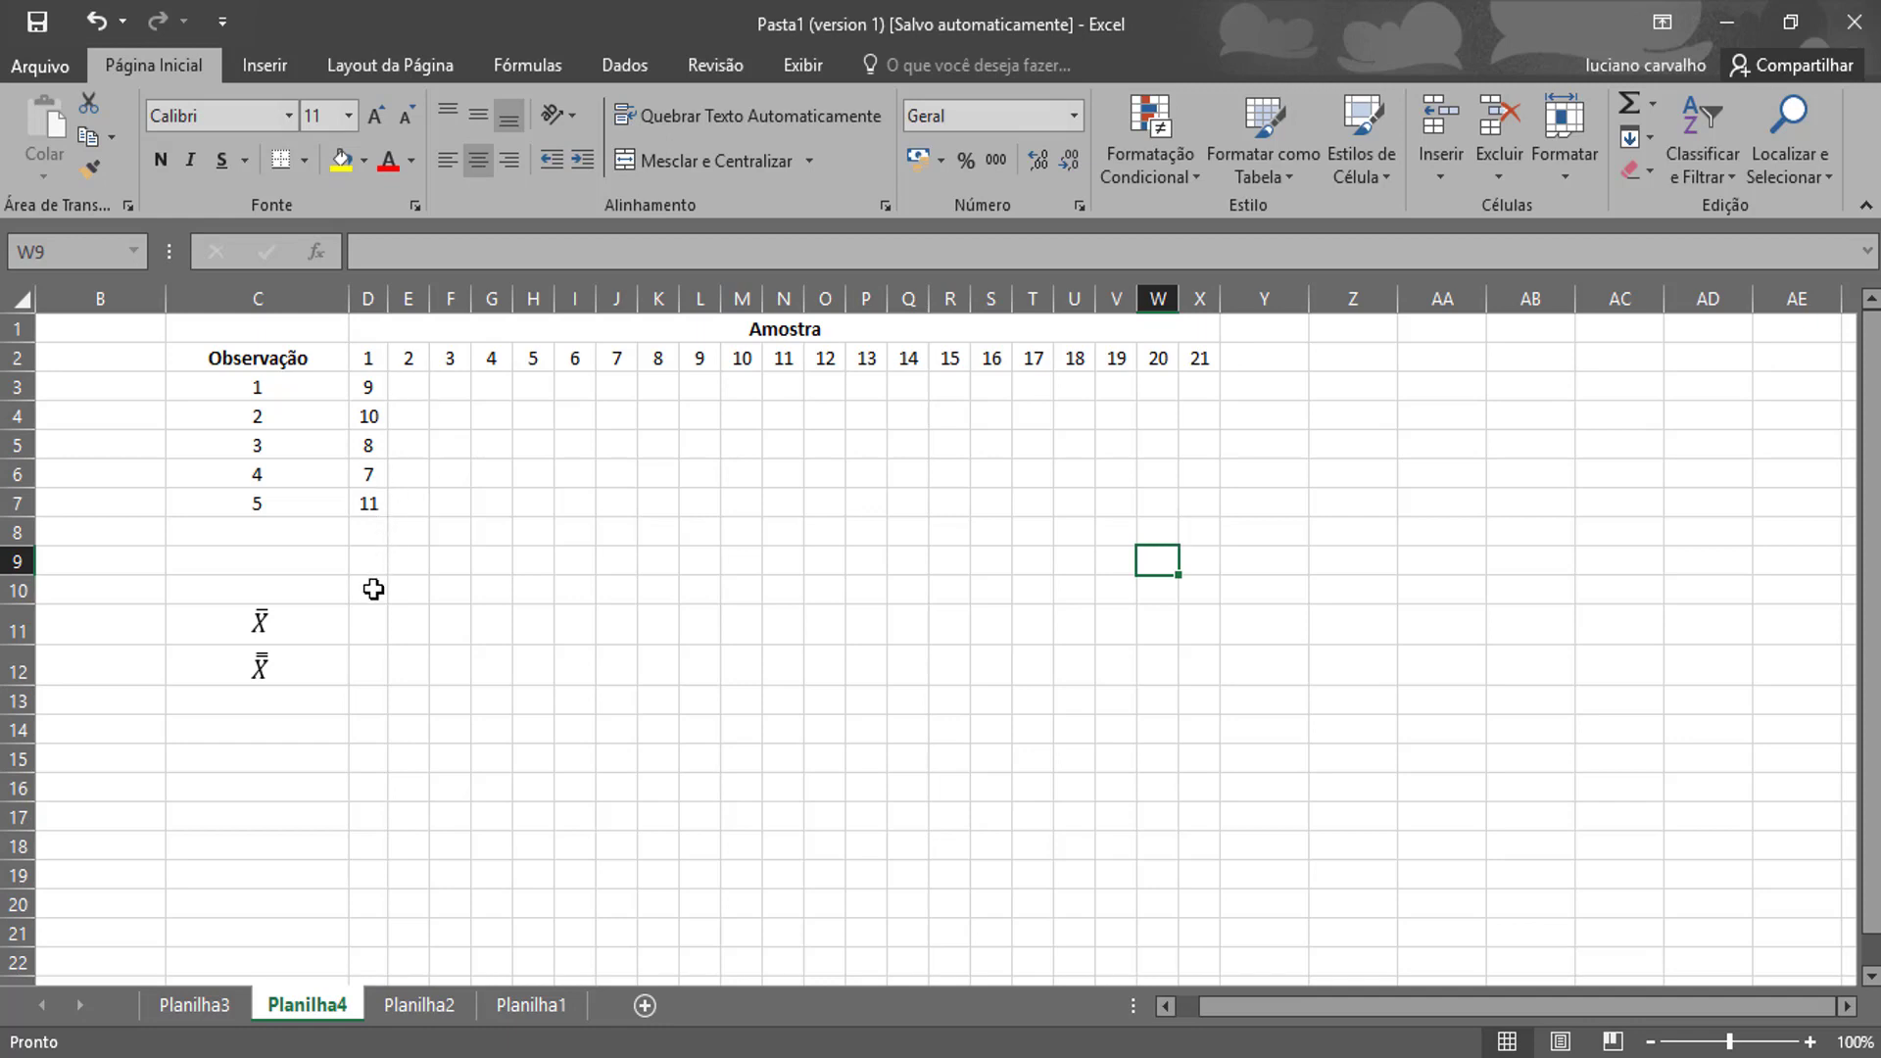
Calculate the mean of sample 1 in D11 with the MÉDIA function over D3:D7.
{"action": "left_click", "coordinate": [365, 623]}
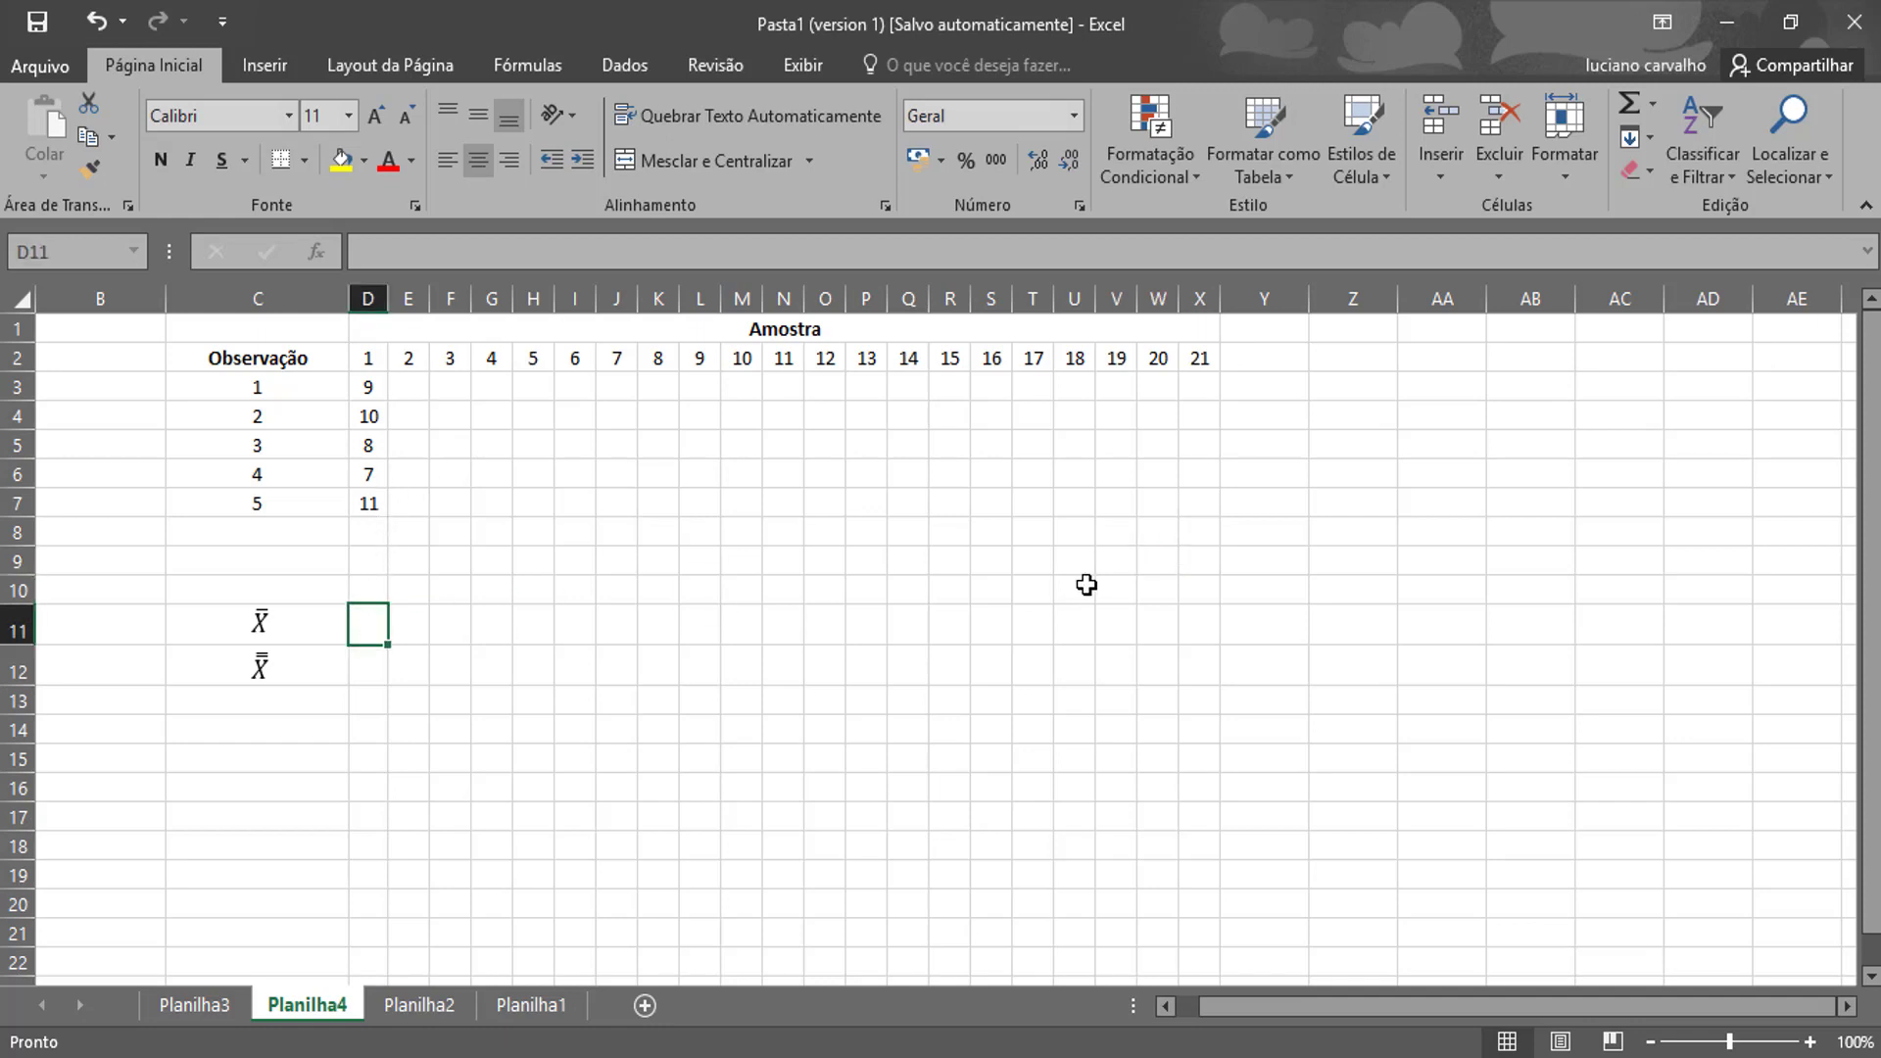
{"action": "type", "text": "=media"}
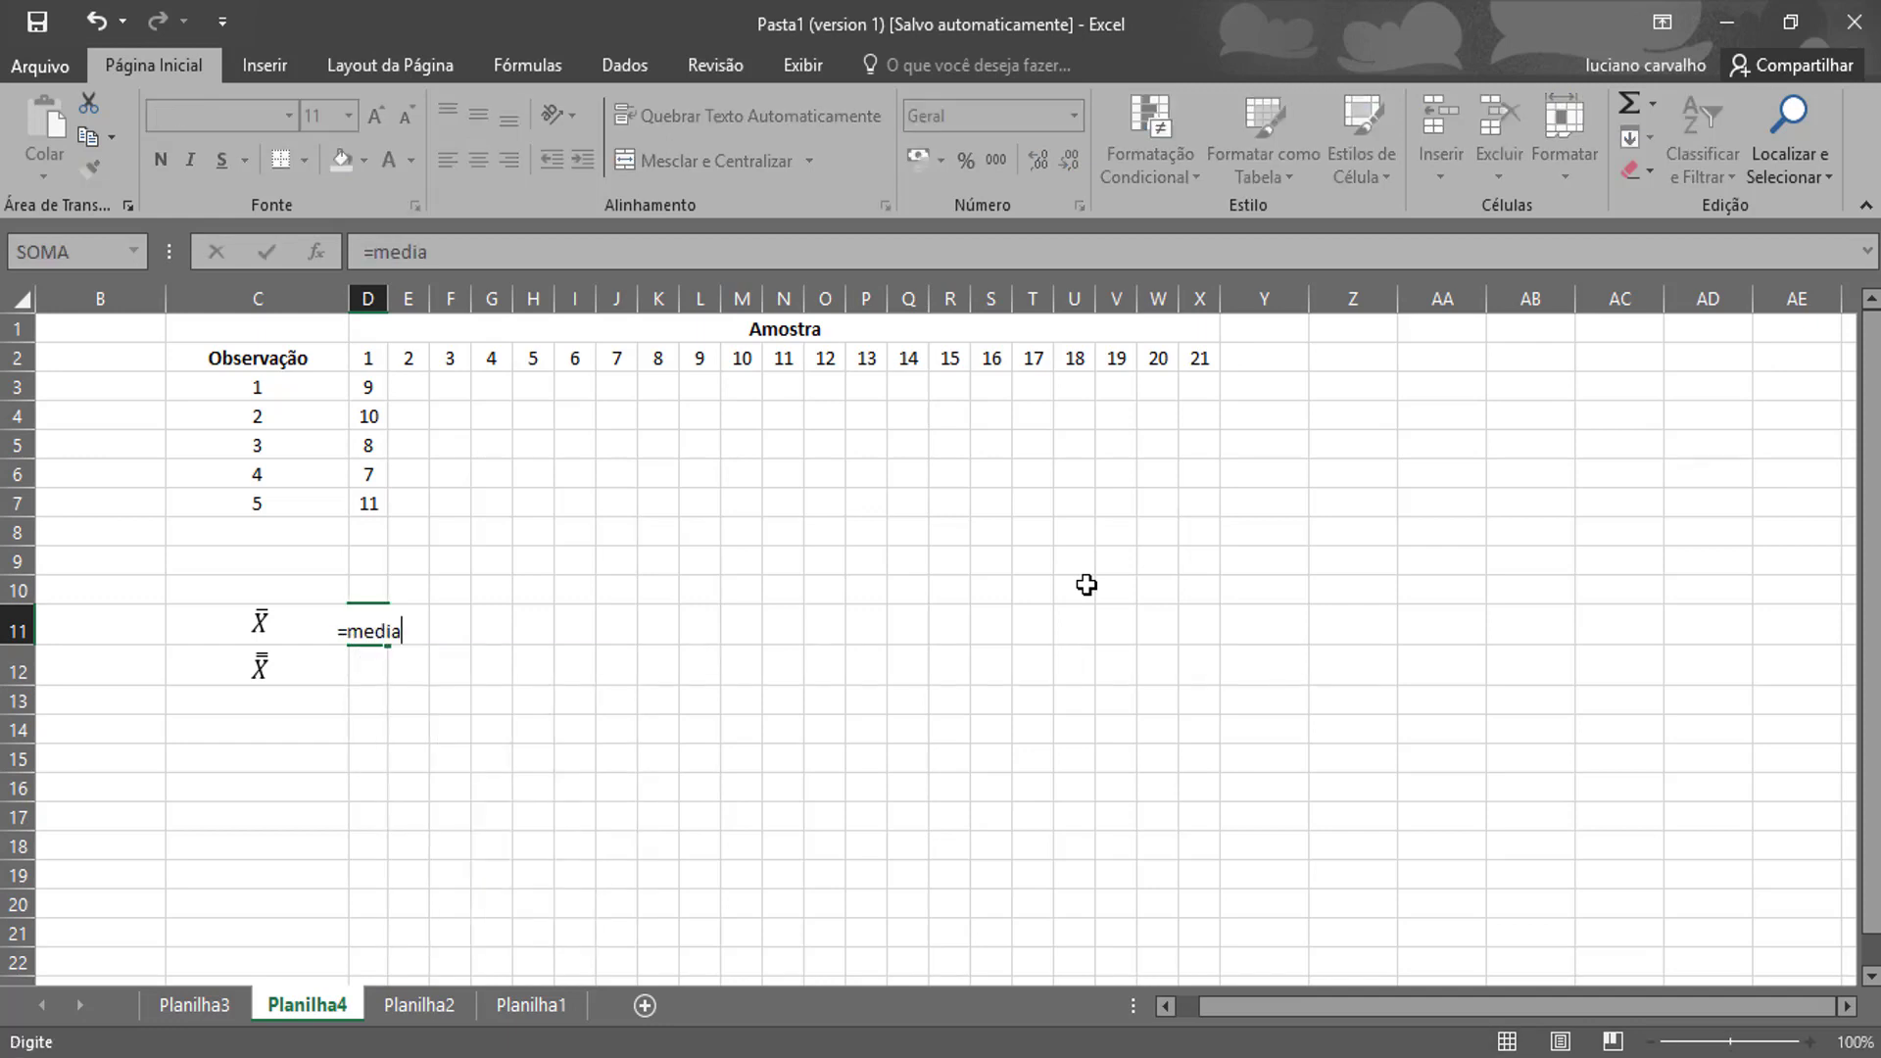
{"action": "type", "text": "("}
{"action": "left_click_drag", "start_coordinate": [363, 388], "coordinate": [366, 505]}
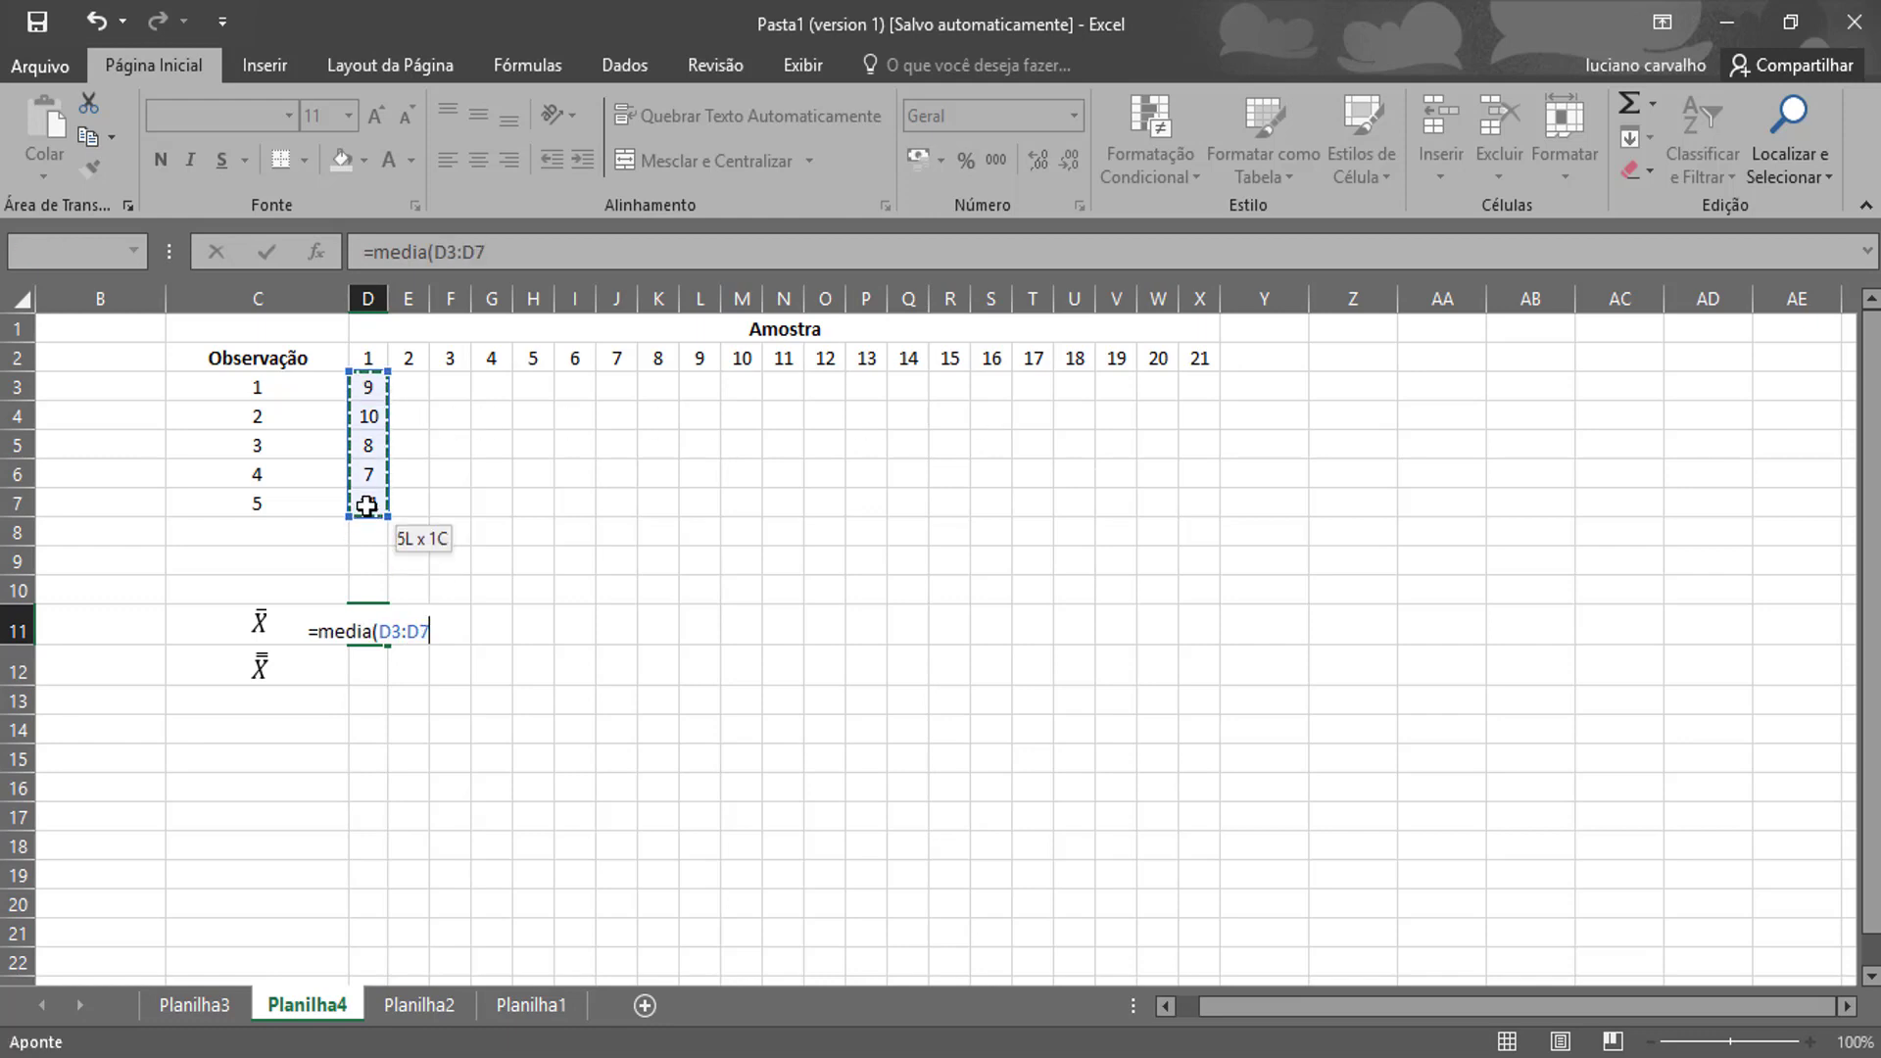
{"action": "key", "text": "Return"}
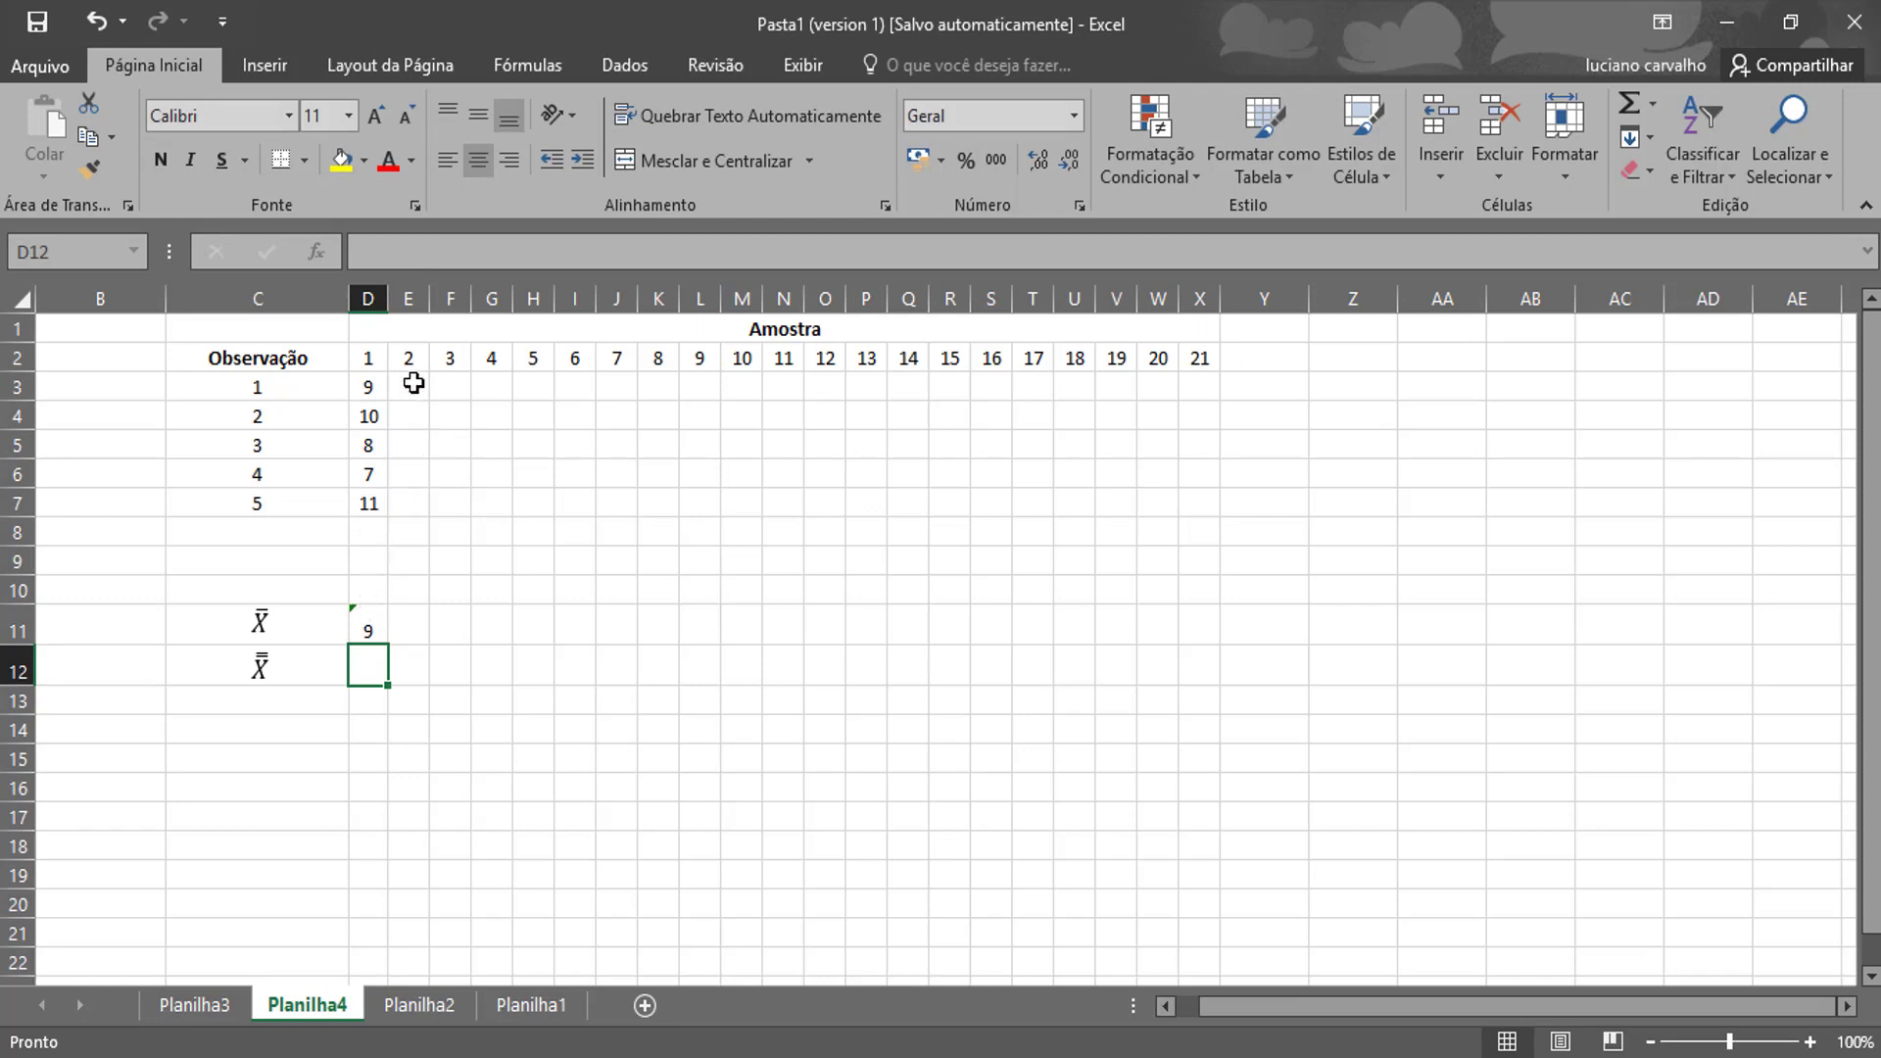
Copy the sample mean formula from D11 across row 11 through X11 to cover all 21 samples.
{"action": "left_click", "coordinate": [377, 623]}
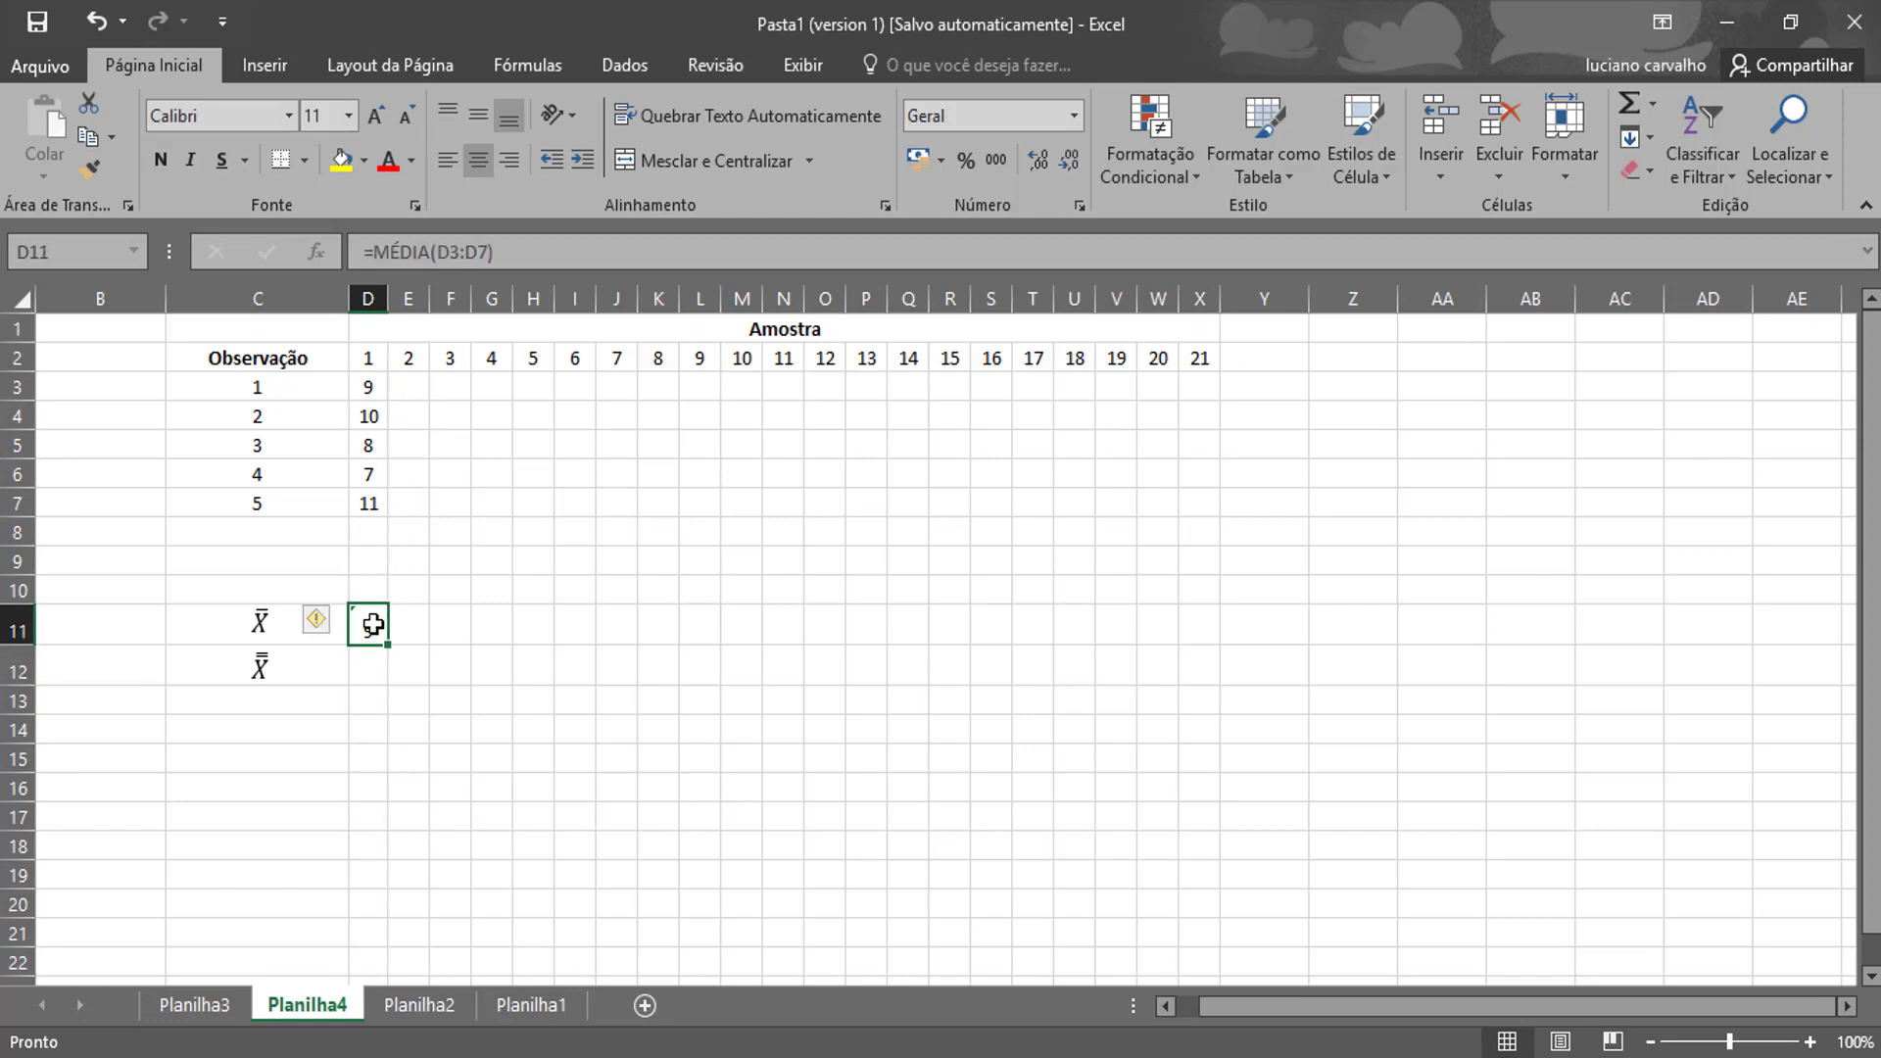
{"action": "left_click_drag", "start_coordinate": [382, 644], "coordinate": [1205, 625]}
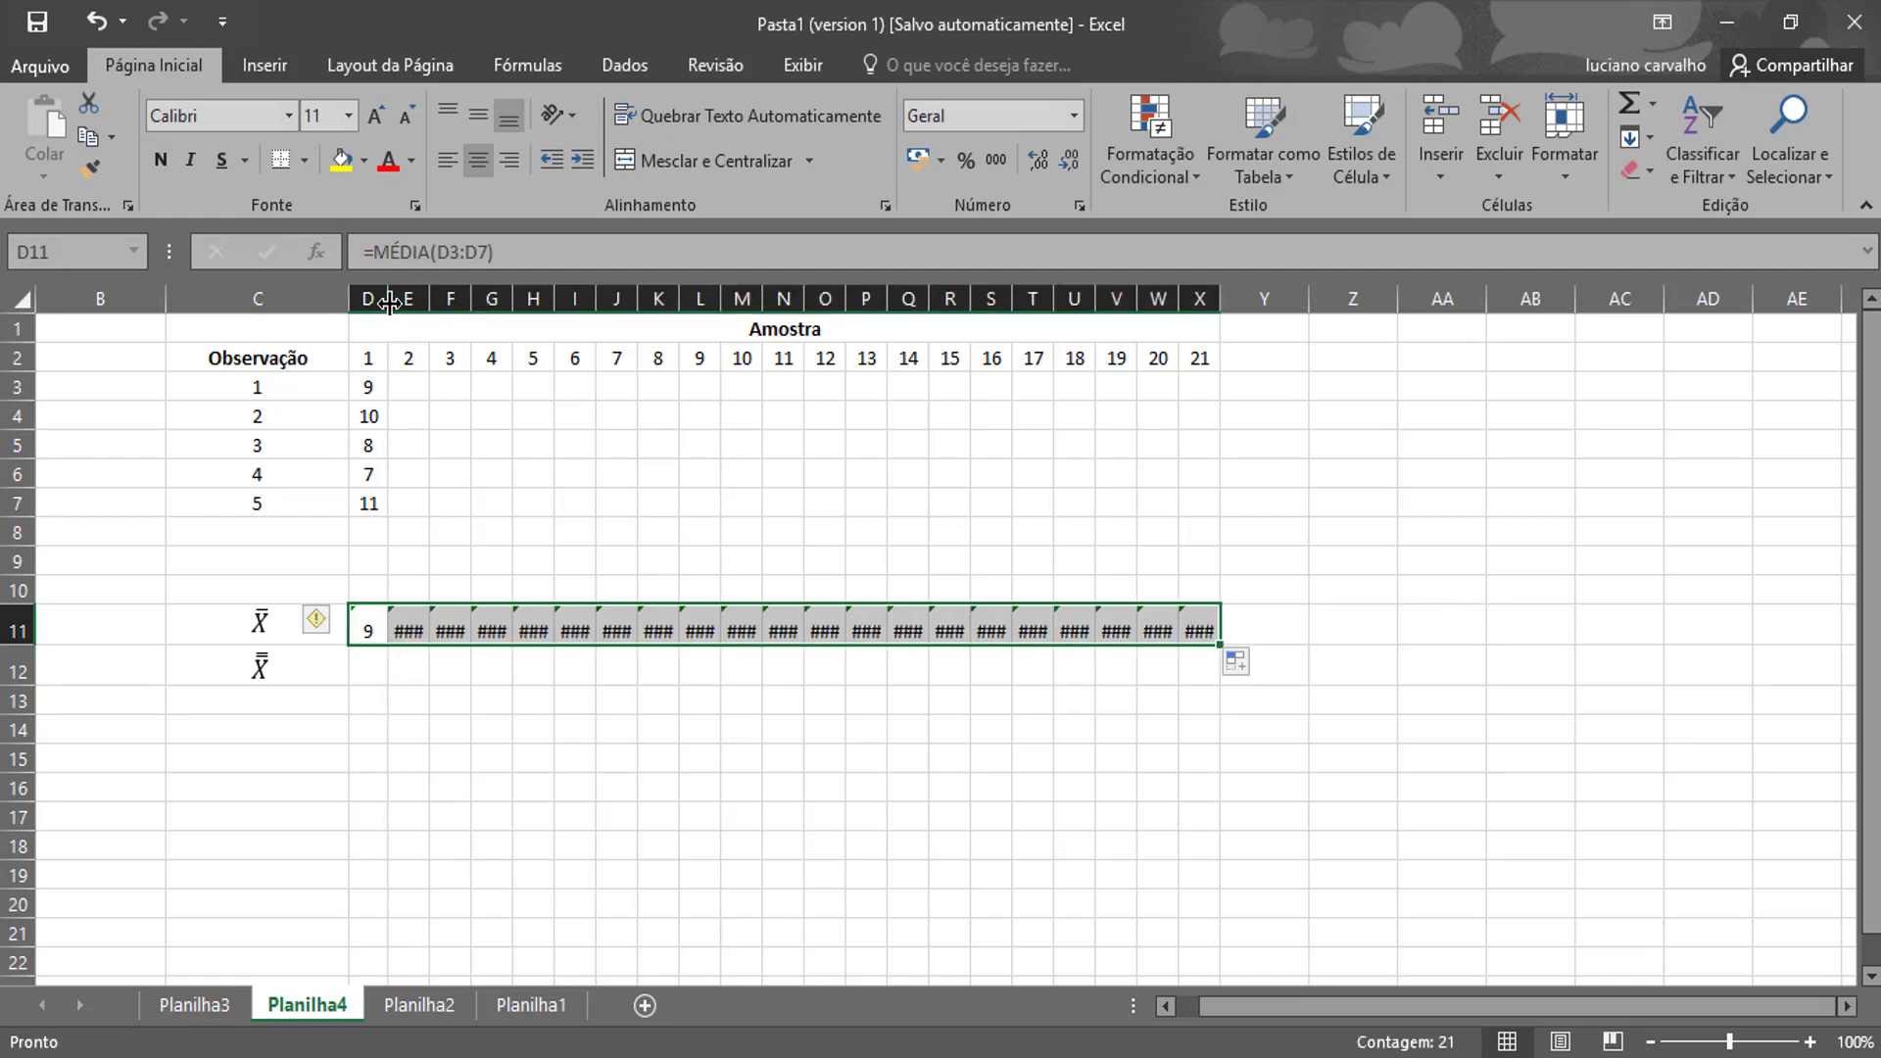
{"action": "left_click", "coordinate": [404, 384]}
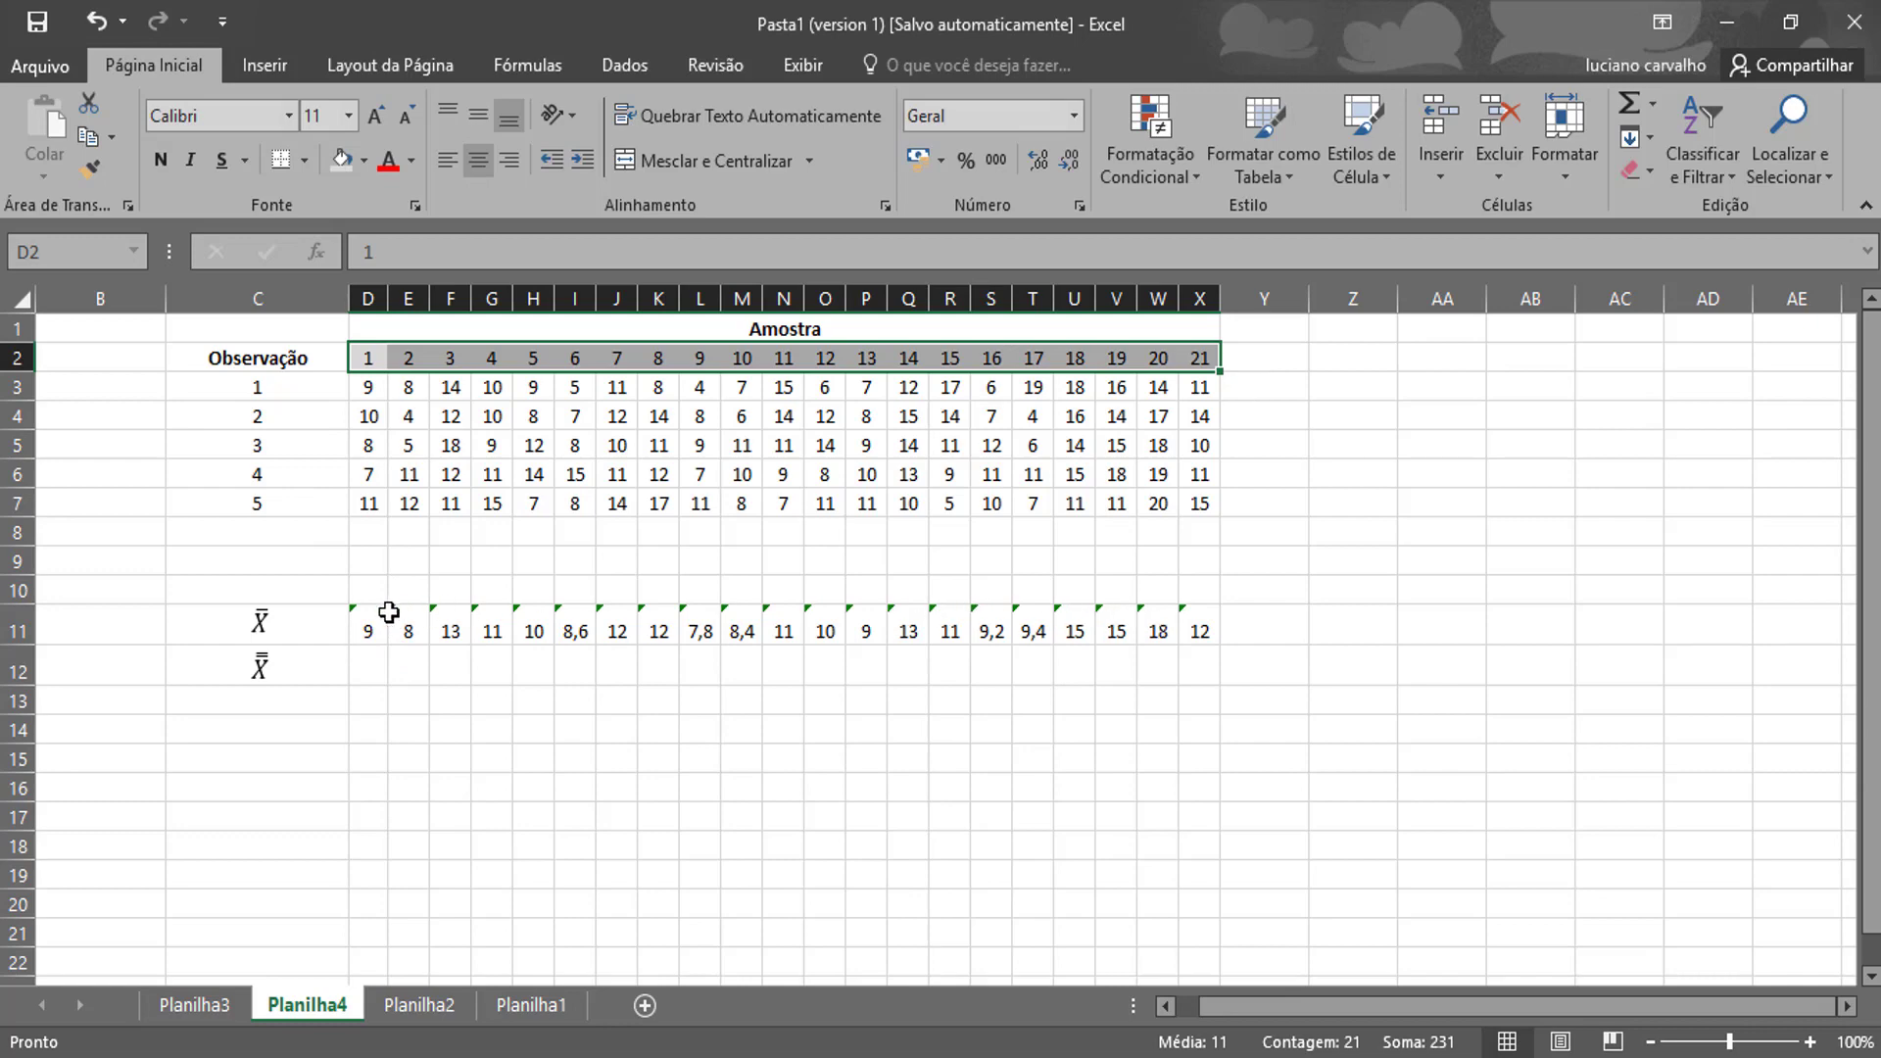
Calculate the grand mean of the sample means in D12 with MÉDIA, using the absolute range $D$11:$X$11.
{"action": "mouse_move", "coordinate": [374, 618]}
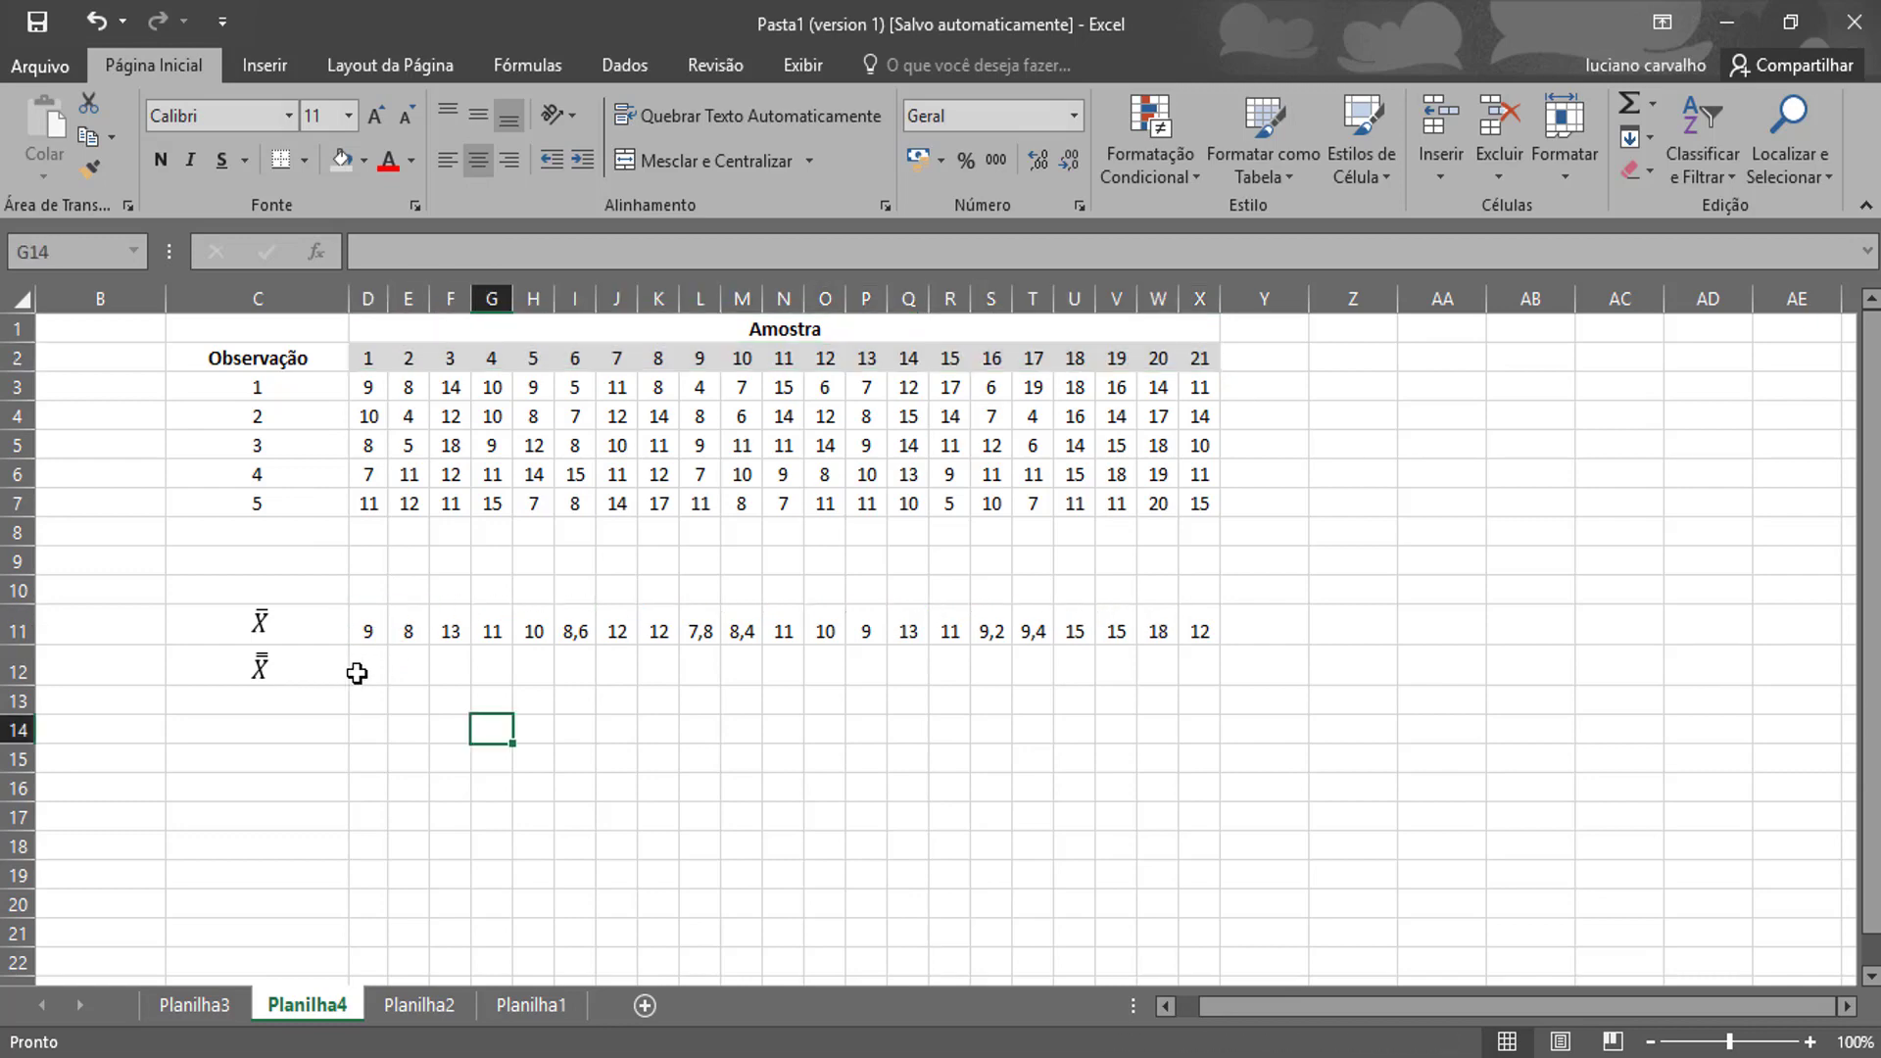
{"action": "left_click", "coordinate": [375, 667]}
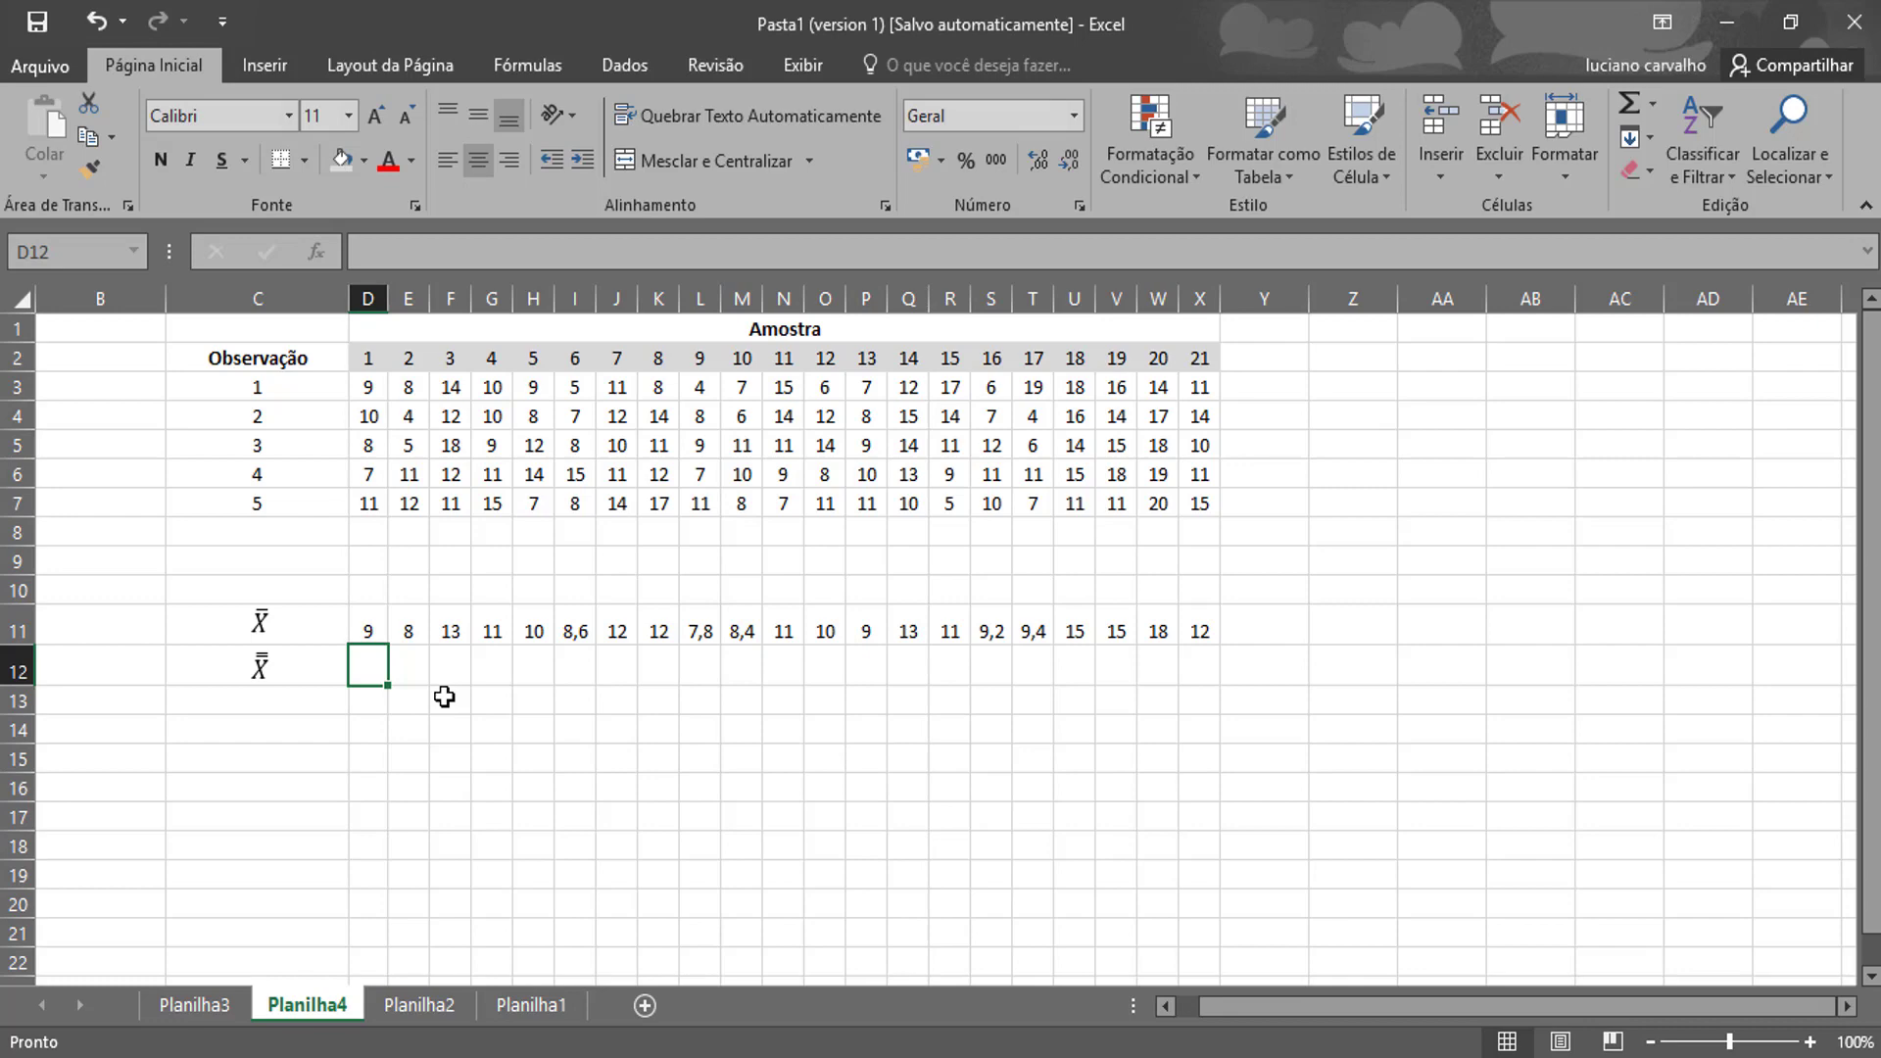
{"action": "type", "text": "=media"}
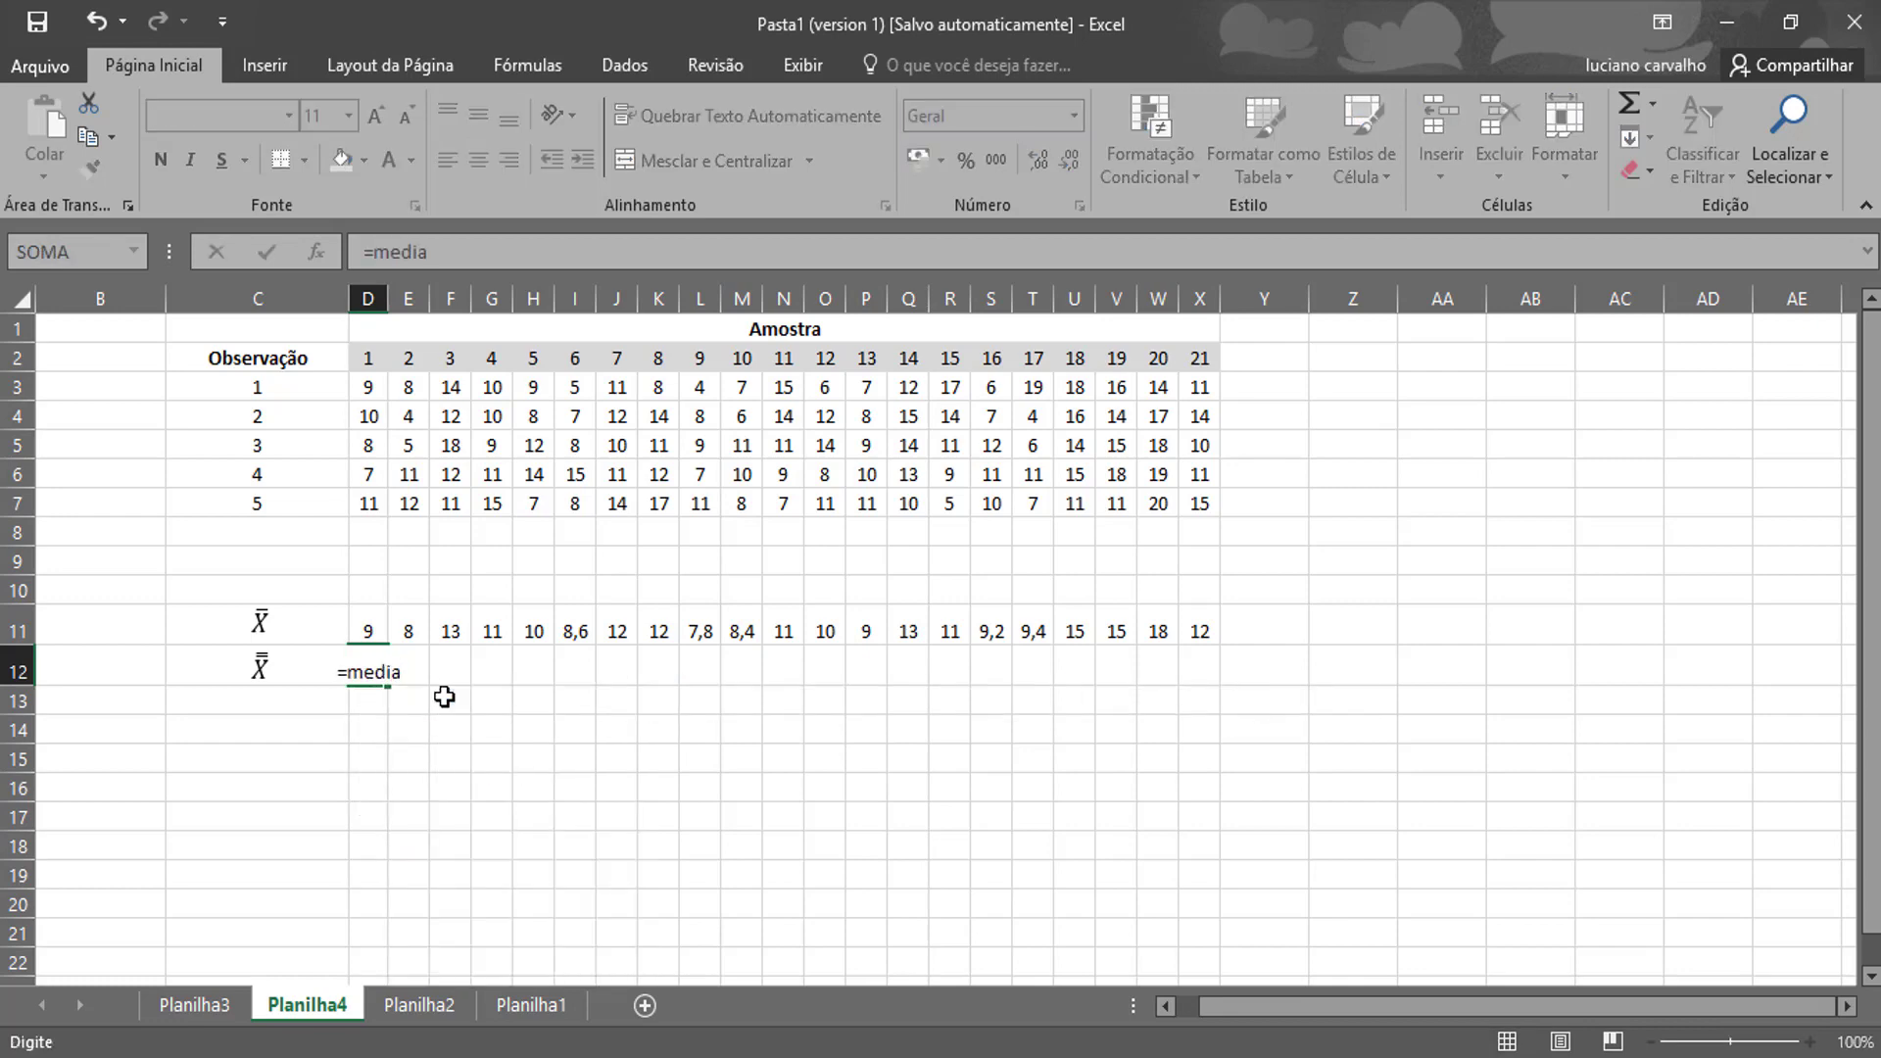
{"action": "type", "text": "("}
{"action": "left_click", "coordinate": [377, 627]}
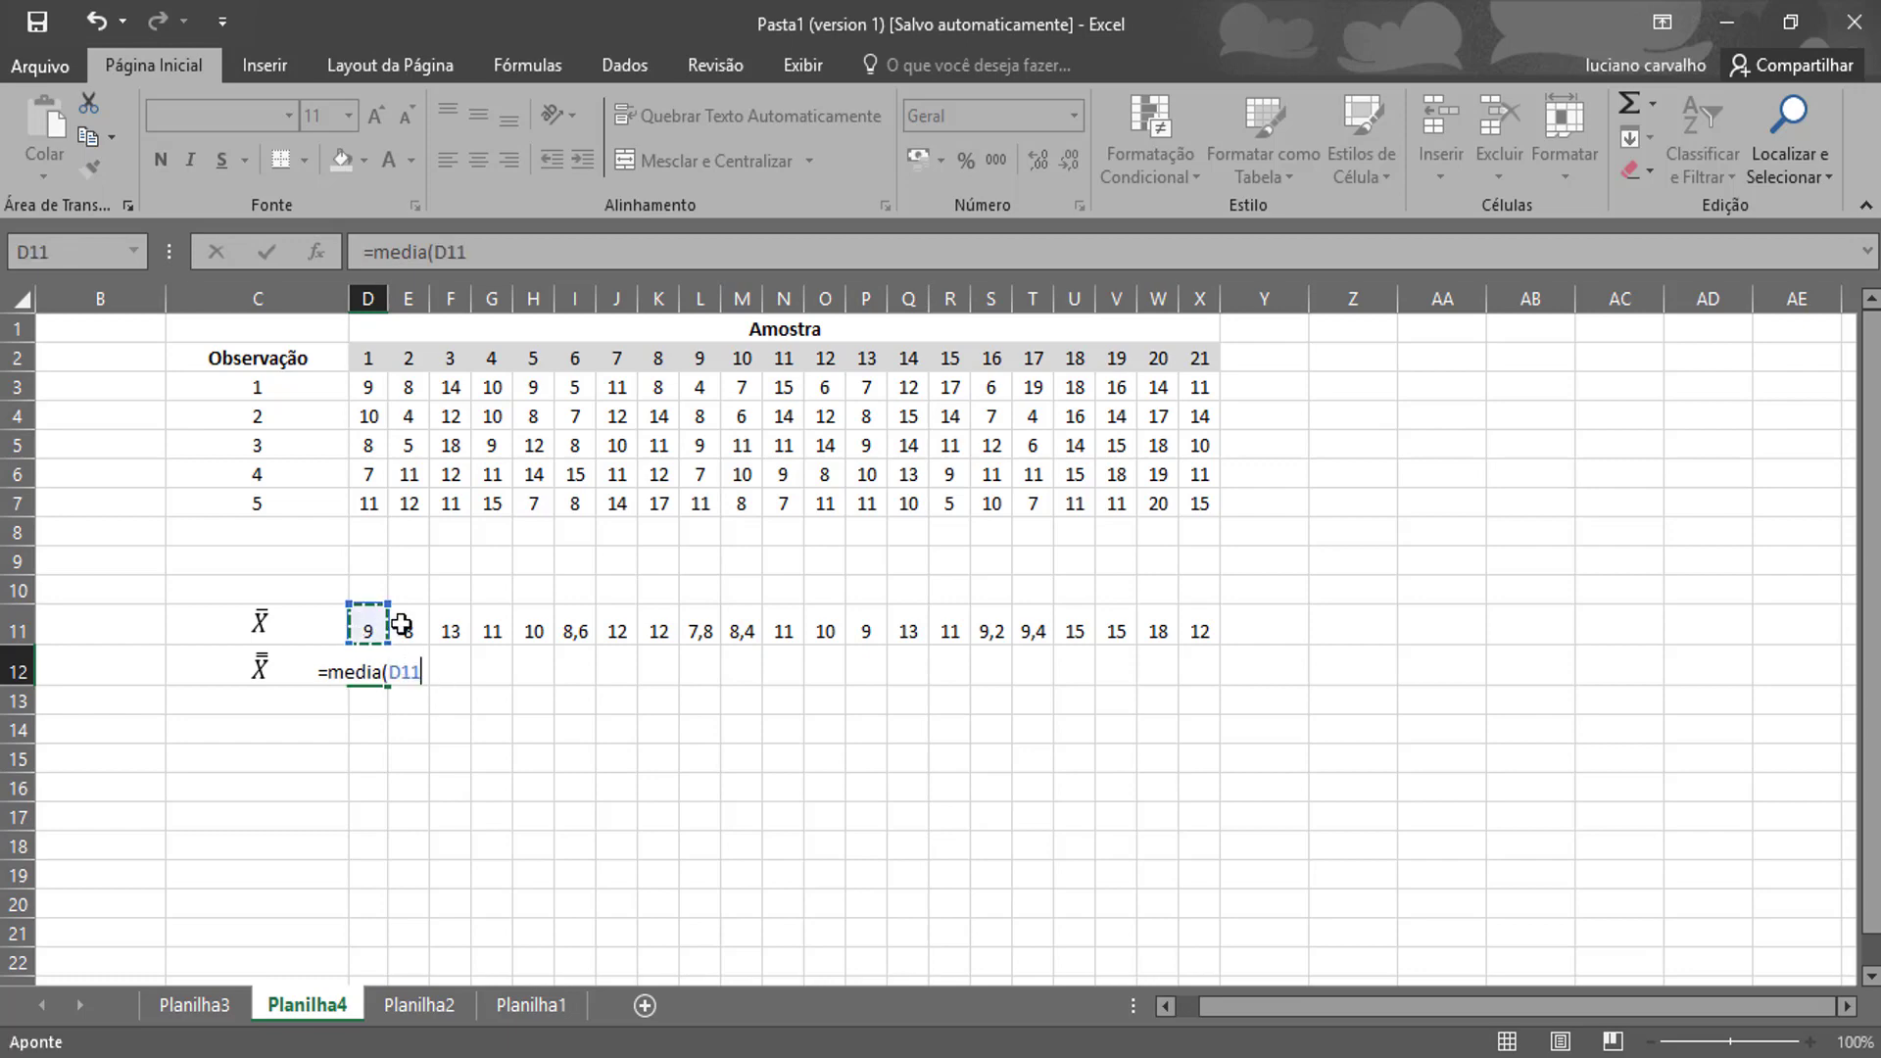
{"action": "left_click_drag", "start_coordinate": [402, 624], "coordinate": [1211, 621]}
{"action": "type", "text": ")"}
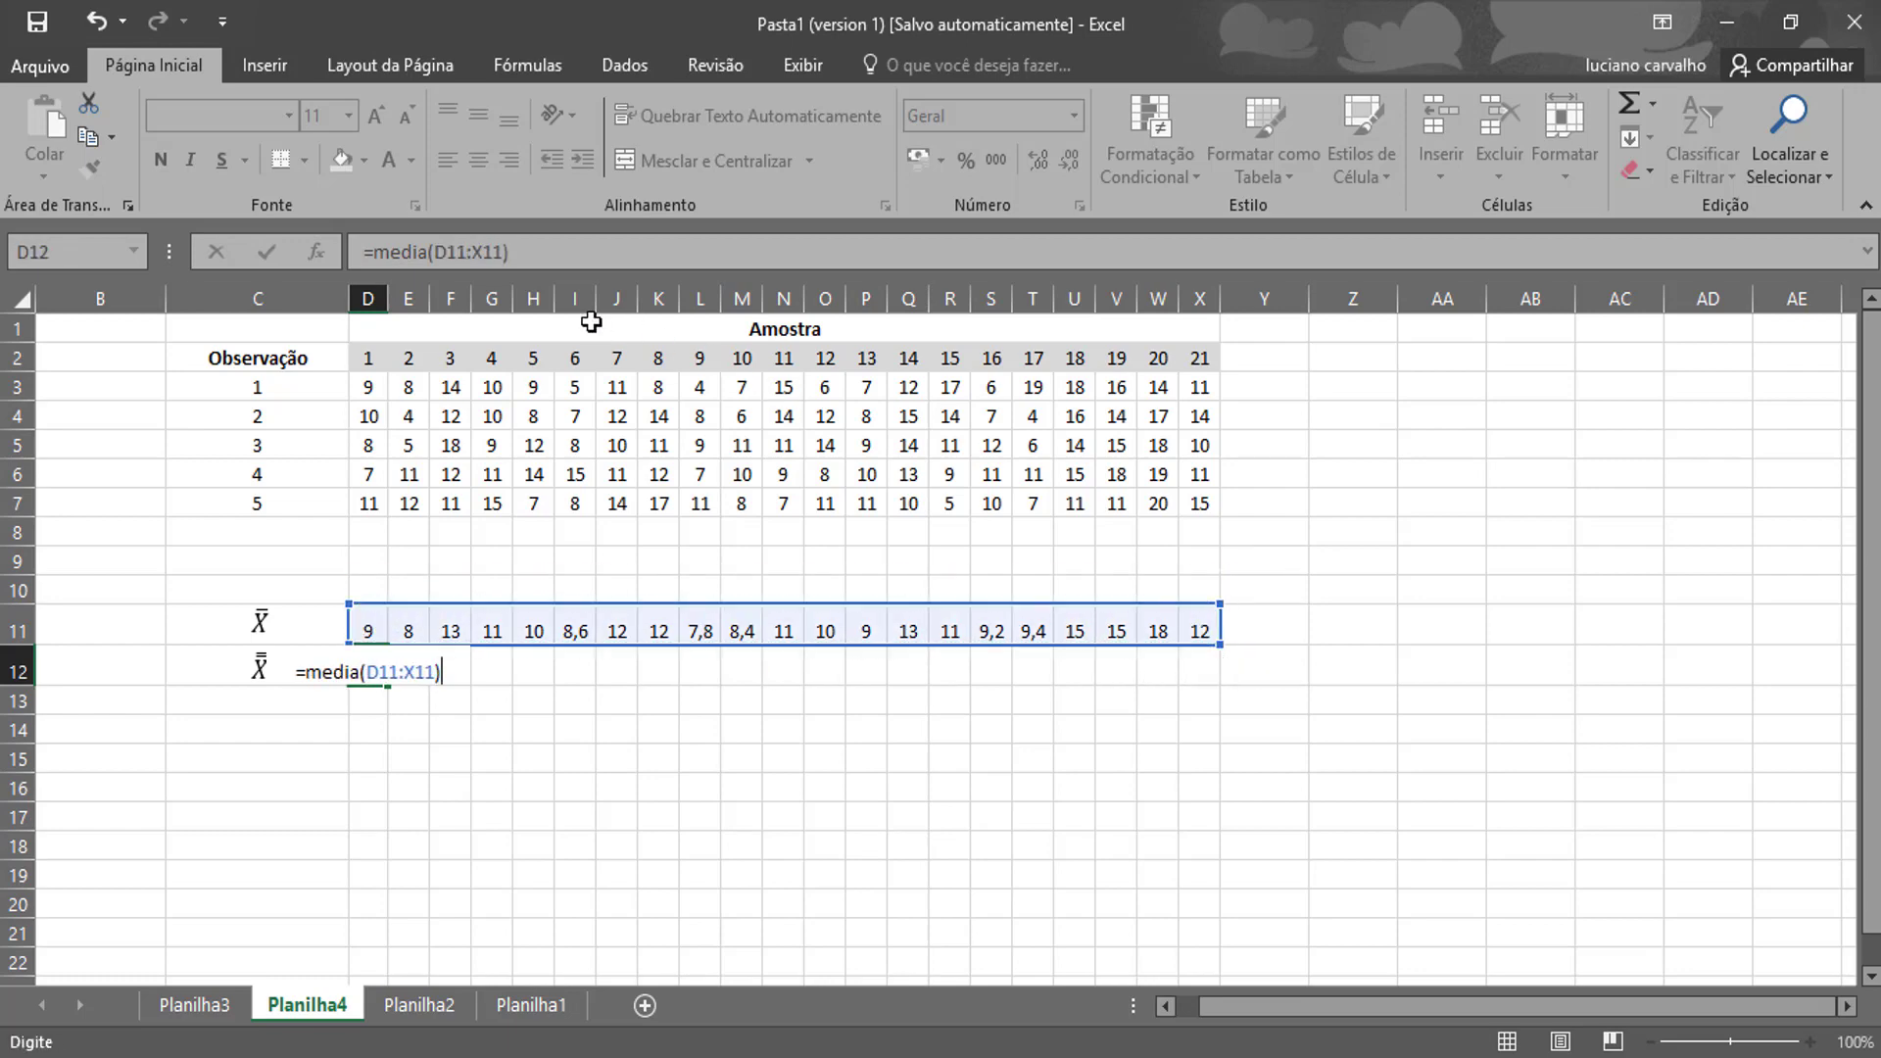
{"action": "left_click_drag", "start_coordinate": [505, 253], "coordinate": [437, 253]}
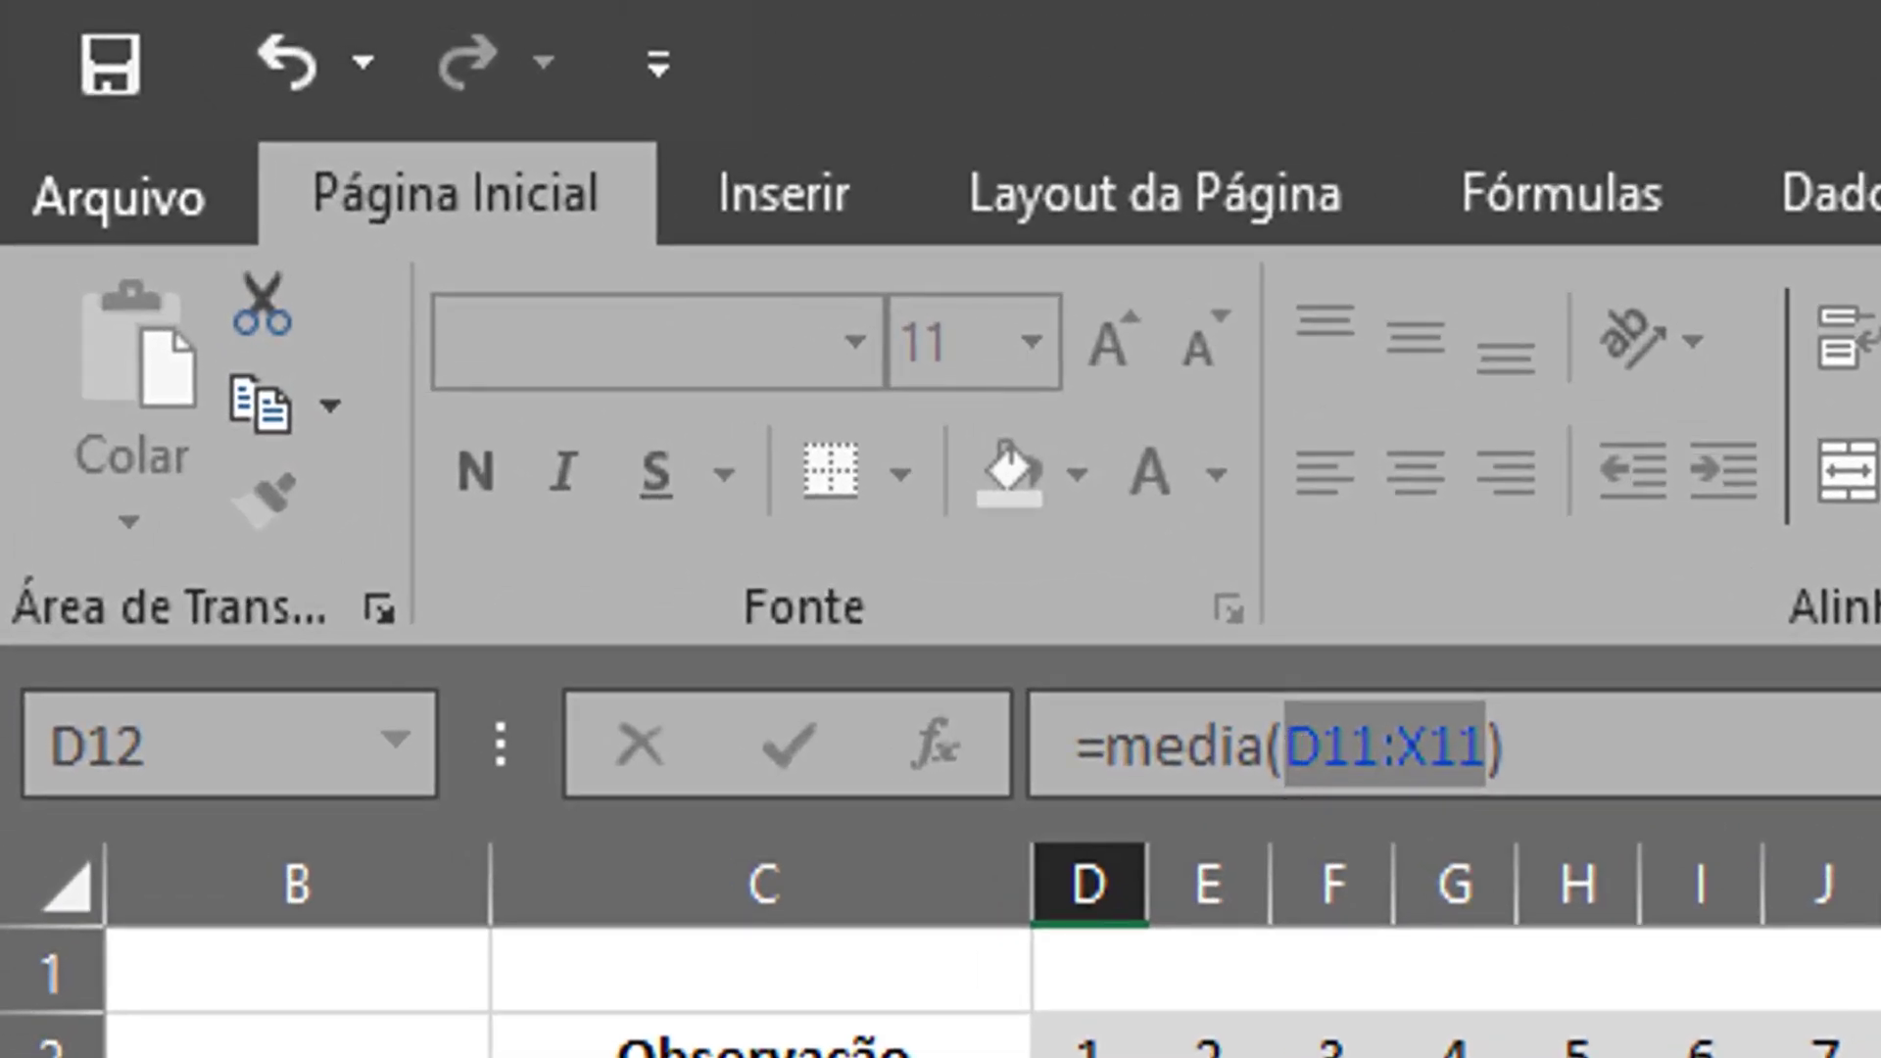
{"action": "key", "text": "F4"}
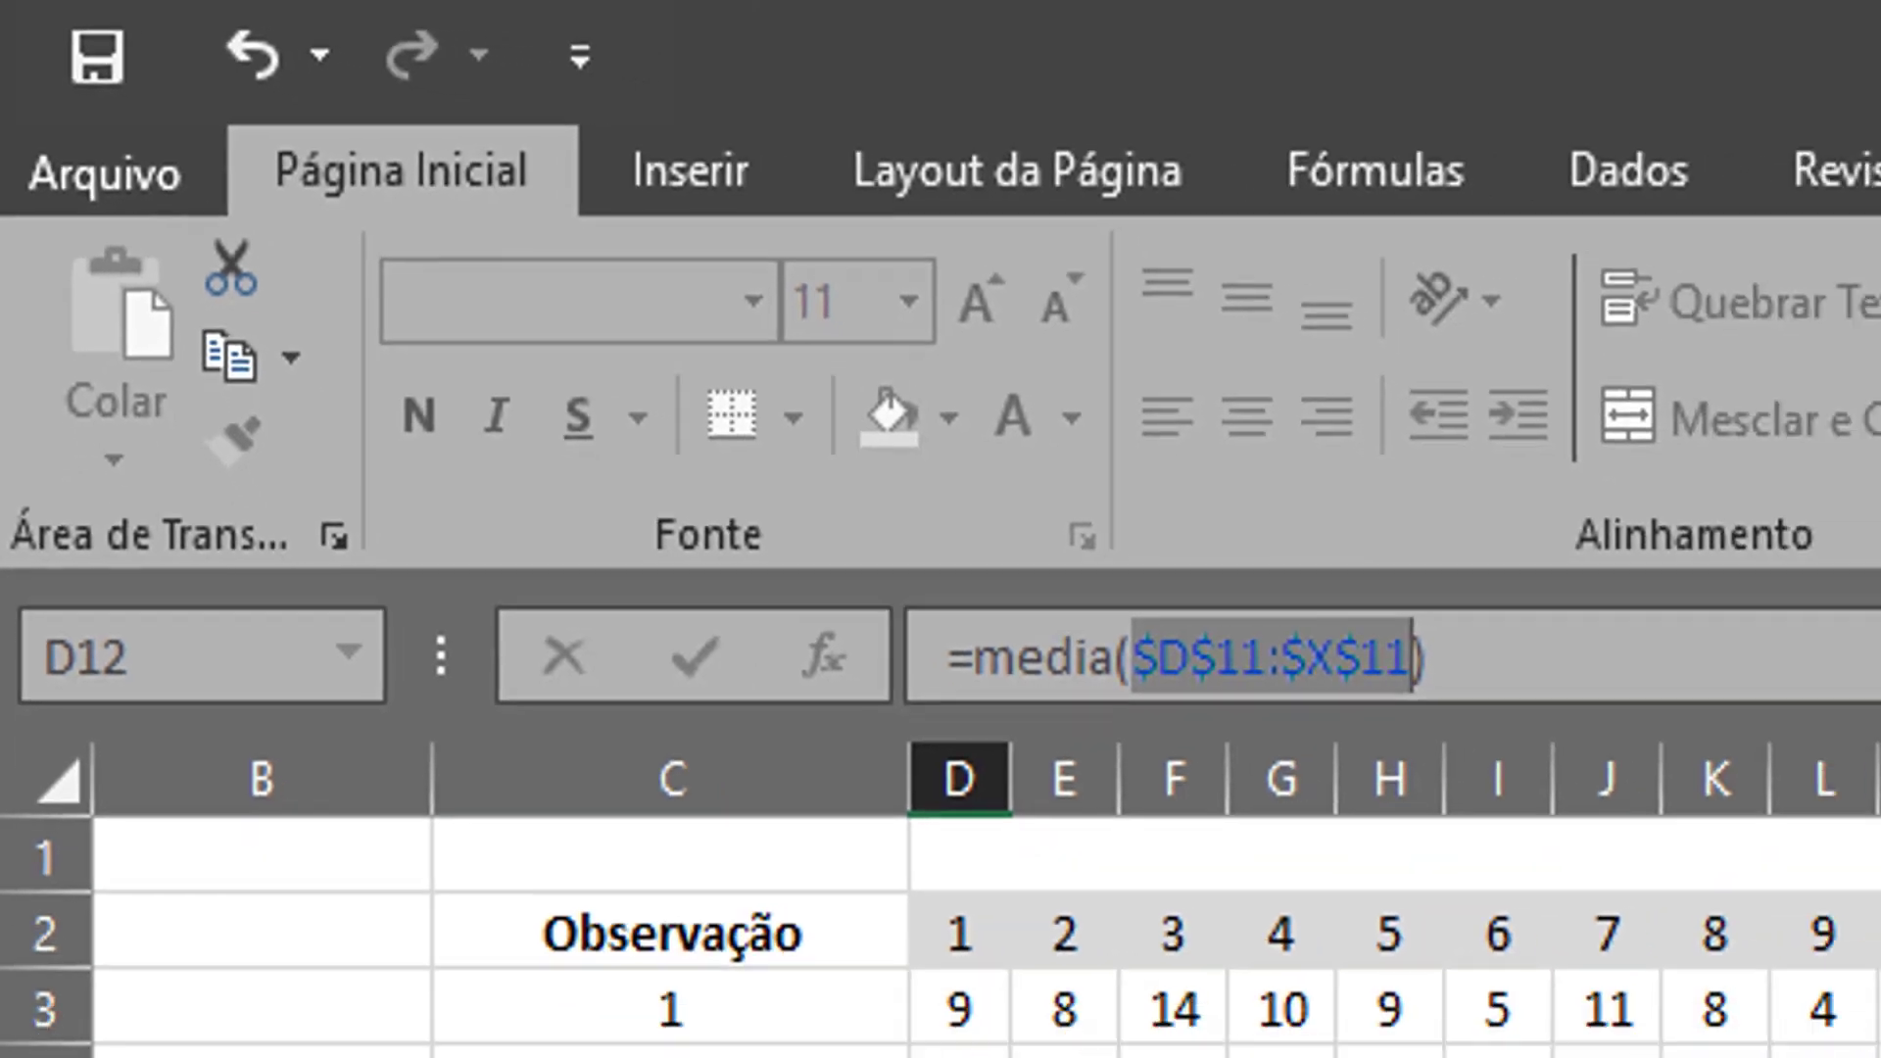
{"action": "key", "text": "Return"}
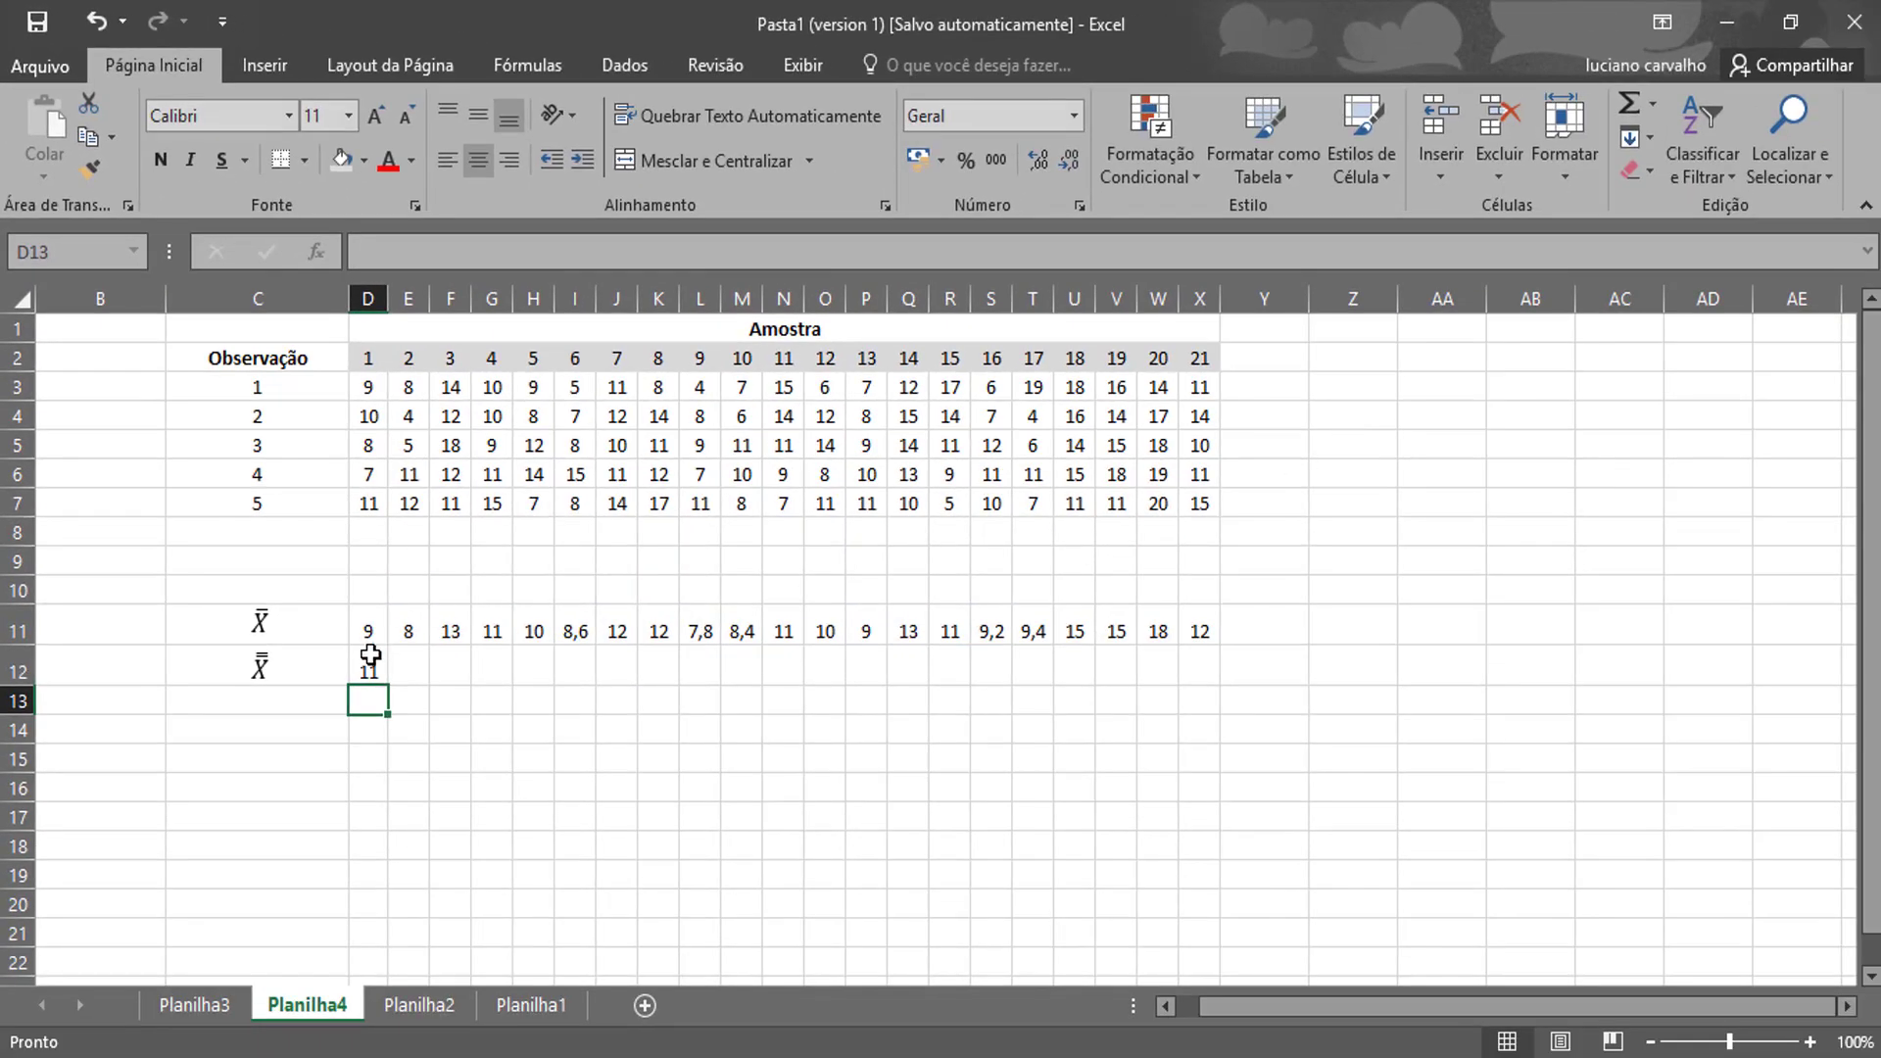
Copy the grand mean formula from D12 across row 12 through X12.
{"action": "left_click", "coordinate": [427, 776]}
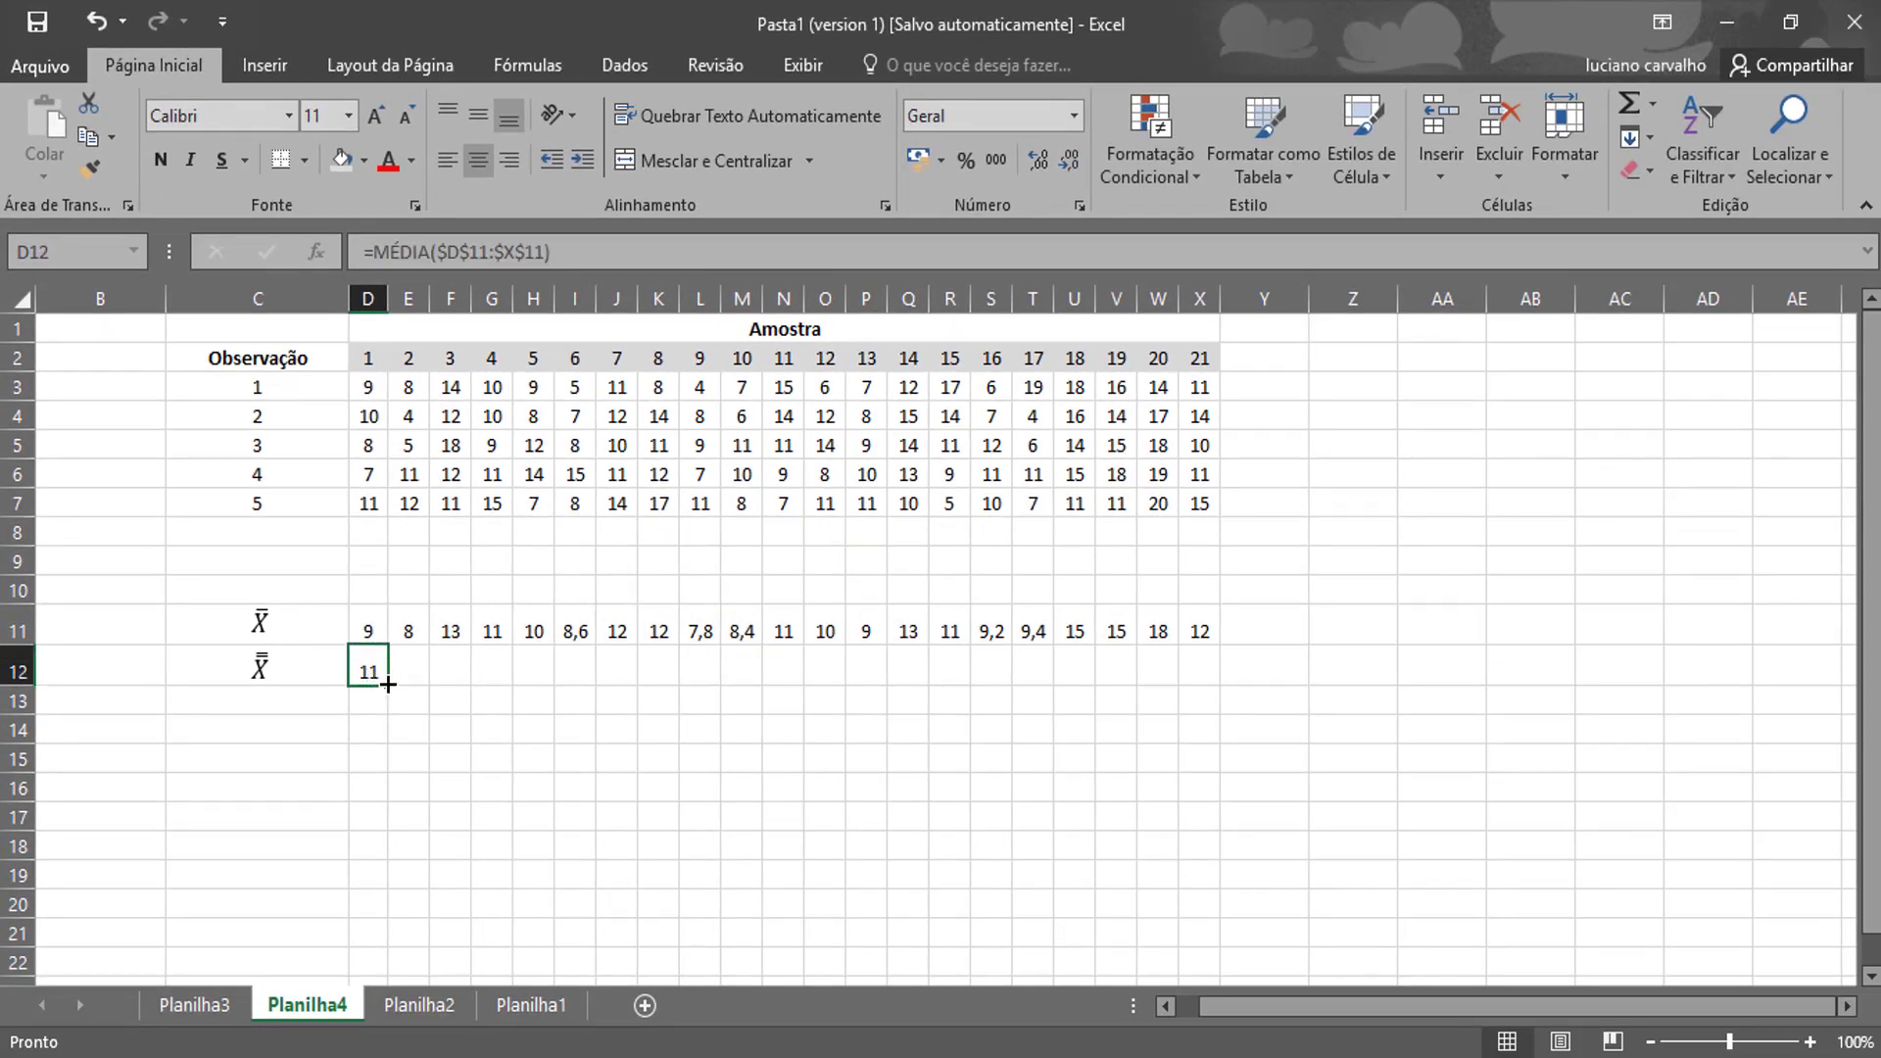
{"action": "left_click_drag", "start_coordinate": [388, 685], "coordinate": [1203, 681]}
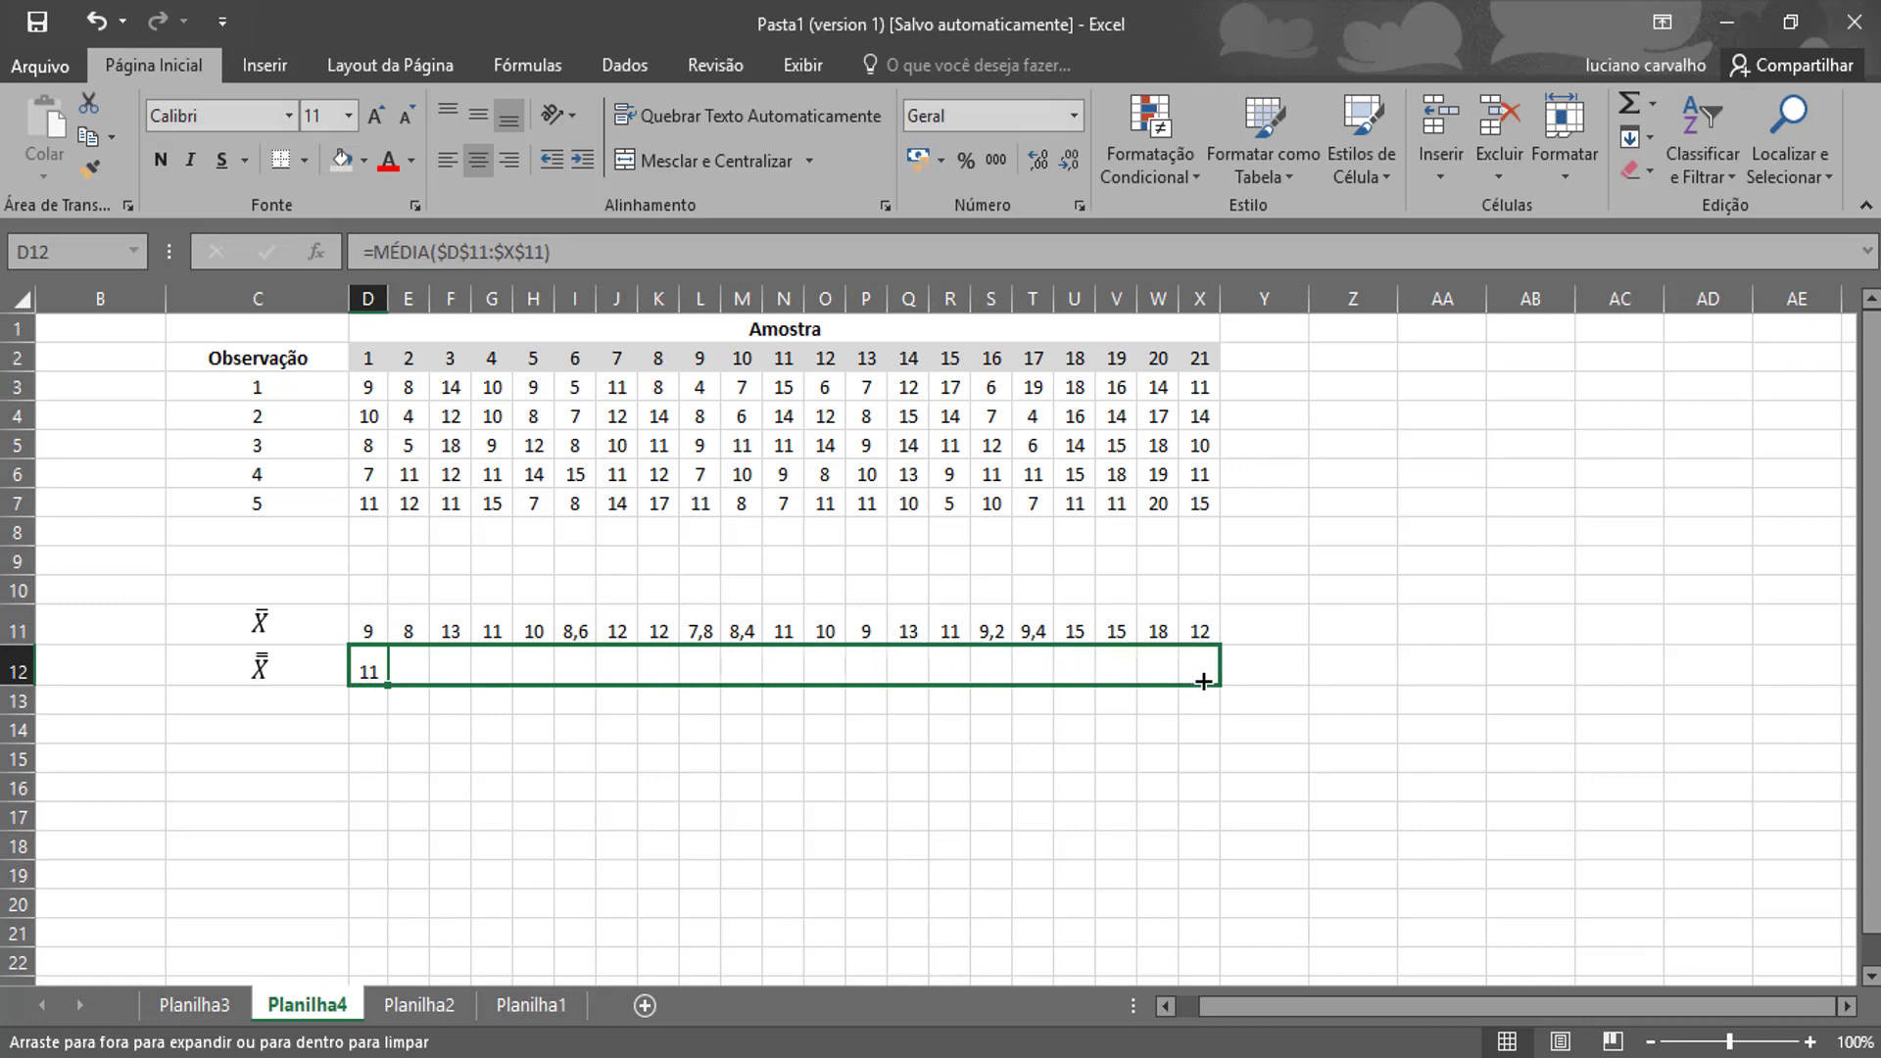
{"action": "left_click_drag", "start_coordinate": [1204, 681], "coordinate": [1205, 683]}
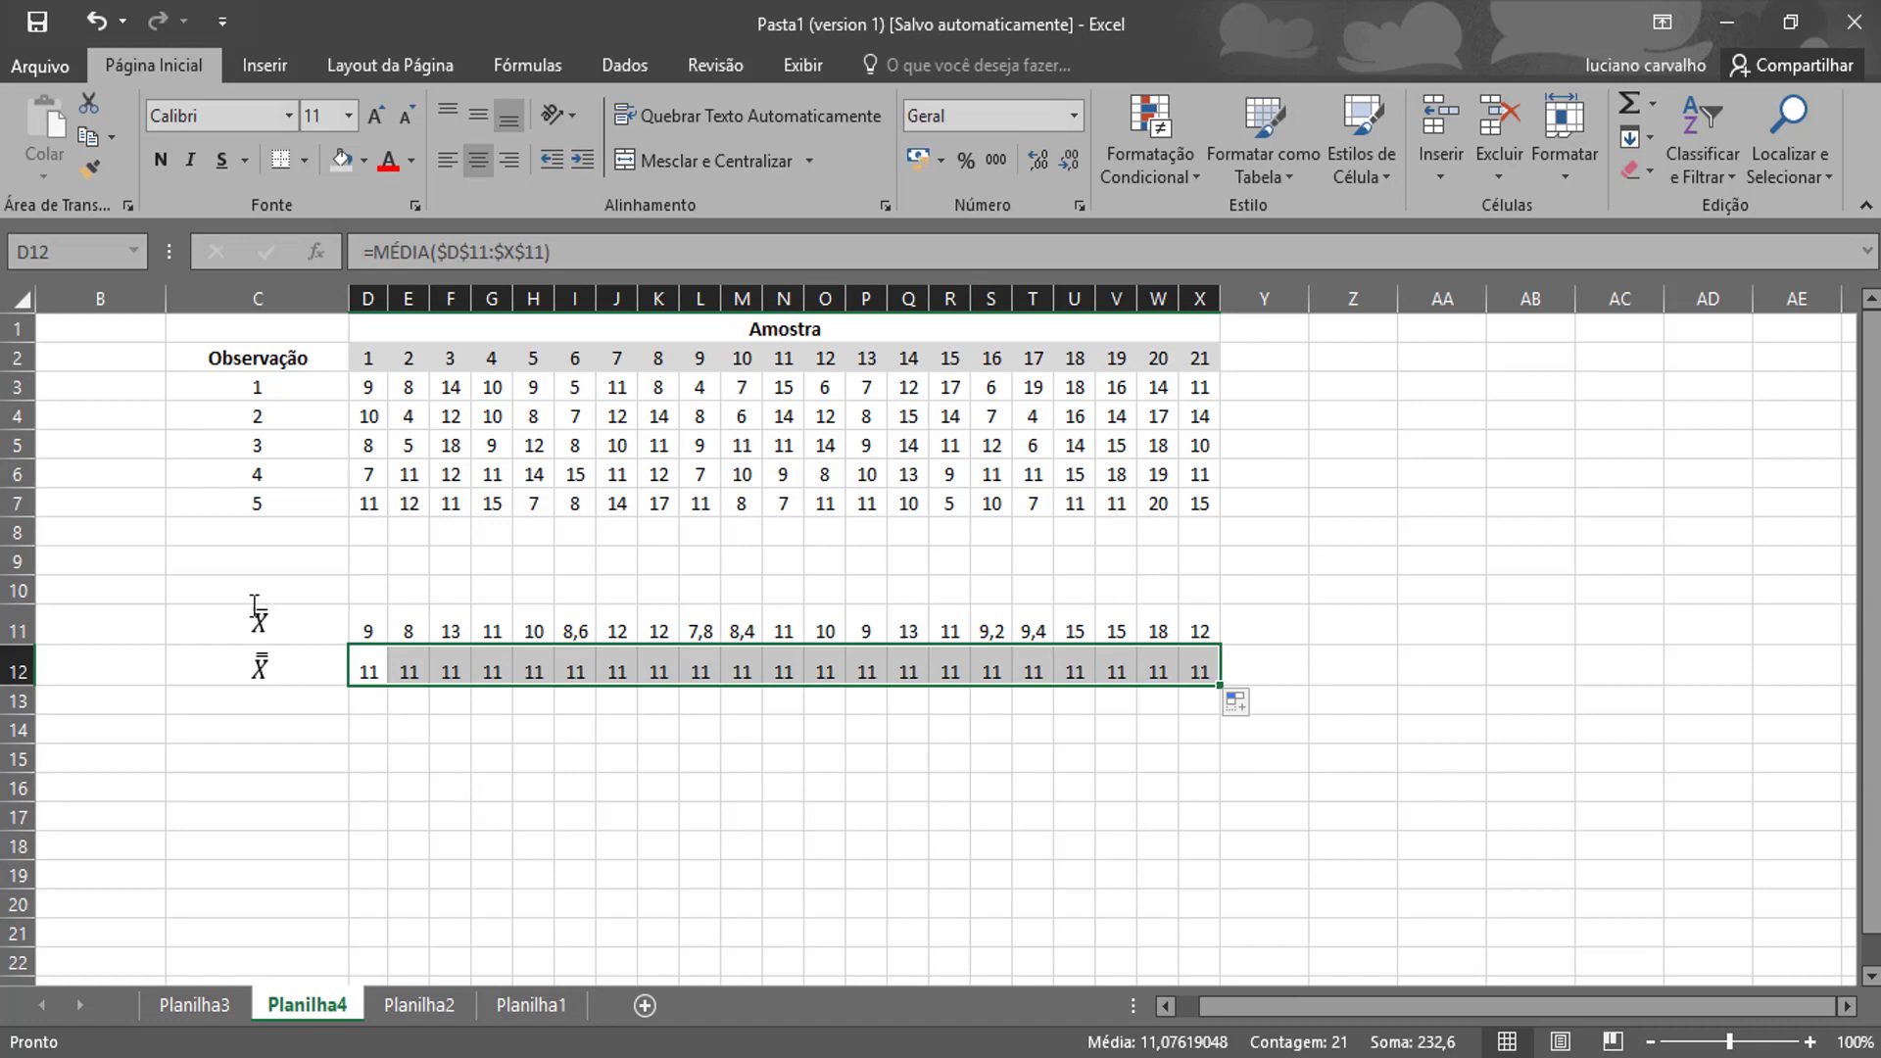
{"action": "left_click_drag", "start_coordinate": [12, 624], "coordinate": [10, 674]}
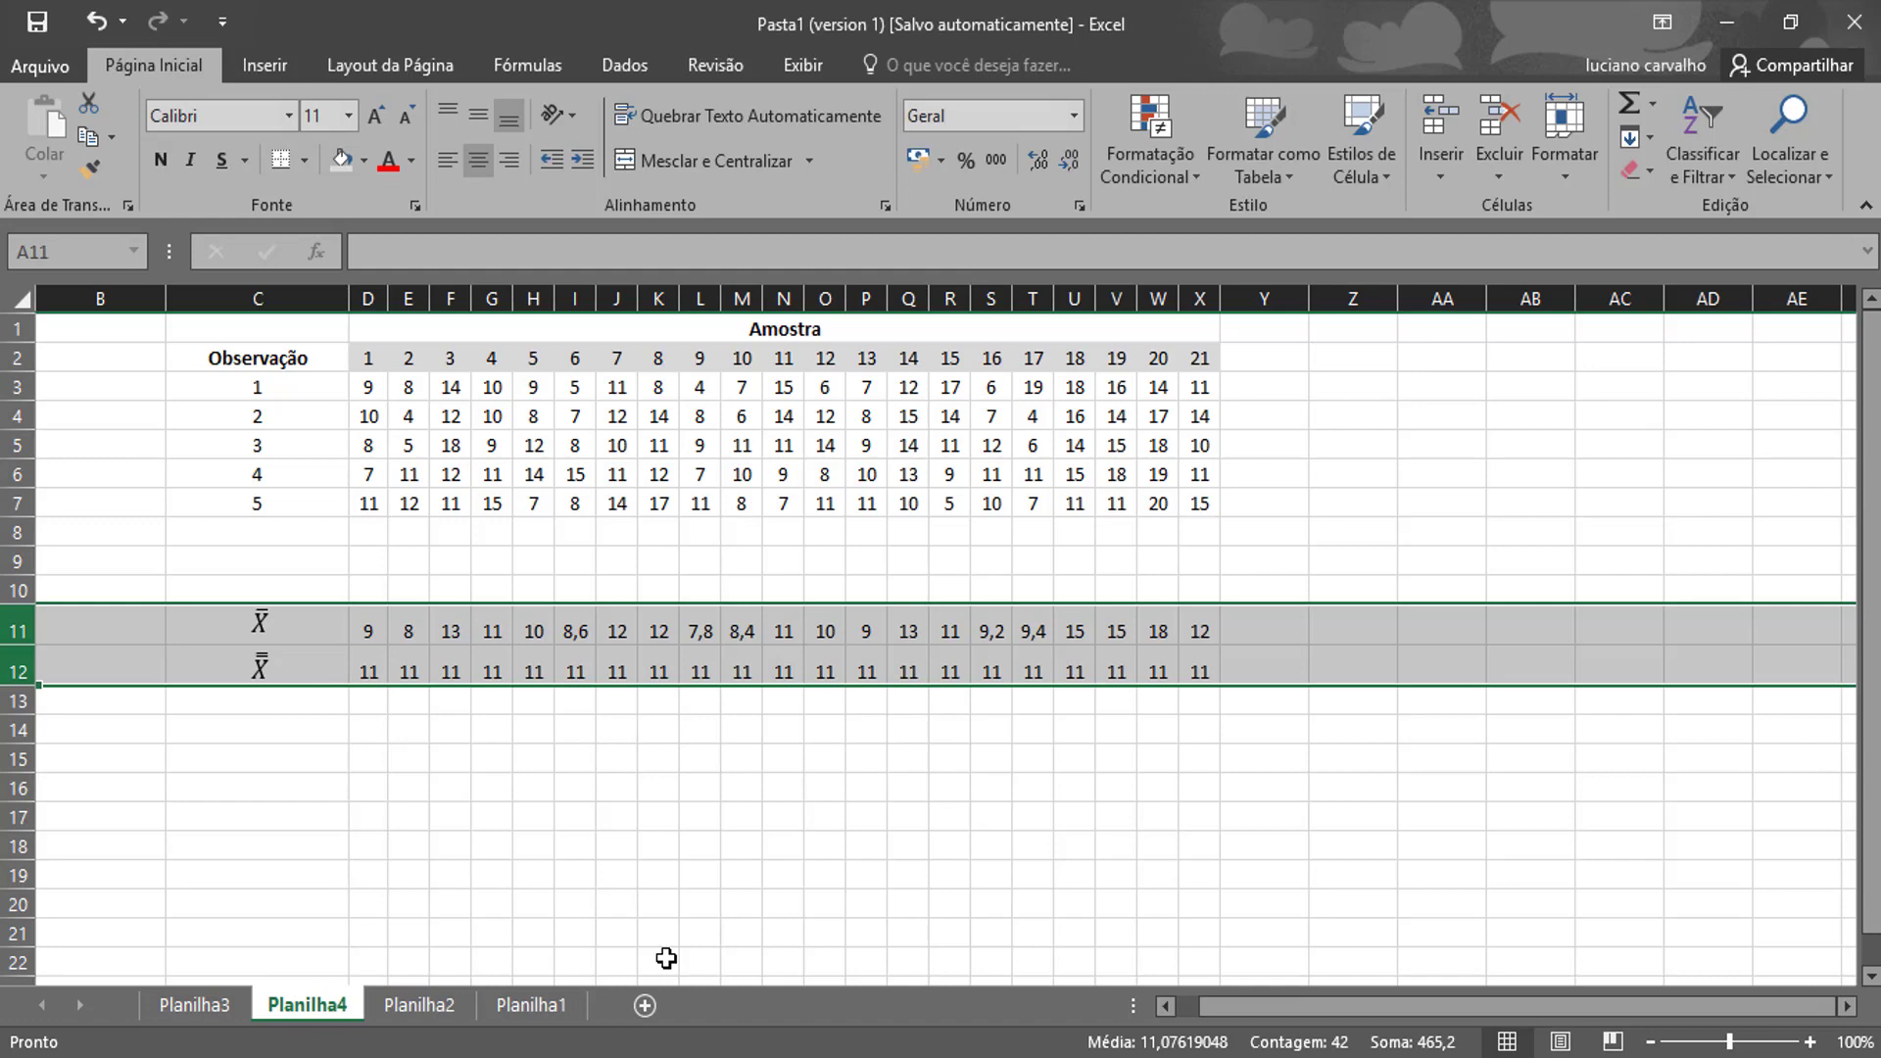
Label the control limit rows below the grand mean as UCL in C13 and LCL in C14.
{"action": "left_click", "coordinate": [255, 705]}
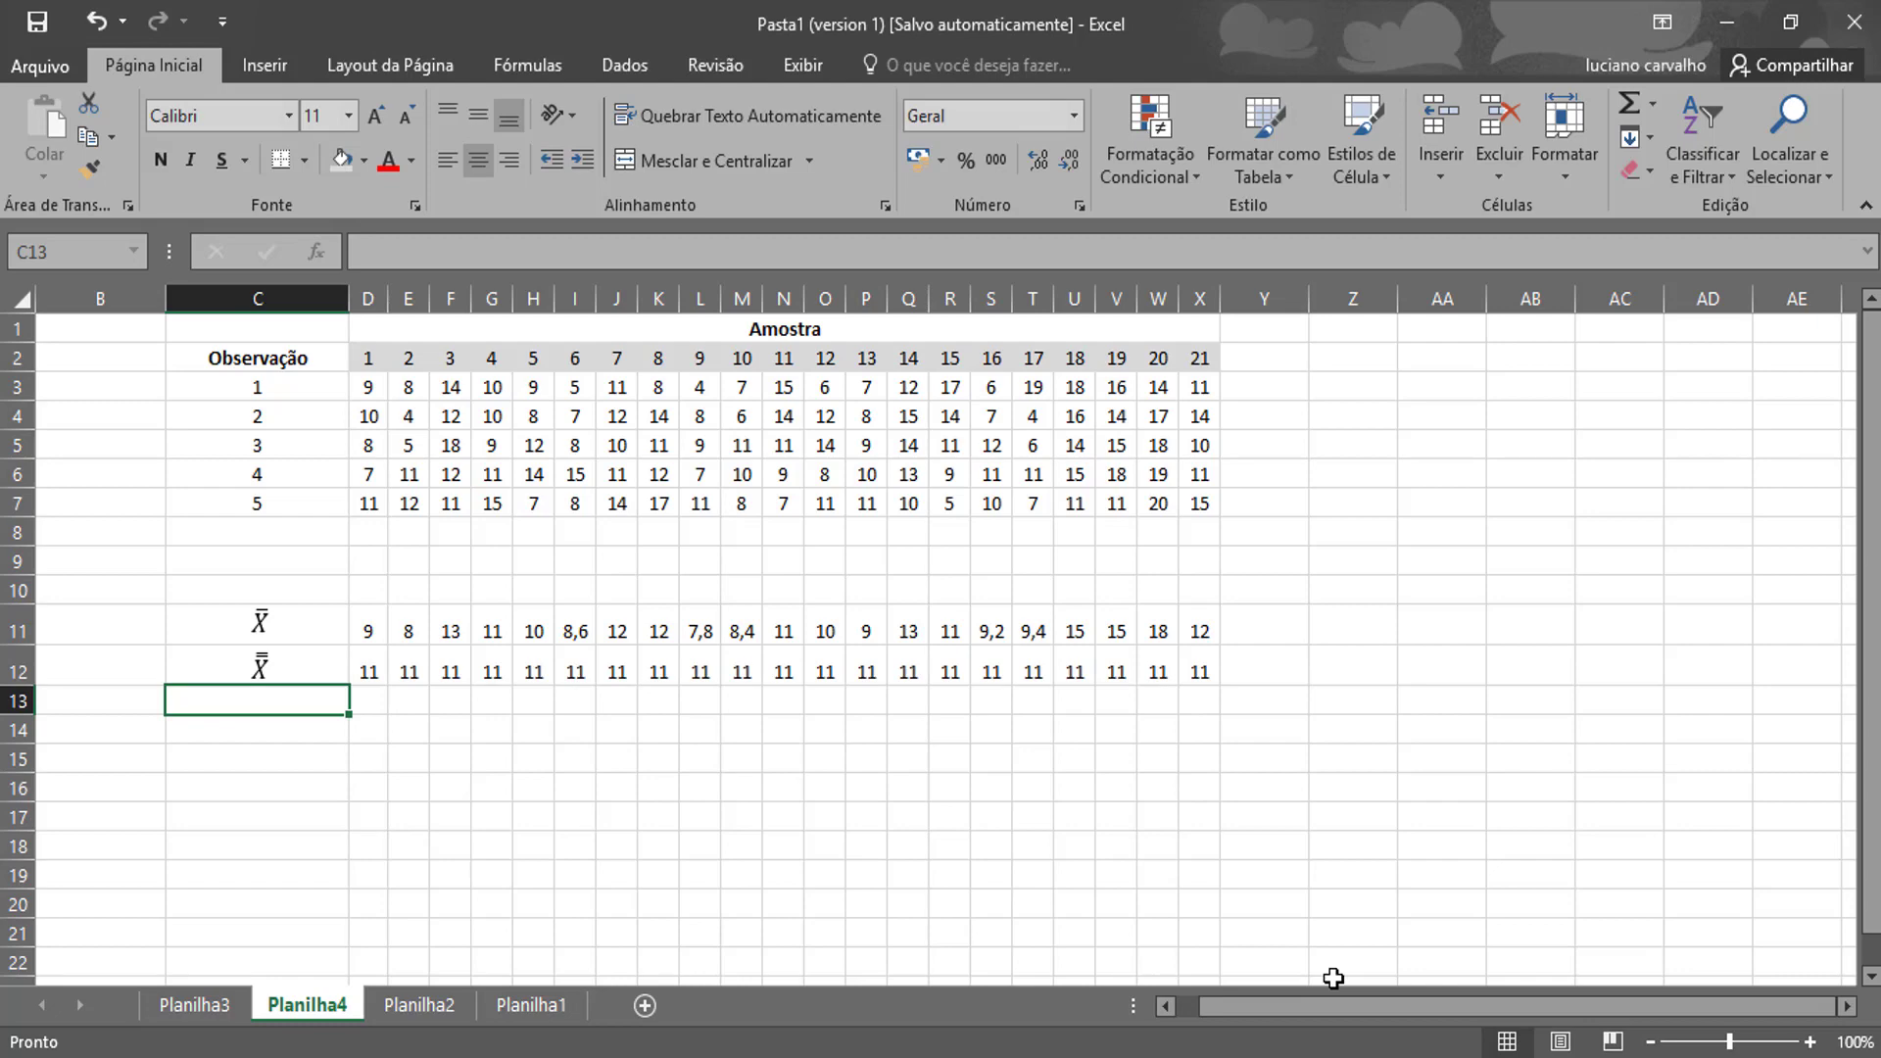
{"action": "type", "text": "U"}
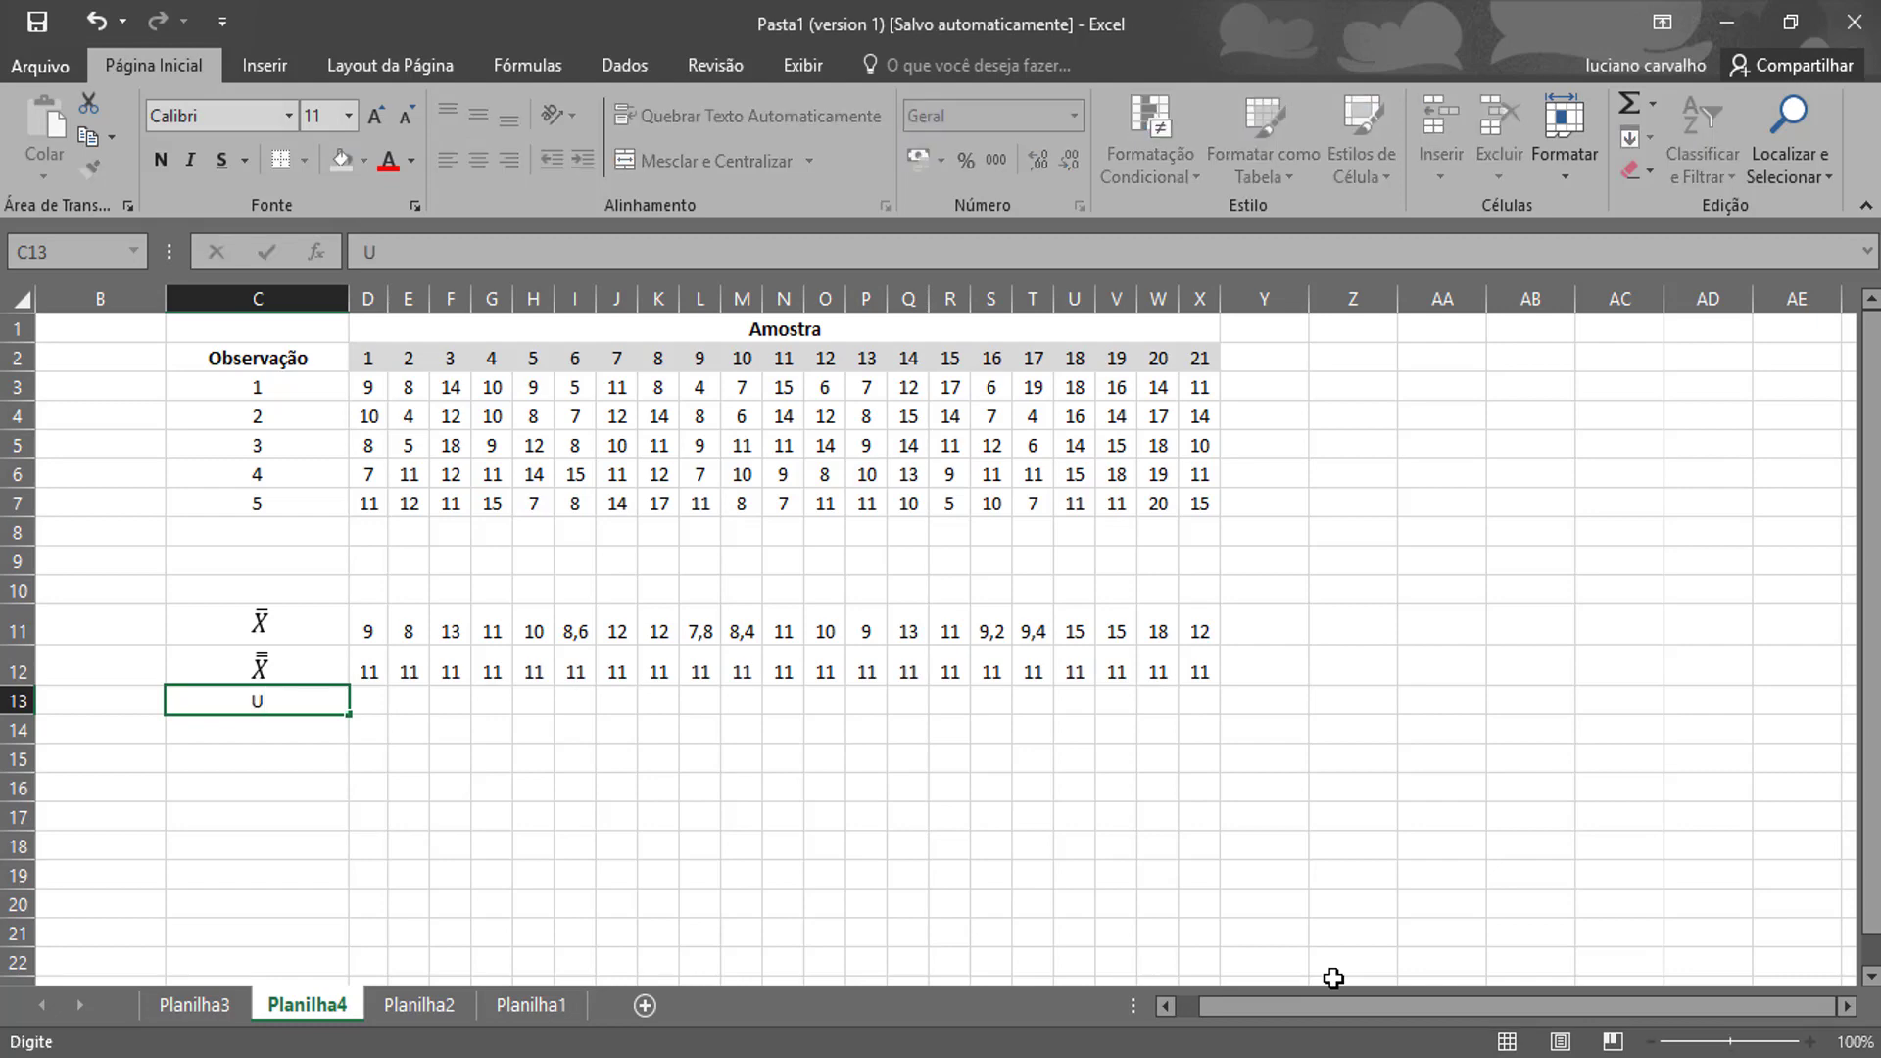
{"action": "type", "text": "CL"}
{"action": "key", "text": "Return"}
{"action": "type", "text": "LCL"}
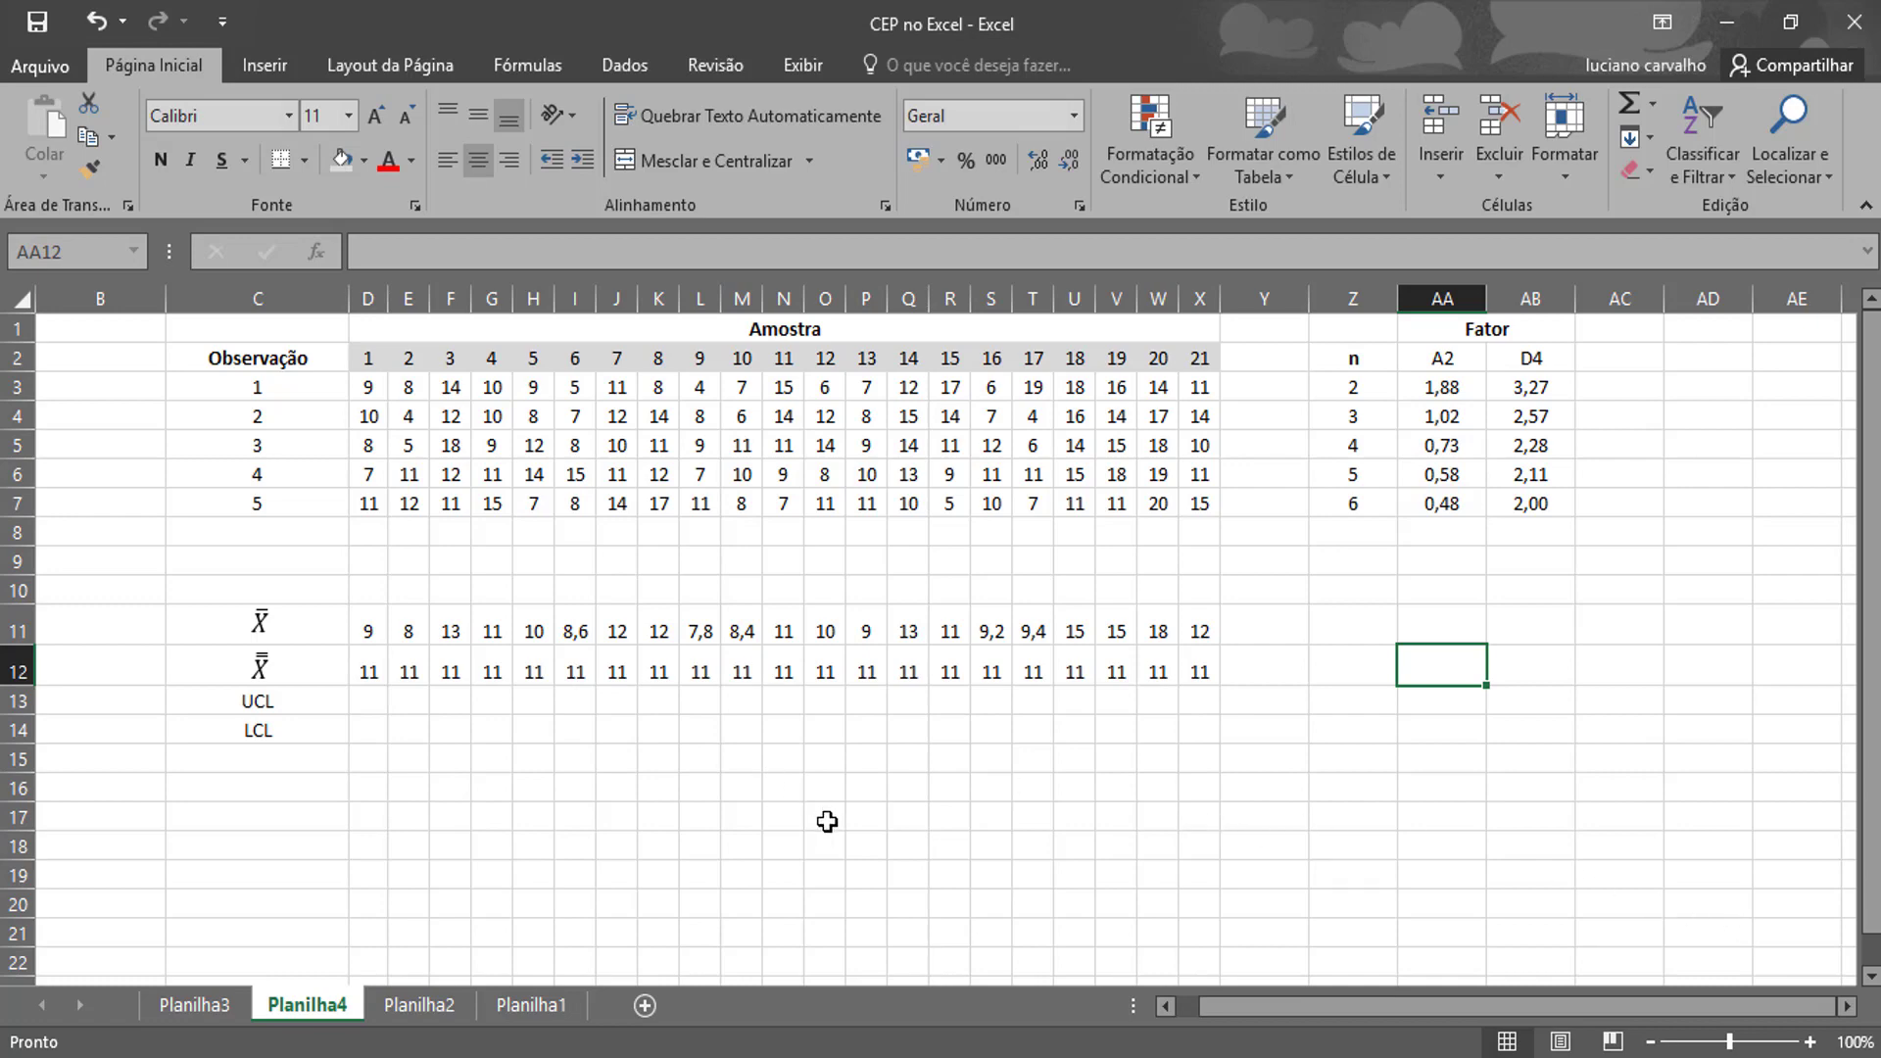
Calculate the range of sample 1 in D16 with =MAIOR(D3:D7;1)-MENOR(D3:D7;1).
{"action": "left_click", "coordinate": [373, 787]}
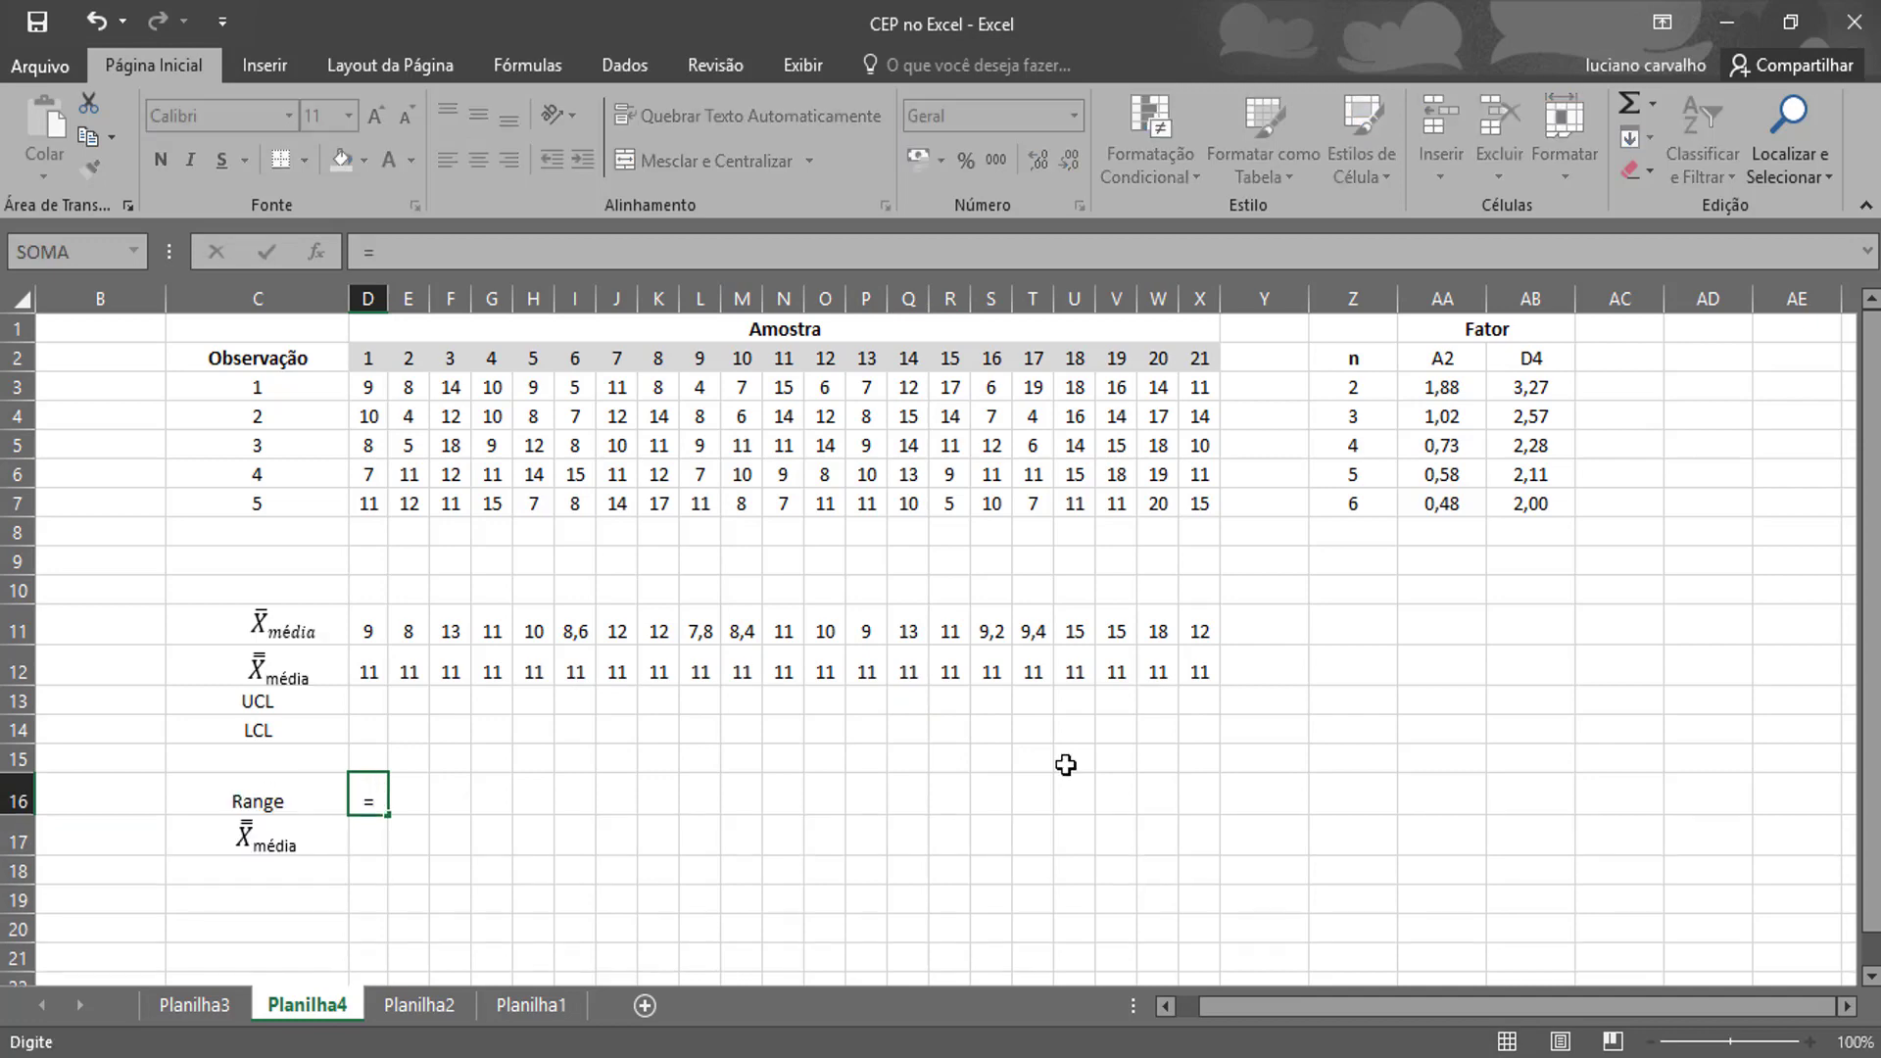
{"action": "type", "text": "maio"}
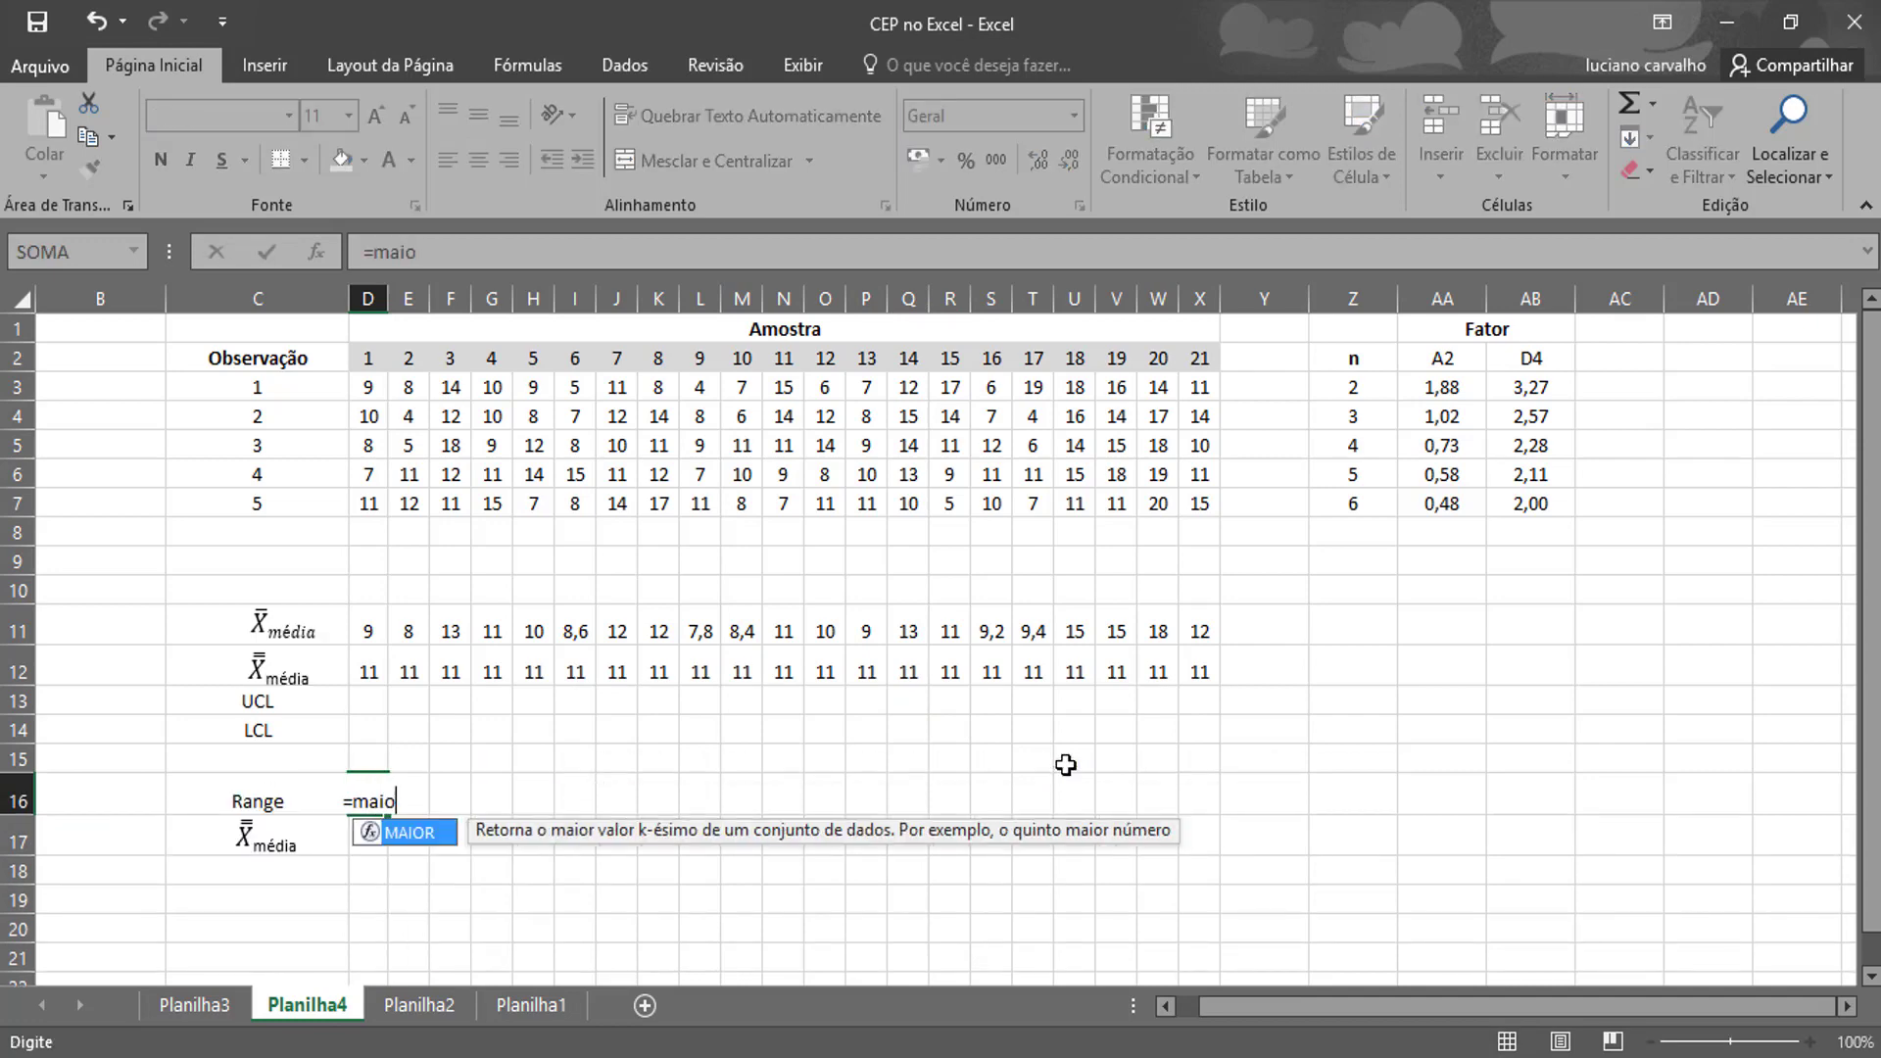
{"action": "type", "text": "r("}
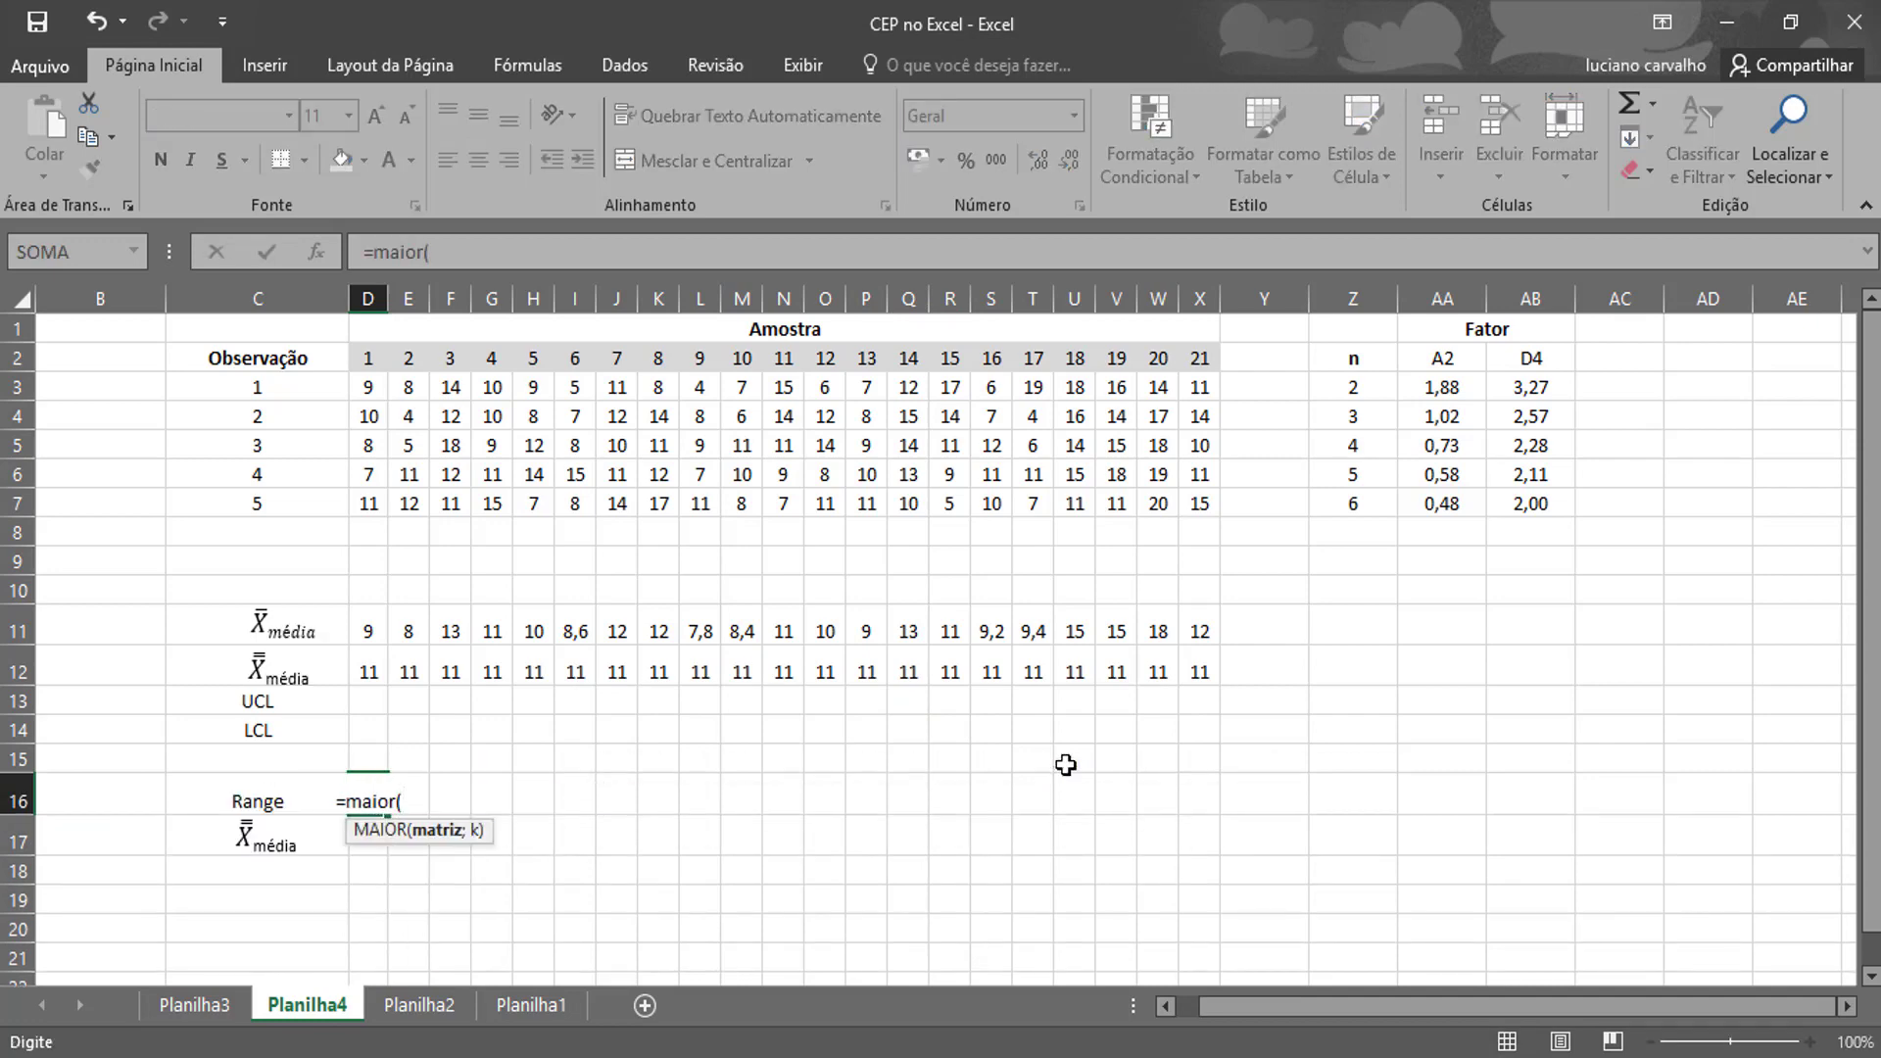
{"action": "left_click_drag", "start_coordinate": [372, 387], "coordinate": [372, 501]}
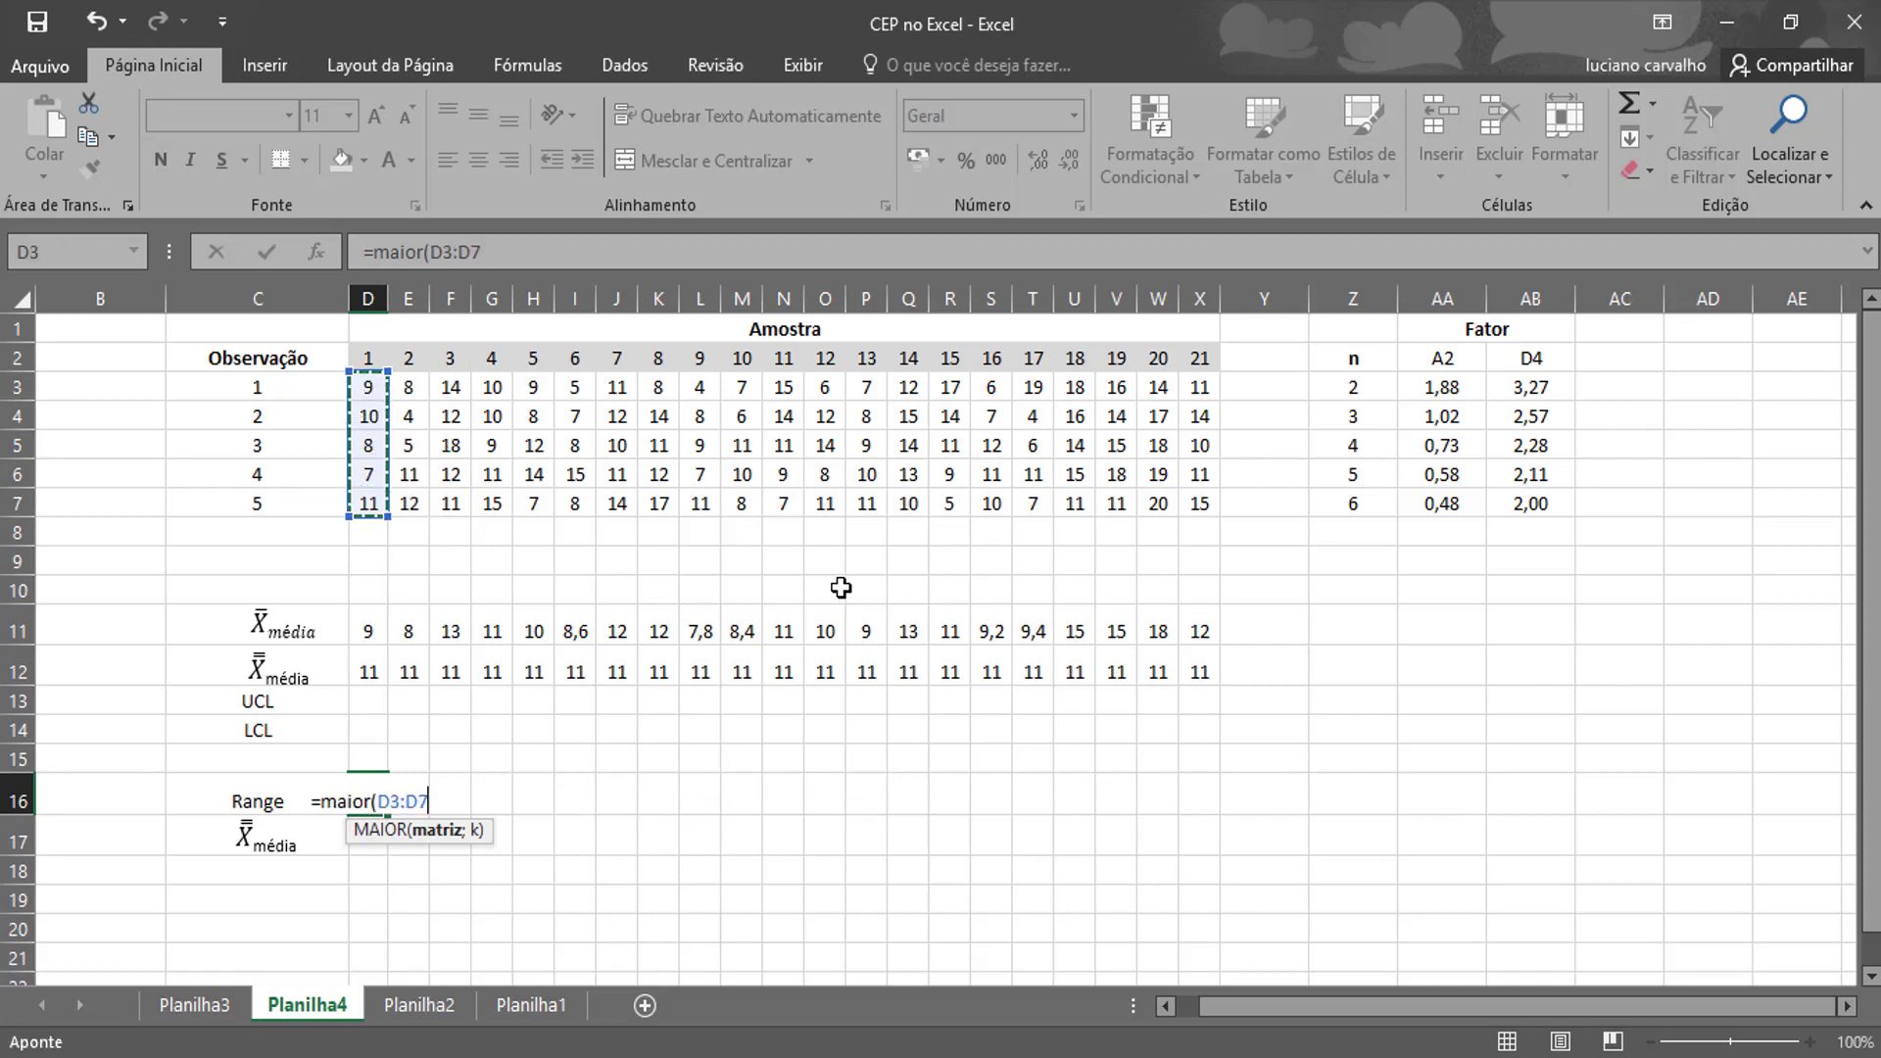
{"action": "type", "text": ";"}
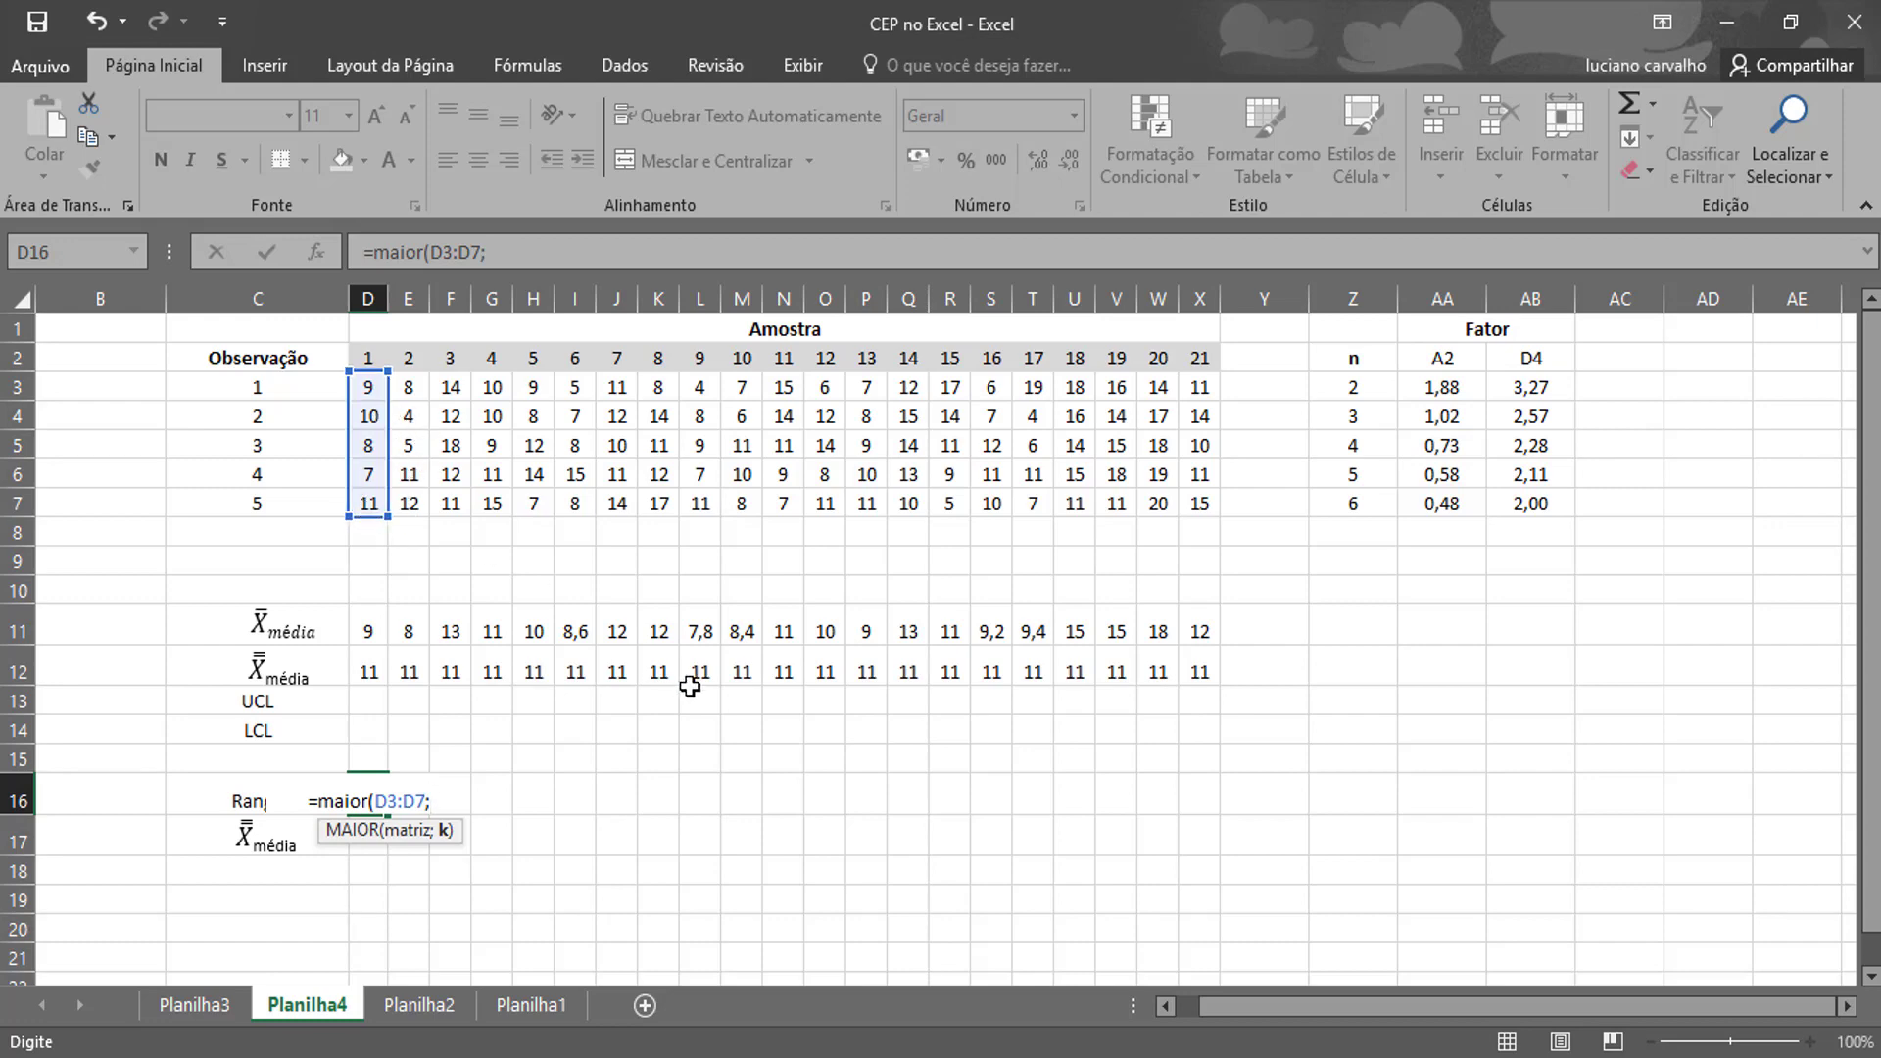
{"action": "type", "text": "1"}
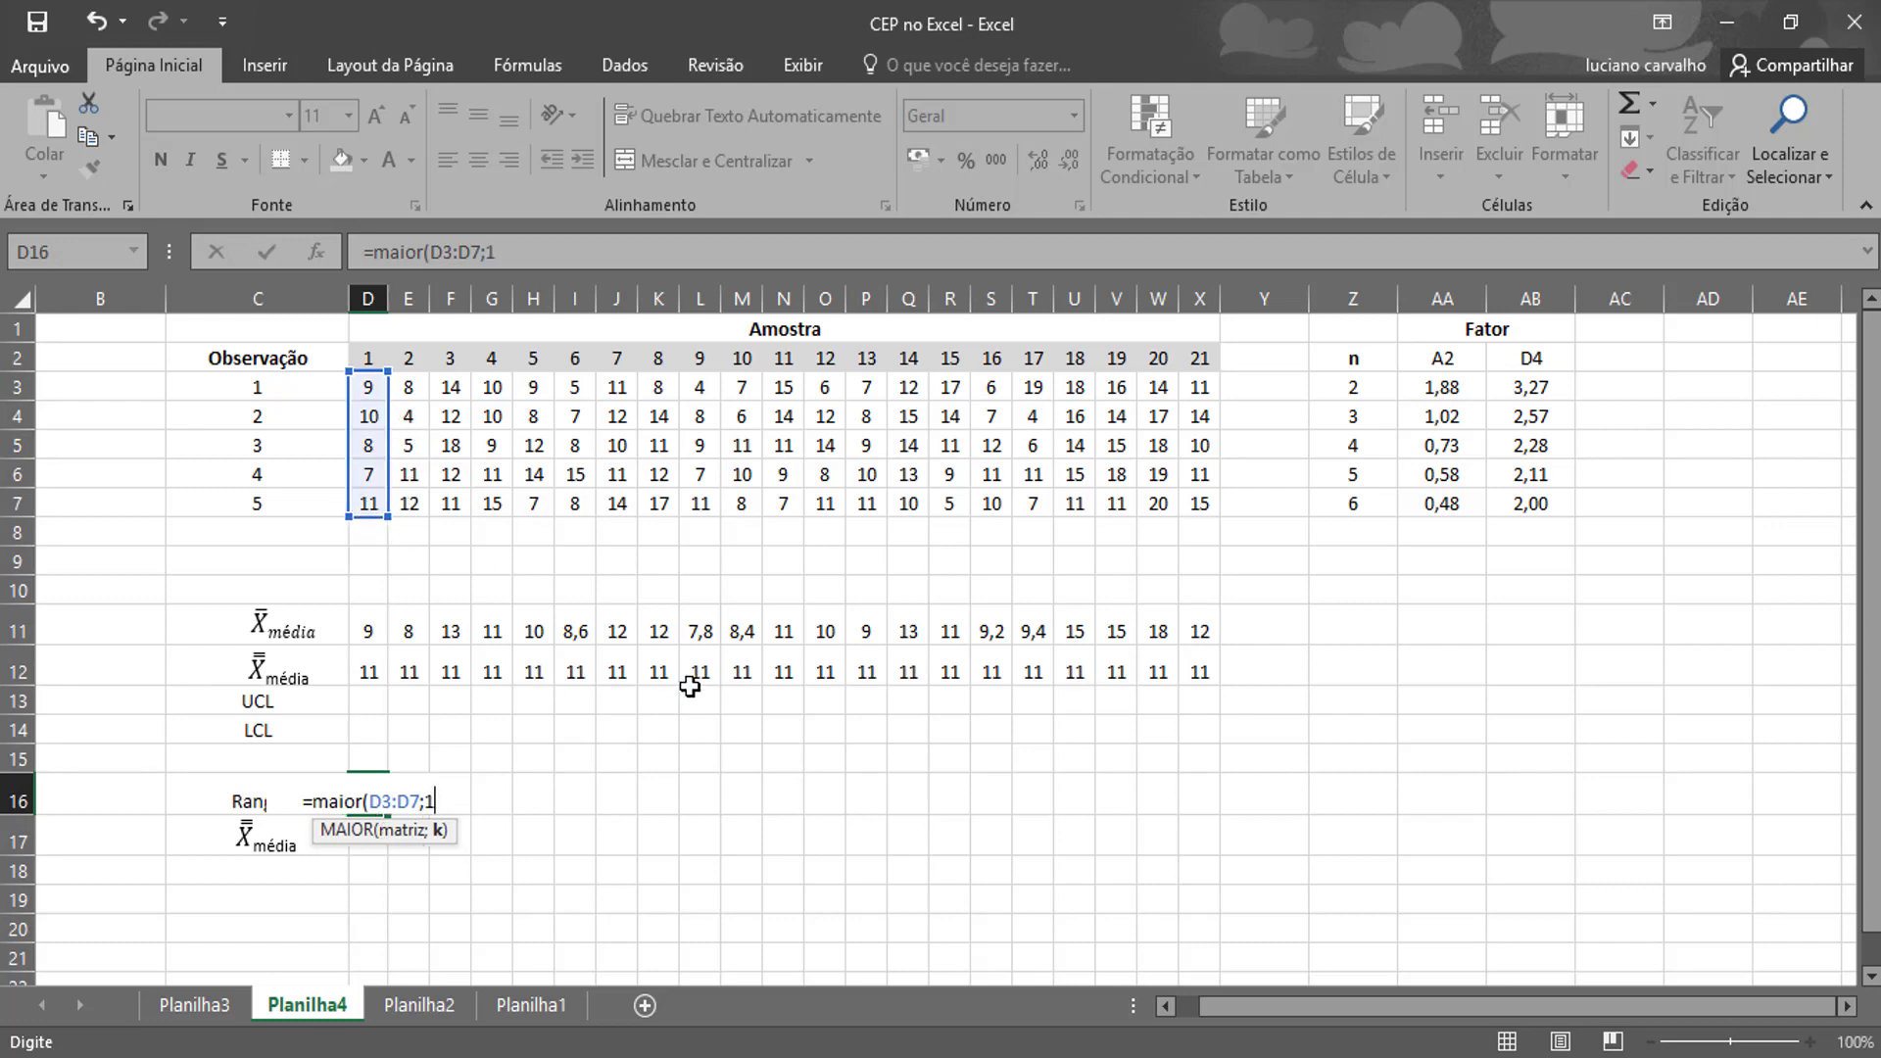
{"action": "type", "text": ")"}
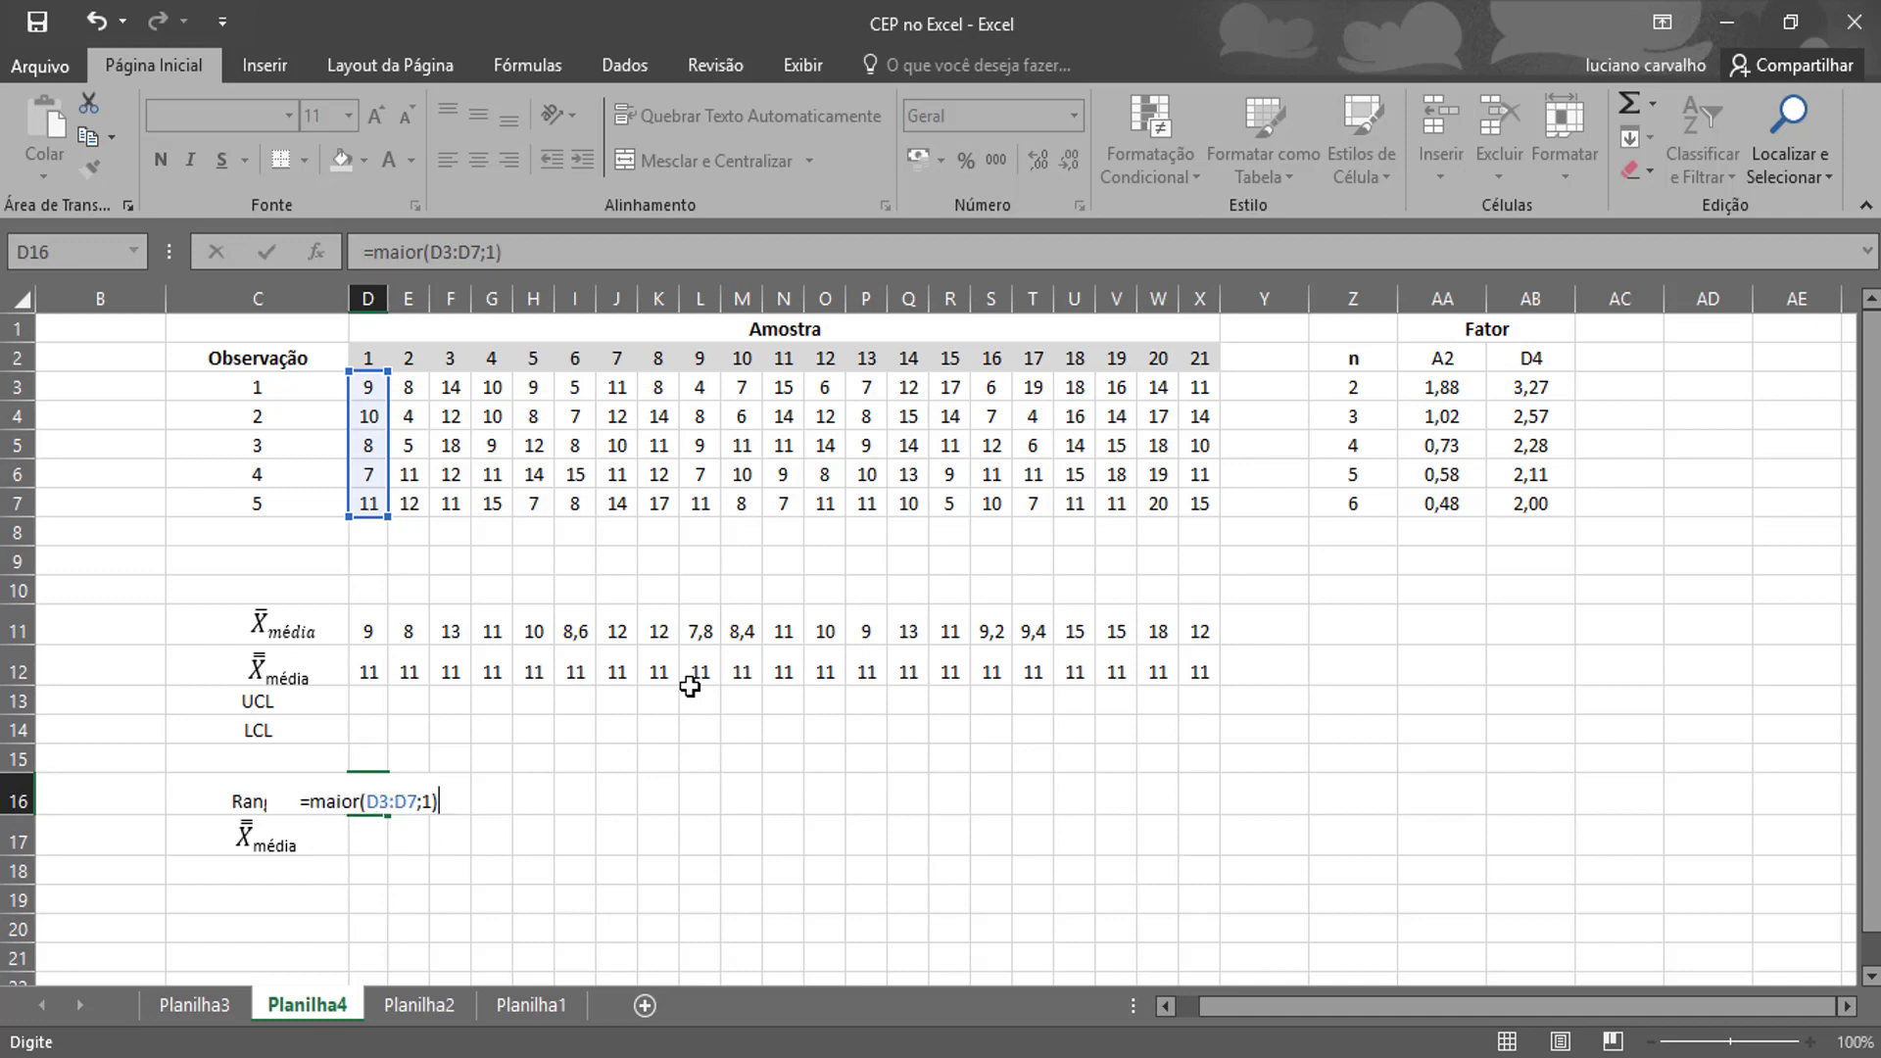
{"action": "type", "text": "-menor("}
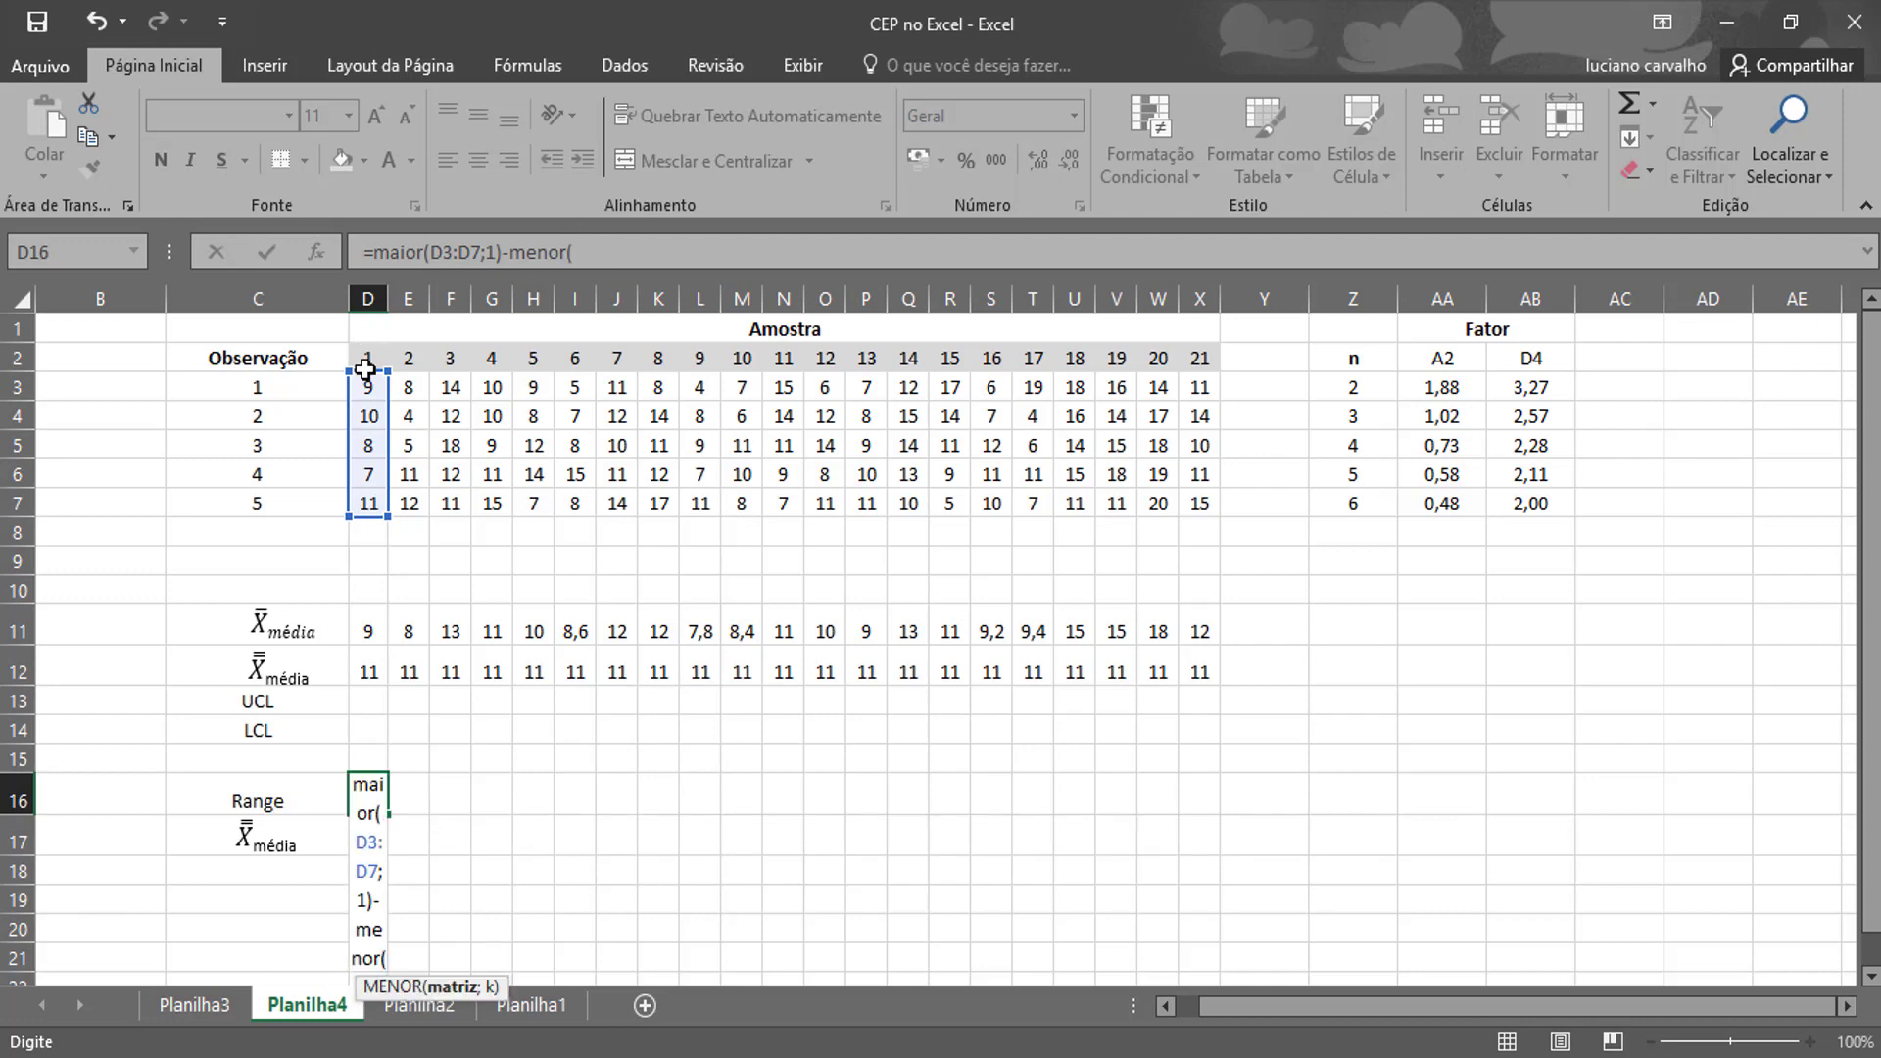
{"action": "left_click_drag", "start_coordinate": [367, 387], "coordinate": [369, 497]}
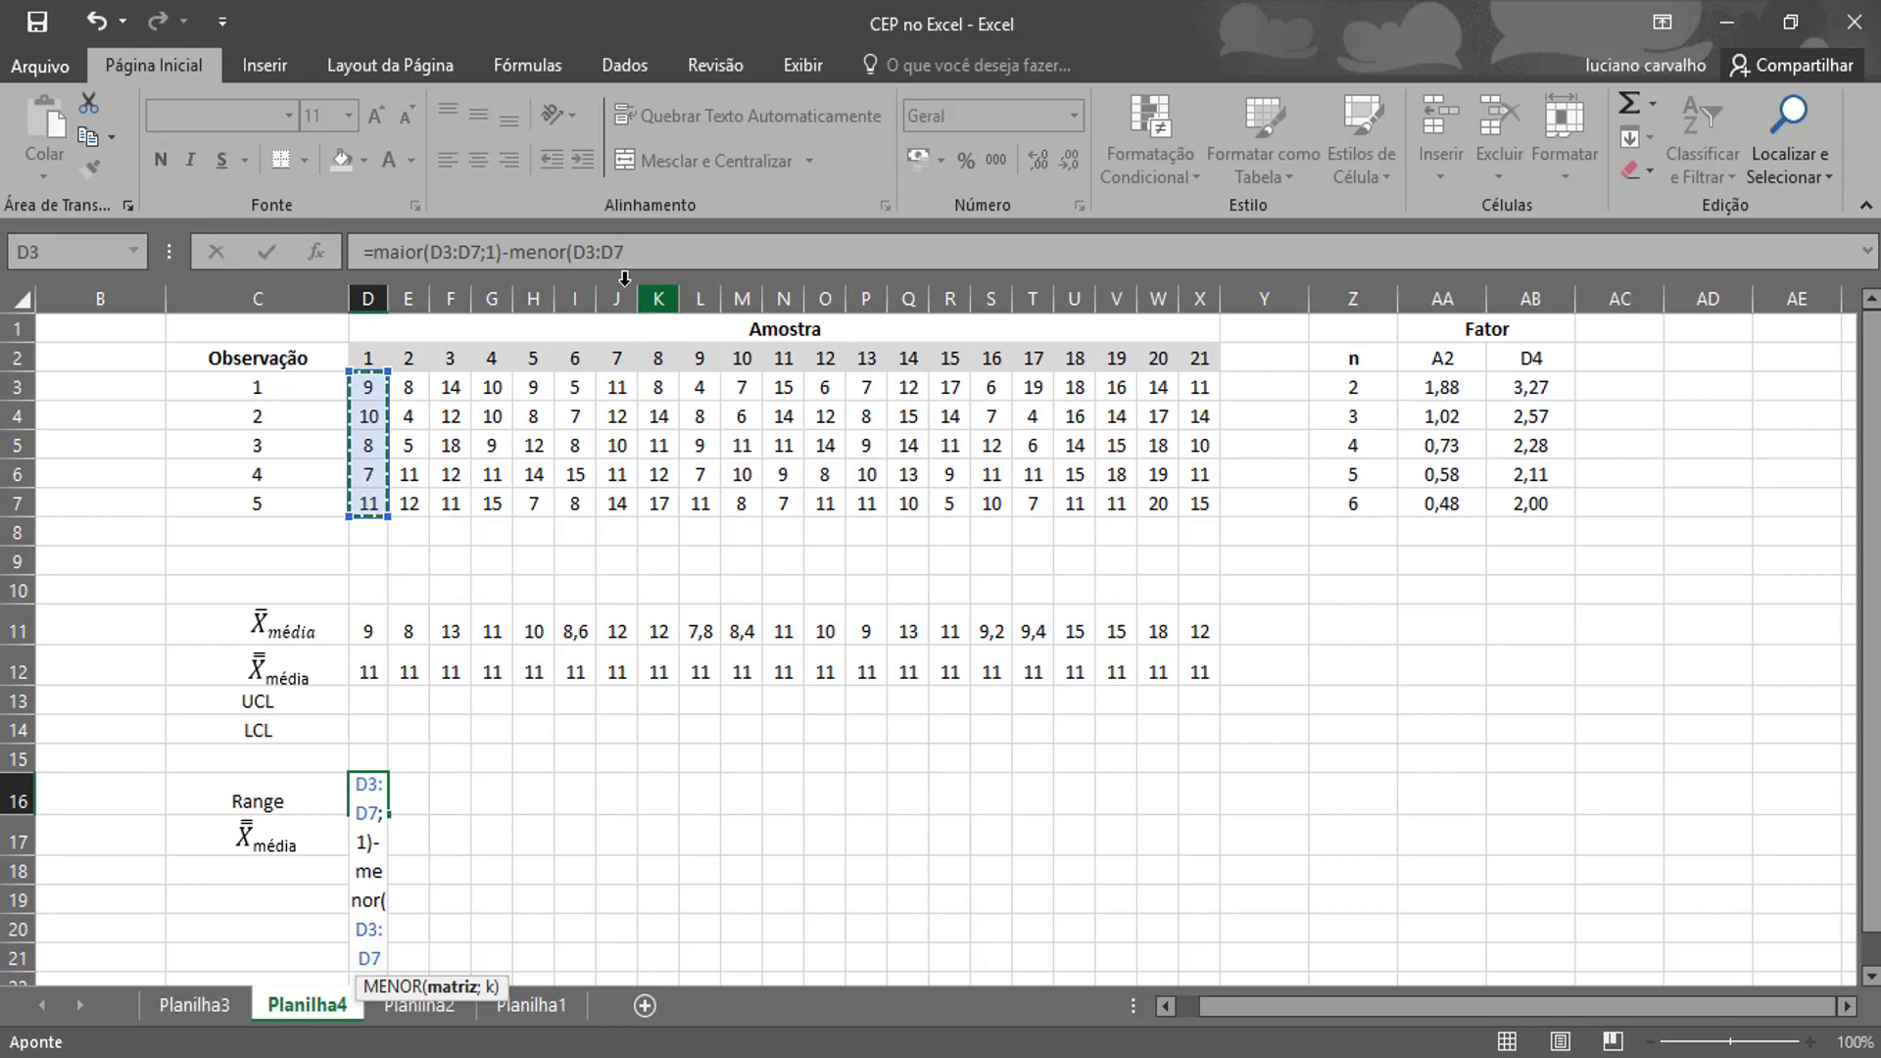
{"action": "left_click", "coordinate": [650, 252]}
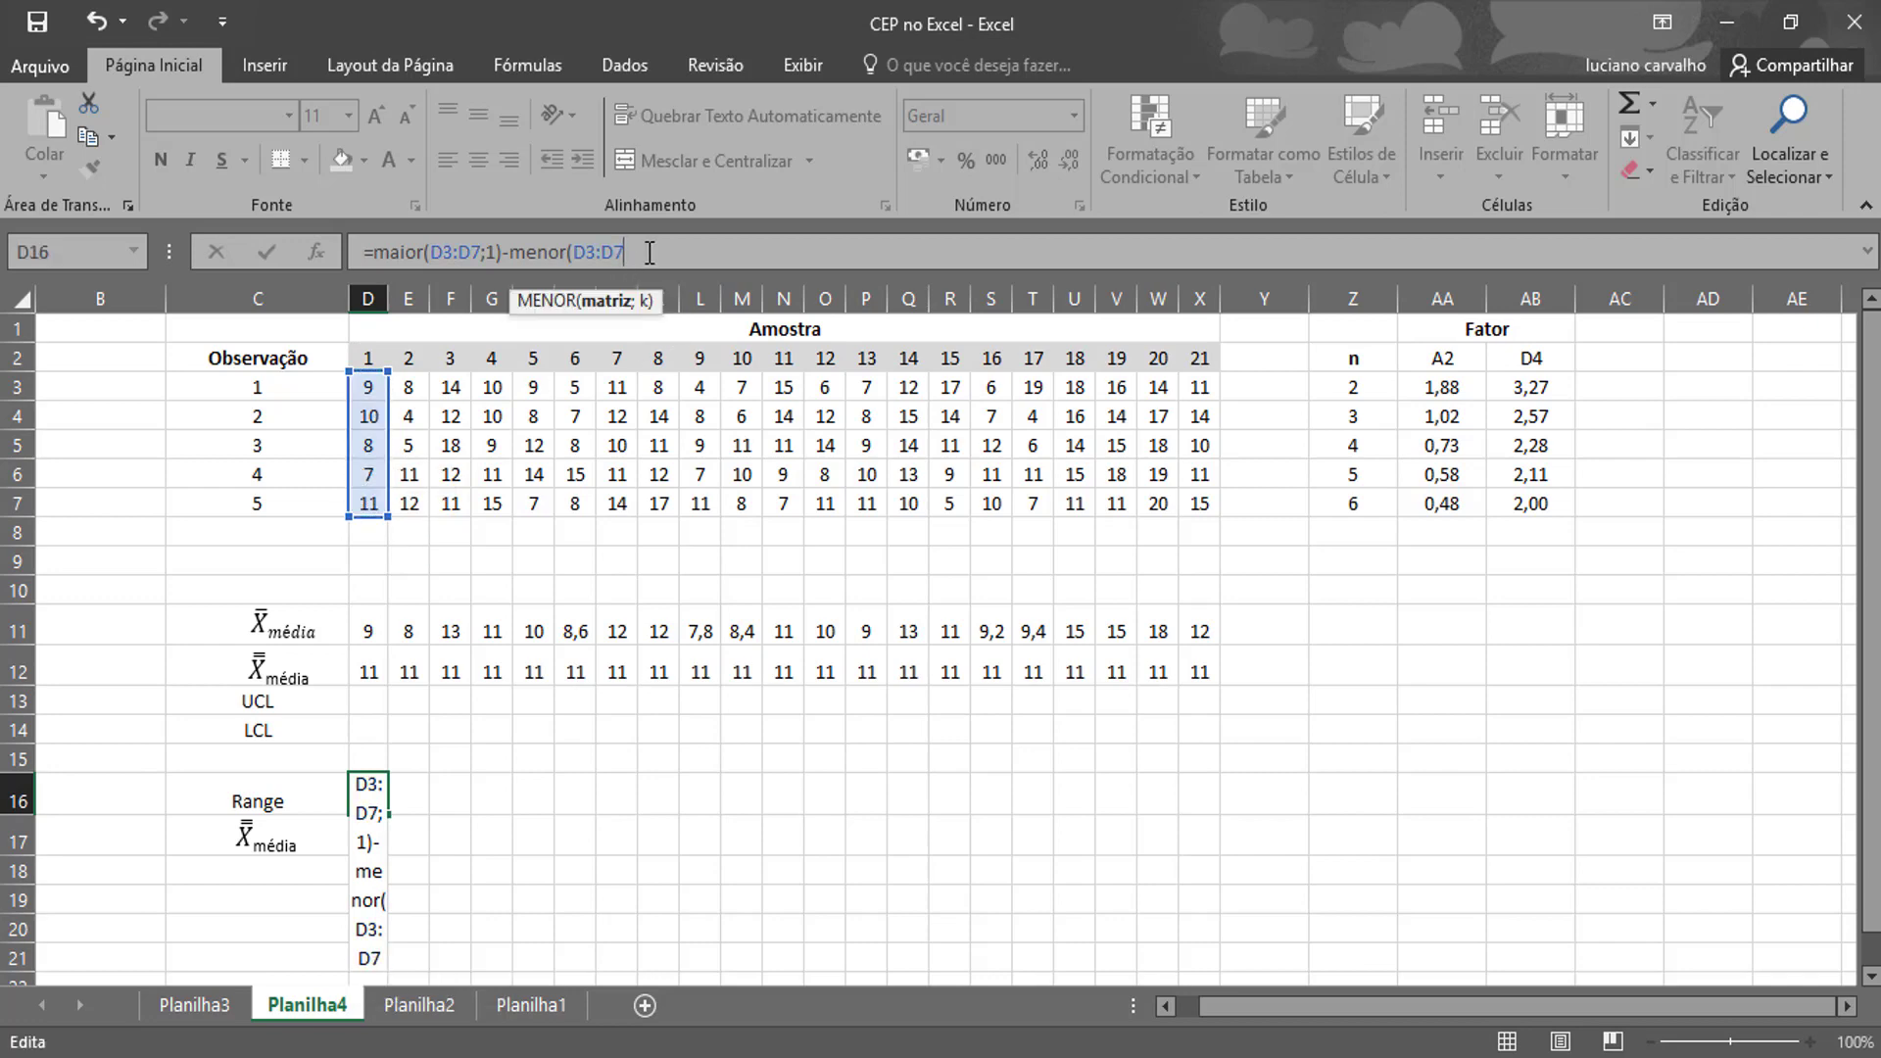
{"action": "type", "text": ";1)"}
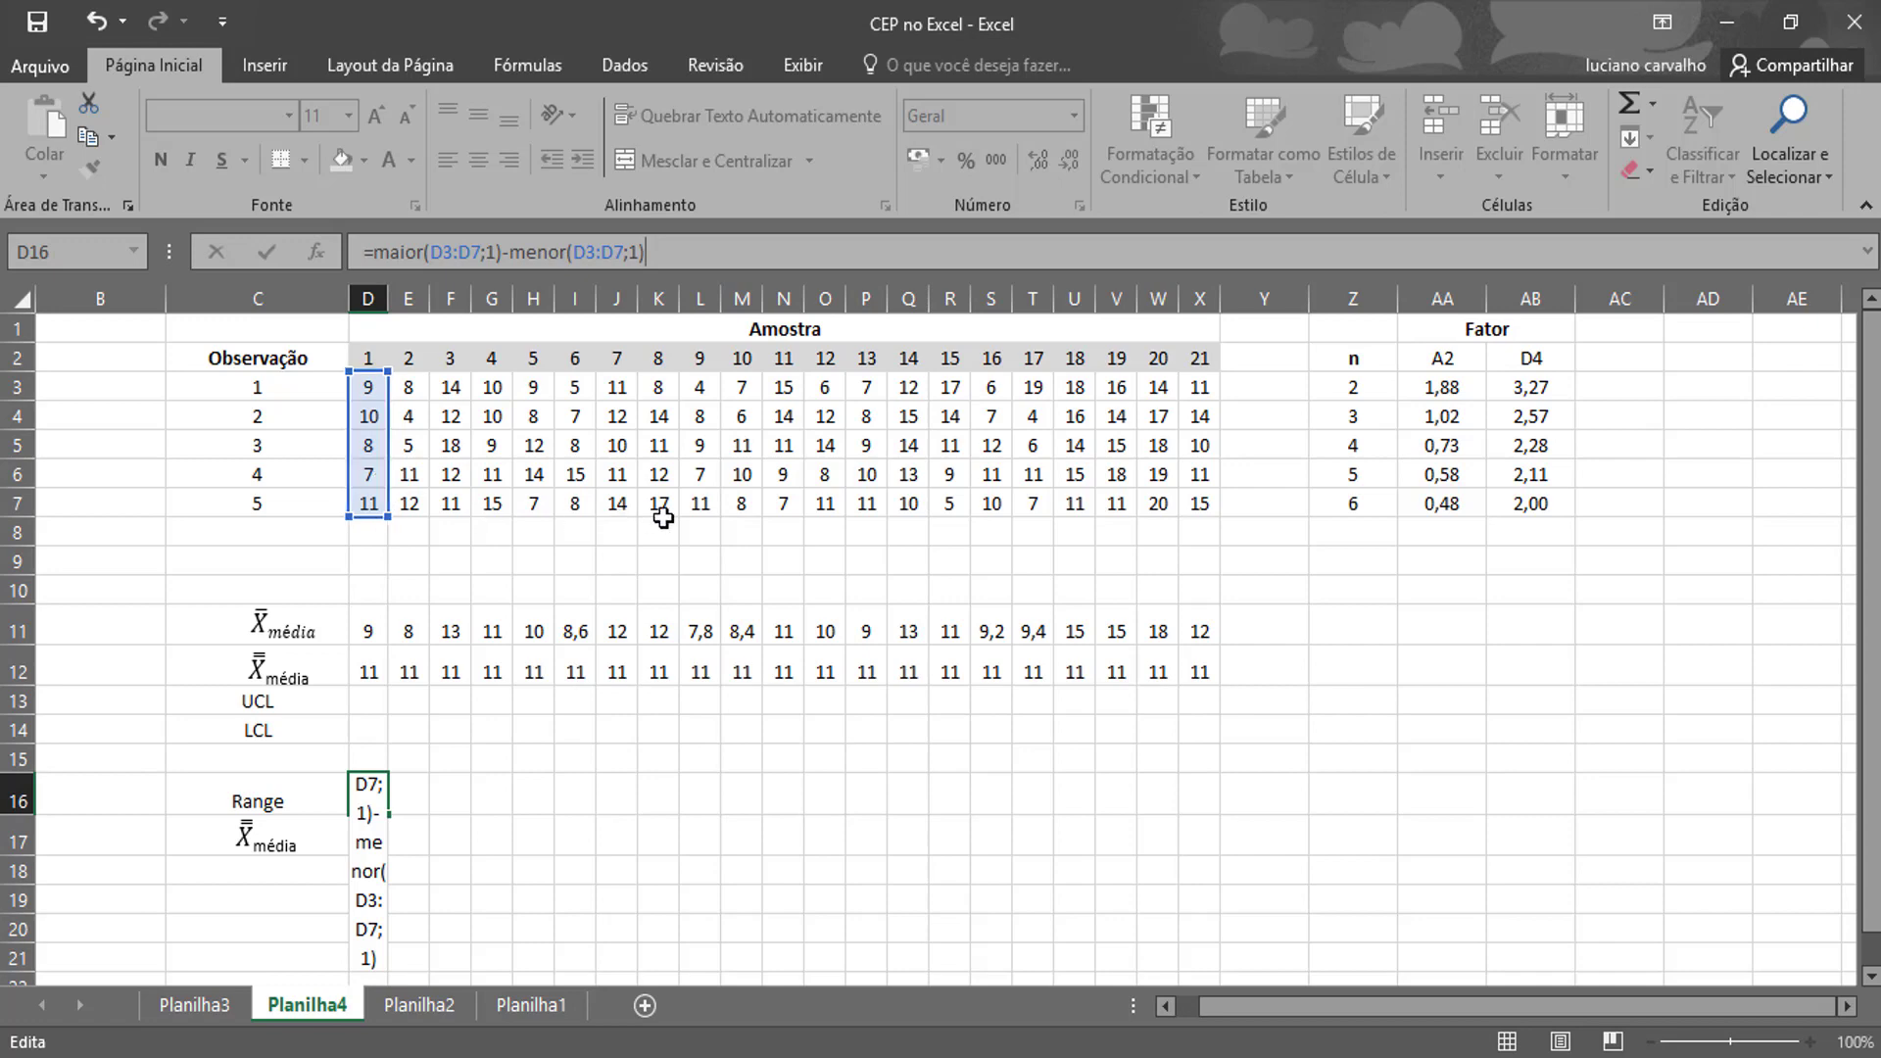
{"action": "key", "text": "Return"}
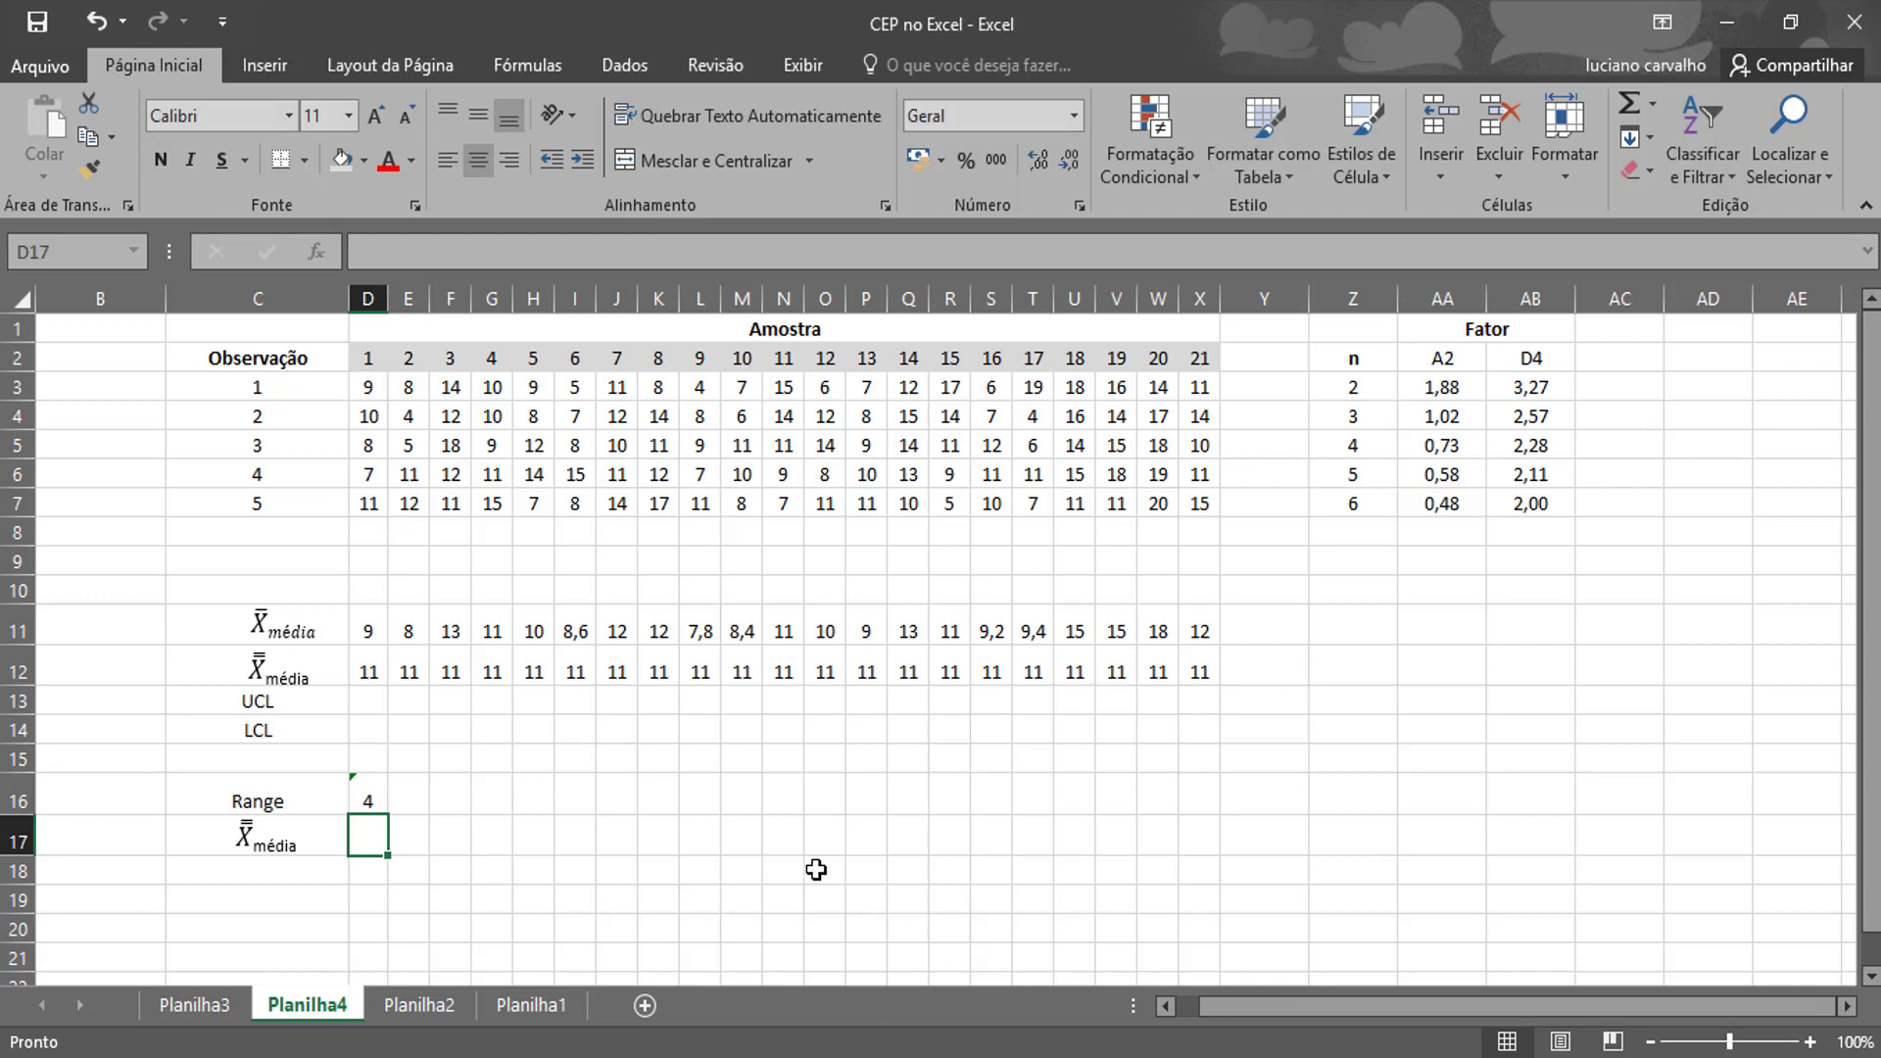
Copy the range formula from D16 across through X16 and vertically centre the contents of row 16.
{"action": "left_click", "coordinate": [372, 795]}
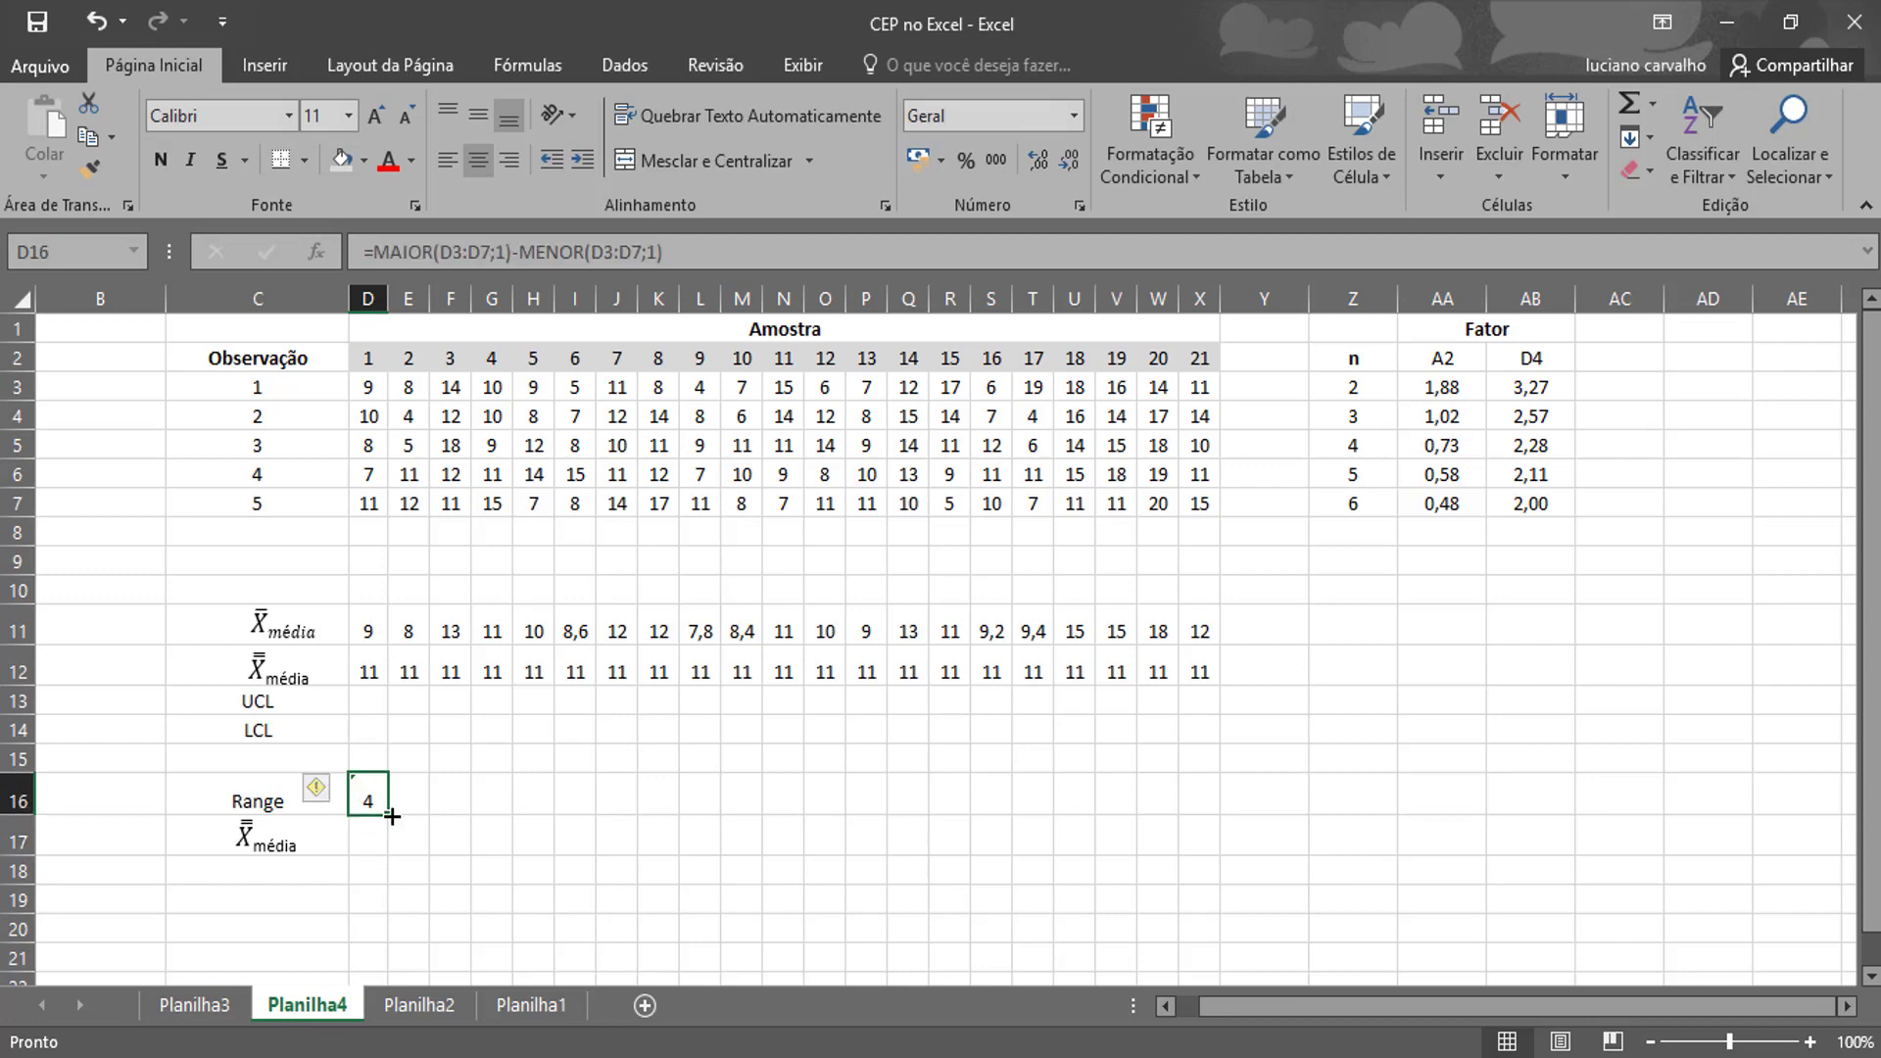
{"action": "left_click_drag", "start_coordinate": [392, 816], "coordinate": [1222, 815]}
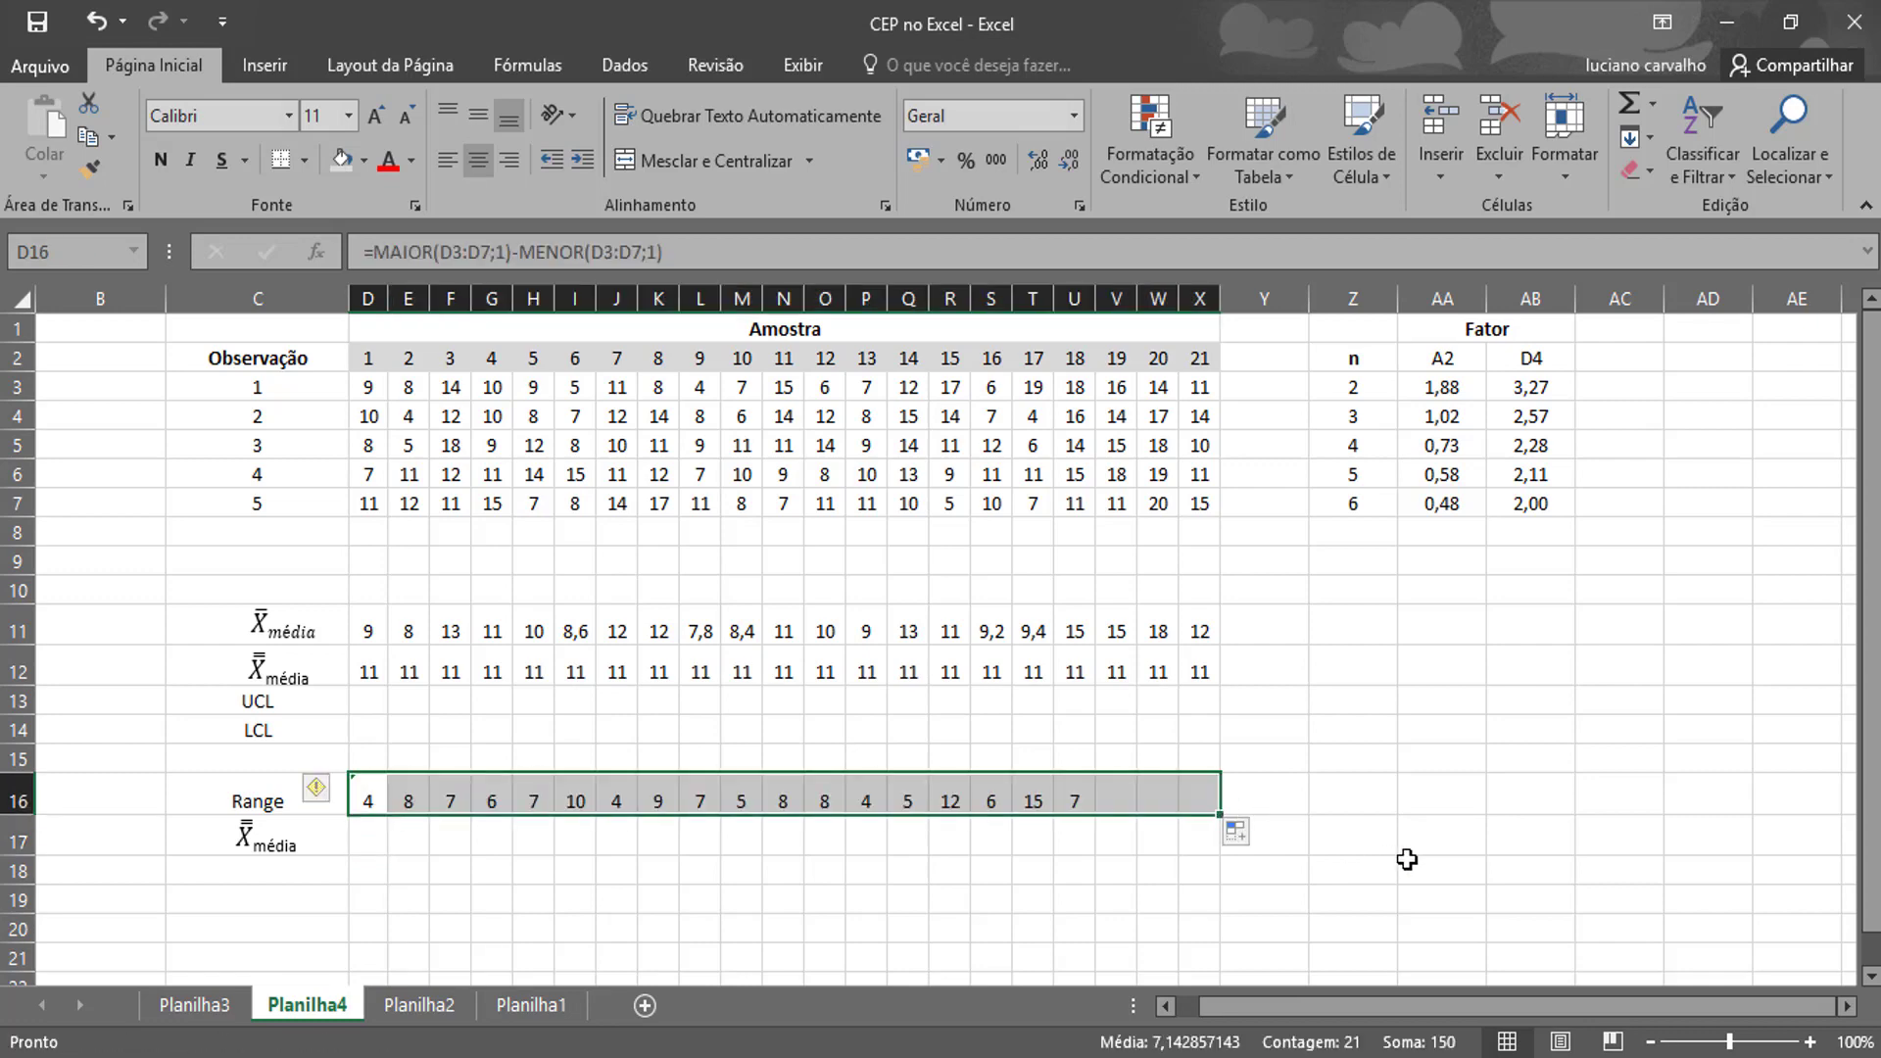
{"action": "left_click", "coordinate": [26, 798]}
{"action": "left_click", "coordinate": [472, 118]}
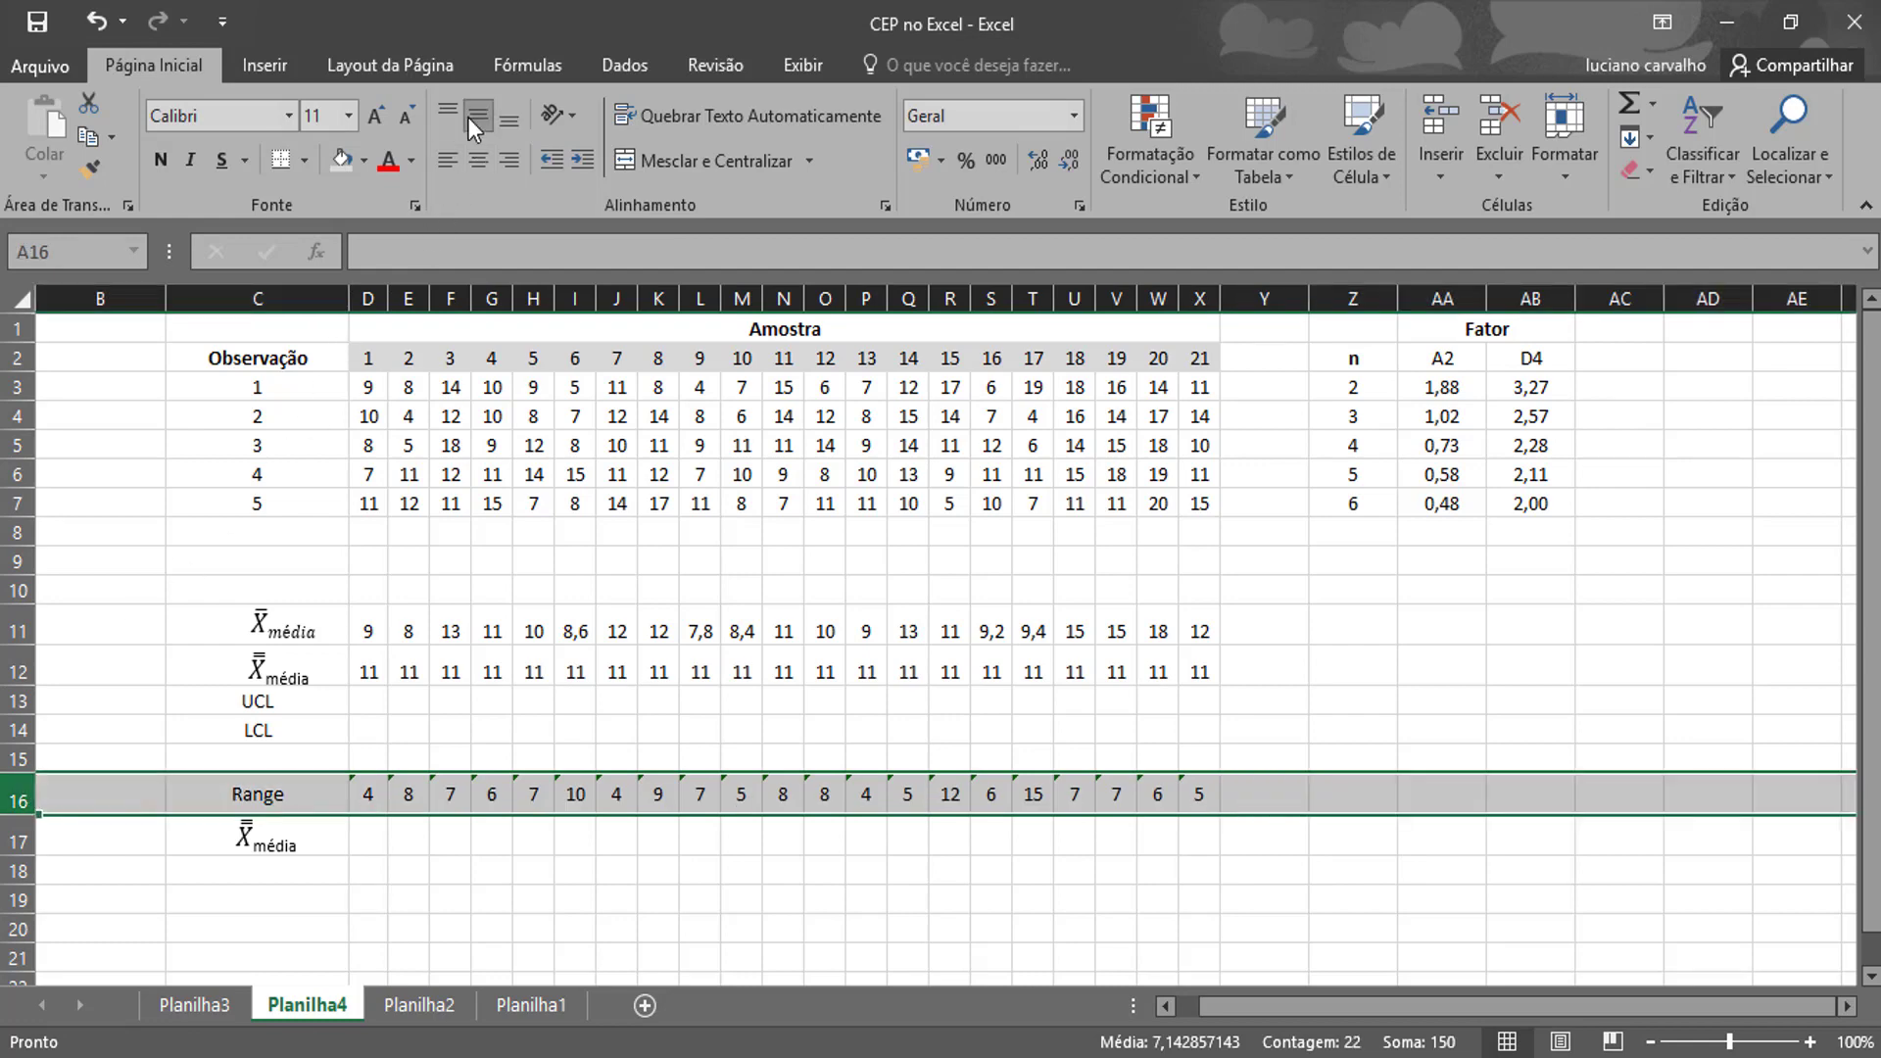
{"action": "left_click", "coordinate": [713, 924]}
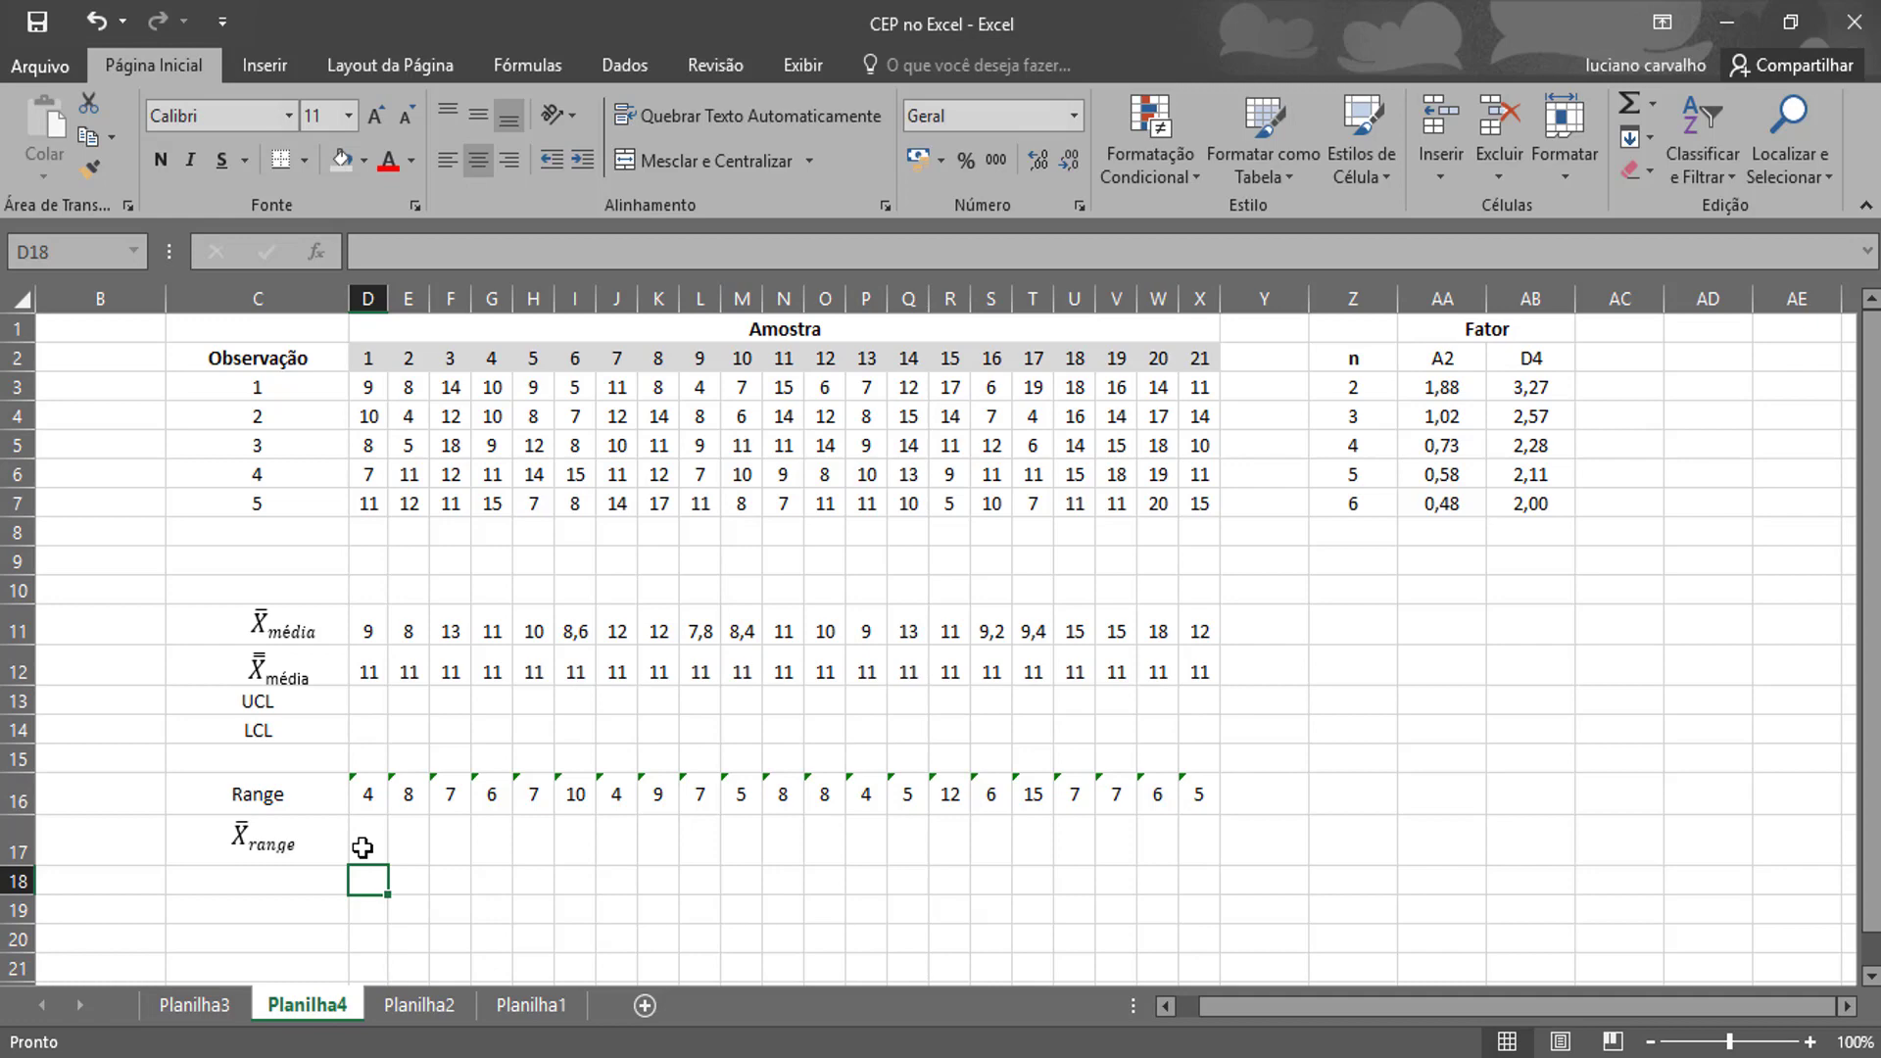
Calculate the mean of the sample ranges in D17 with MÉDIA, using the absolute range $D$16:$X$16.
{"action": "left_click", "coordinate": [363, 847]}
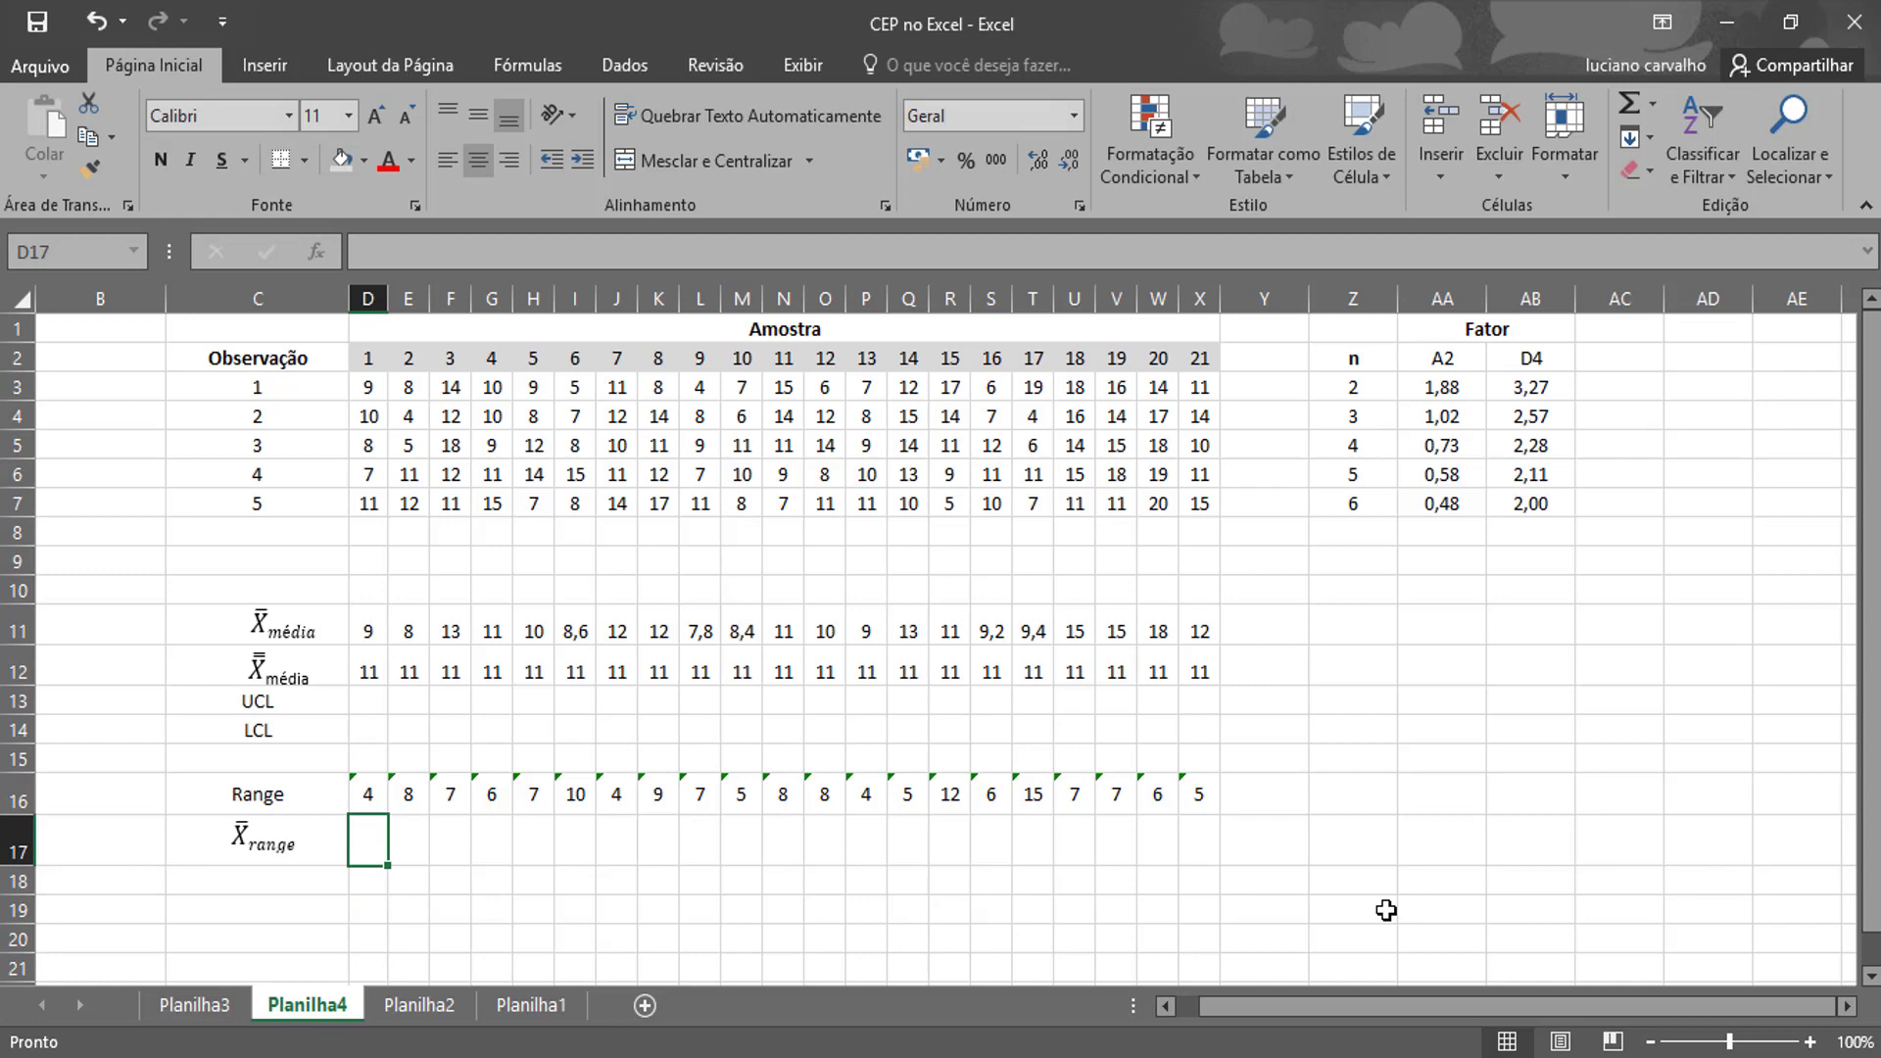
{"action": "type", "text": "="}
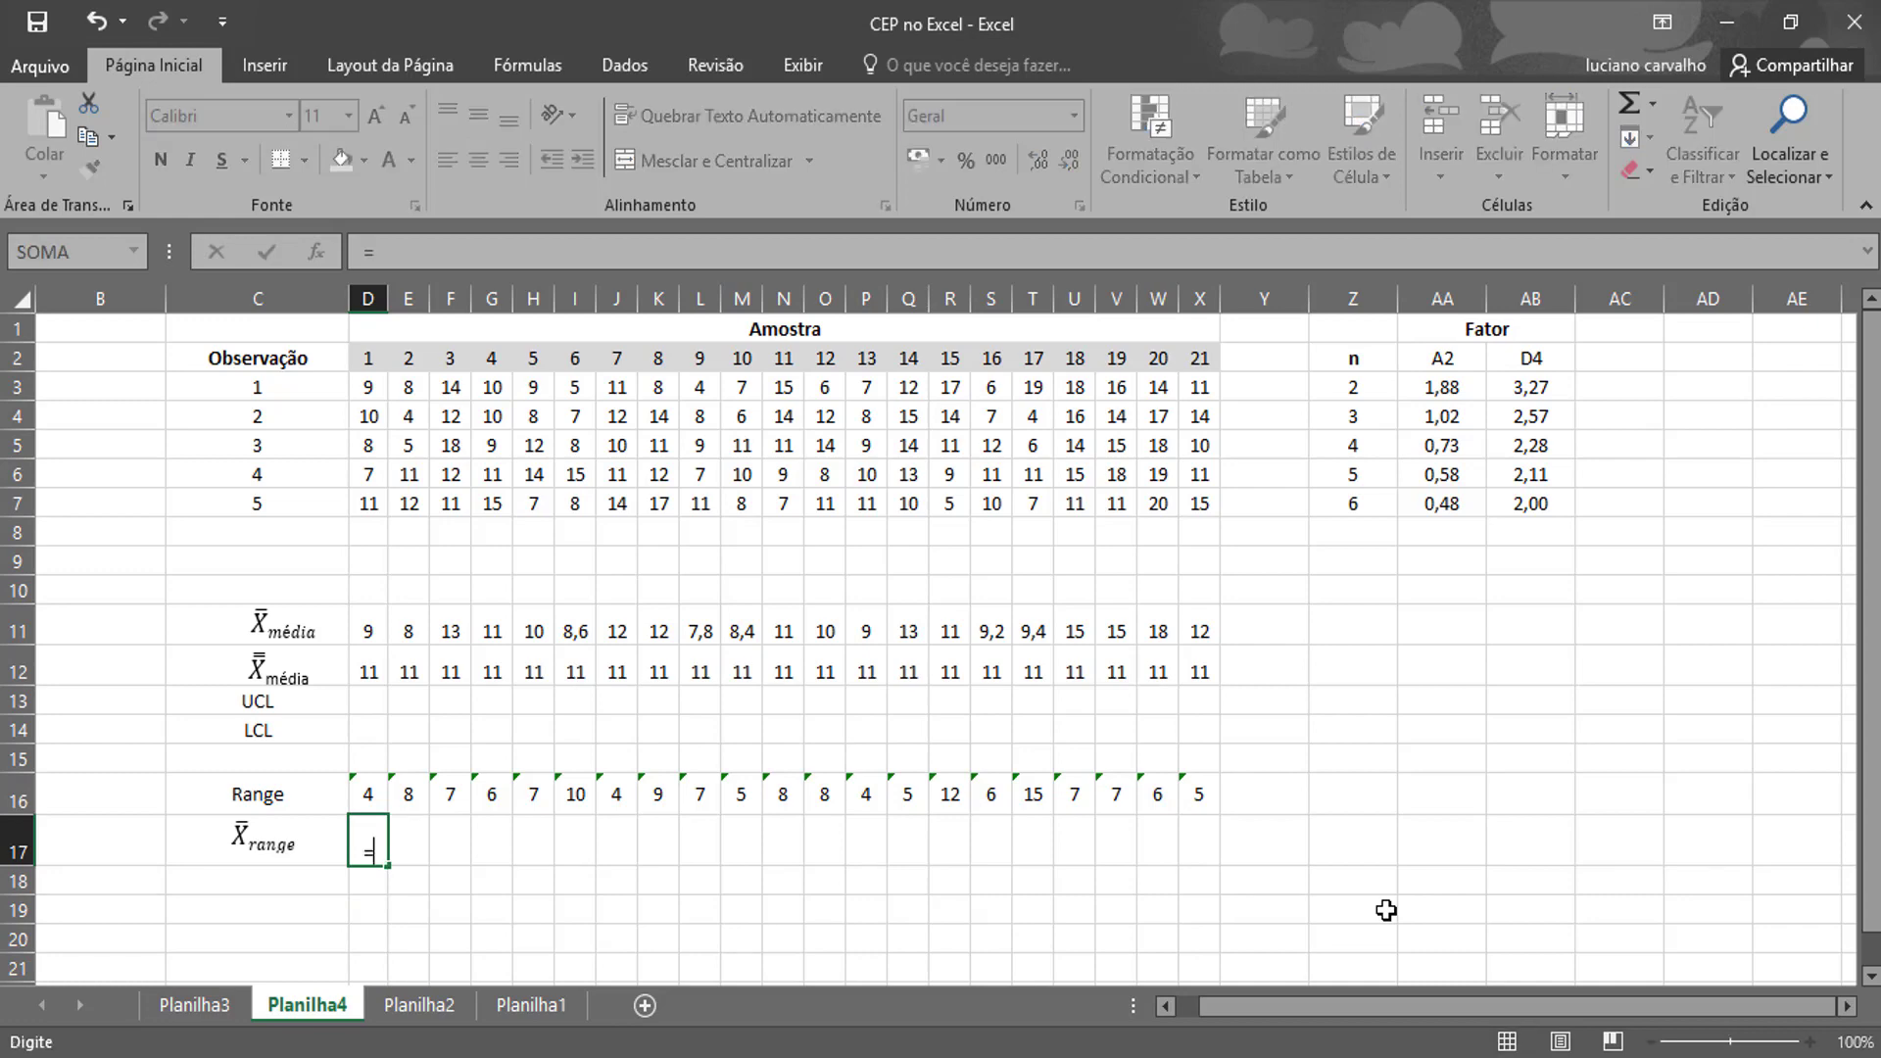
{"action": "type", "text": "med"}
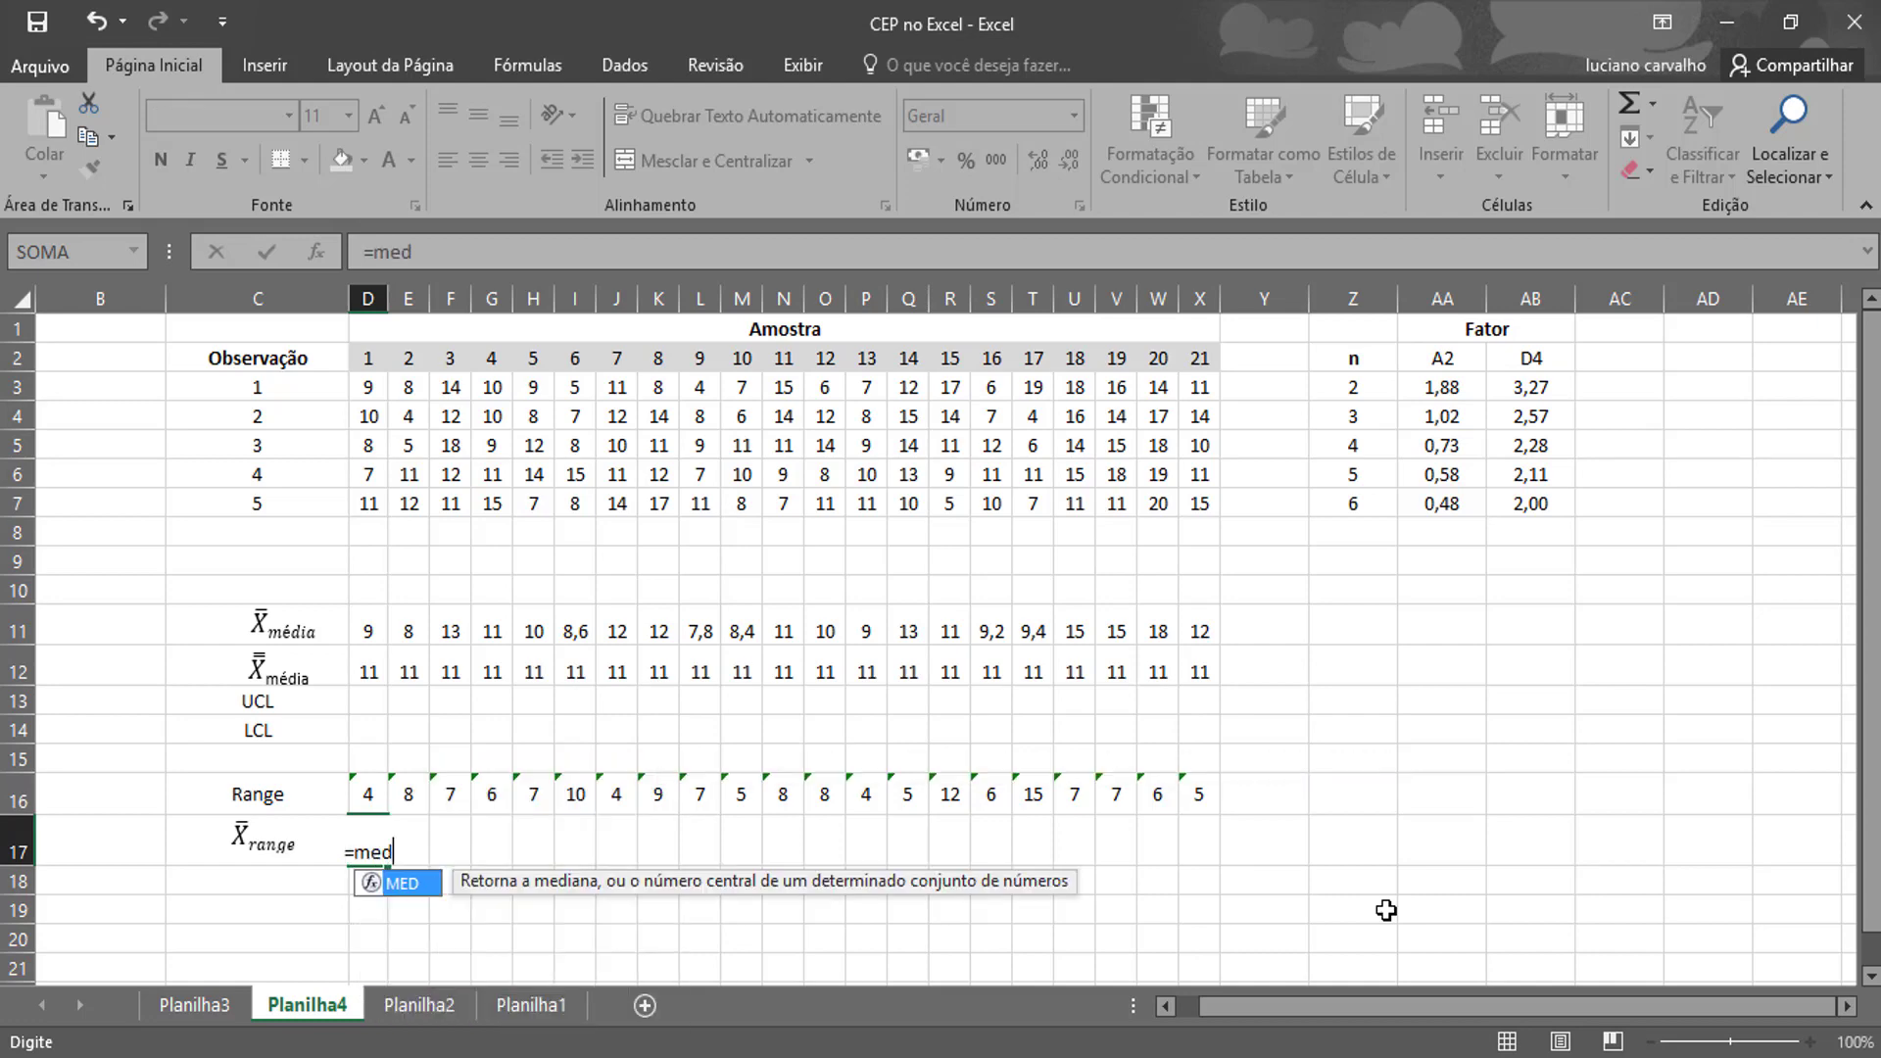
{"action": "type", "text": "ia("}
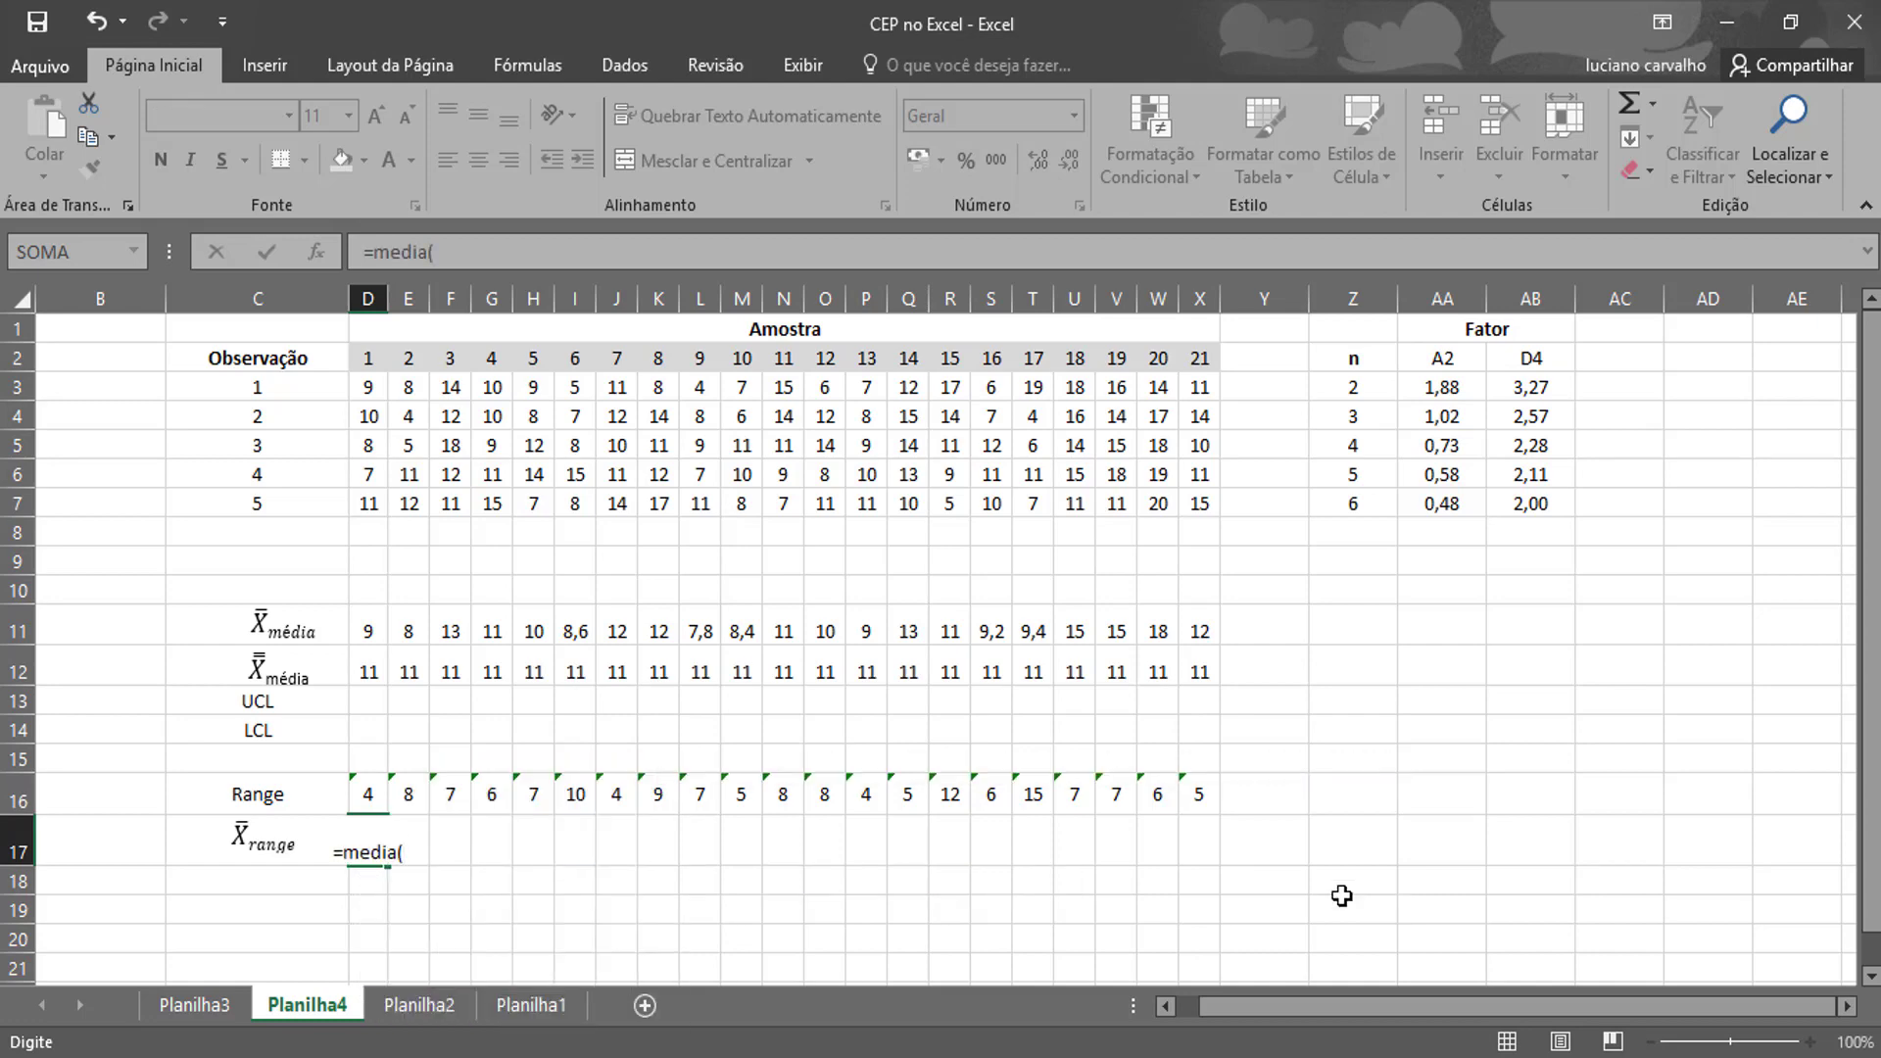
{"action": "left_click_drag", "start_coordinate": [361, 794], "coordinate": [1191, 777]}
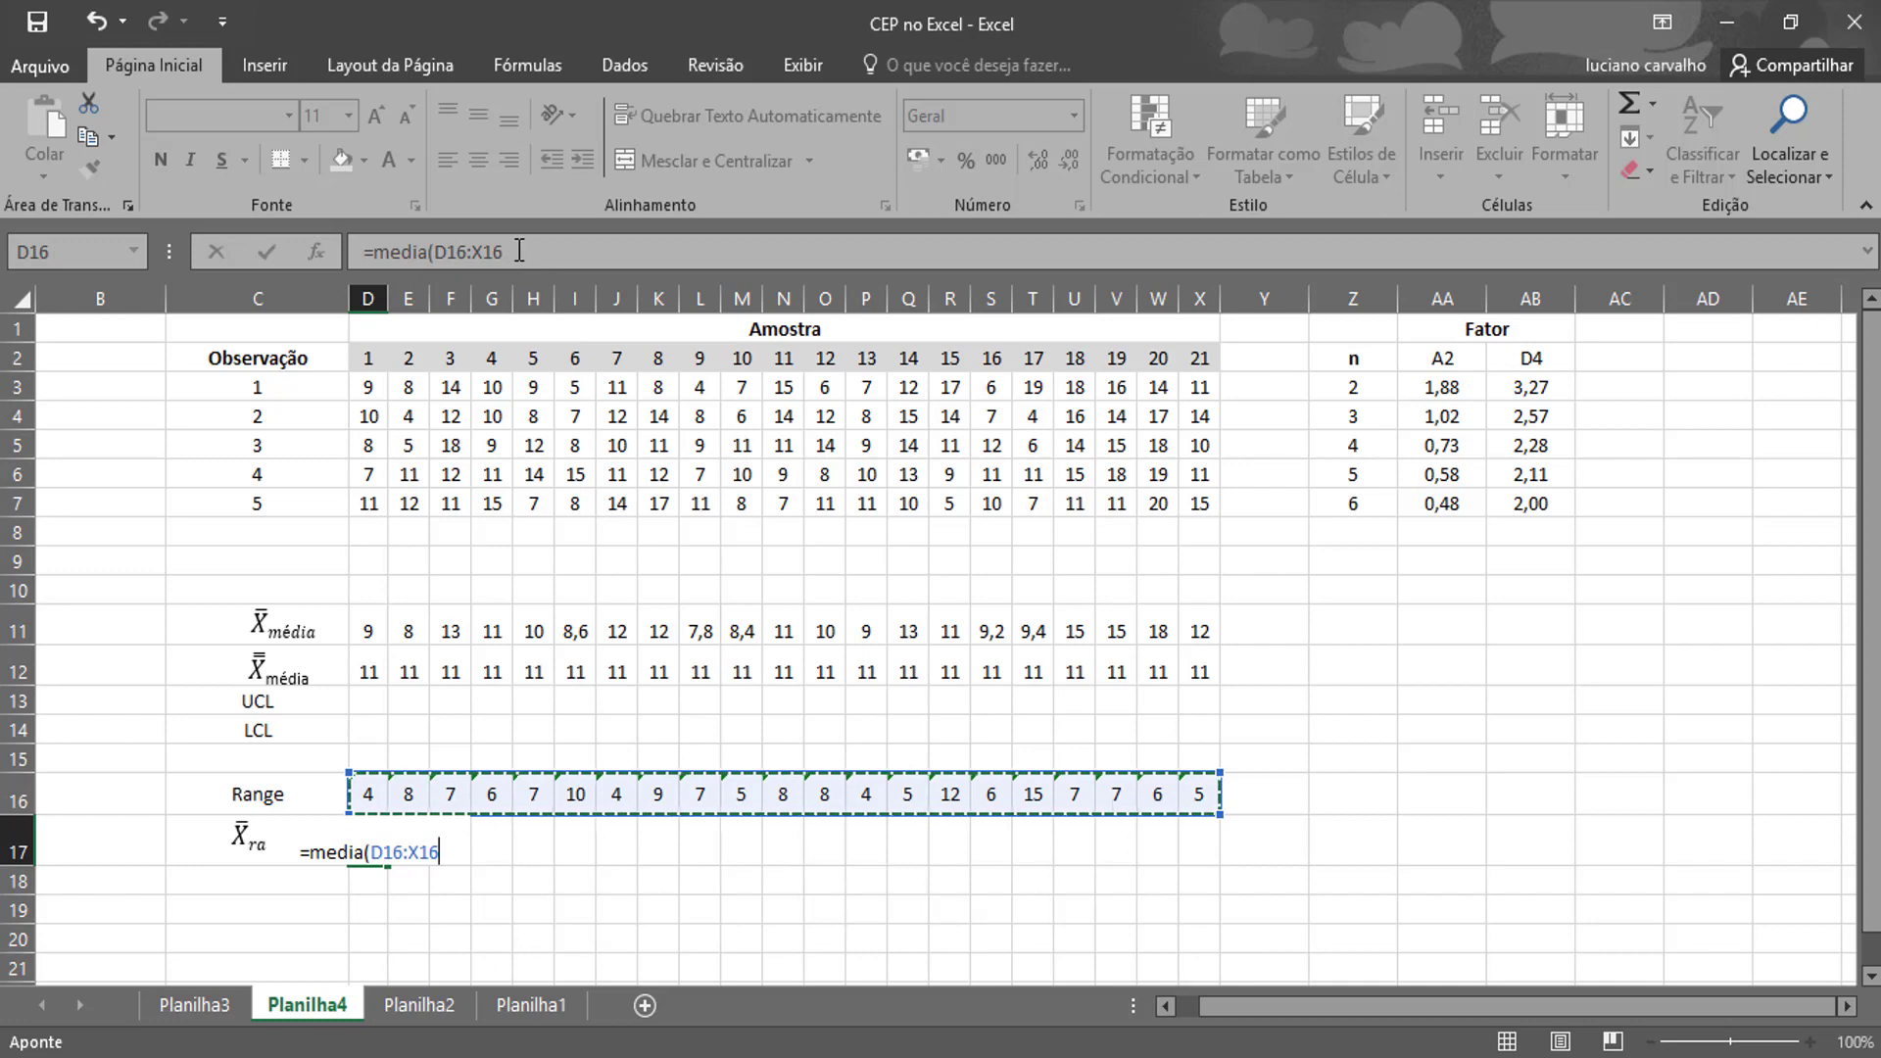
{"action": "left_click_drag", "start_coordinate": [503, 252], "coordinate": [447, 263]}
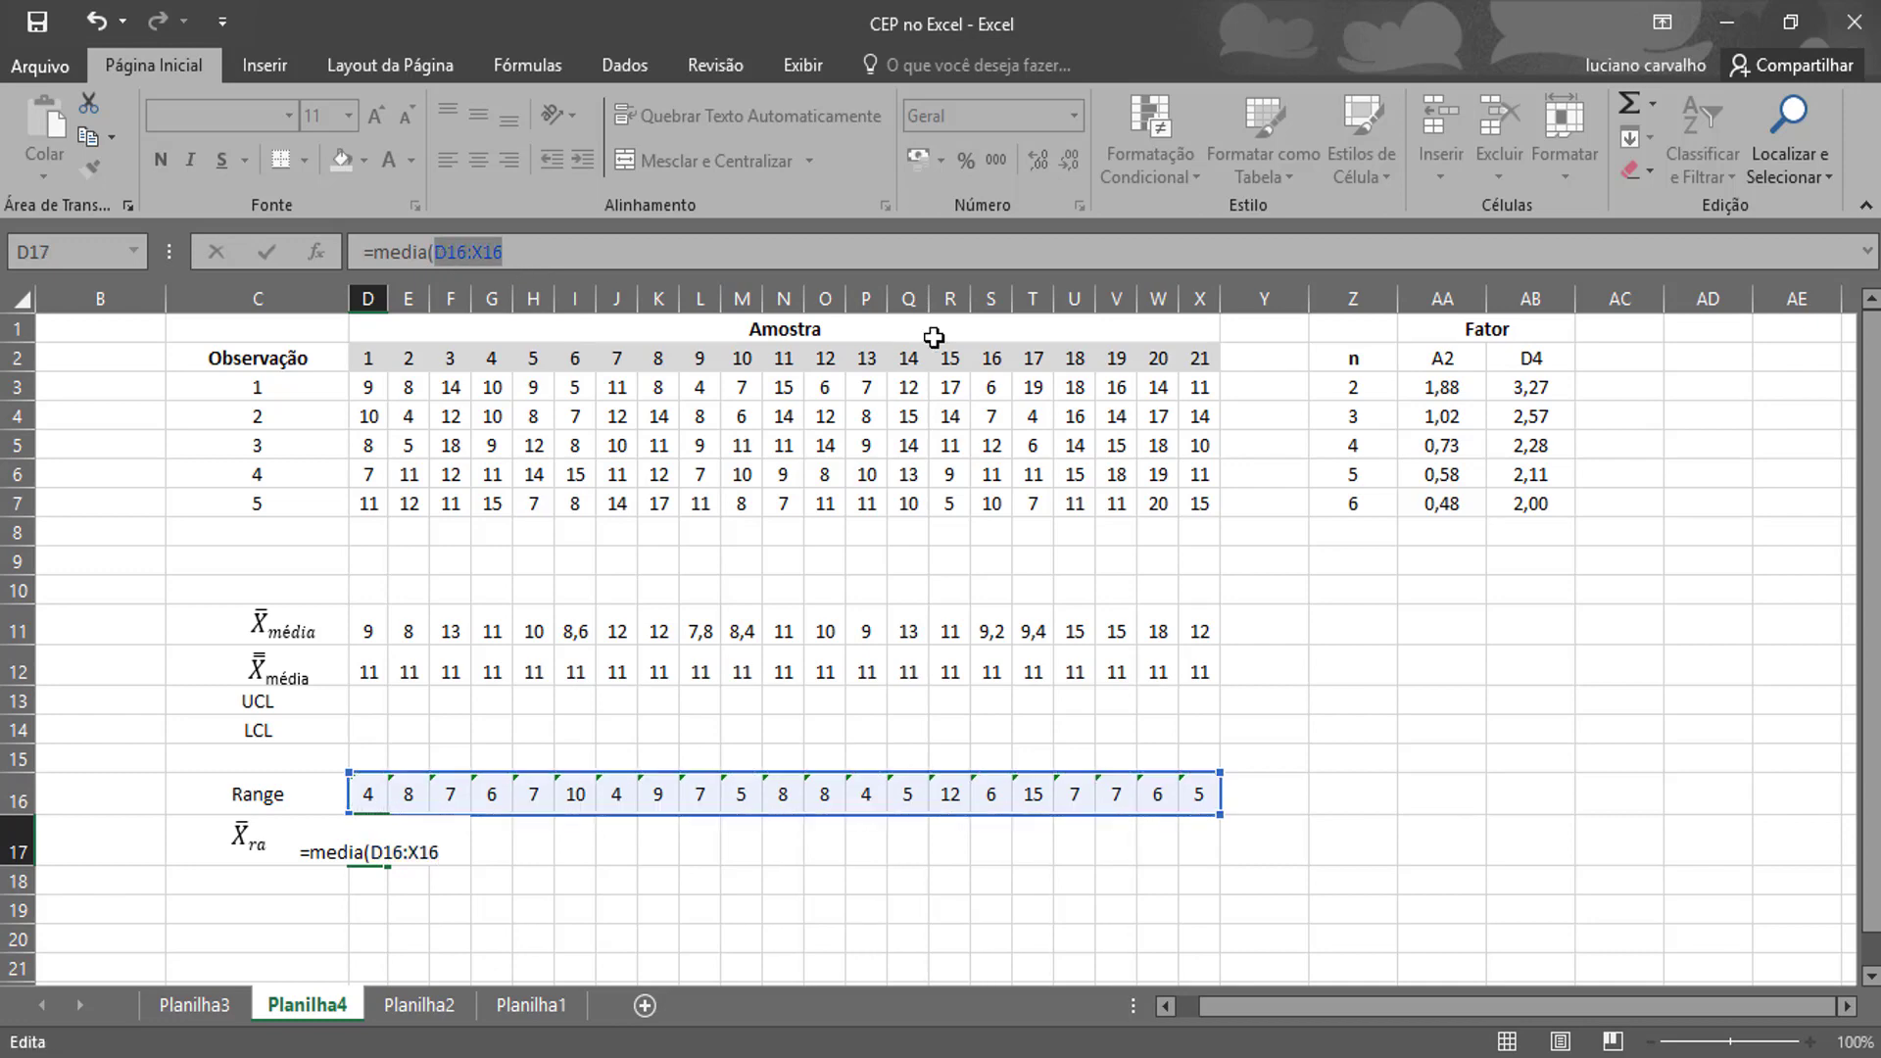
{"action": "key", "text": "F4"}
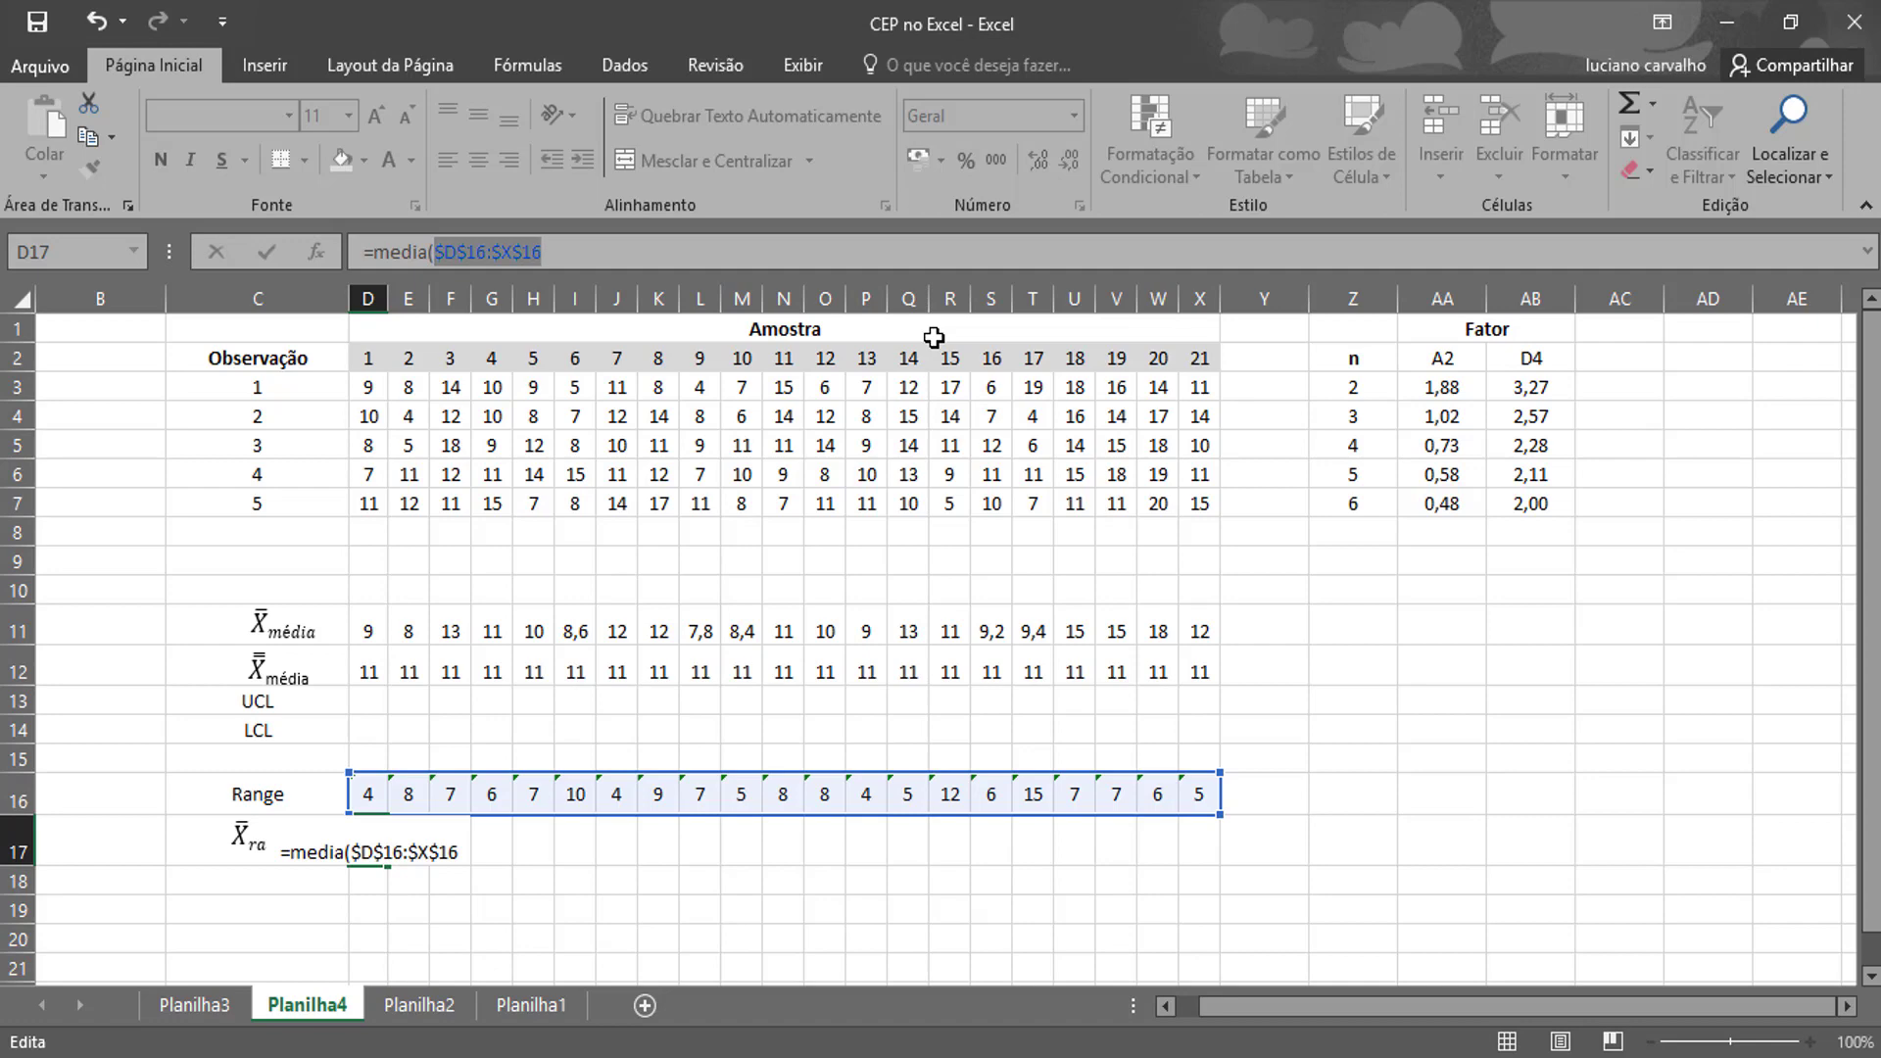
{"action": "key", "text": "Return"}
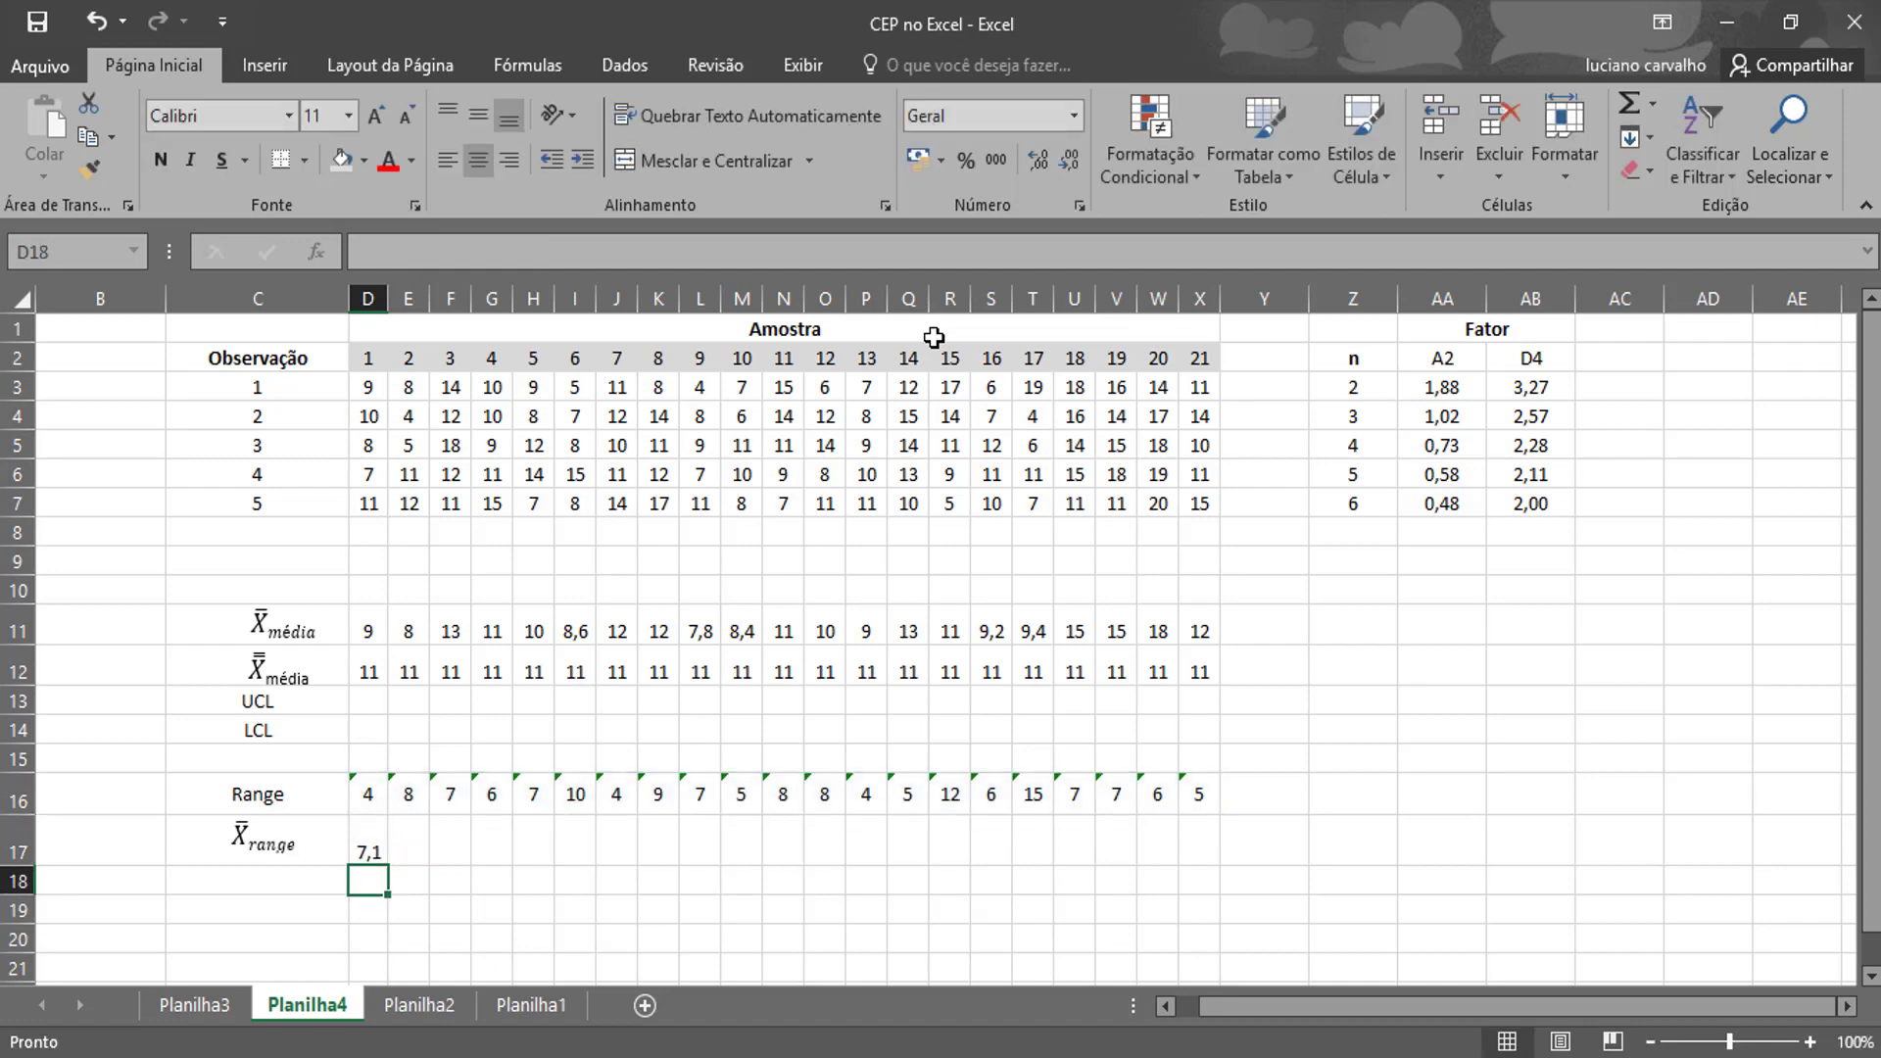
Copy the mean range formula from D17 across through X17 and vertically centre those cells.
{"action": "left_click", "coordinate": [371, 848]}
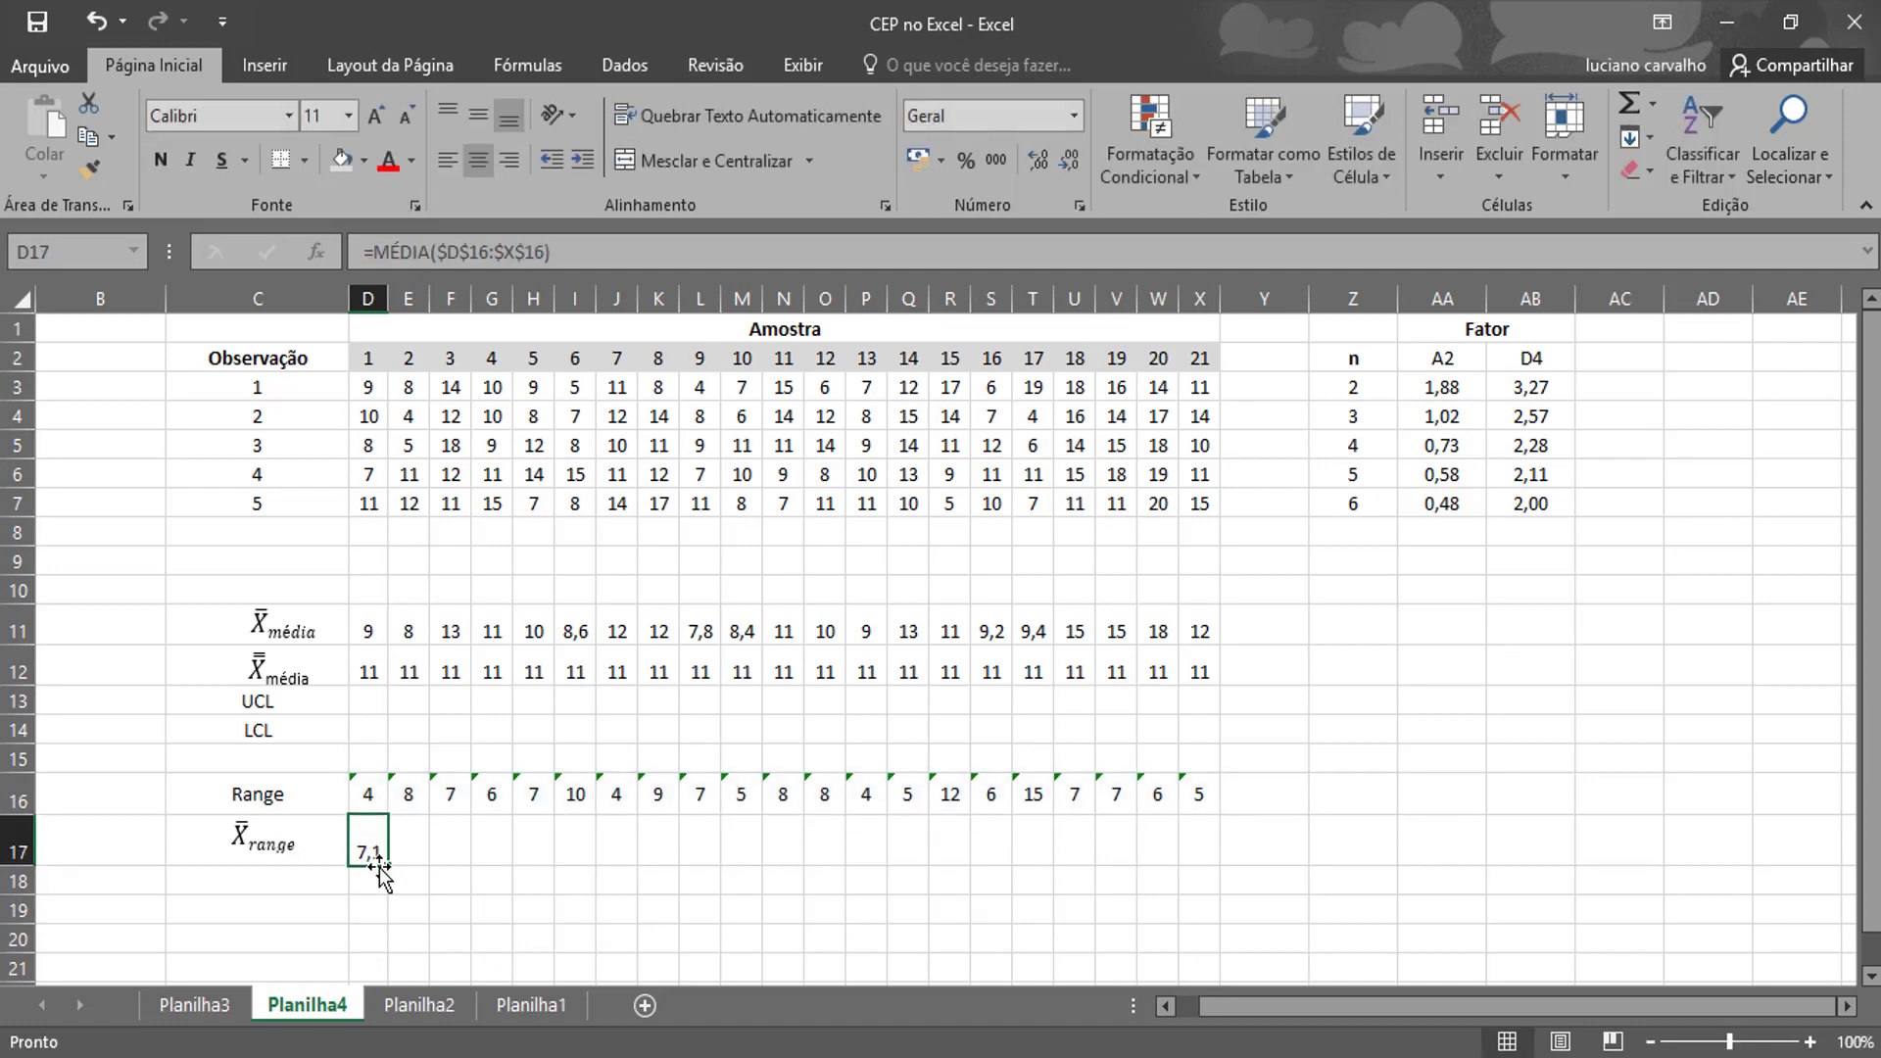
{"action": "left_click_drag", "start_coordinate": [388, 865], "coordinate": [1222, 850]}
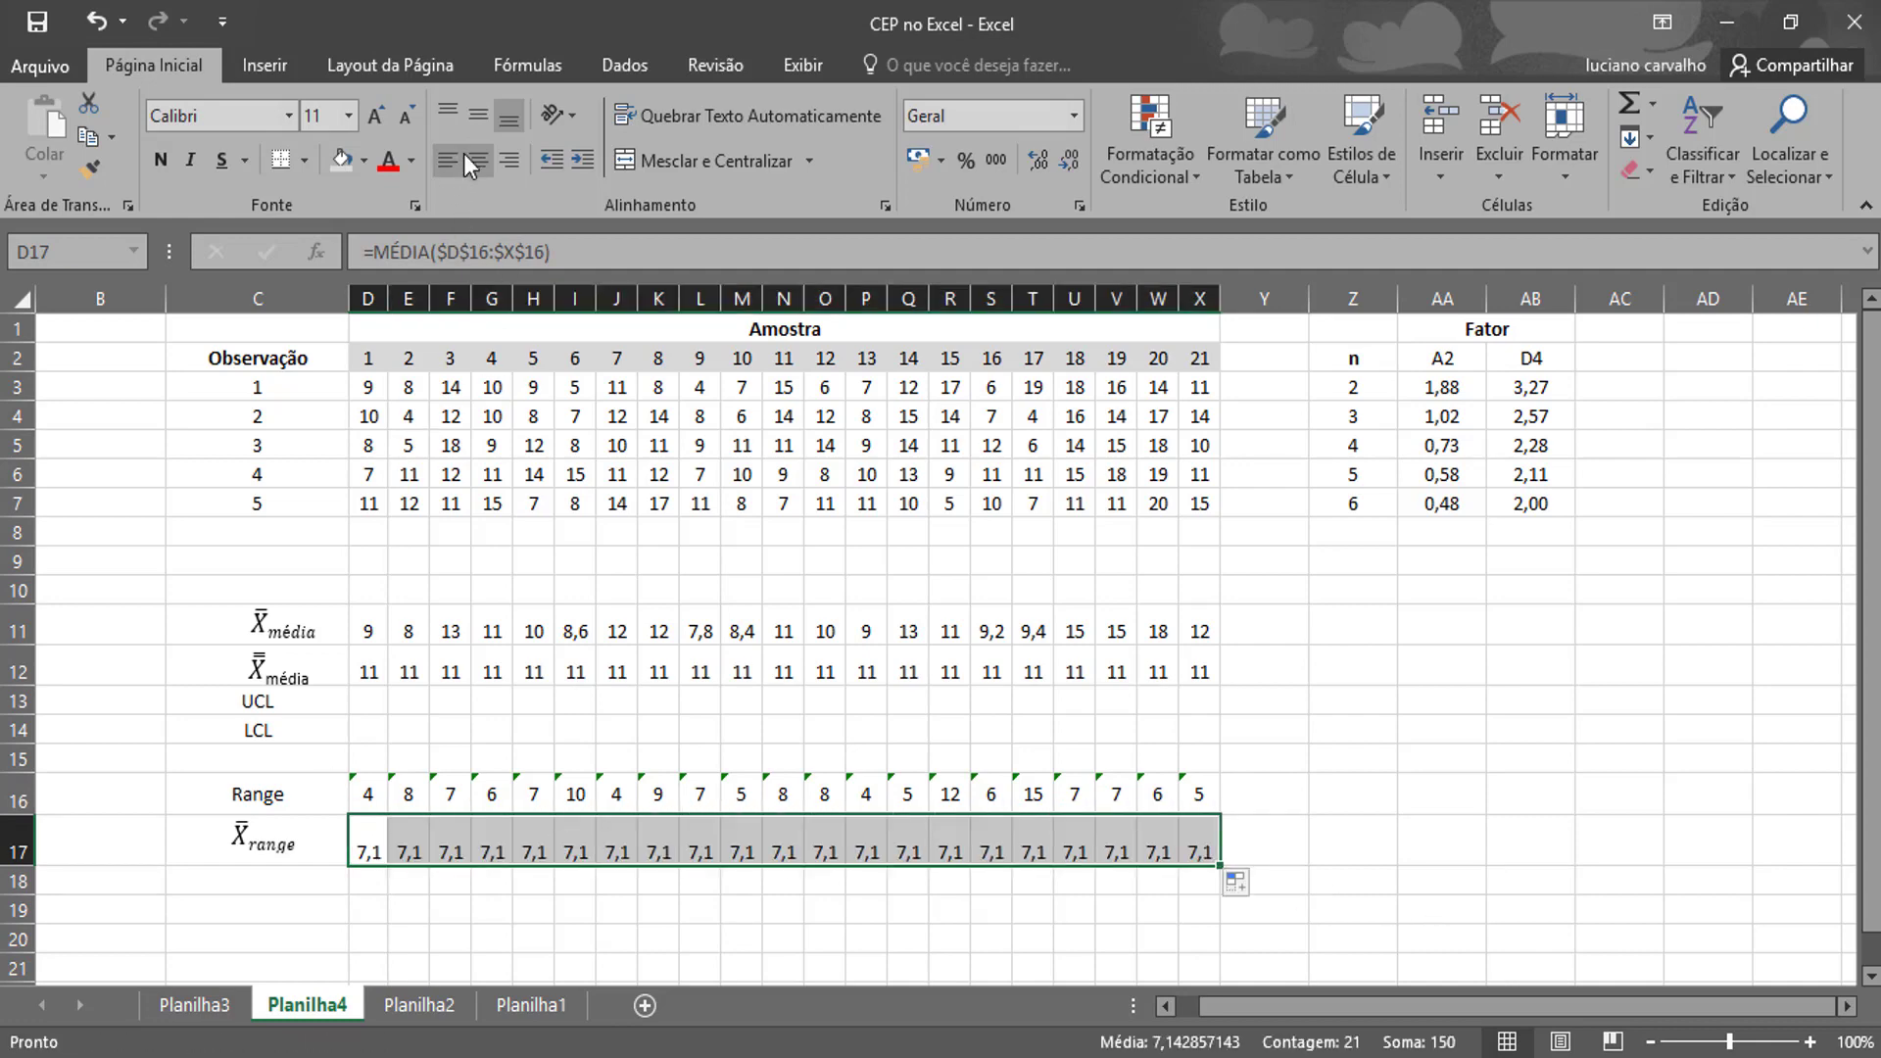
{"action": "left_click", "coordinate": [478, 116]}
{"action": "left_click", "coordinate": [1357, 887]}
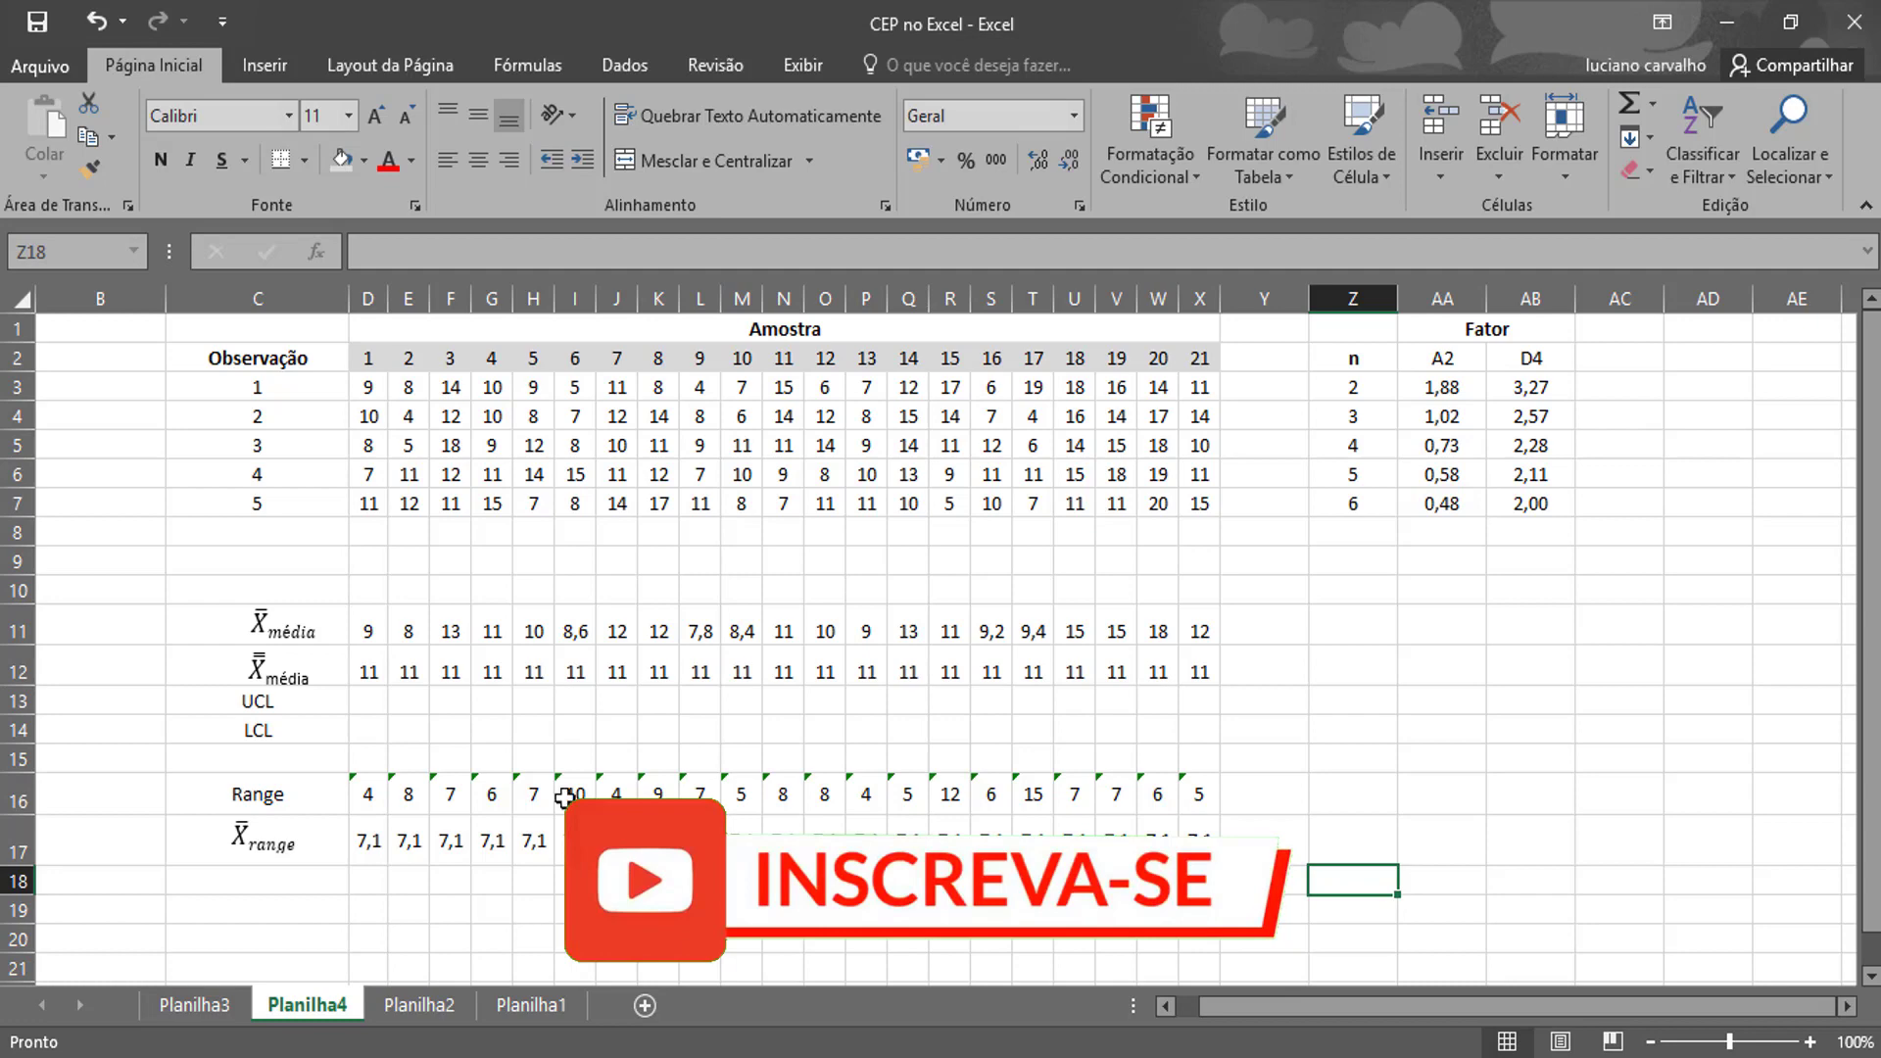
Calculate the upper control limit in D13 with =D12+($AA$6*$D$17).
{"action": "left_click", "coordinate": [368, 712]}
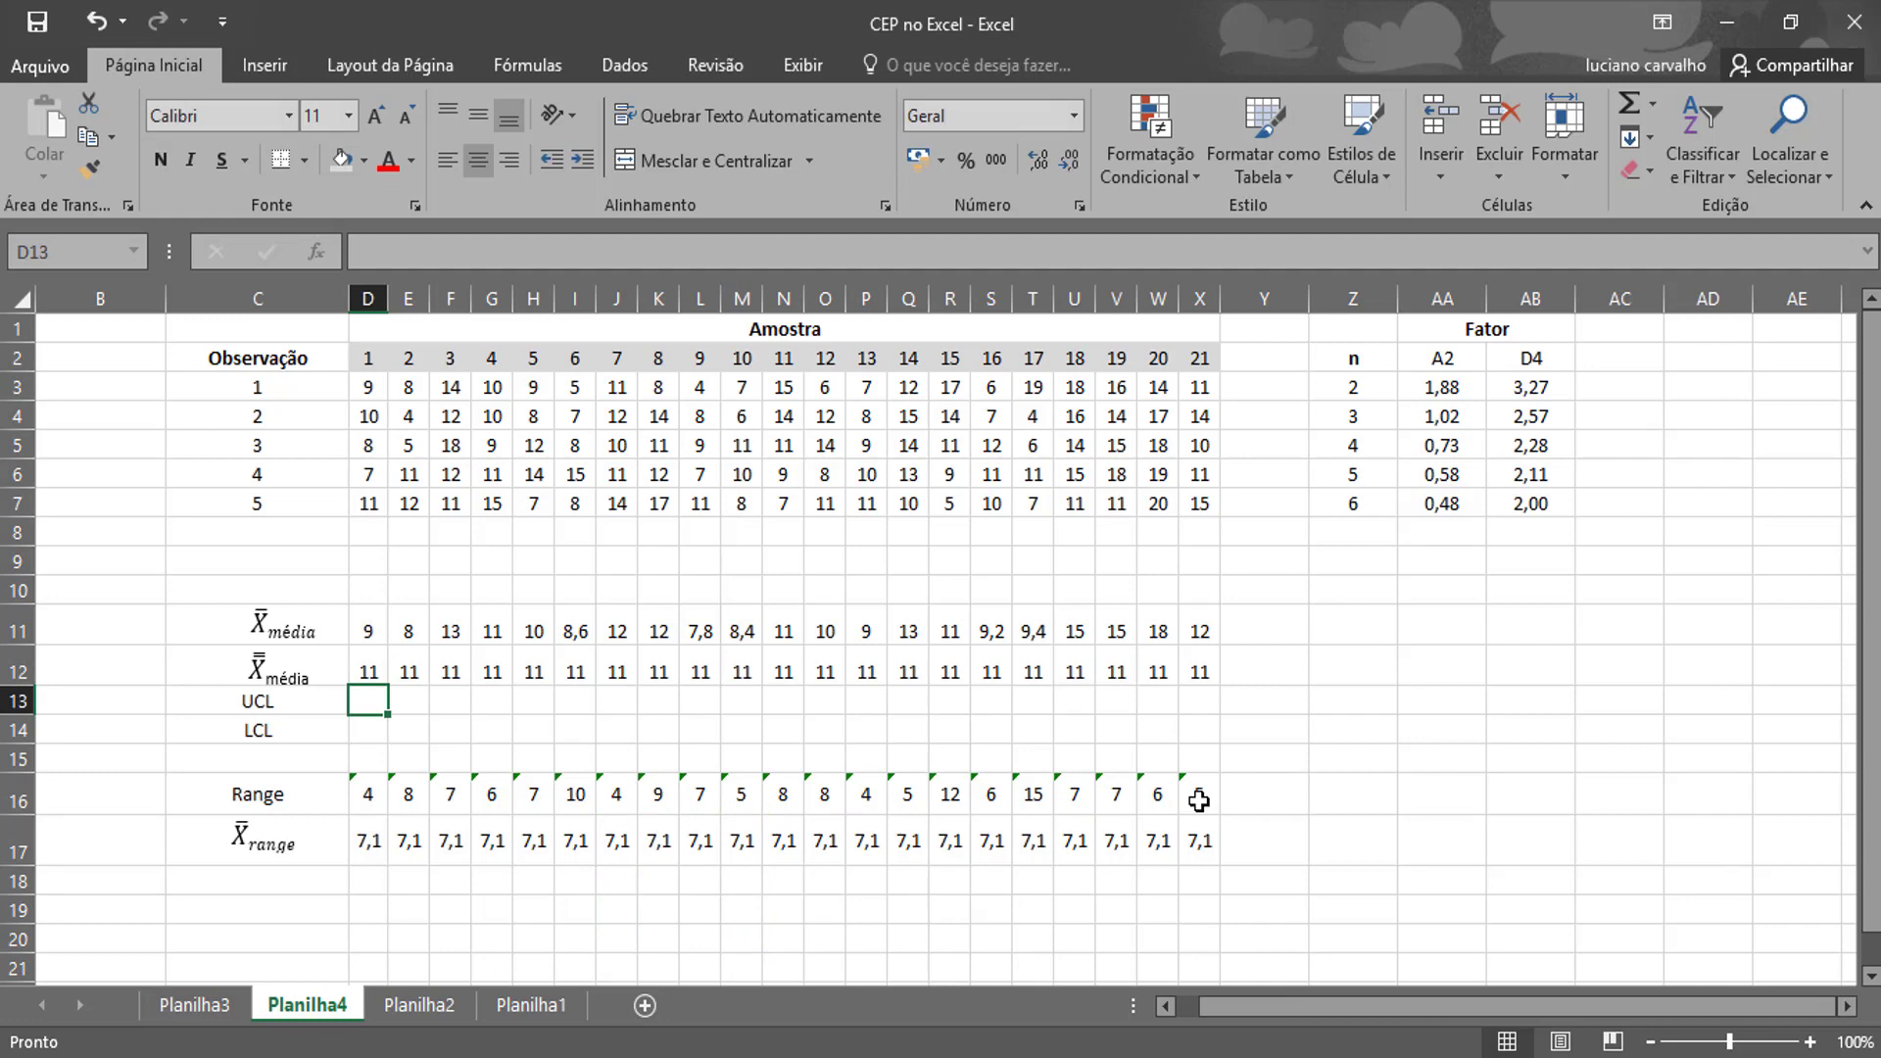
{"action": "type", "text": "="}
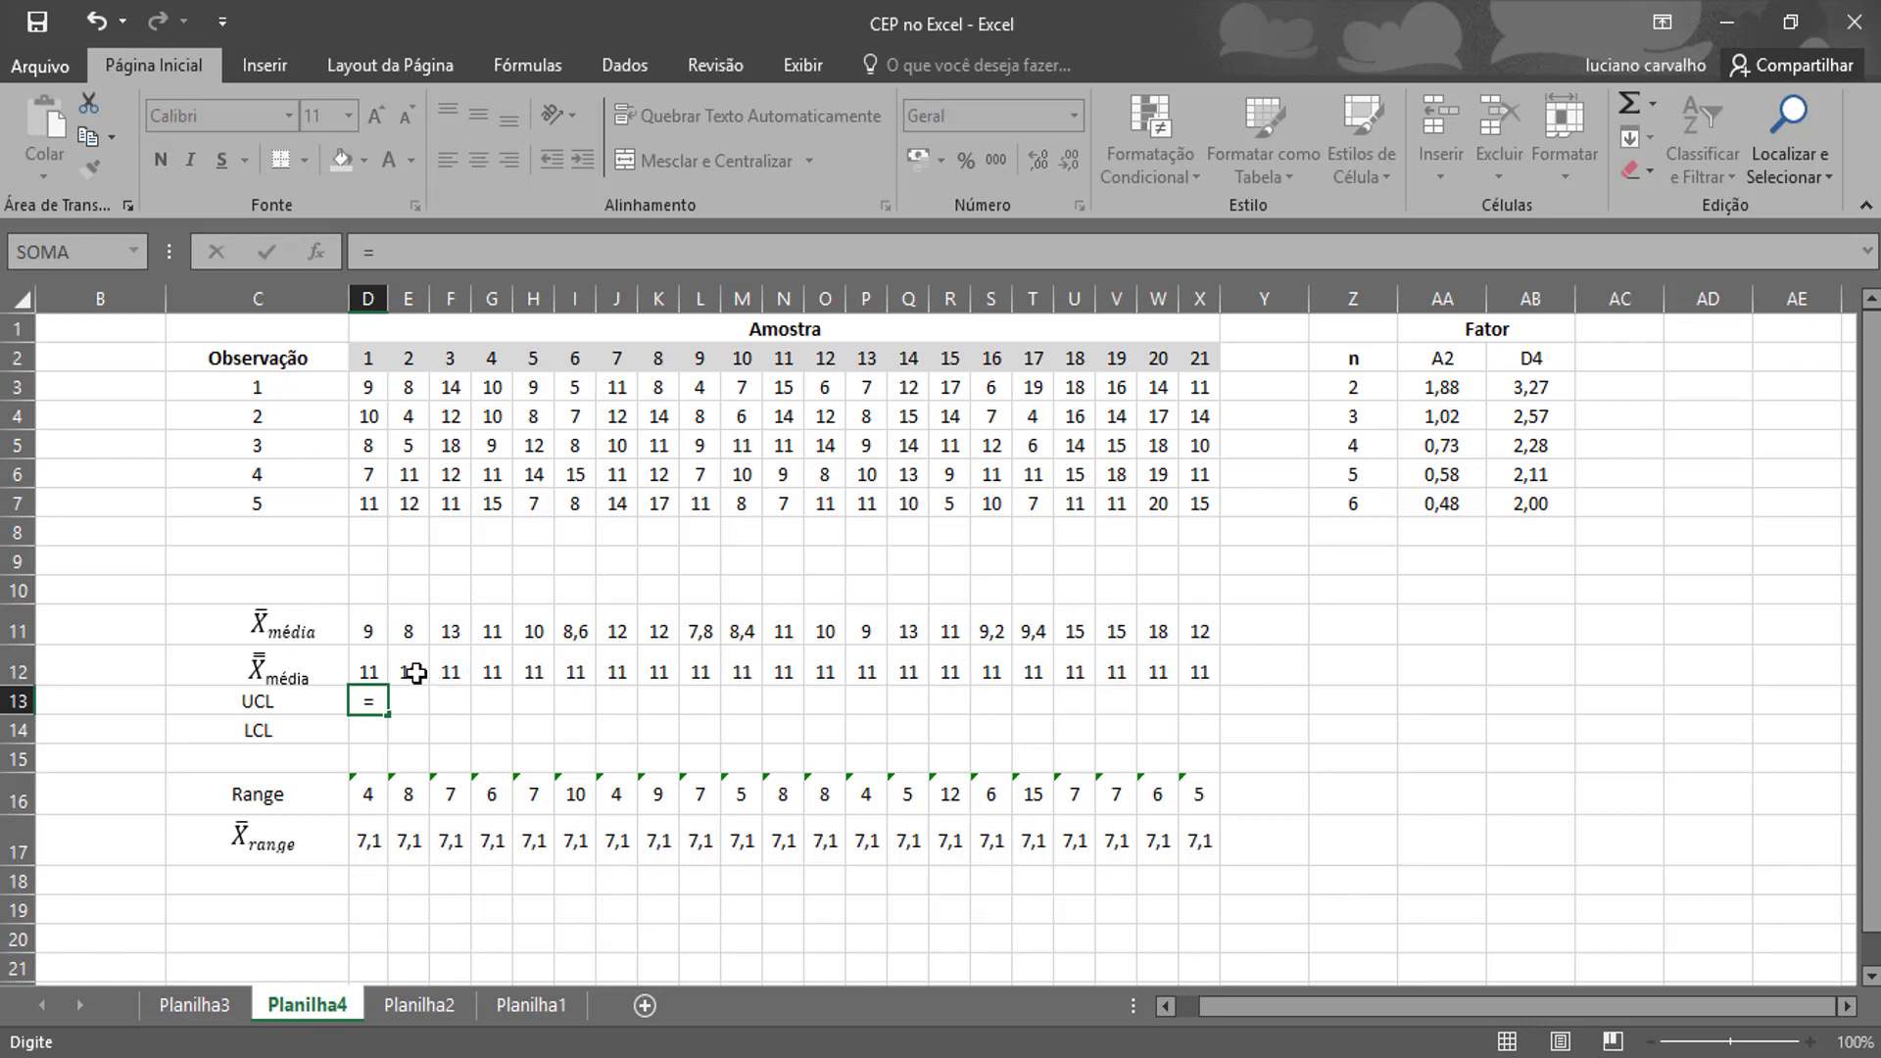
{"action": "left_click", "coordinate": [365, 669]}
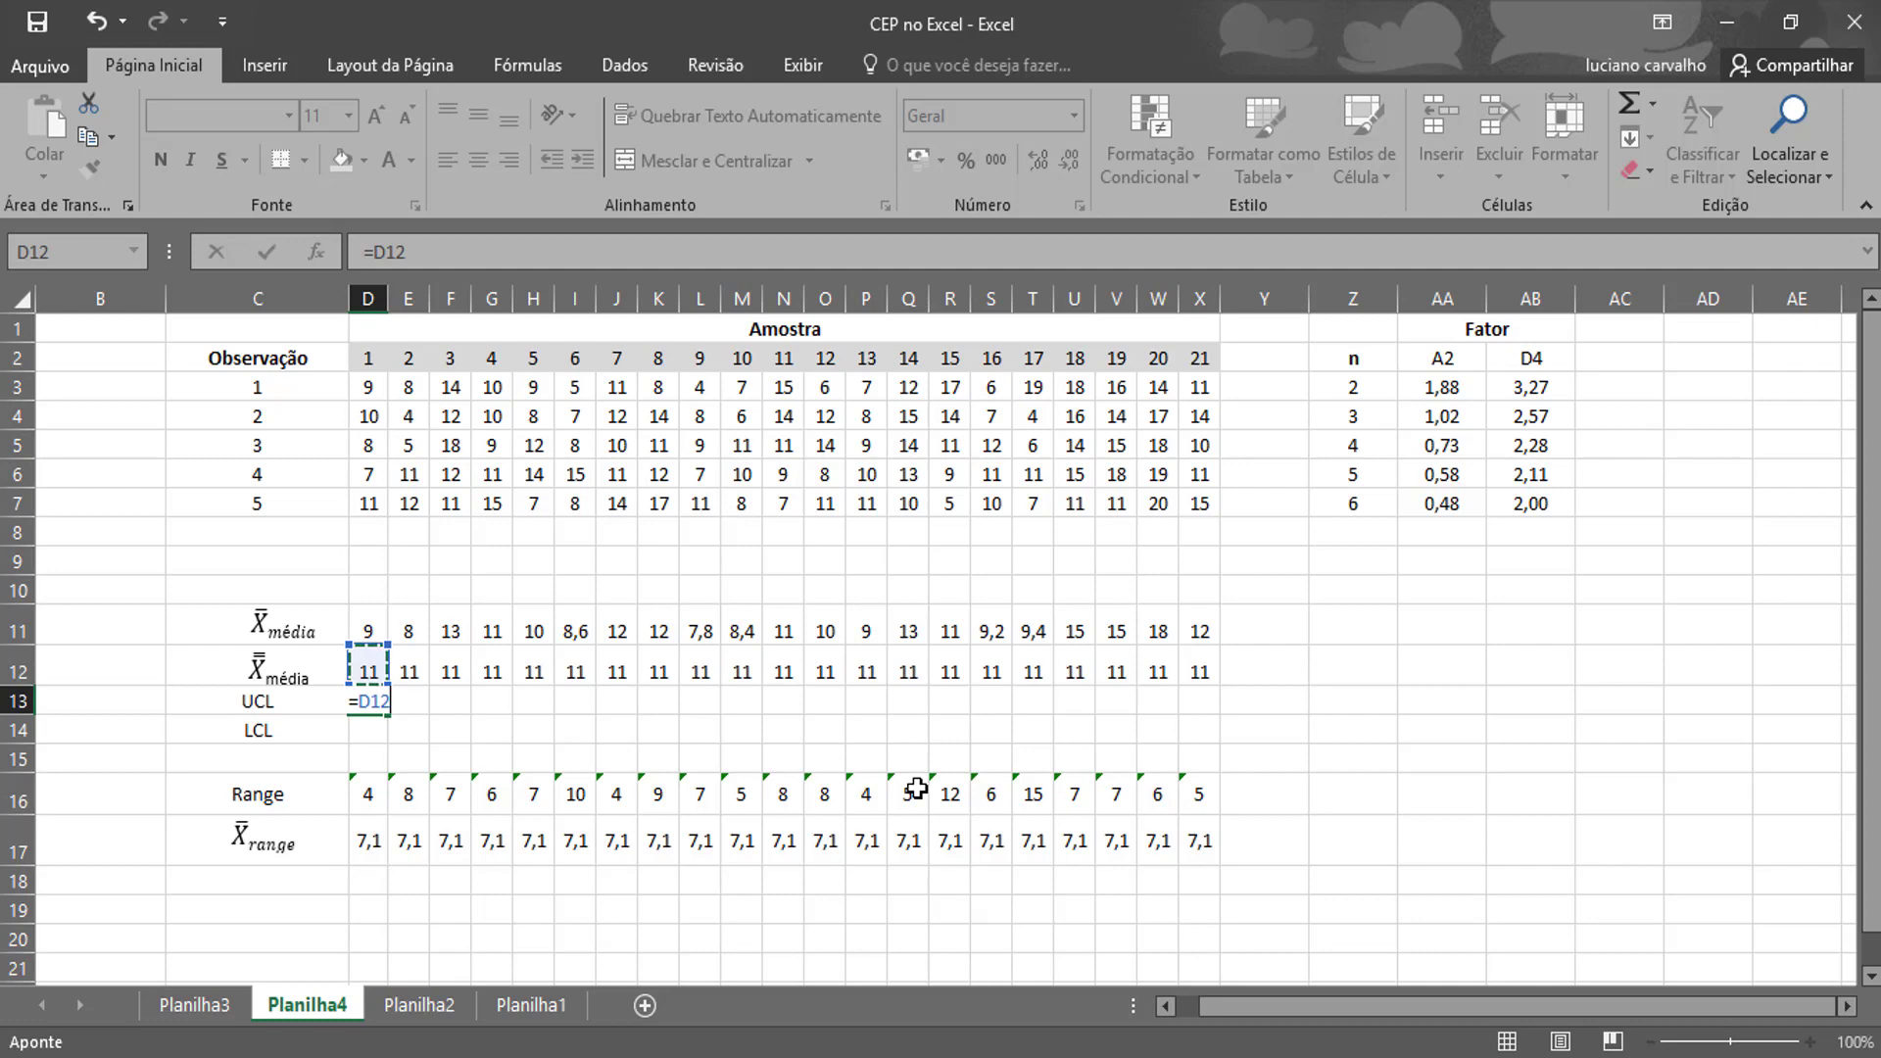
{"action": "type", "text": "+"}
{"action": "type", "text": "("}
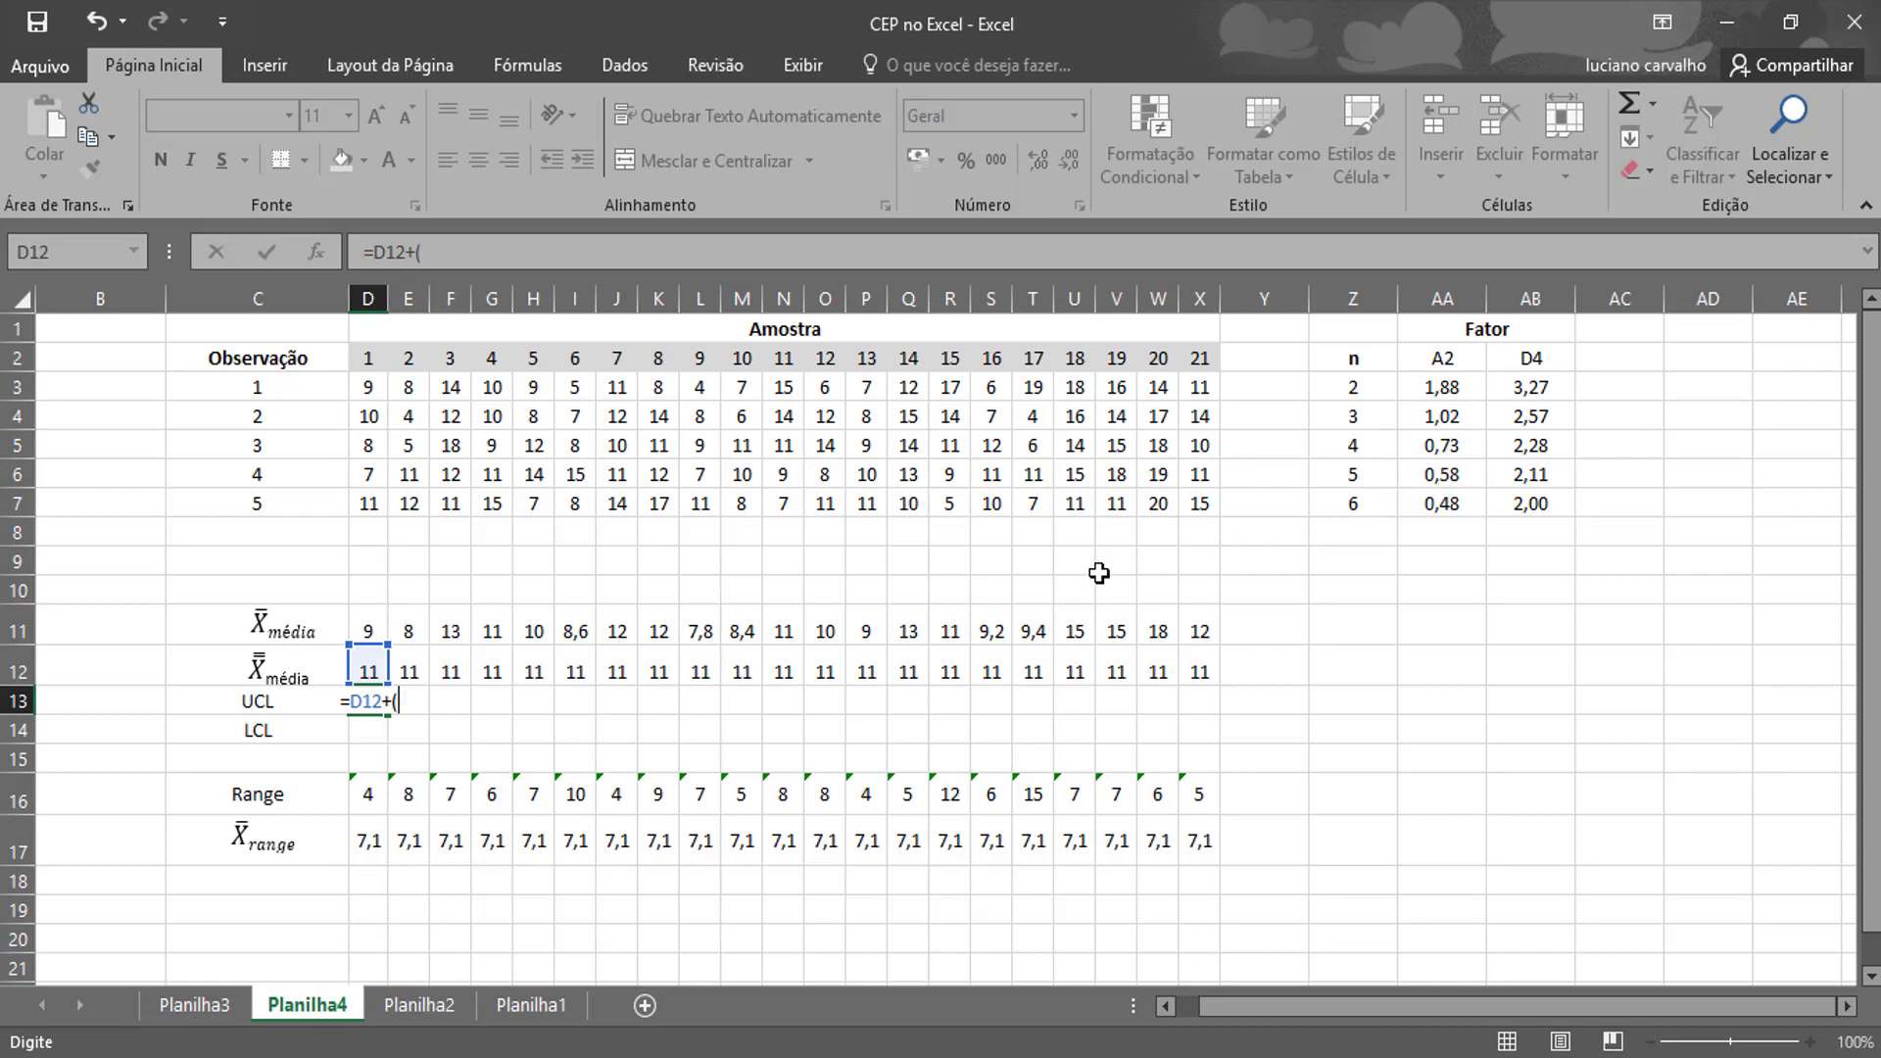
{"action": "left_click", "coordinate": [1430, 474]}
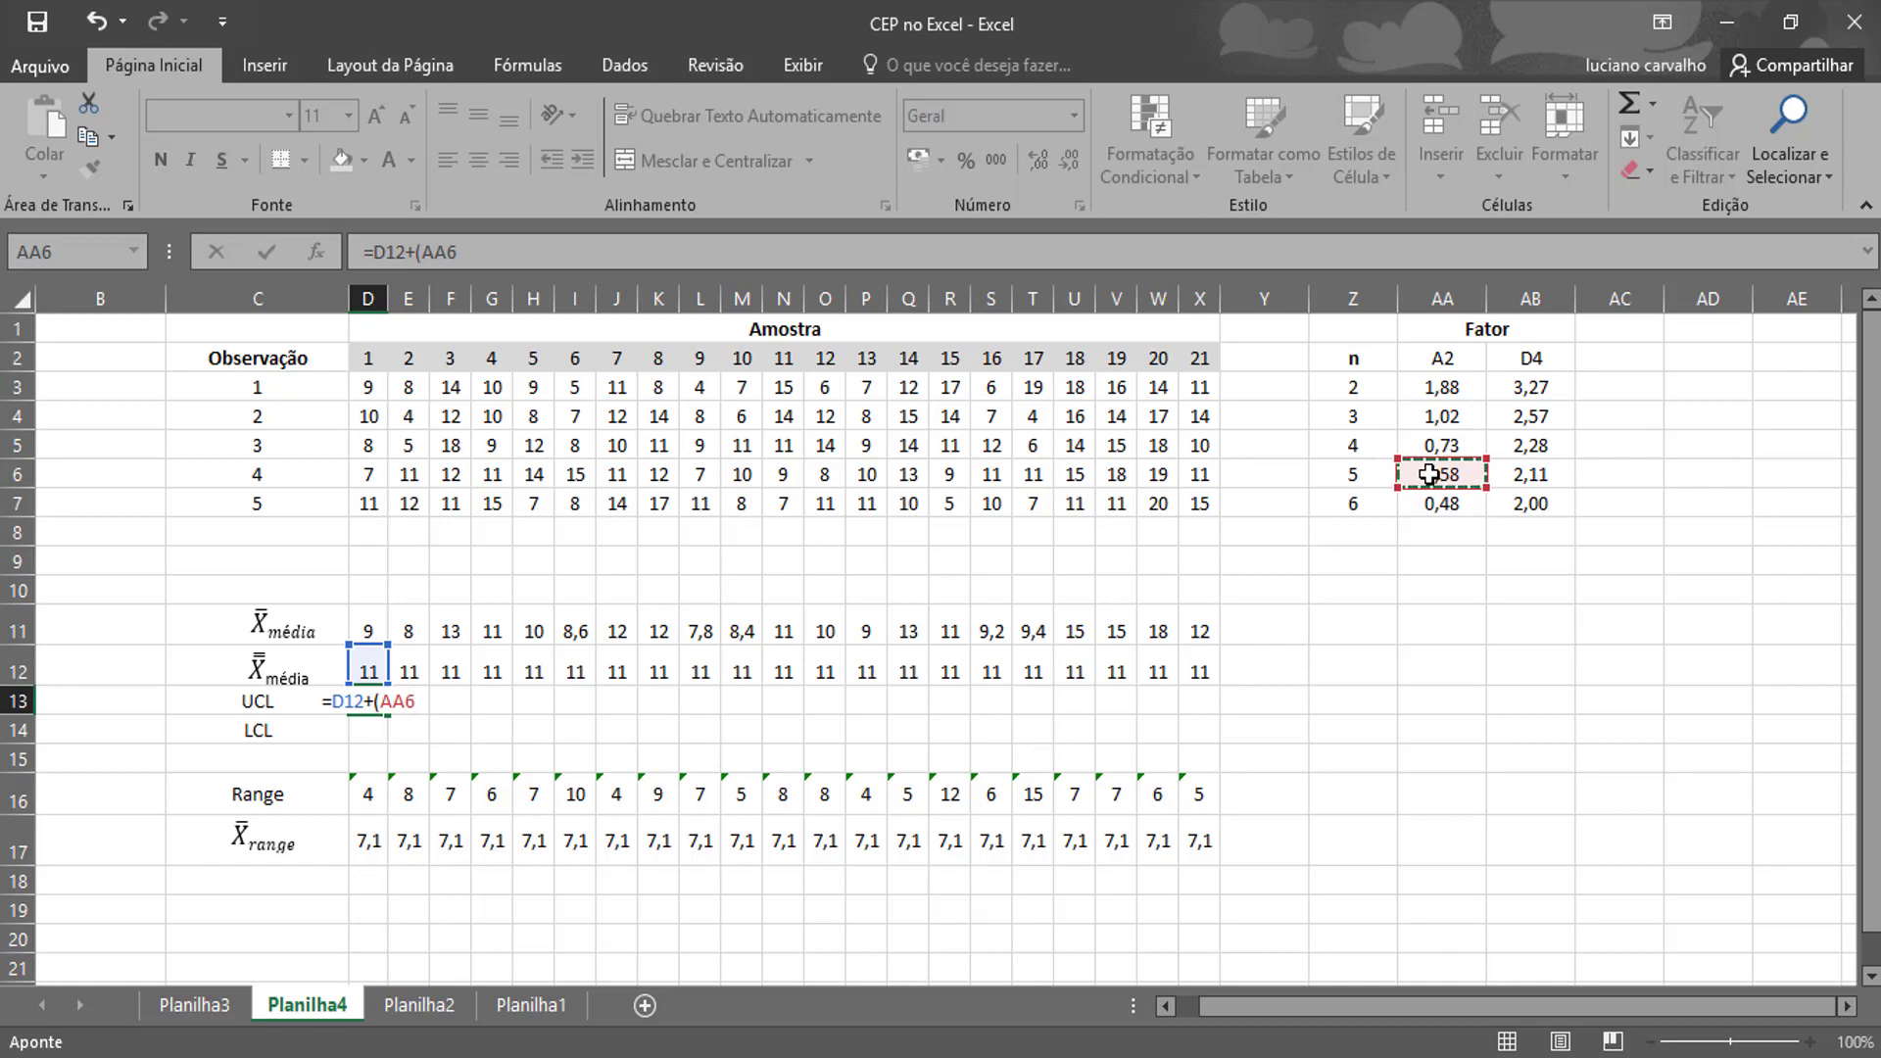
{"action": "type", "text": "*"}
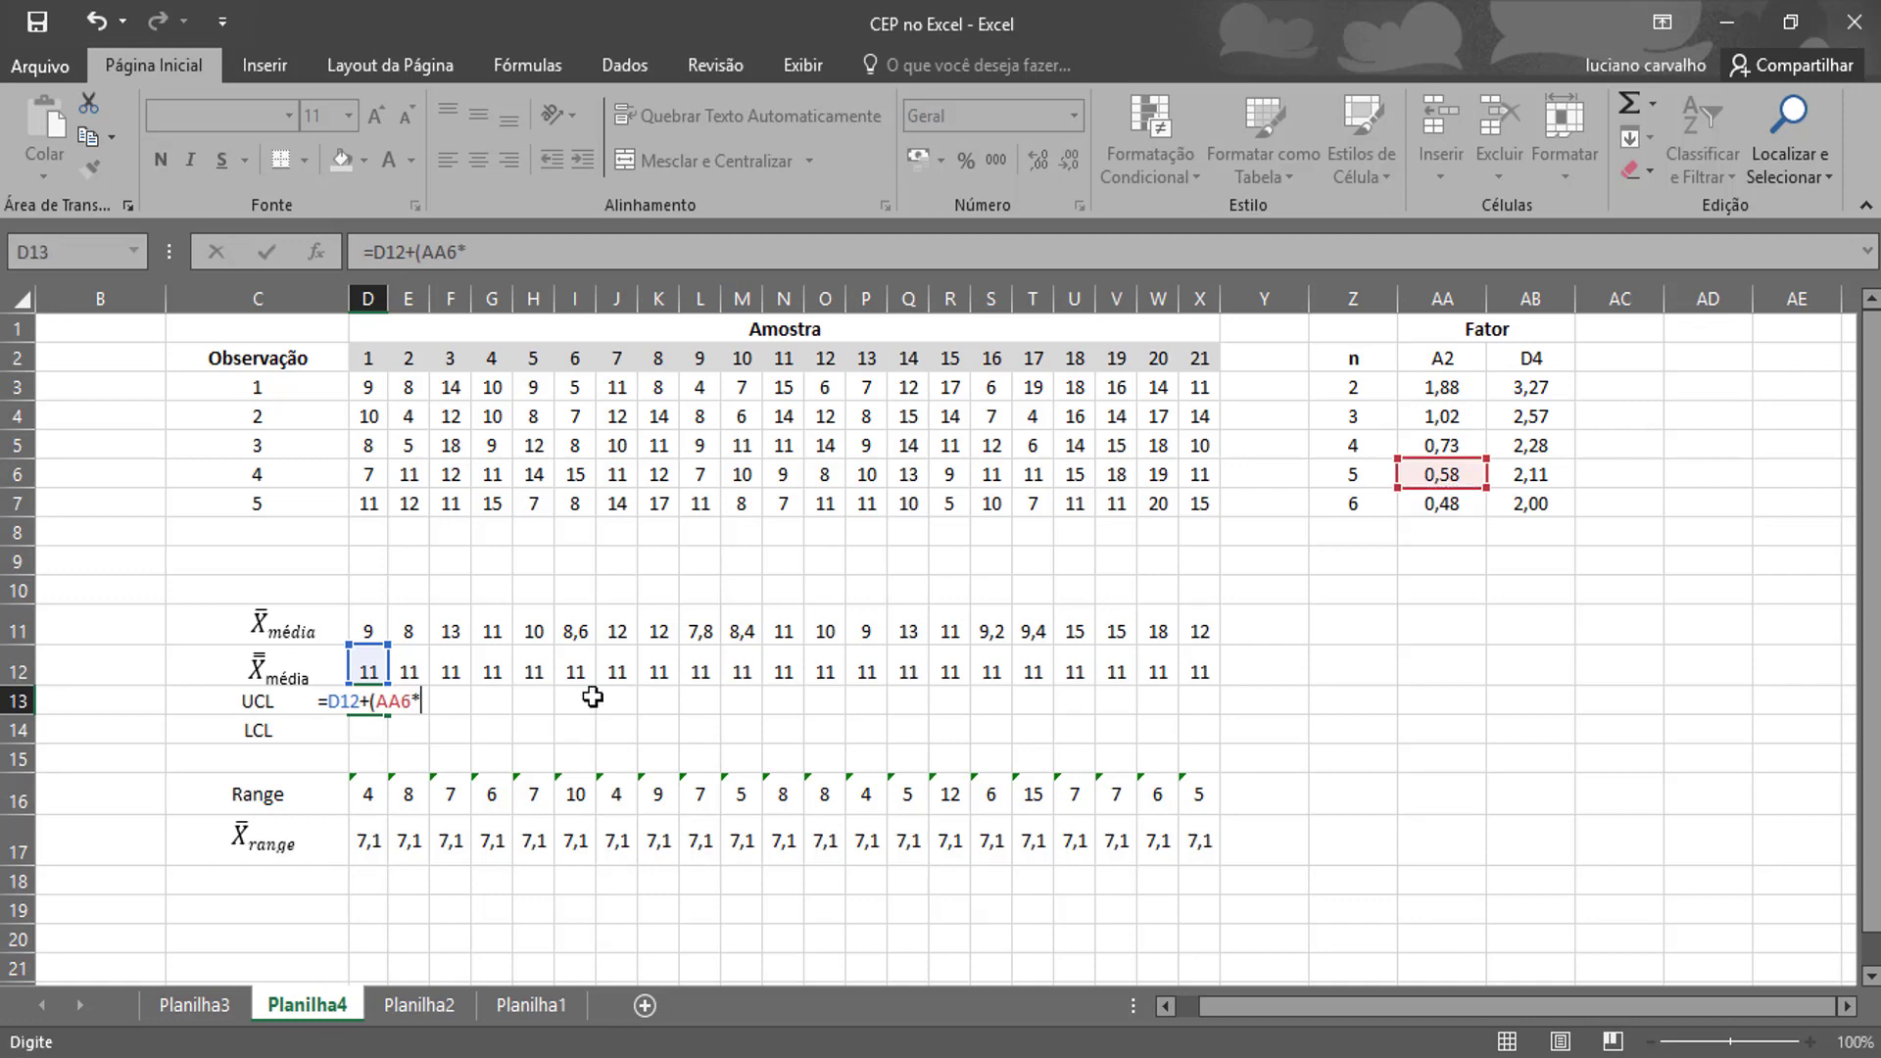
{"action": "left_click", "coordinate": [368, 845]}
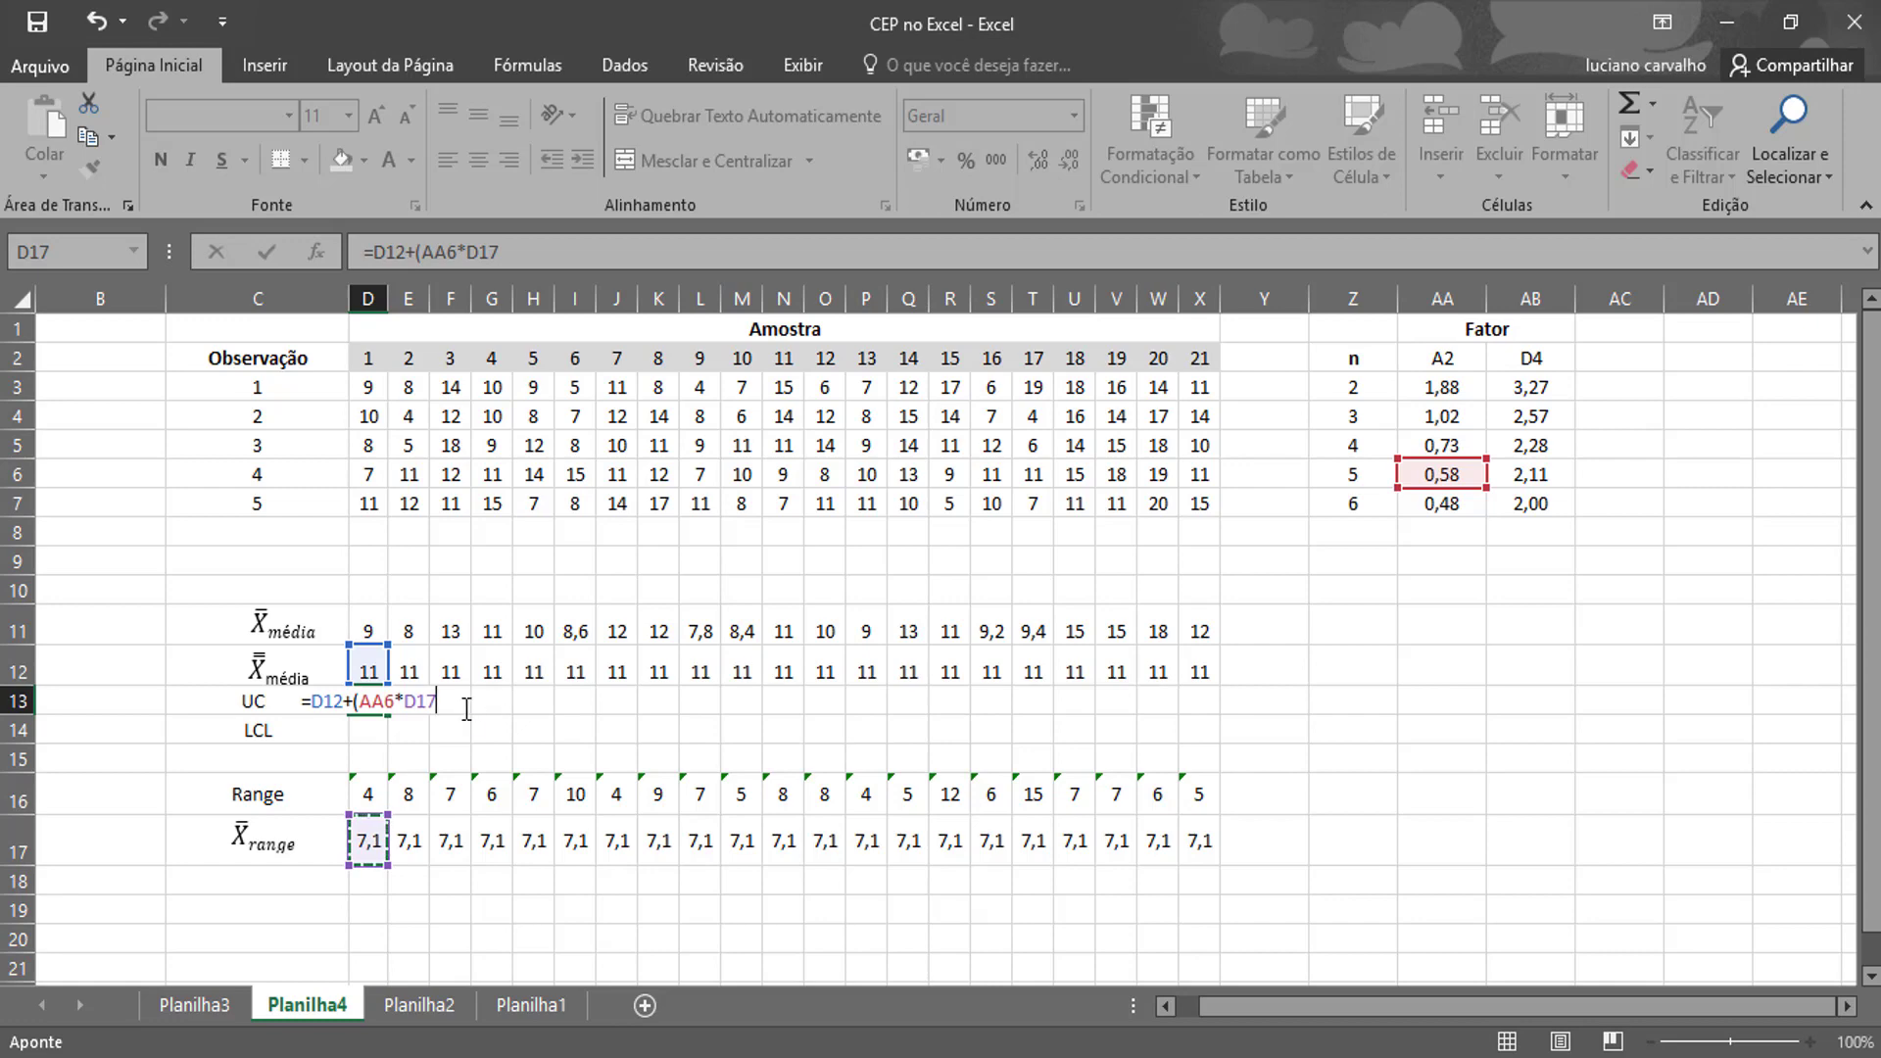
{"action": "key", "text": "F4"}
{"action": "left_click_drag", "start_coordinate": [521, 253], "coordinate": [425, 254]}
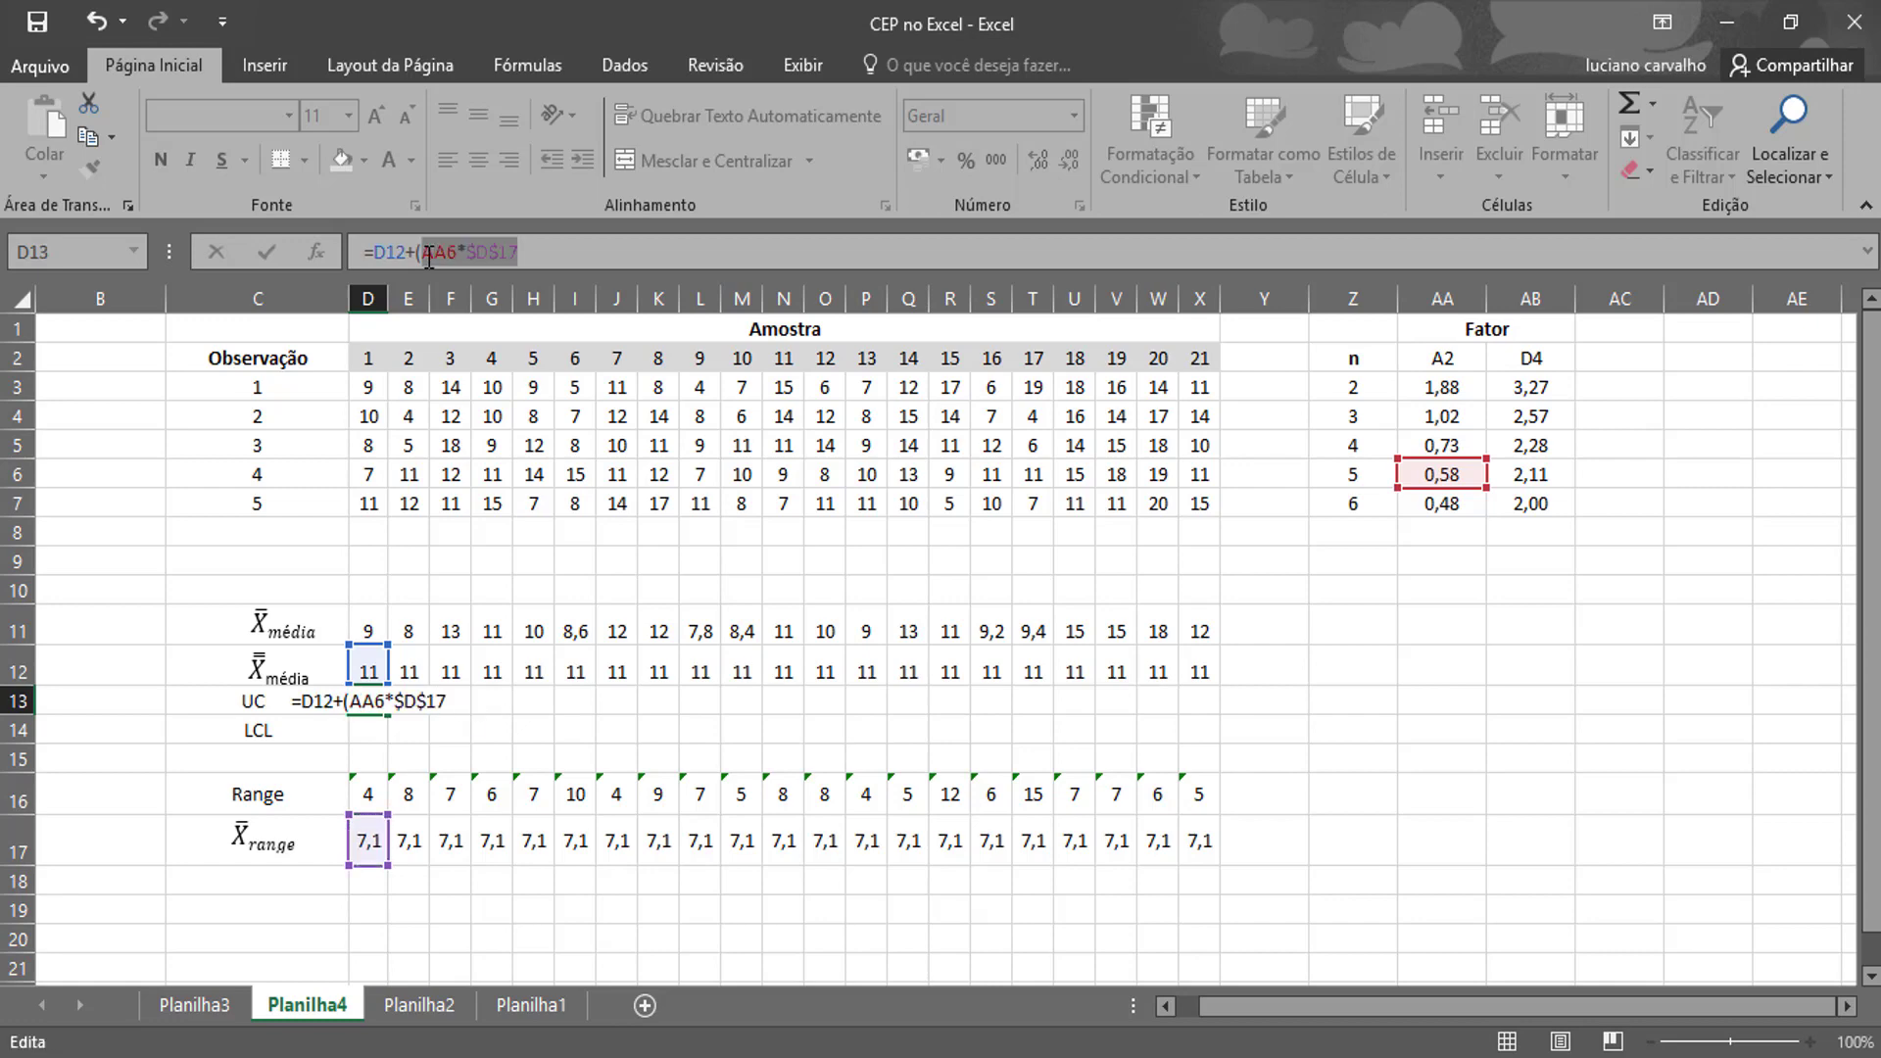
{"action": "key", "text": "F4"}
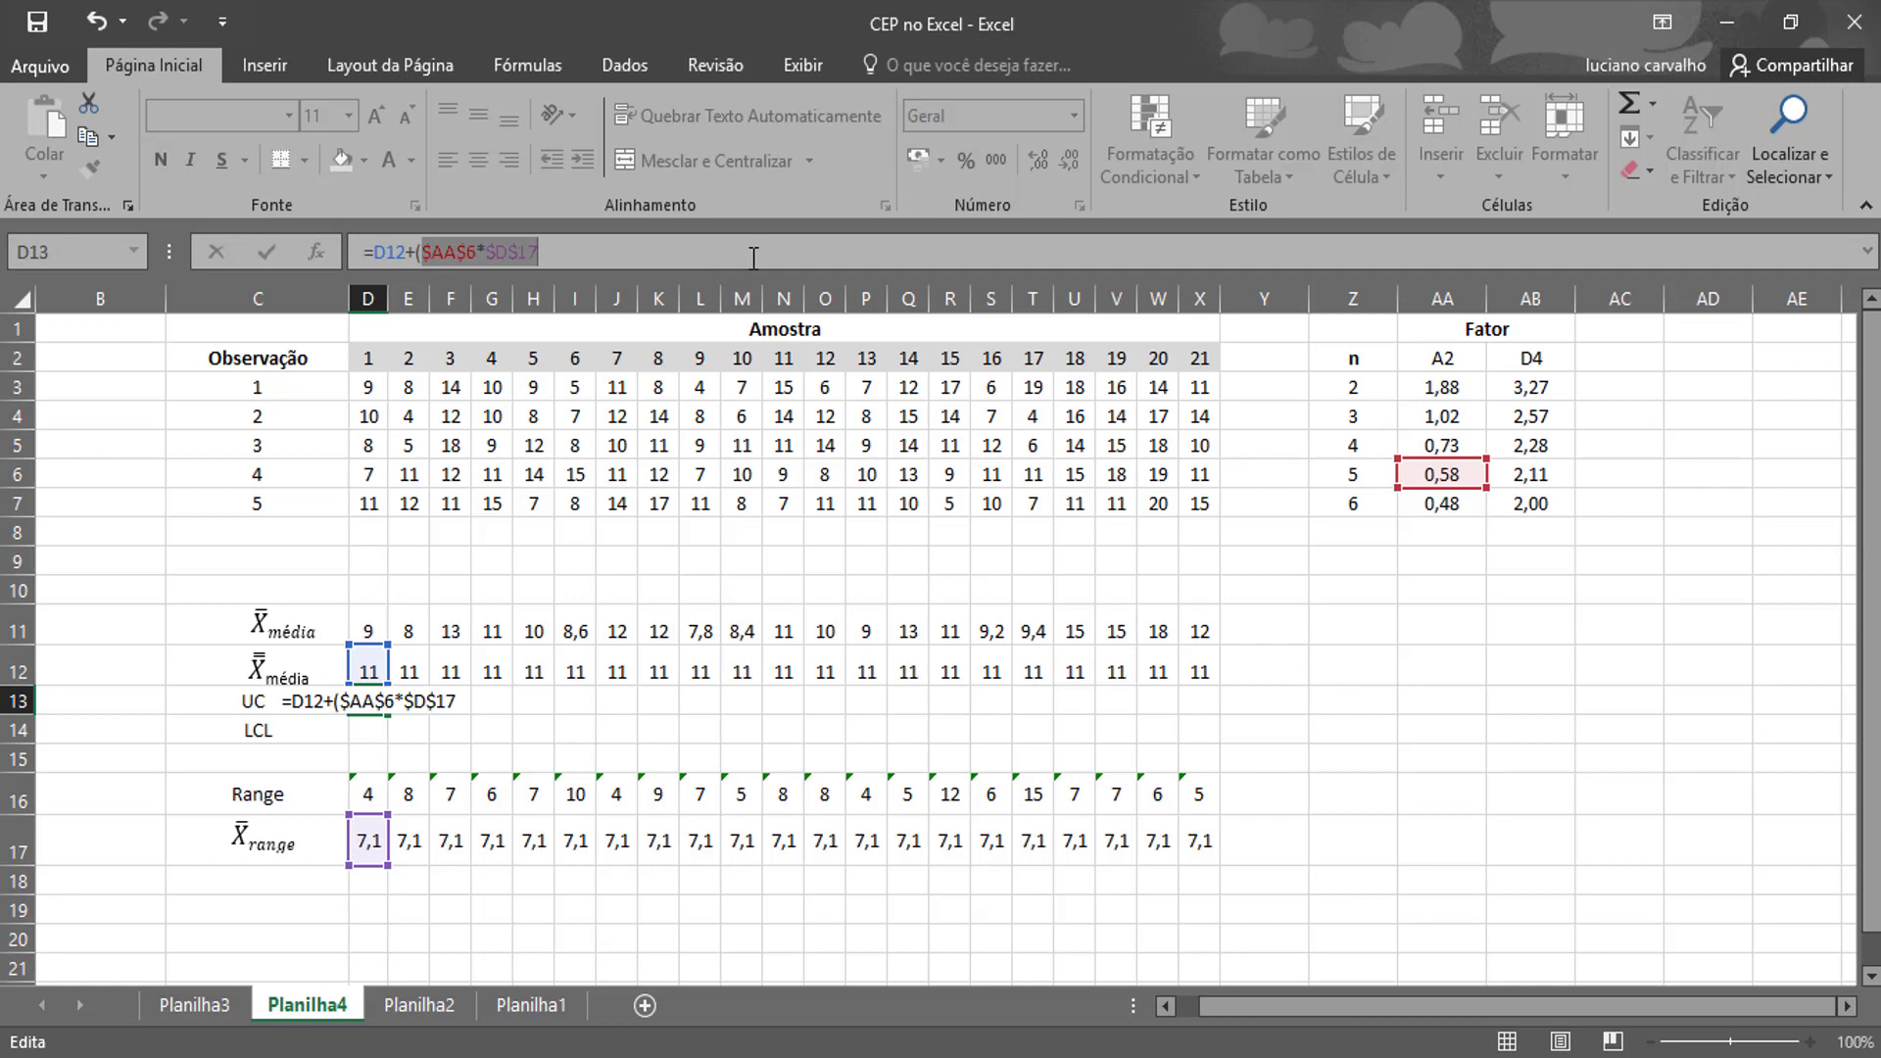
{"action": "left_click", "coordinate": [630, 246]}
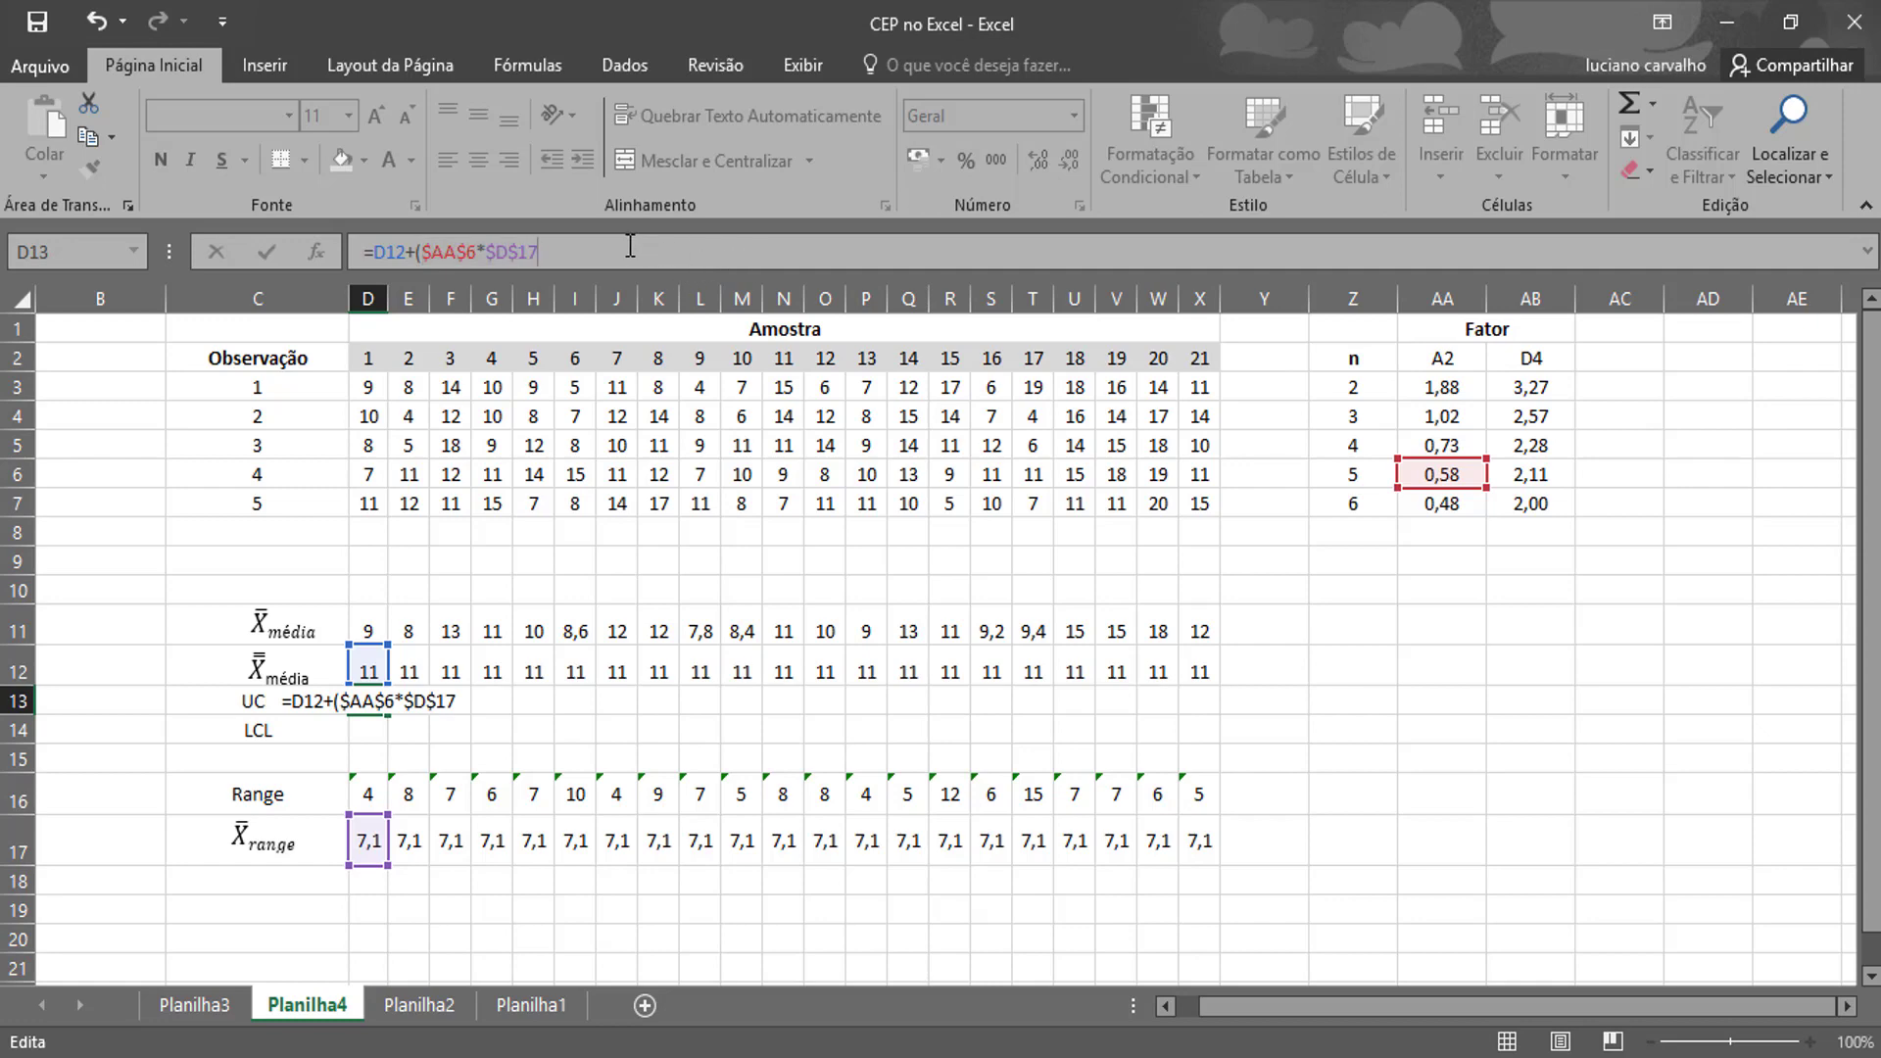
{"action": "type", "text": ")"}
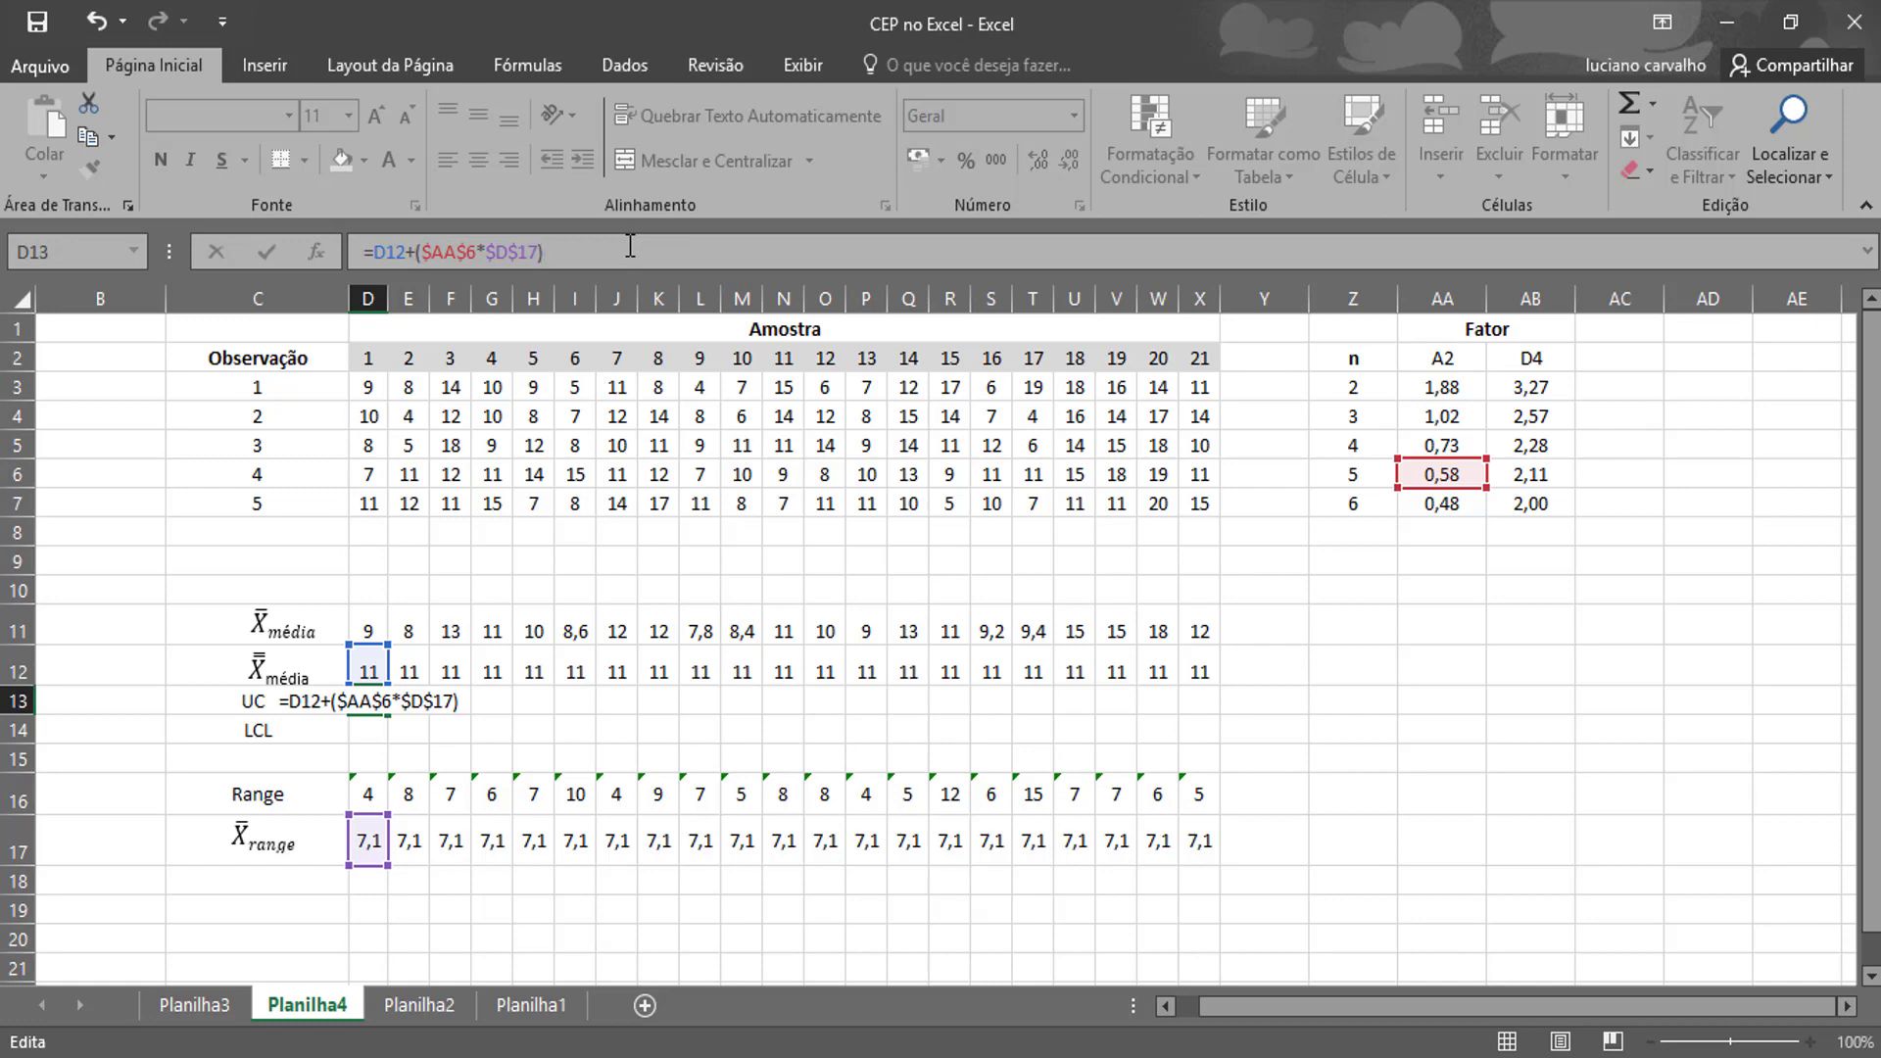
{"action": "key", "text": "Return"}
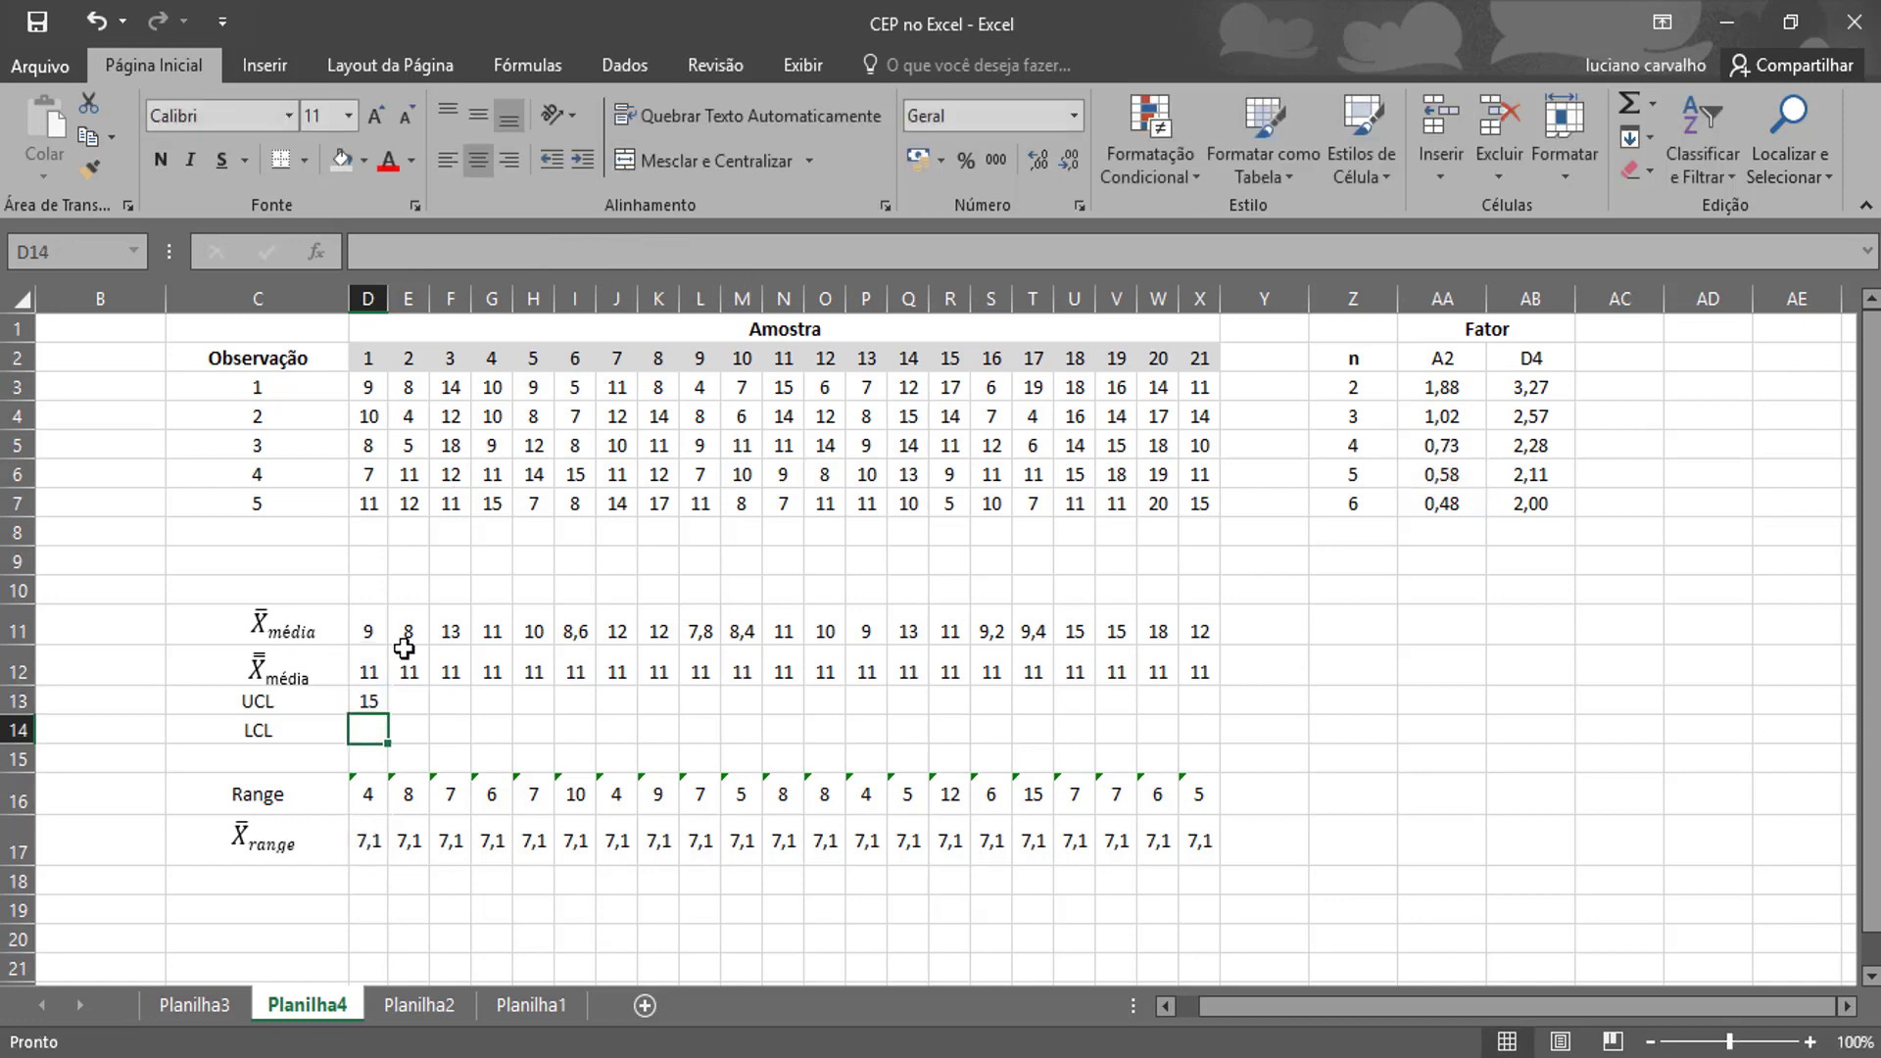
Widen columns D through X evenly and copy the UCL formula from D13 across through X13.
{"action": "left_click", "coordinate": [379, 707]}
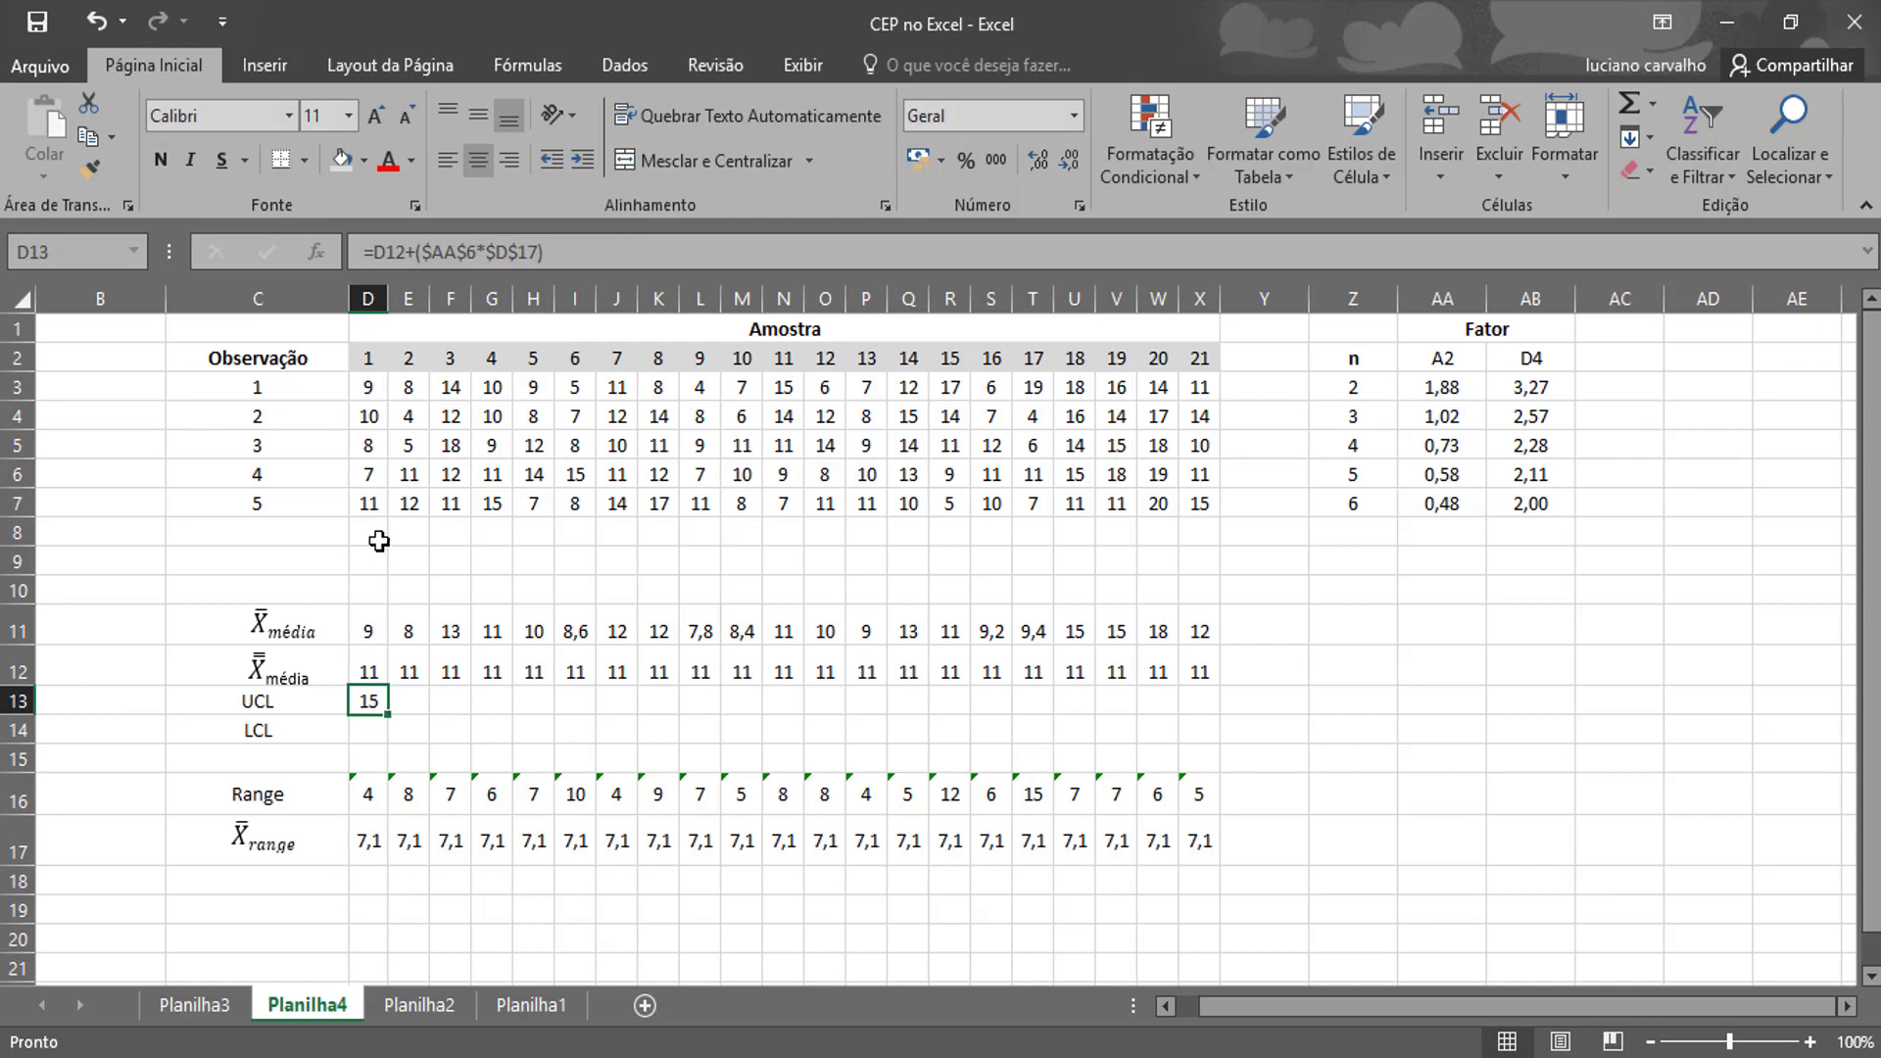
{"action": "left_click_drag", "start_coordinate": [389, 303], "coordinate": [410, 304]}
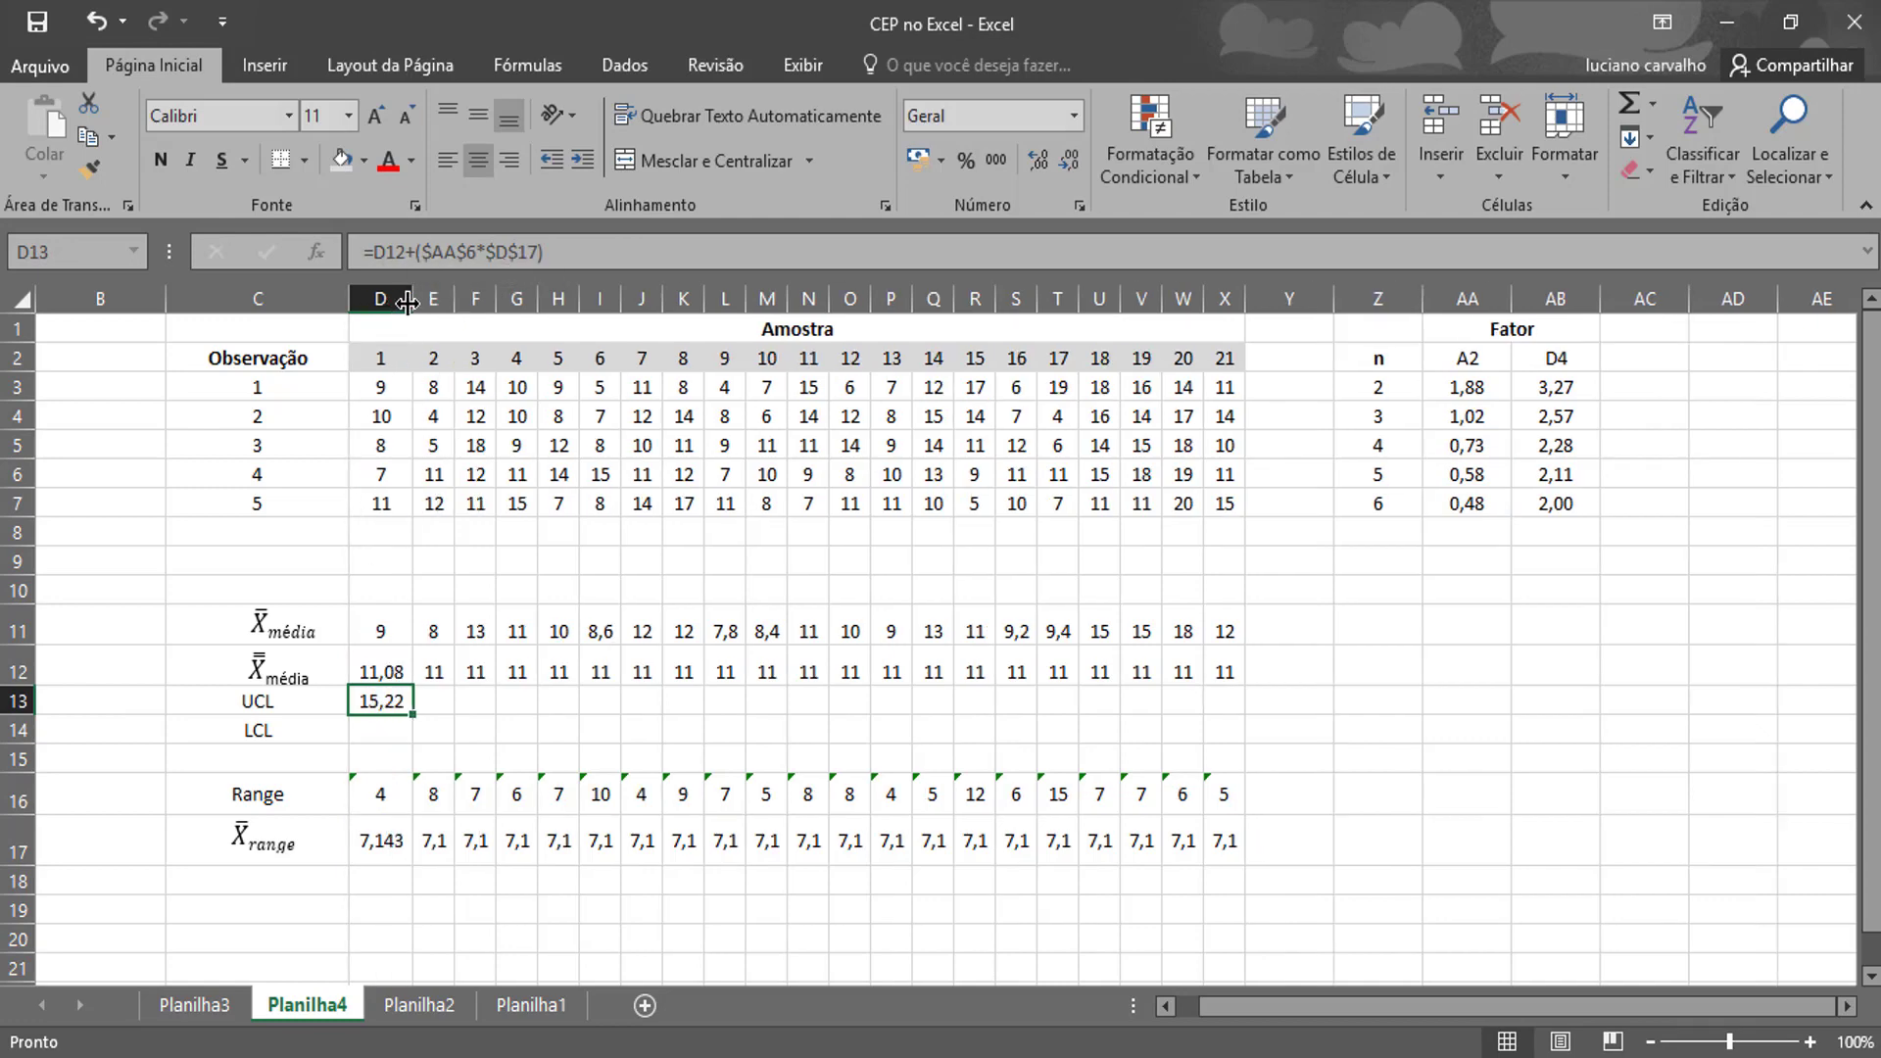
{"action": "left_click_drag", "start_coordinate": [396, 299], "coordinate": [1225, 291]}
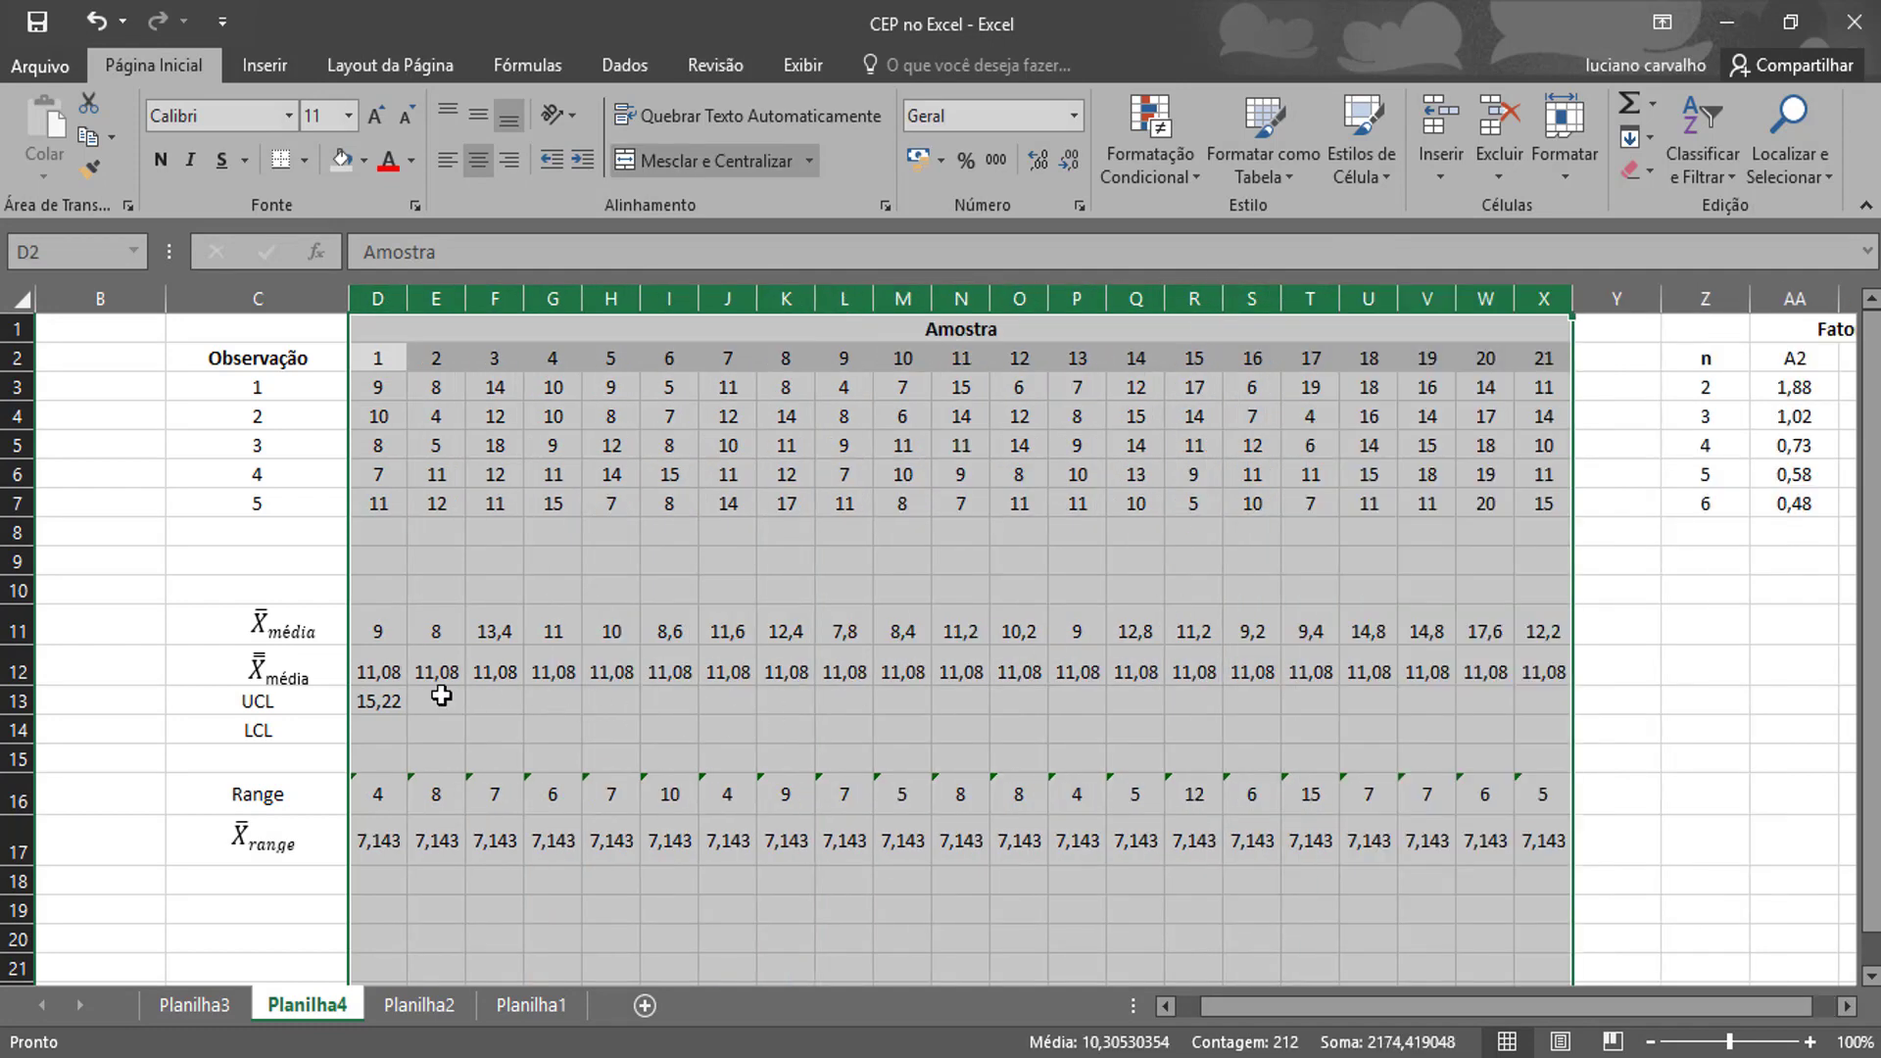
{"action": "left_click", "coordinate": [388, 698]}
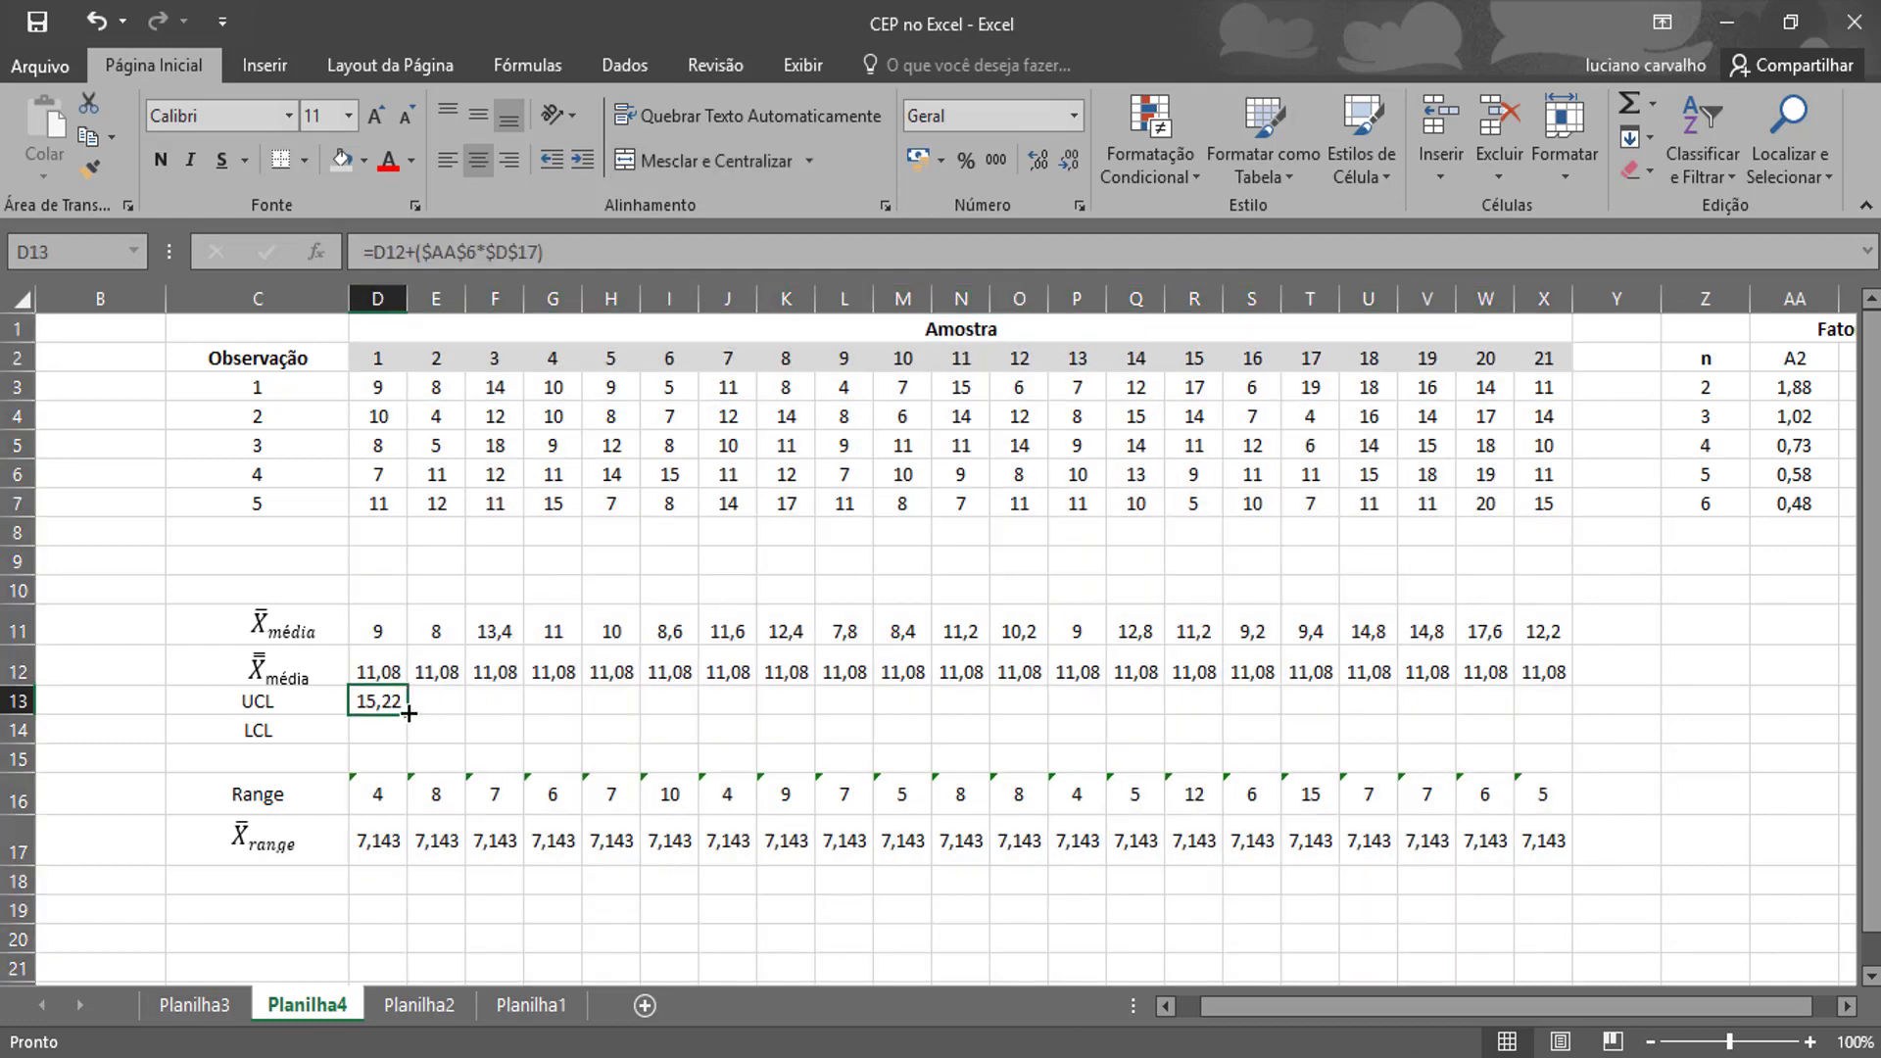
{"action": "left_click_drag", "start_coordinate": [406, 714], "coordinate": [1558, 683]}
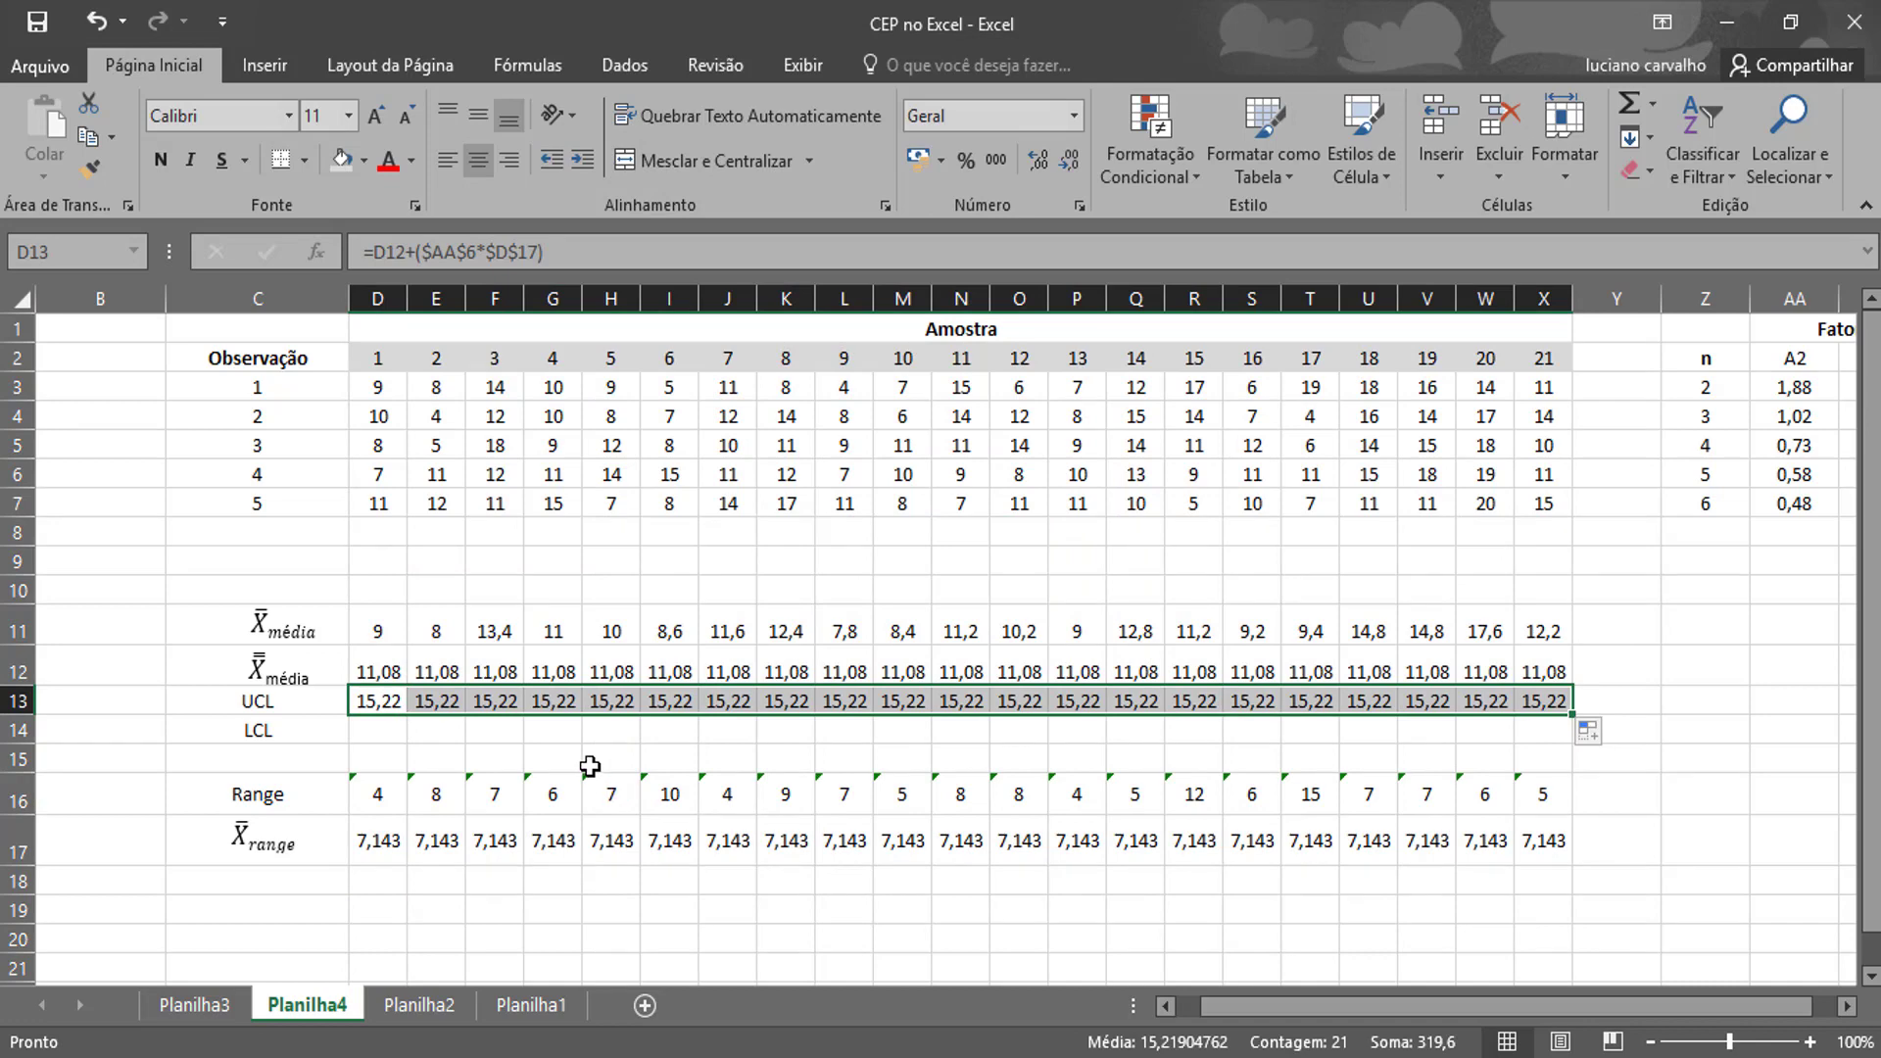
Format the numbers in columns D through X with one decimal place.
{"action": "left_click_drag", "start_coordinate": [393, 299], "coordinate": [1545, 298]}
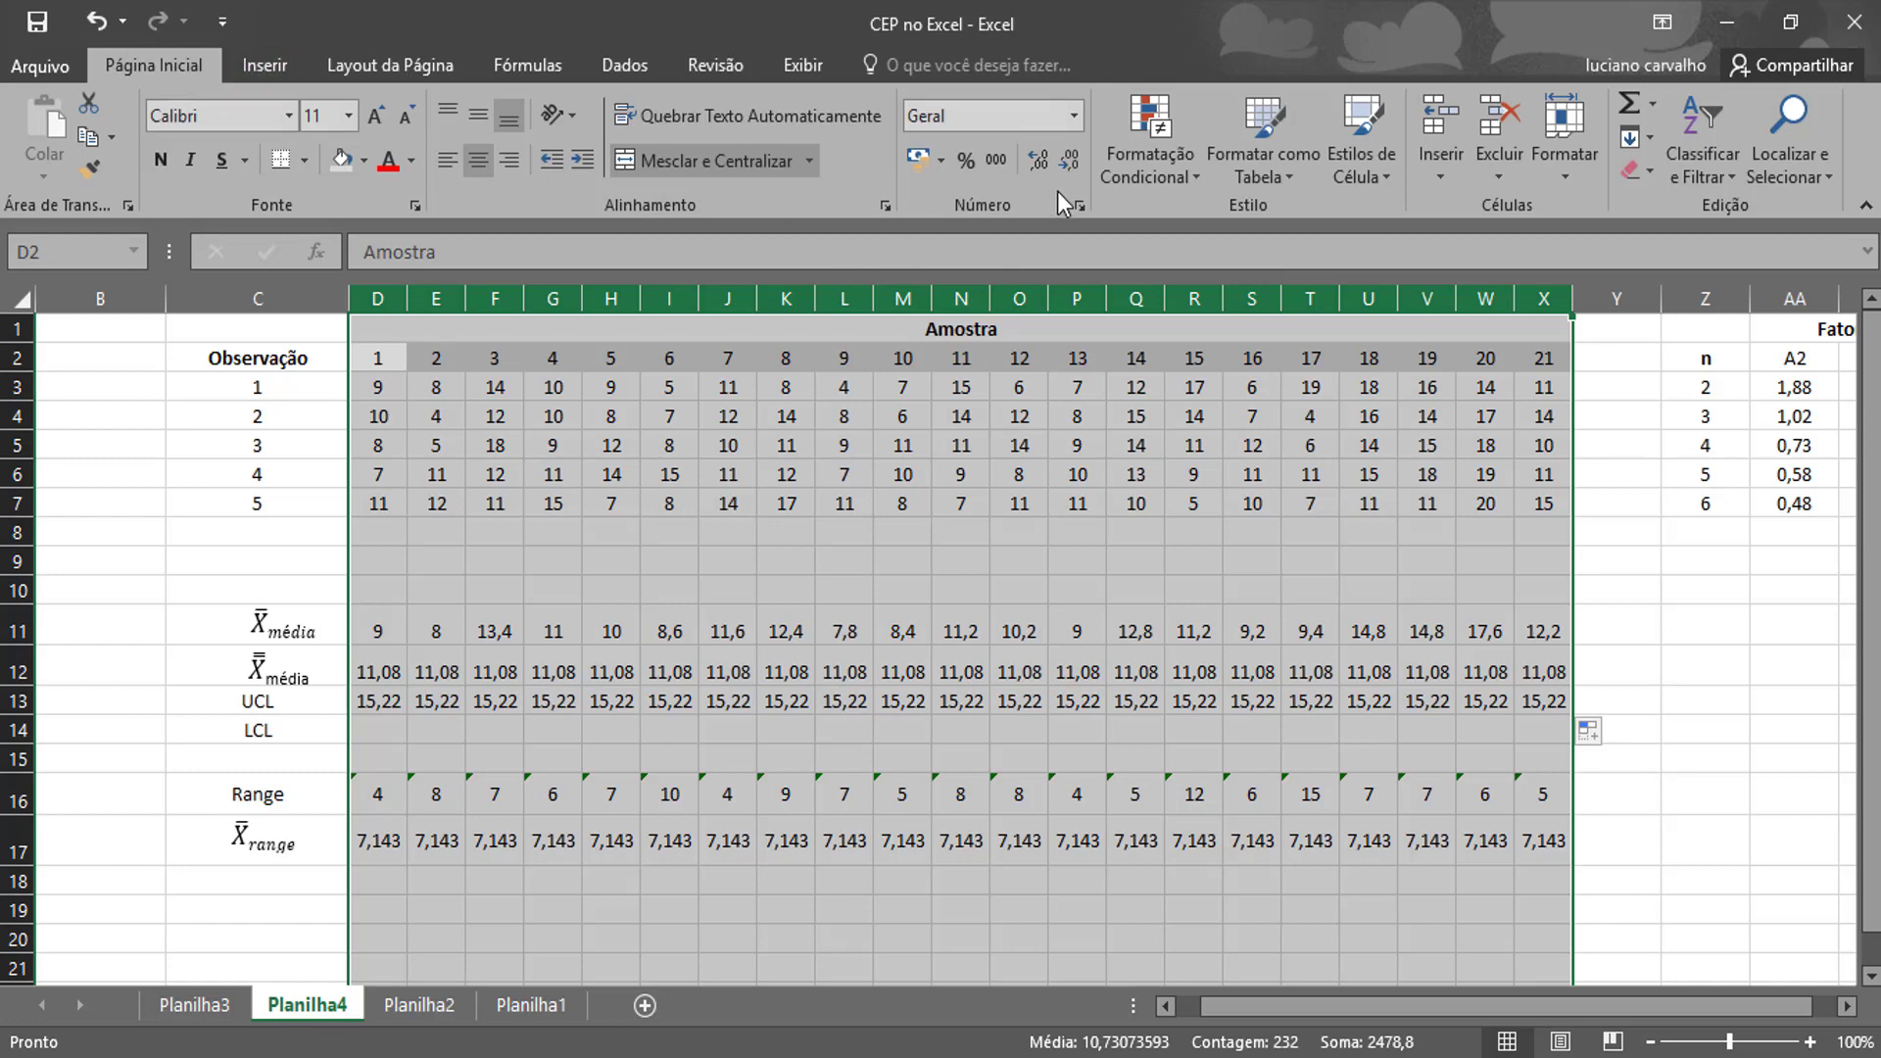
{"action": "left_click", "coordinate": [1054, 163]}
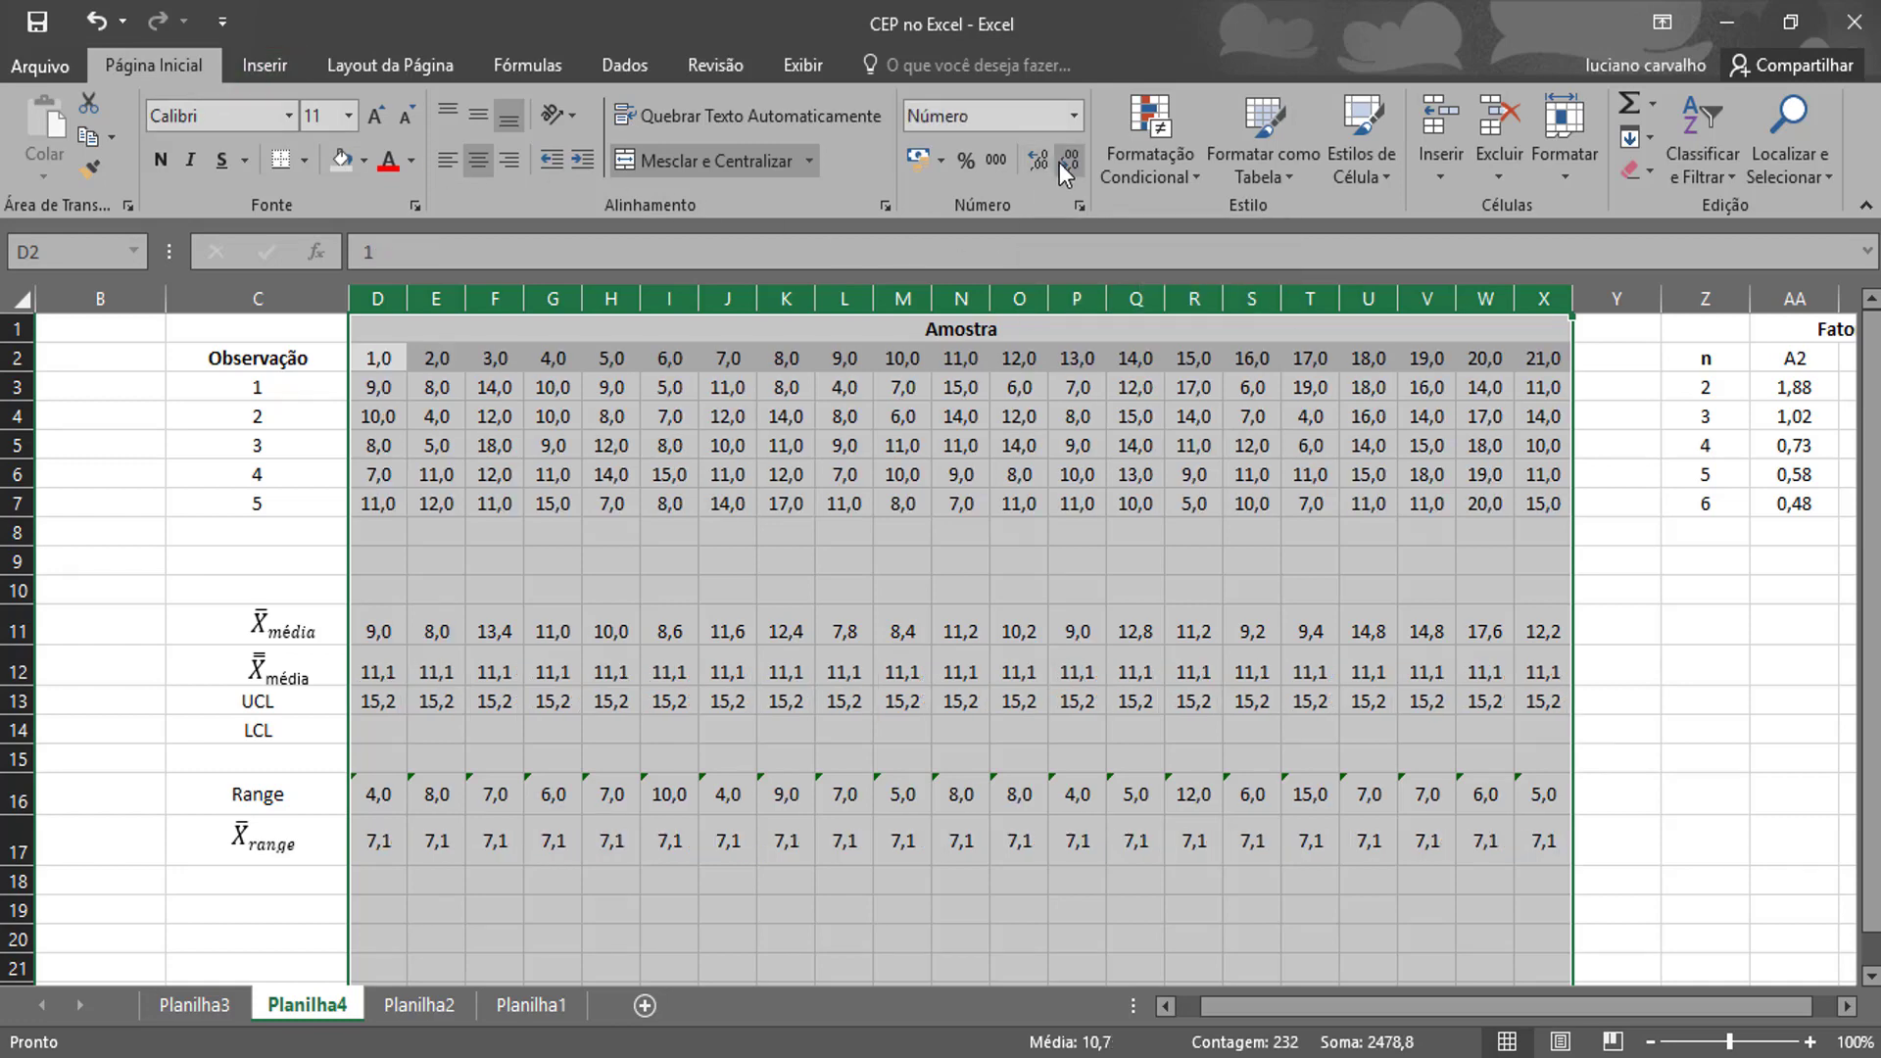
Enter =D12+($AA$6*$D$17) in the LCL cell D14, using absolute references for the factor and the mean range.
{"action": "left_click", "coordinate": [366, 730]}
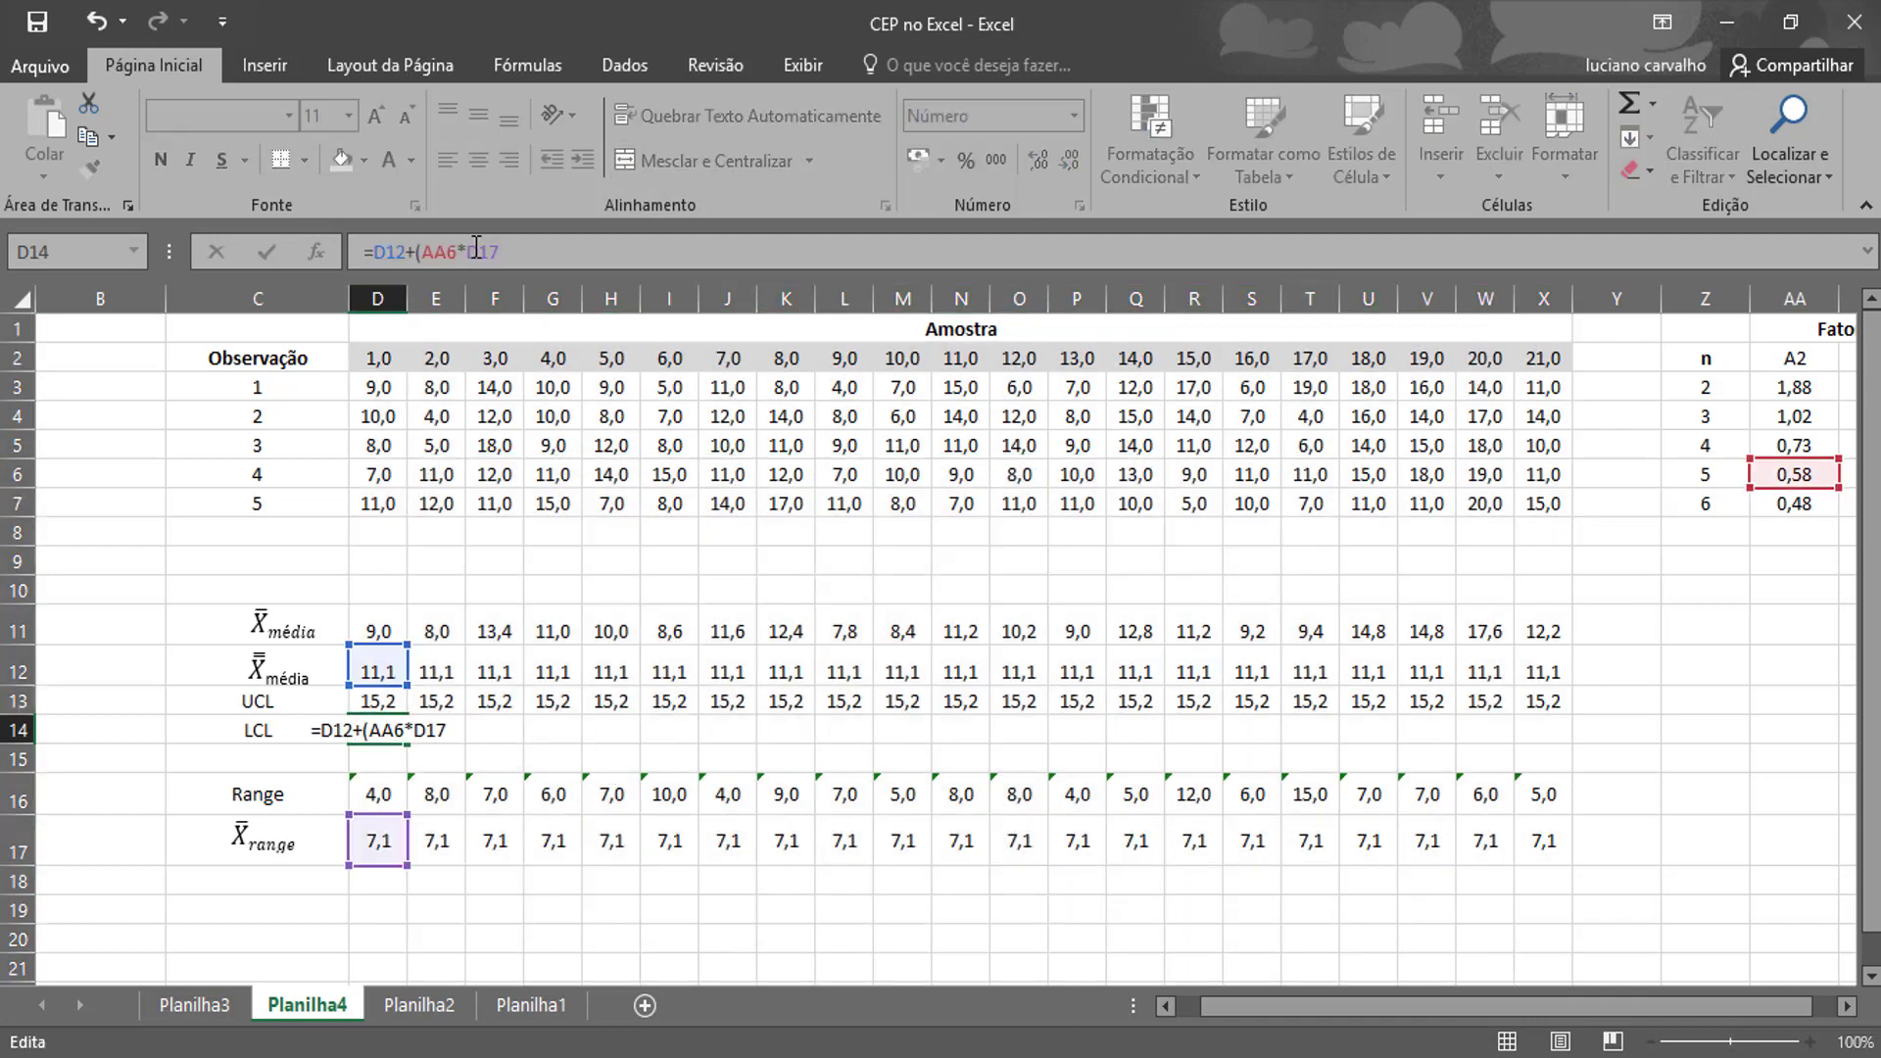
{"action": "left_click_drag", "start_coordinate": [500, 252], "coordinate": [421, 252]}
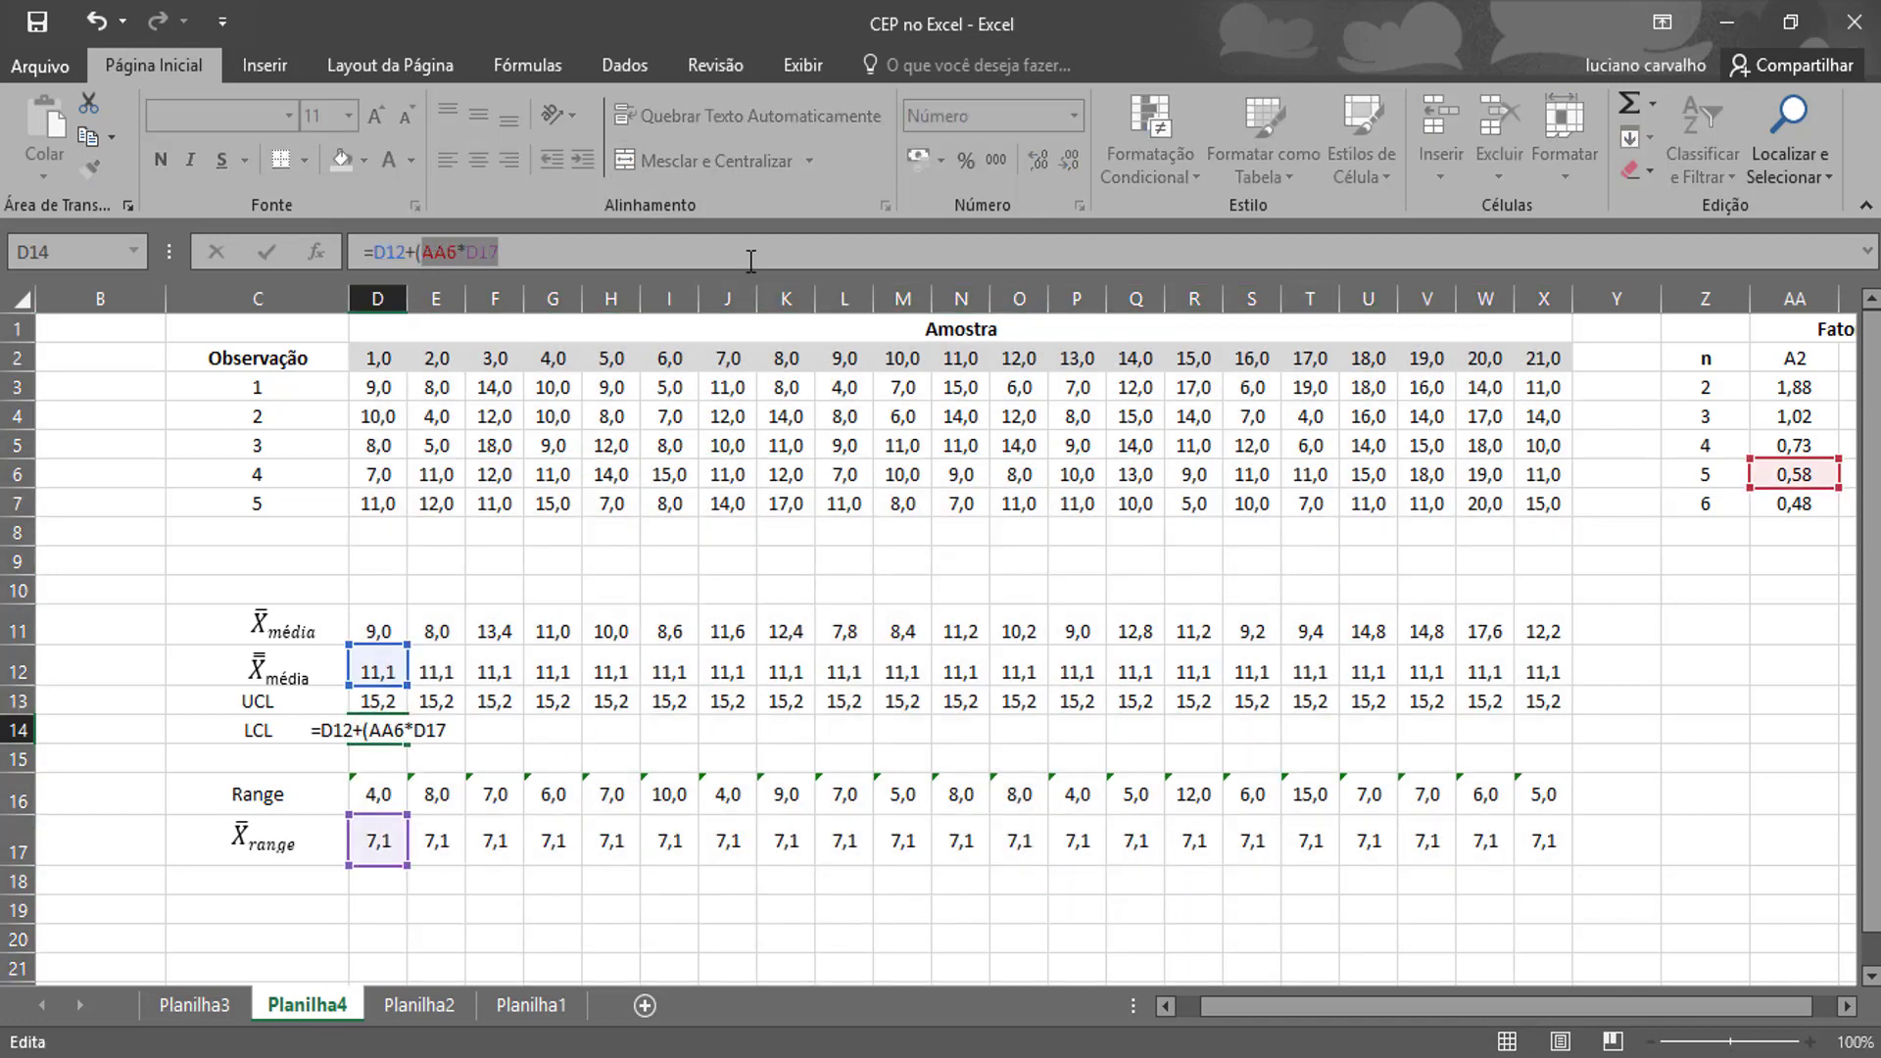
{"action": "key", "text": "F4"}
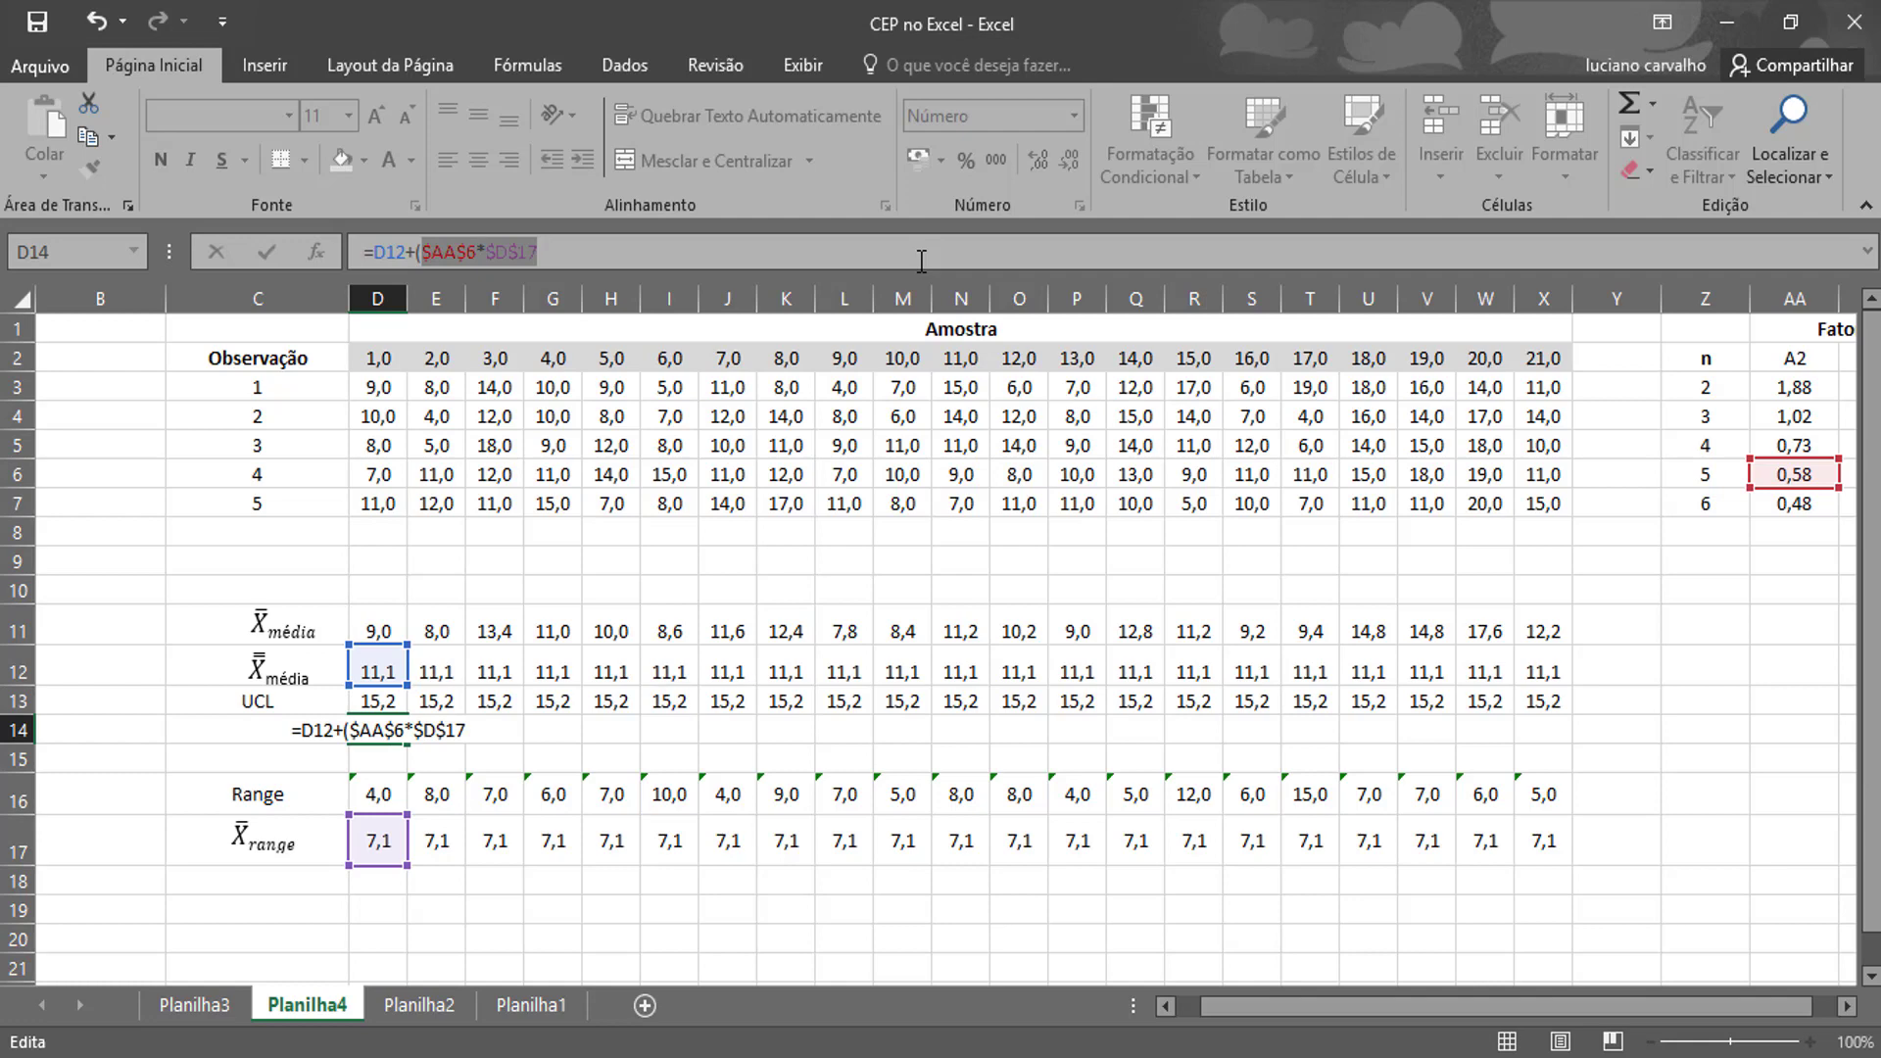
{"action": "key", "text": "Right"}
{"action": "type", "text": ")"}
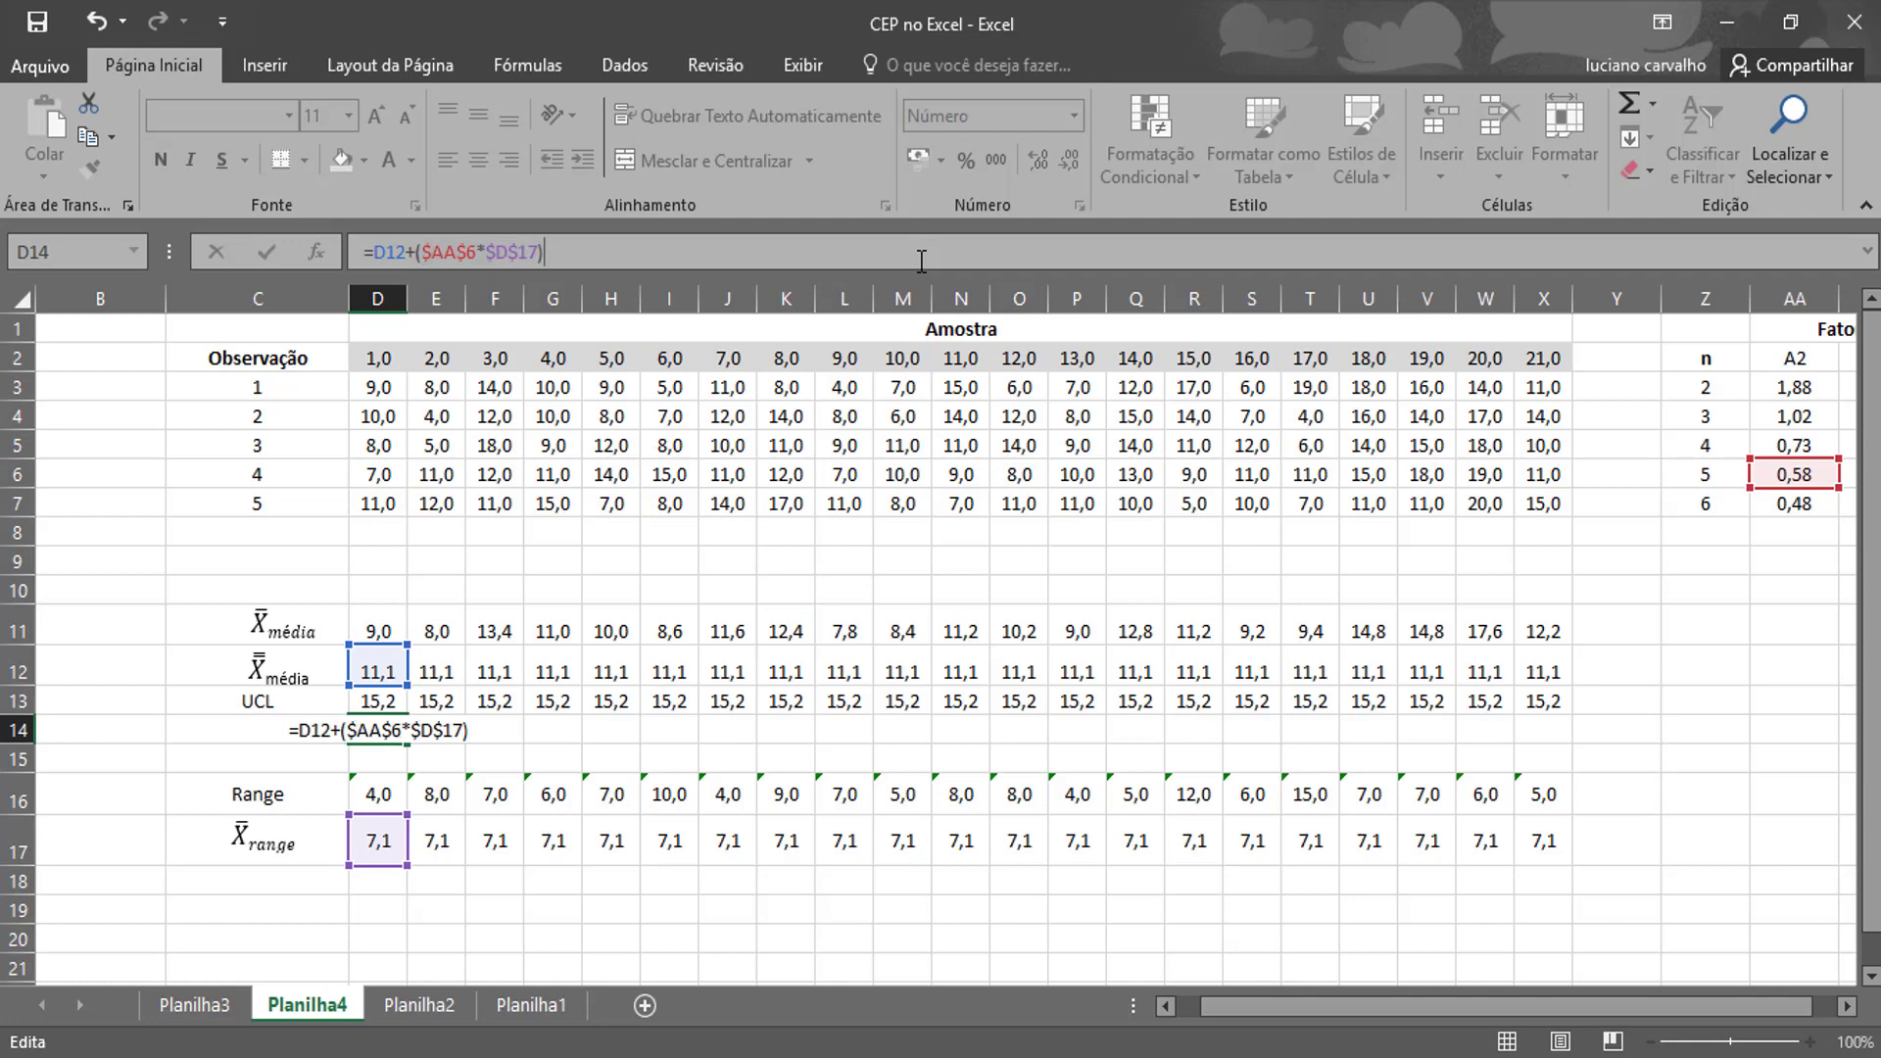
{"action": "key", "text": "Return"}
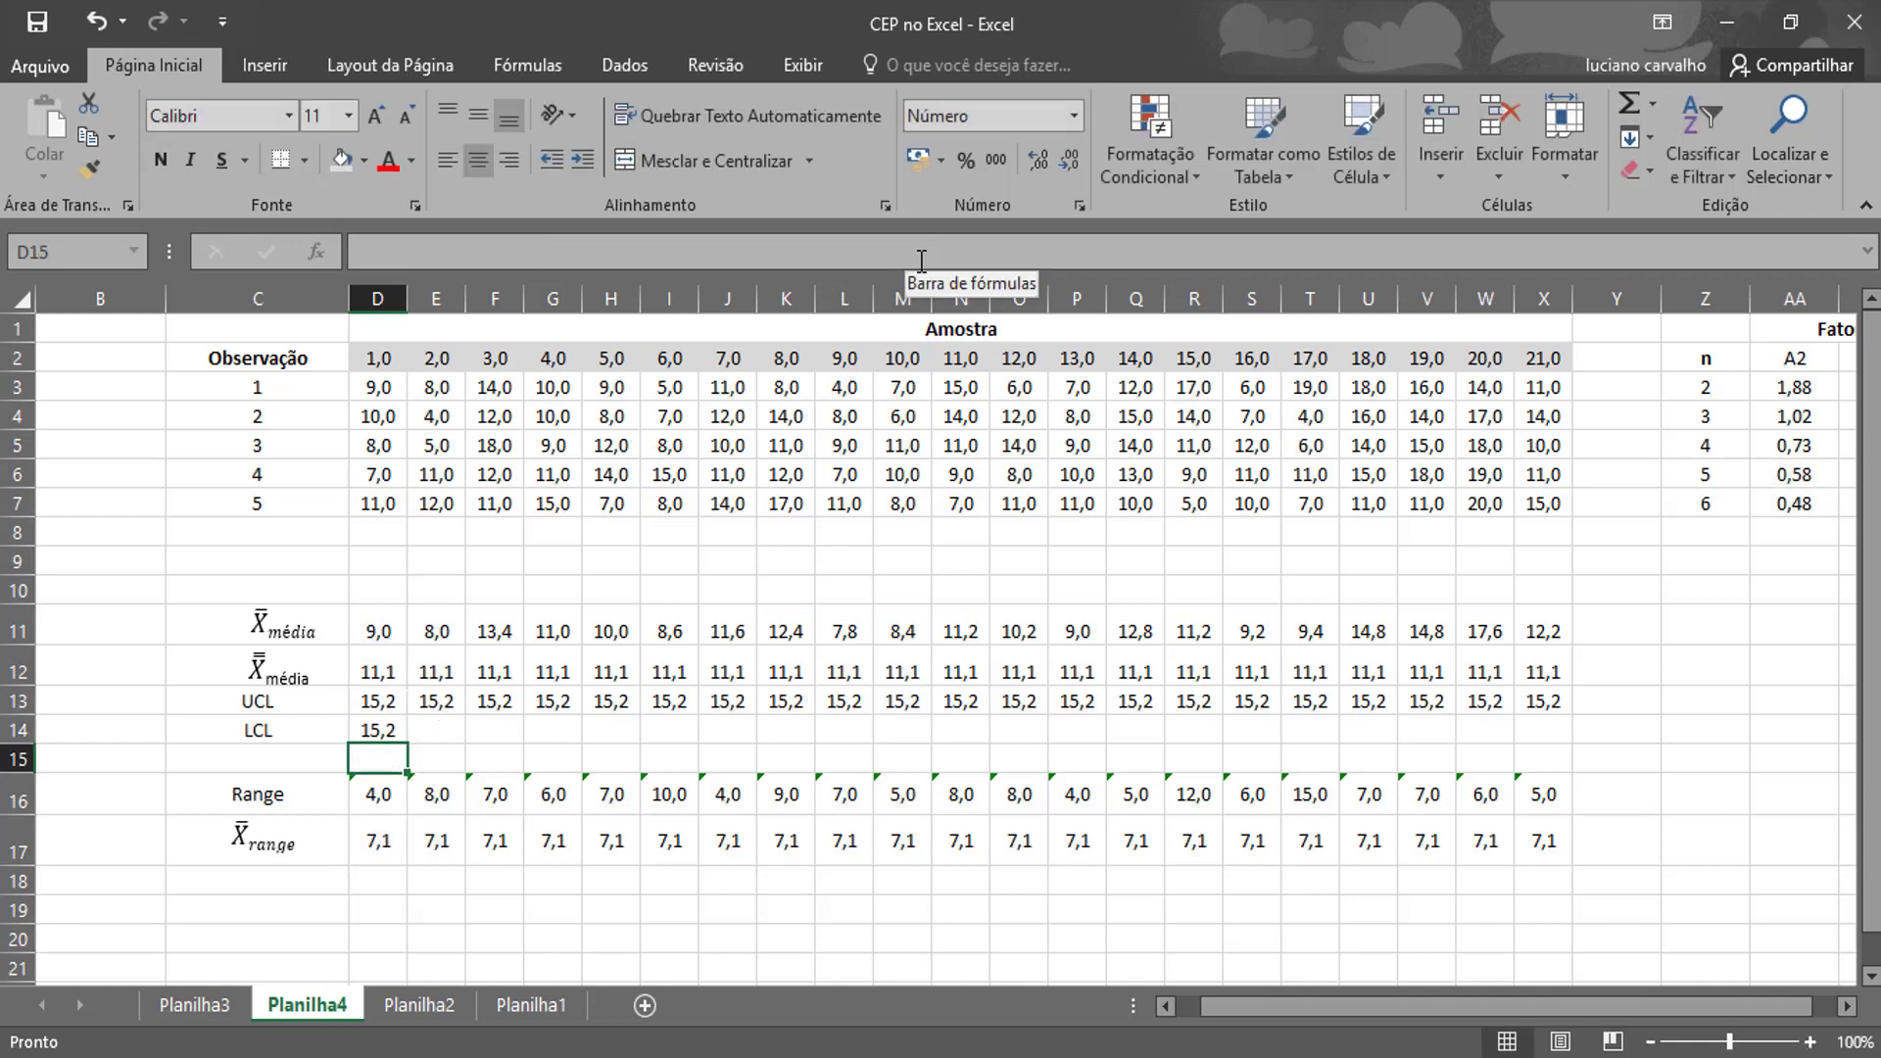
Correct the LCL formula in D14 to subtract instead of add: =D12-($AA$6*$D$17).
{"action": "double_click", "coordinate": [380, 727]}
{"action": "left_click", "coordinate": [416, 252]}
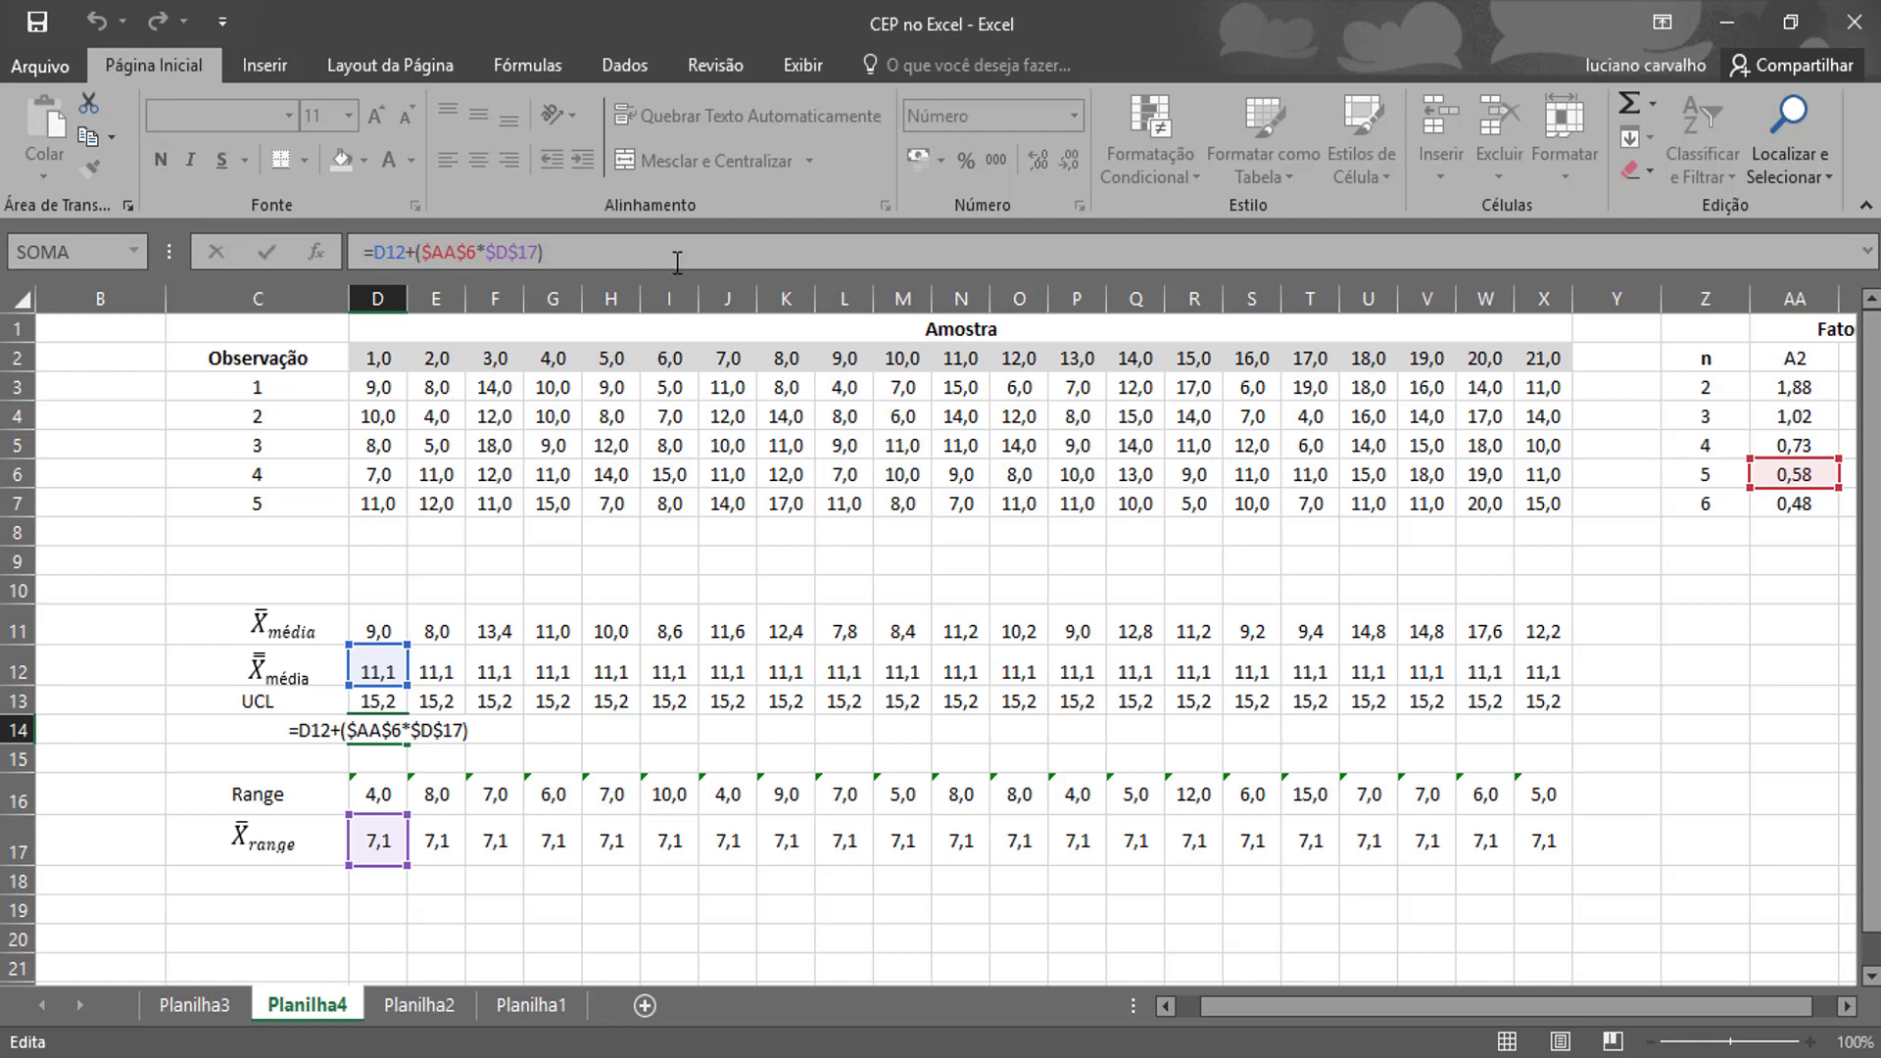
{"action": "key", "text": "BackSpace"}
{"action": "type", "text": "-"}
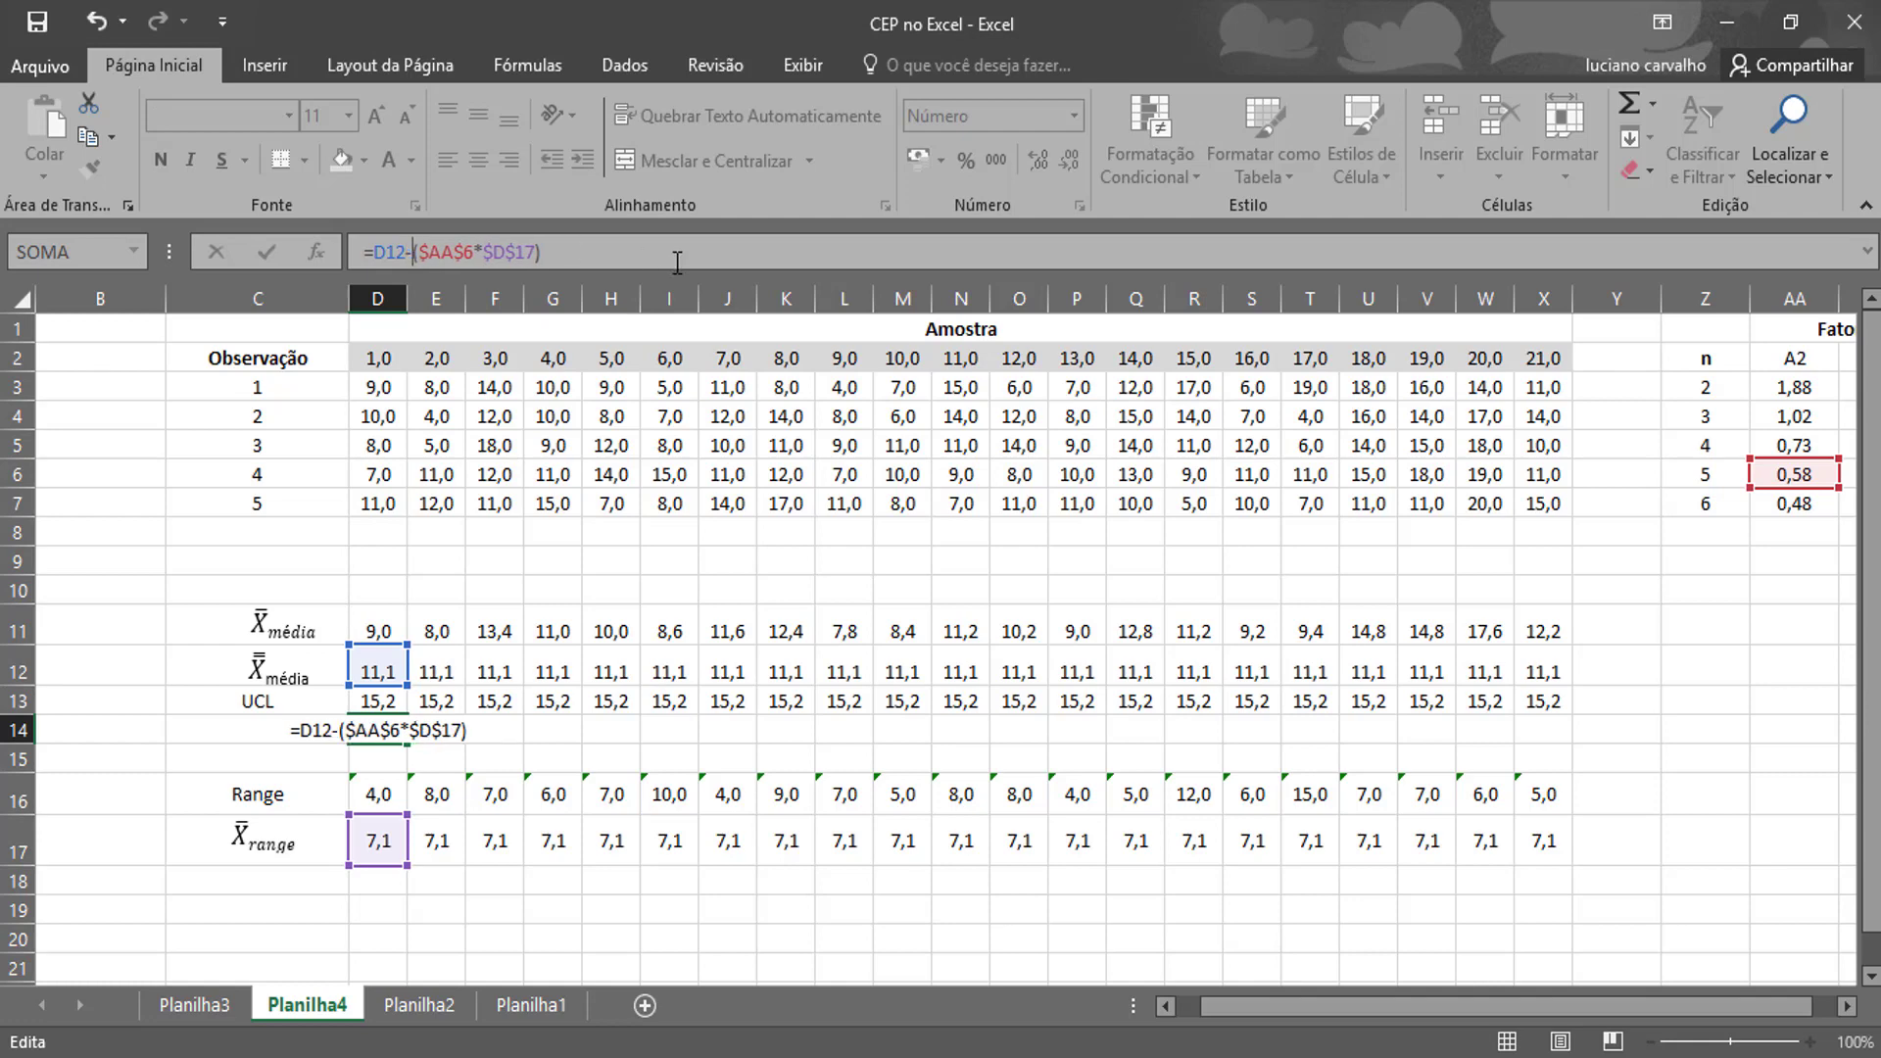
{"action": "key", "text": "Return"}
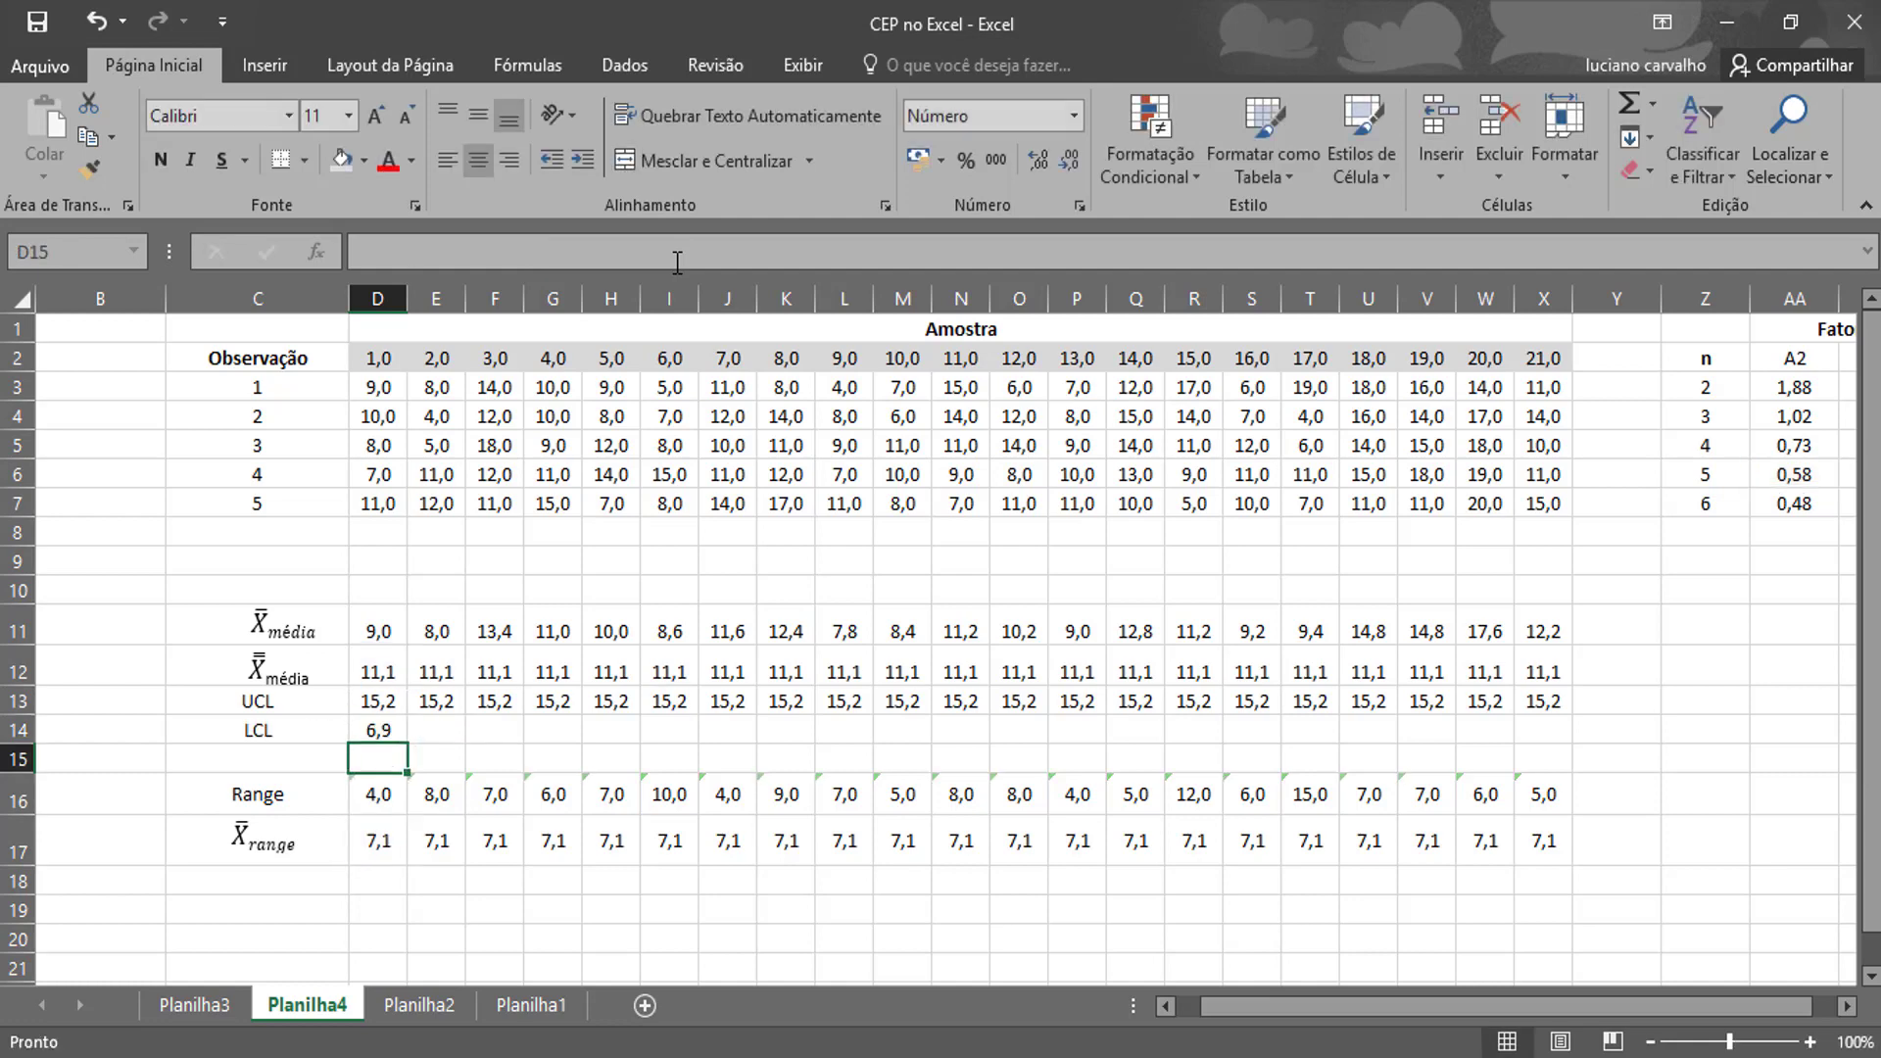
Copy the LCL formula from D14 across through X14.
{"action": "left_click", "coordinate": [374, 729]}
{"action": "left_click_drag", "start_coordinate": [409, 745], "coordinate": [1568, 740]}
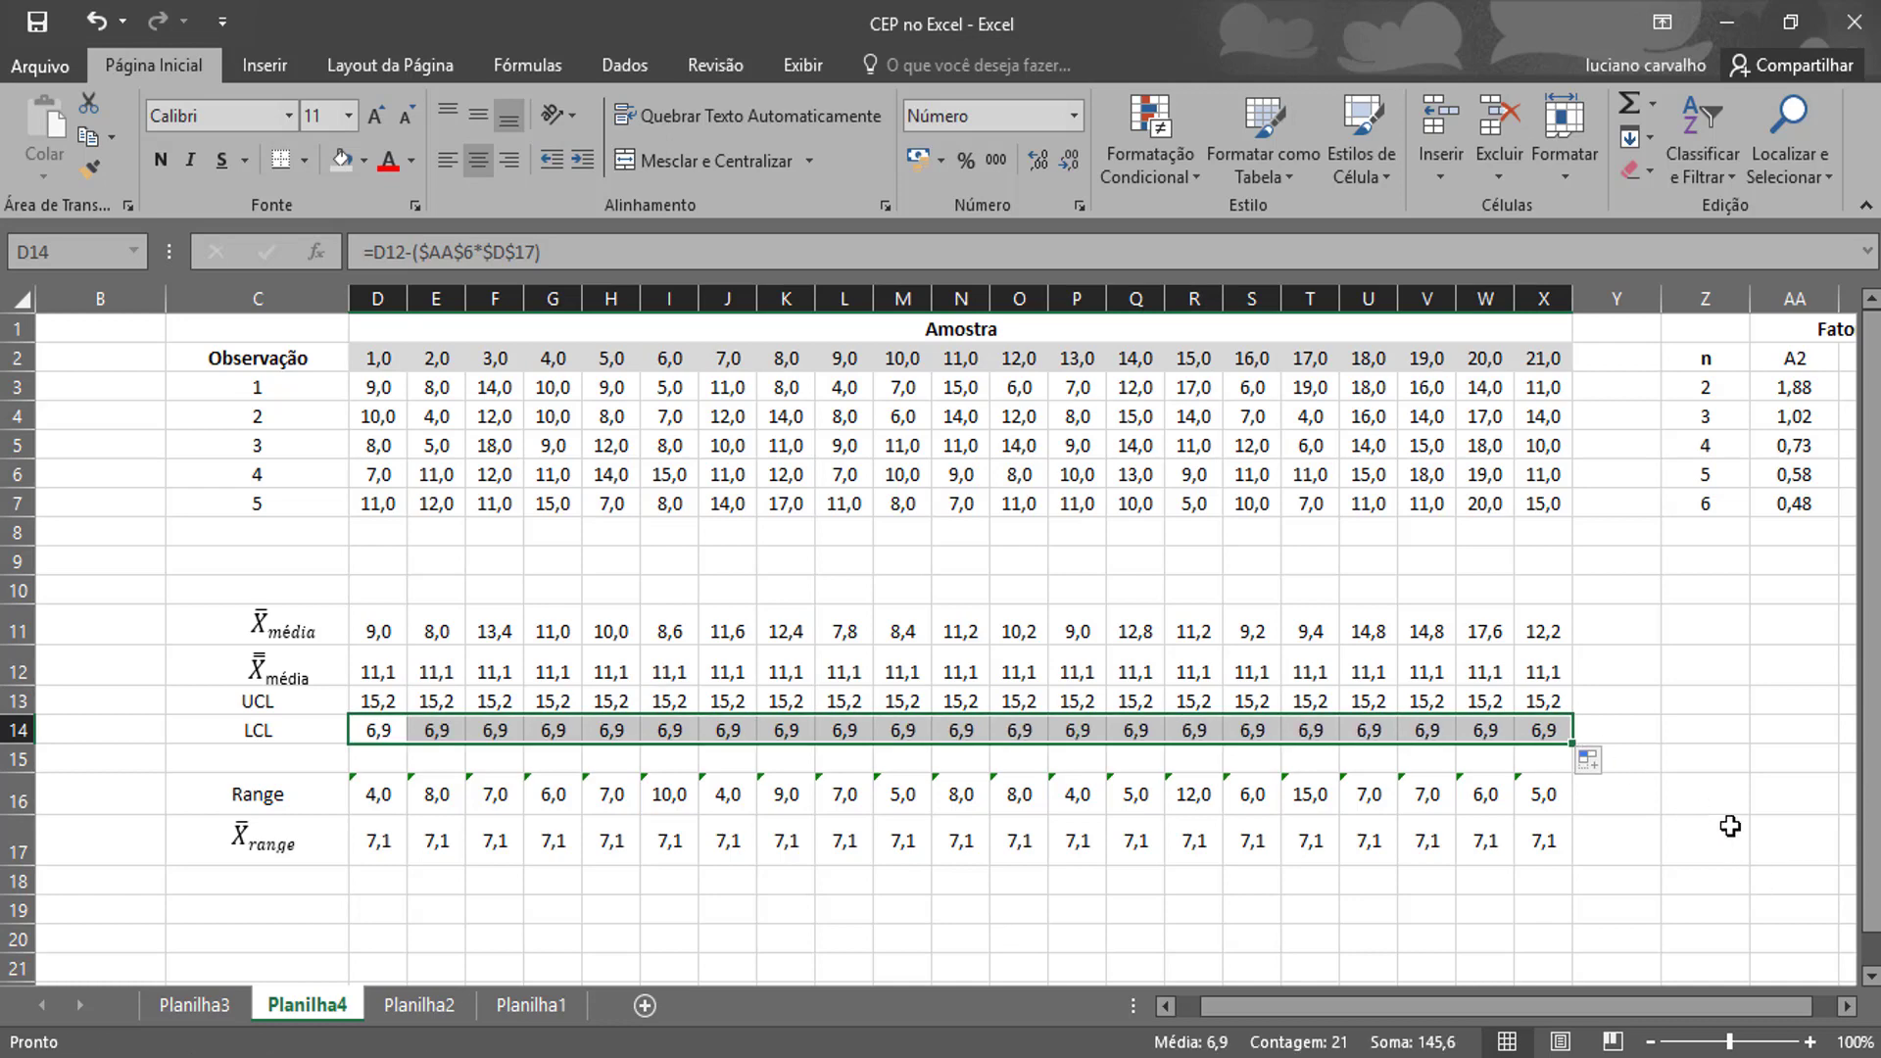
{"action": "mouse_move", "coordinate": [1720, 797]}
{"action": "left_mouse_down"}
{"action": "mouse_move", "coordinate": [1596, 785]}
{"action": "mouse_move", "coordinate": [1720, 798]}
{"action": "left_mouse_up"}
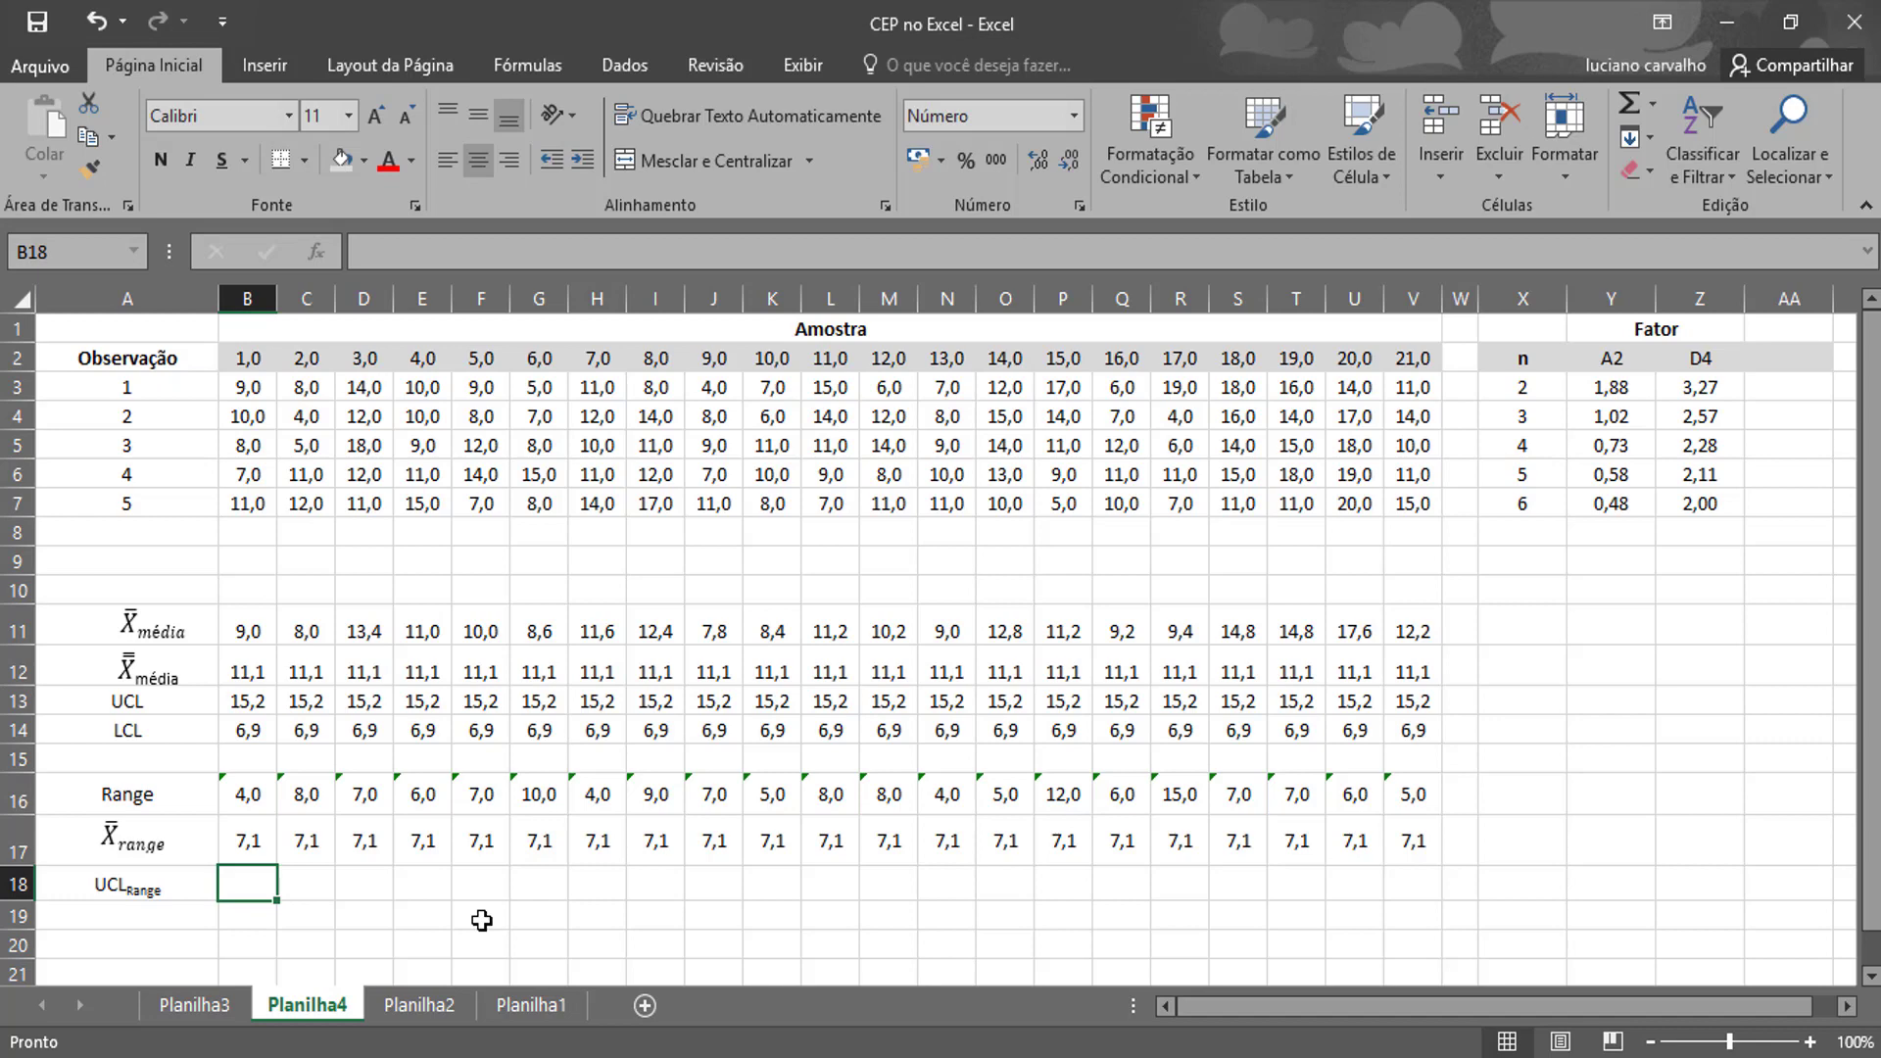
Calculate the range's upper control limit in B18 with =$B$17*$Z$6 and copy it across through V18.
{"action": "left_click", "coordinate": [247, 841]}
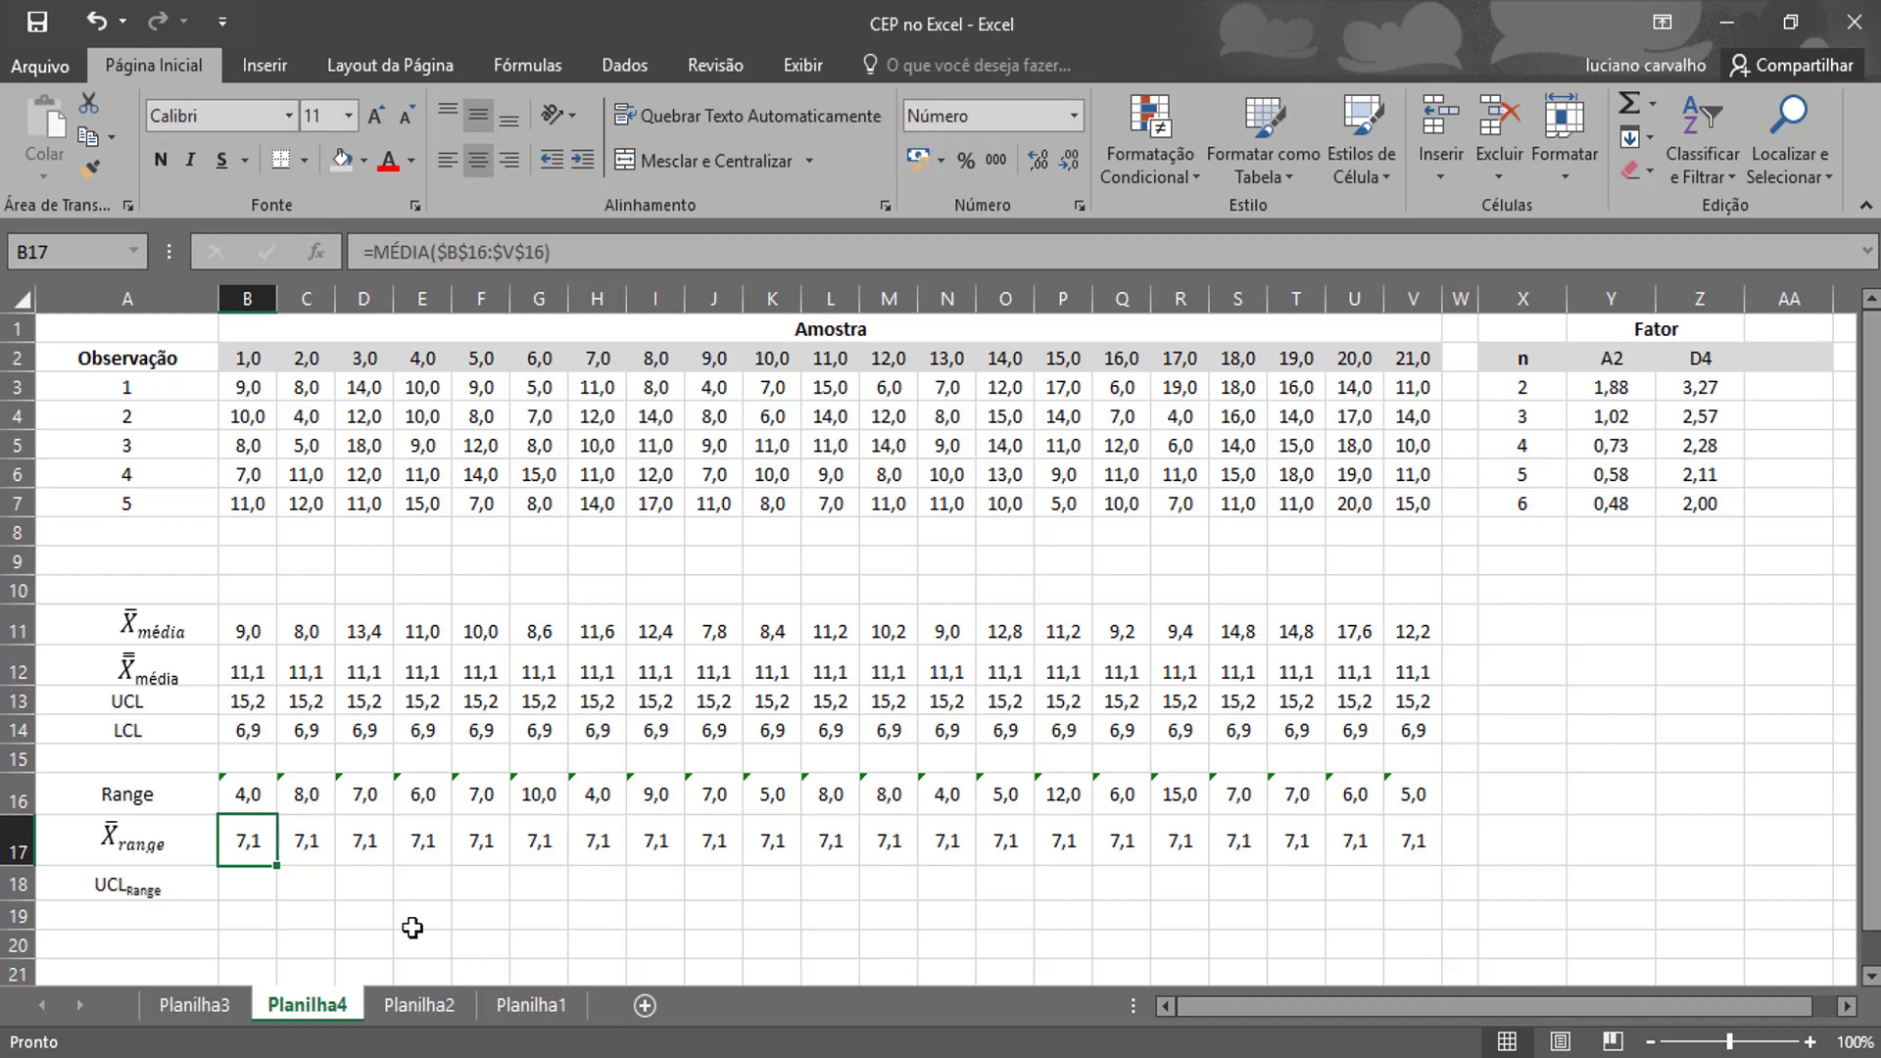
{"action": "left_click", "coordinate": [253, 891]}
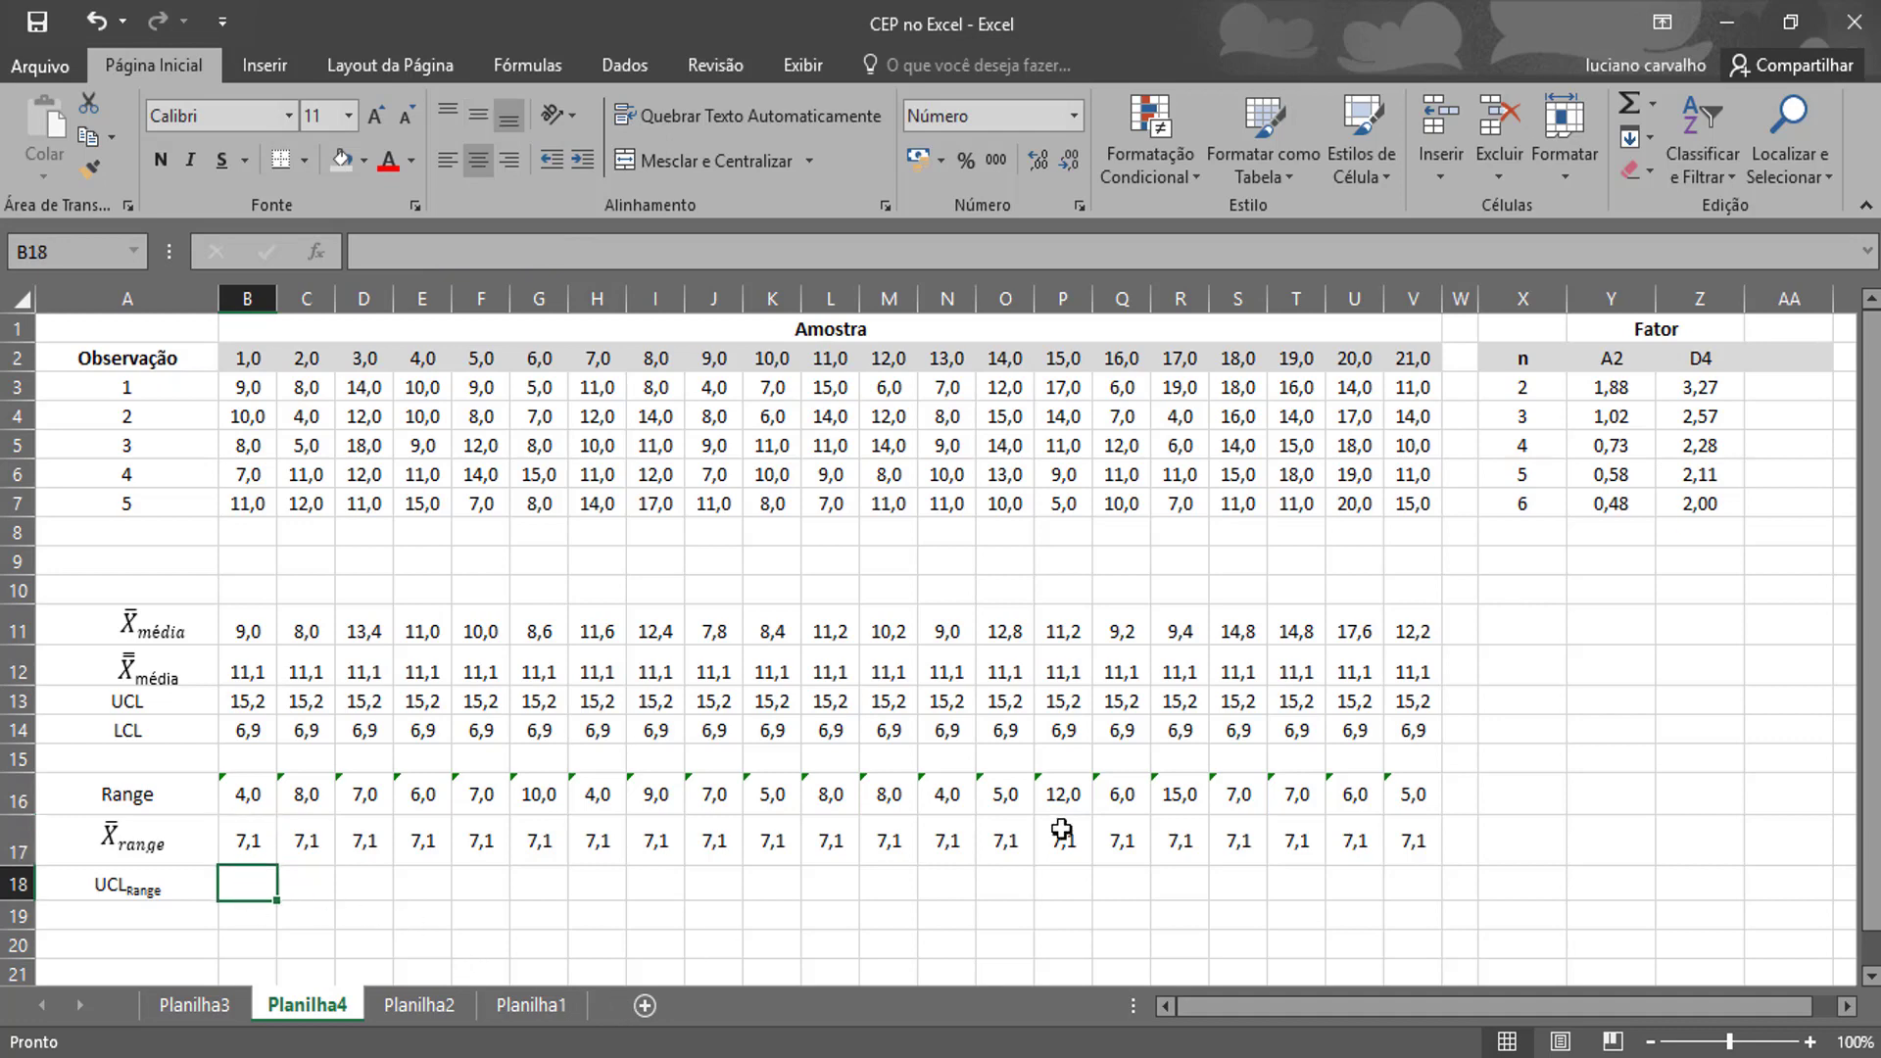
{"action": "type", "text": "="}
{"action": "key", "text": "Up"}
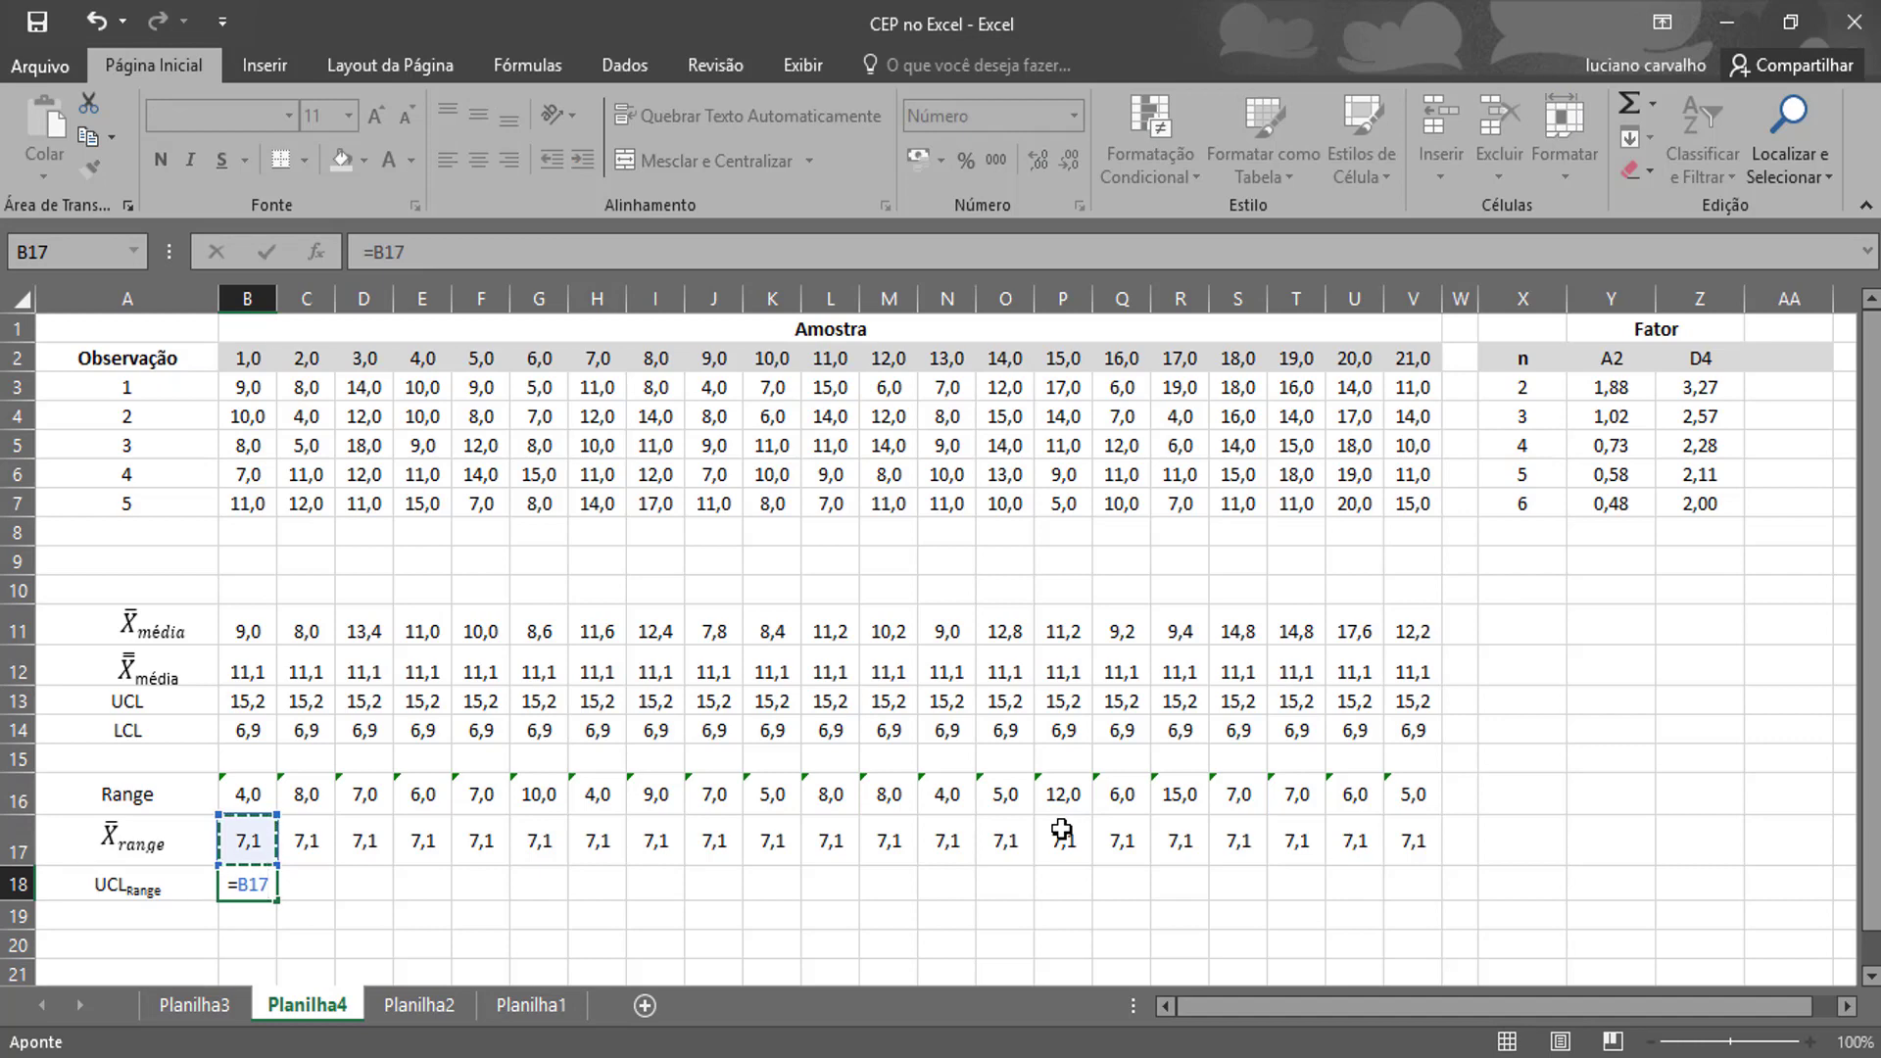
{"action": "type", "text": "*"}
{"action": "left_click", "coordinate": [1715, 475]}
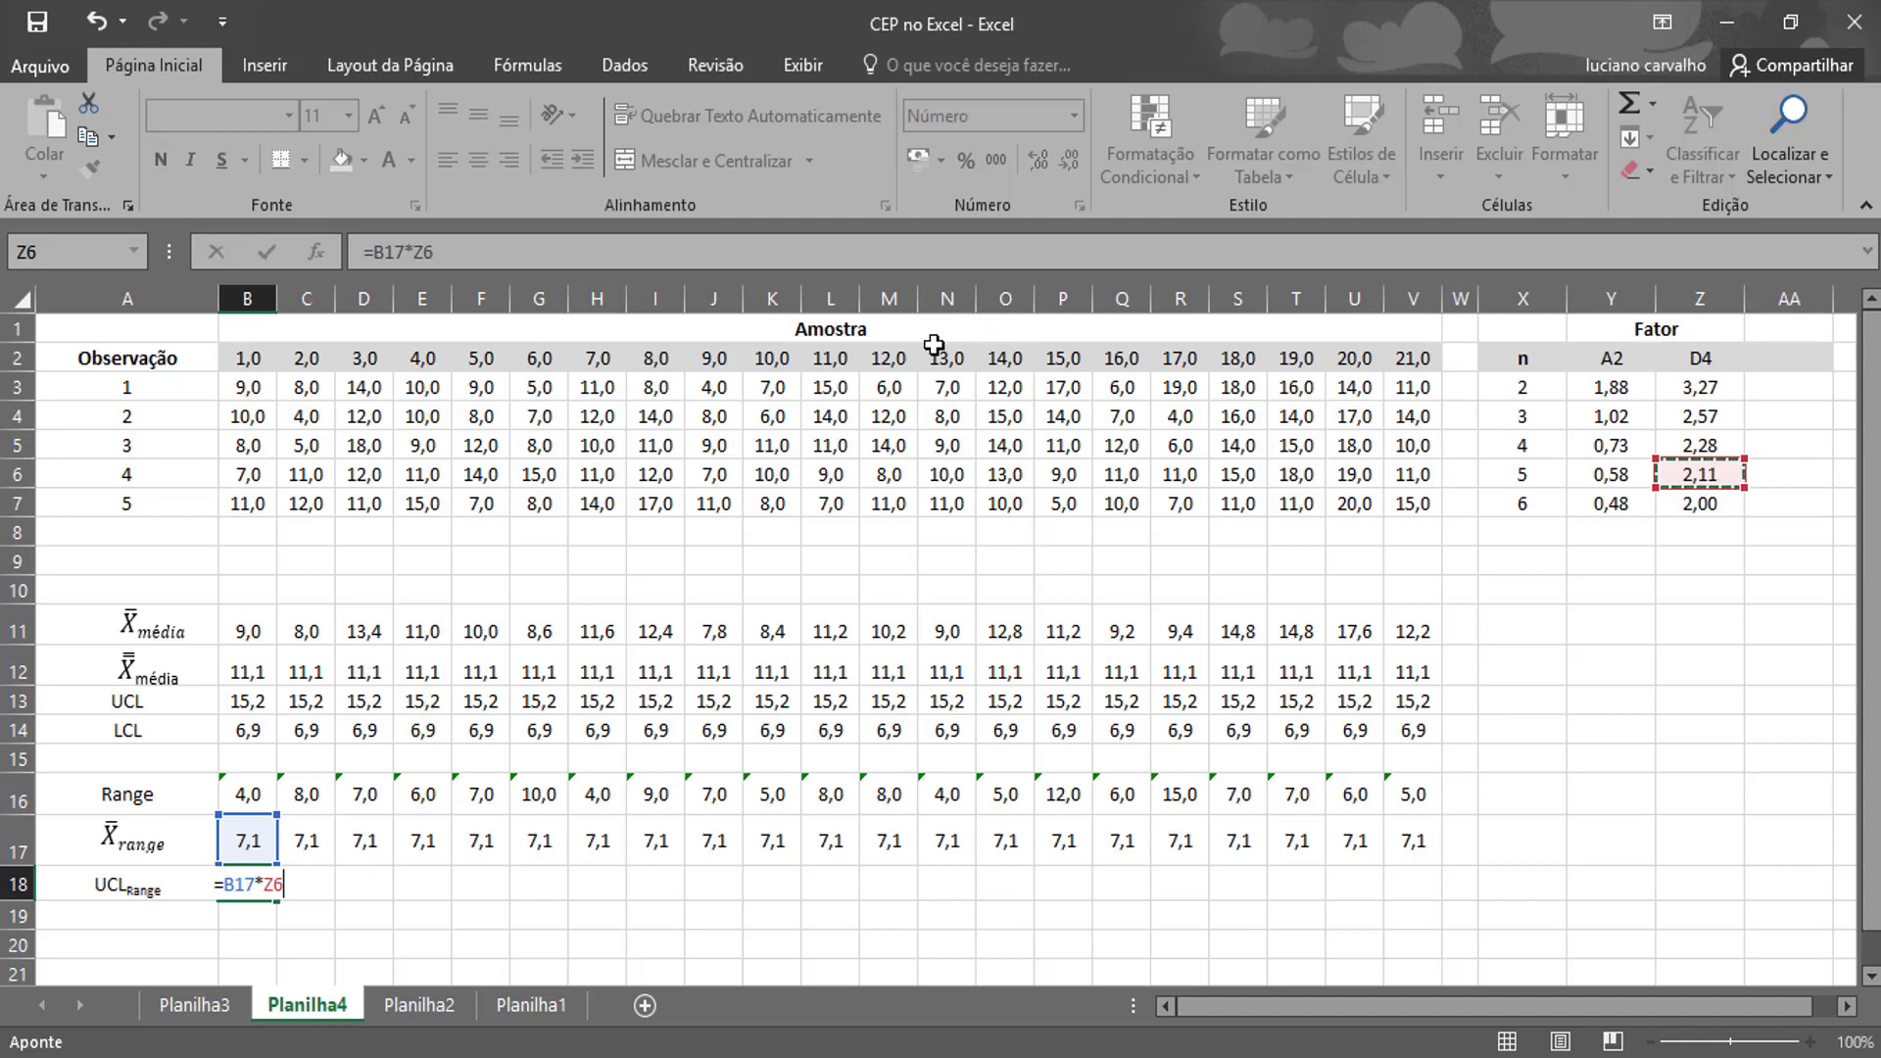
{"action": "mouse_move", "coordinate": [436, 252]}
{"action": "left_mouse_down"}
{"action": "mouse_move", "coordinate": [401, 253]}
{"action": "mouse_move", "coordinate": [435, 253]}
{"action": "left_mouse_up"}
{"action": "left_click", "coordinate": [383, 255]}
{"action": "key", "text": "F4"}
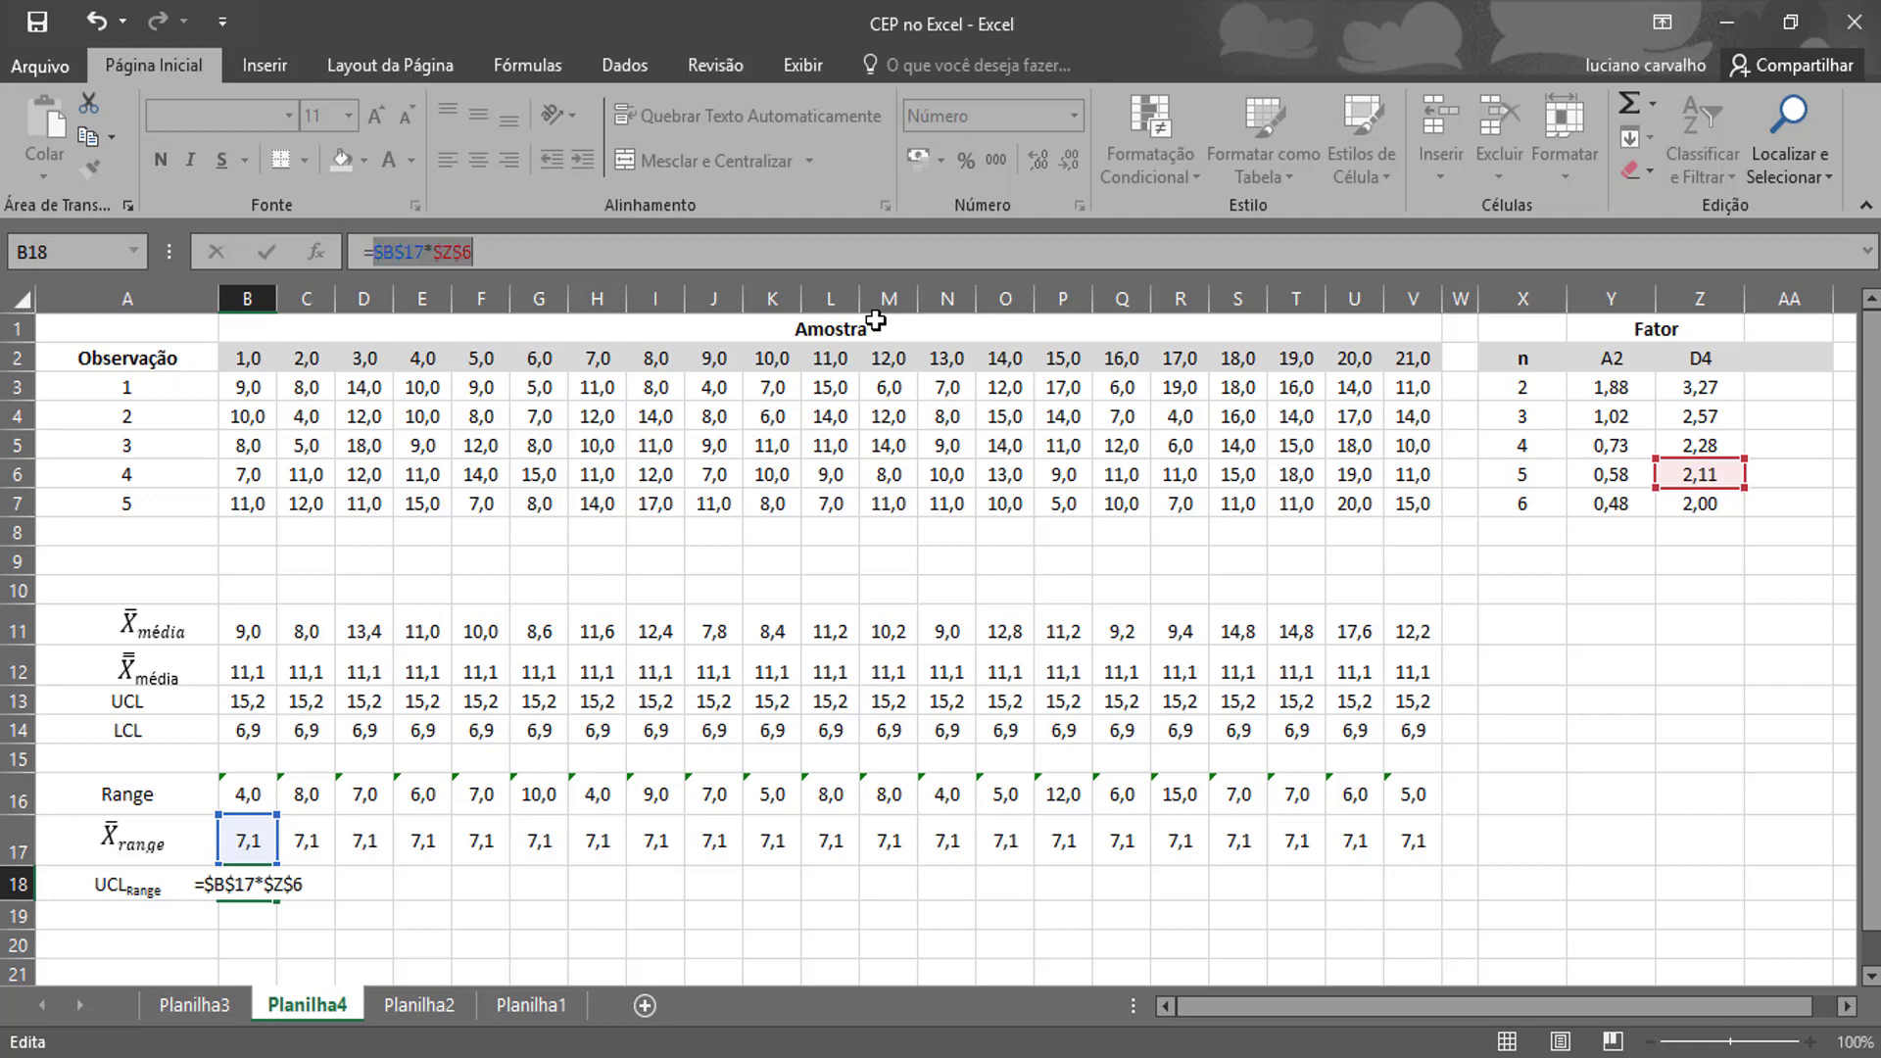
{"action": "key", "text": "Return"}
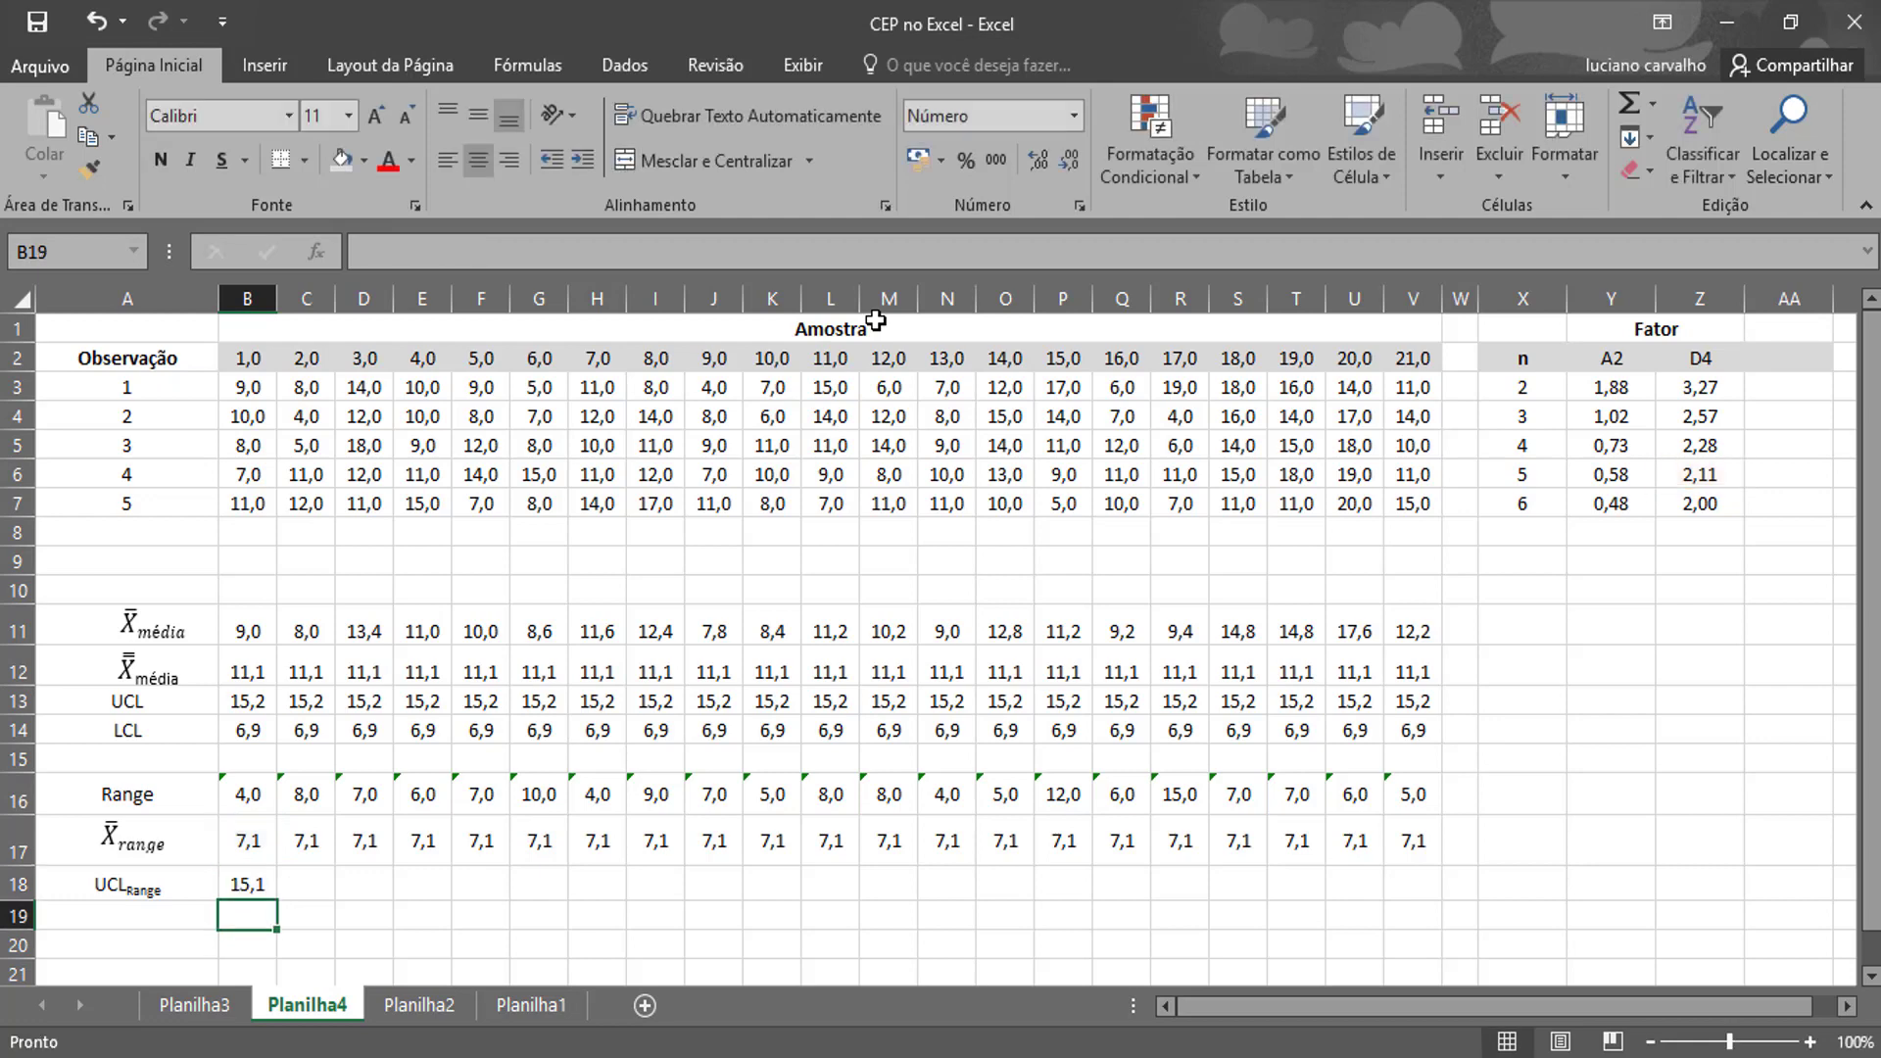
{"action": "left_click", "coordinate": [246, 890]}
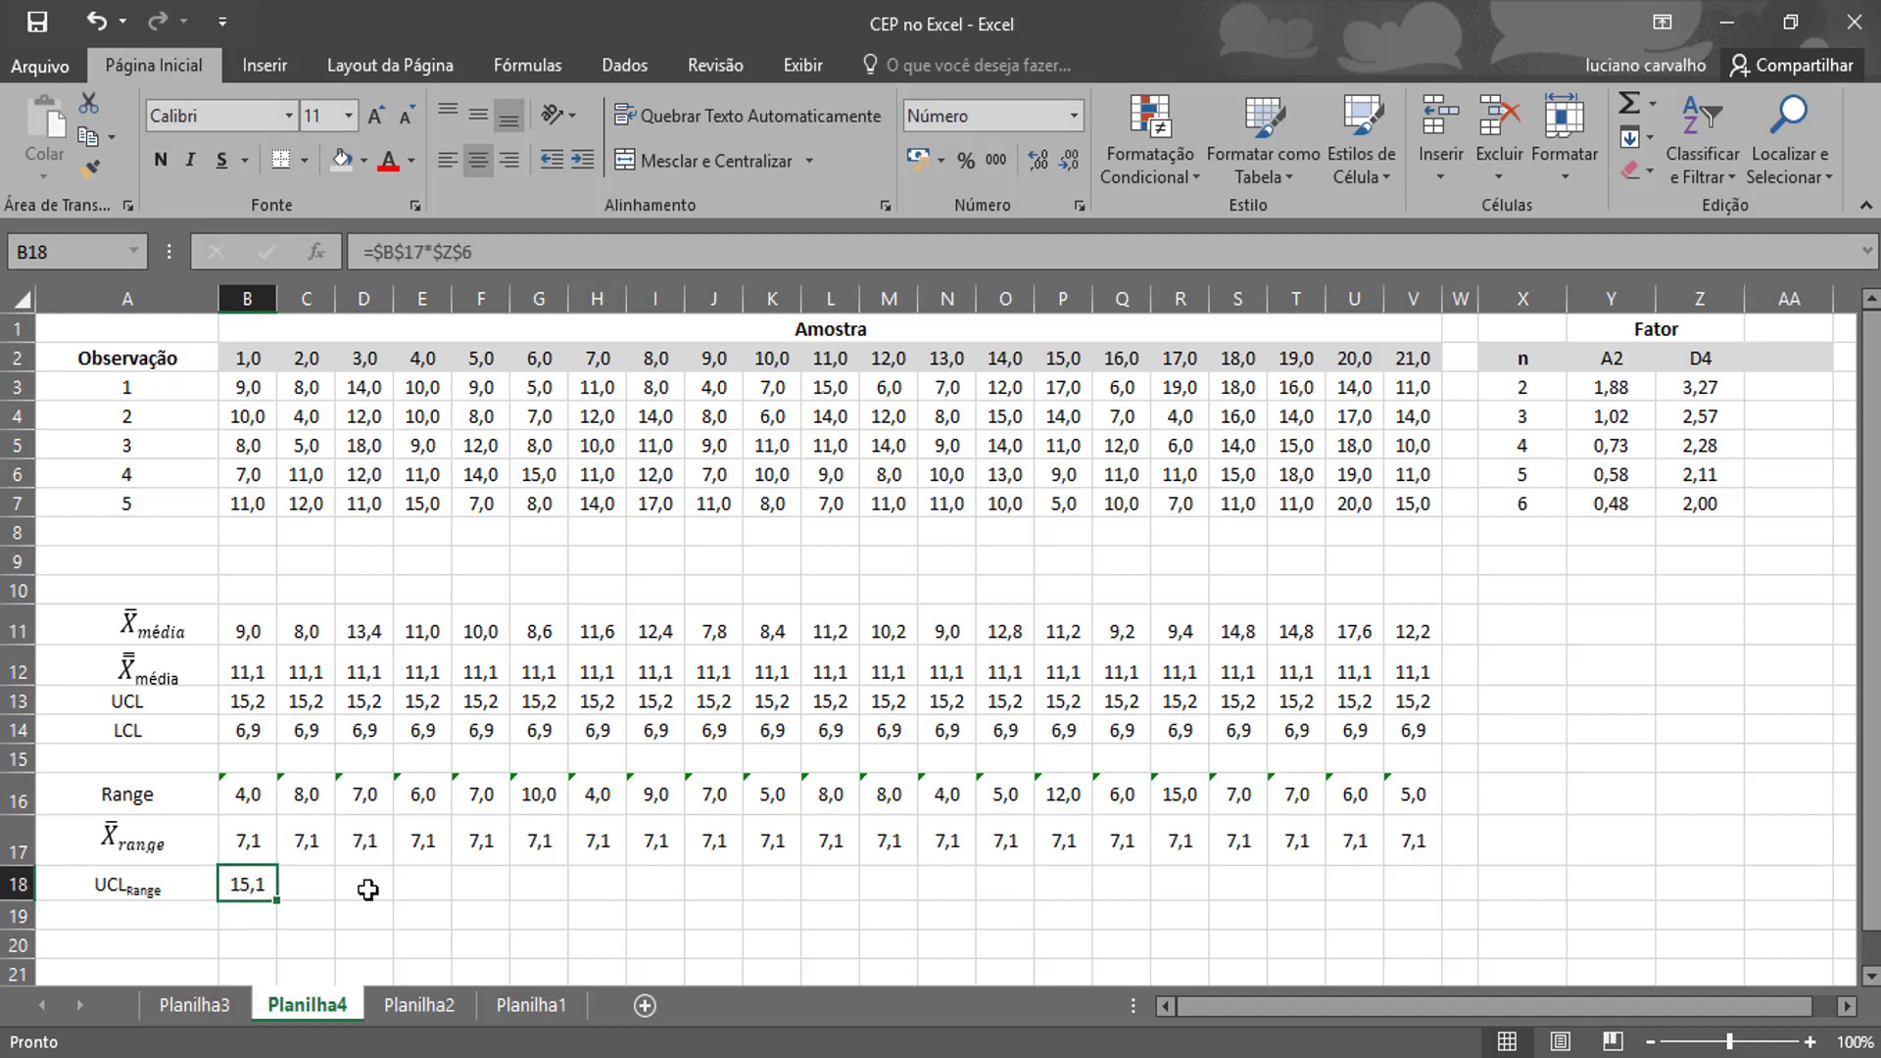
{"action": "left_click_drag", "start_coordinate": [278, 902], "coordinate": [1422, 887]}
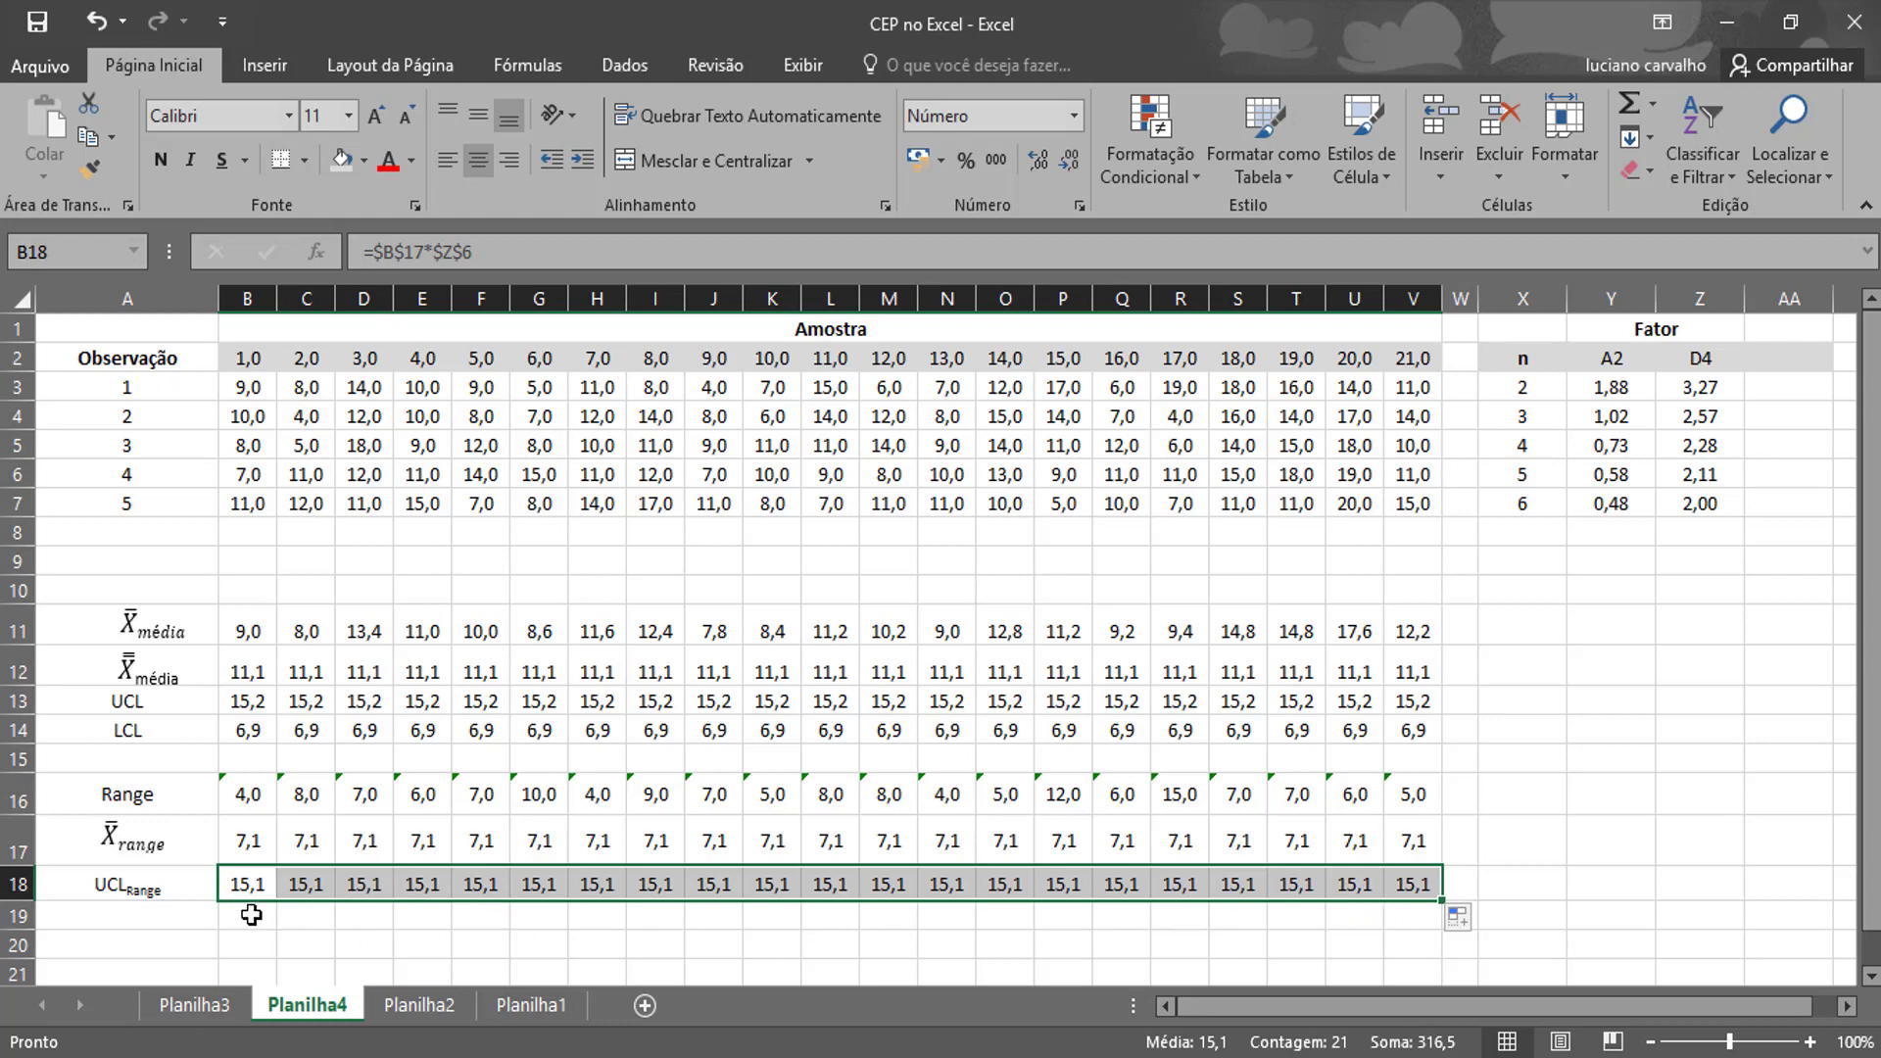
Enter 0 in B19, below the range UCL row, and copy it across through V19.
{"action": "left_click", "coordinate": [252, 914]}
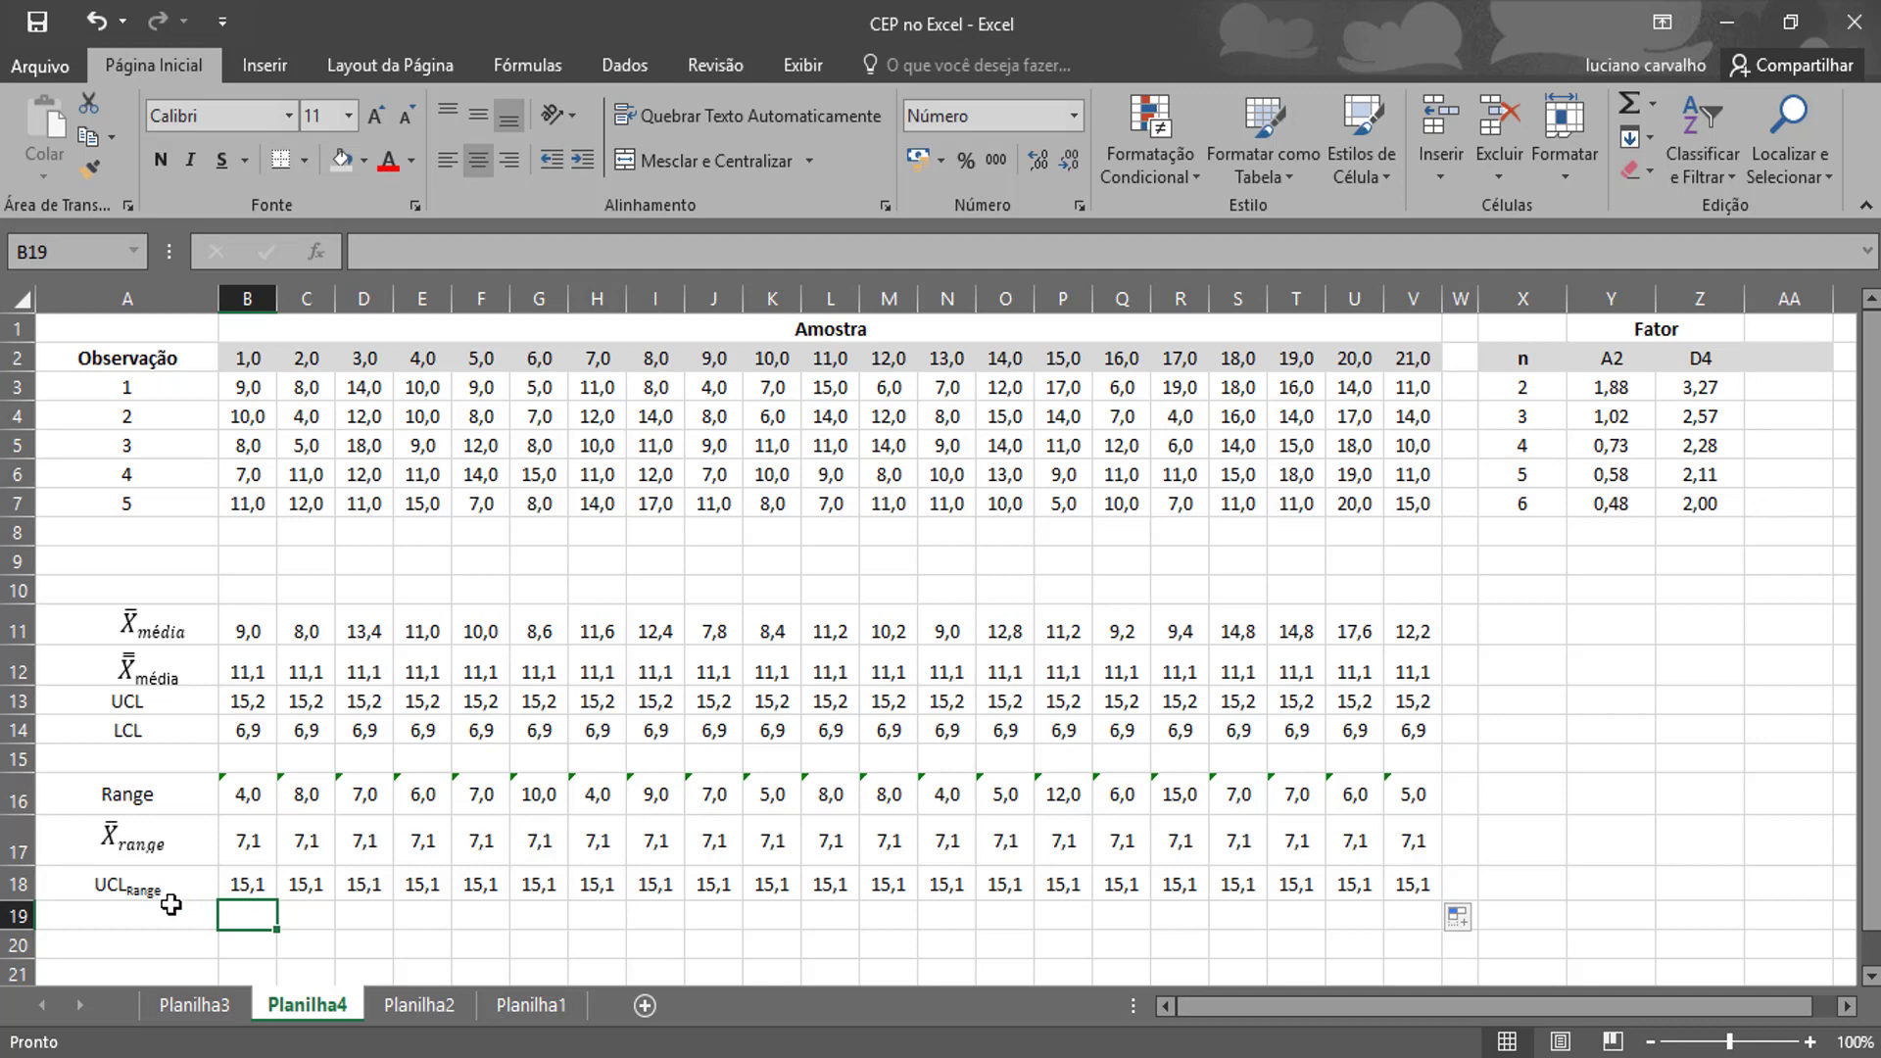
{"action": "key", "text": "BackSpace"}
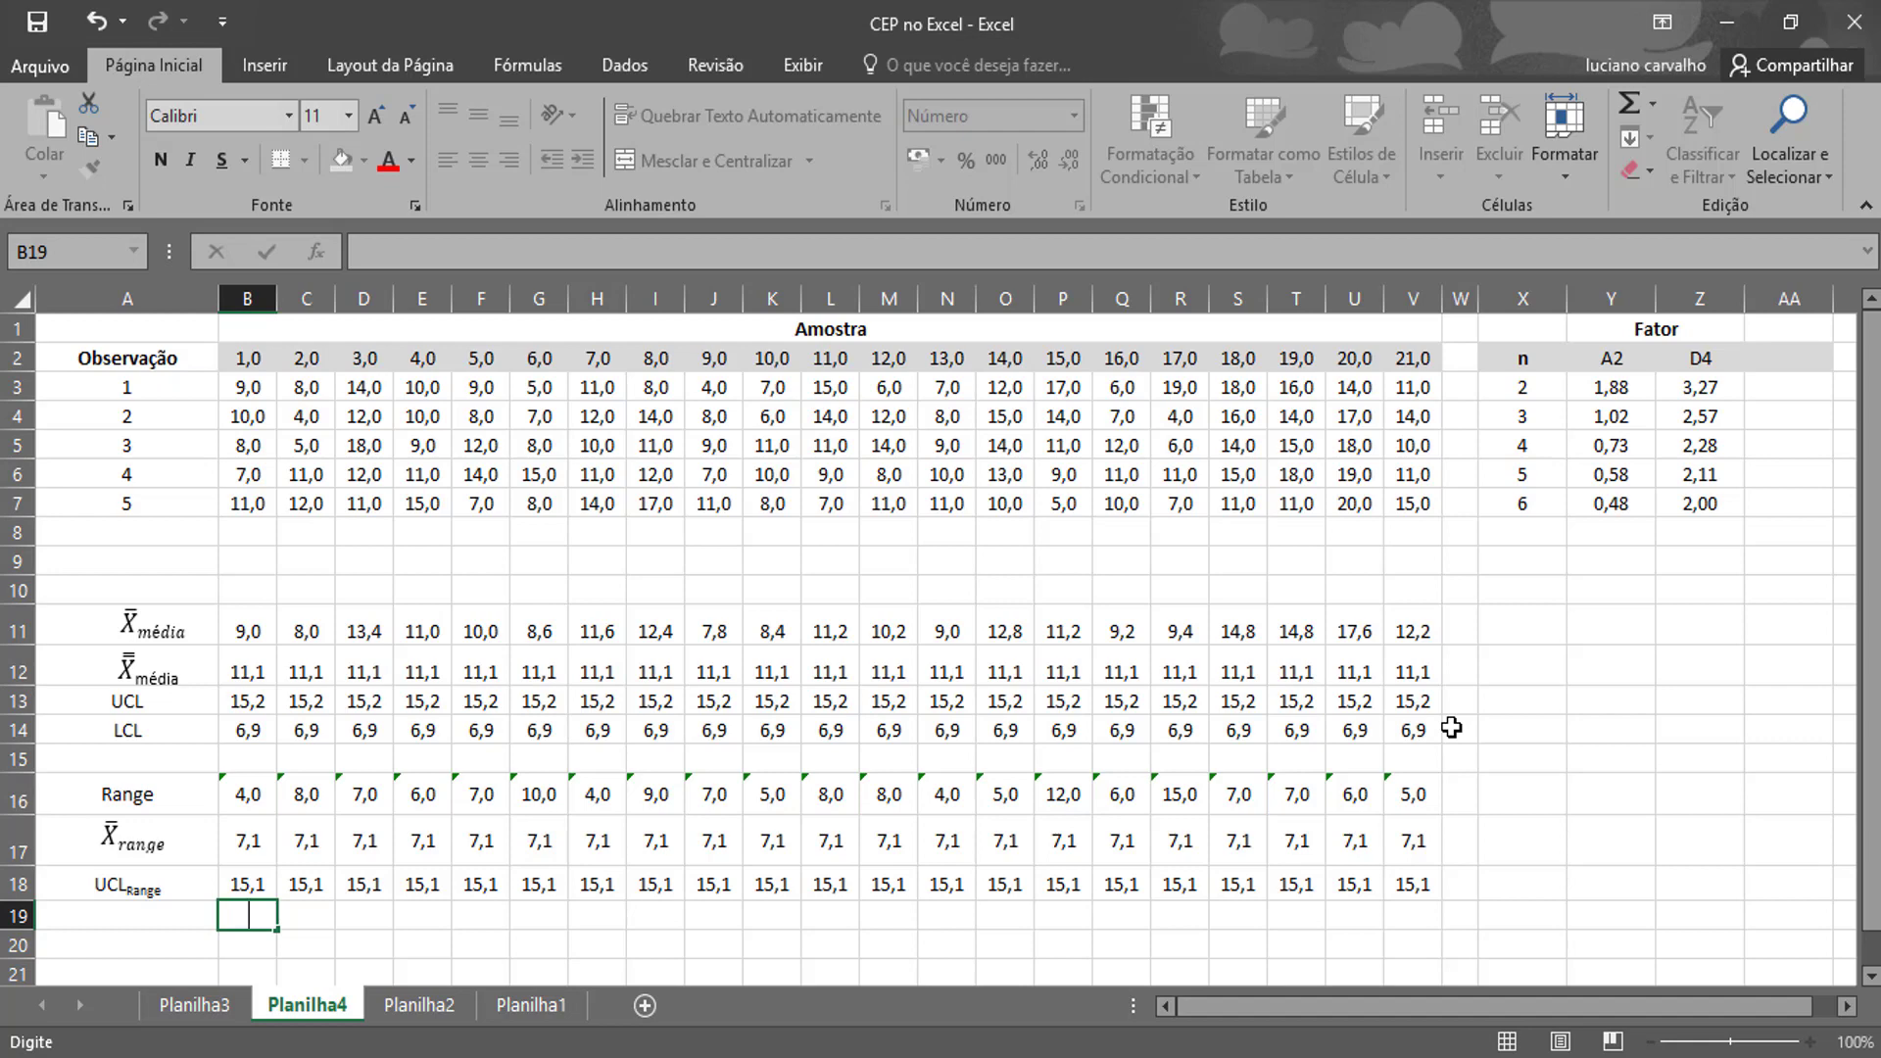
{"action": "type", "text": "0"}
{"action": "key", "text": "Tab"}
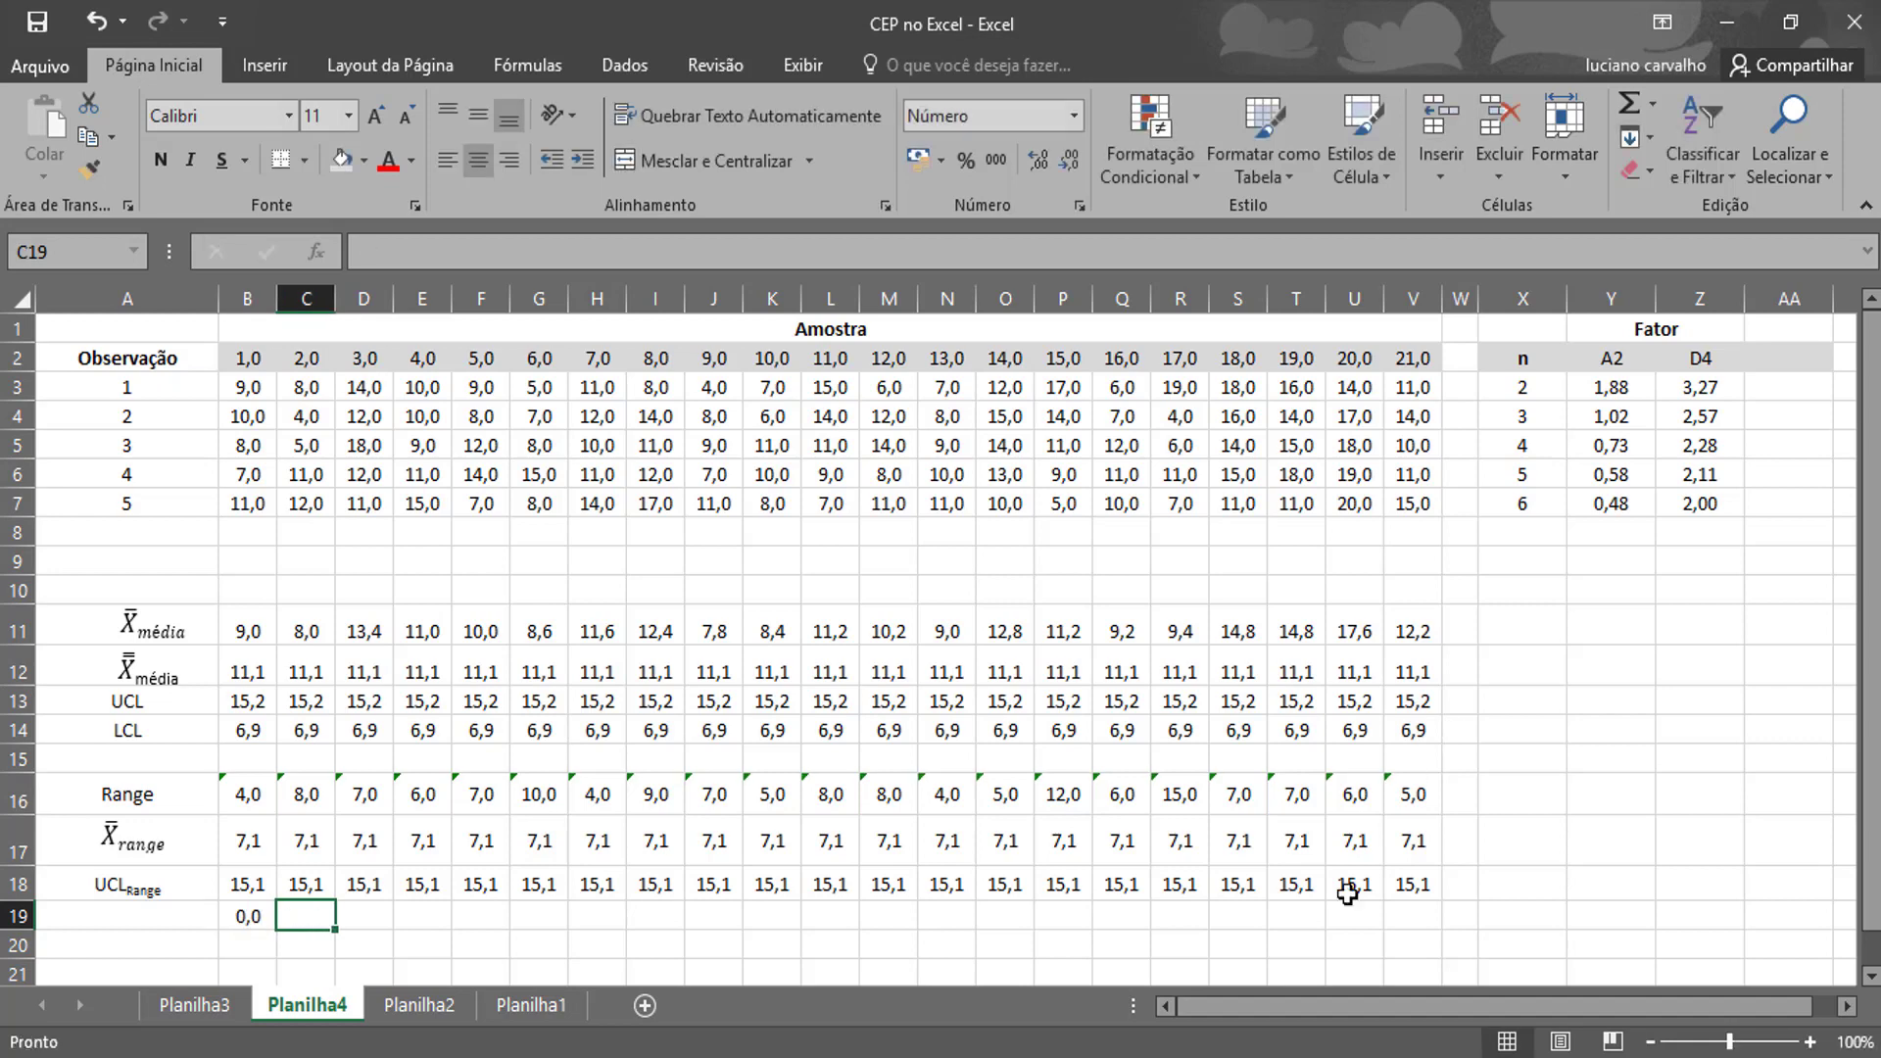
{"action": "left_click", "coordinate": [227, 915]}
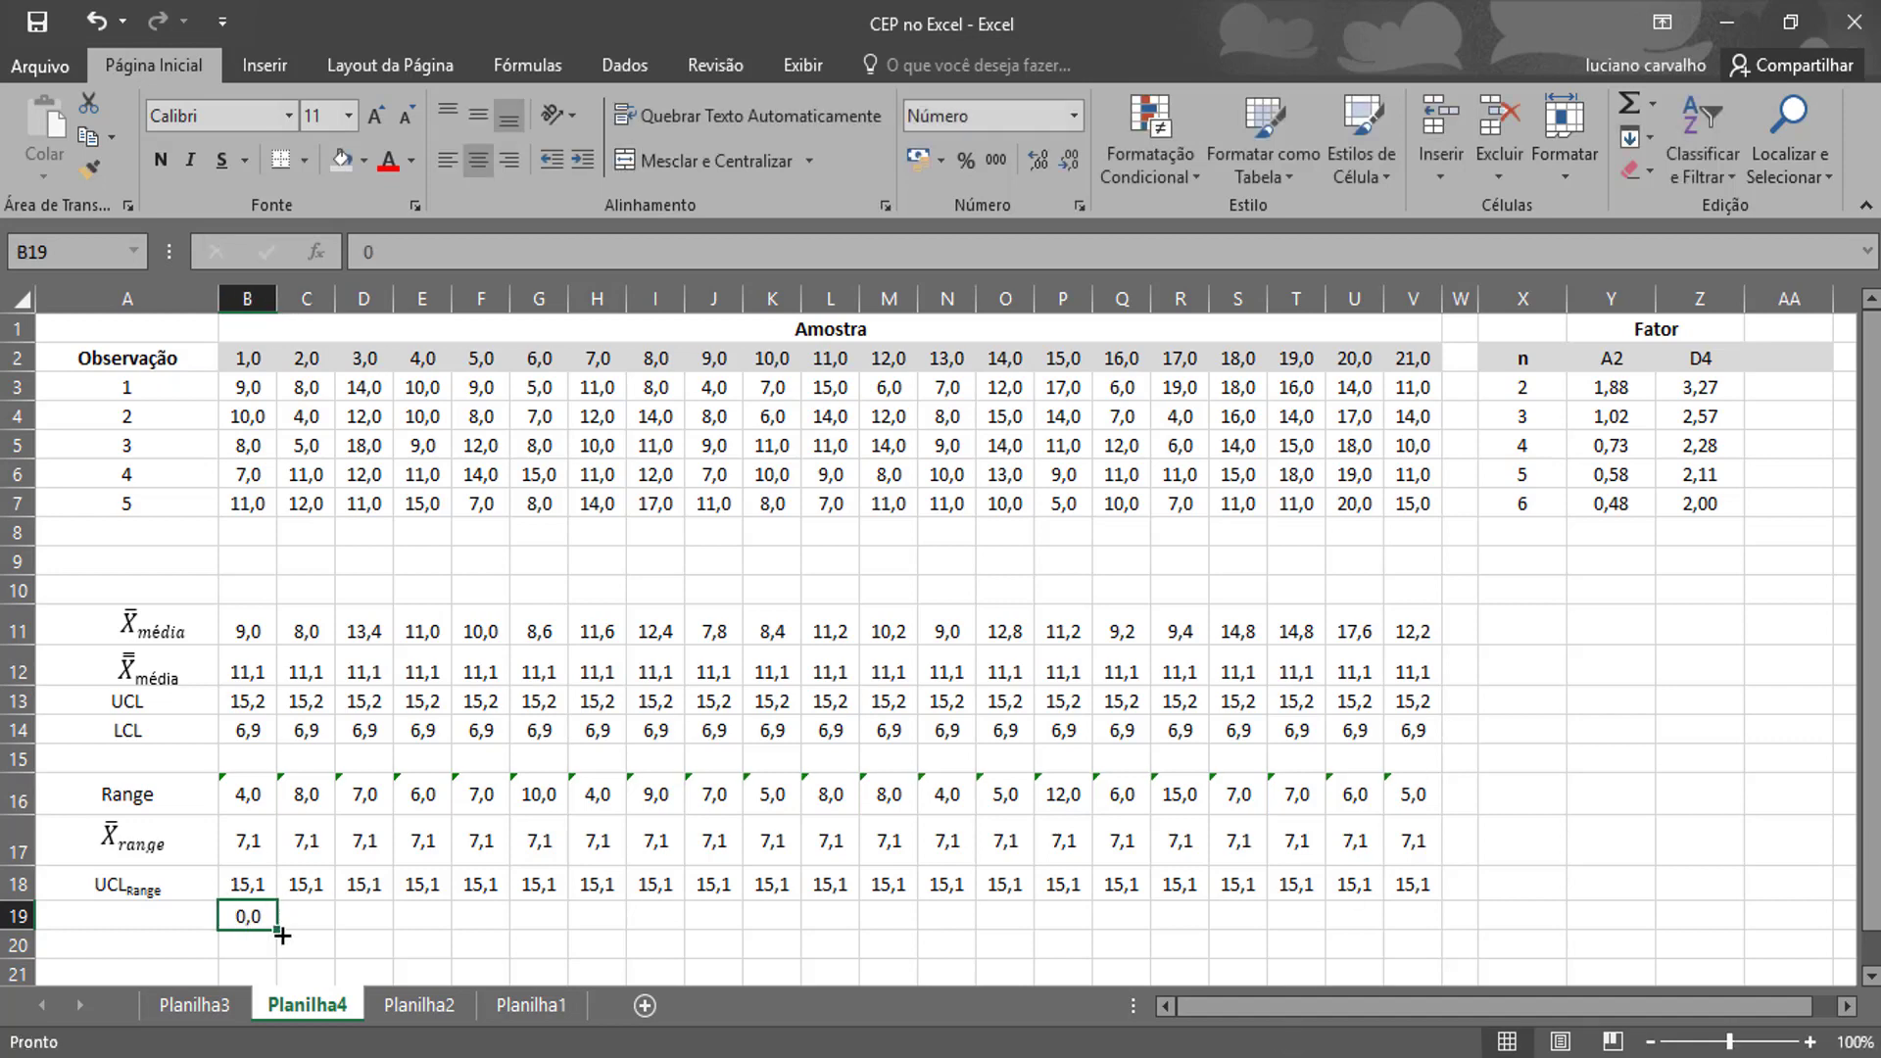
{"action": "left_click_drag", "start_coordinate": [283, 935], "coordinate": [1438, 913]}
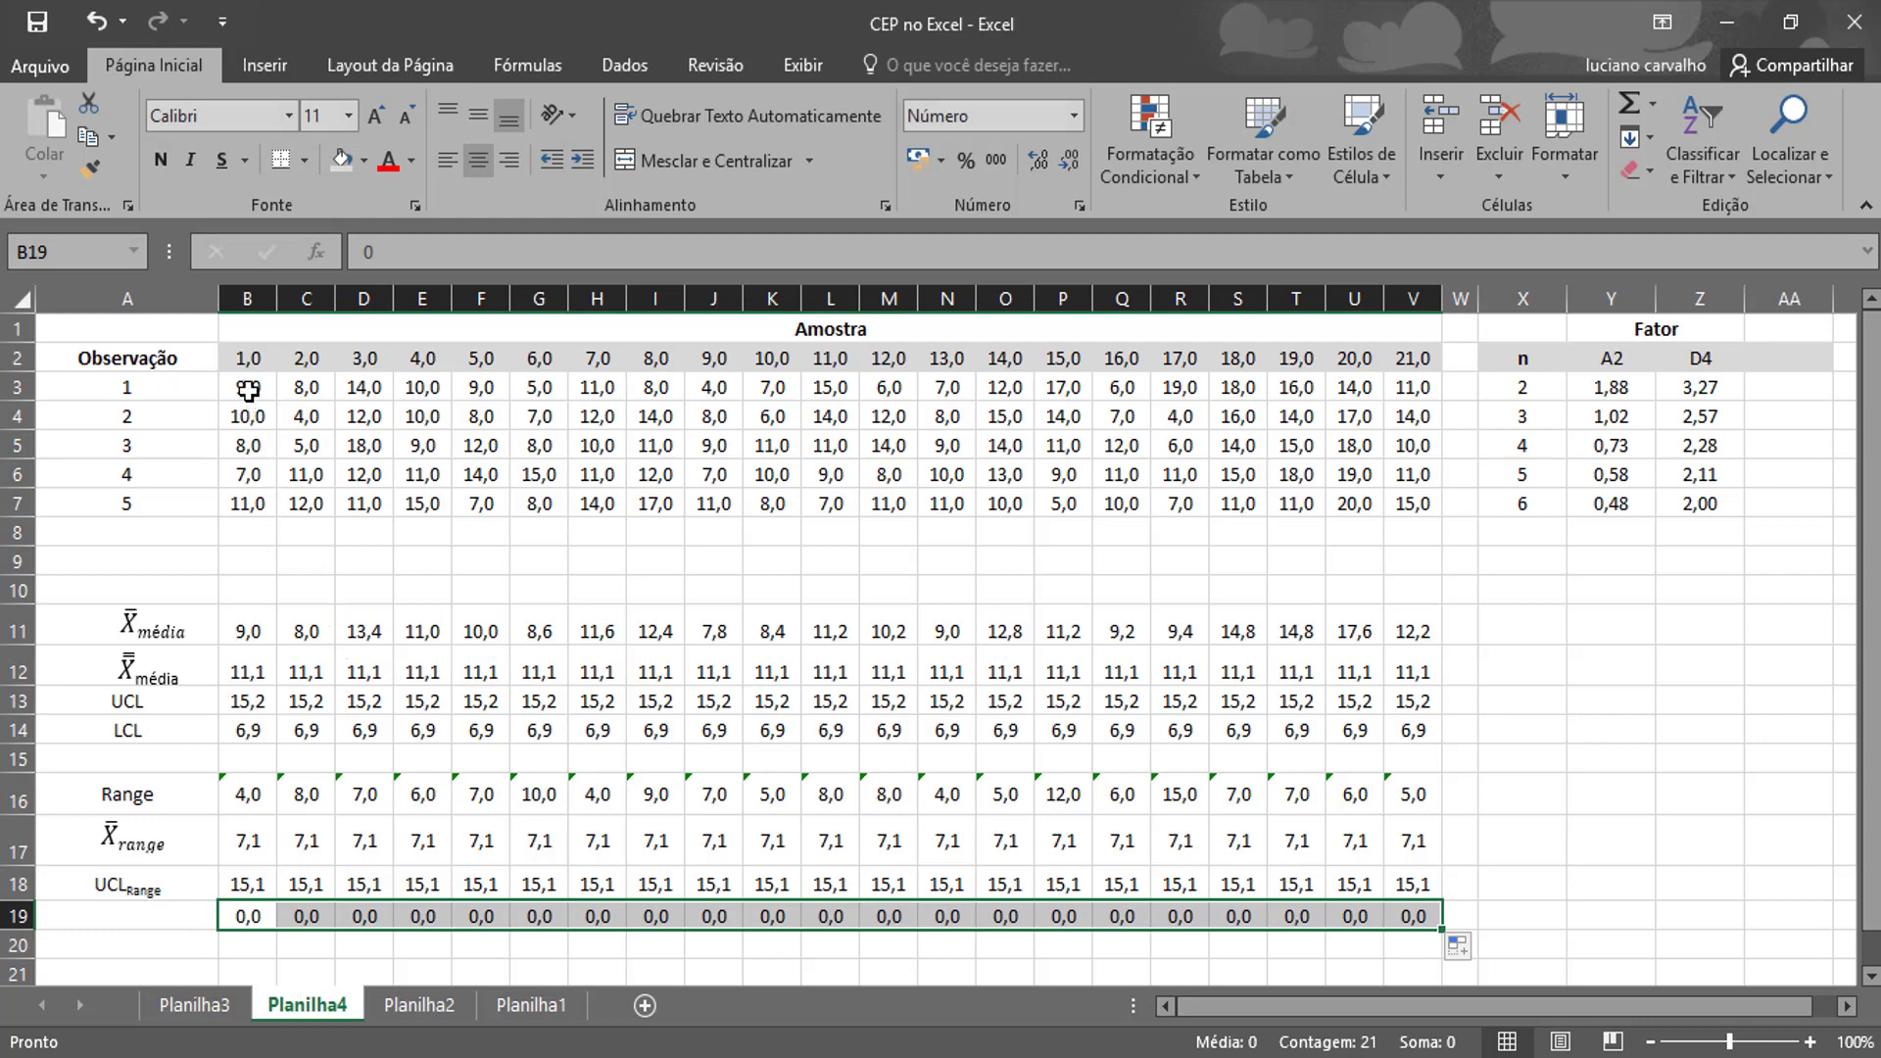
Fill the sample observations in B3:V7 with a light gold background colour.
{"action": "left_click_drag", "start_coordinate": [248, 391], "coordinate": [1403, 502]}
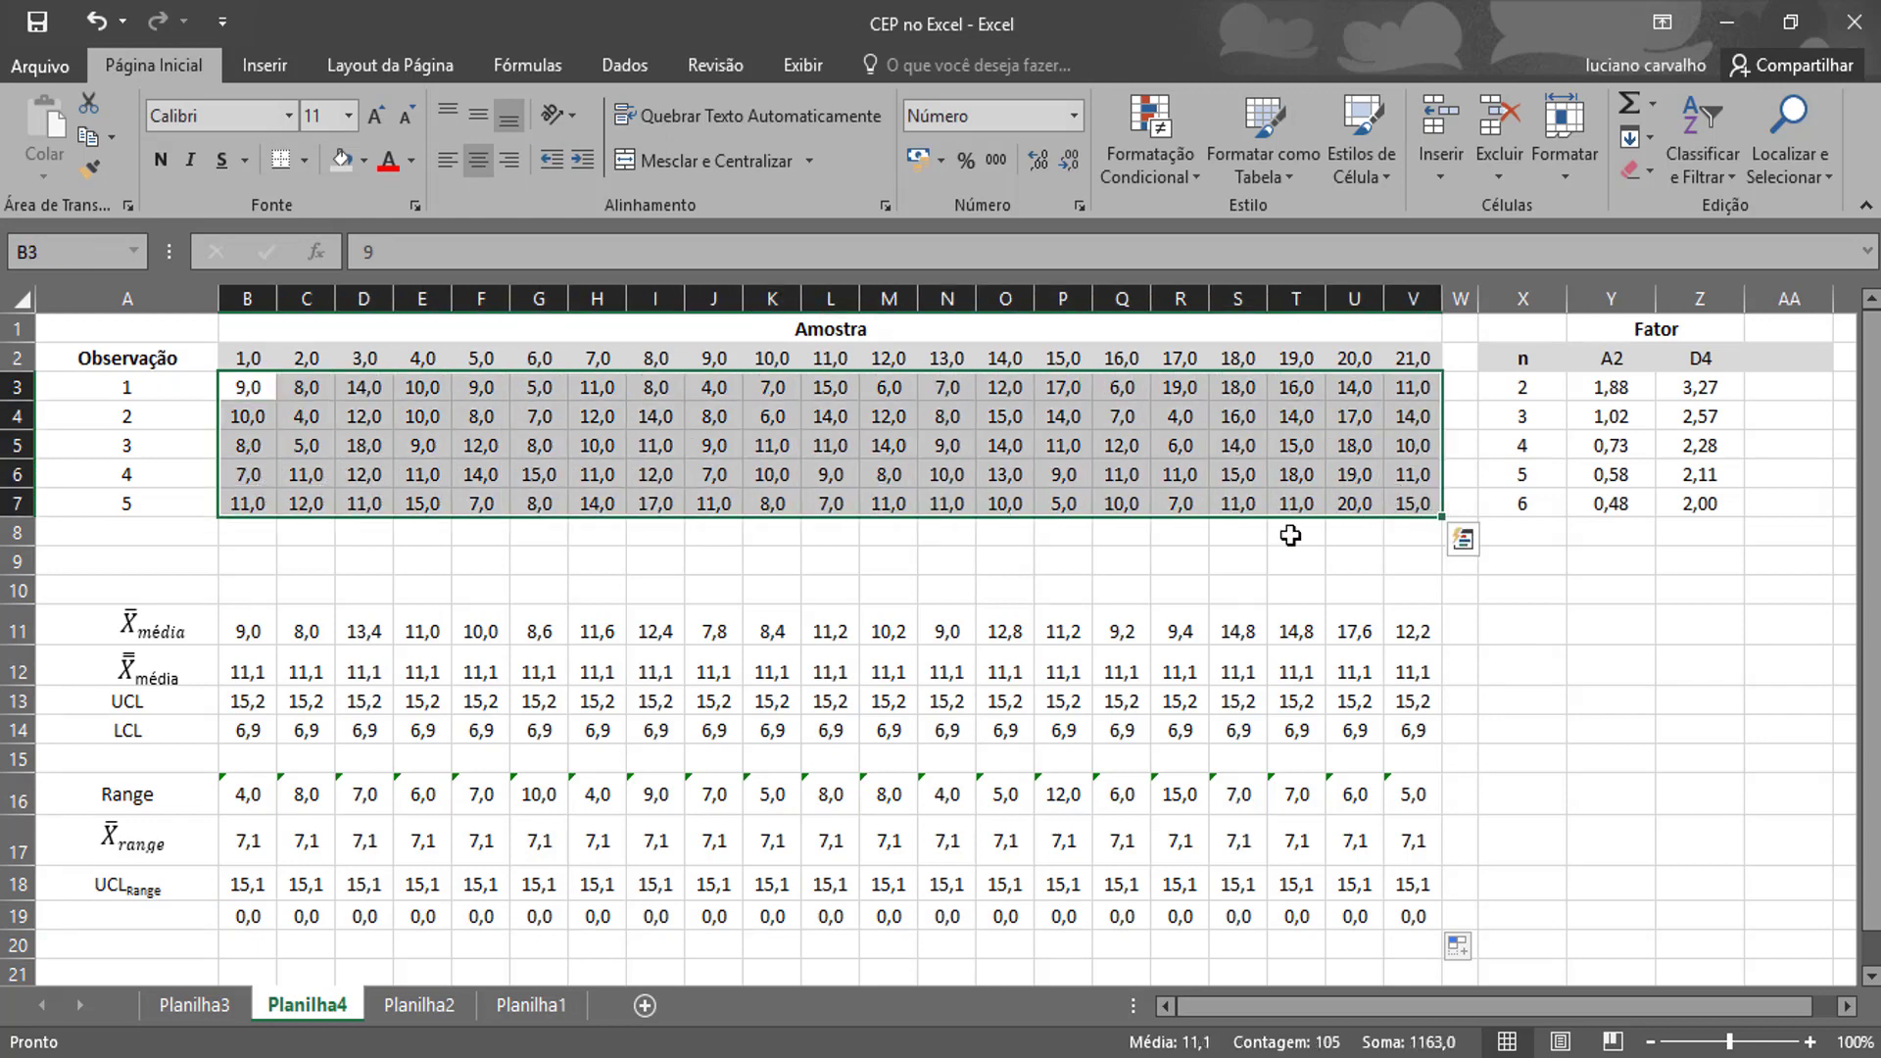
{"action": "left_click", "coordinate": [365, 160]}
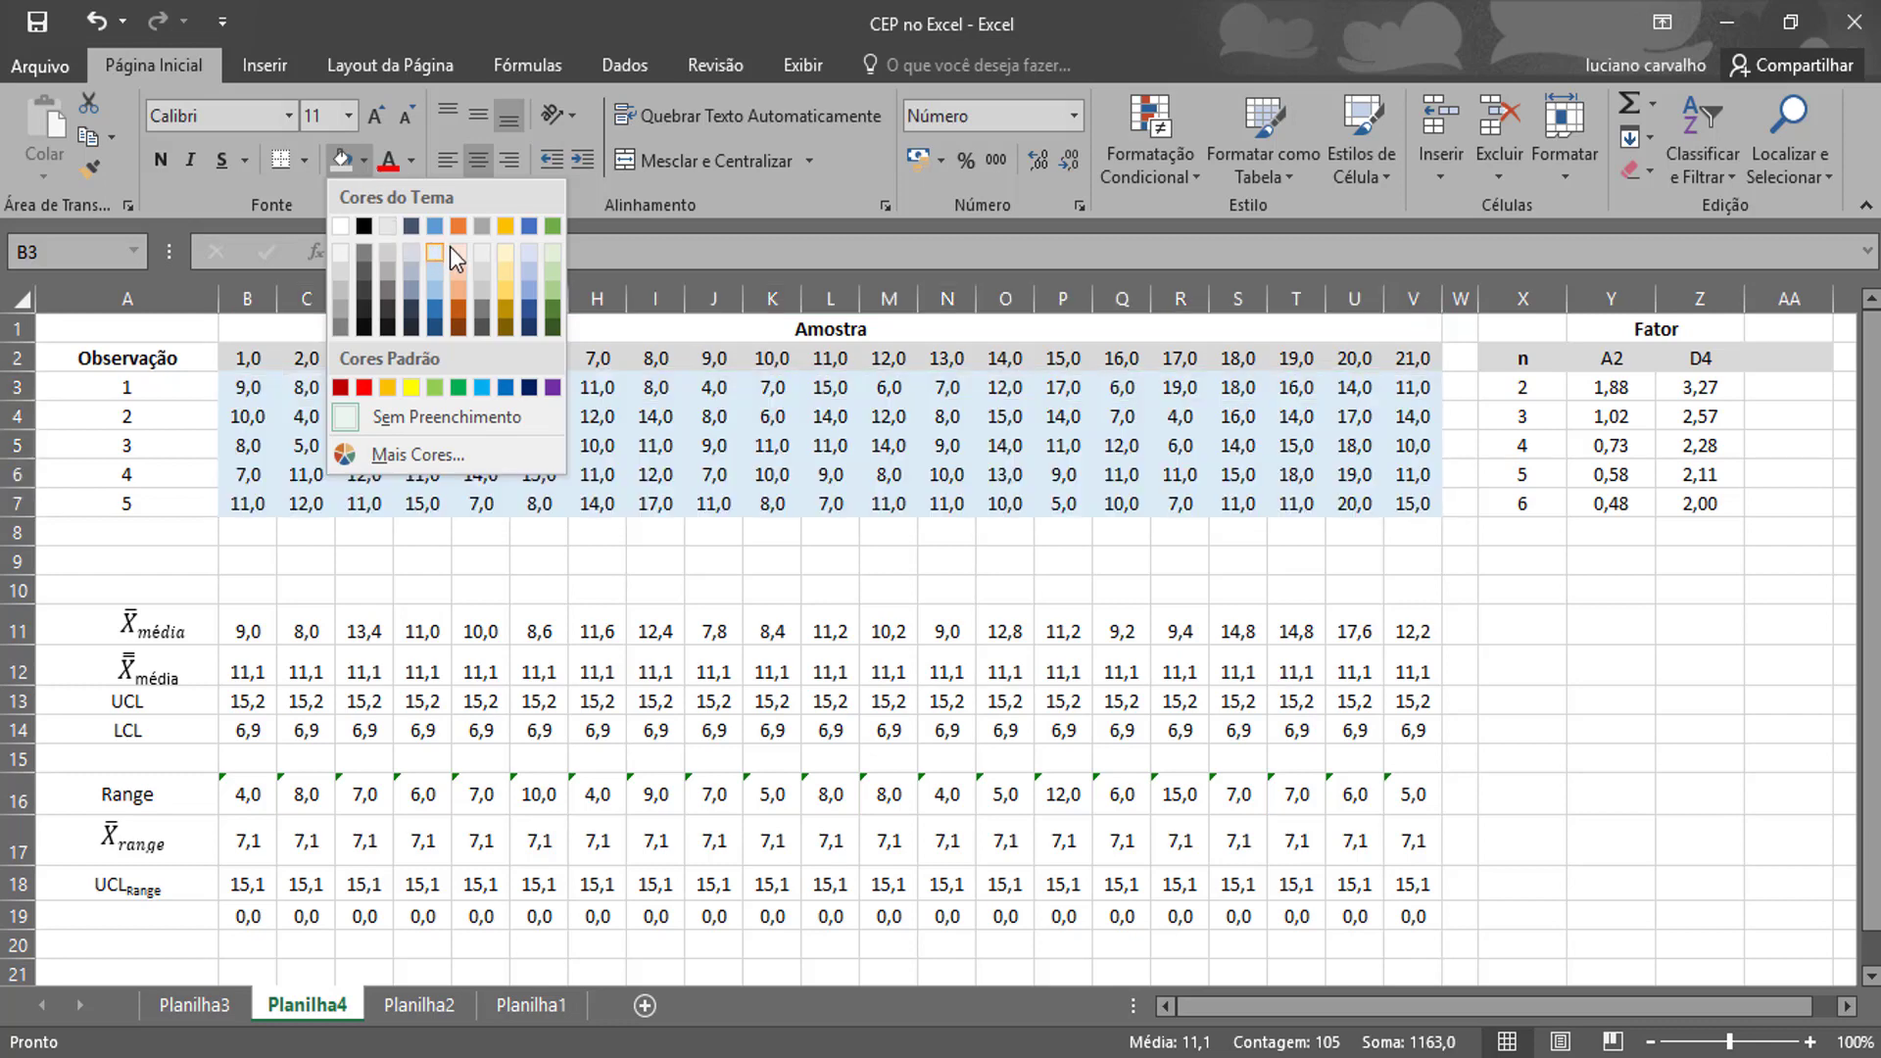
{"action": "left_click", "coordinate": [503, 274]}
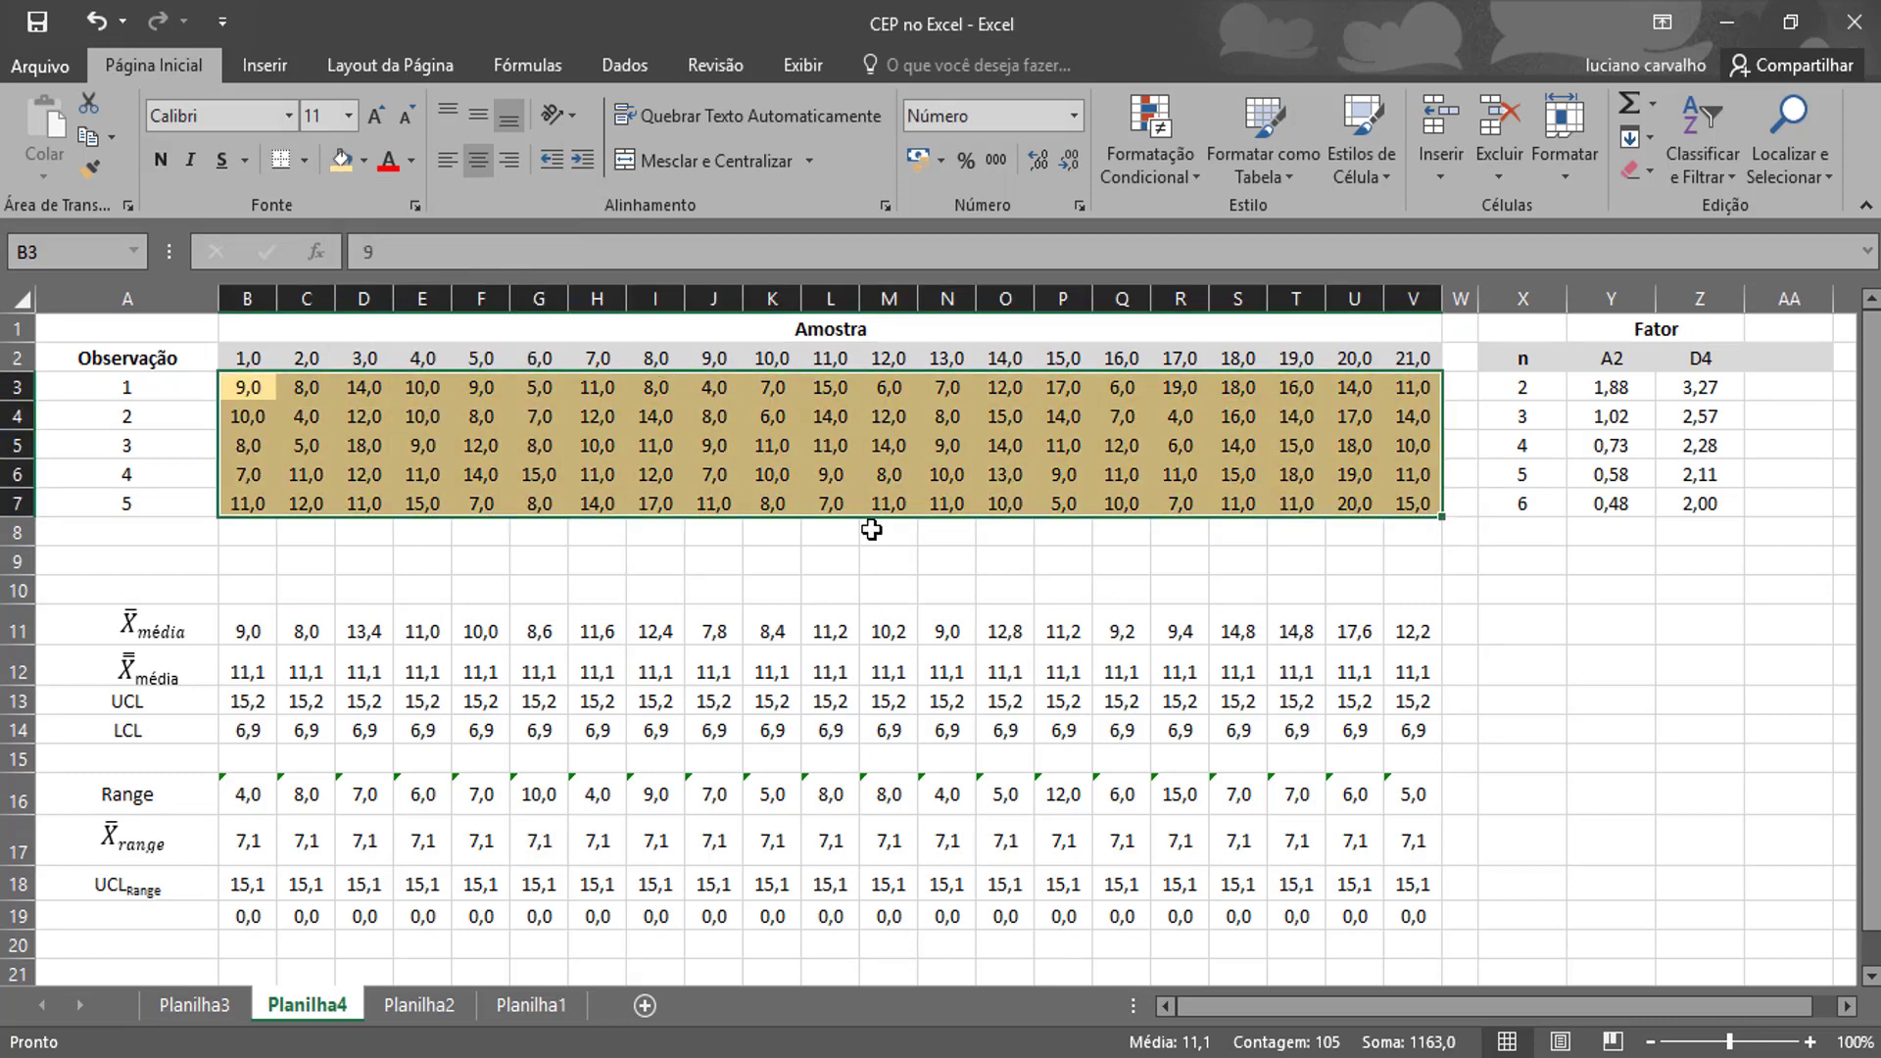
{"action": "left_click", "coordinate": [1497, 662]}
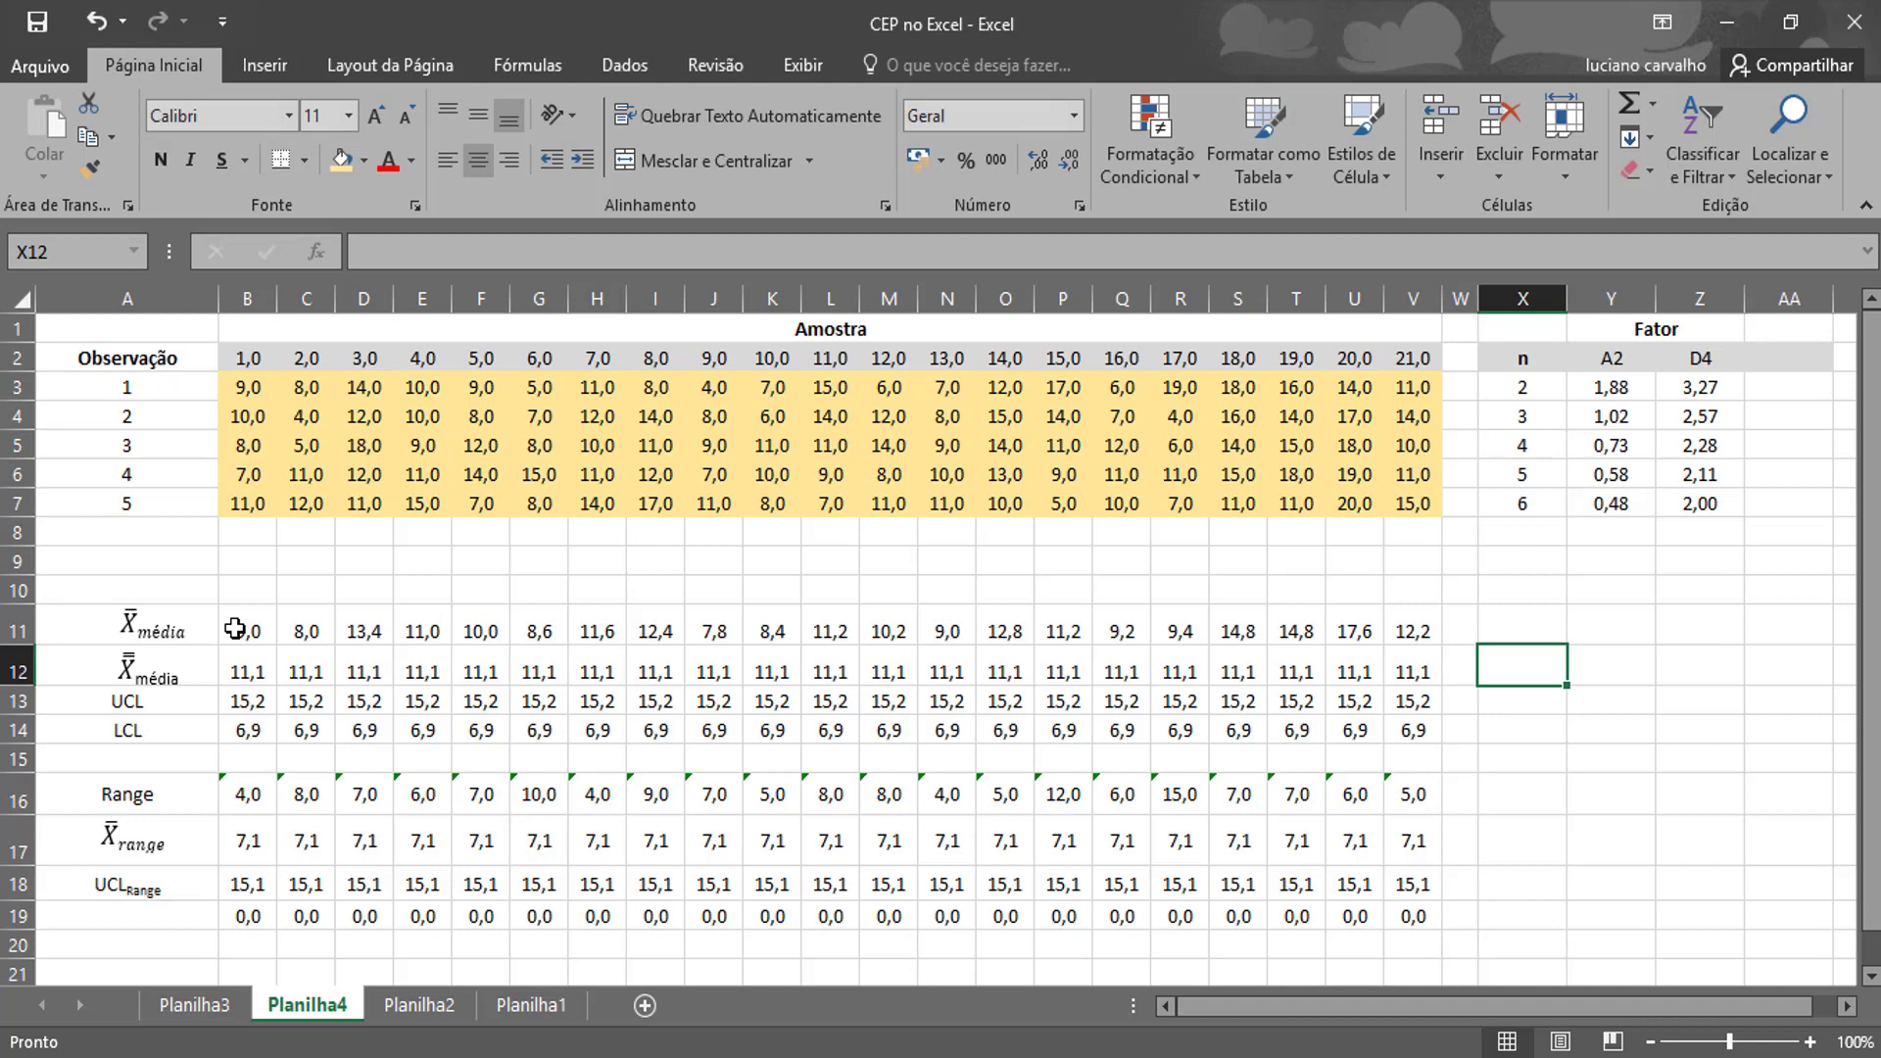
Insert a 2D line chart with markers from the sample means, grand mean, UCL and LCL in B11:V14.
{"action": "left_click_drag", "start_coordinate": [235, 628], "coordinate": [1416, 730]}
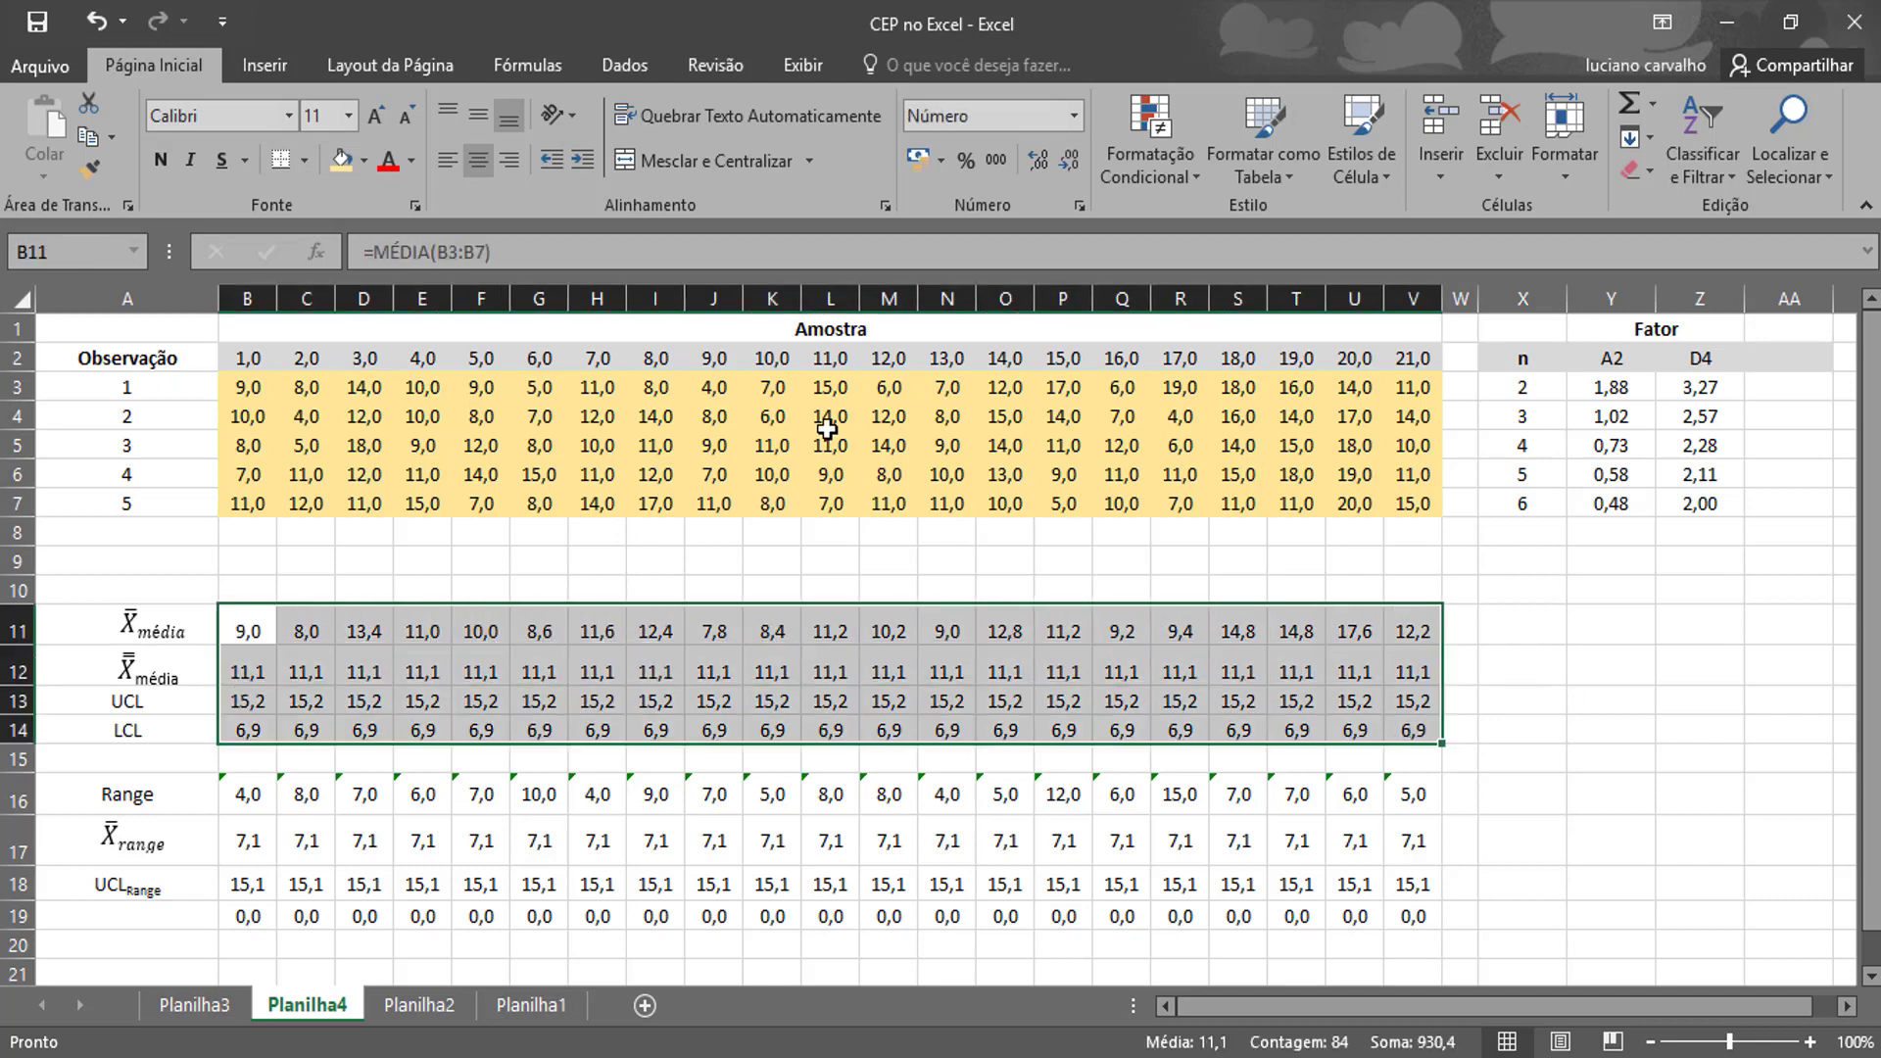
{"action": "left_click", "coordinate": [265, 66]}
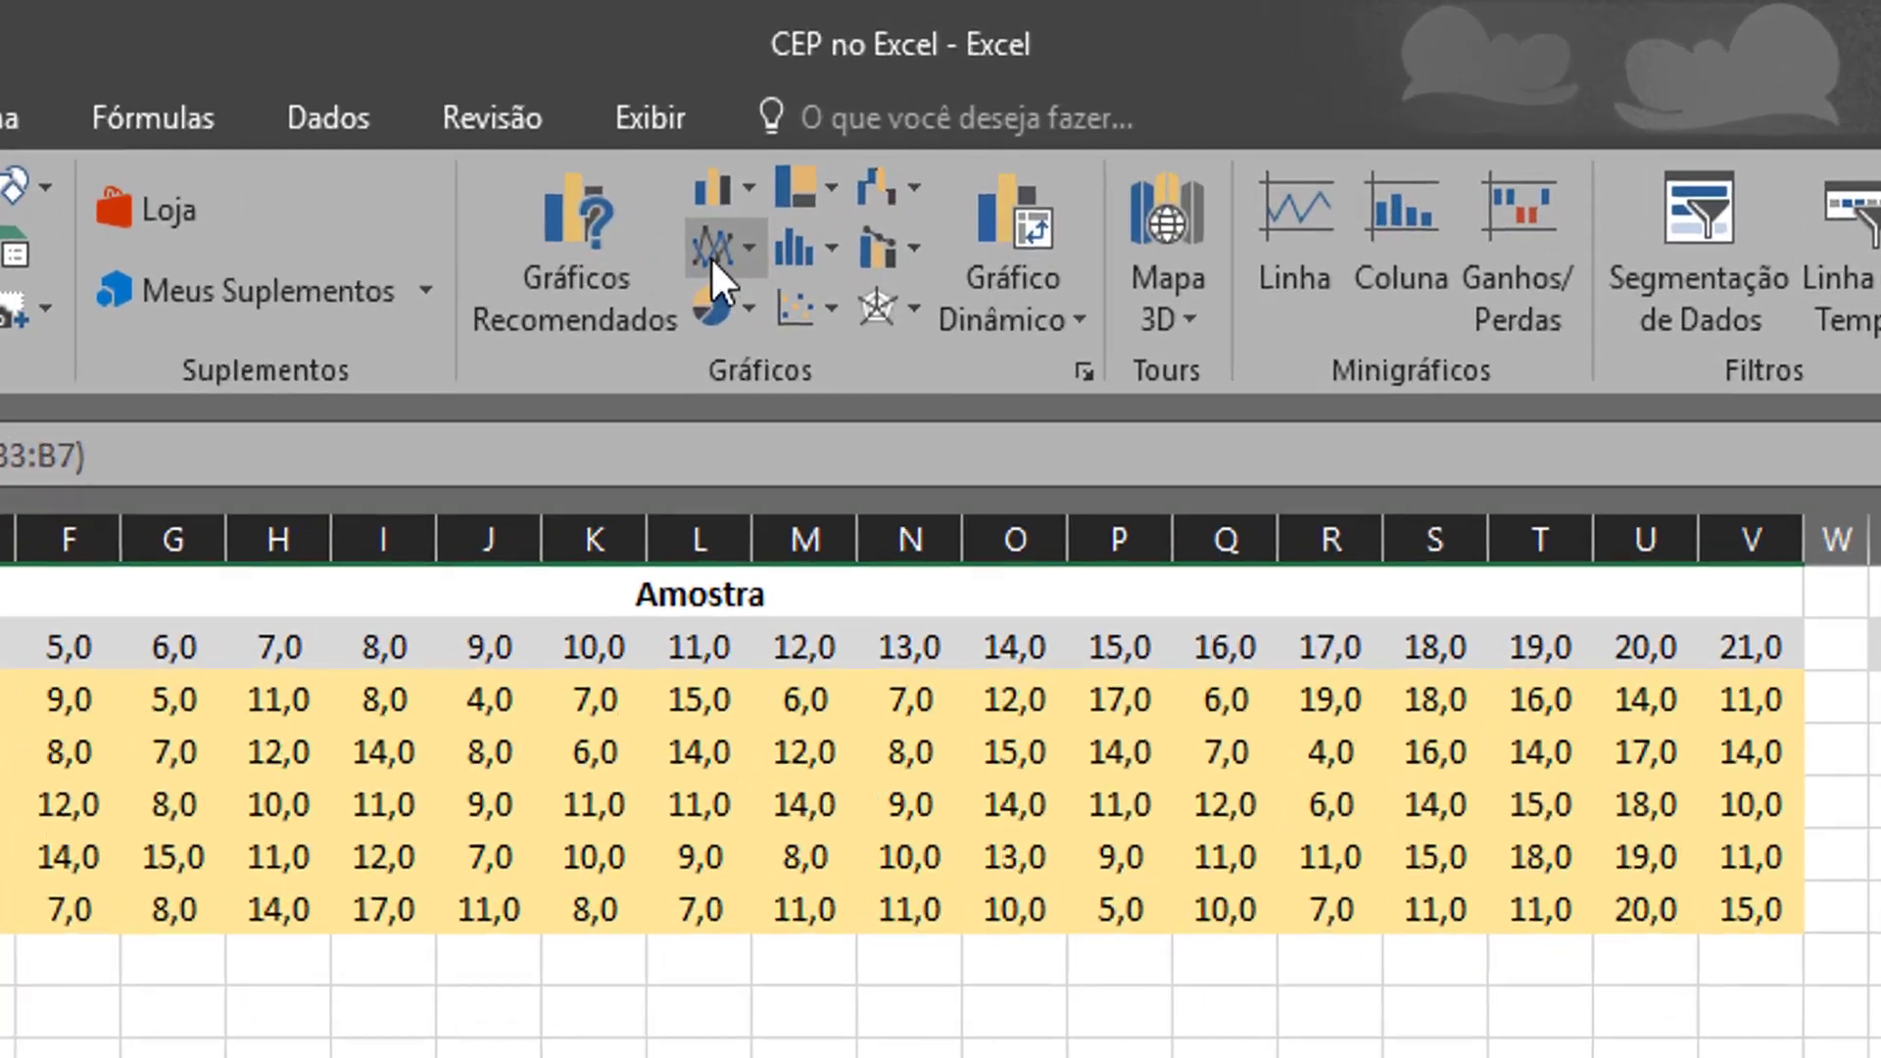
{"action": "left_click", "coordinate": [838, 138]}
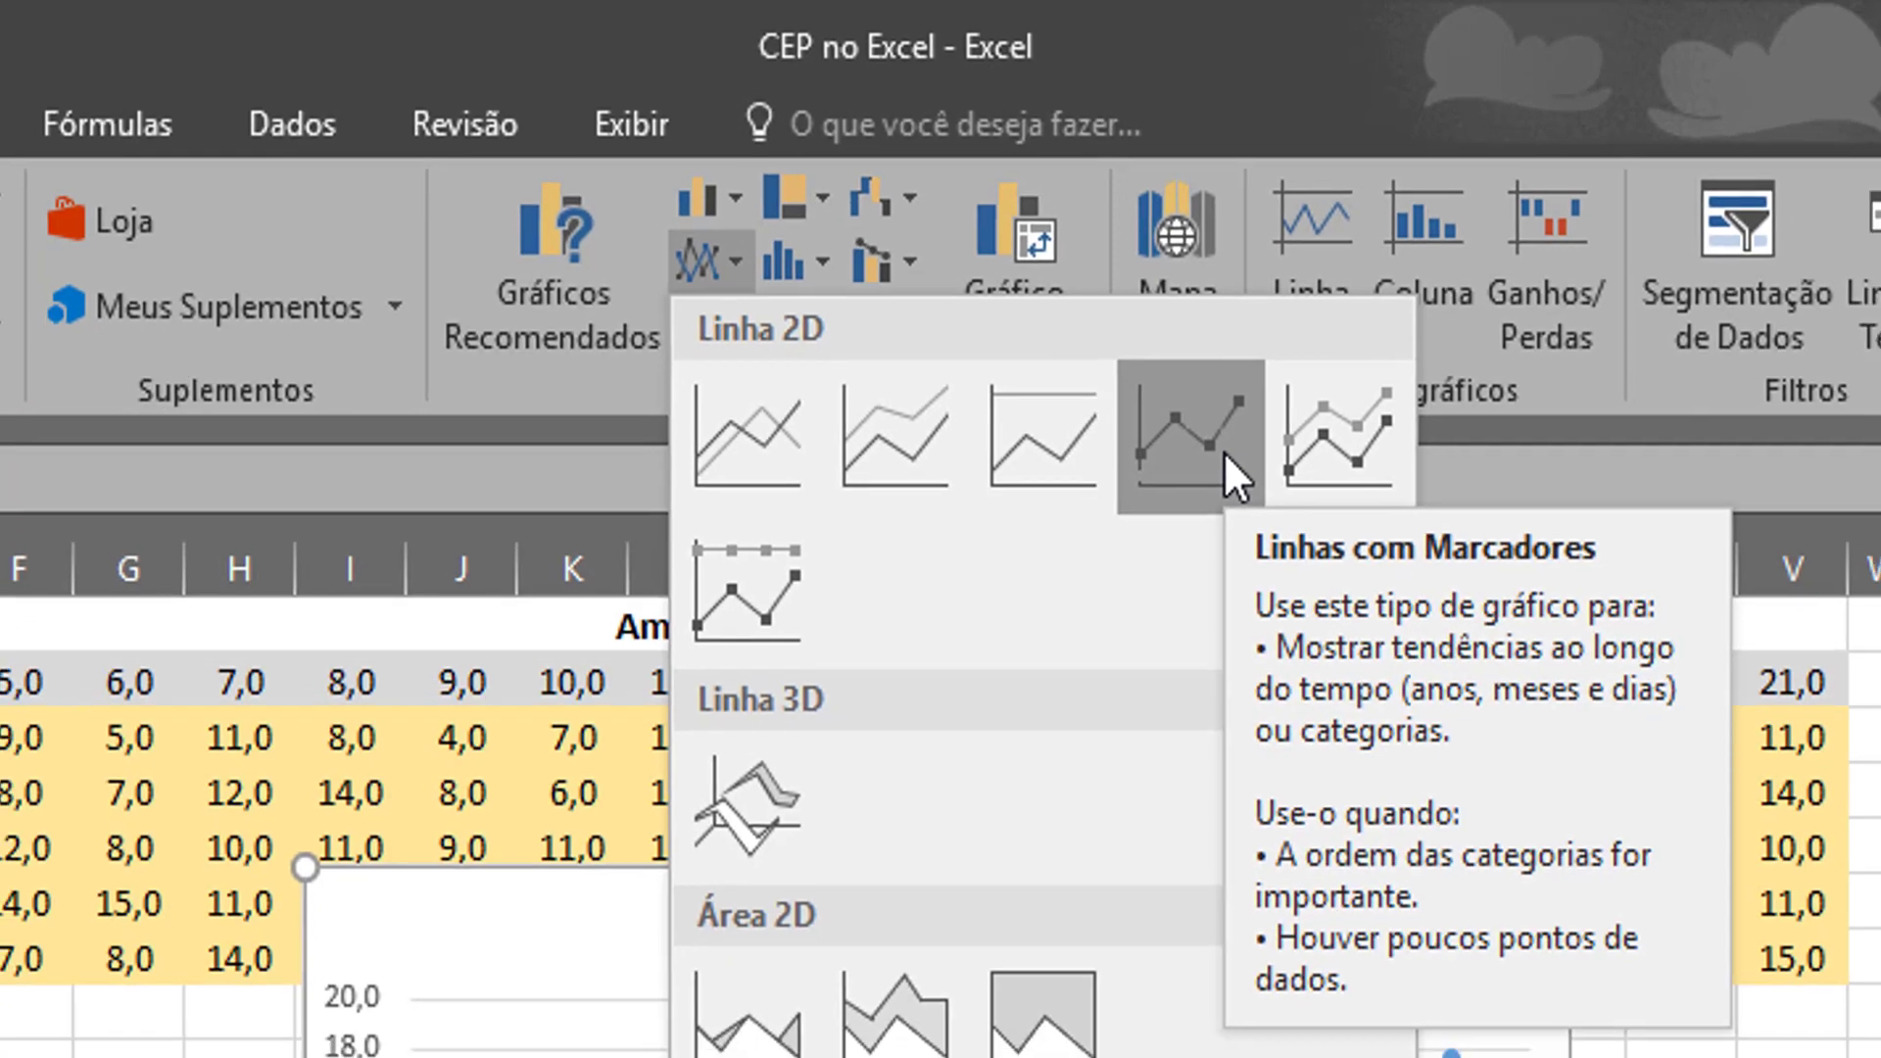
{"action": "left_click", "coordinate": [1227, 466]}
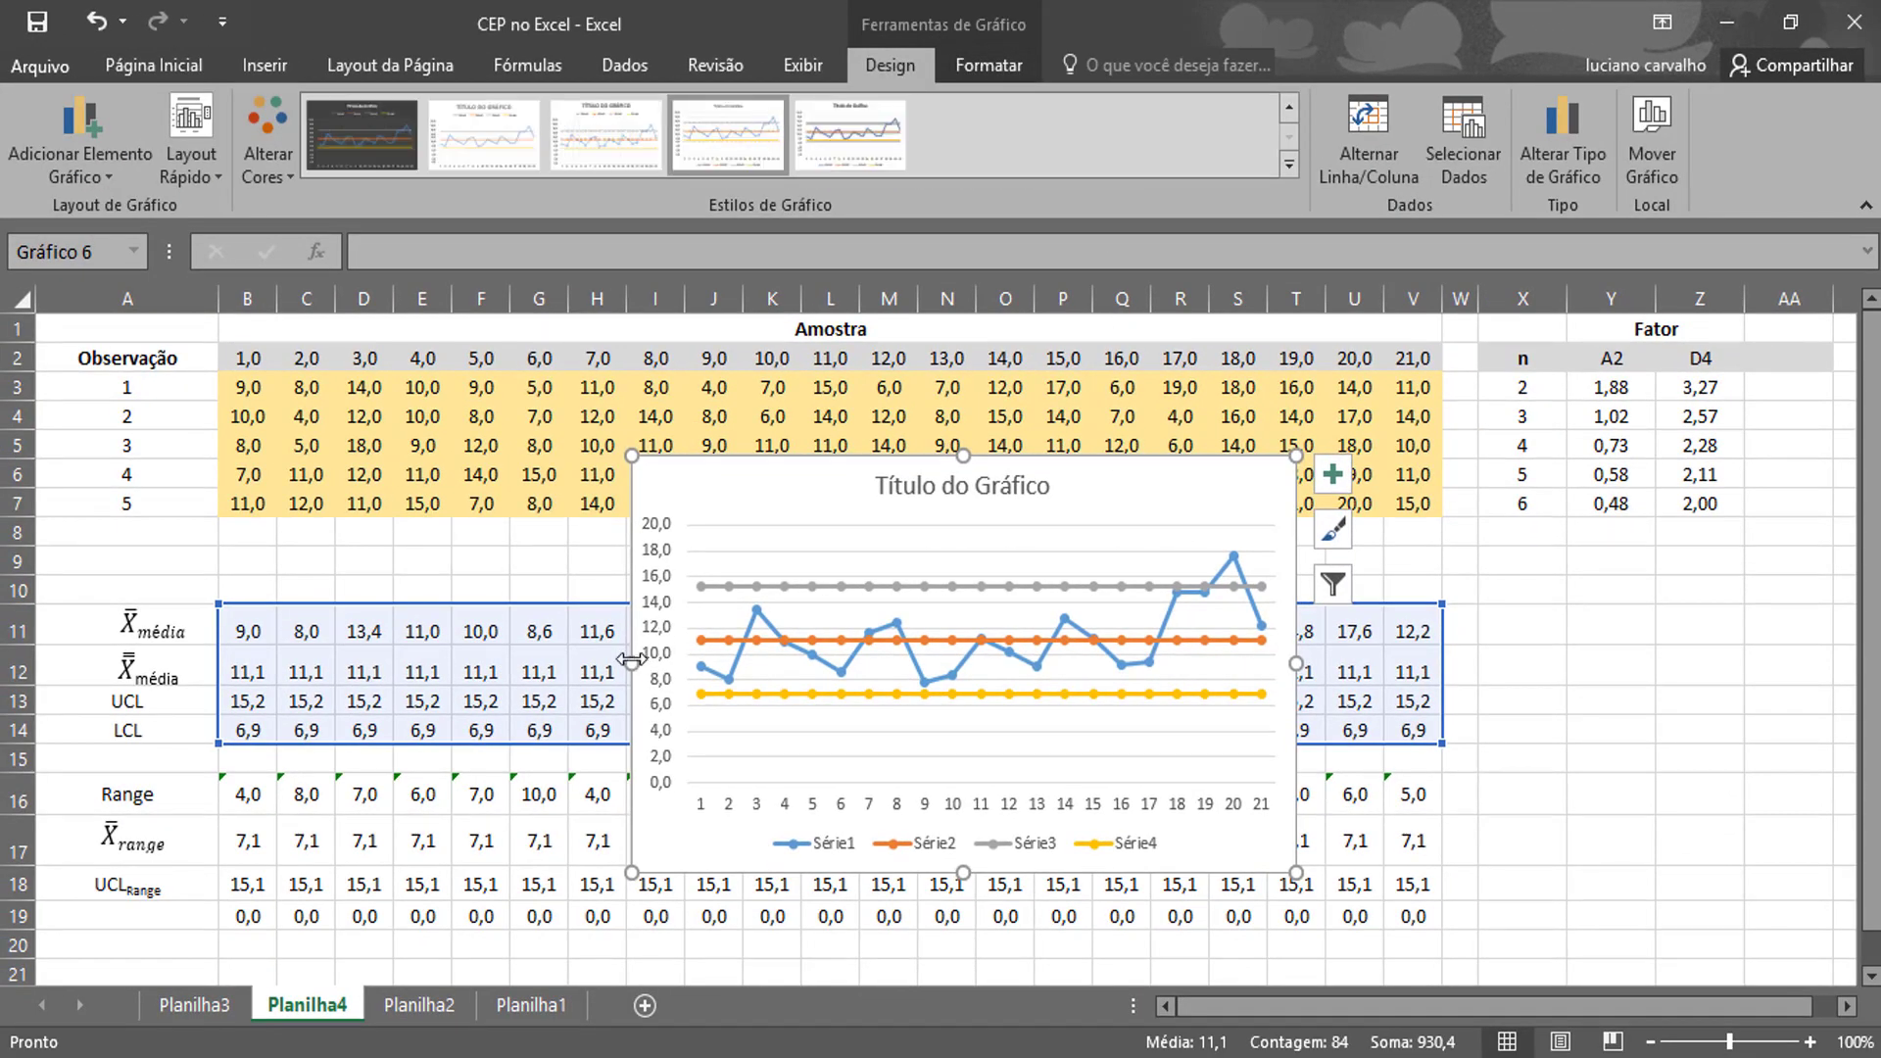
Widen the line chart to span columns B through V and move it up to start at row 4.
{"action": "left_click_drag", "start_coordinate": [798, 593], "coordinate": [210, 634]}
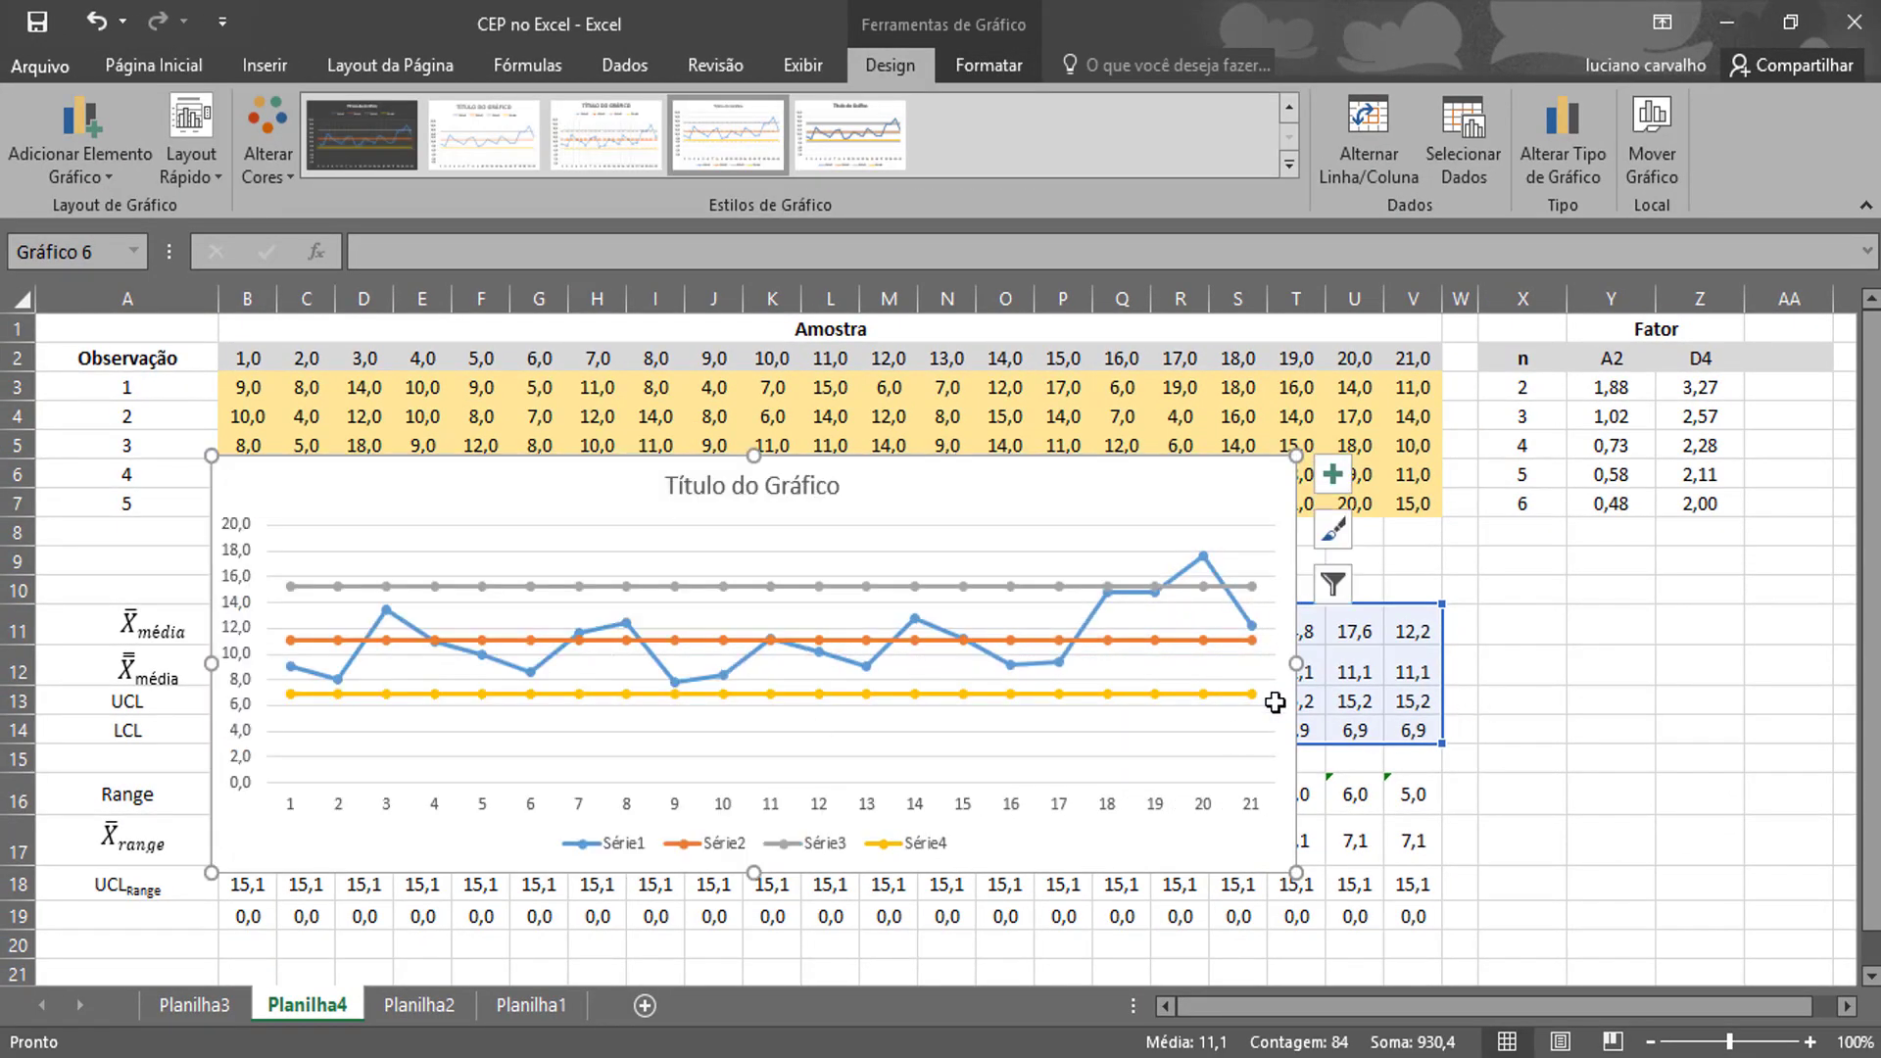
{"action": "left_click_drag", "start_coordinate": [1296, 663], "coordinate": [1461, 663]}
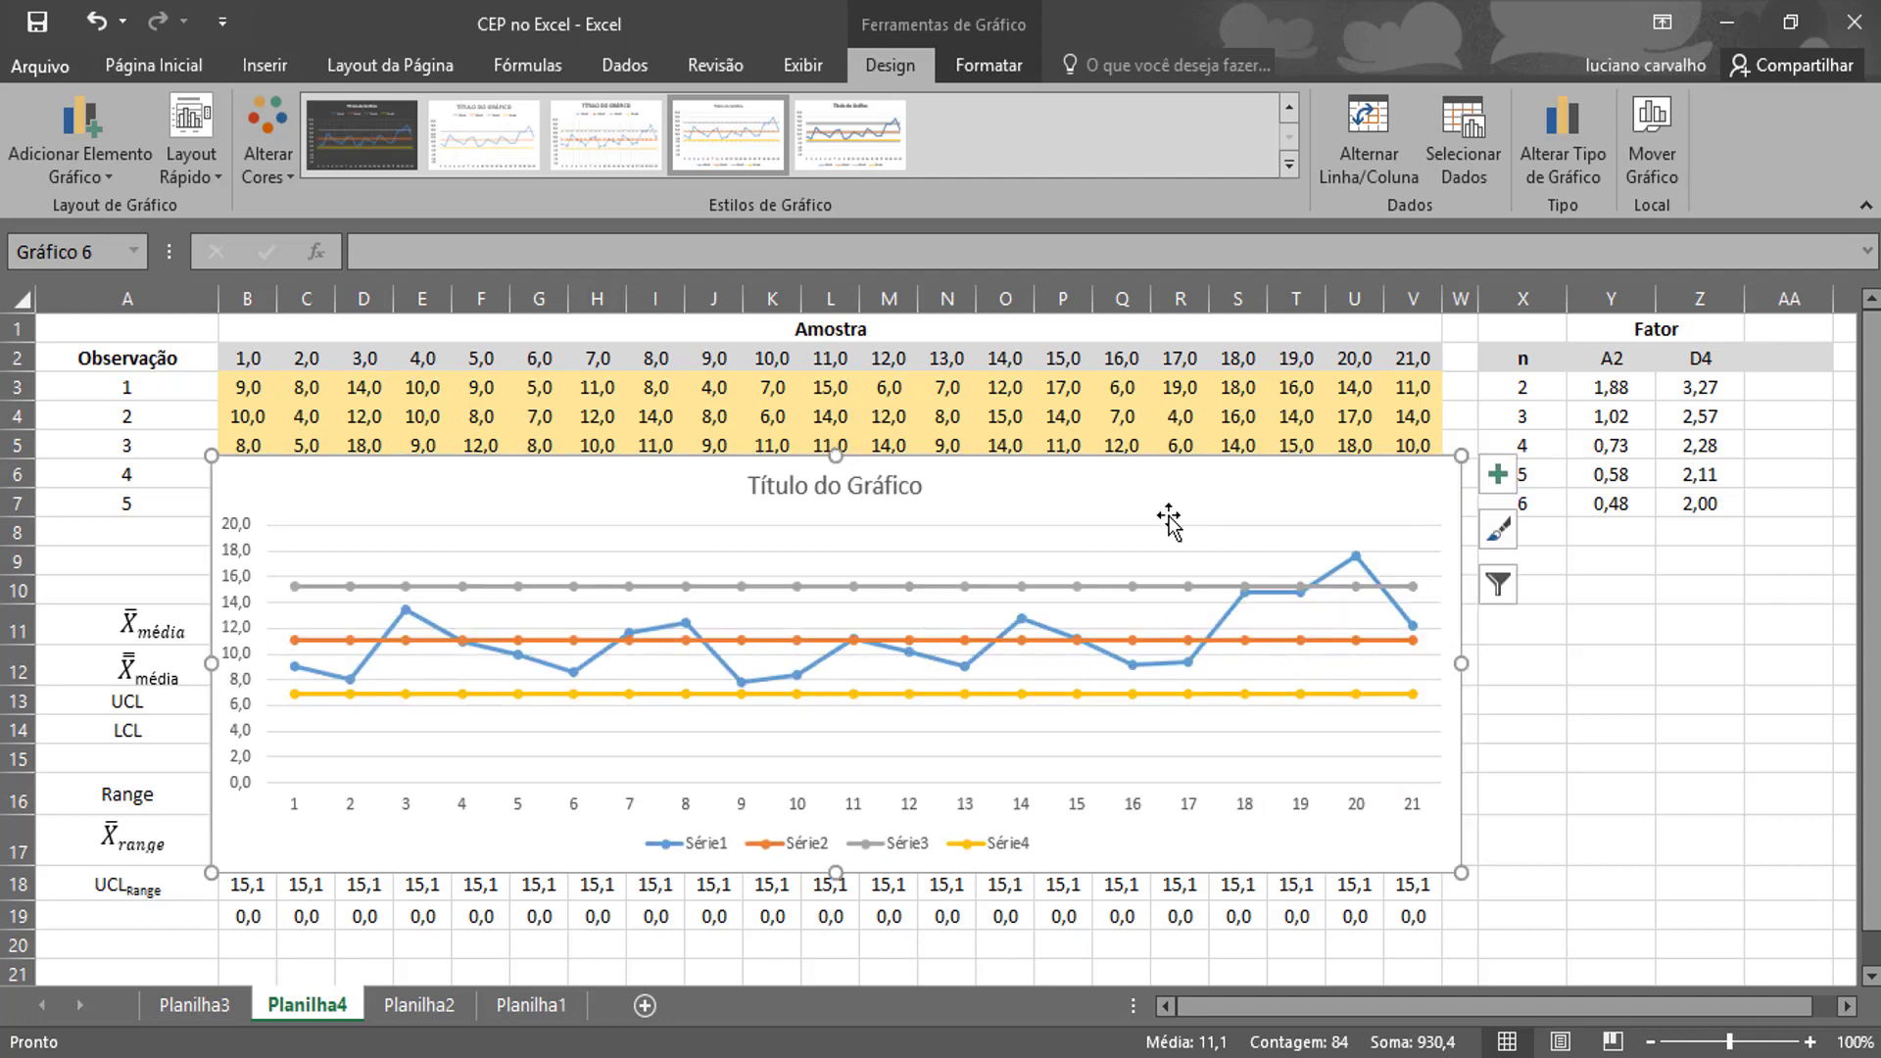
{"action": "left_click_drag", "start_coordinate": [1169, 505], "coordinate": [1167, 448]}
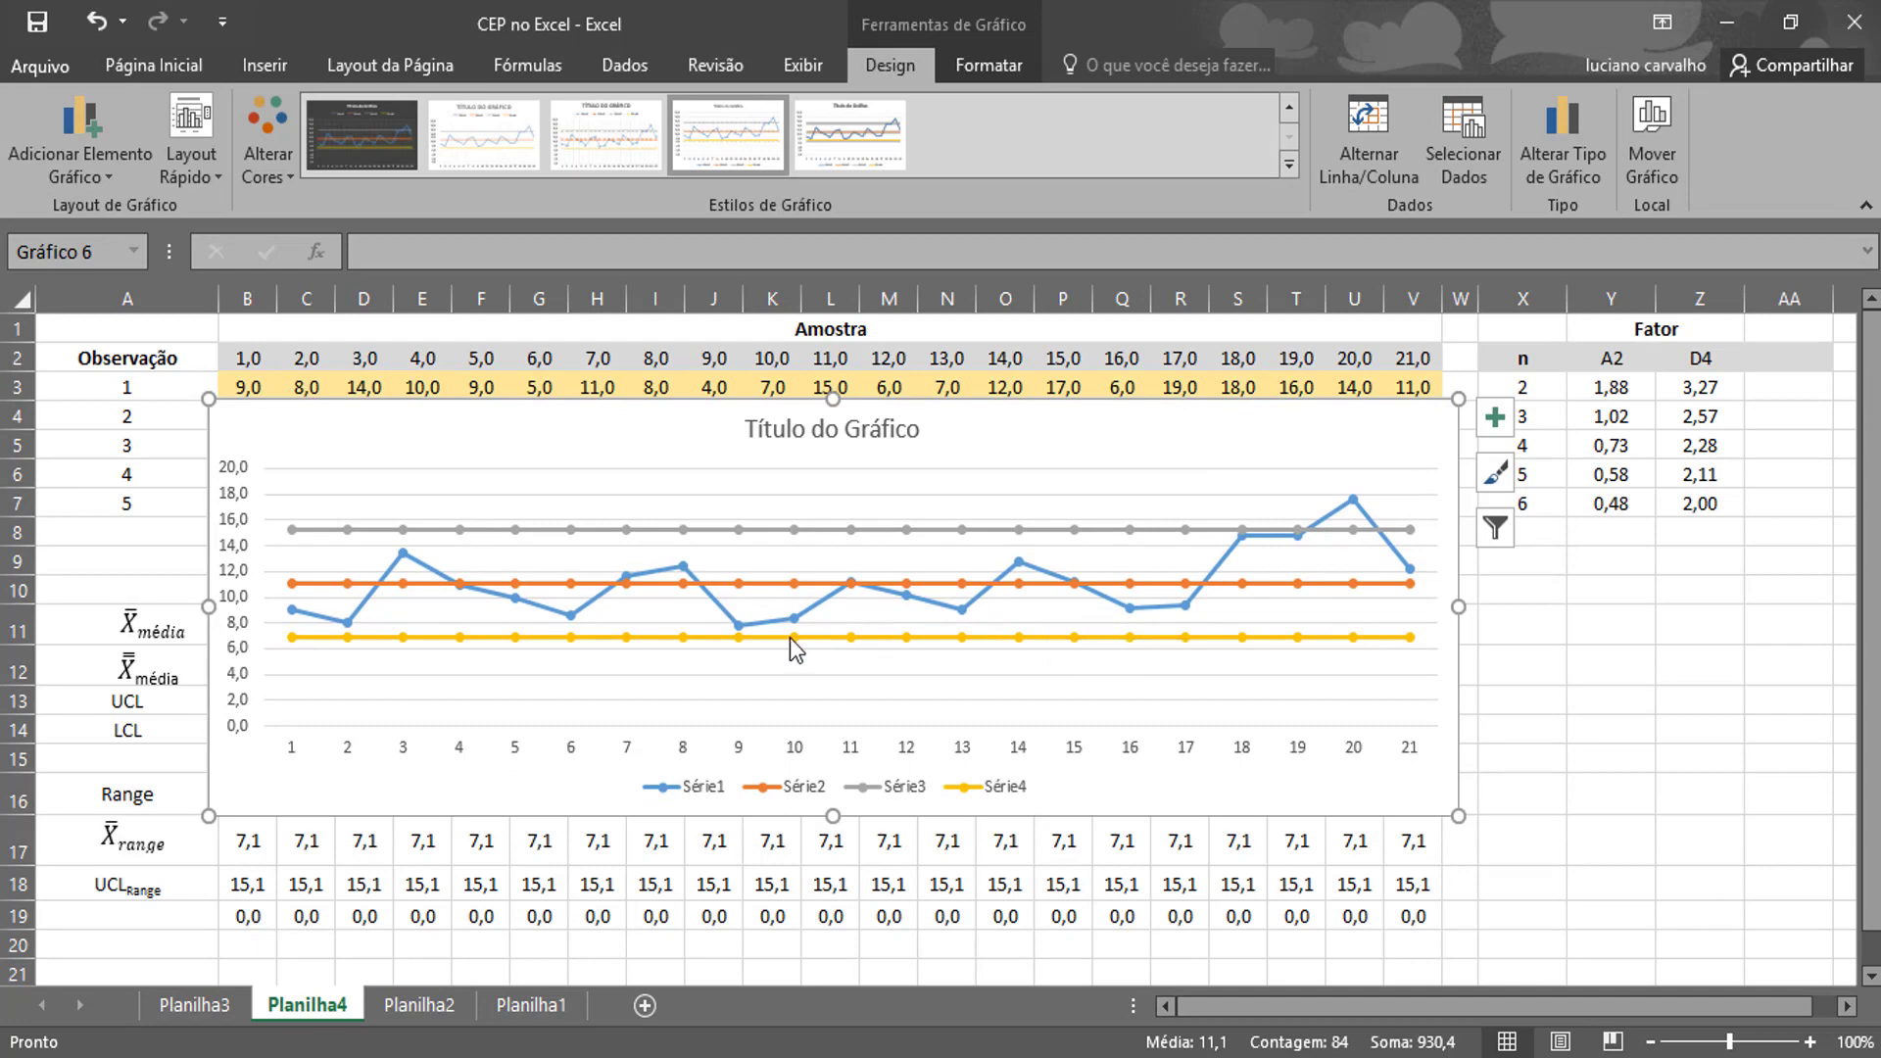
{"action": "mouse_move", "coordinate": [789, 638]}
{"action": "mouse_move", "coordinate": [898, 534]}
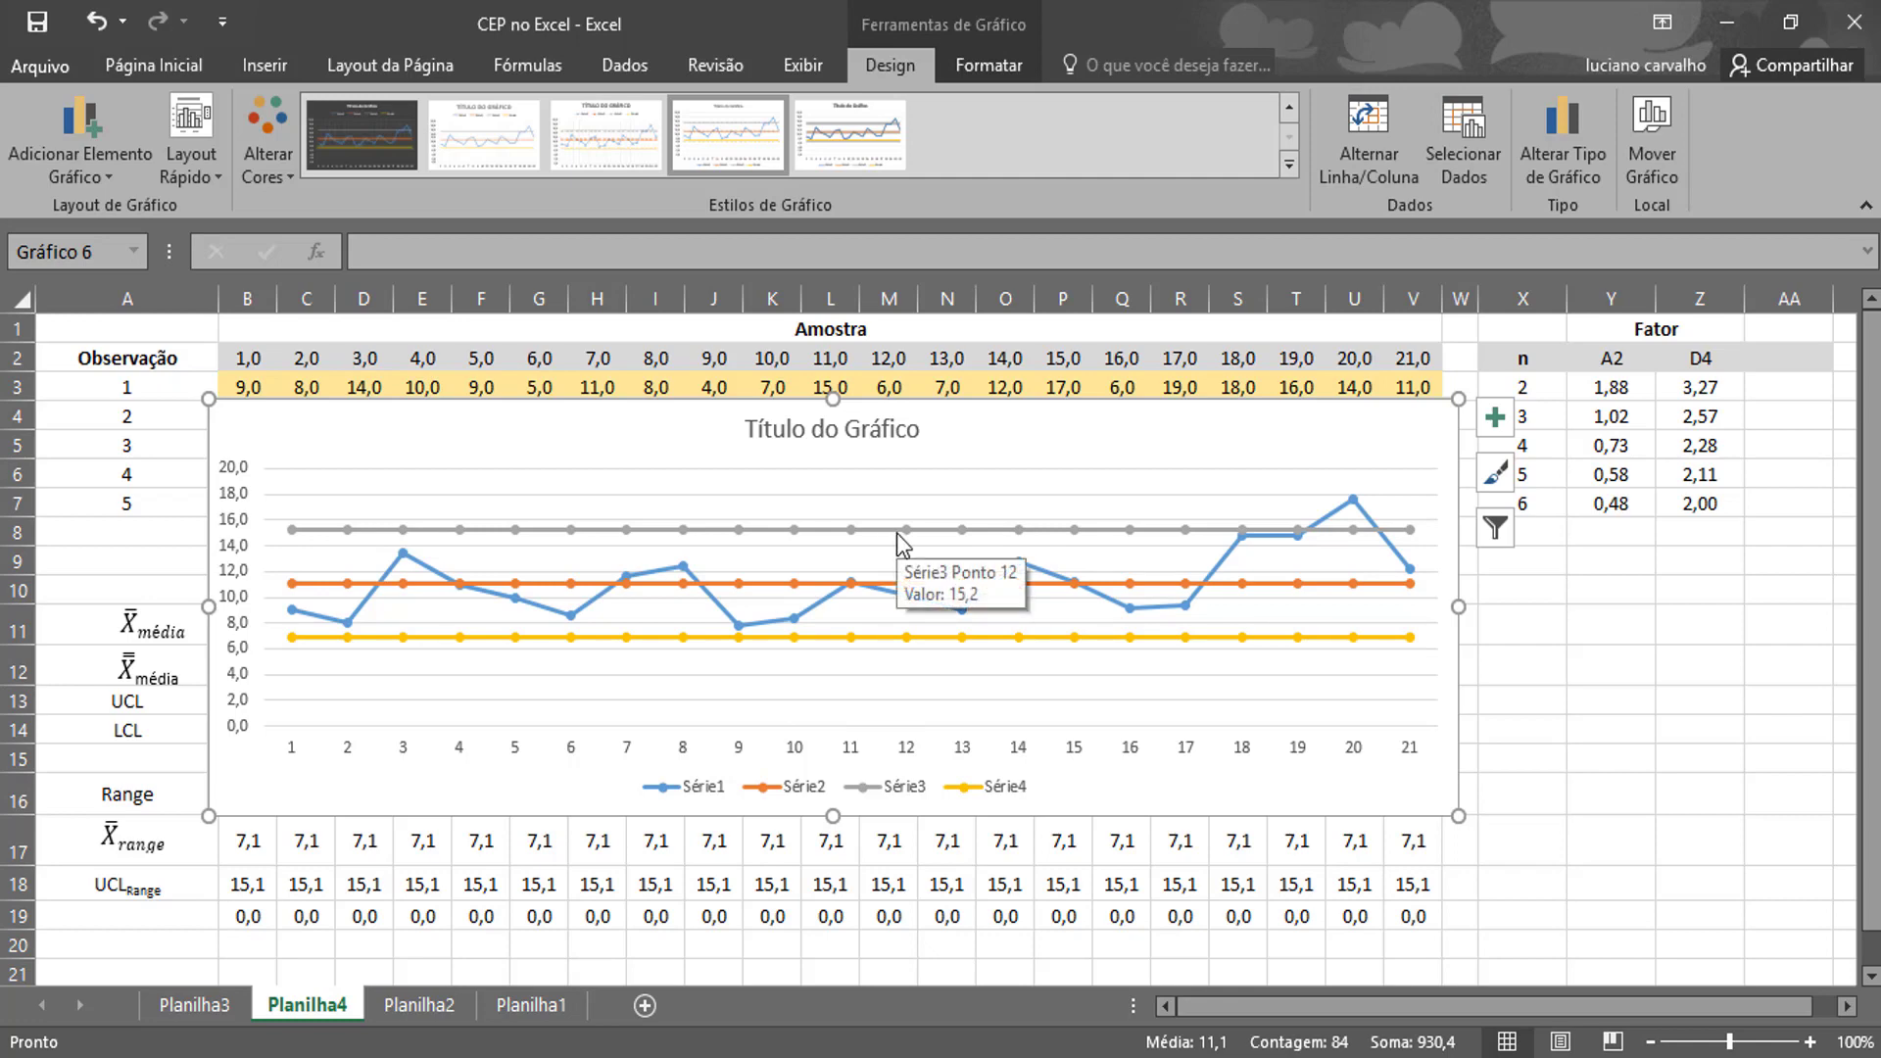
Set the shape outline of the UCL series in the line chart to black.
{"action": "left_click", "coordinate": [897, 533]}
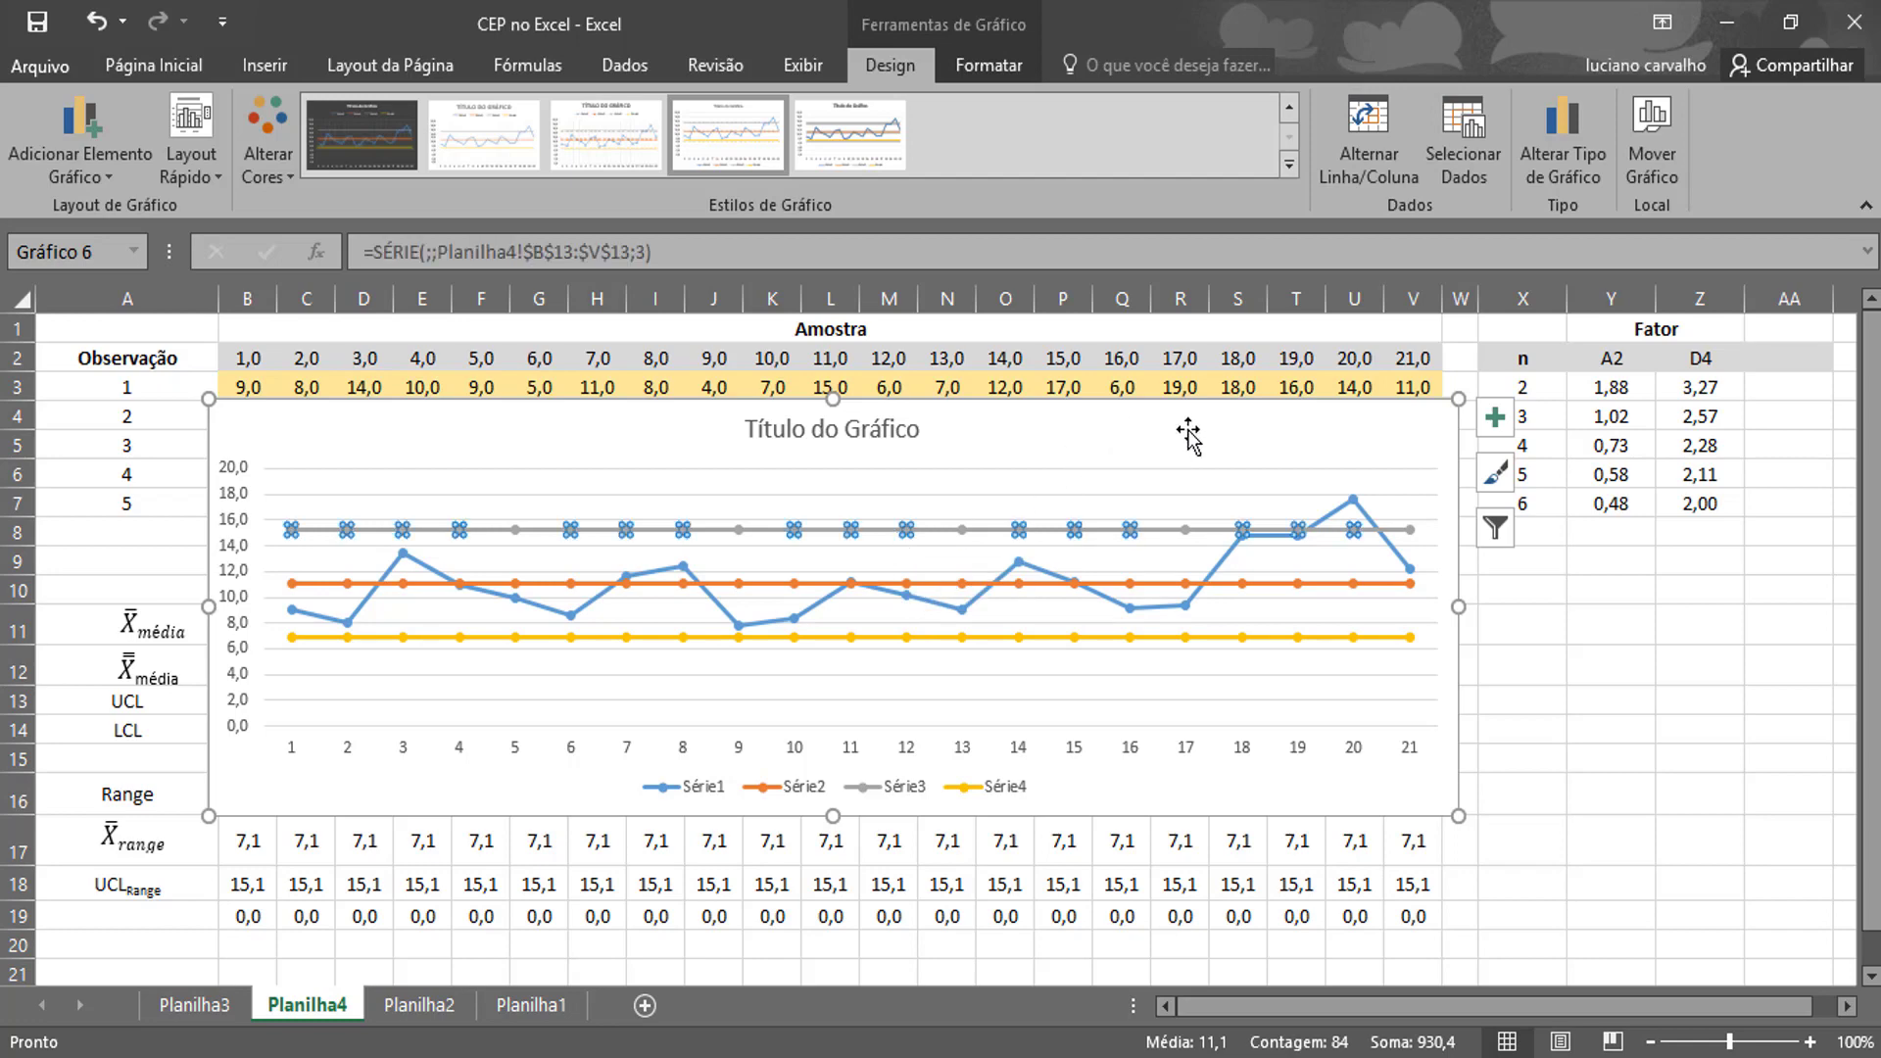
{"action": "left_click", "coordinate": [974, 63]}
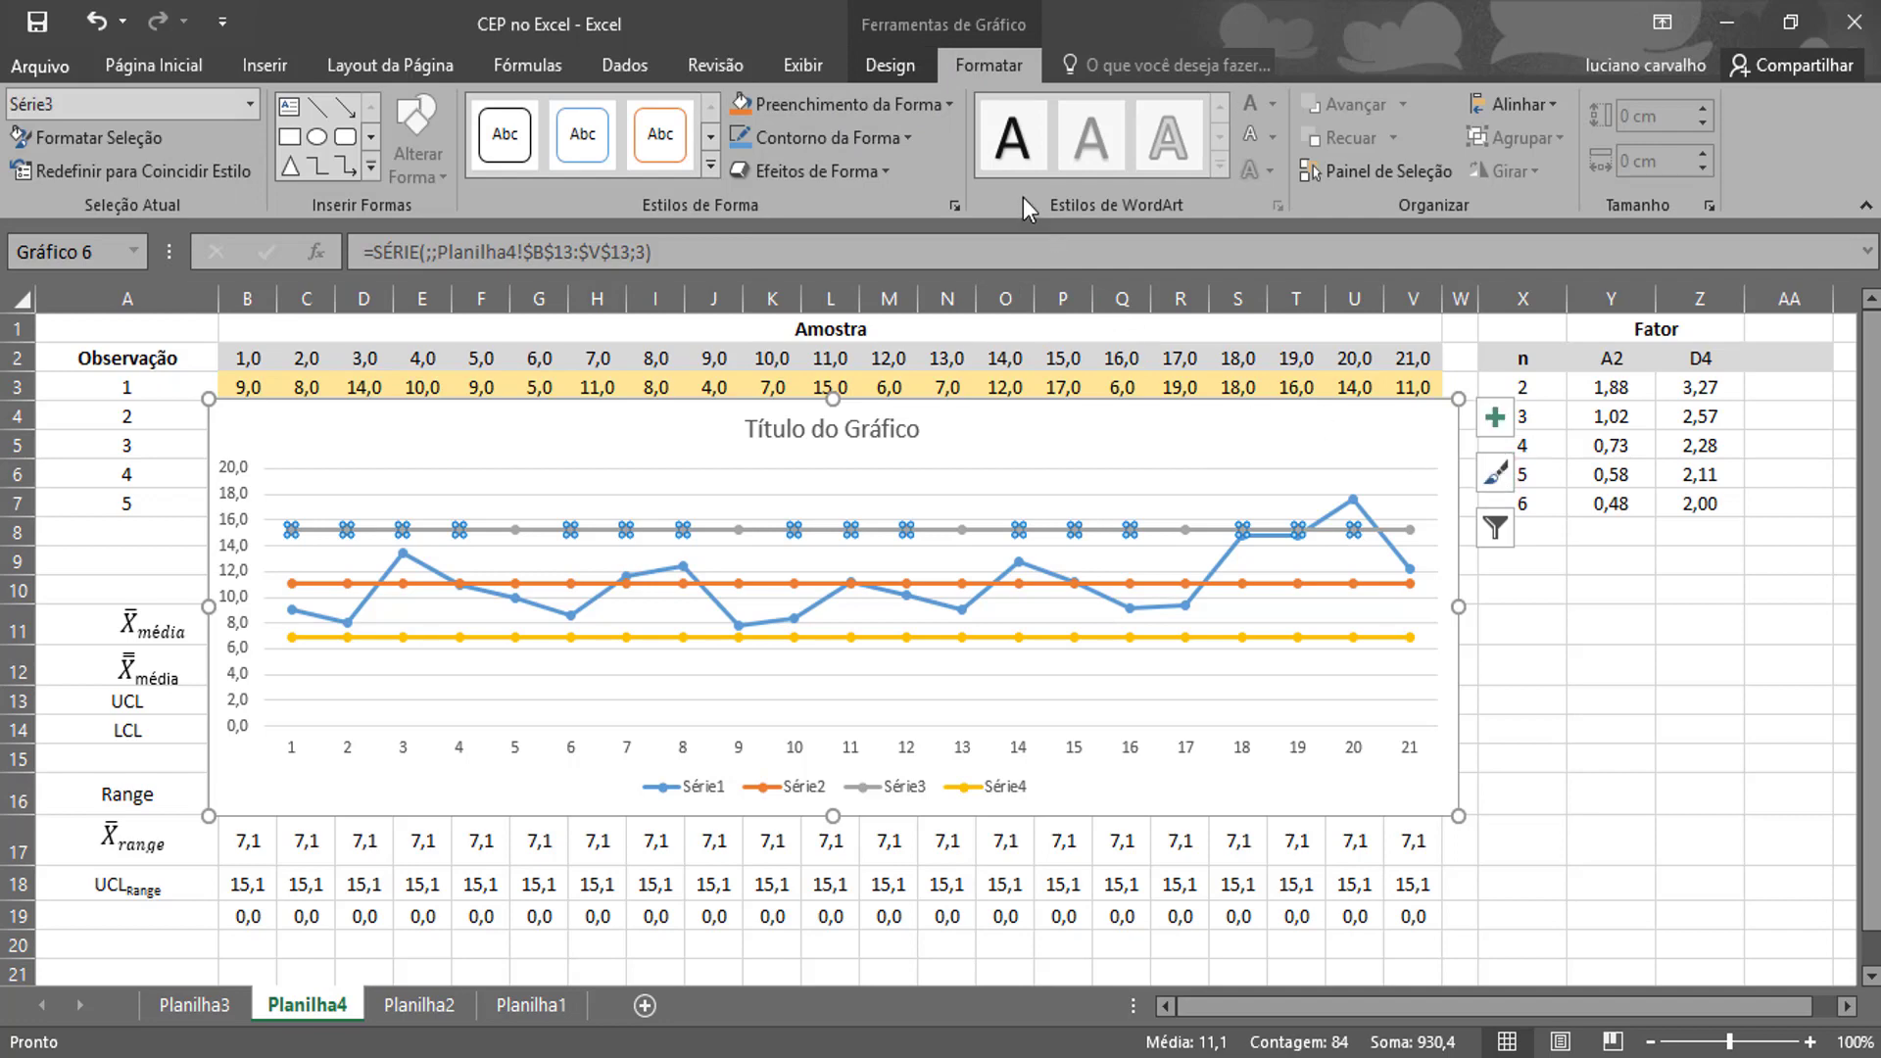
{"action": "left_click", "coordinate": [833, 134]}
{"action": "left_click", "coordinate": [809, 170]}
Set the marker option of the UCL series to Nenhum in its data series formatting.
{"action": "right_click", "coordinate": [916, 531]}
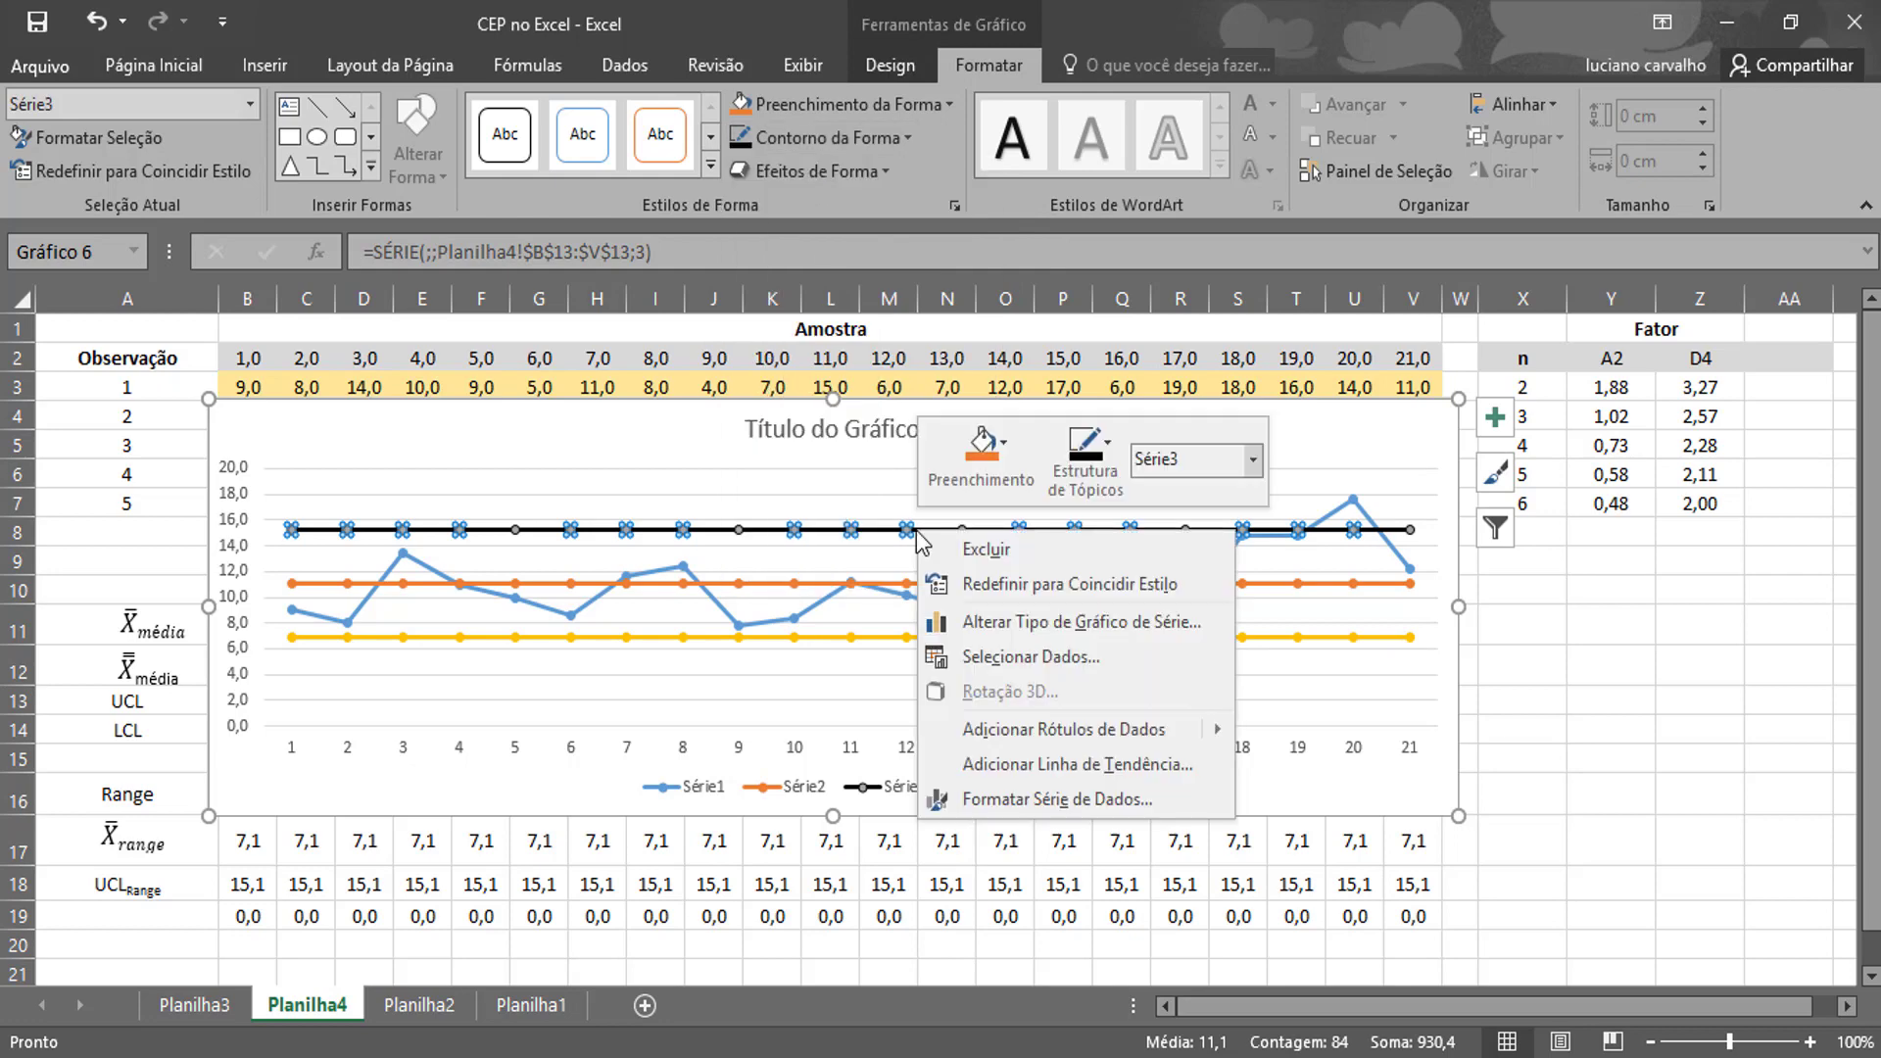
{"action": "left_click", "coordinate": [1058, 799]}
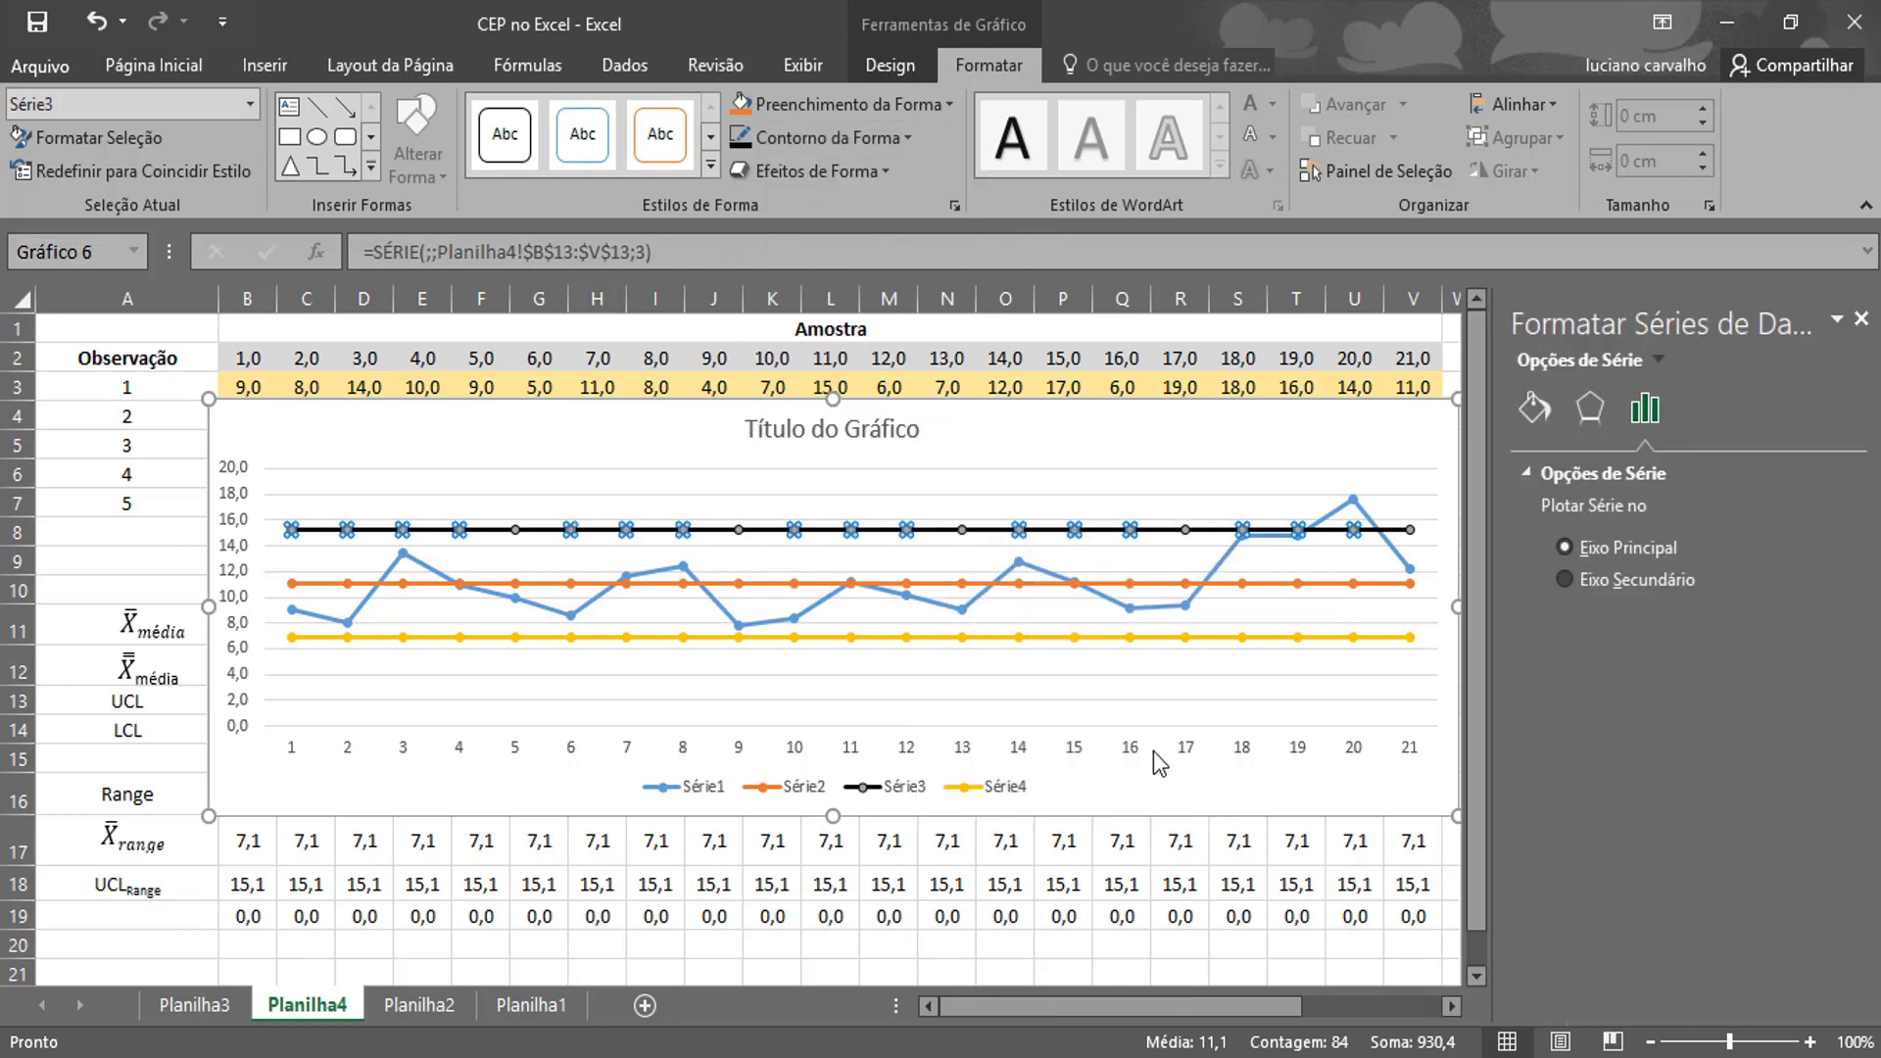
{"action": "left_click", "coordinate": [1589, 407]}
{"action": "left_click", "coordinate": [1534, 408]}
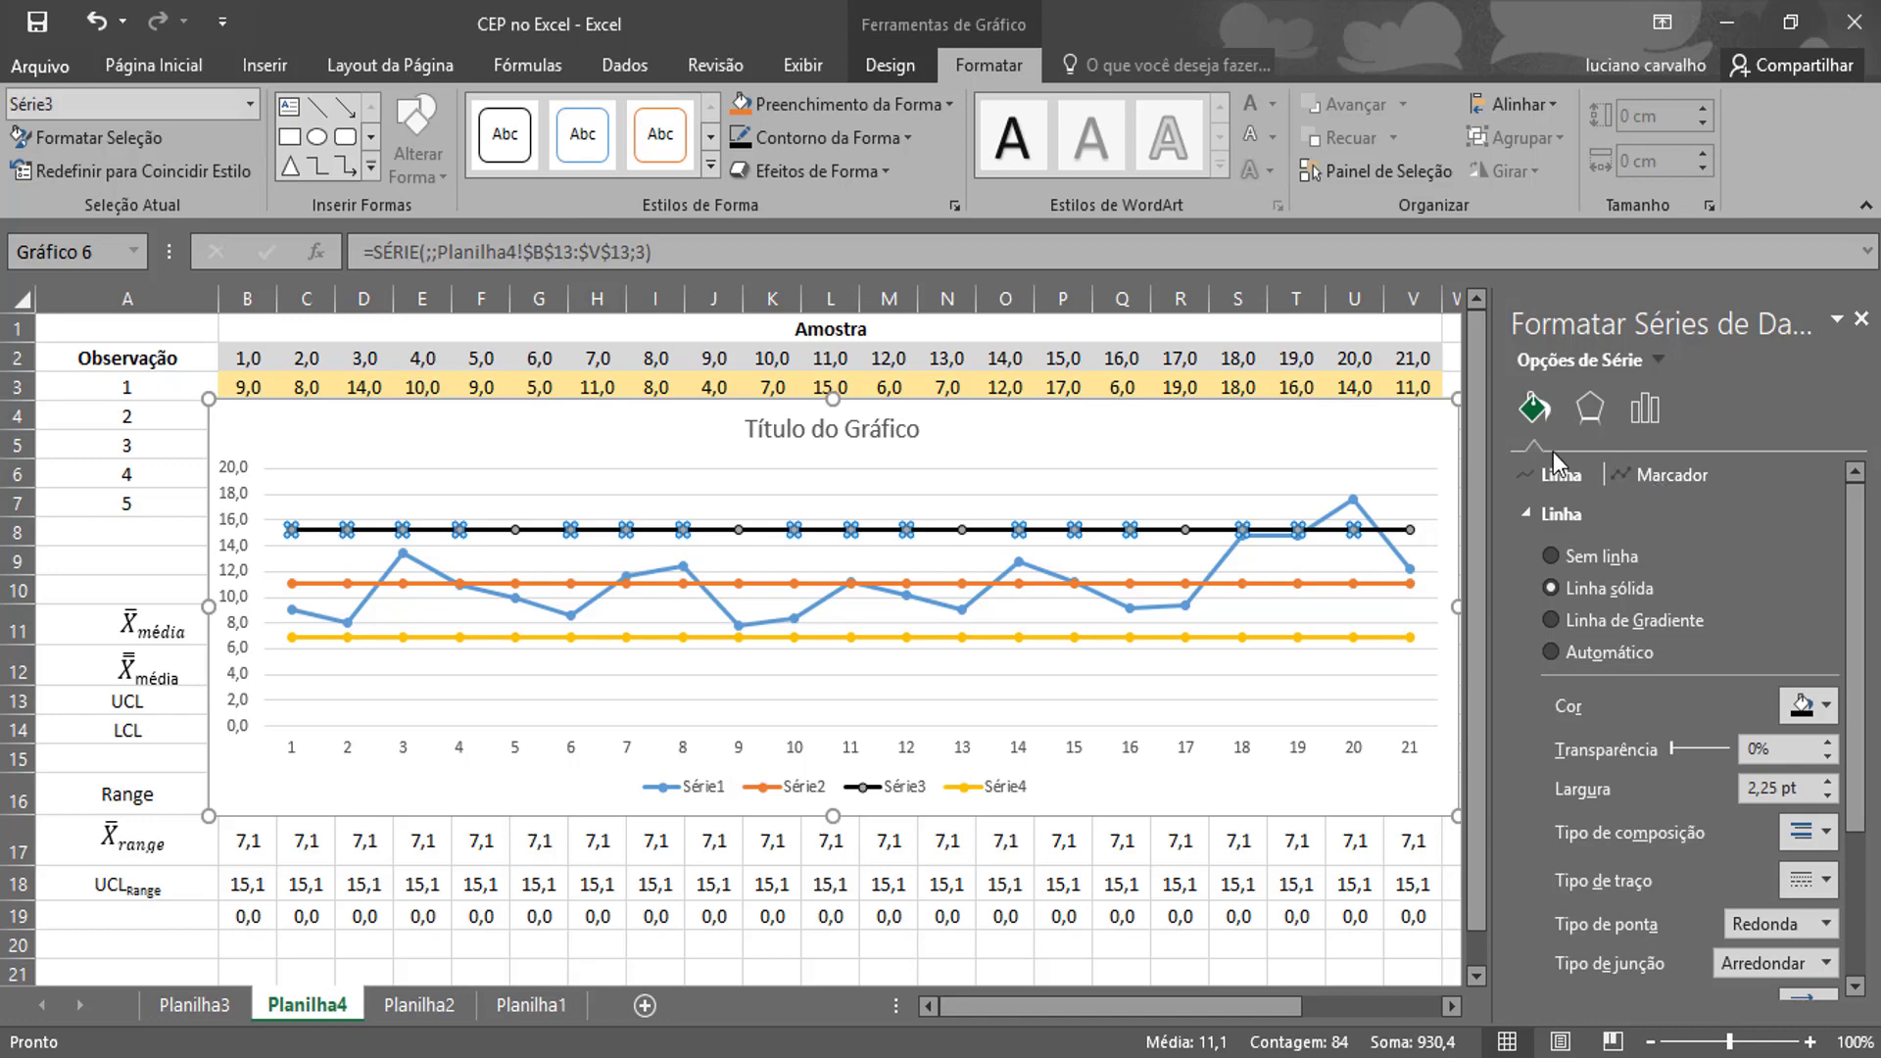
{"action": "left_click", "coordinate": [1654, 473]}
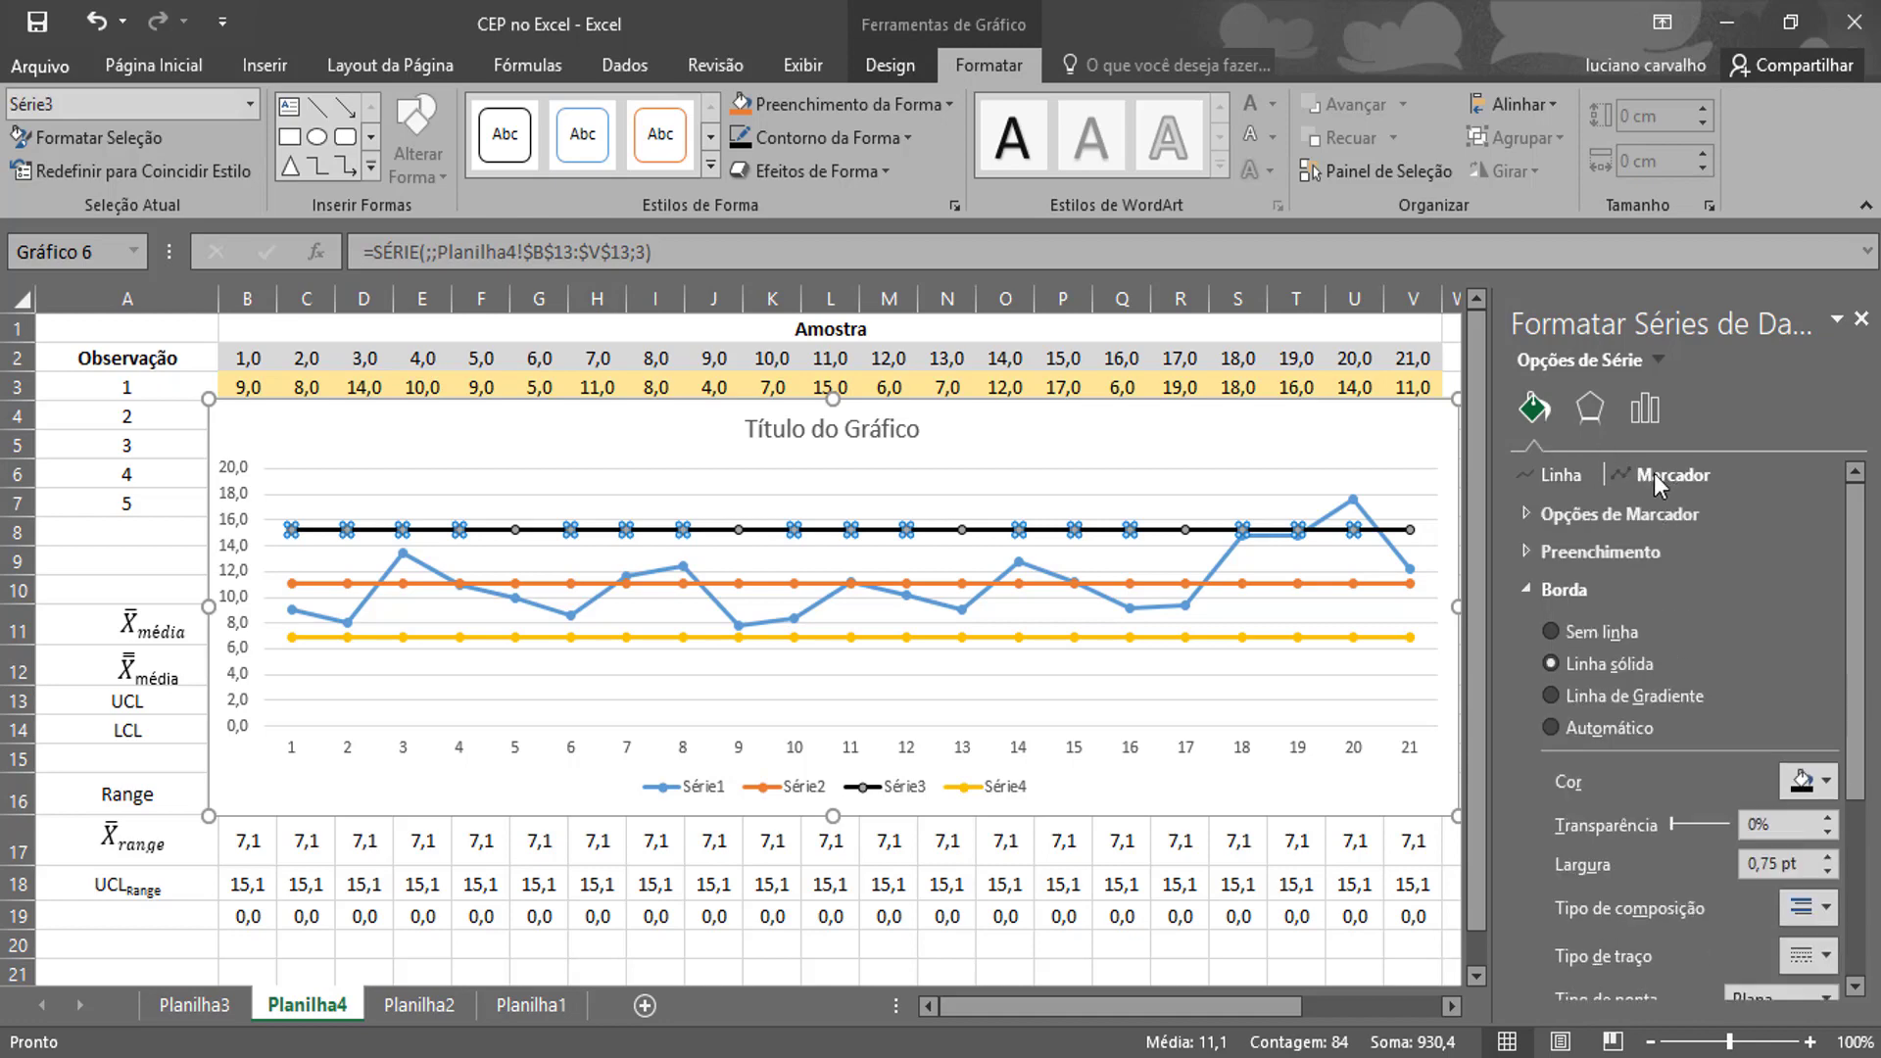
{"action": "left_click", "coordinate": [1524, 515]}
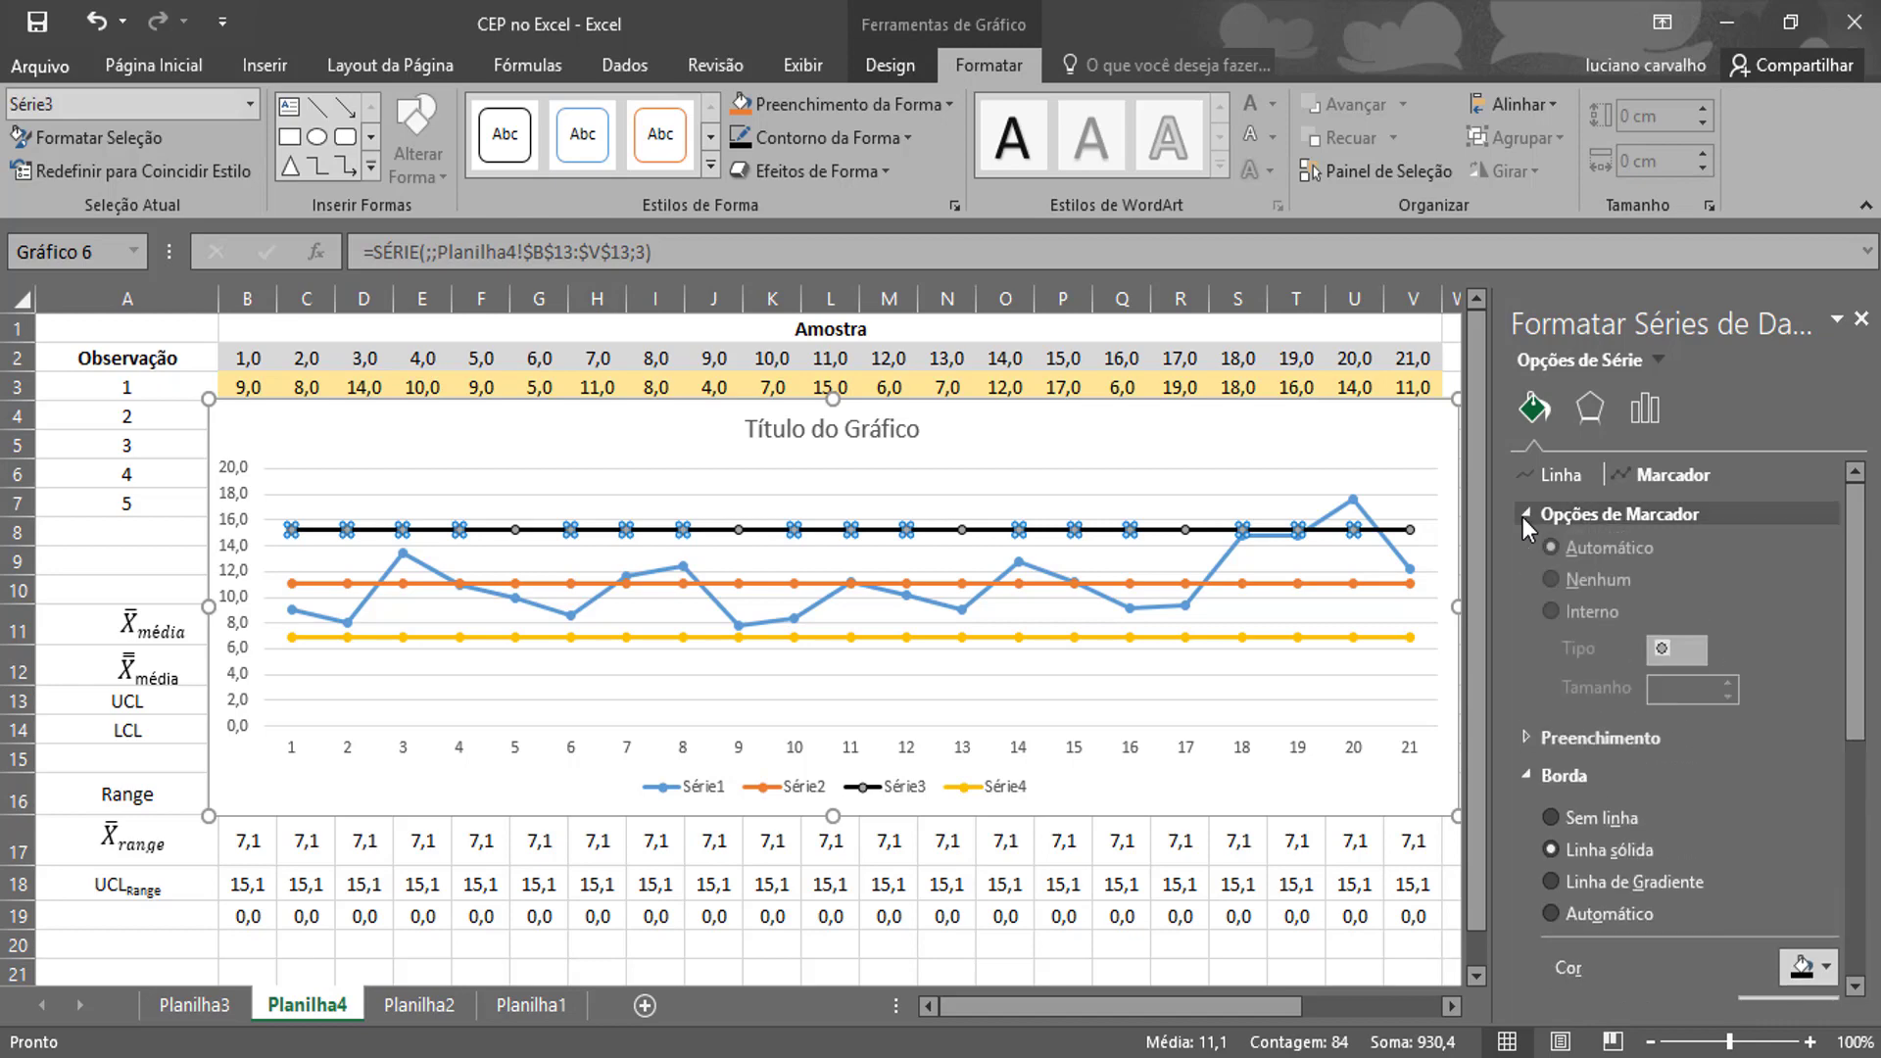
{"action": "left_click", "coordinate": [1552, 586]}
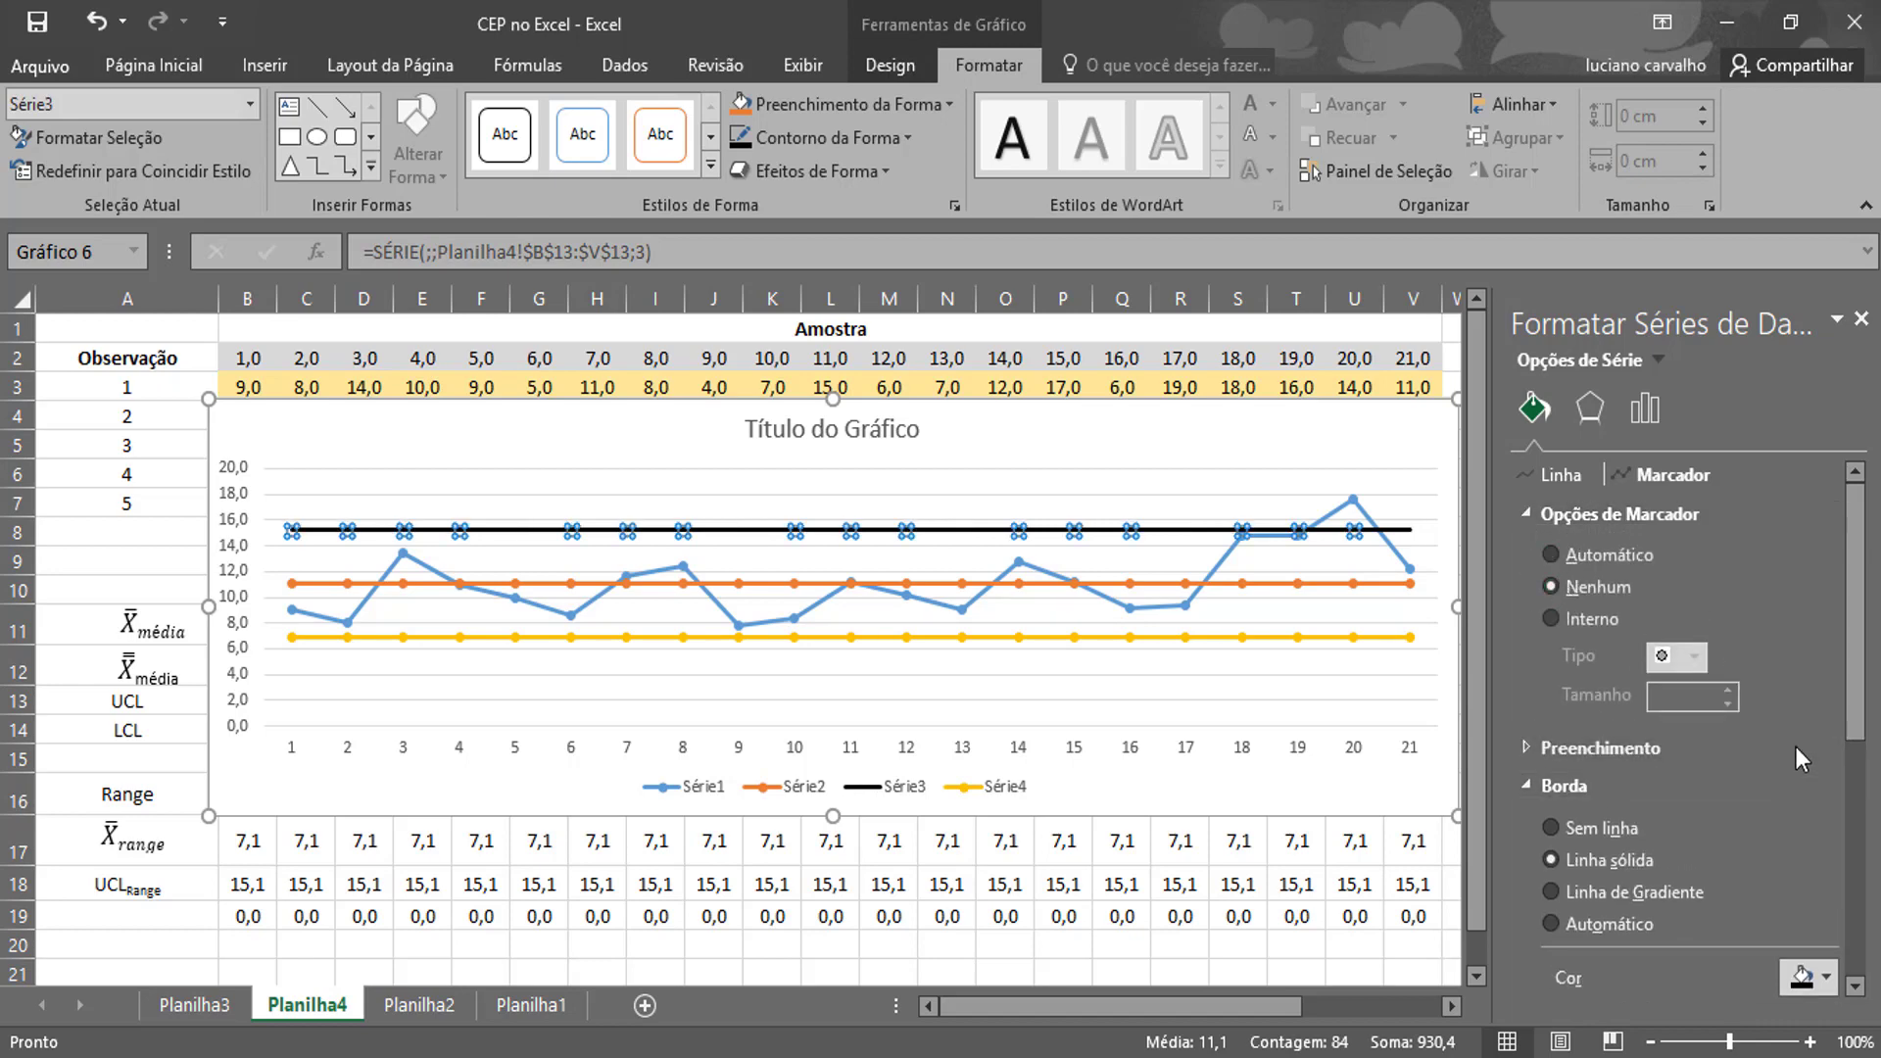
Try to make the UCL line dashed through the dash type of its marker border.
{"action": "scroll", "coordinate": [1796, 747], "scroll_direction": "down", "scroll_amount": 3}
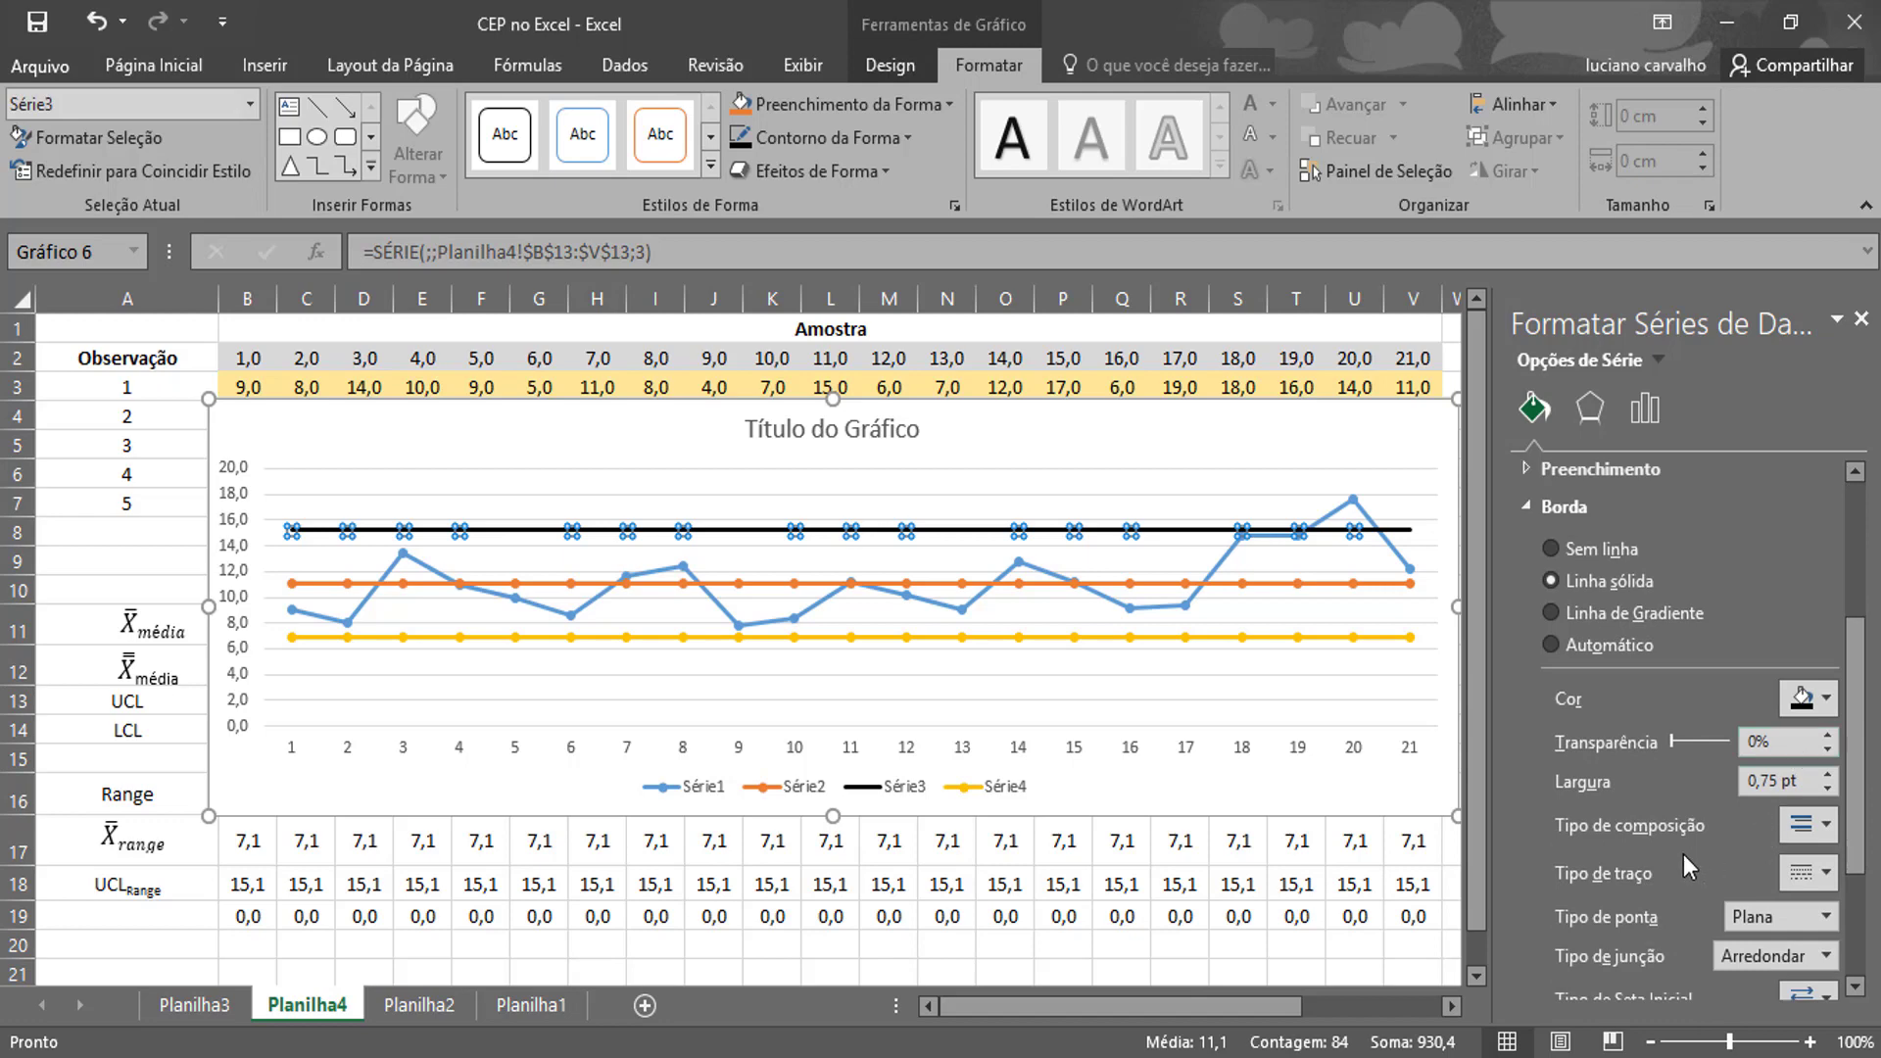
{"action": "left_click", "coordinate": [1826, 870]}
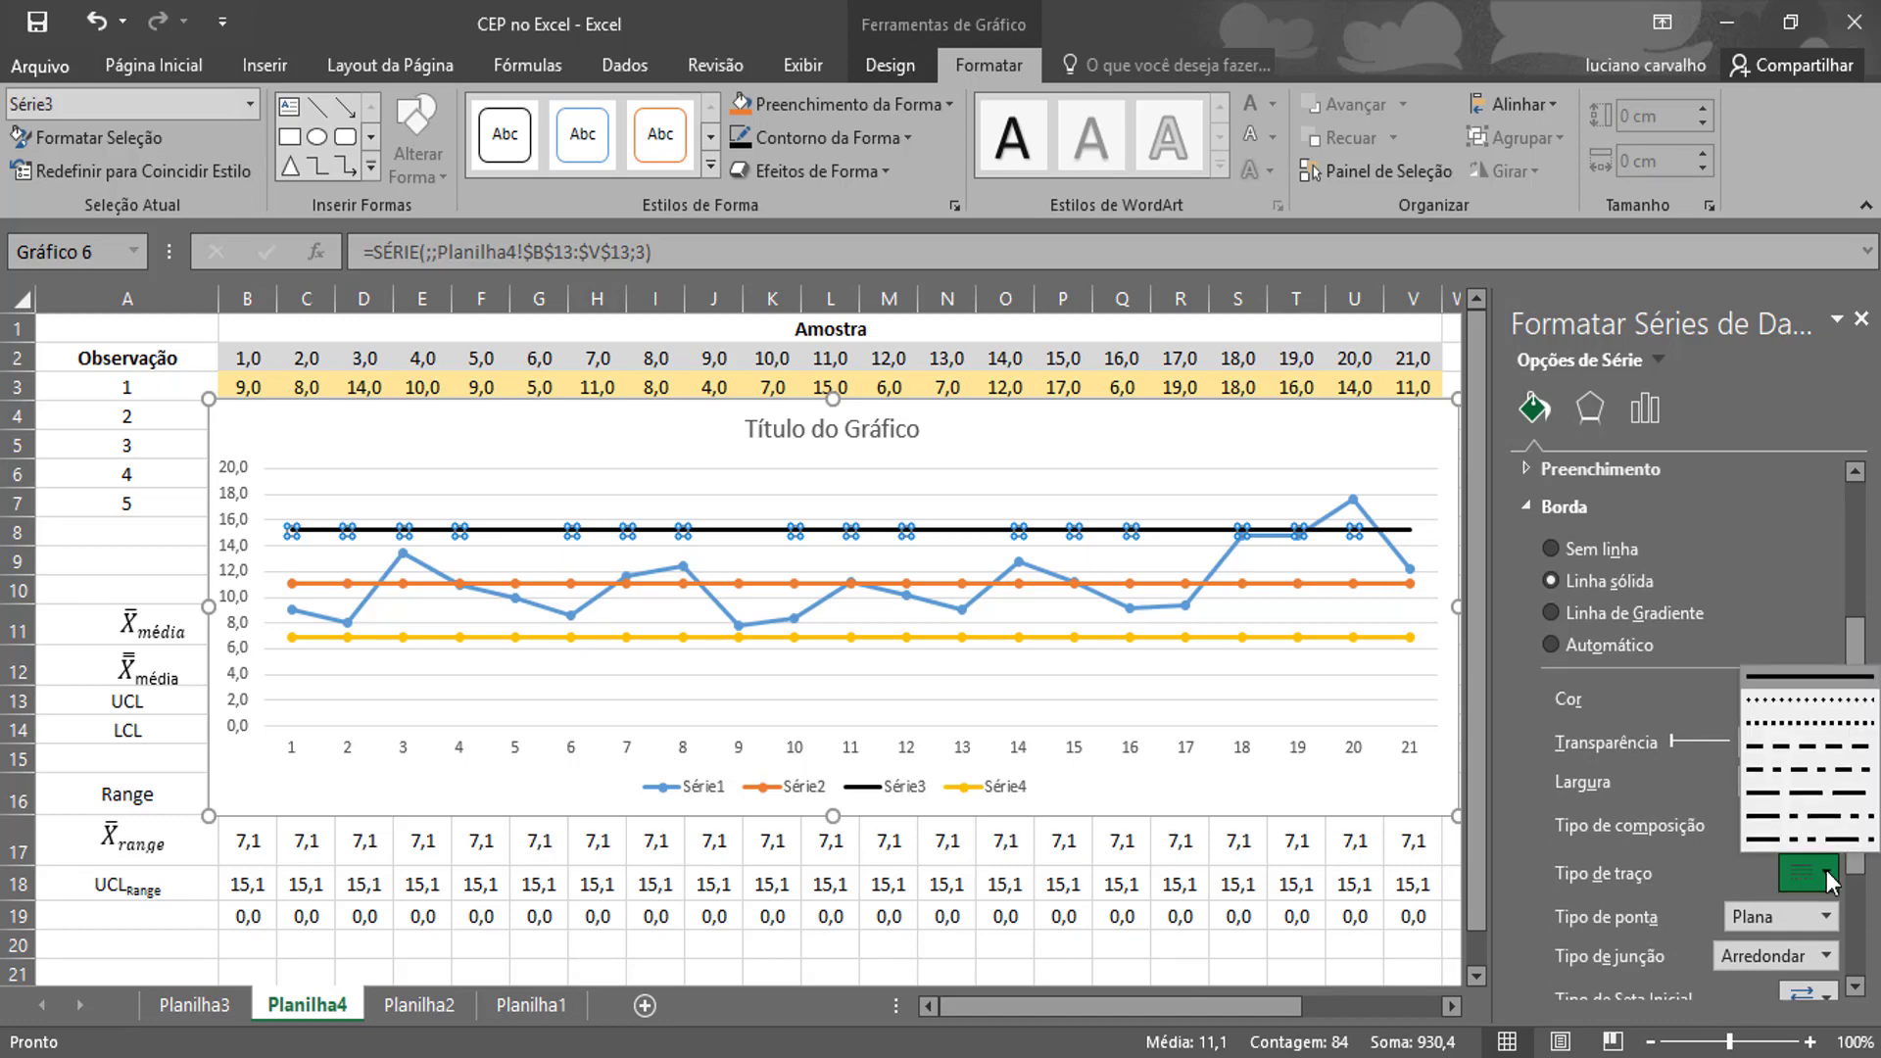
{"action": "left_click", "coordinate": [1807, 743]}
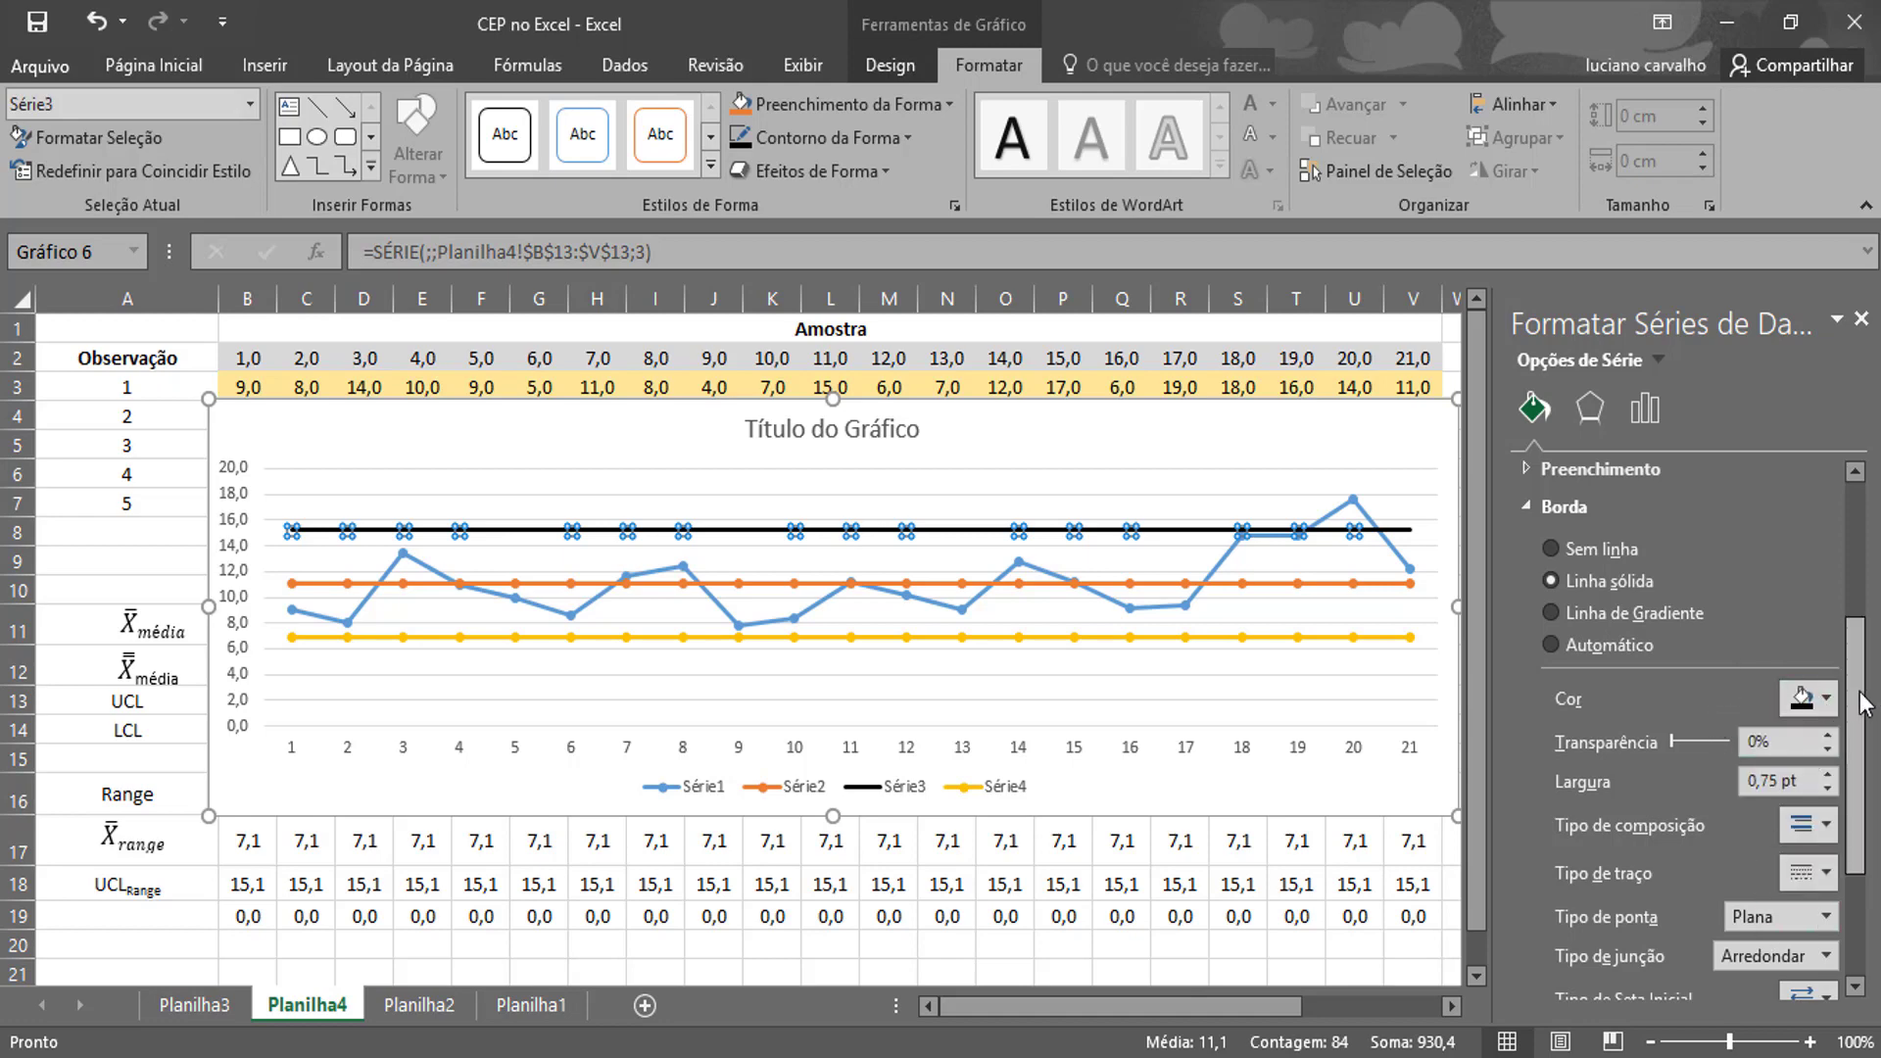
{"action": "scroll", "coordinate": [1862, 702], "scroll_direction": "down", "scroll_amount": 3}
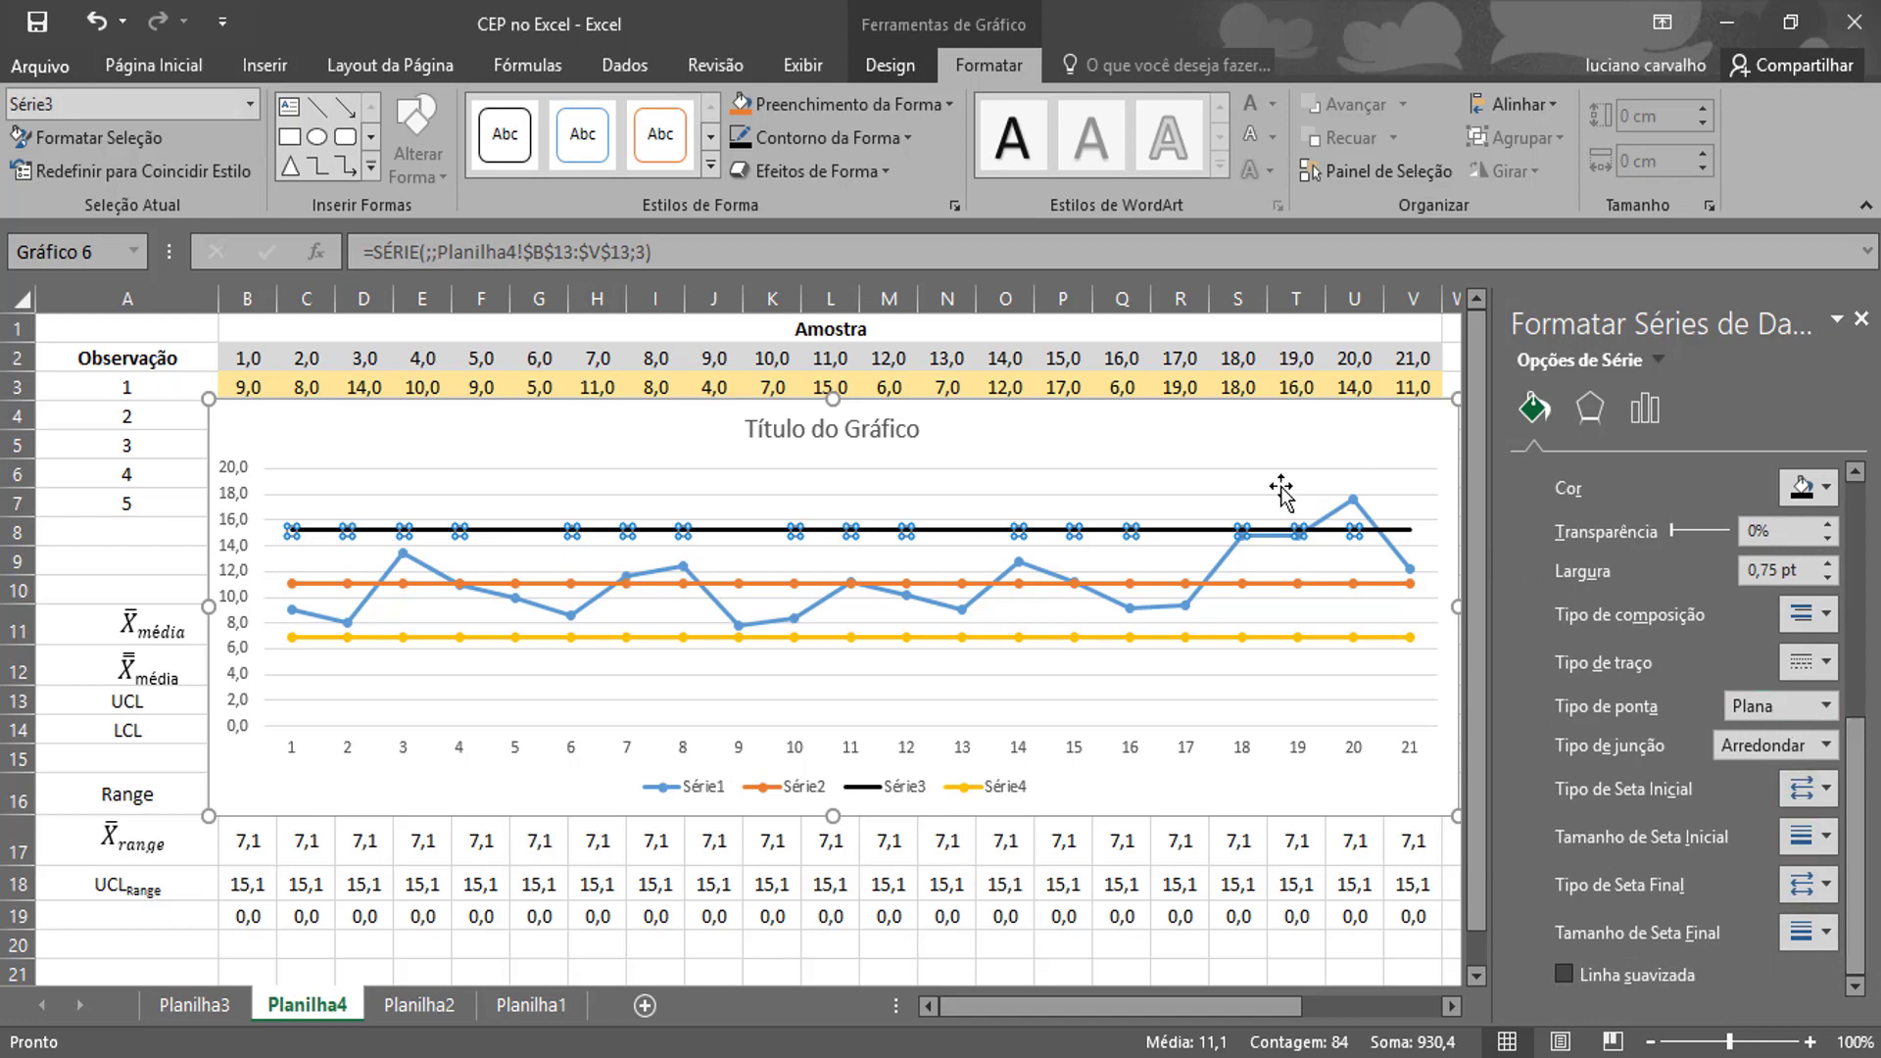
Set the LCL series' marker border colour to black and its marker option to Nenhum.
{"action": "left_click", "coordinate": [1100, 639]}
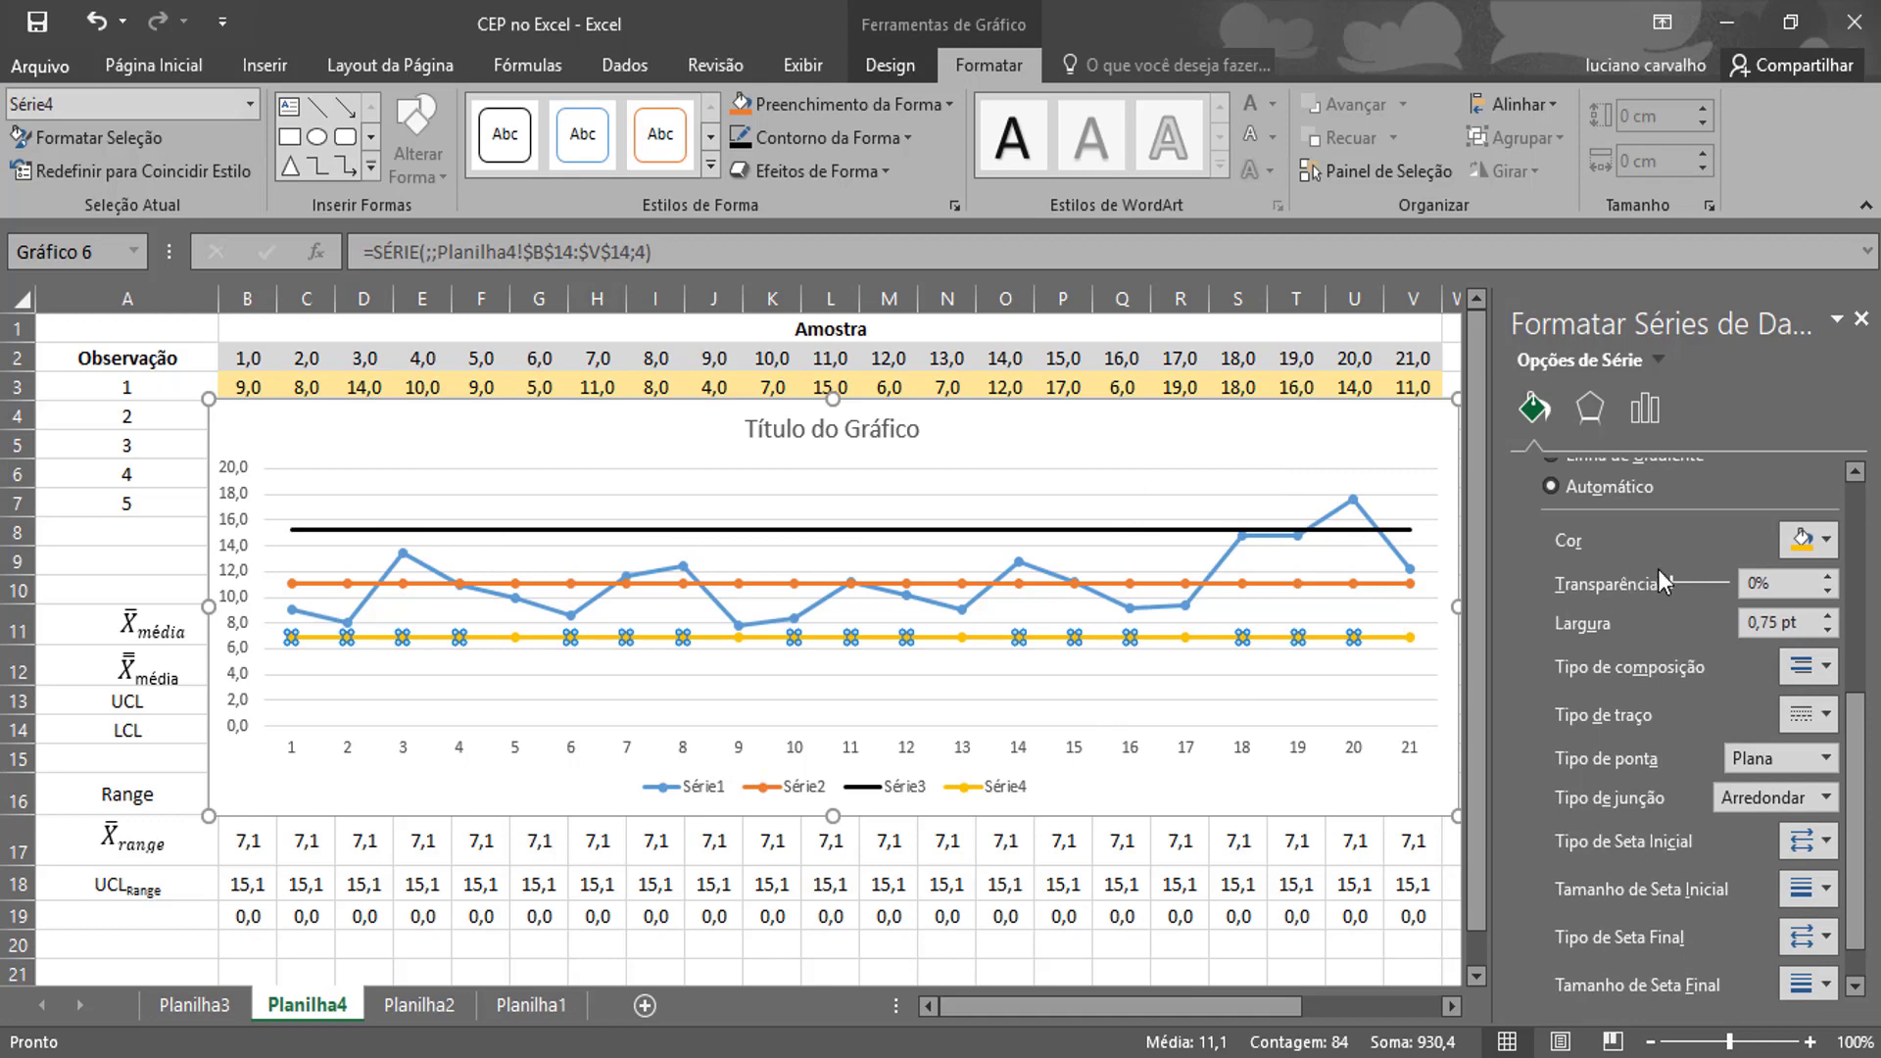
{"action": "left_click", "coordinate": [1808, 538]}
{"action": "left_click", "coordinate": [1677, 606]}
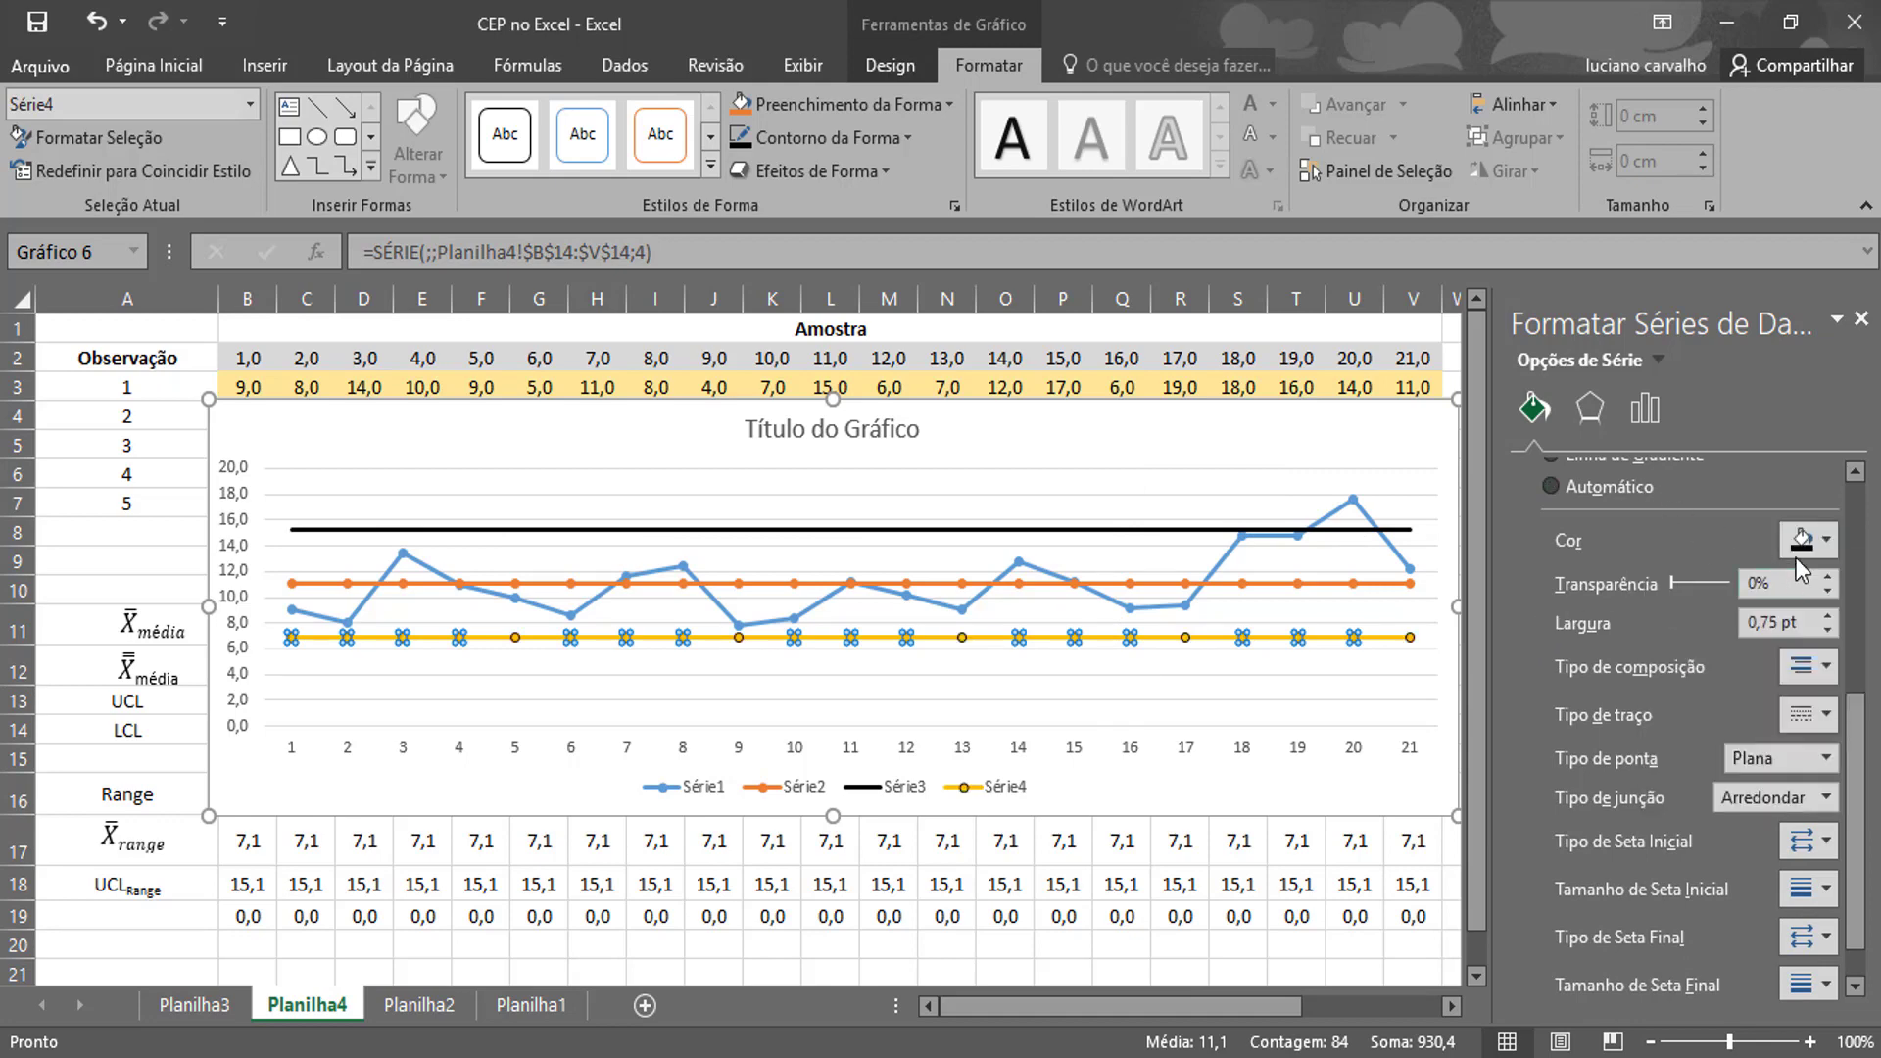
{"action": "left_click_drag", "start_coordinate": [1867, 755], "coordinate": [1870, 549]}
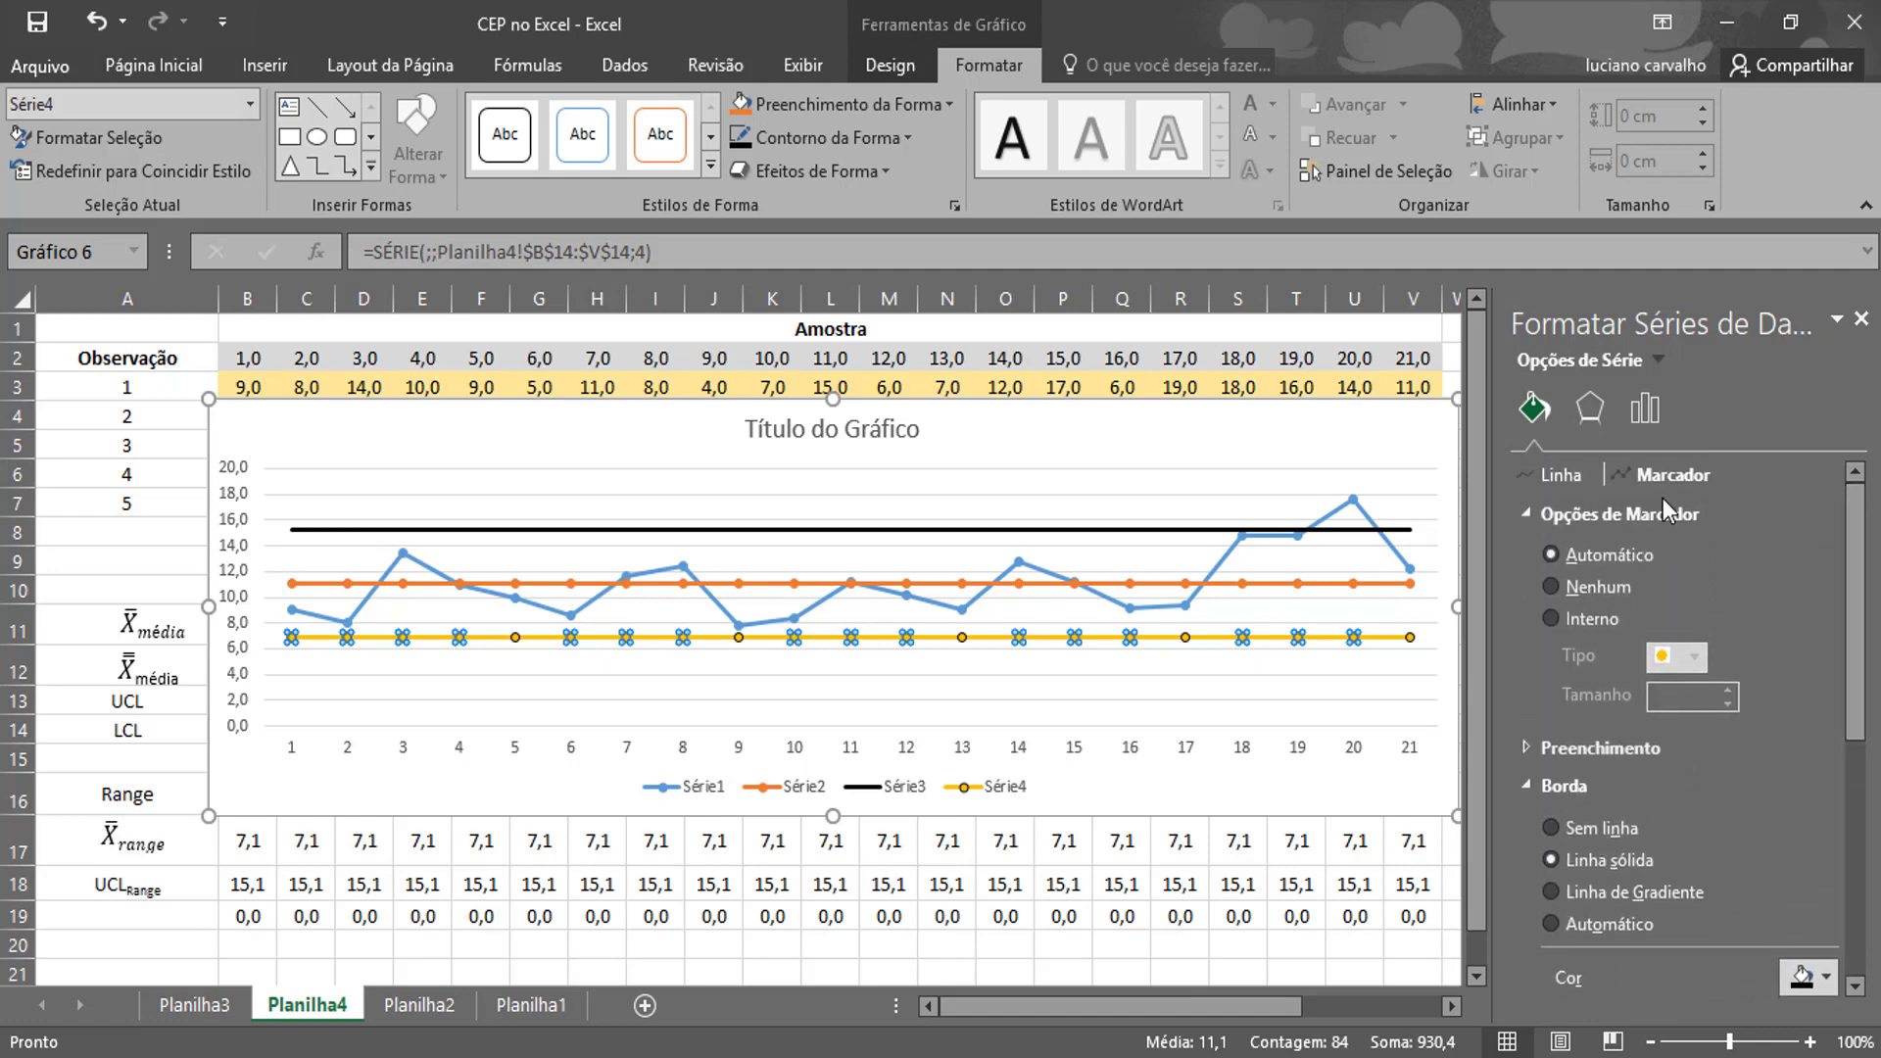
{"action": "left_click", "coordinate": [1552, 586]}
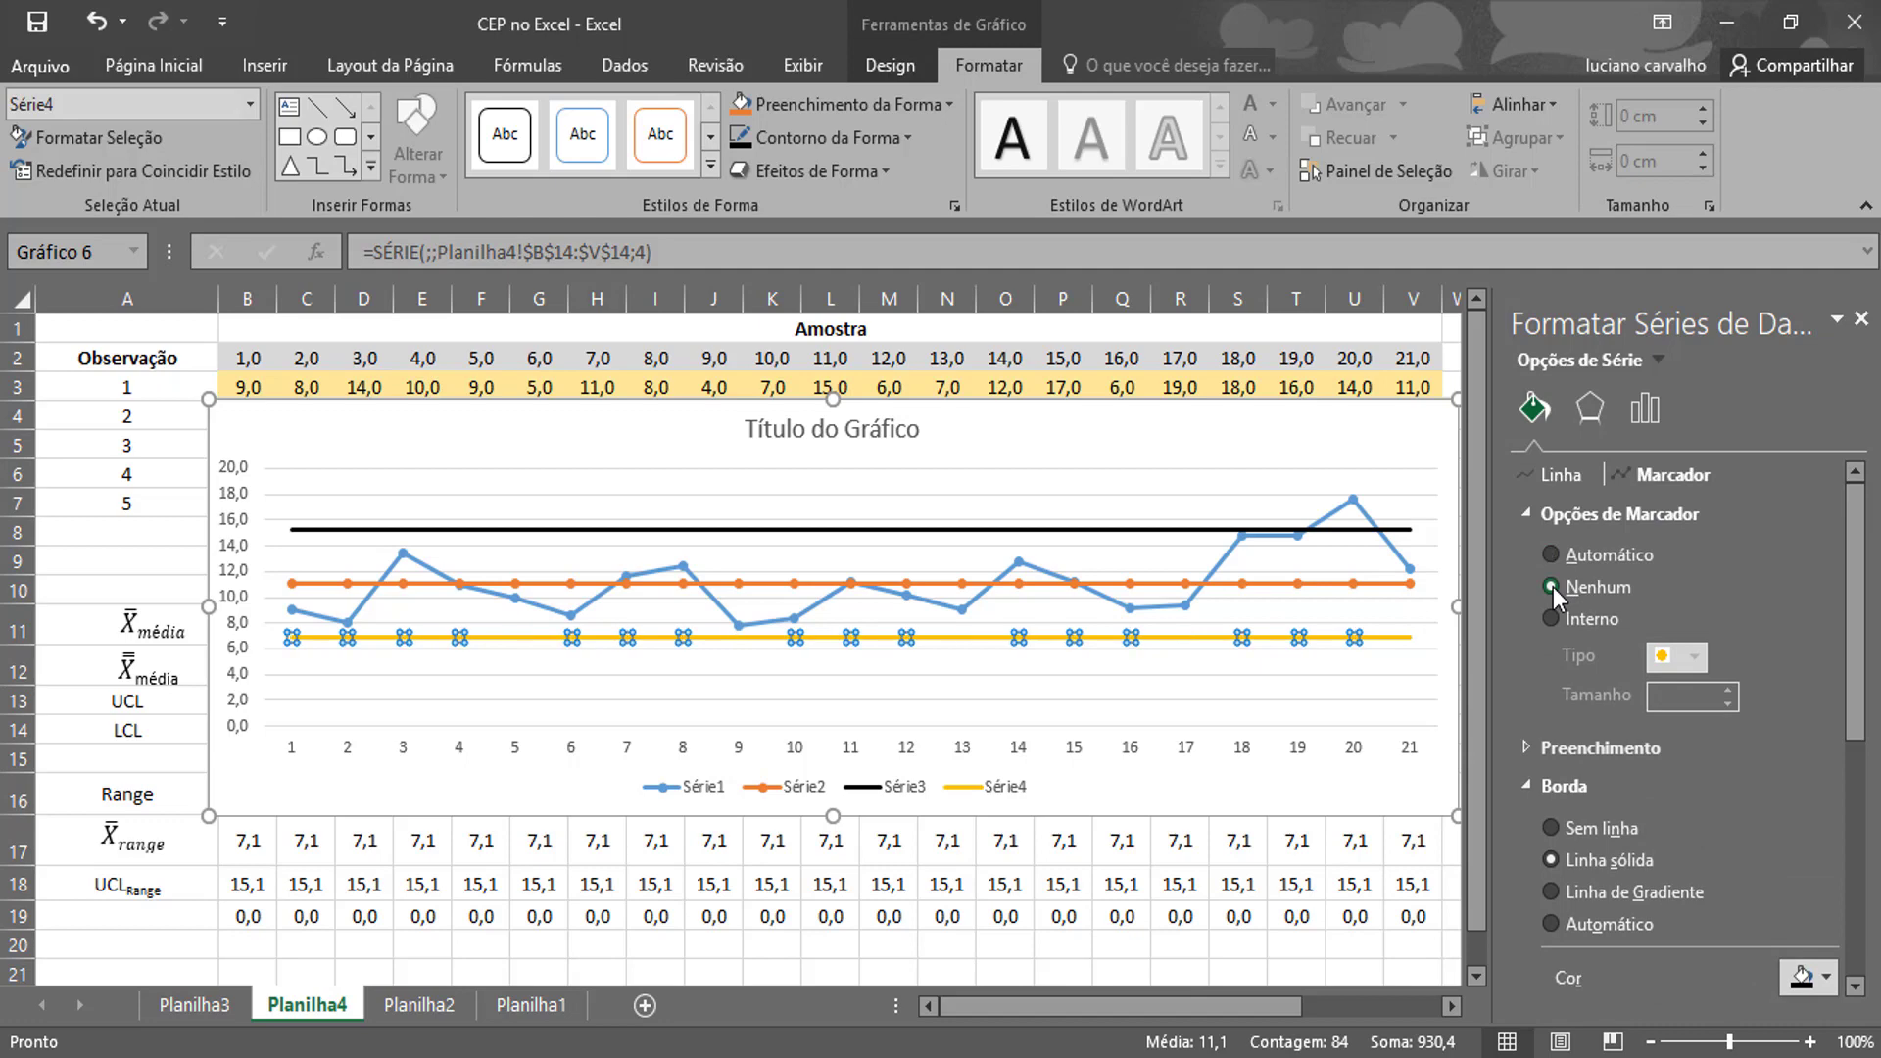
Format the LCL line as a solid-colour black line with a dashed stroke type.
{"action": "left_click", "coordinate": [1559, 479]}
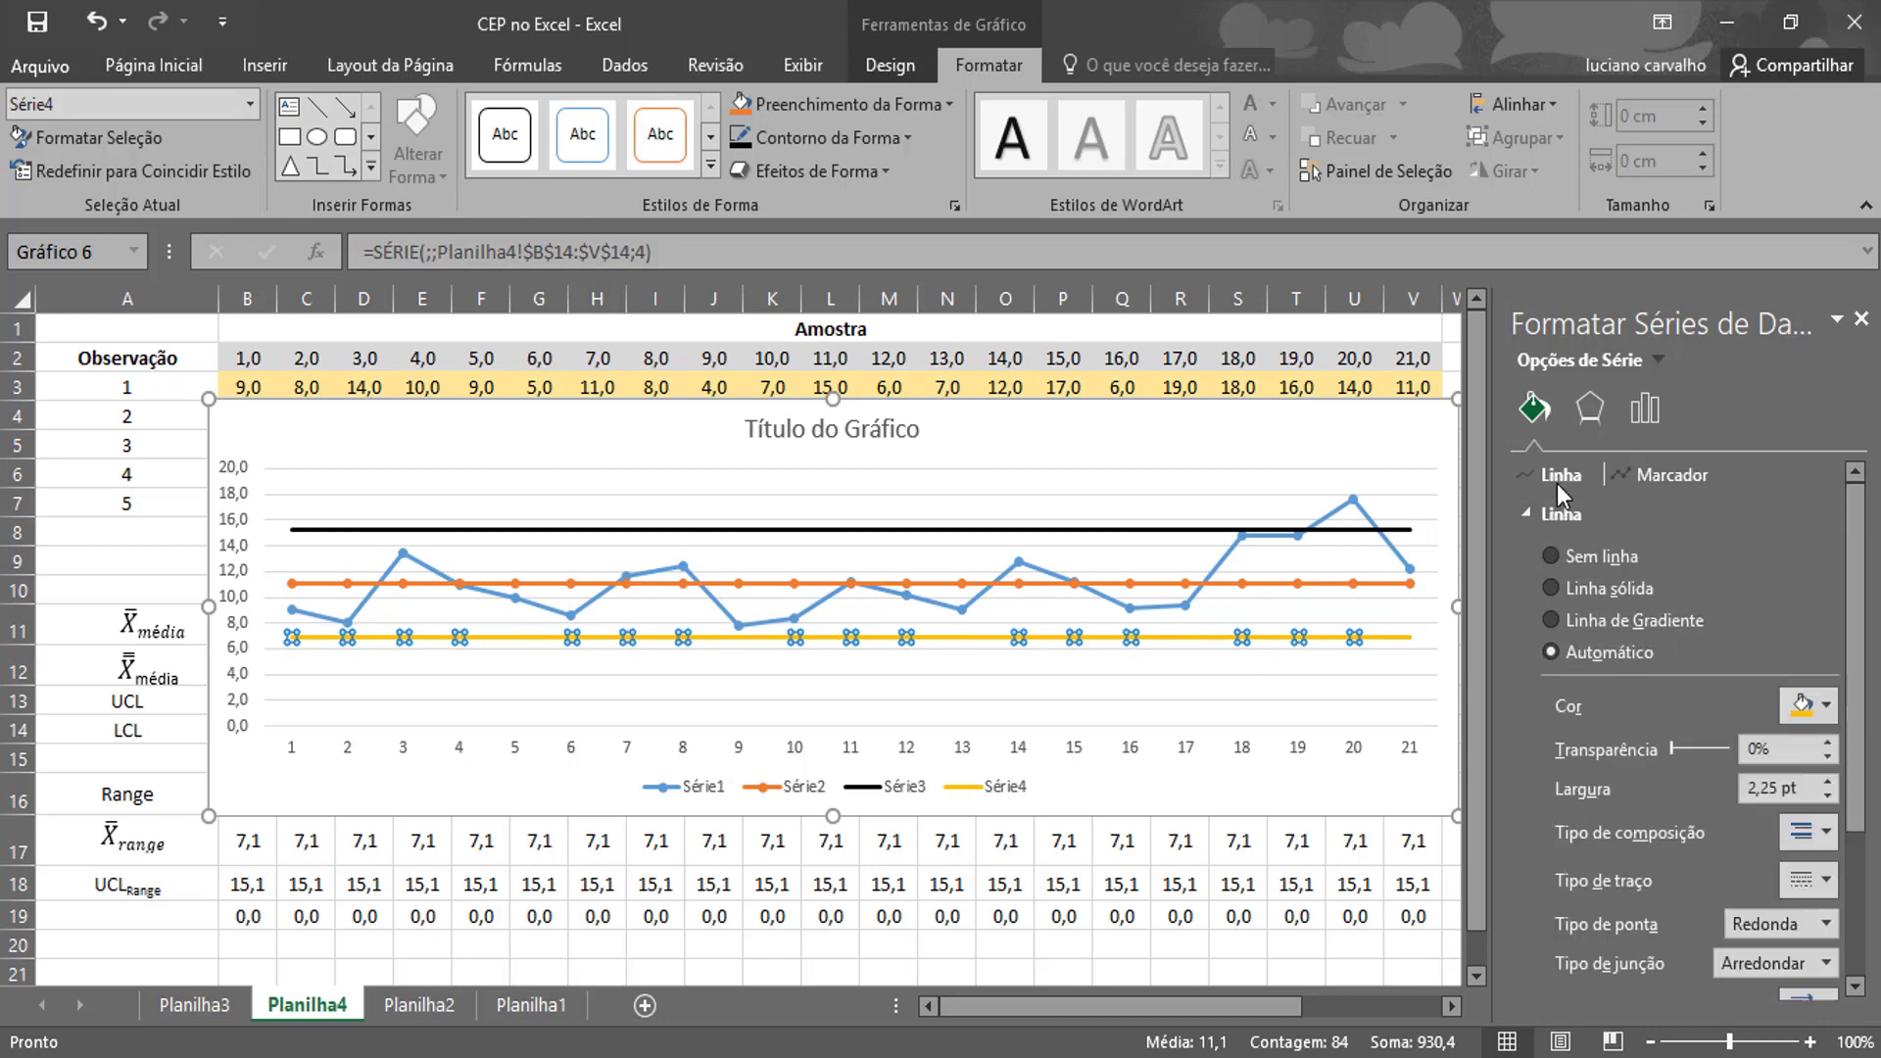
{"action": "left_click", "coordinate": [1827, 705]}
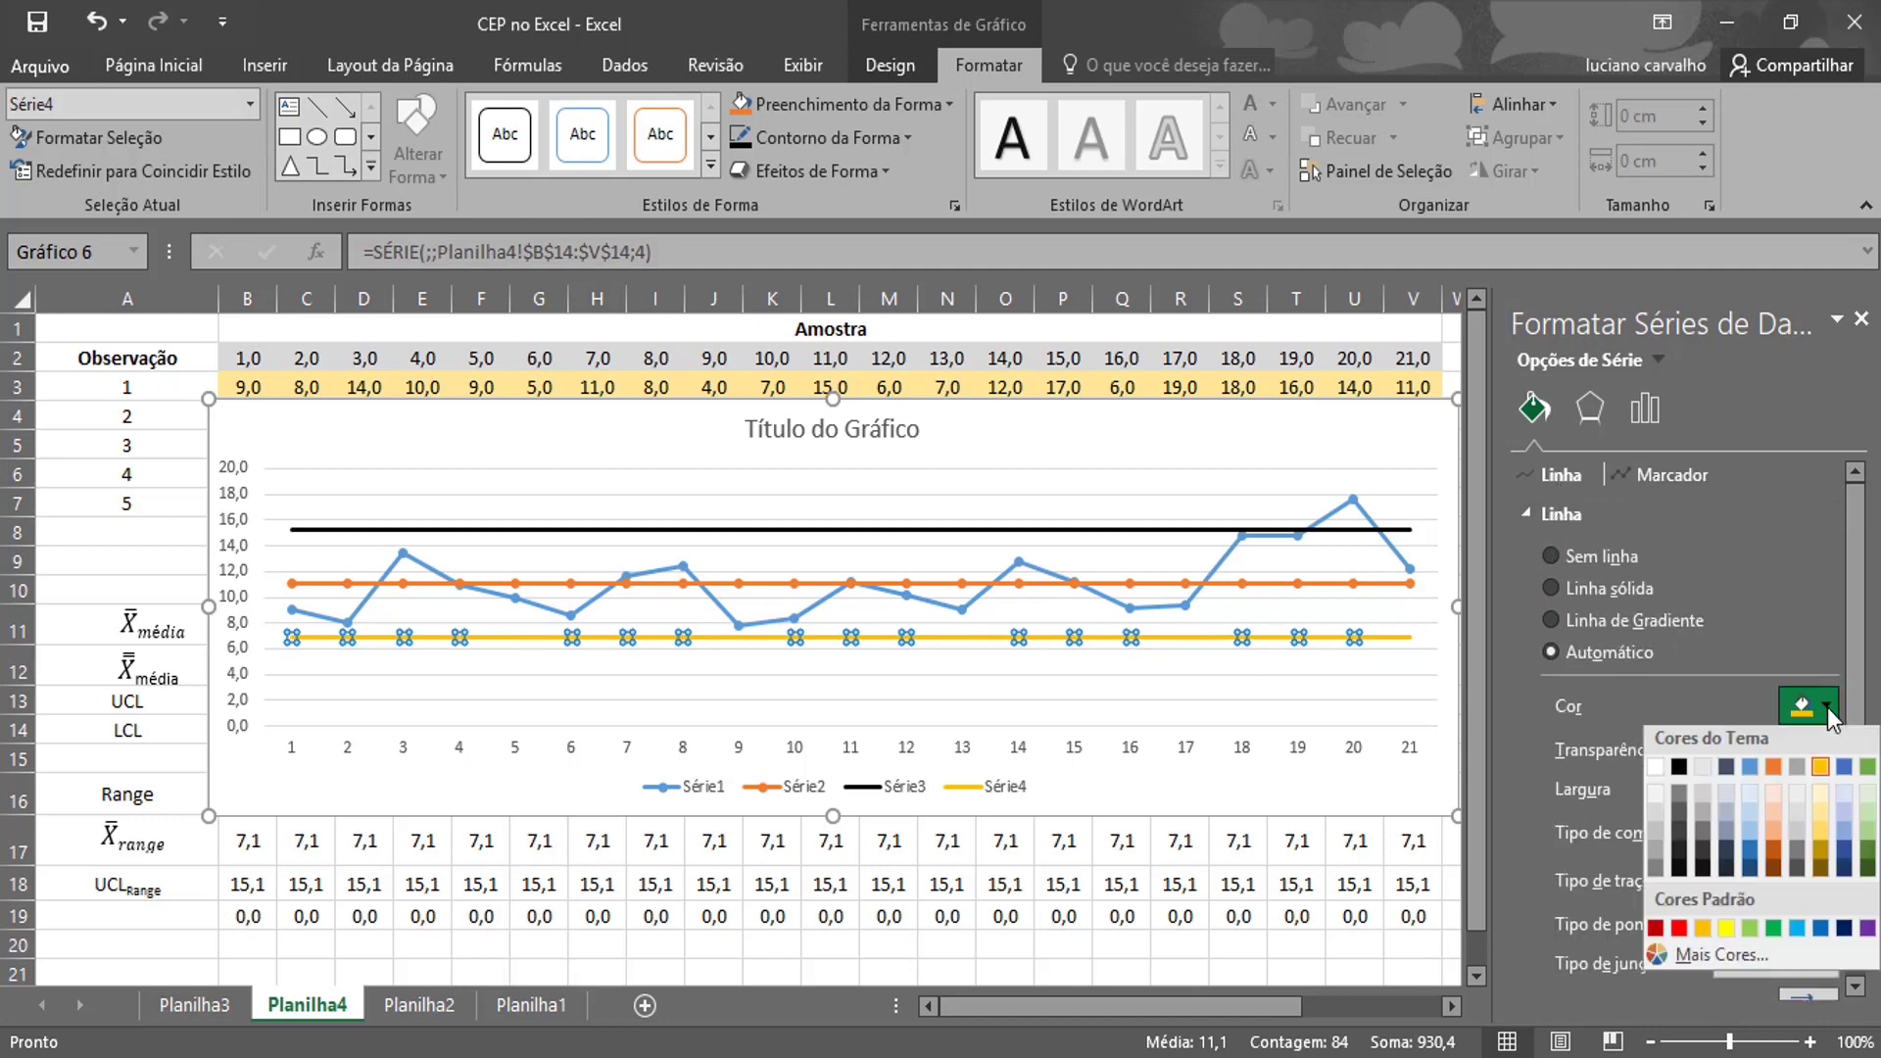
{"action": "left_click", "coordinate": [1682, 773]}
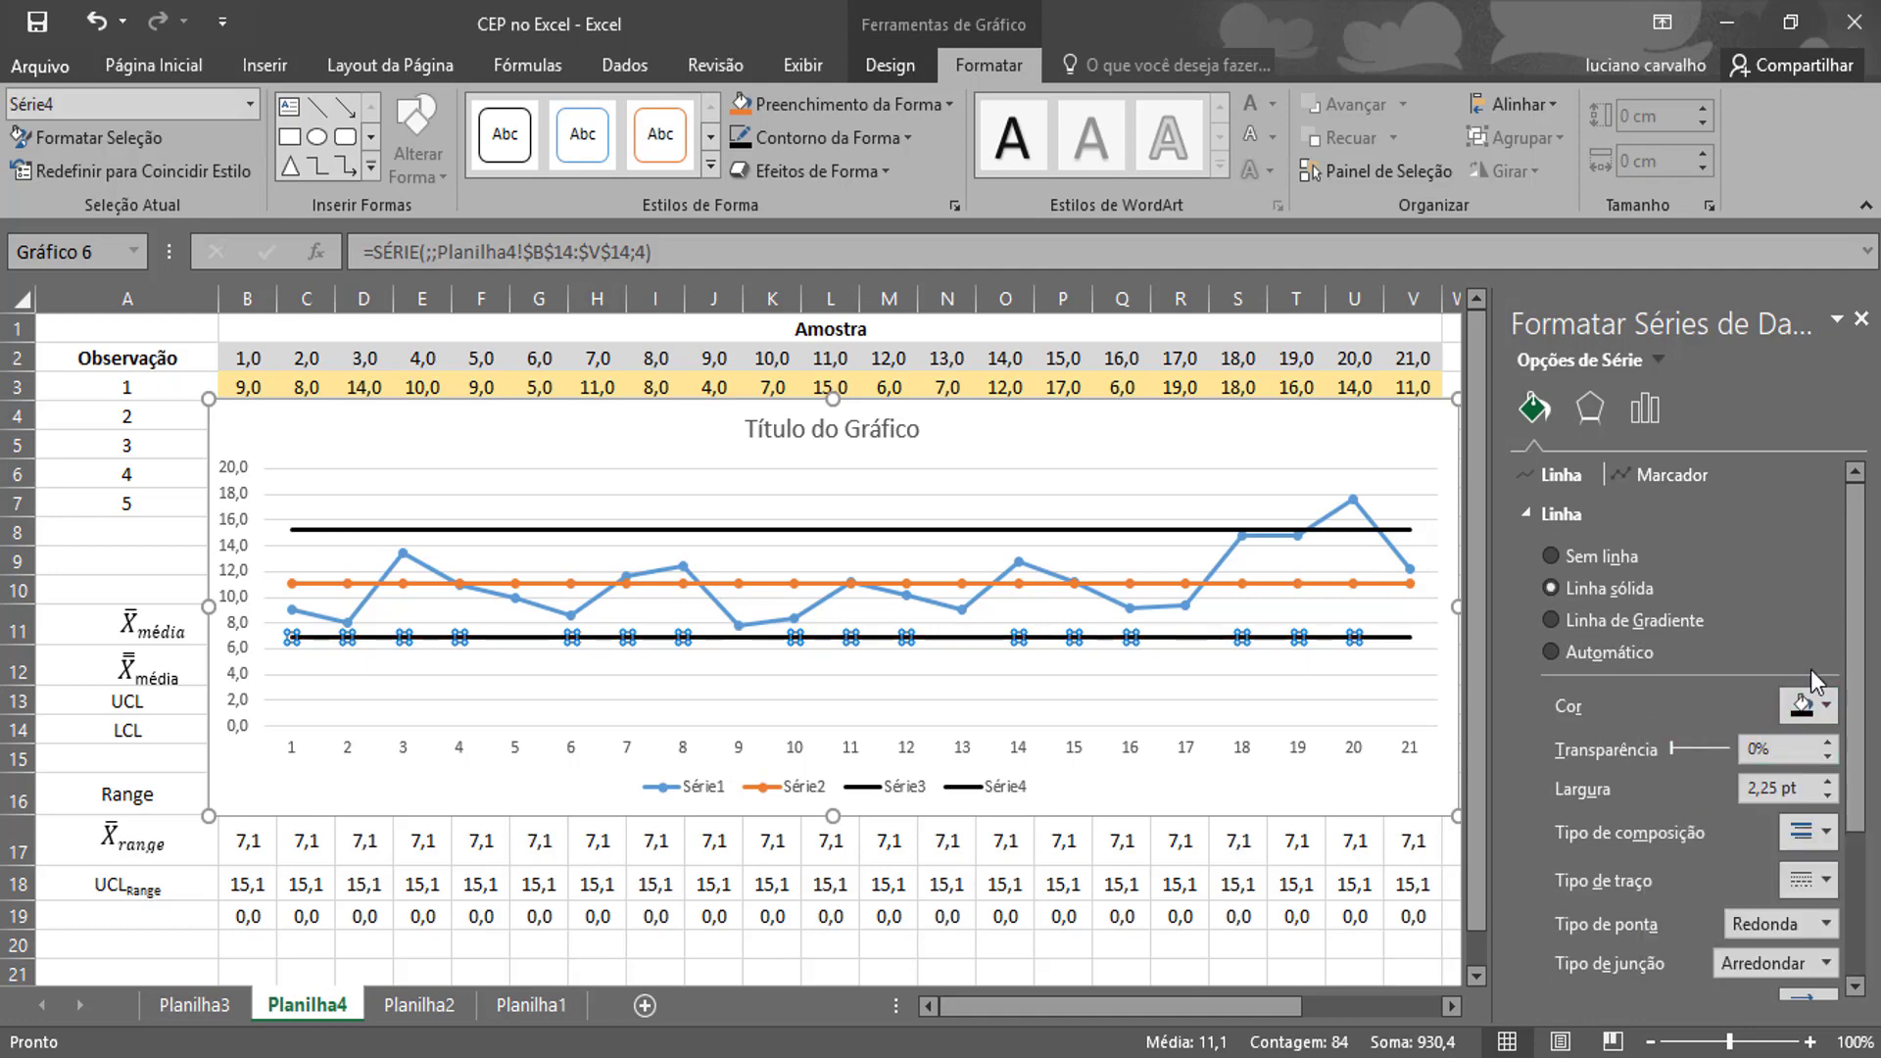
{"action": "left_click_drag", "start_coordinate": [1855, 627], "coordinate": [1855, 735]}
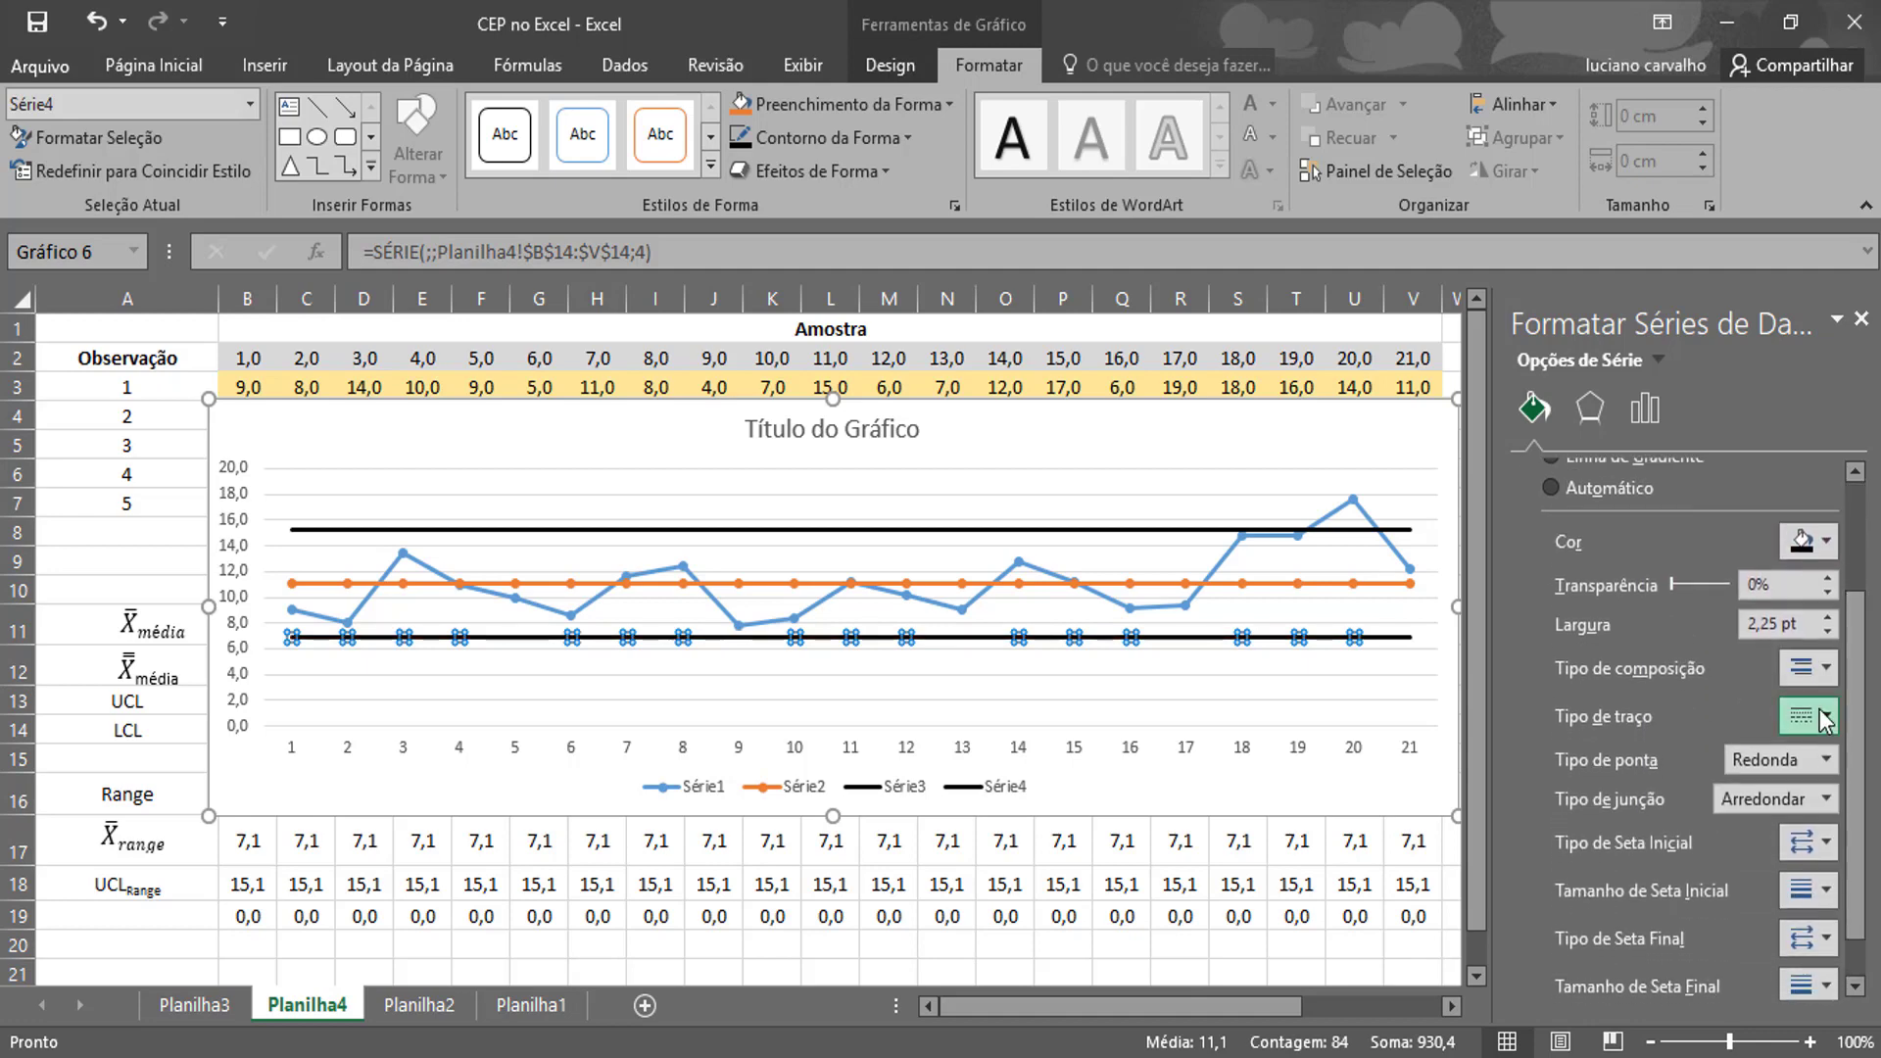
{"action": "left_click", "coordinate": [1808, 716]}
{"action": "left_click", "coordinate": [1785, 811]}
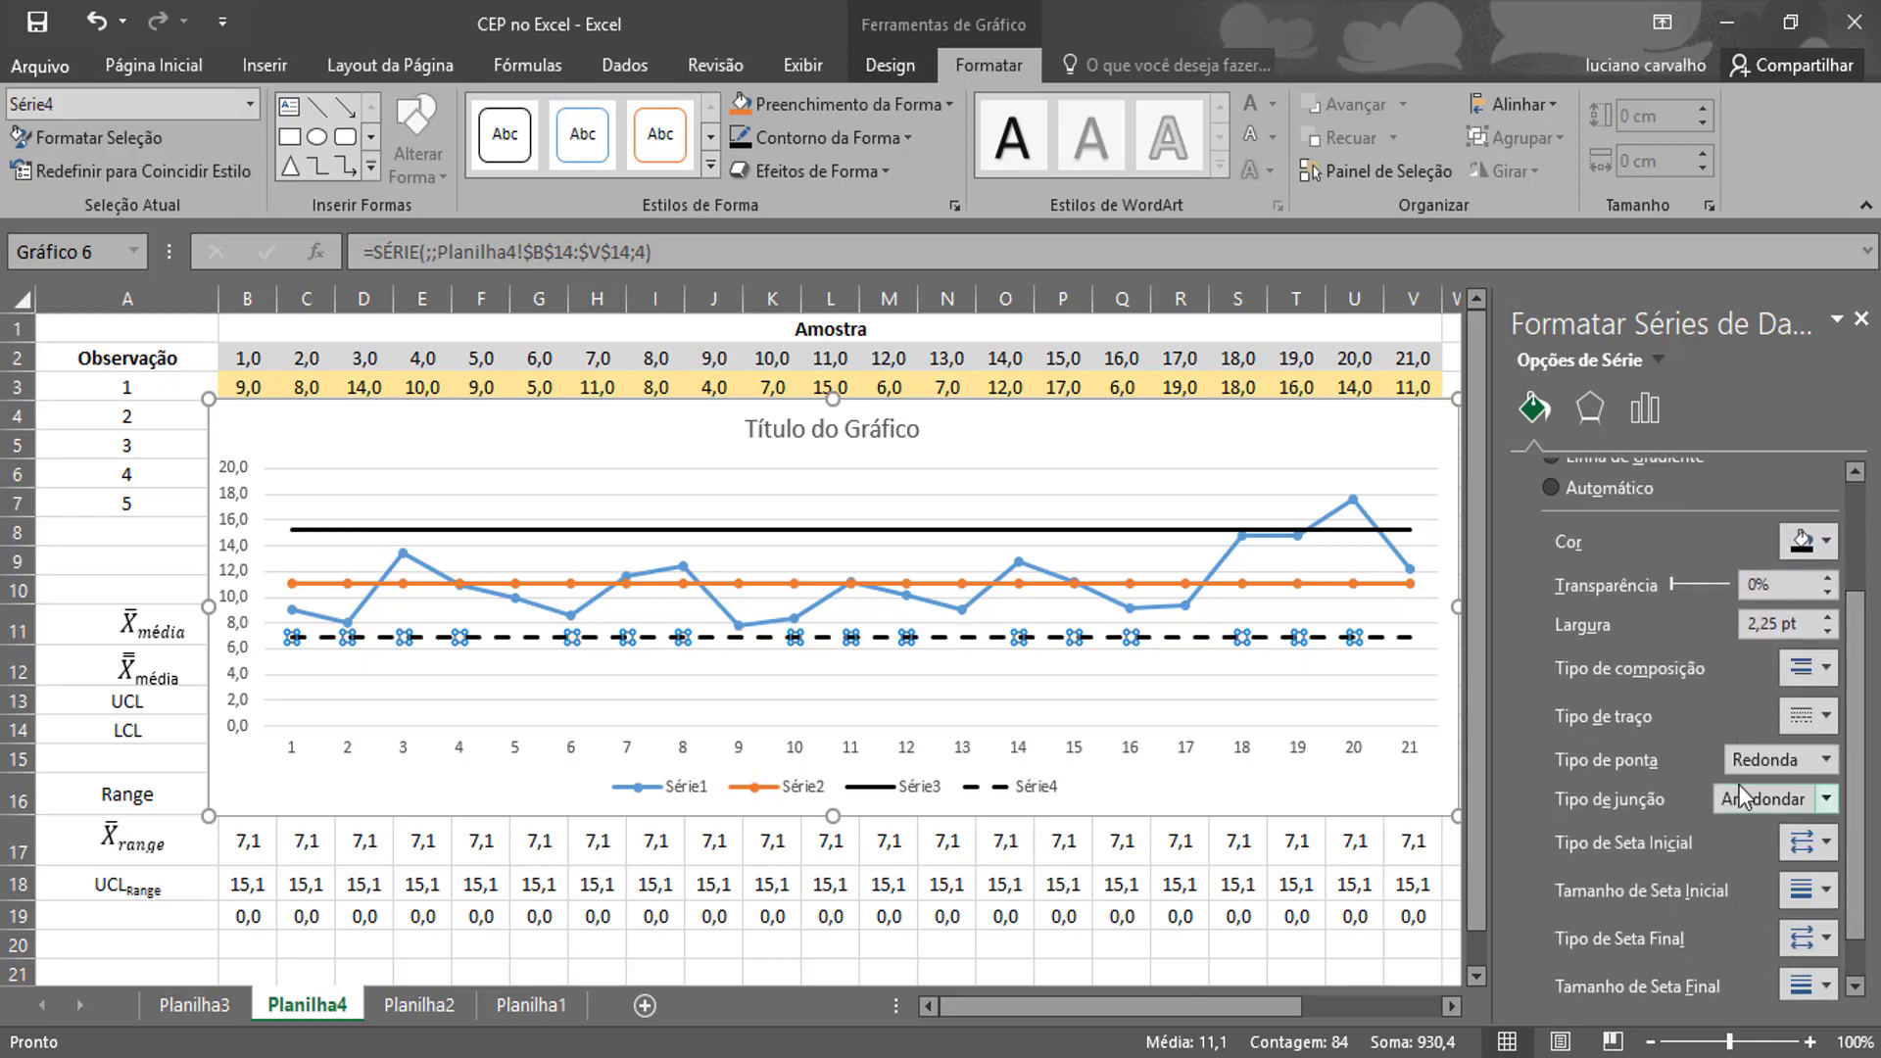
Set the UCL line's dash type to the same dashed style as the LCL line.
{"action": "left_click", "coordinate": [1171, 530]}
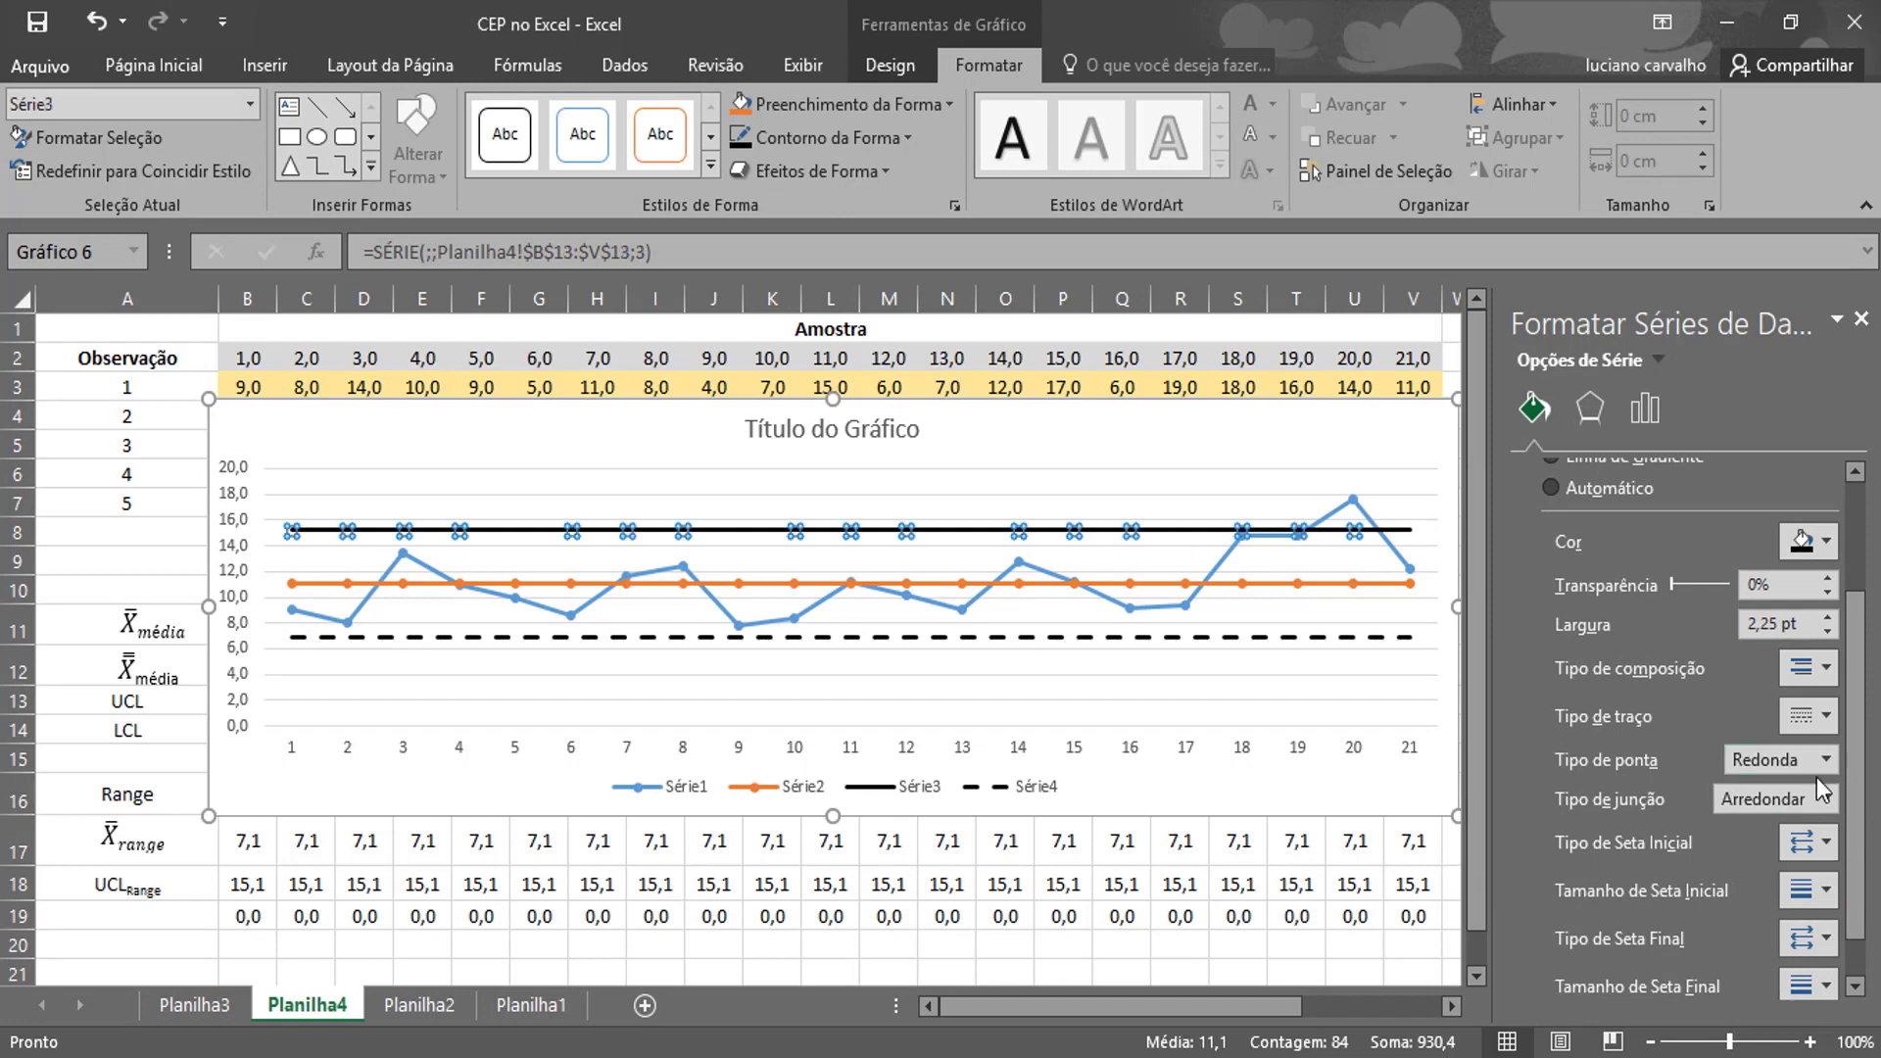
{"action": "left_click", "coordinate": [1819, 723]}
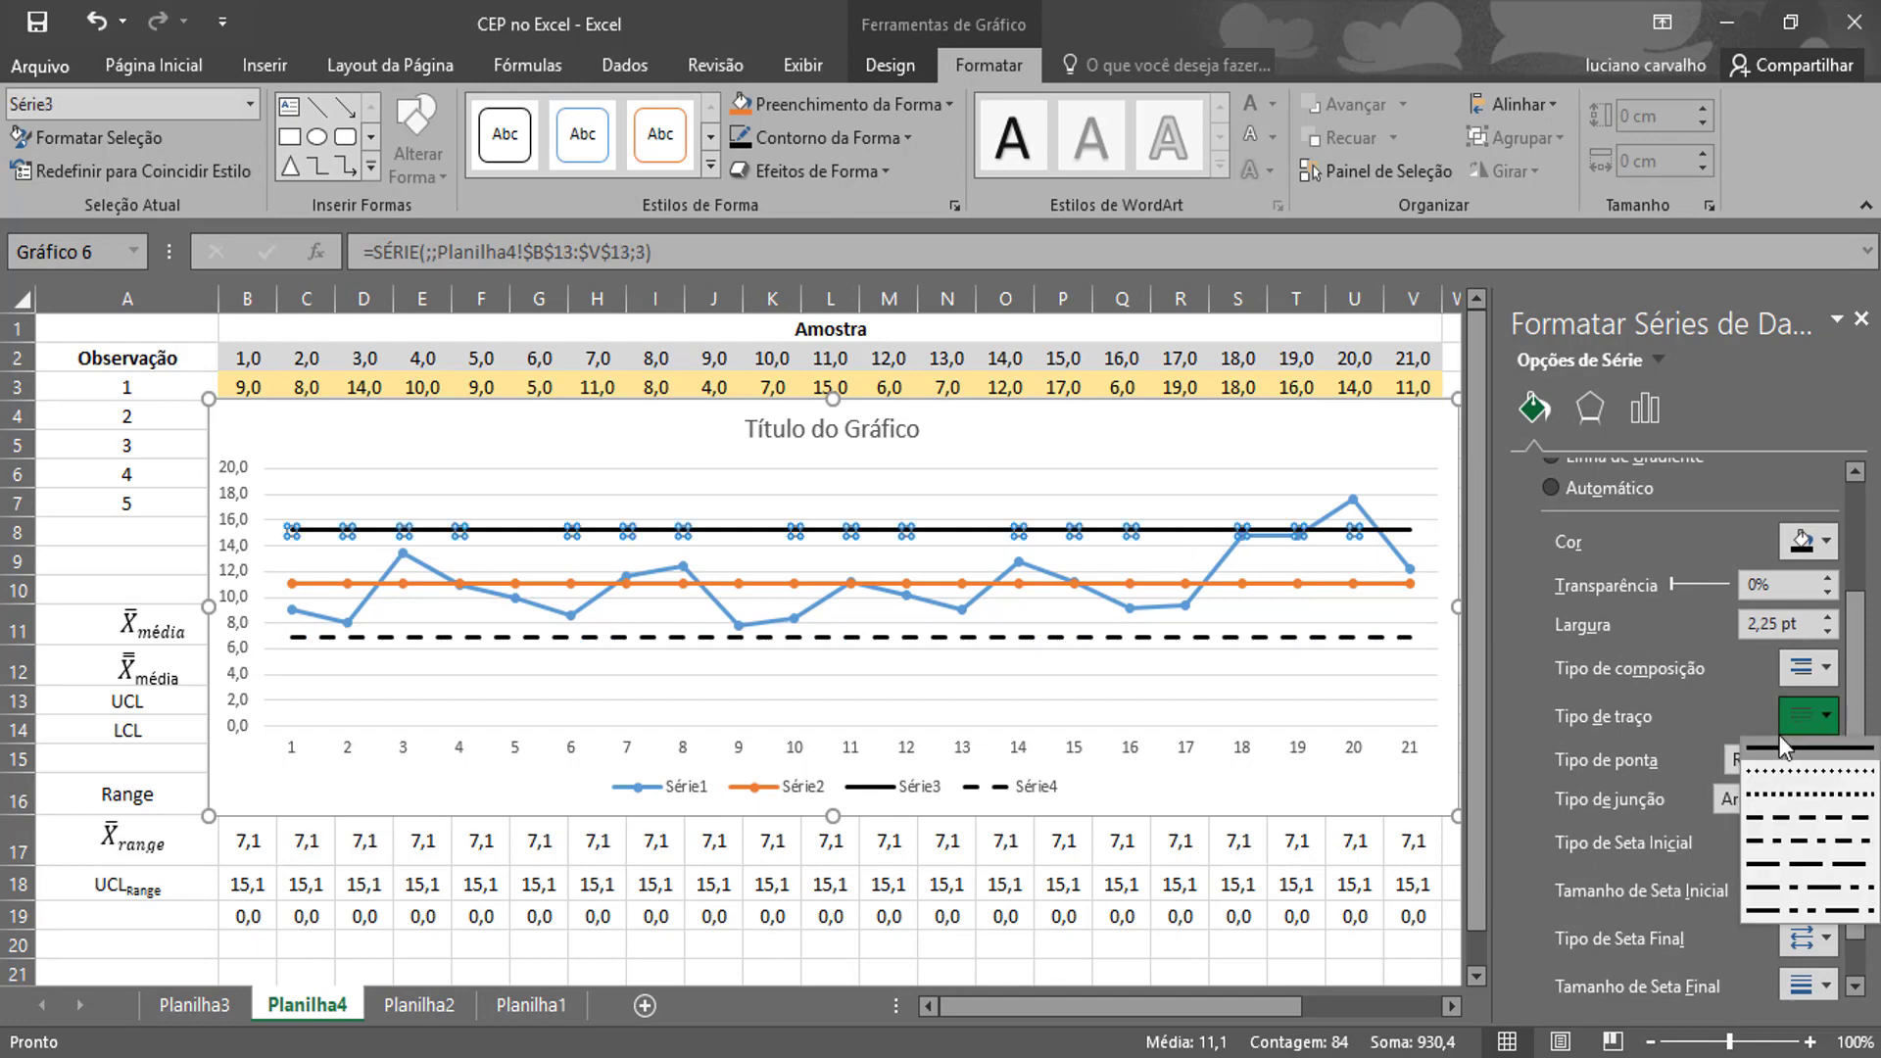
{"action": "left_click", "coordinate": [1784, 814]}
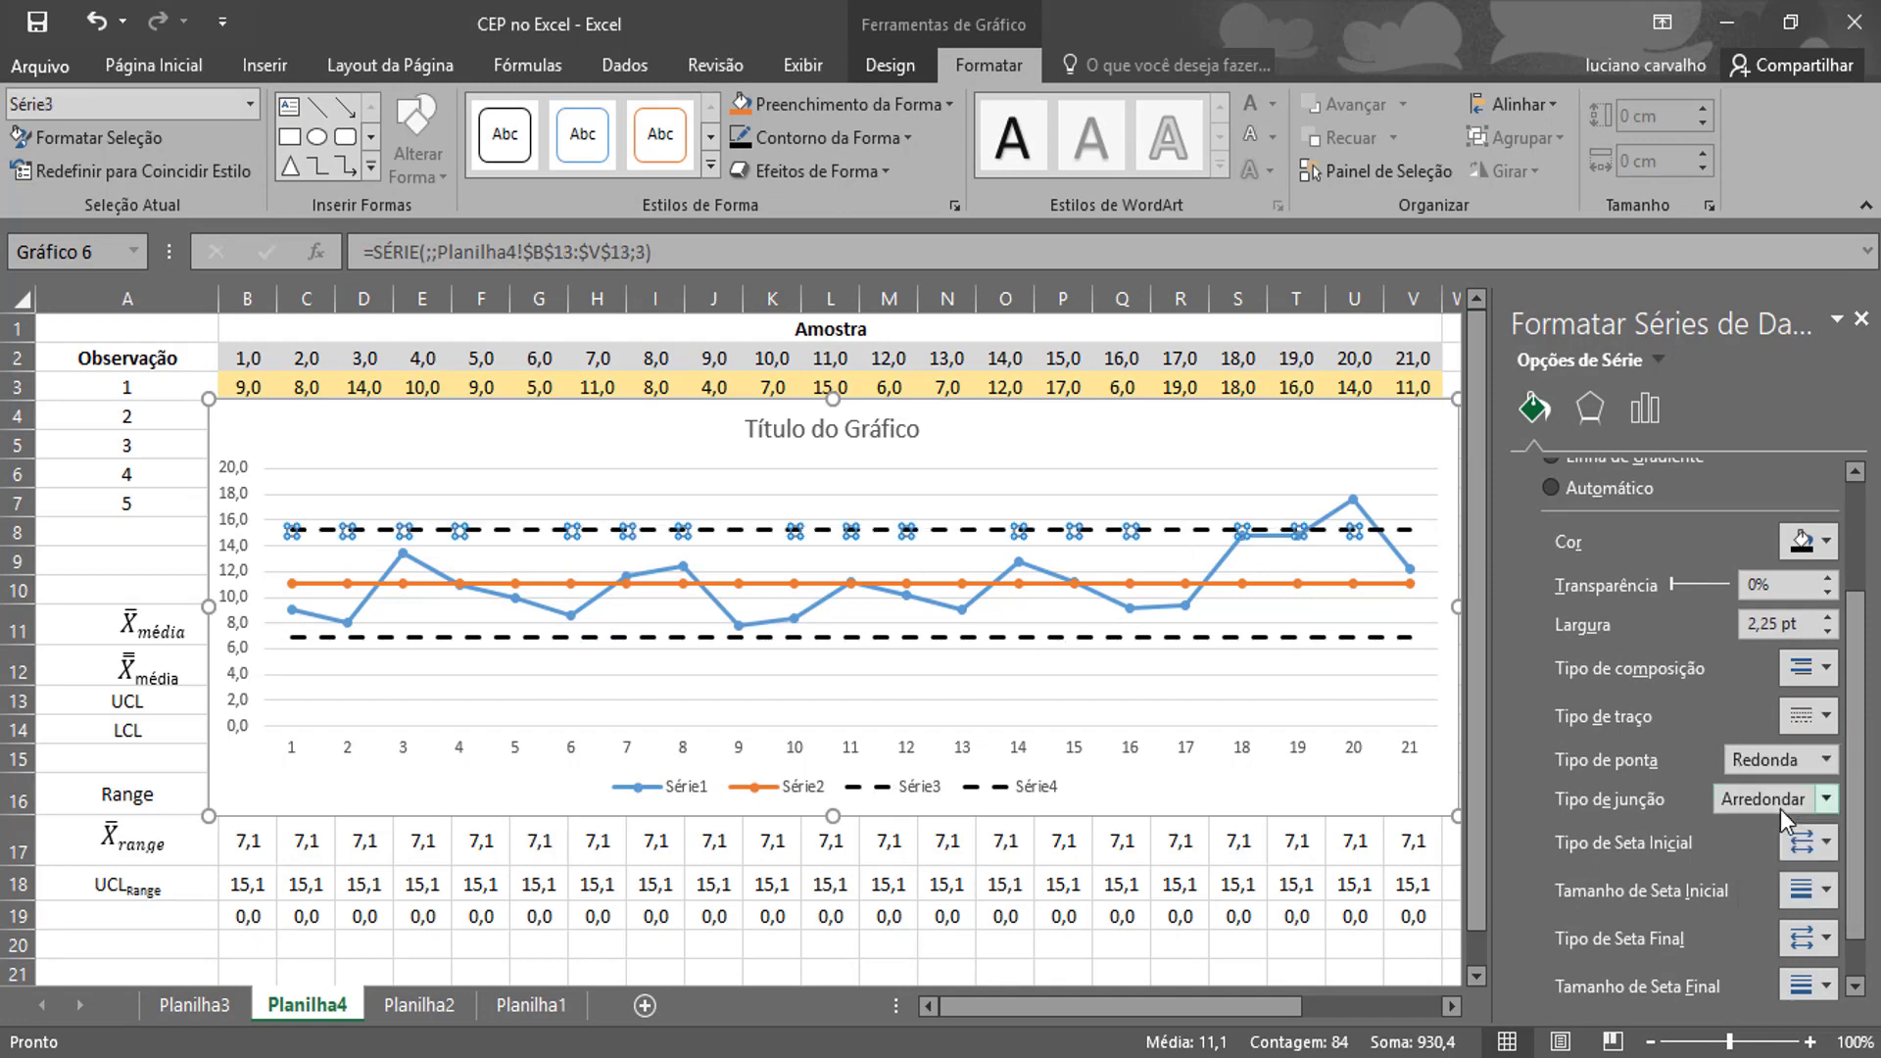
Change the colour of the grand mean line in the chart to dark grey.
{"action": "left_click", "coordinate": [1278, 585]}
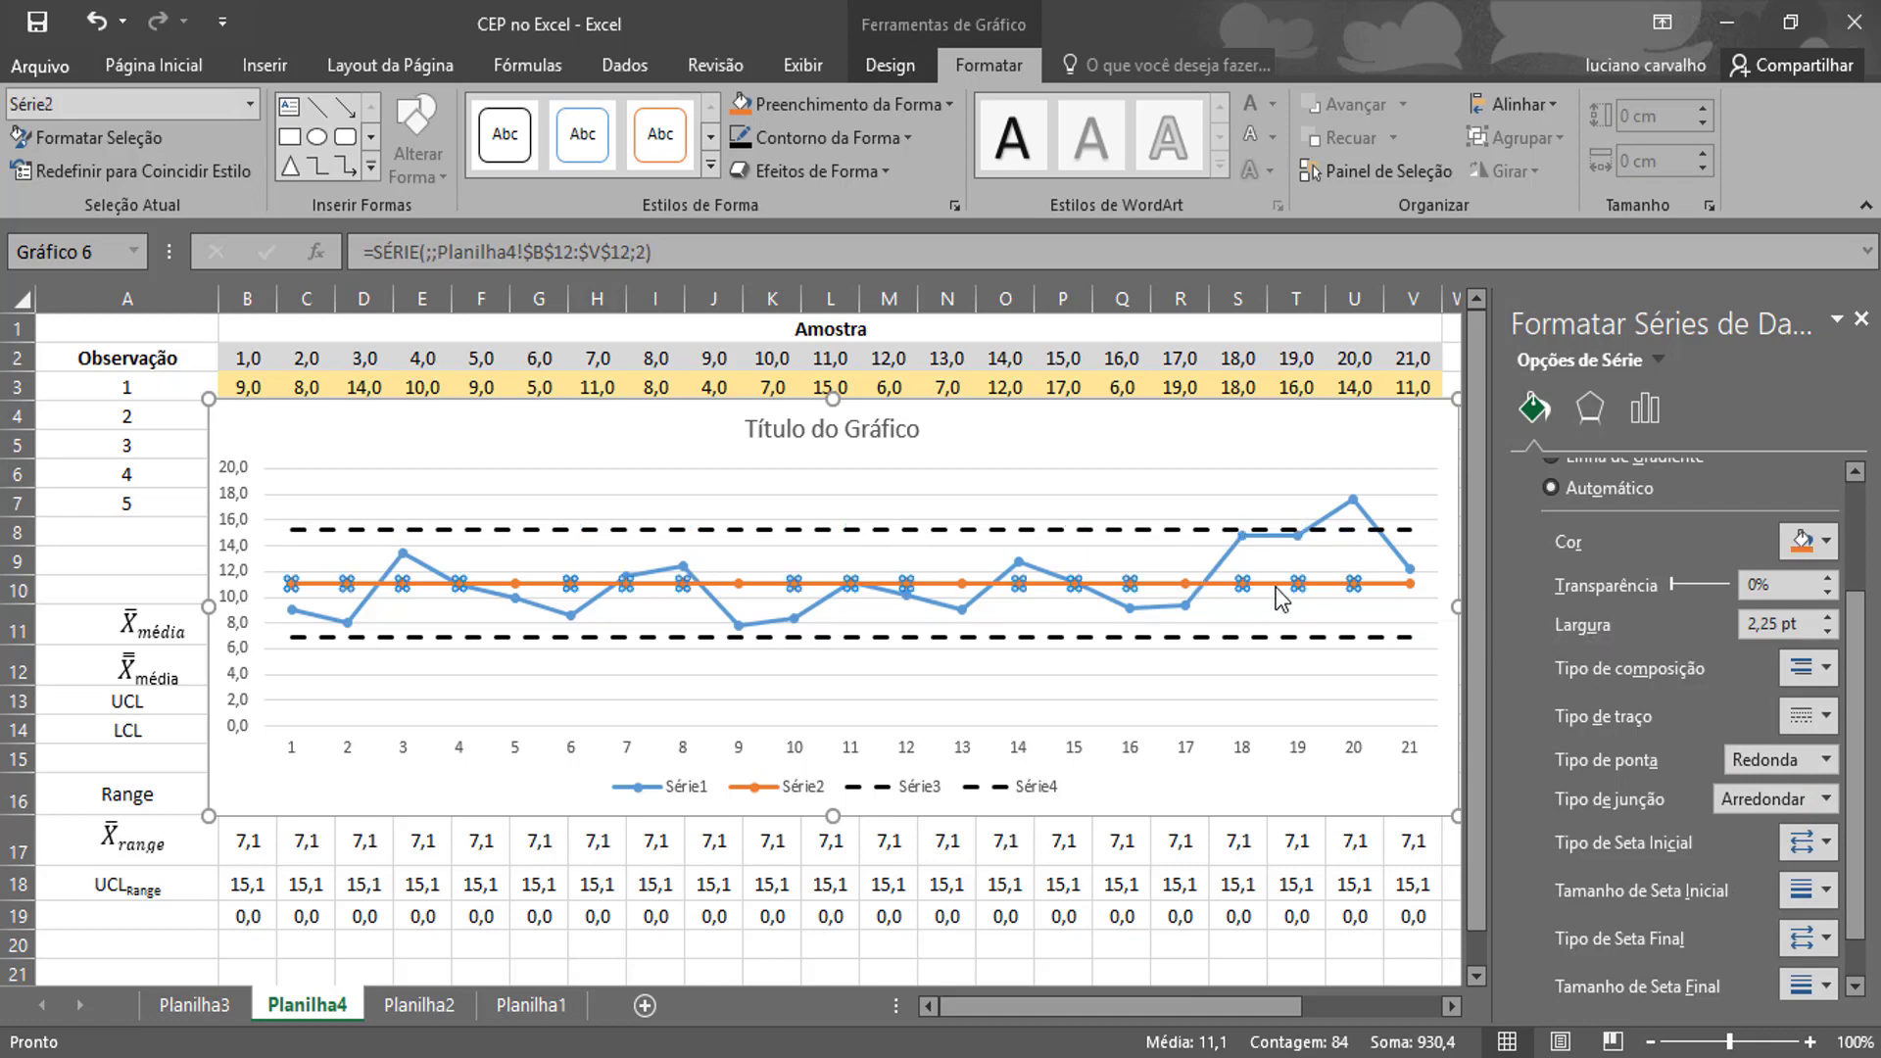
{"action": "left_click", "coordinate": [1825, 542]}
{"action": "left_click", "coordinate": [1727, 669]}
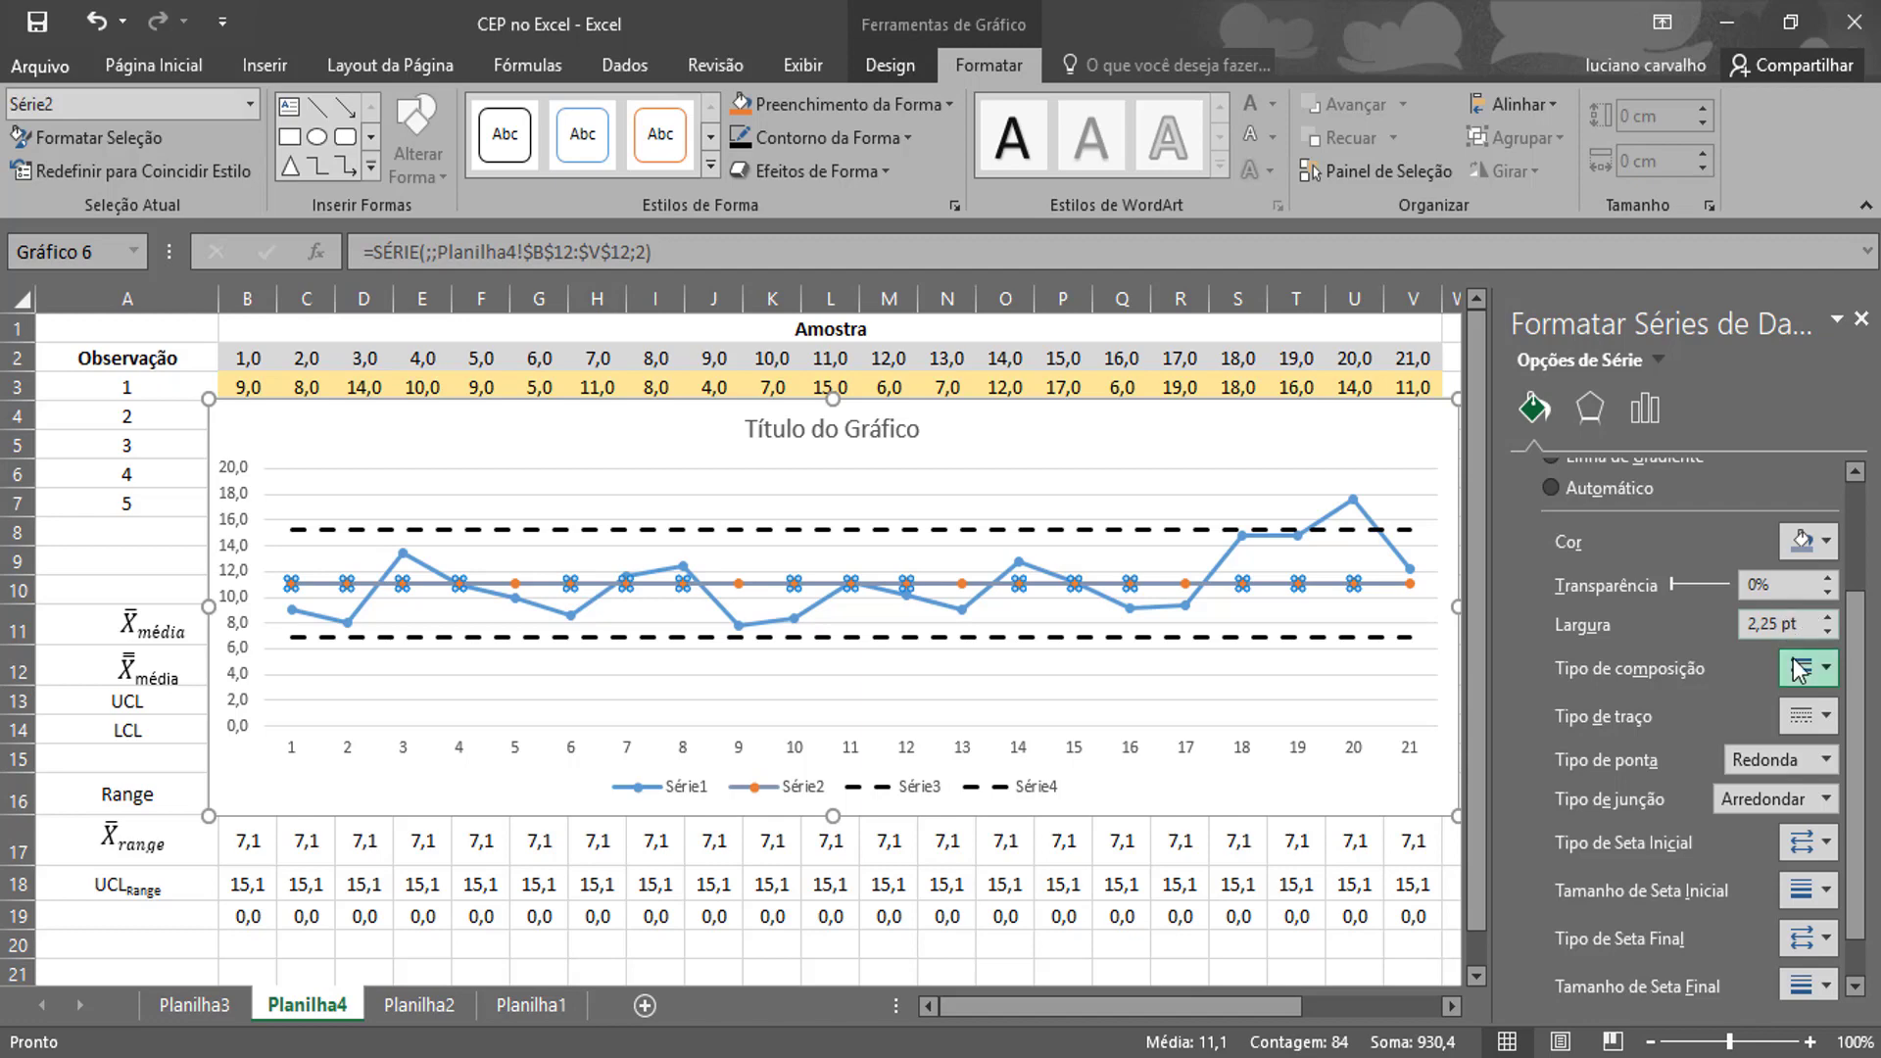
{"action": "left_click", "coordinate": [1827, 542]}
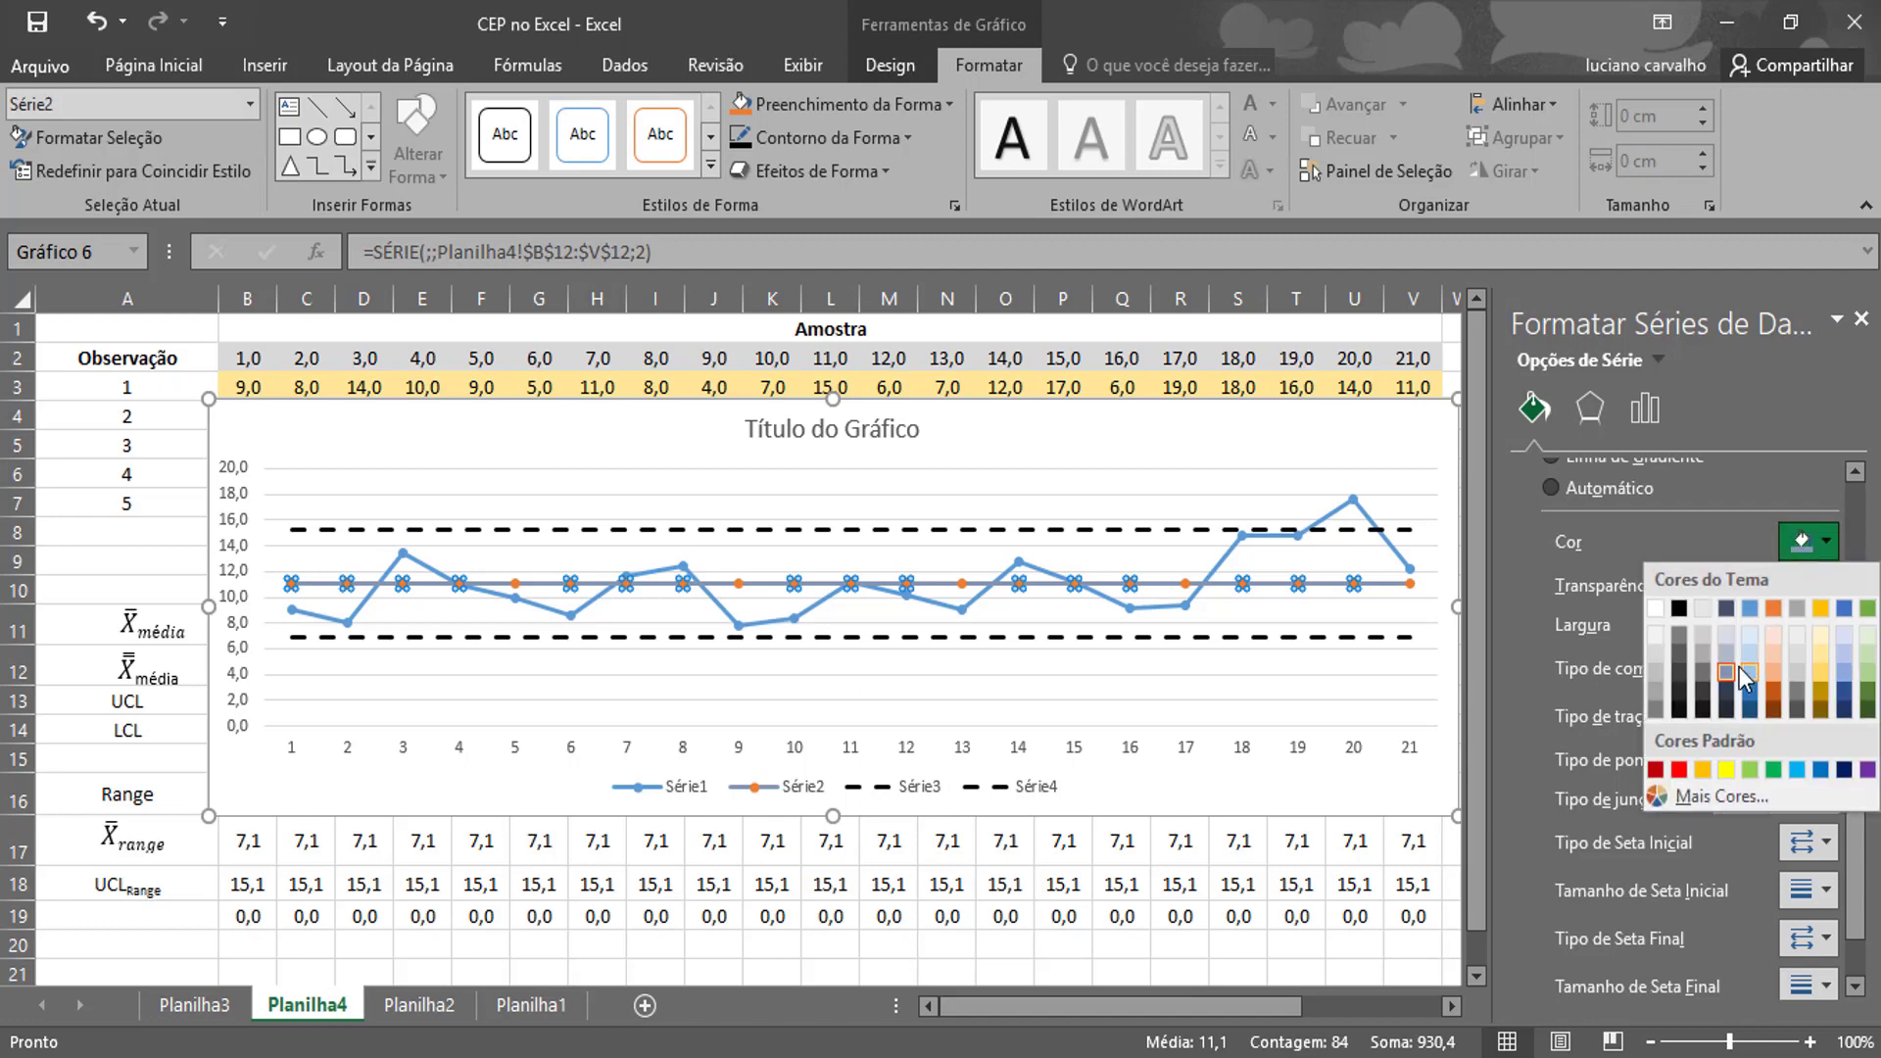
{"action": "left_click", "coordinate": [1703, 696]}
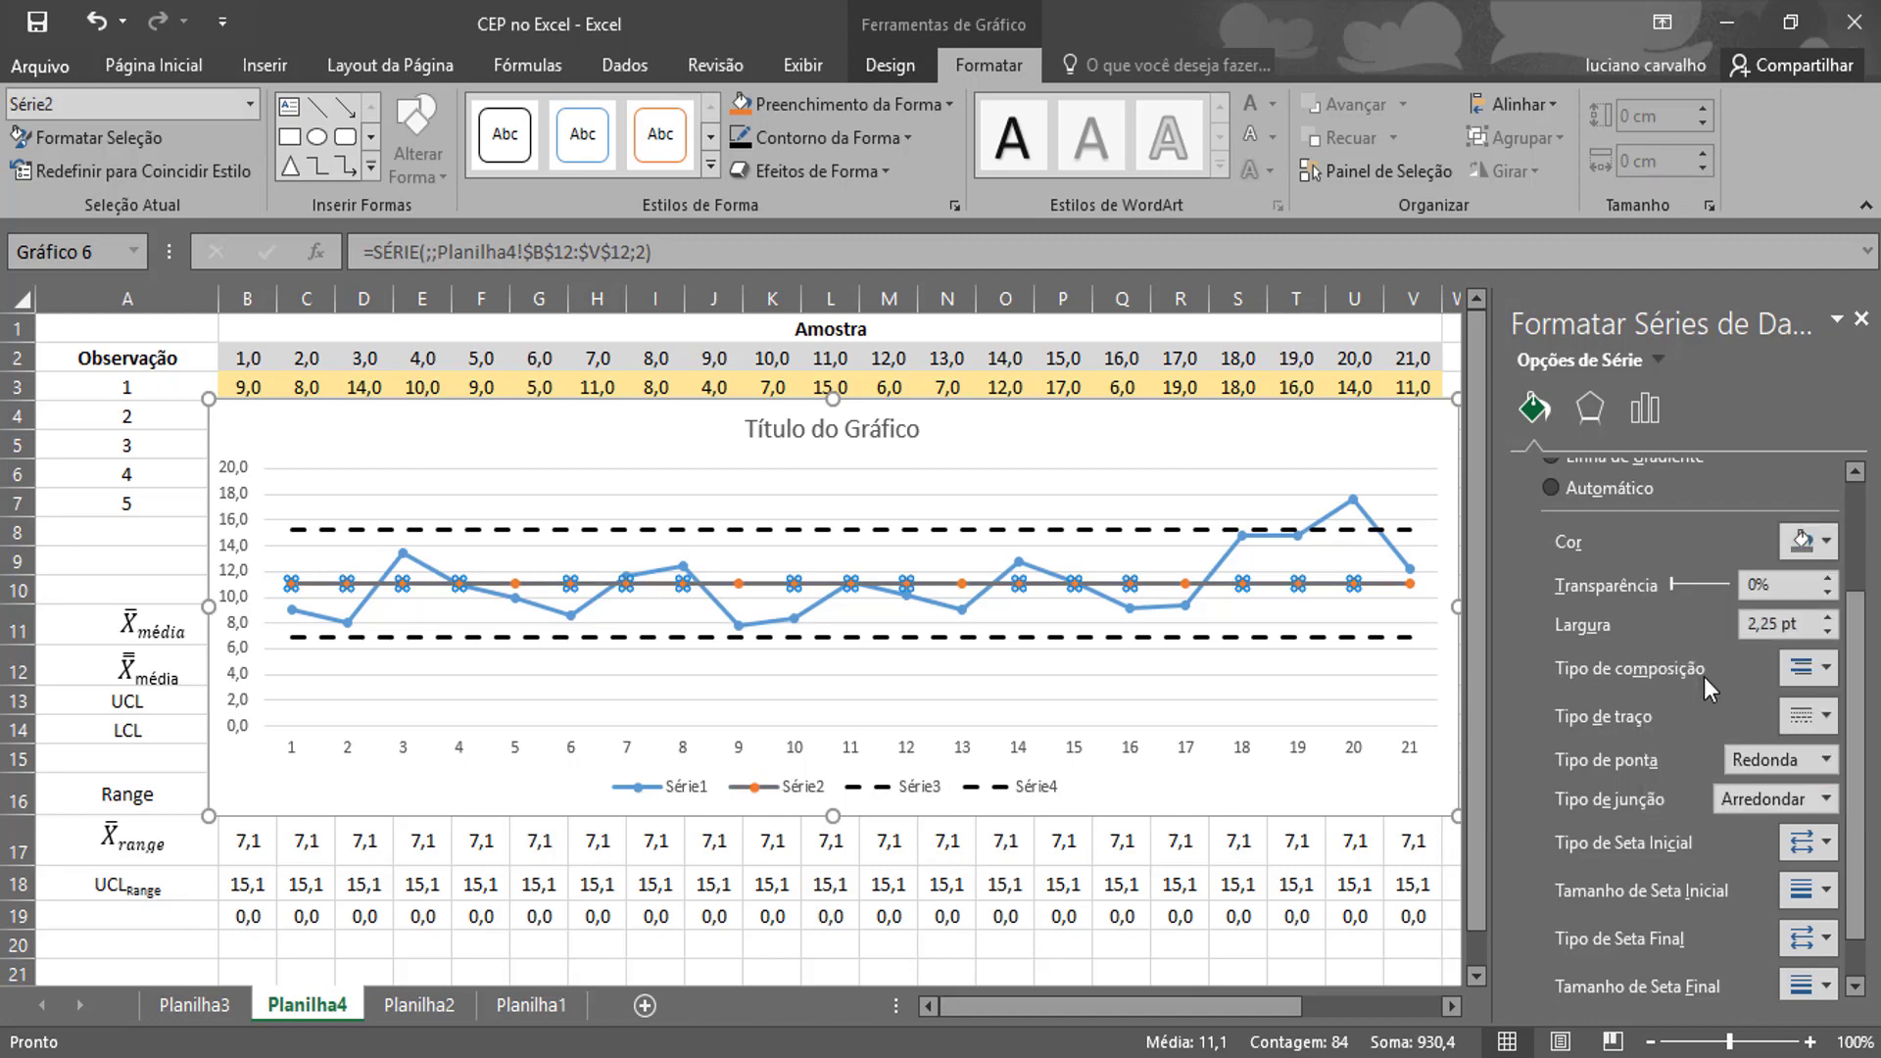
Reduce the width of the grand mean line to 1,25 pt.
{"action": "left_click", "coordinate": [1828, 619]}
{"action": "left_click", "coordinate": [1828, 634]}
{"action": "left_click", "coordinate": [1829, 634]}
{"action": "left_click", "coordinate": [1828, 634]}
{"action": "left_click", "coordinate": [1829, 634]}
{"action": "left_click", "coordinate": [1829, 634]}
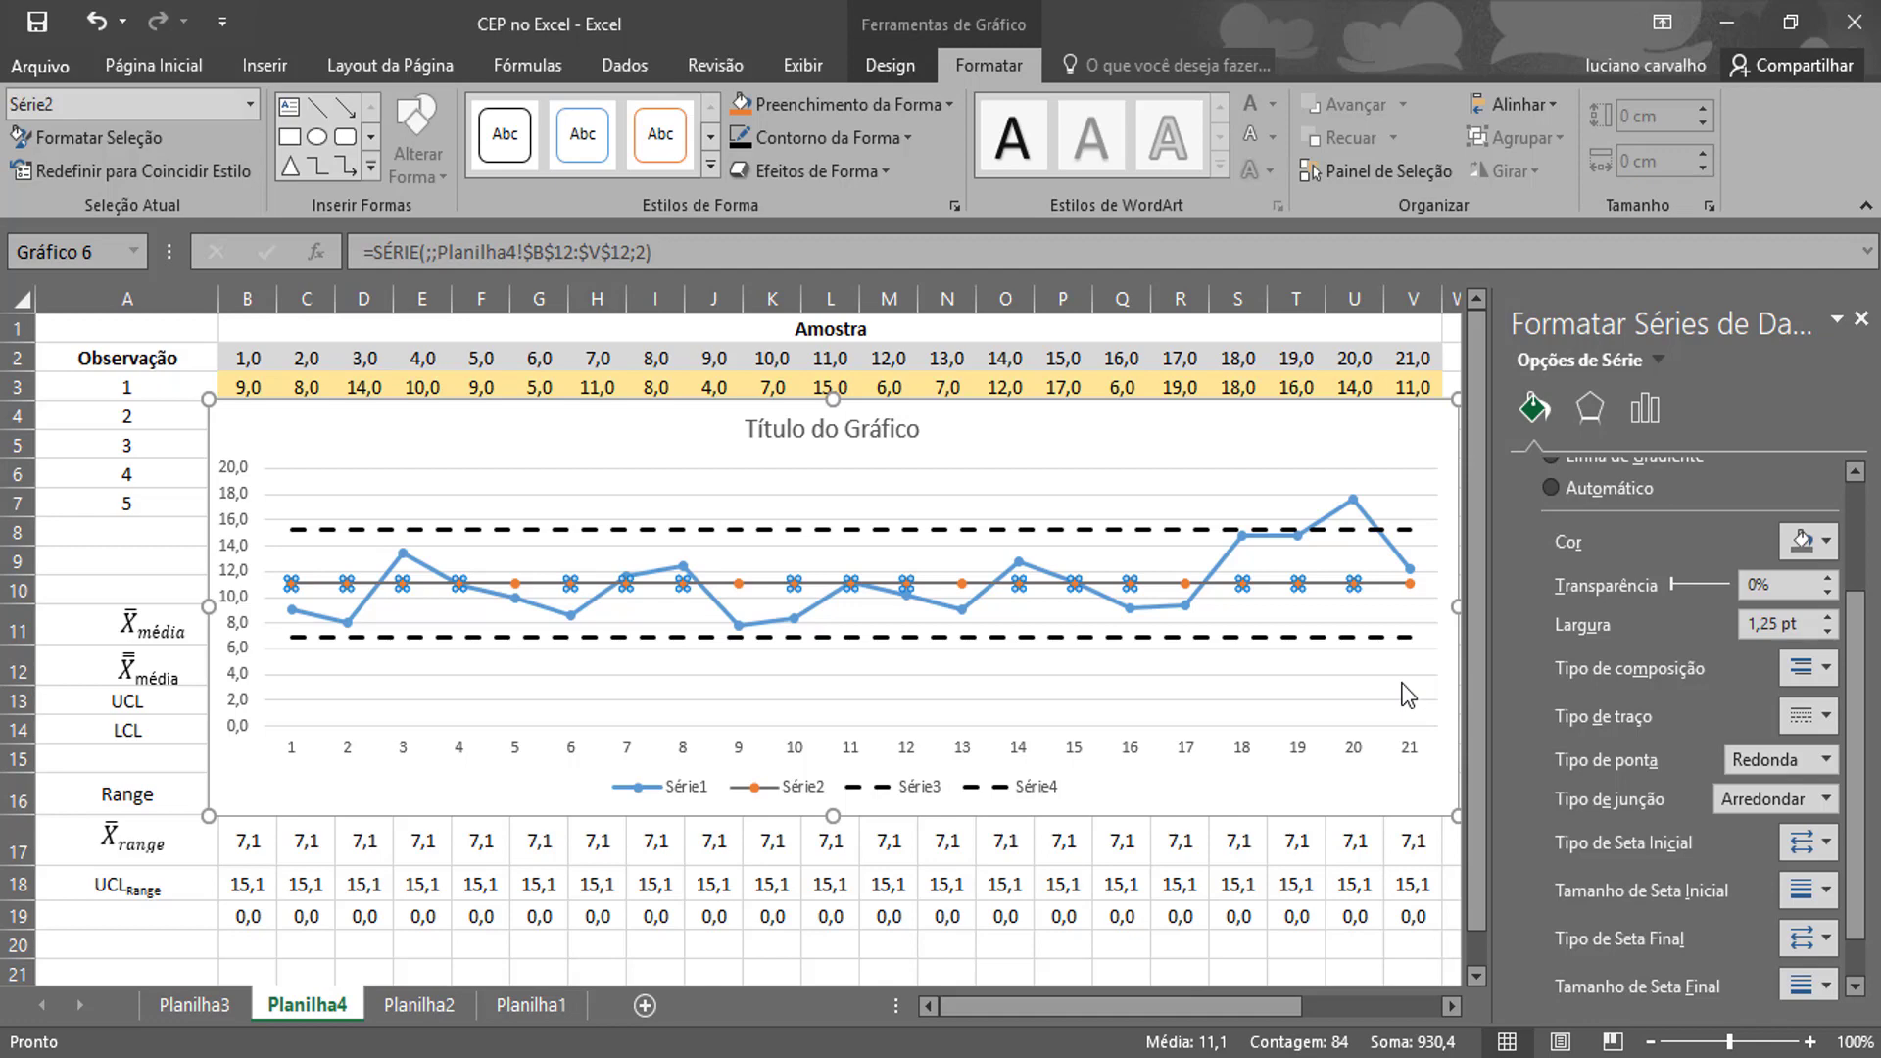
Give the sample means line in the chart built-in square markers of size 9.
{"action": "left_click", "coordinate": [1232, 565]}
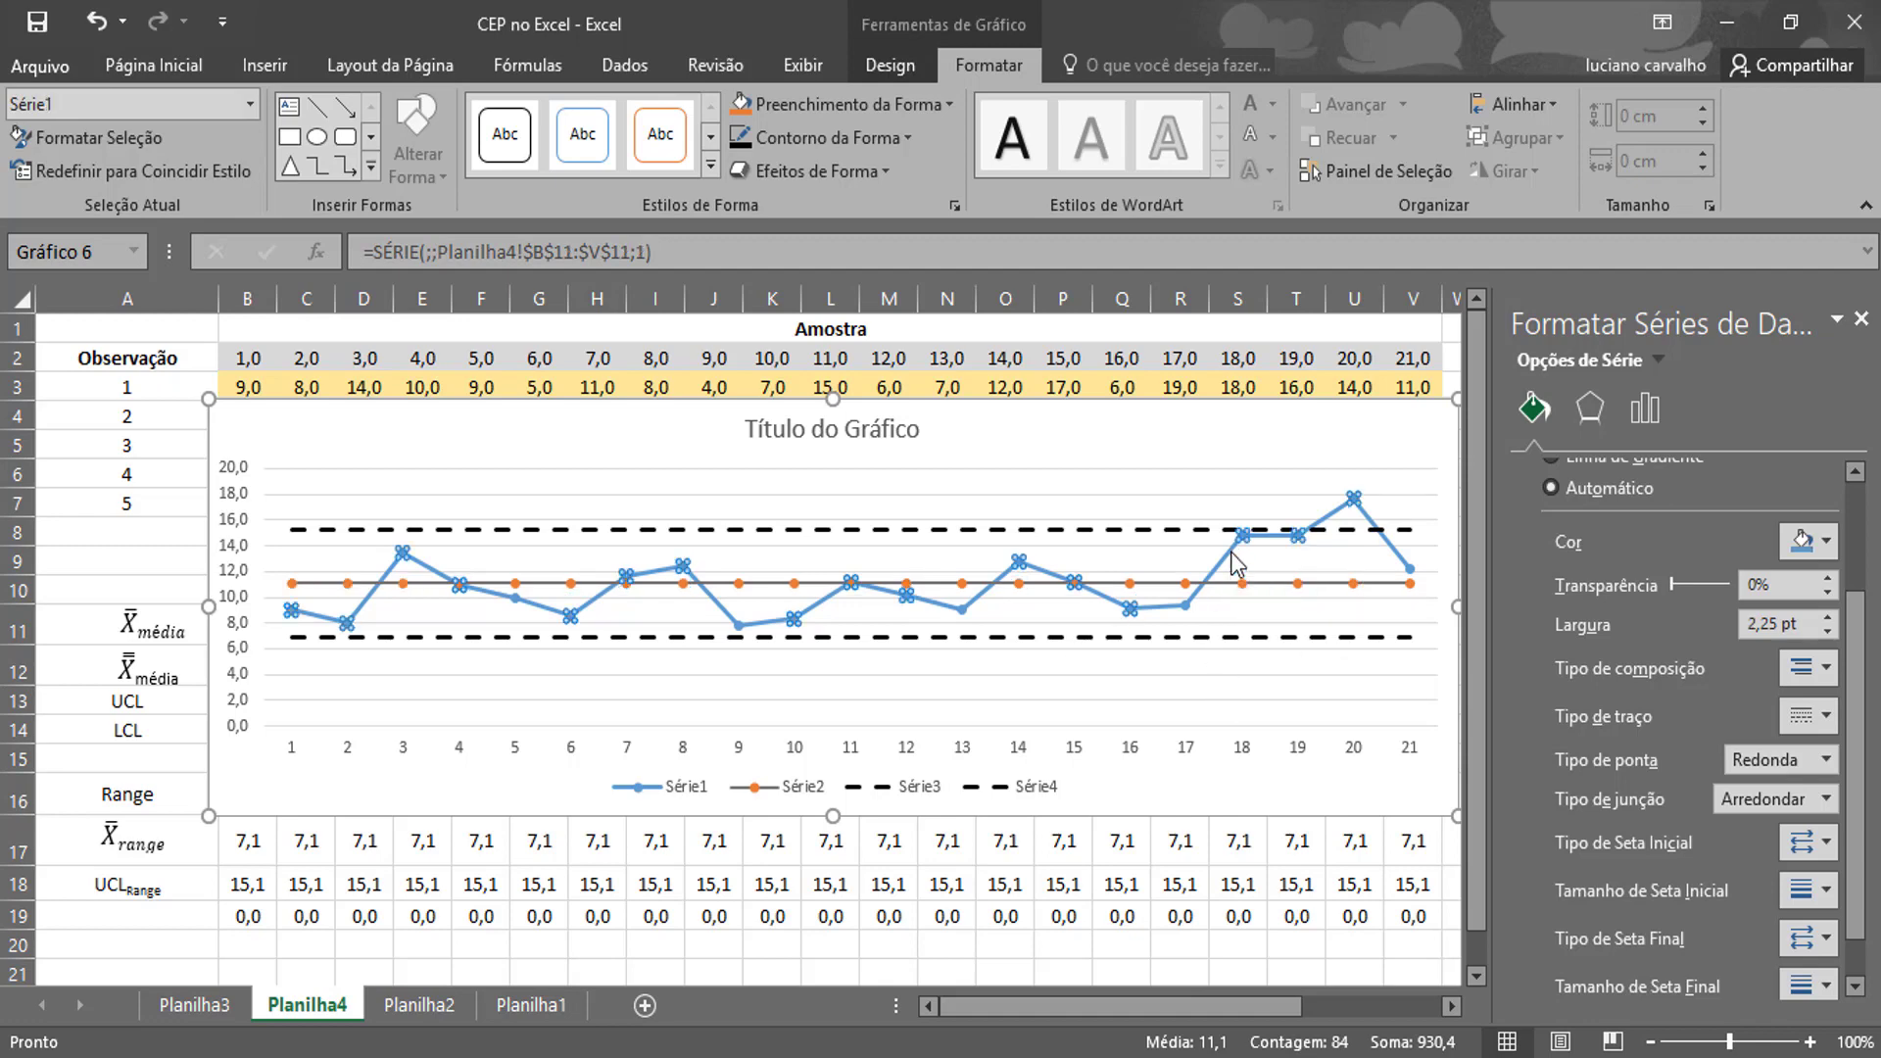
{"action": "scroll", "coordinate": [1713, 614], "scroll_direction": "up", "scroll_amount": 2}
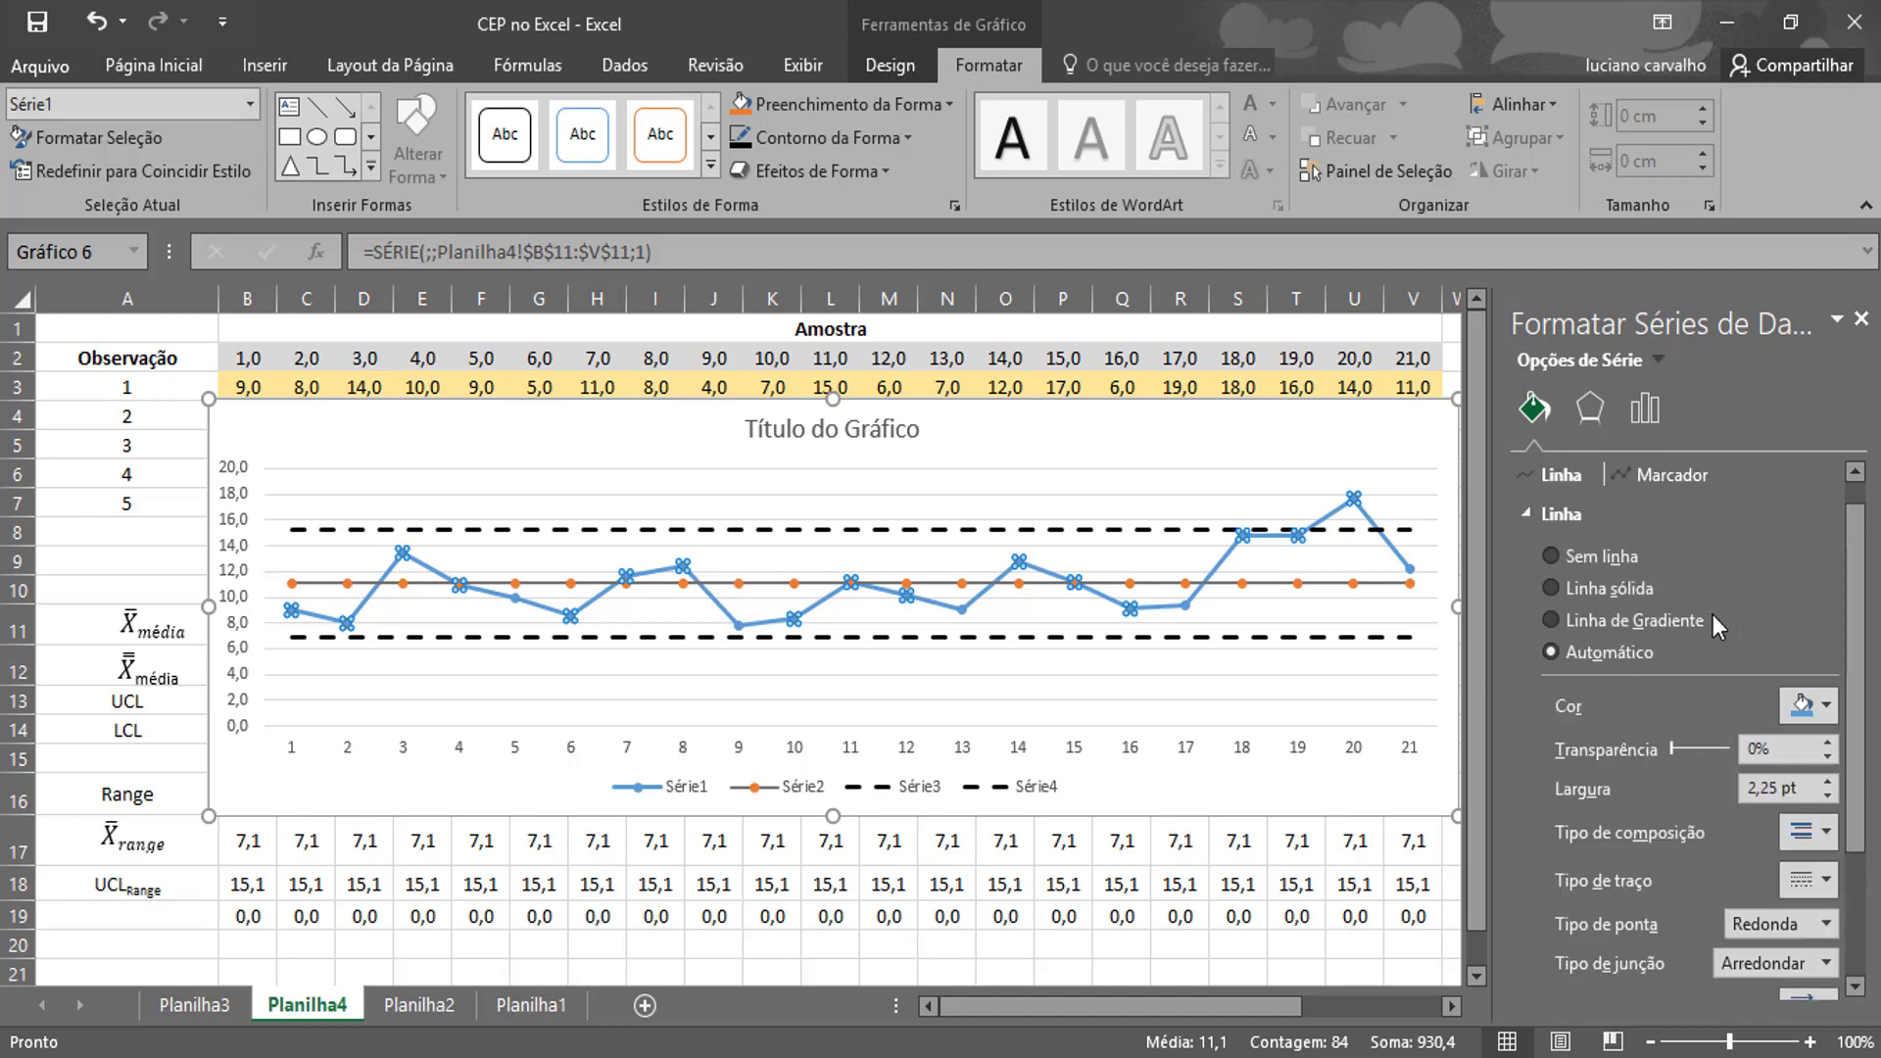
{"action": "left_click", "coordinate": [1667, 484]}
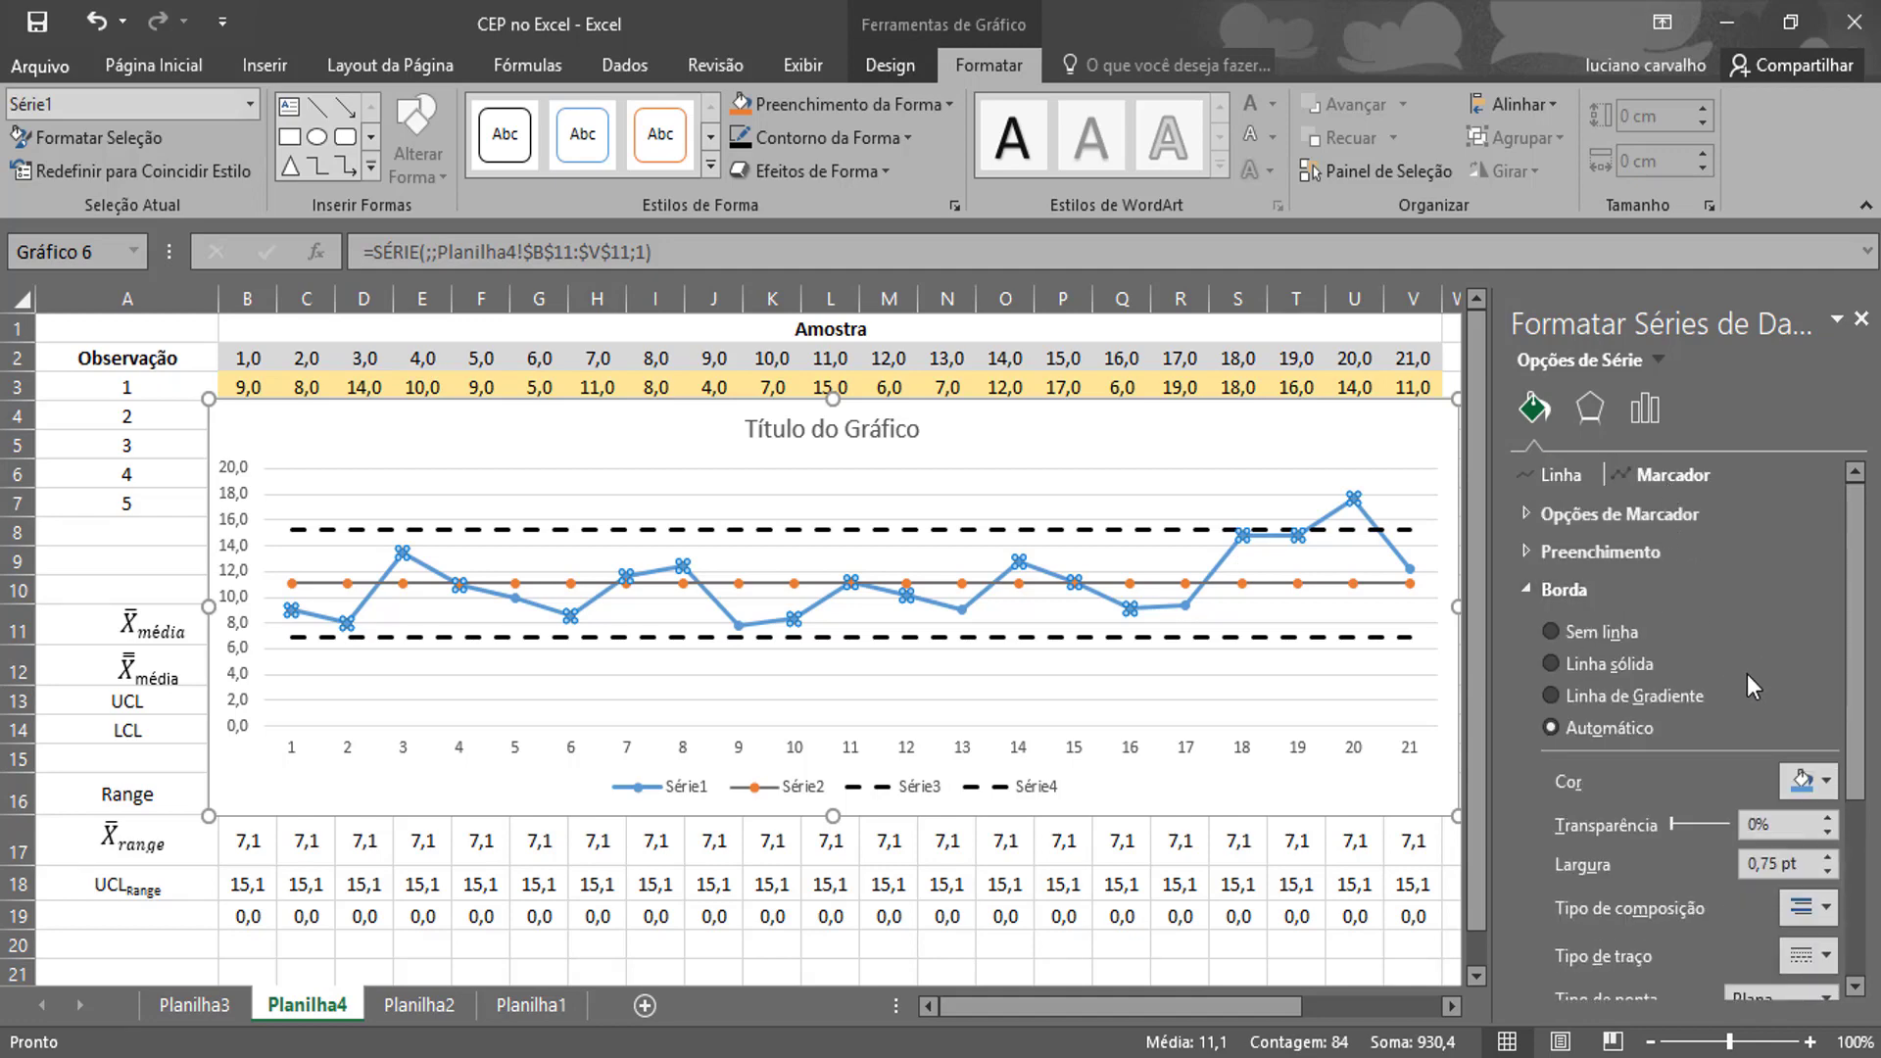
{"action": "left_click", "coordinate": [1525, 515]}
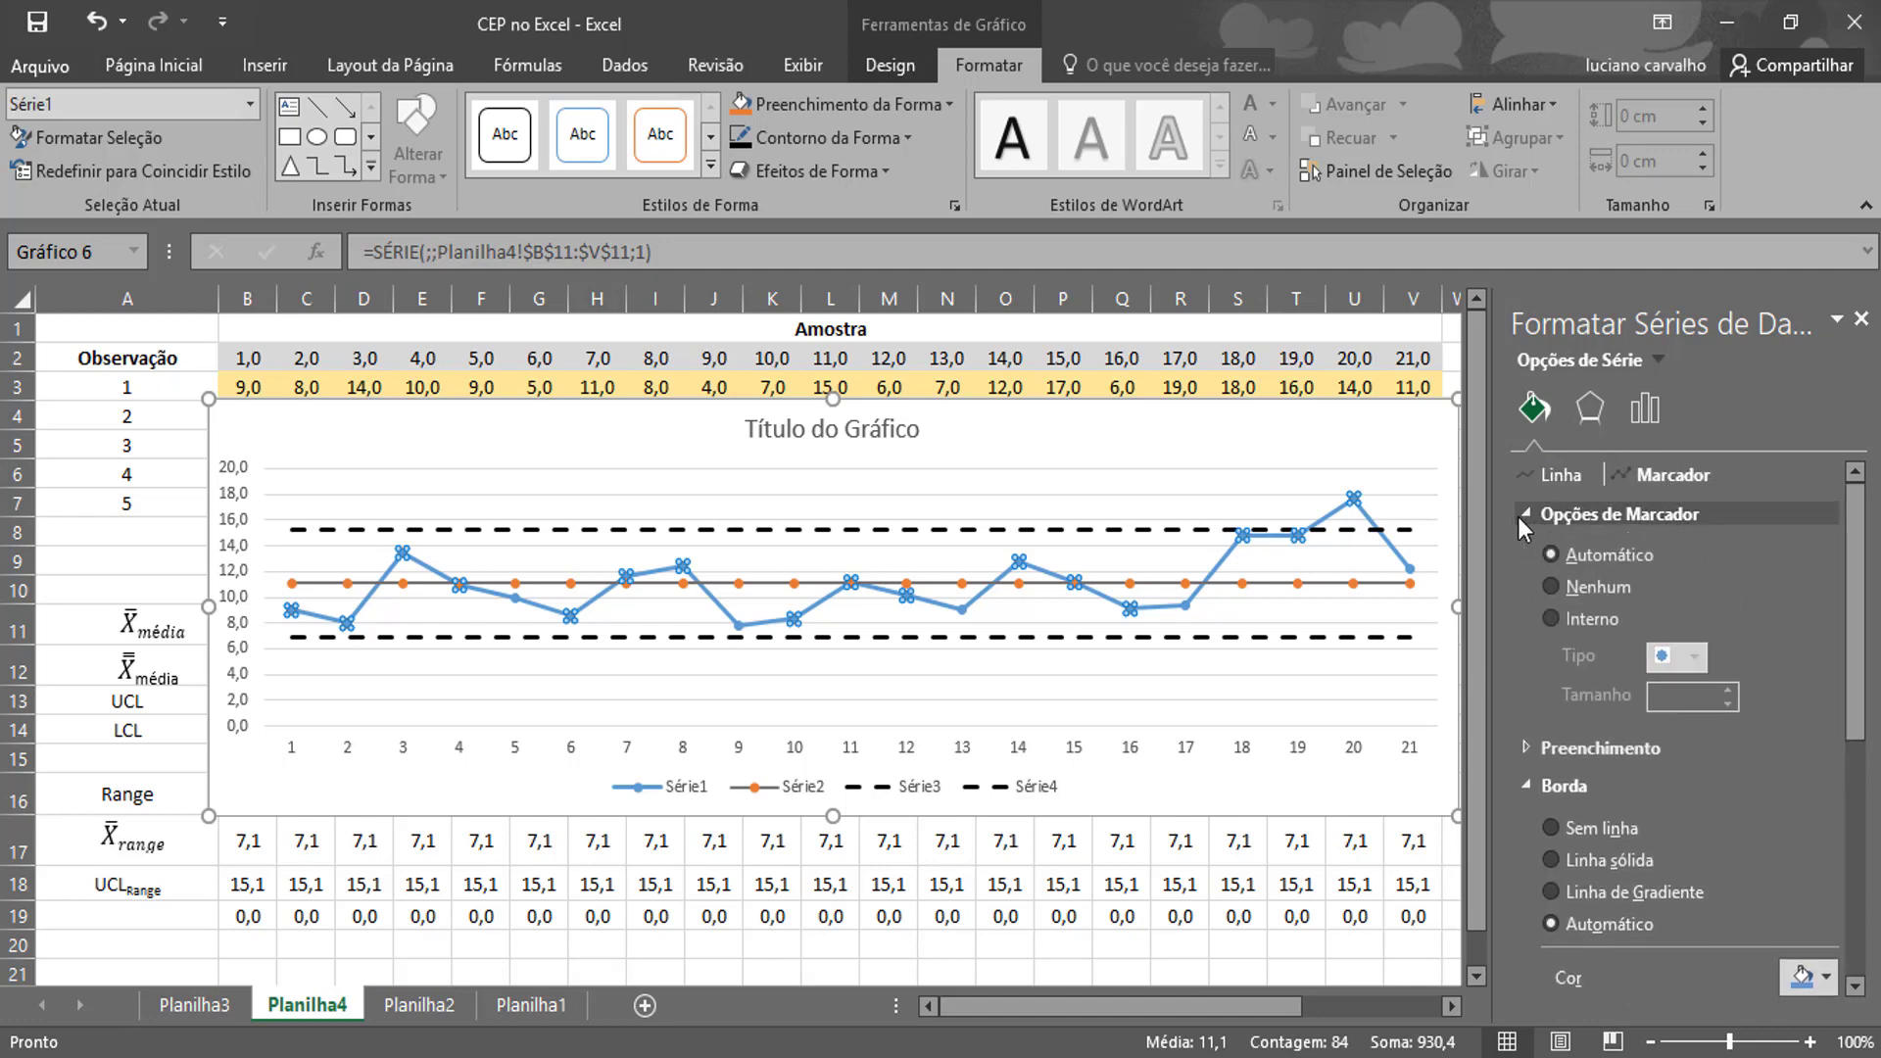
{"action": "left_click", "coordinate": [1550, 619]}
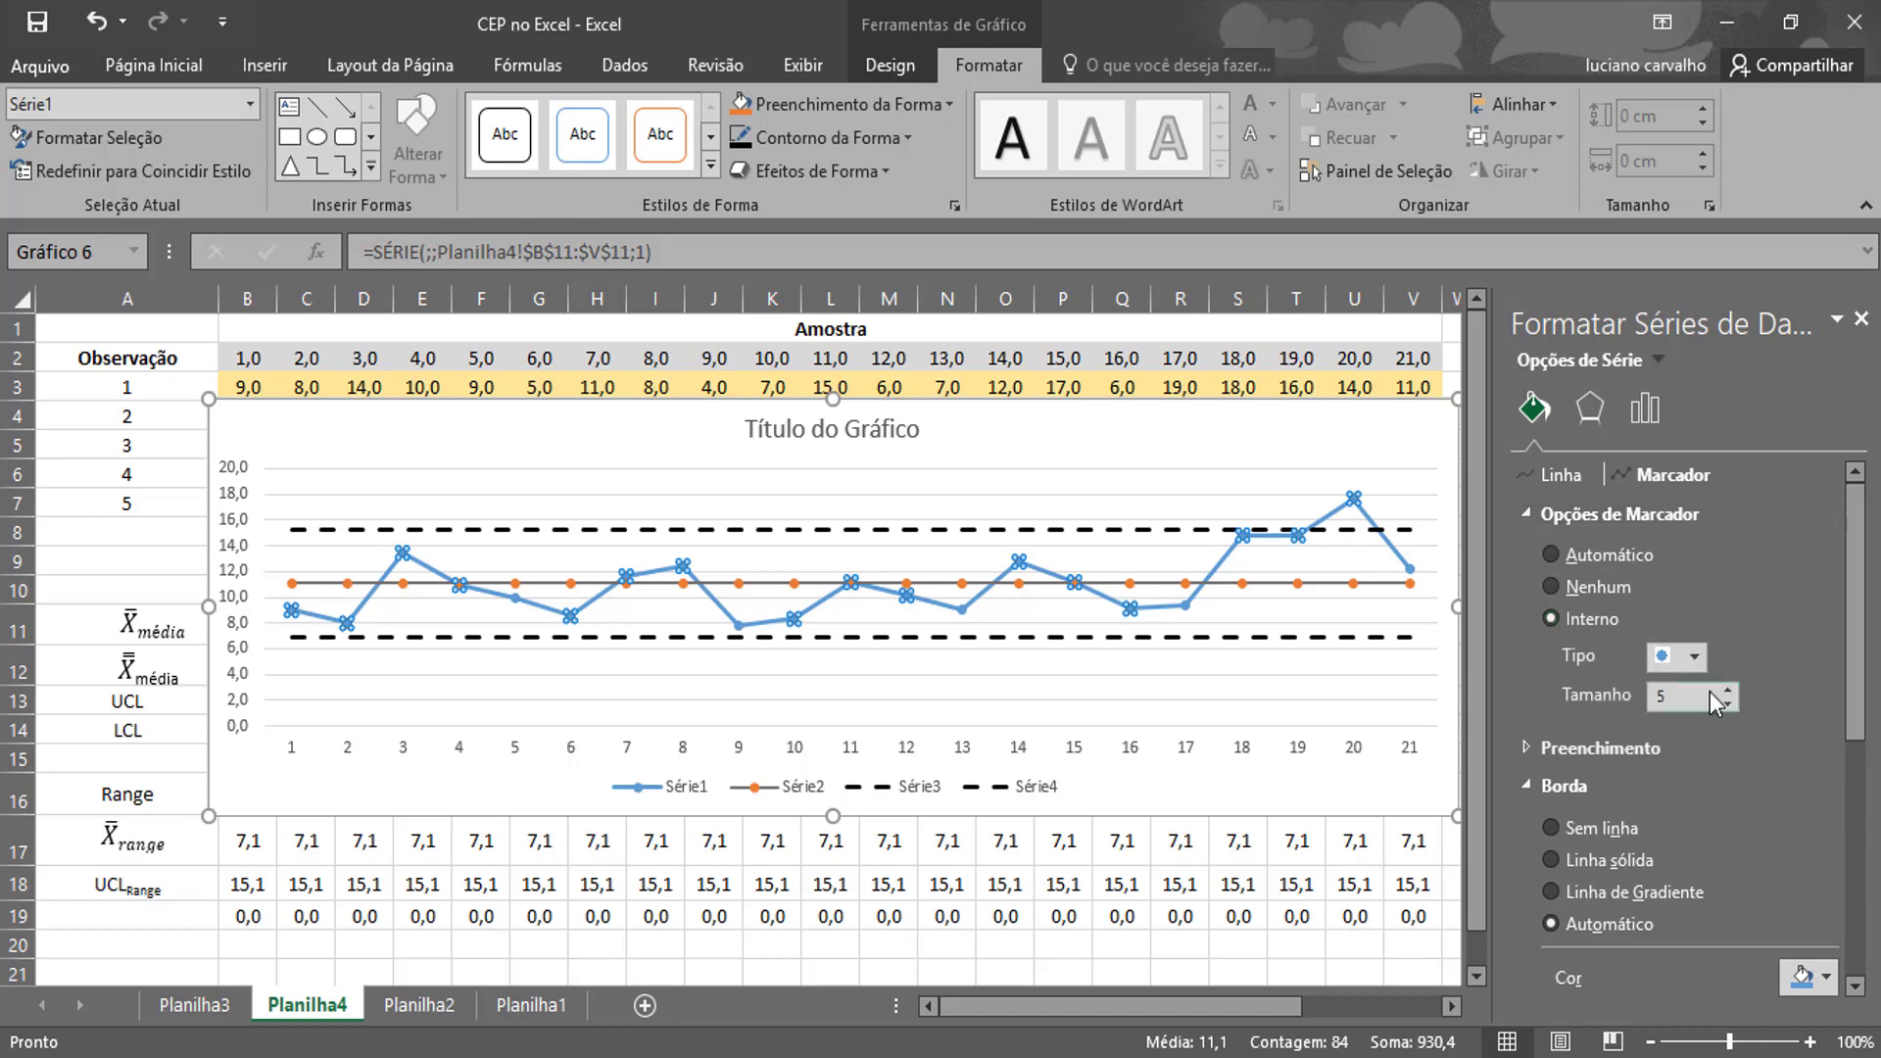
{"action": "left_click", "coordinate": [1695, 658]}
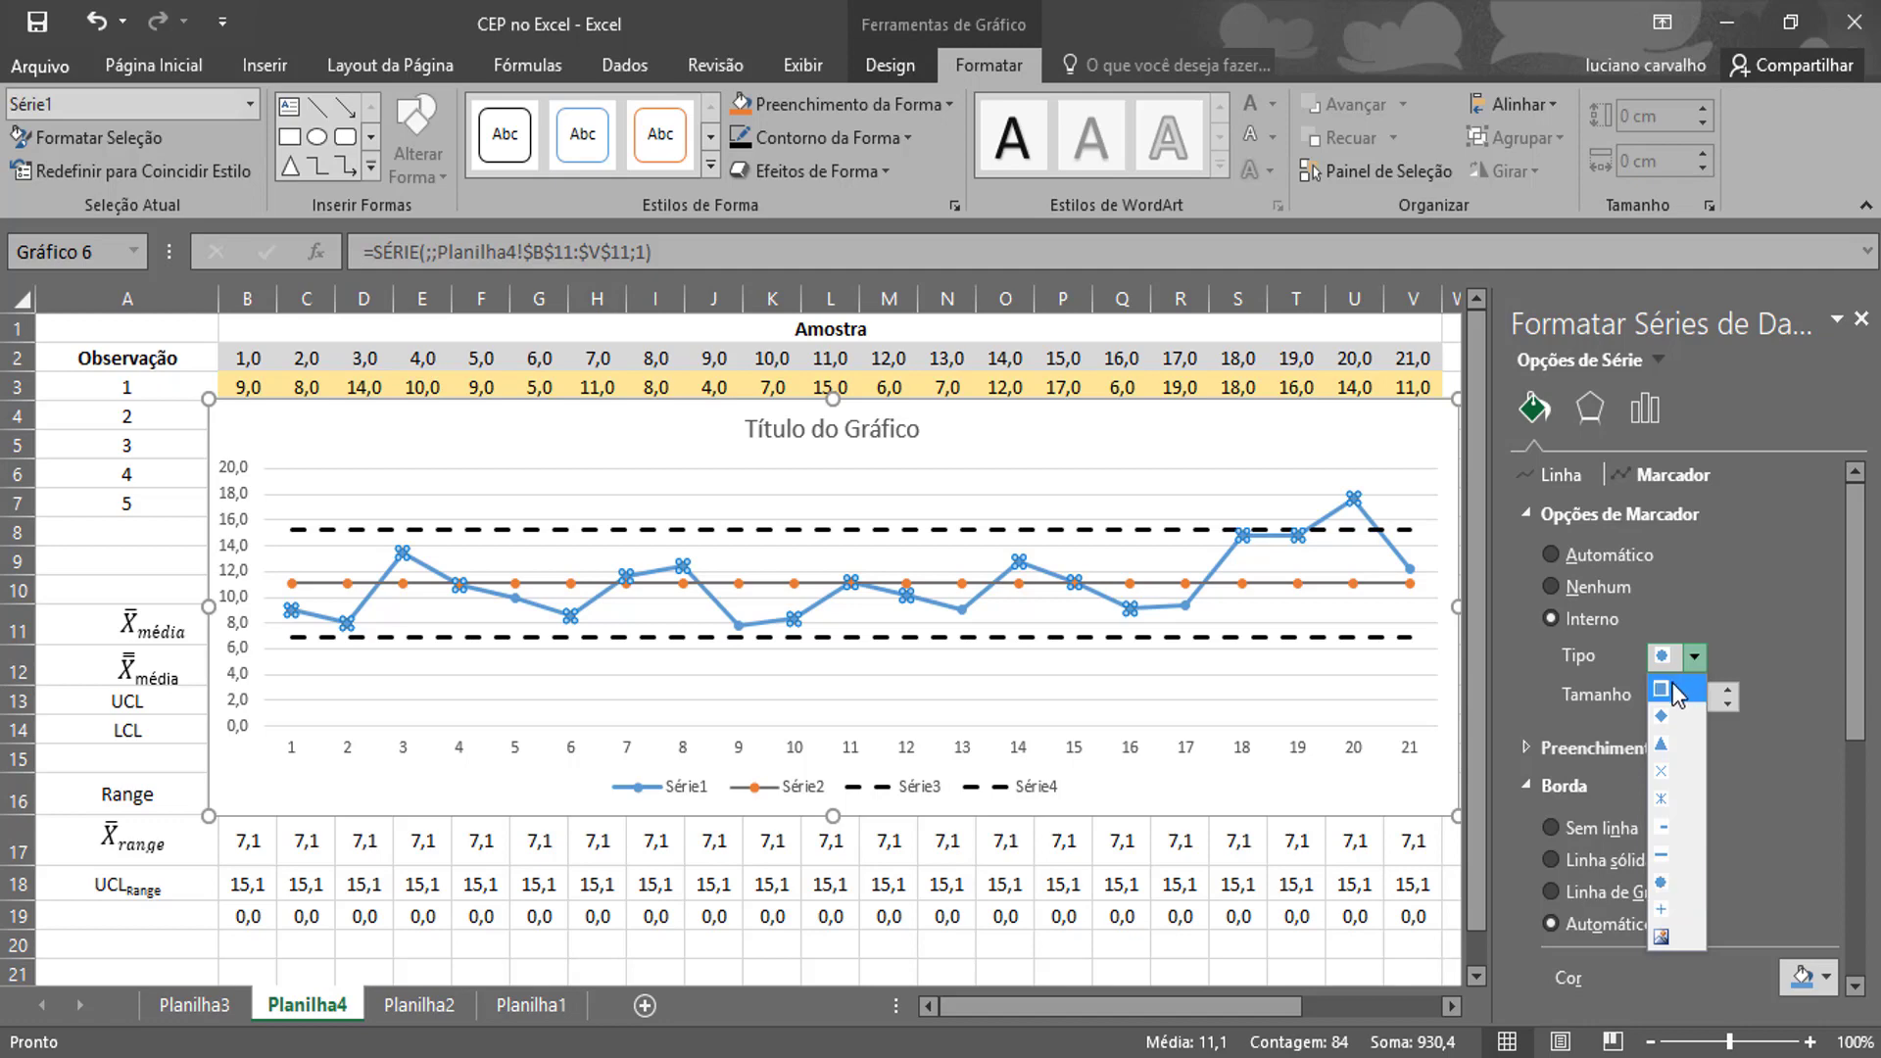
{"action": "left_click", "coordinate": [1678, 689]}
{"action": "left_click", "coordinate": [1728, 689]}
{"action": "left_click", "coordinate": [1727, 689]}
{"action": "left_click", "coordinate": [1727, 689]}
{"action": "left_click", "coordinate": [1728, 689]}
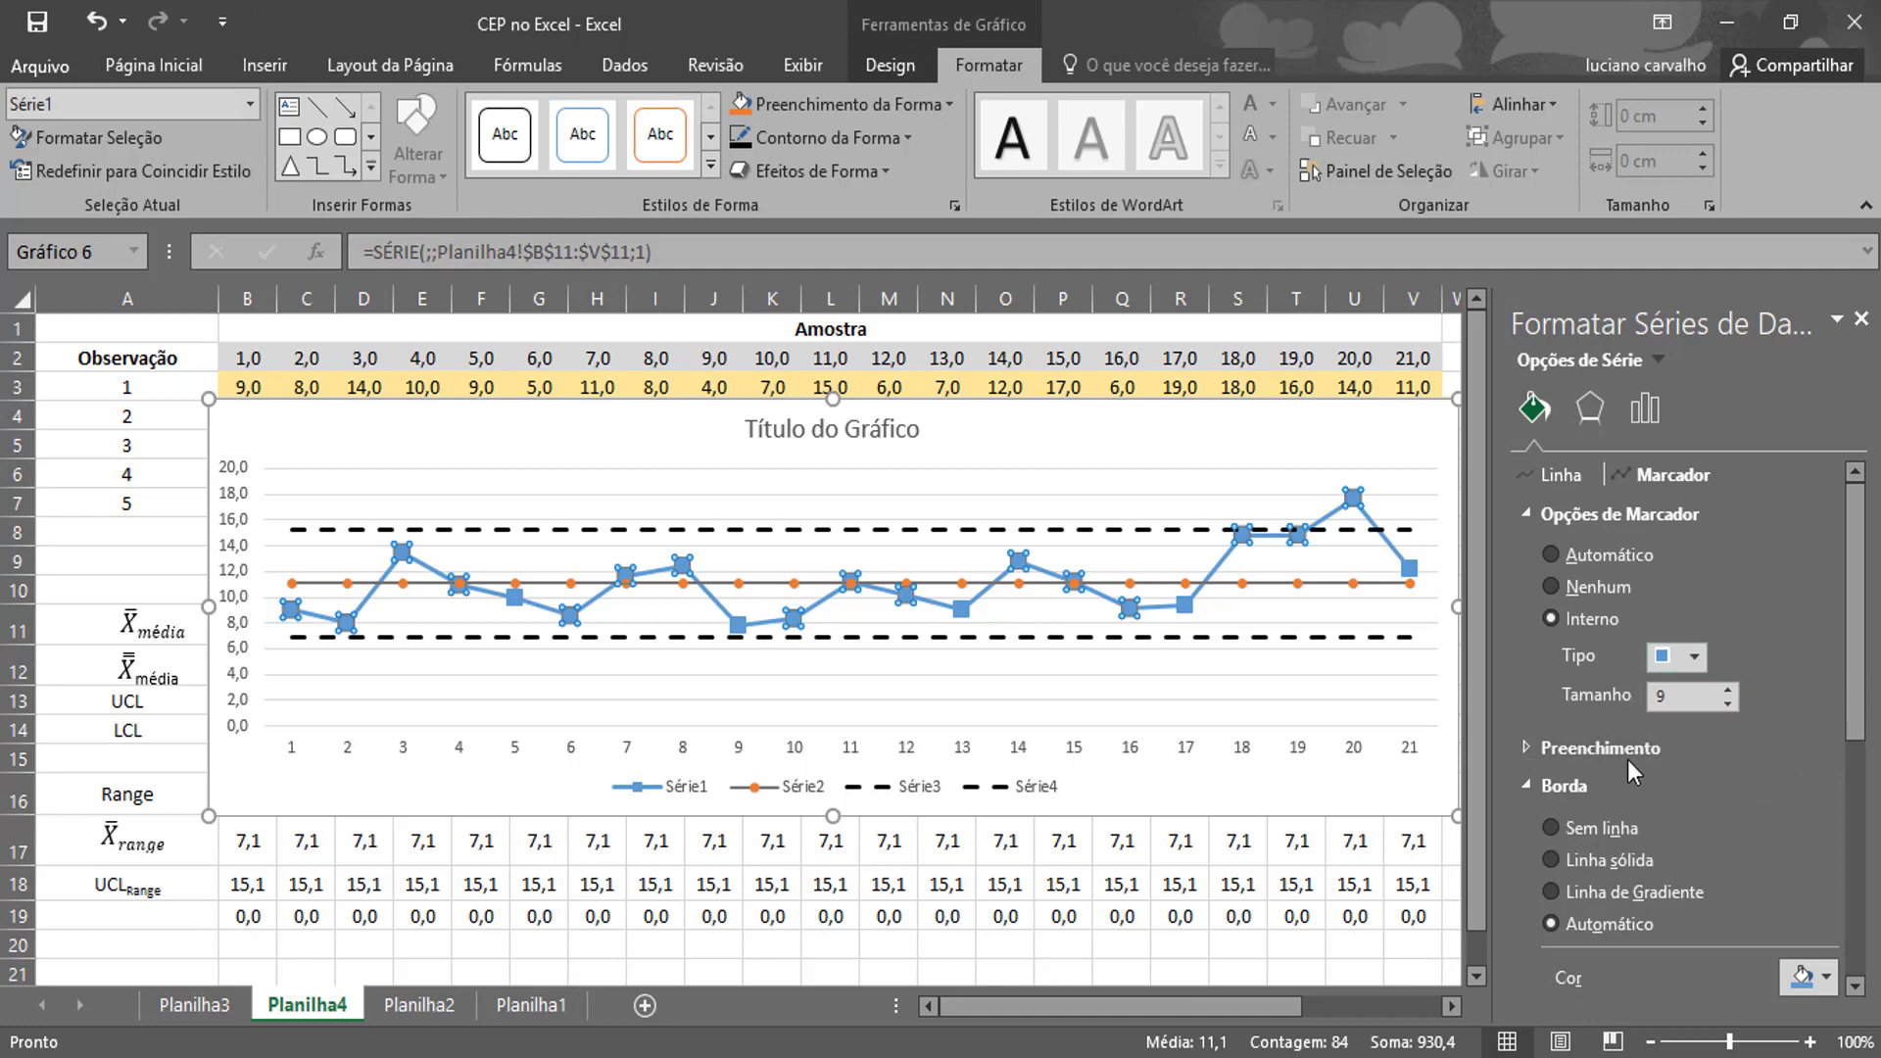
{"action": "scroll", "coordinate": [1627, 761], "scroll_direction": "down", "scroll_amount": 3}
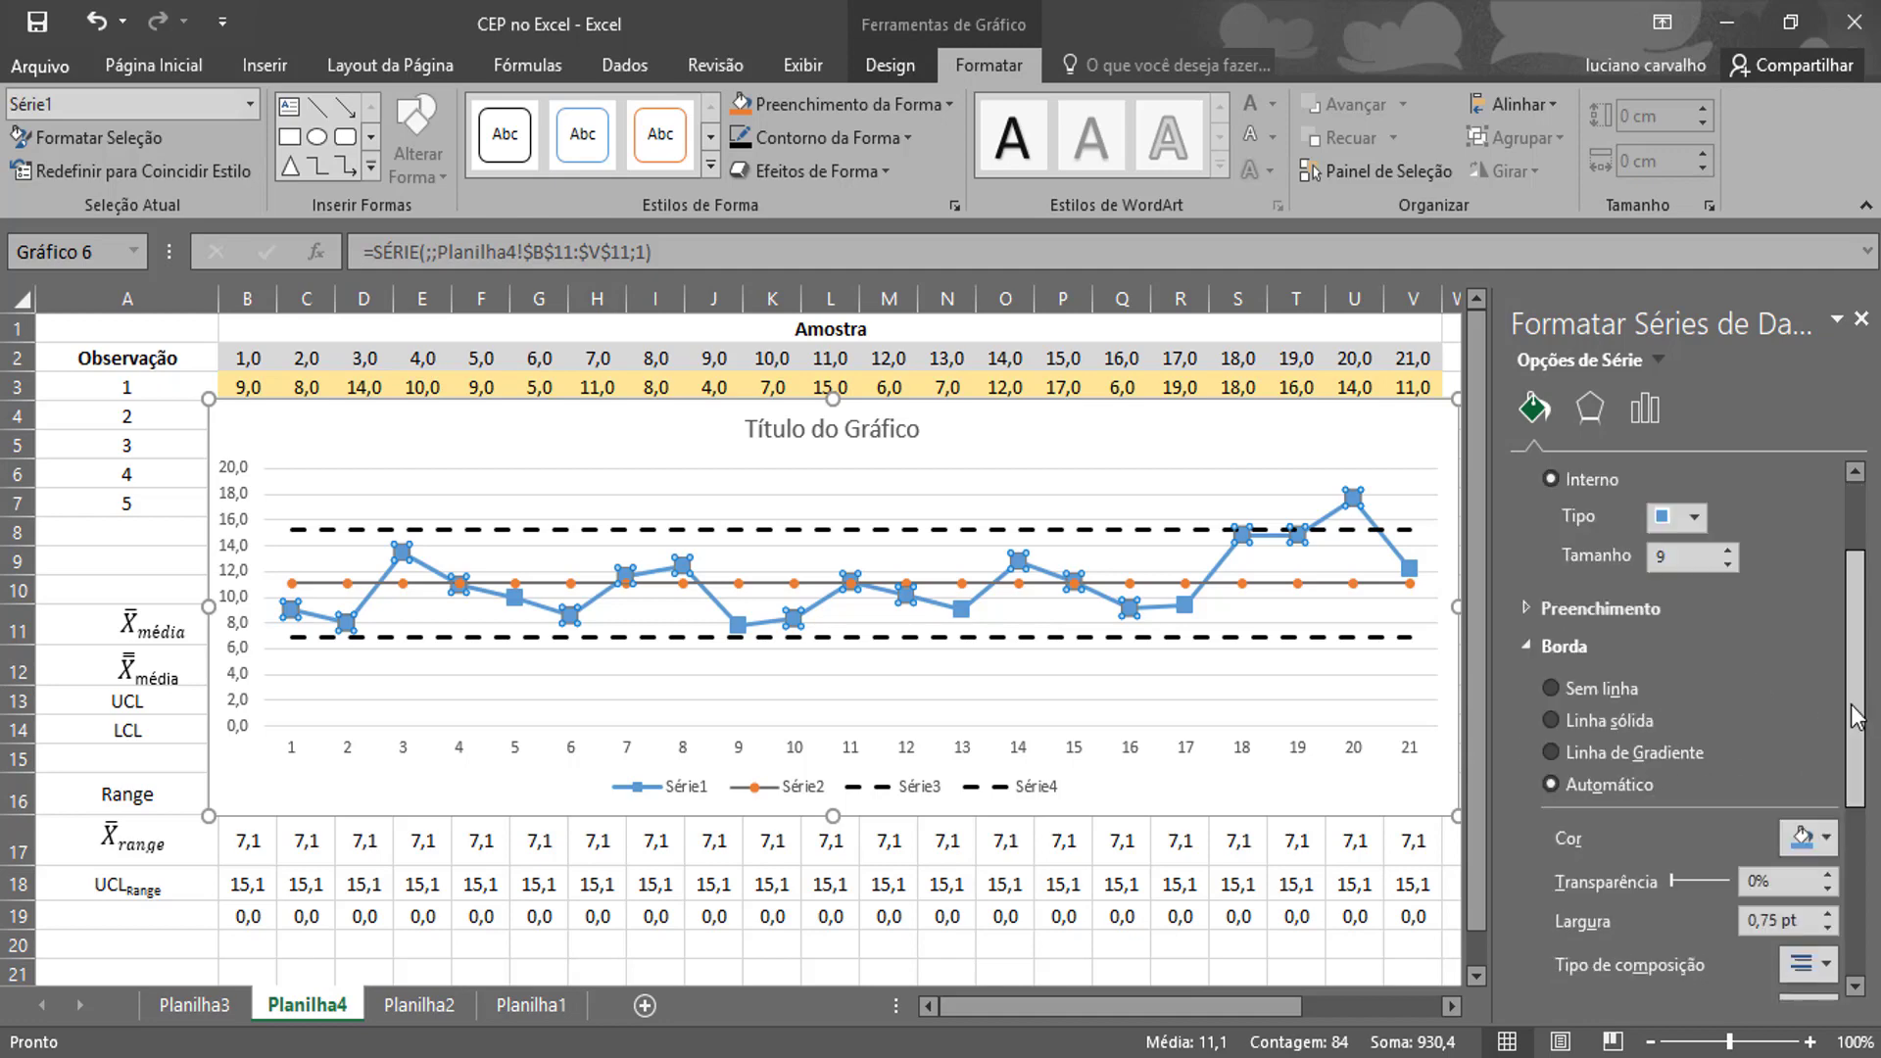
Delete the chart's major horizontal gridlines and widen the chart to about 26,33 cm.
{"action": "left_click", "coordinate": [1253, 676]}
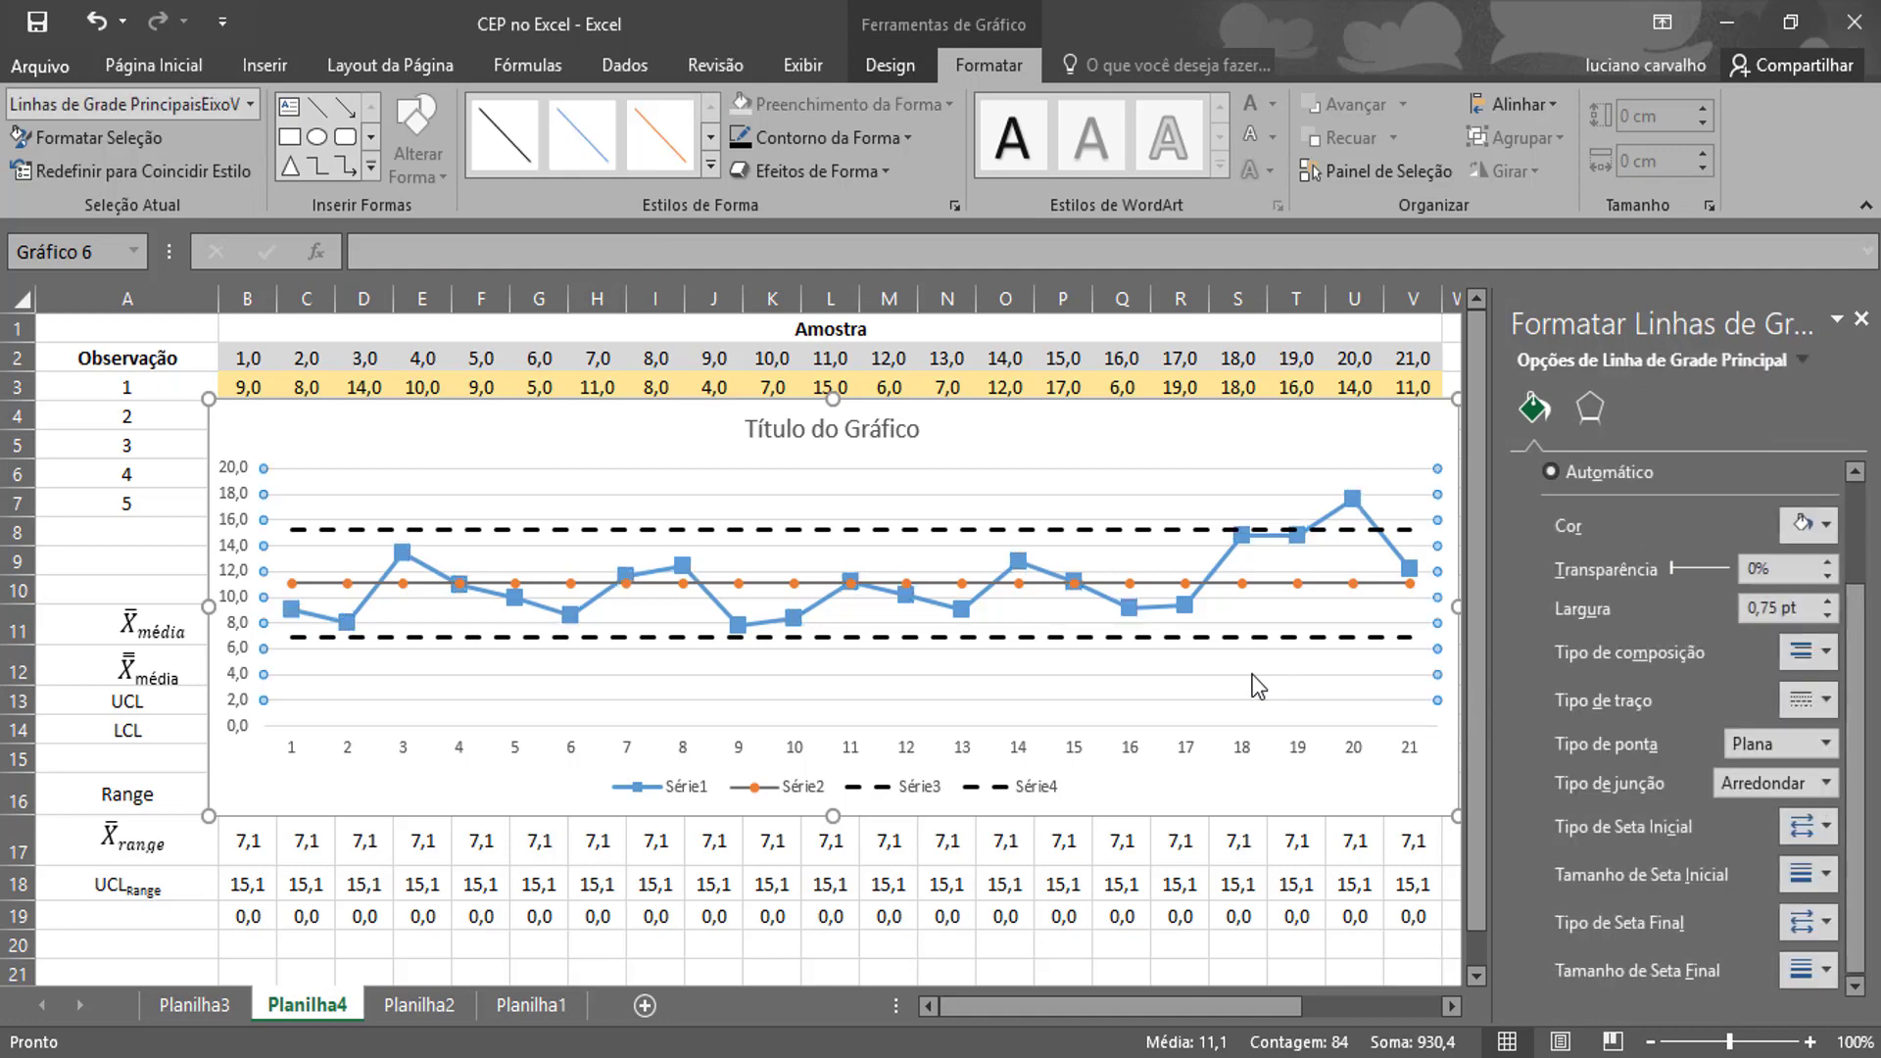
{"action": "key", "text": "Delete"}
{"action": "left_click_drag", "start_coordinate": [1457, 606], "coordinate": [1587, 607]}
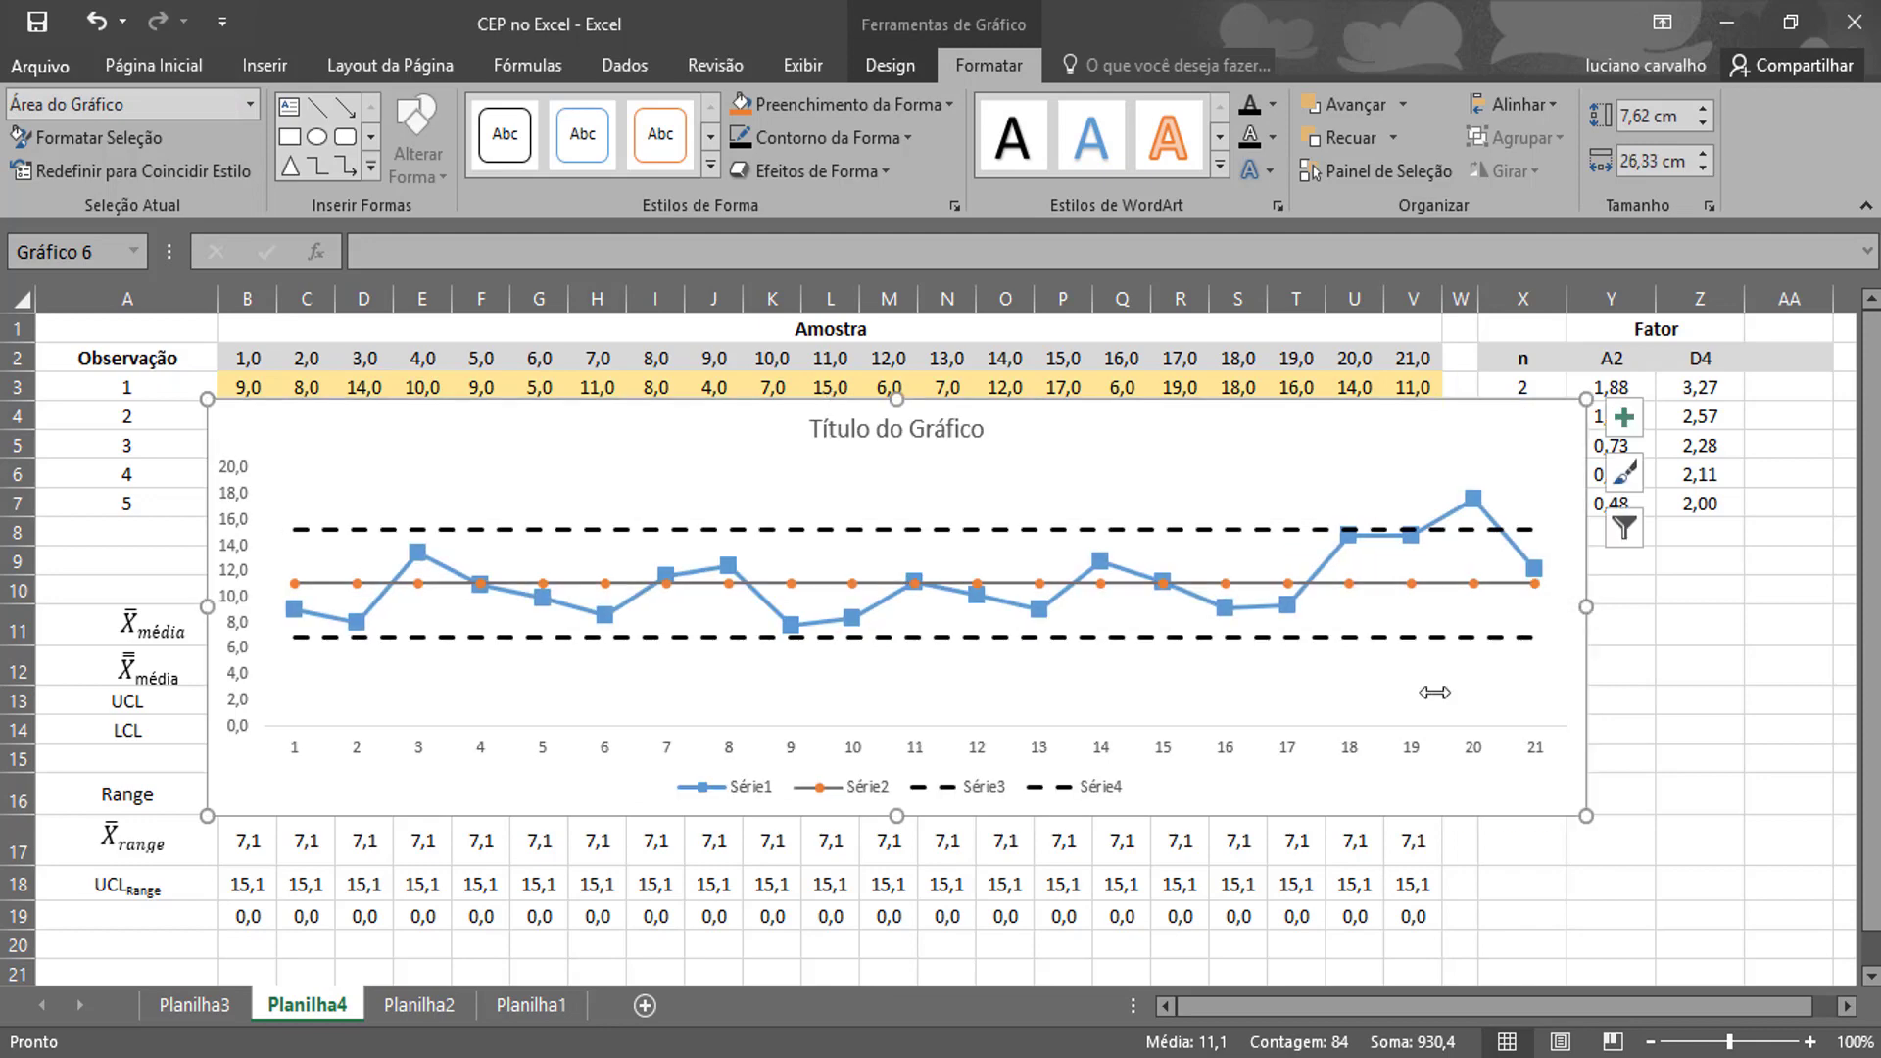
Delete the chart's legend and change the chart title to "Gráfico de Controle Estatístico - Média".
{"action": "left_click", "coordinate": [977, 799]}
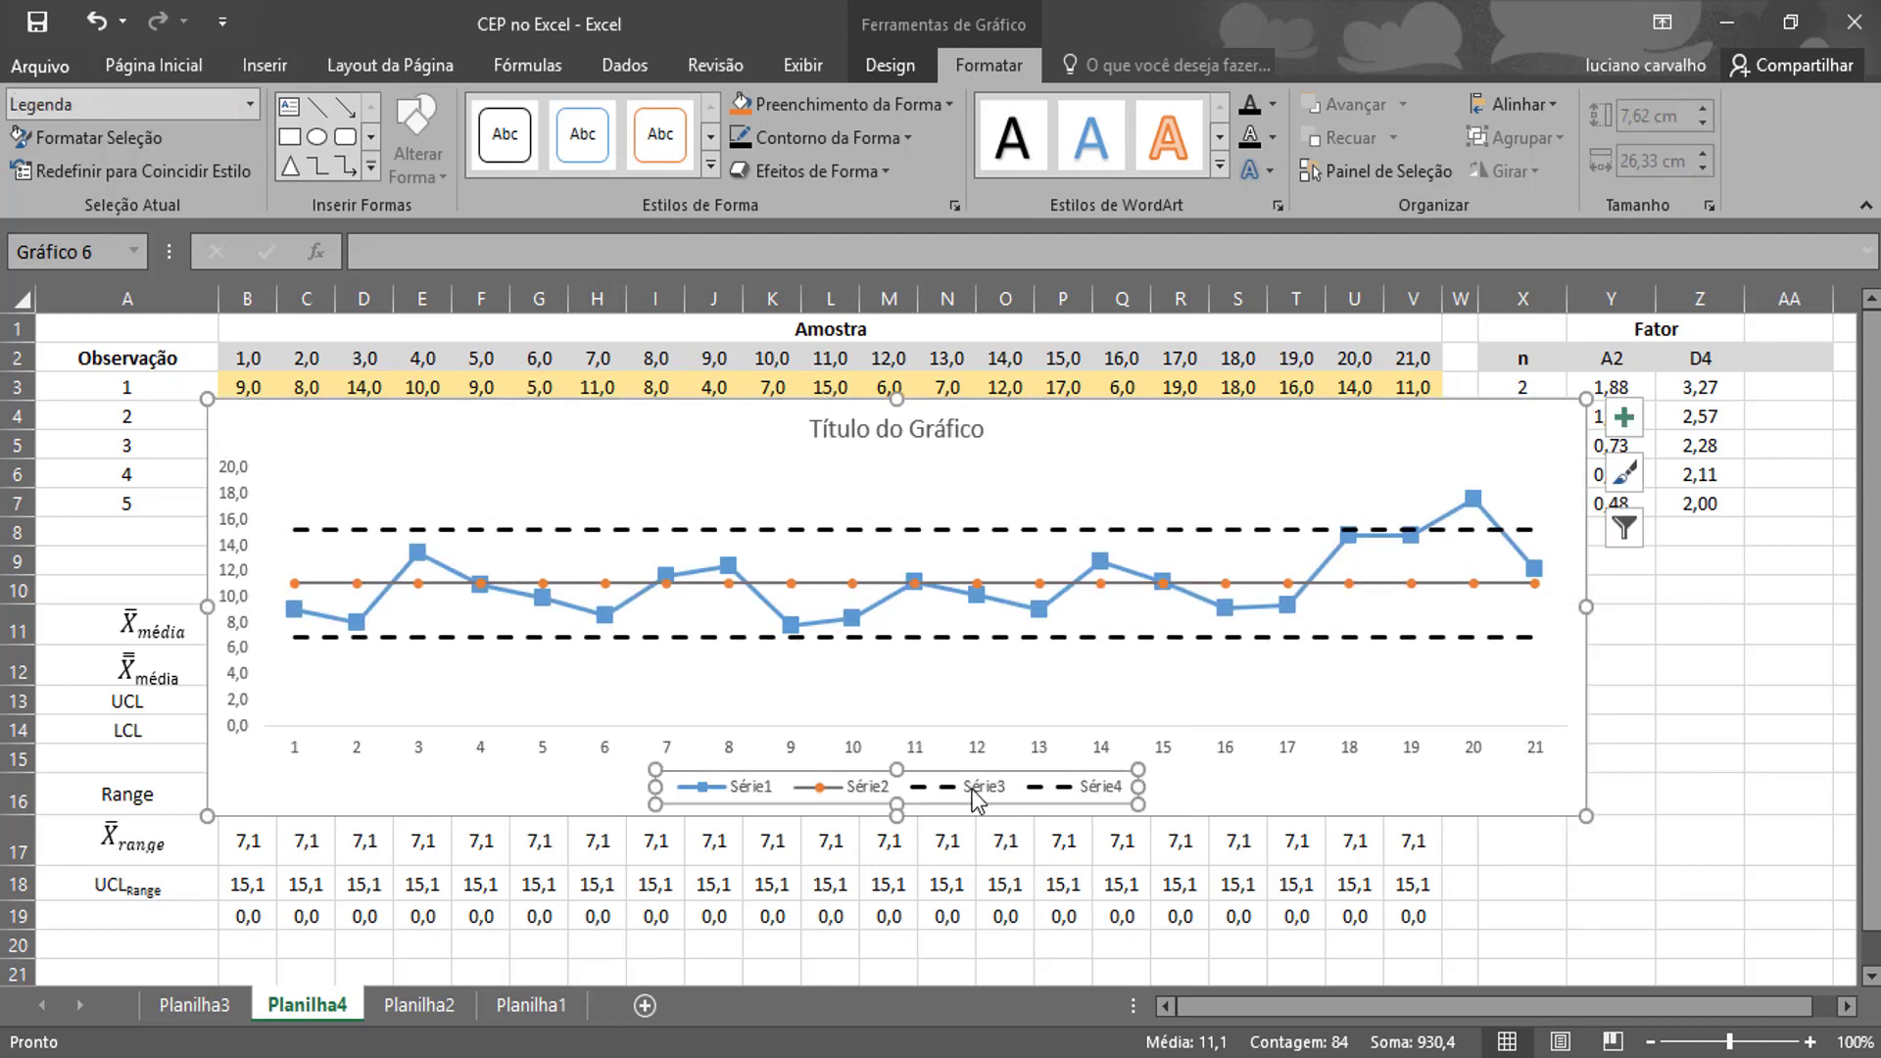
{"action": "key", "text": "Delete"}
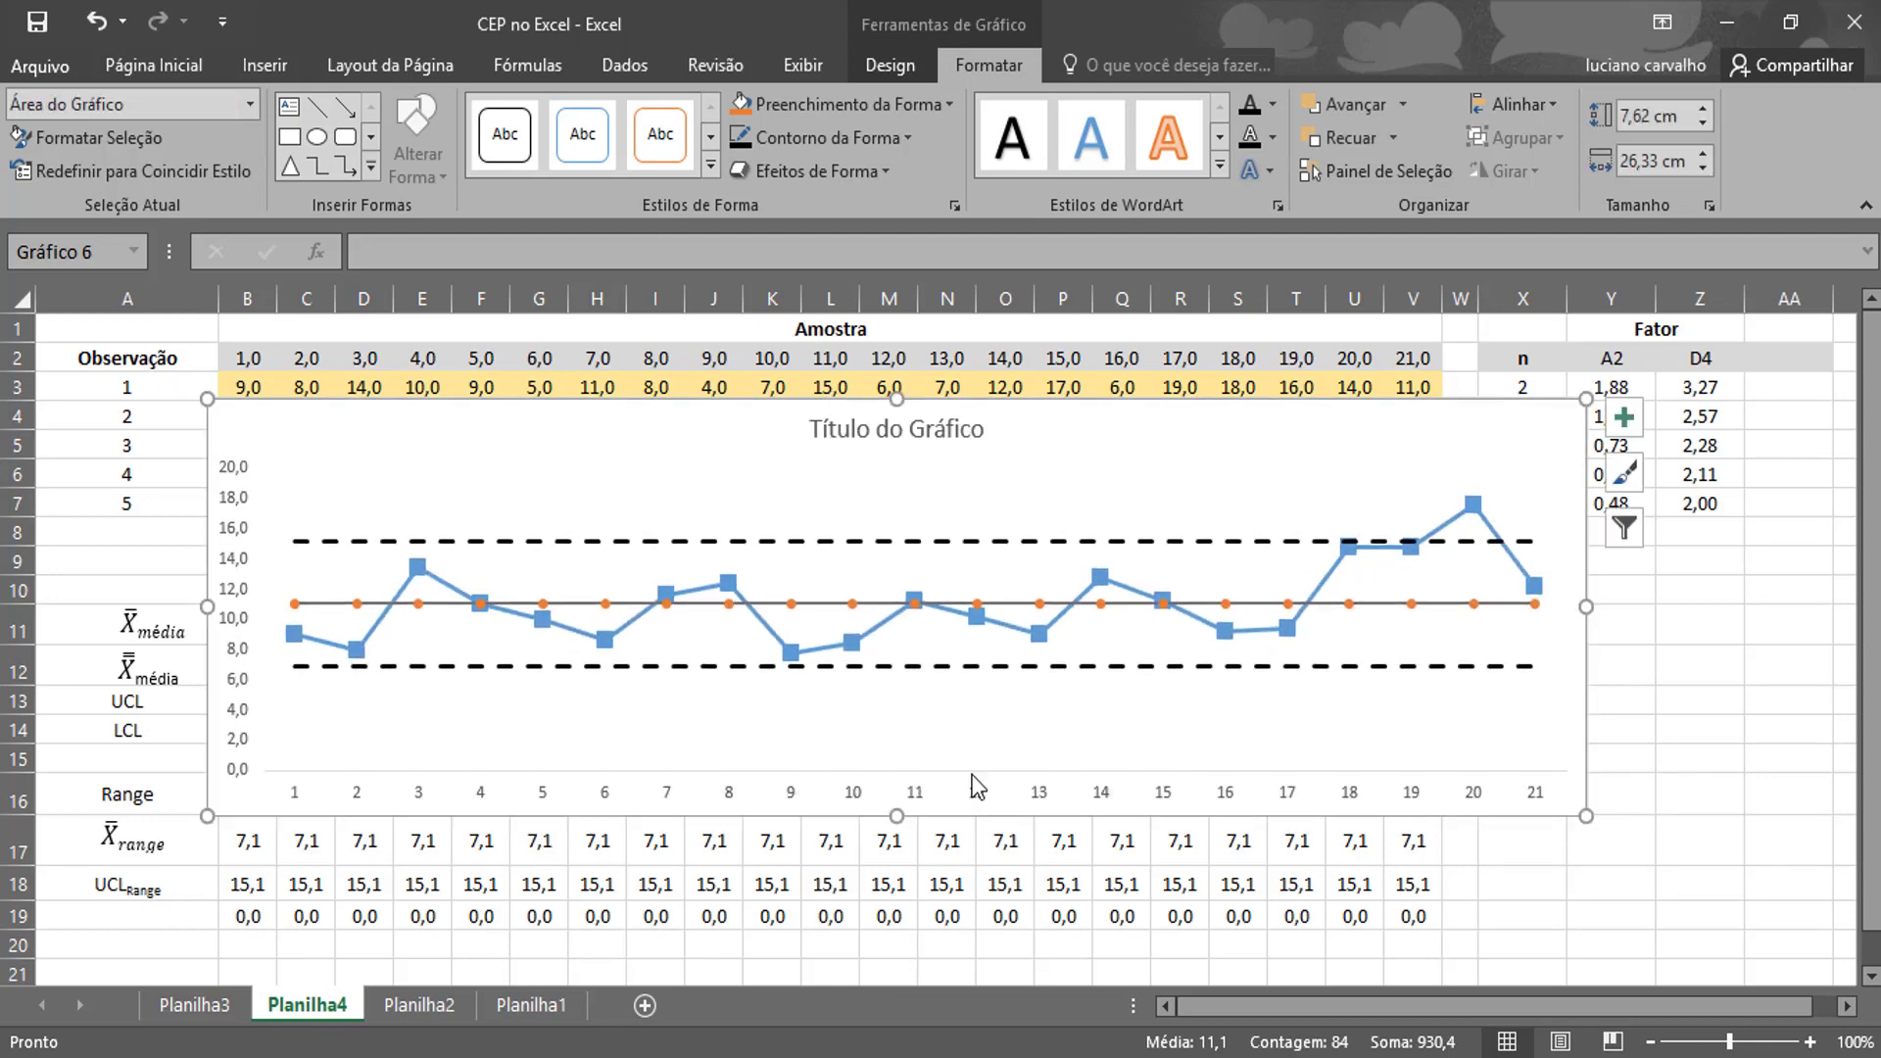
{"action": "left_click", "coordinate": [897, 428]}
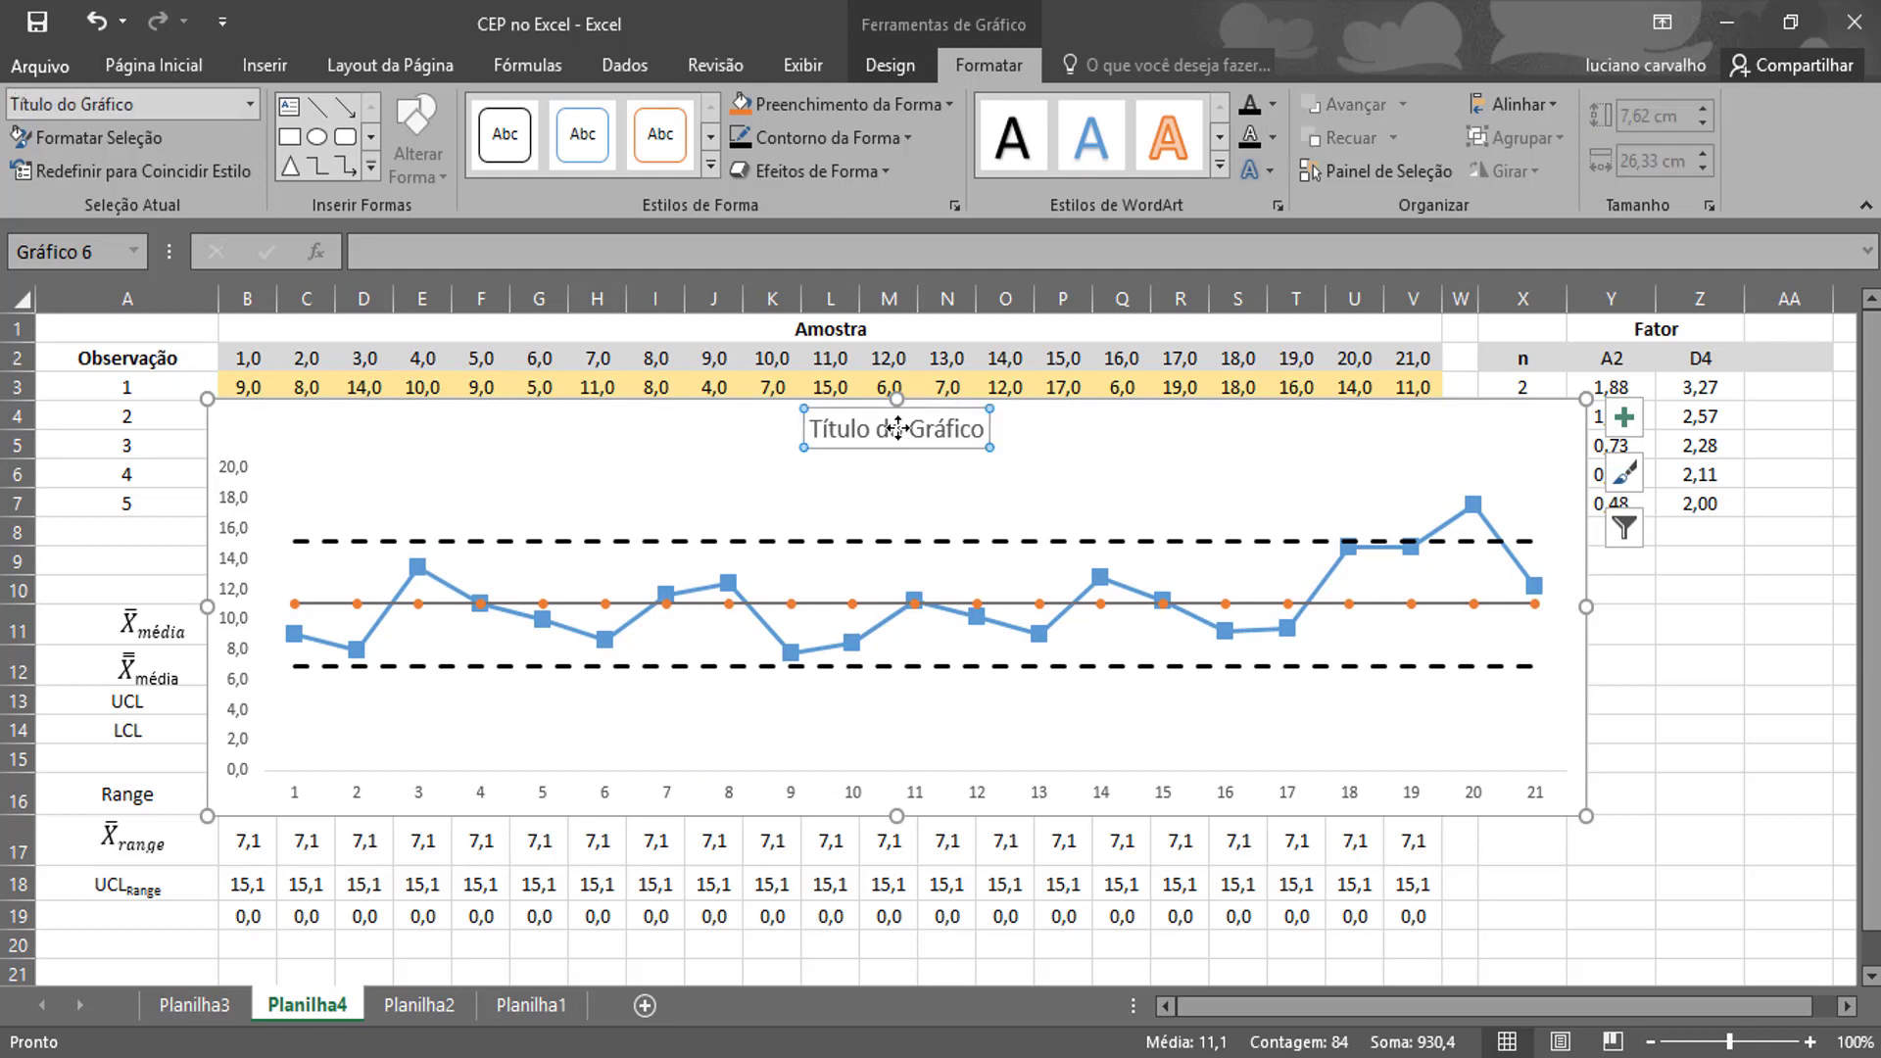
{"action": "triple_click", "coordinate": [897, 428]}
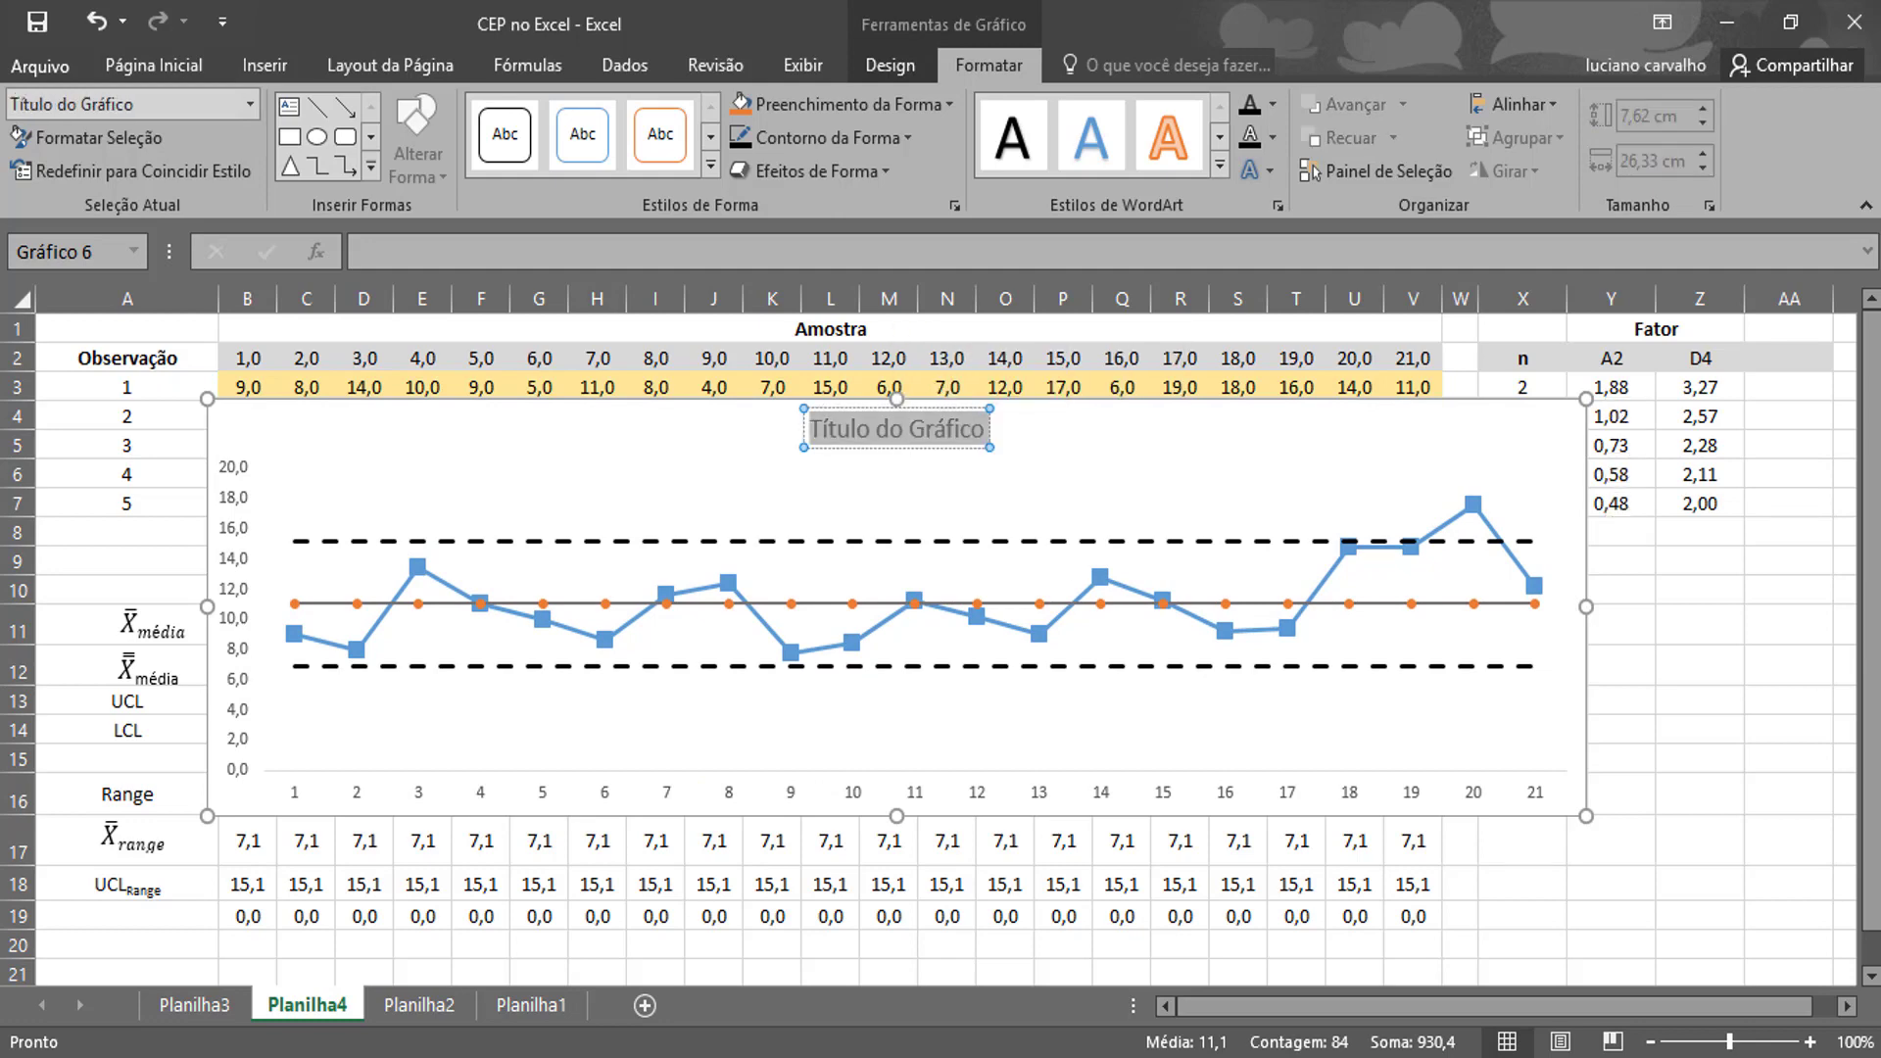
{"action": "type", "text": "Gráfico de Controle Estatístico - Média"}
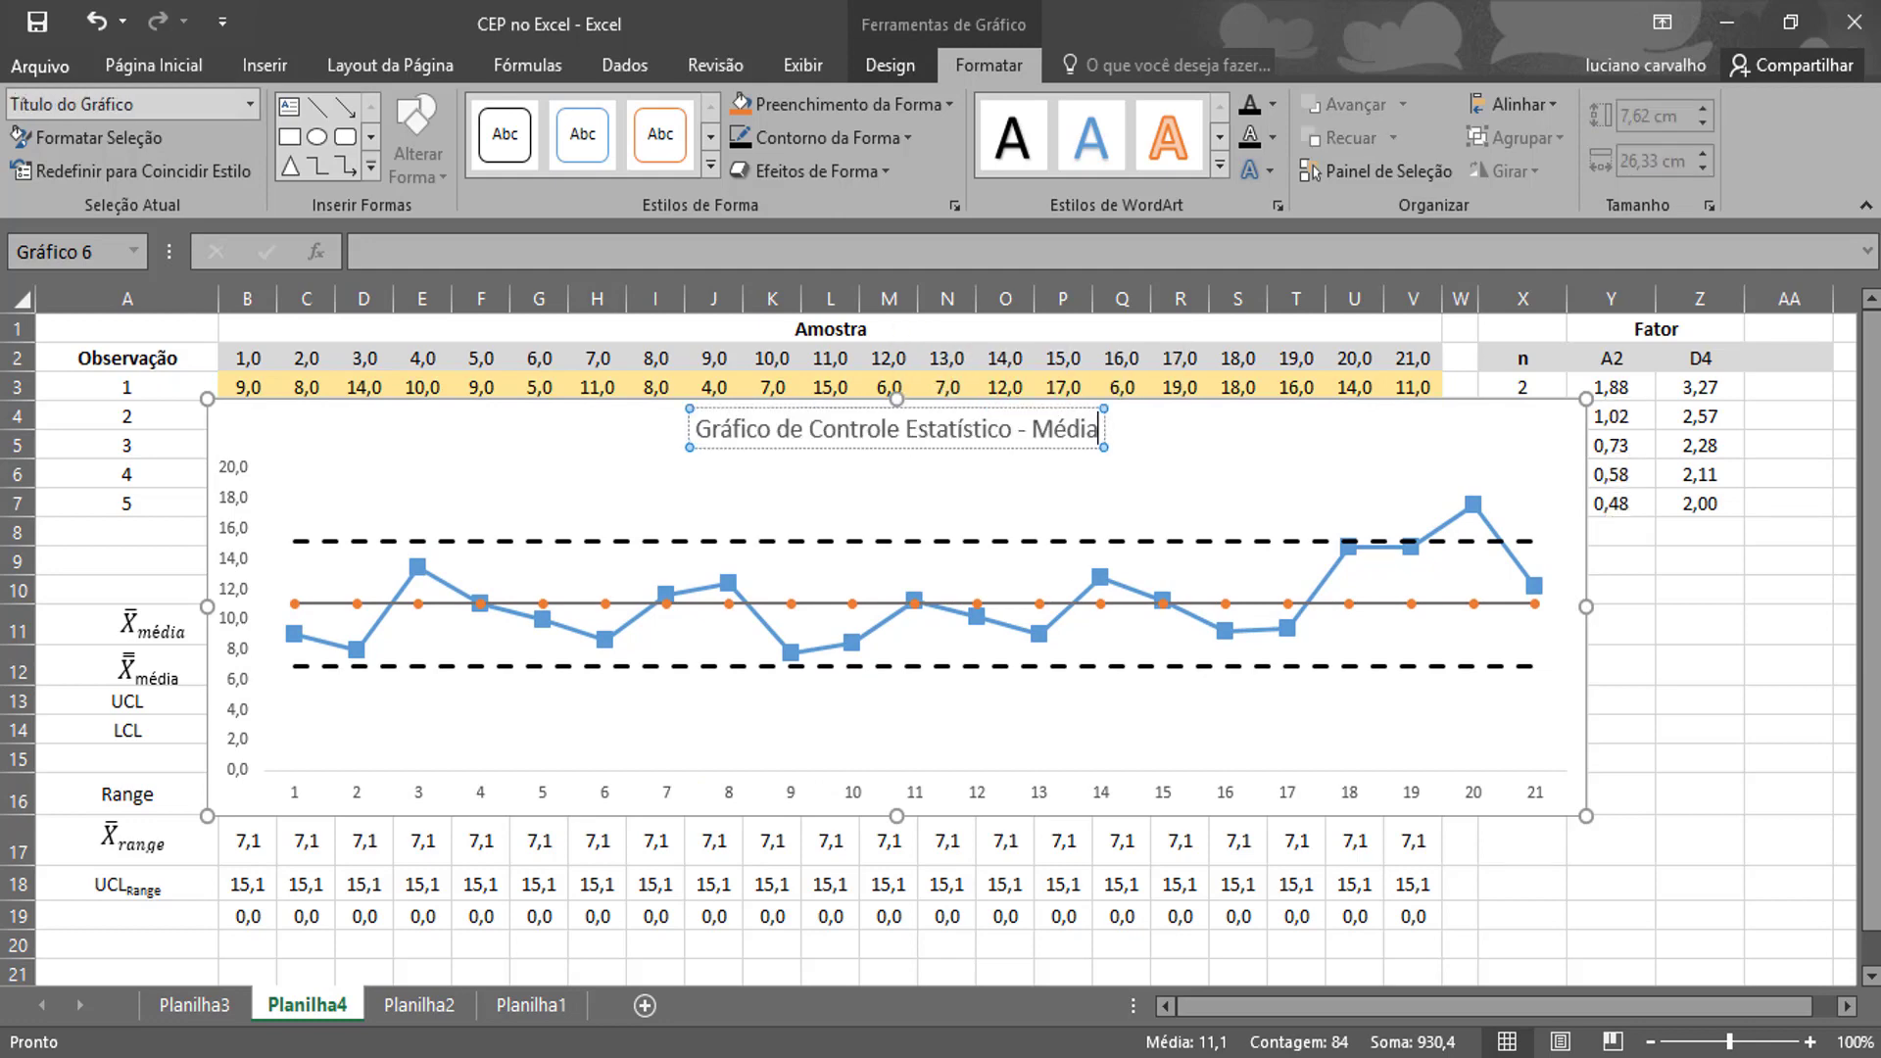
{"action": "left_click", "coordinate": [1194, 485]}
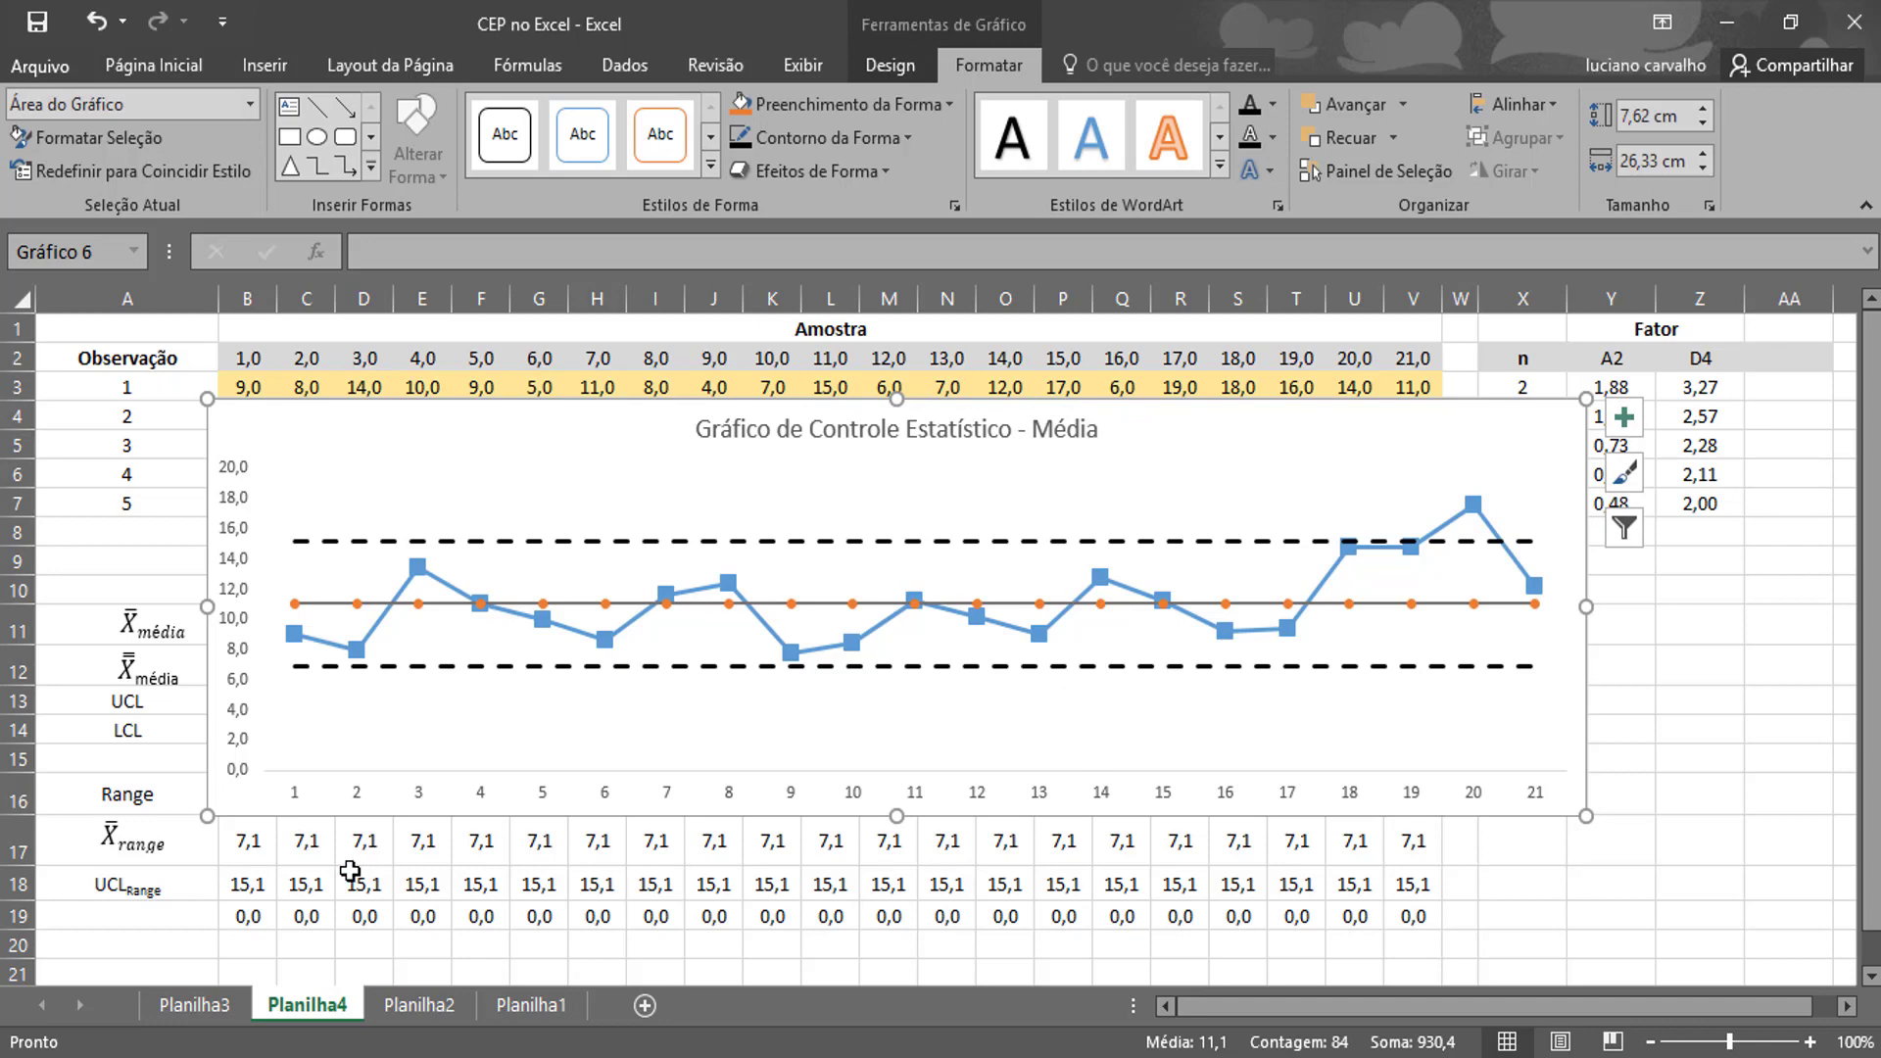
Insert a line chart of the range data in B16:V19 and place it below the mean chart.
{"action": "left_click", "coordinate": [243, 841]}
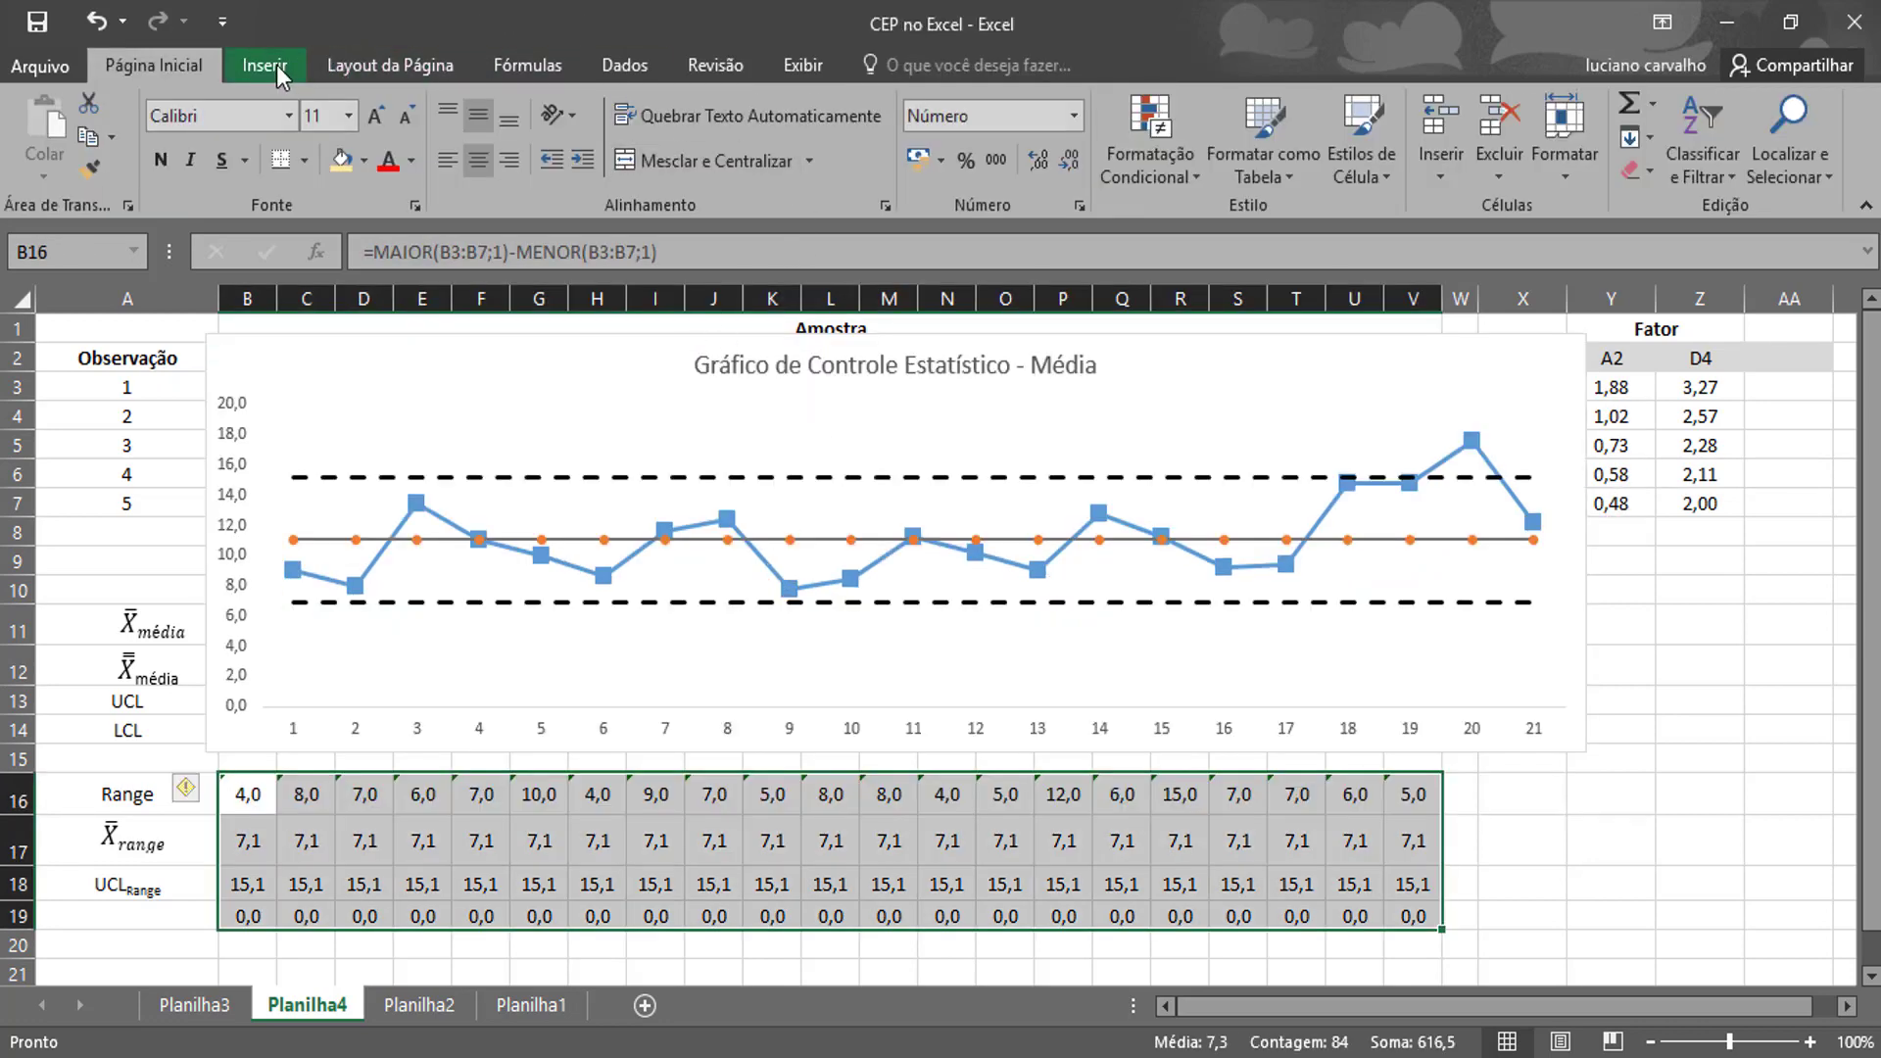
{"action": "left_click", "coordinate": [278, 71]}
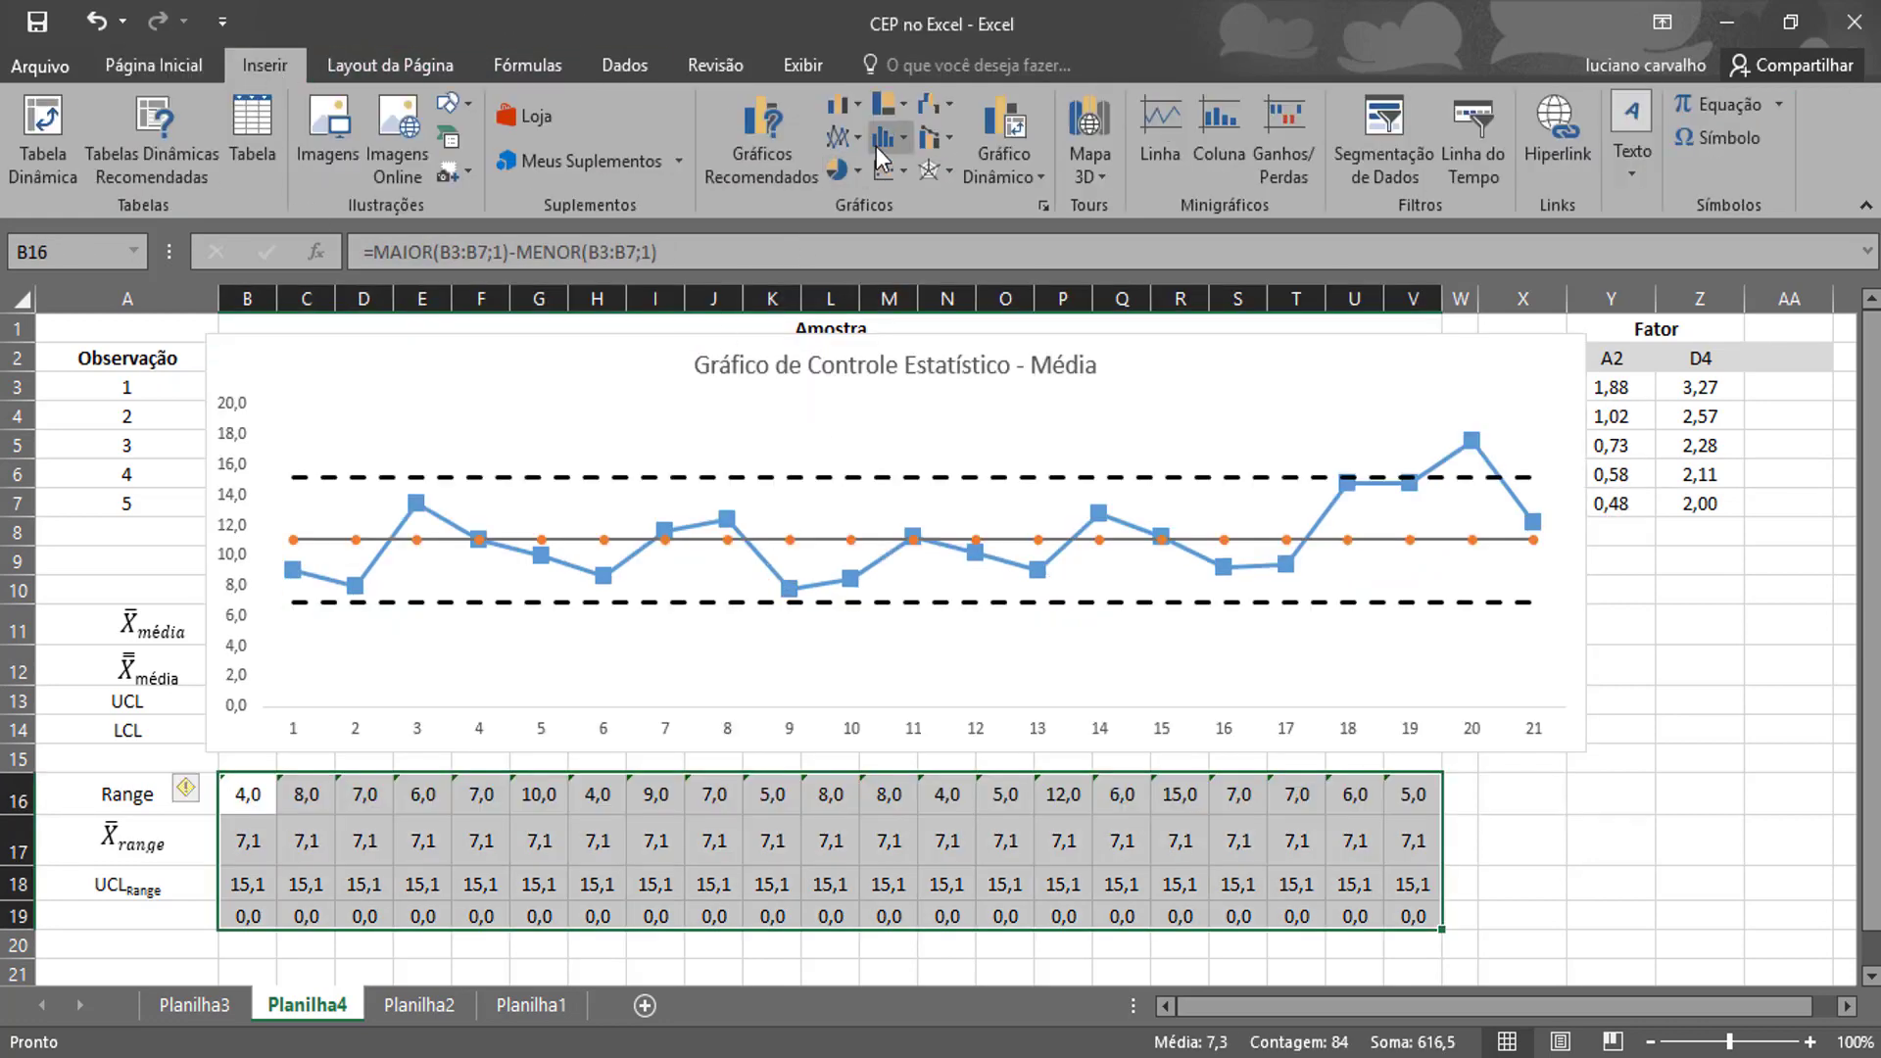
{"action": "left_click", "coordinate": [844, 143]}
{"action": "left_click", "coordinate": [1097, 233]}
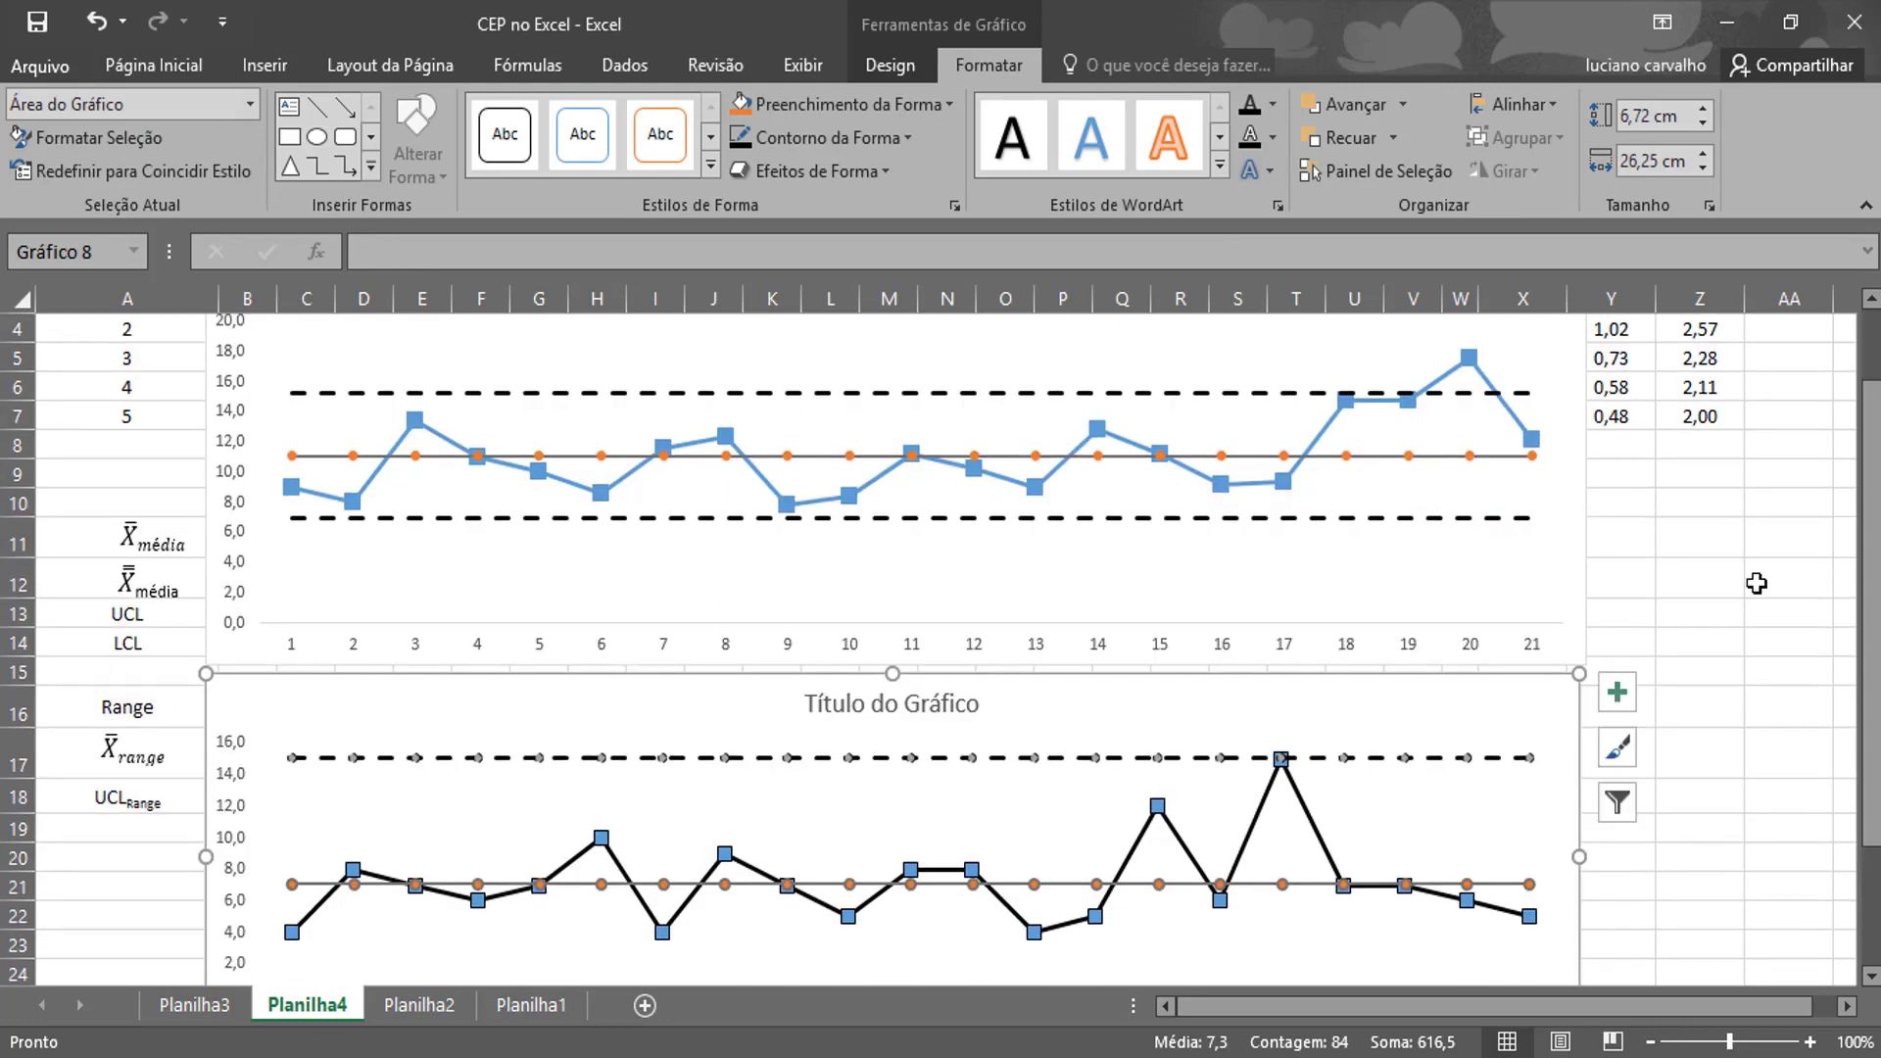
Move the mean control chart down so that the observations and the sample means row are uncovered.
{"action": "scroll", "coordinate": [1757, 583], "scroll_direction": "up", "scroll_amount": 1}
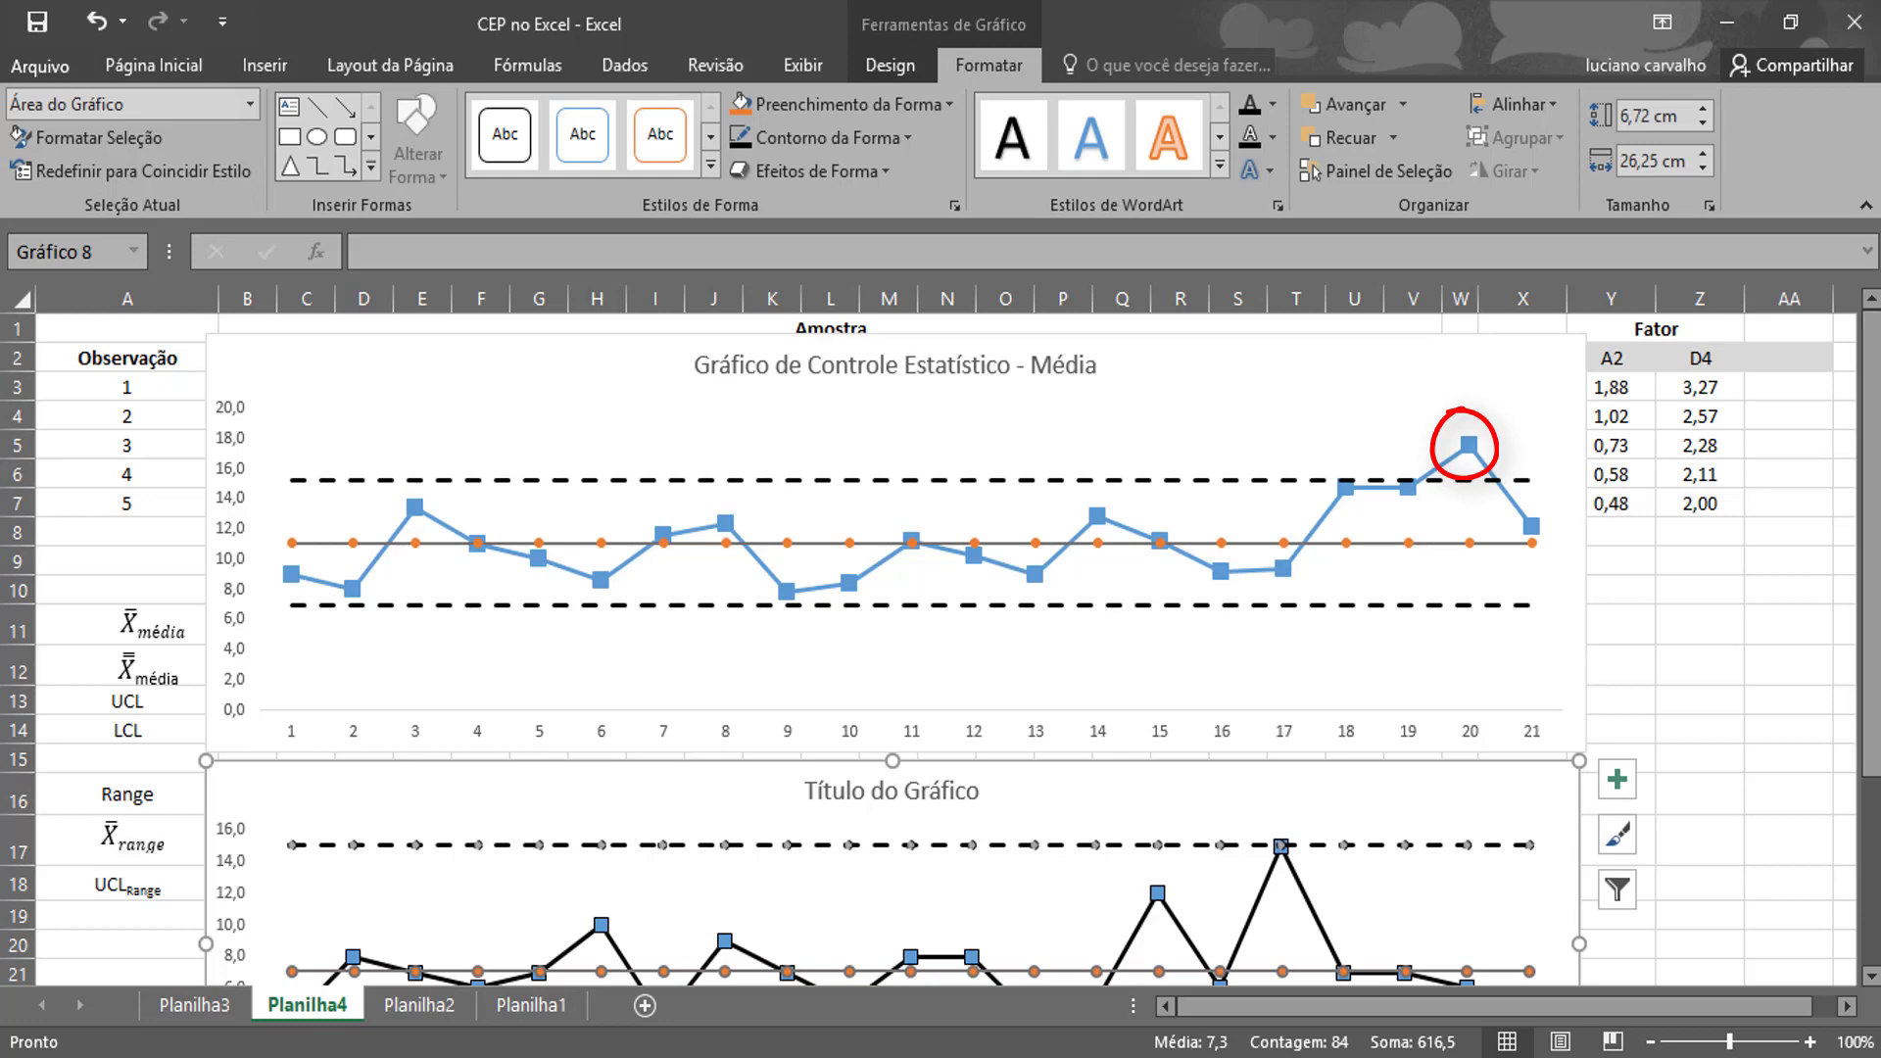
{"action": "left_click_drag", "start_coordinate": [1867, 627], "coordinate": [1868, 616]}
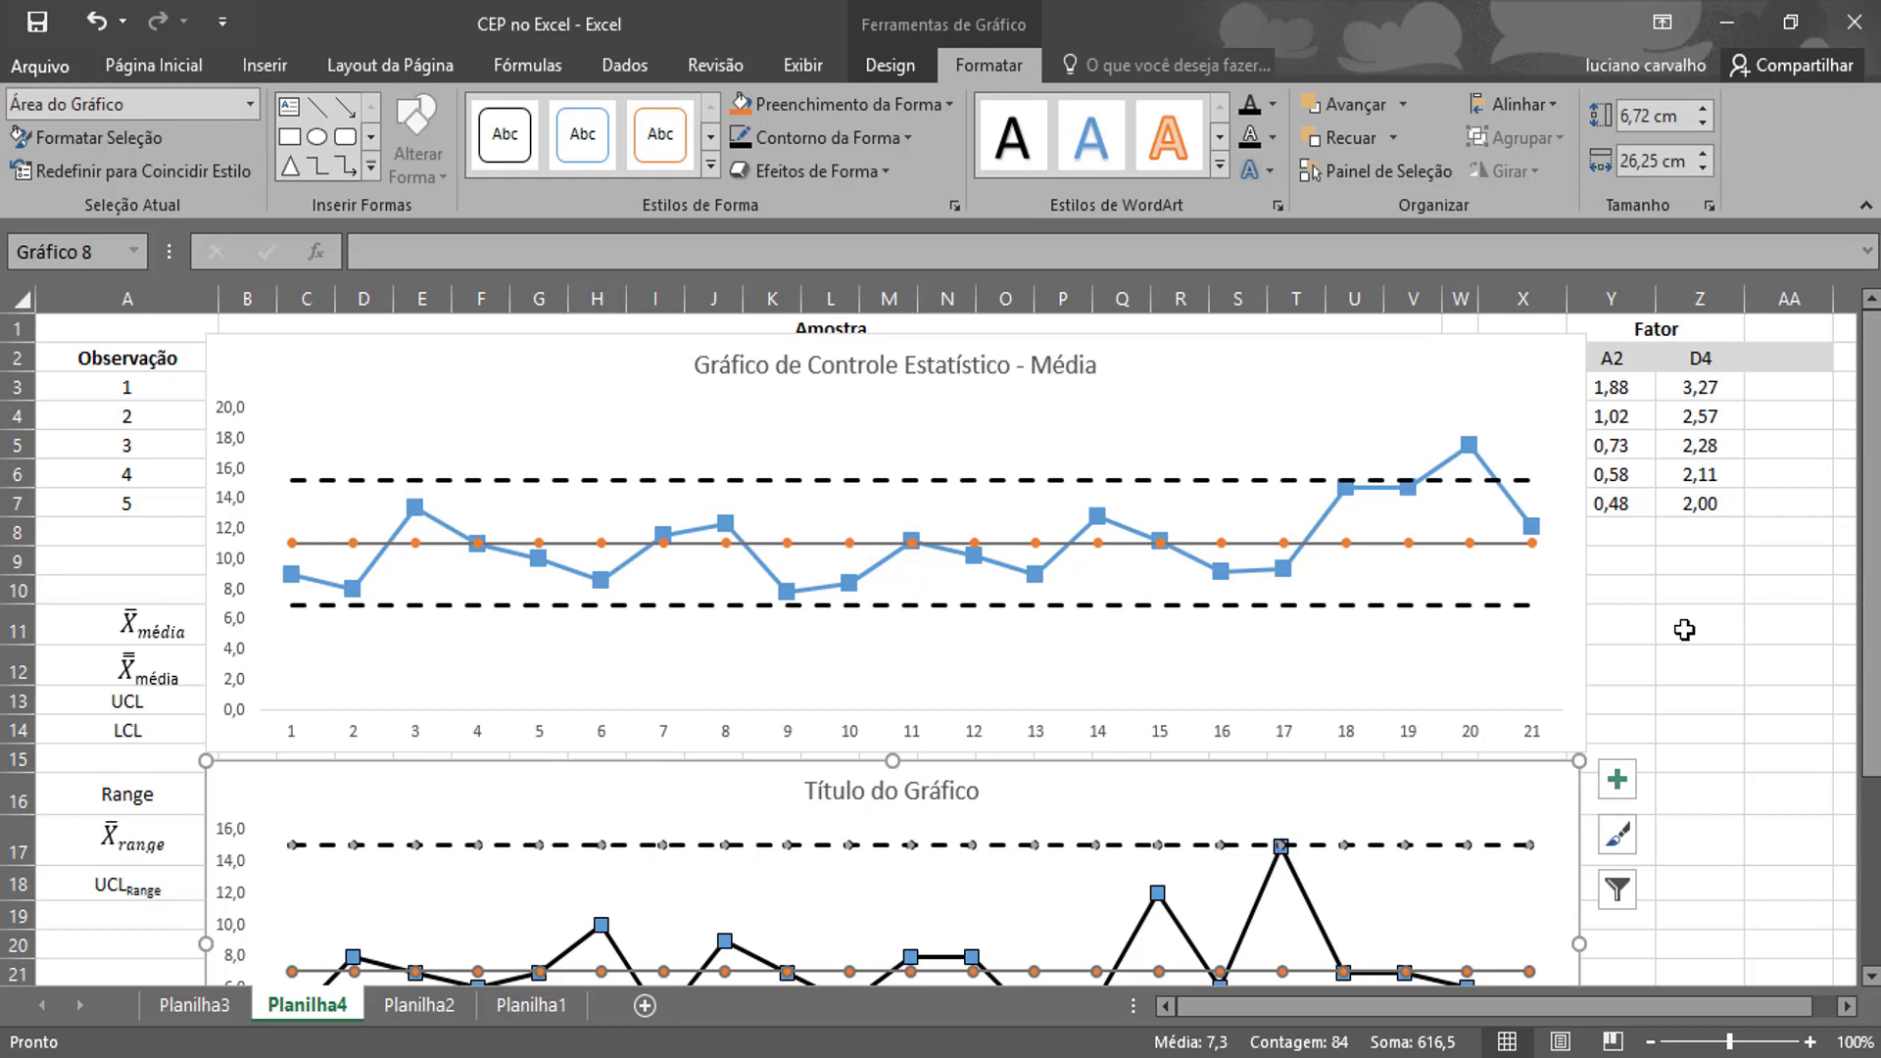
{"action": "key", "text": "ctrl+z"}
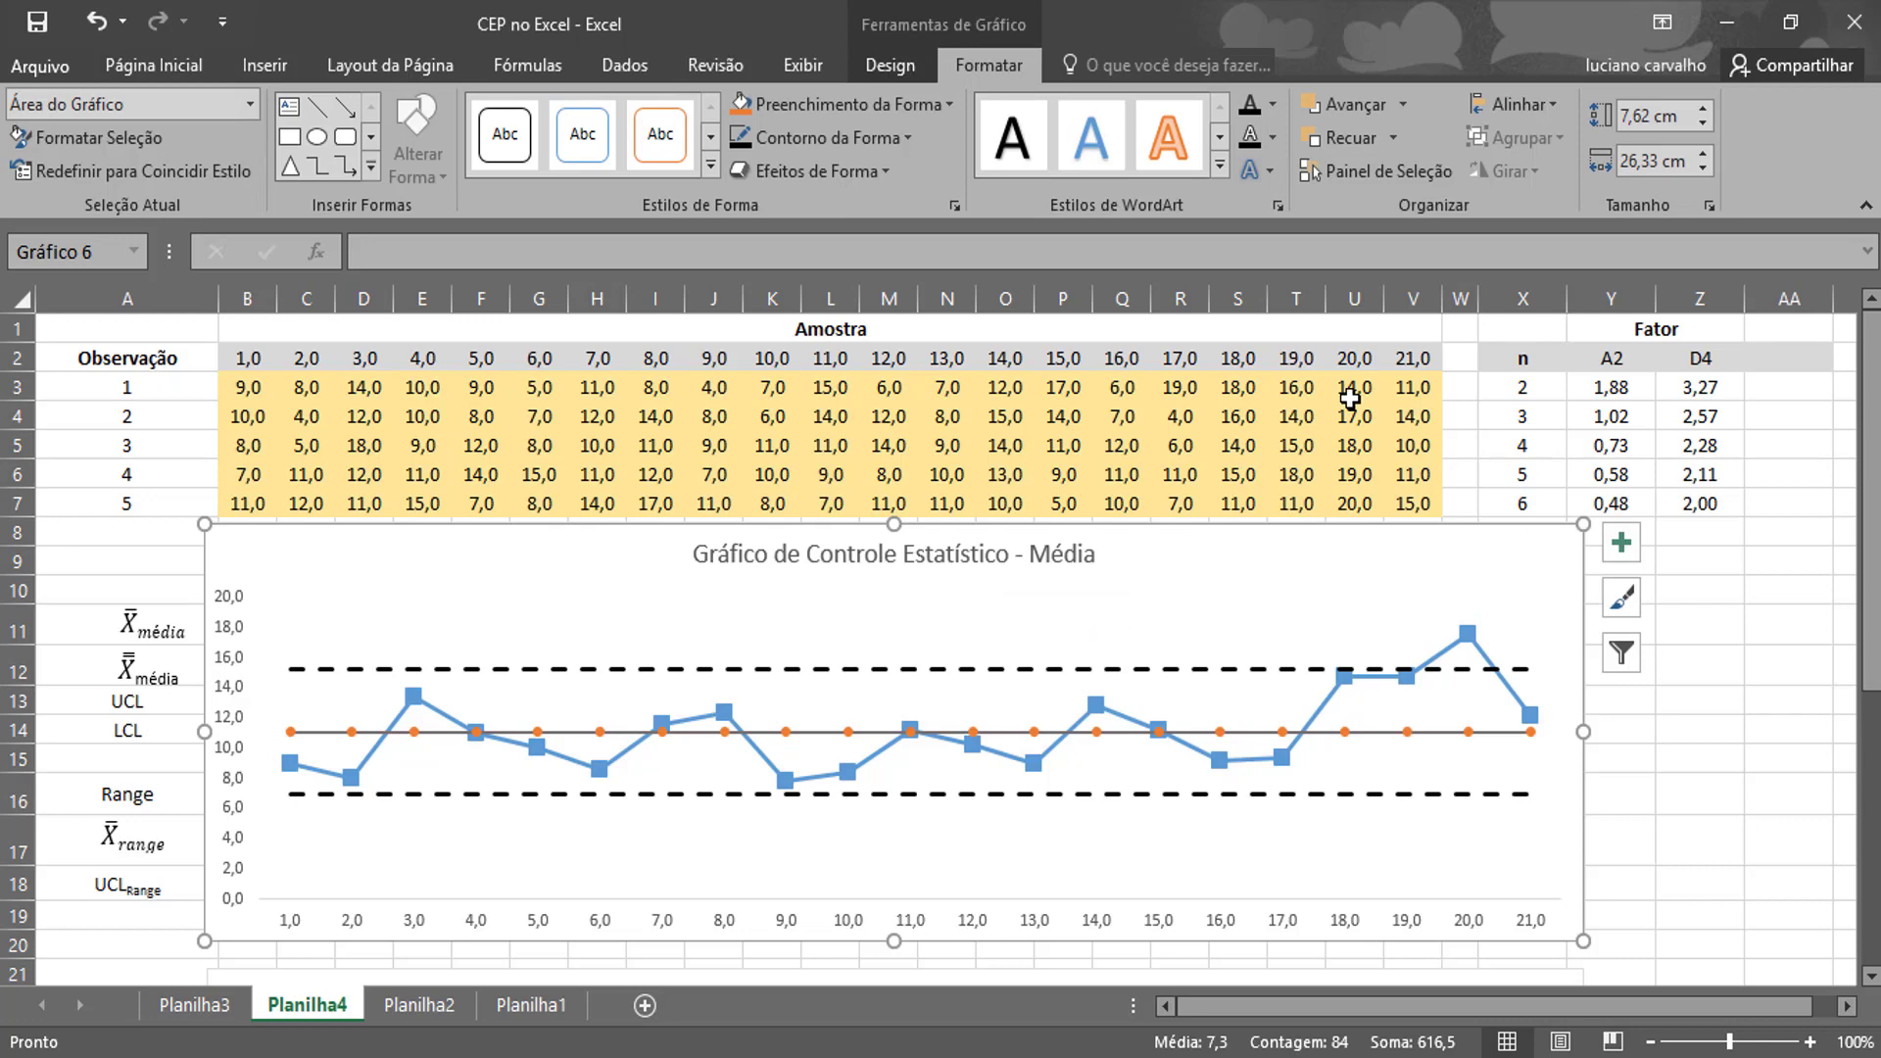
{"action": "left_click_drag", "start_coordinate": [1444, 549], "coordinate": [1447, 674]}
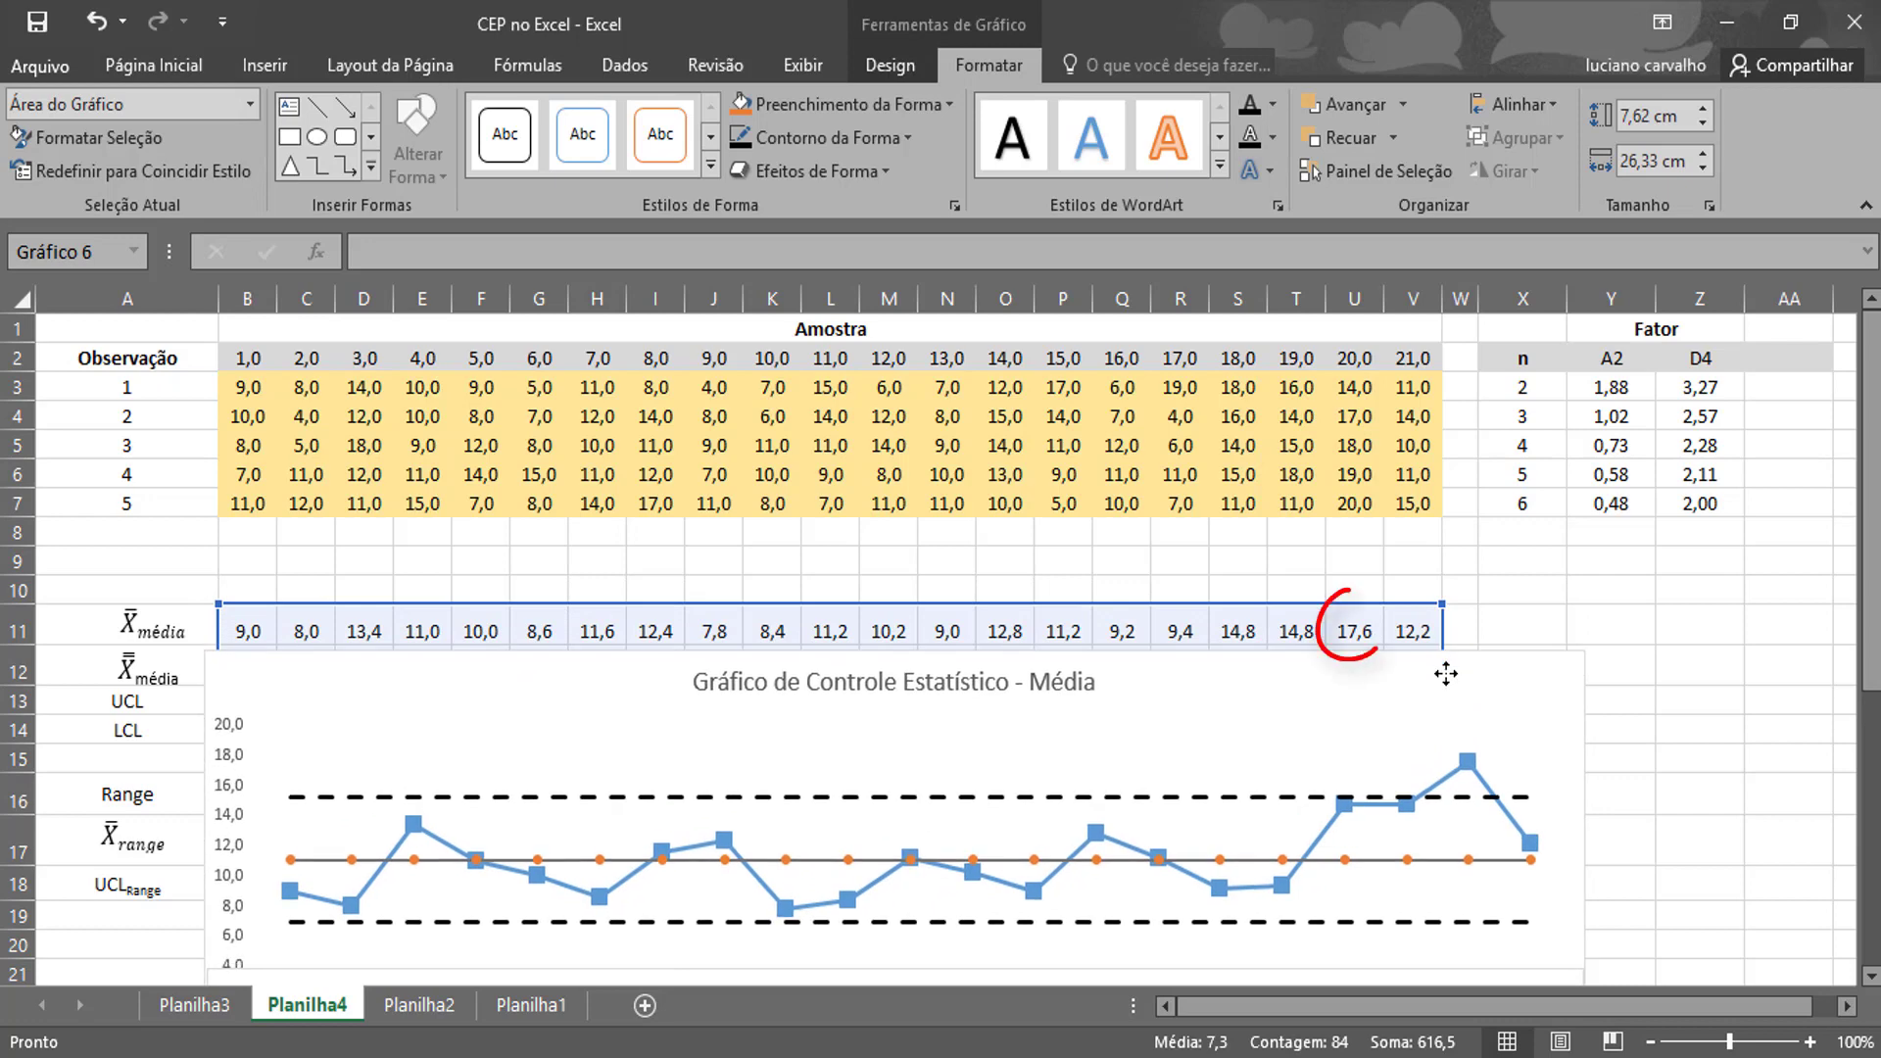
Delete two of the blank rows between the observations and the sample means row.
{"action": "left_click", "coordinate": [1356, 596]}
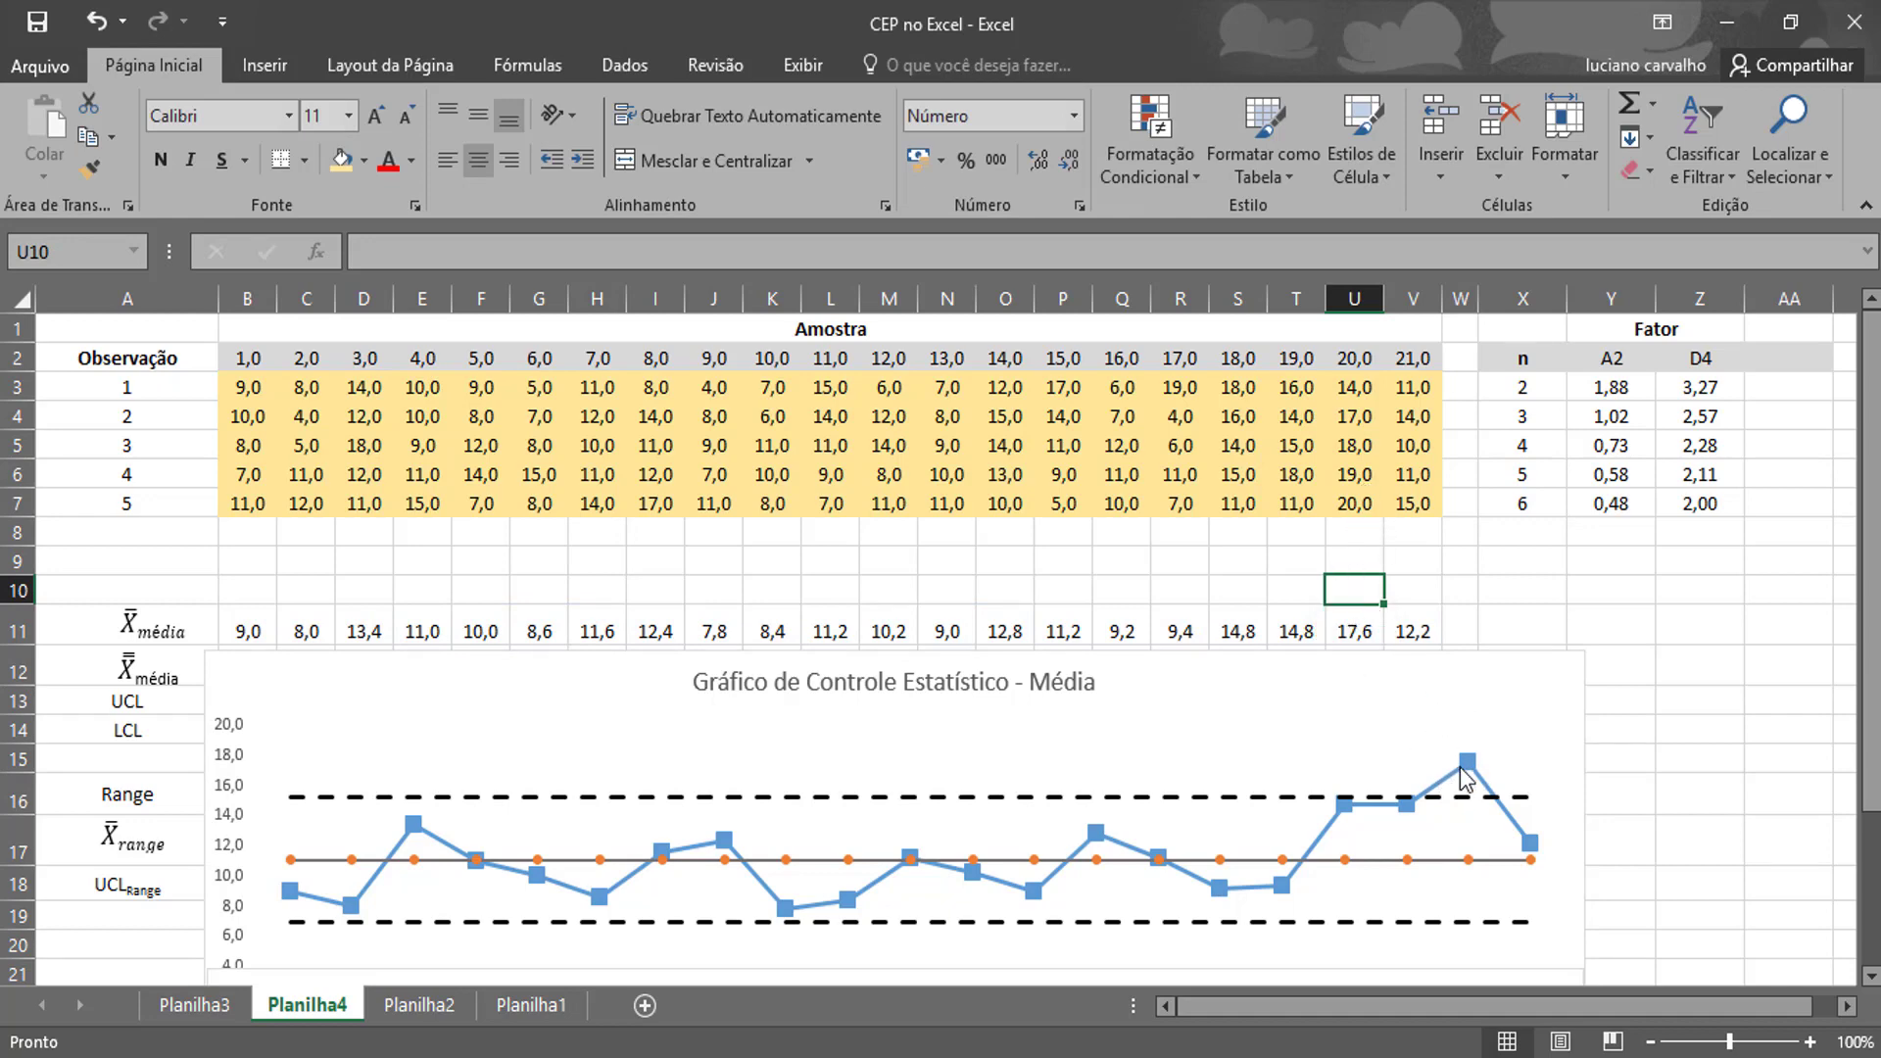
{"action": "left_click_drag", "start_coordinate": [1872, 573], "coordinate": [1872, 642]}
{"action": "scroll", "coordinate": [1794, 735], "scroll_direction": "up", "scroll_amount": 1}
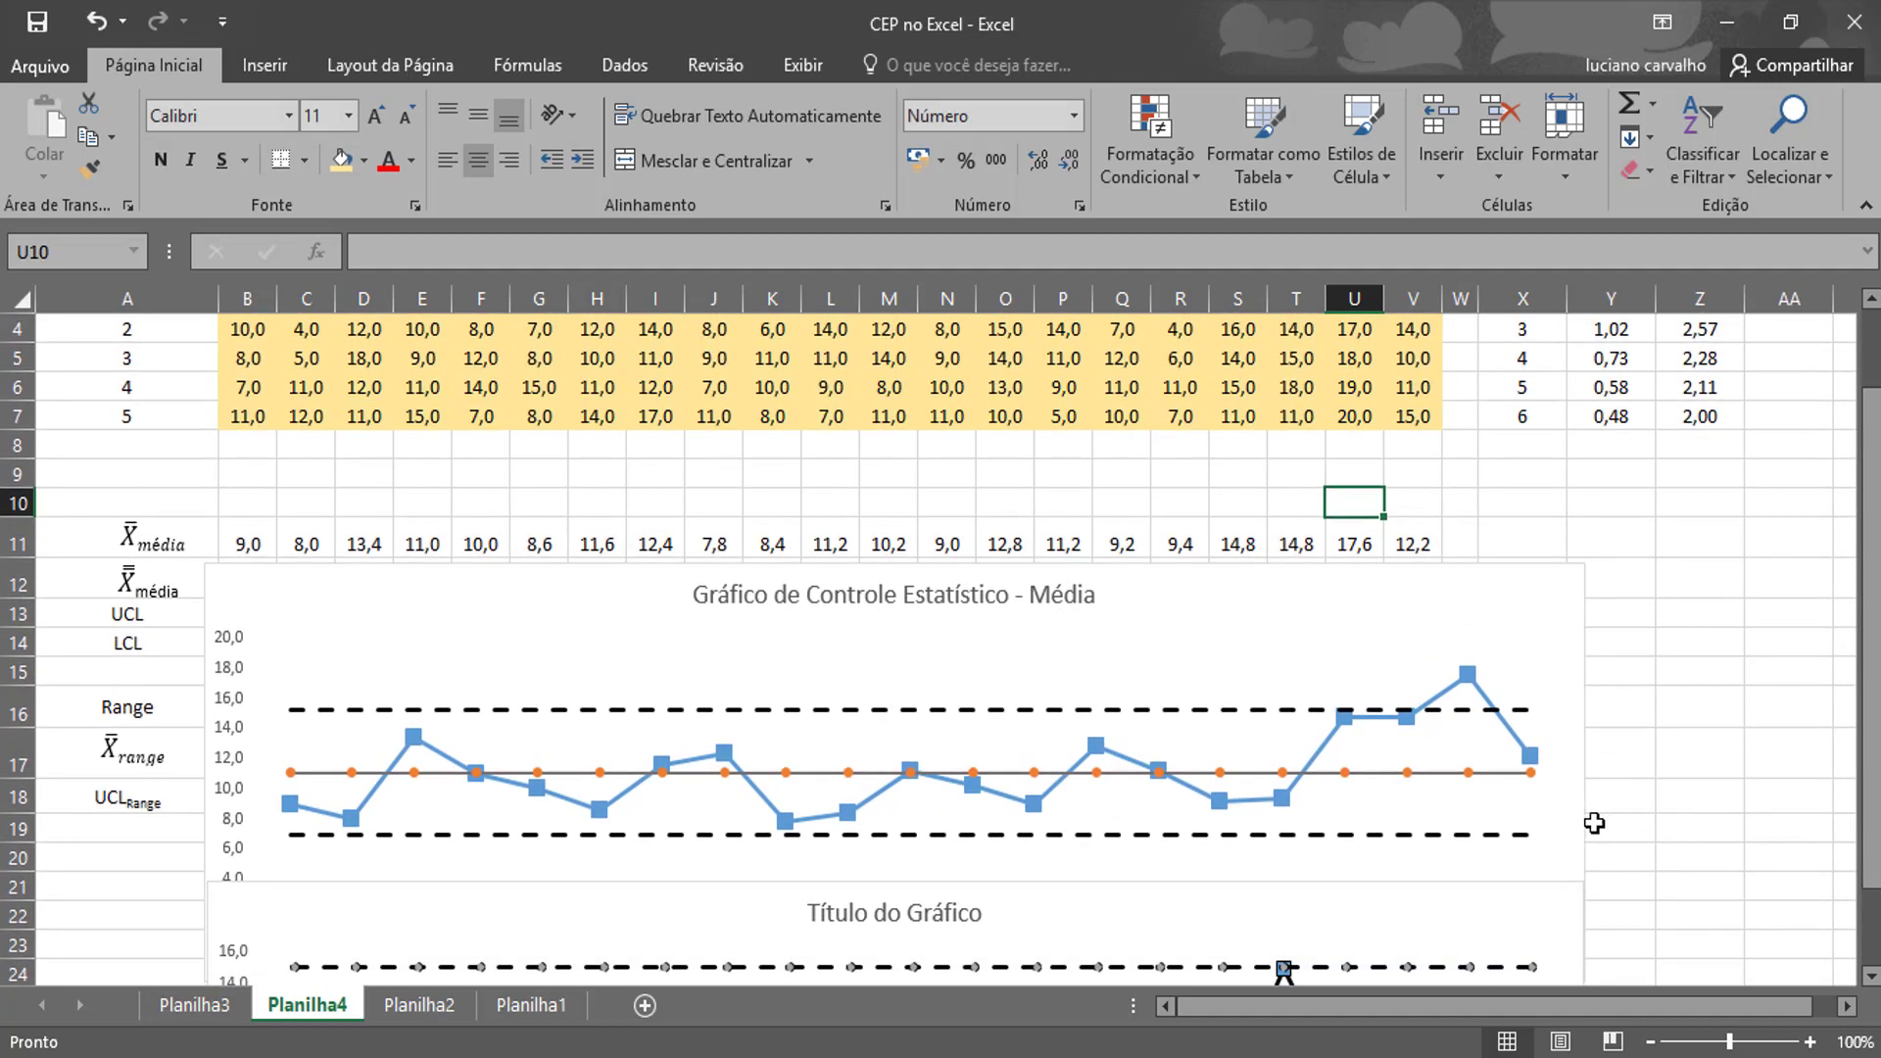
{"action": "scroll", "coordinate": [1587, 823], "scroll_direction": "up", "scroll_amount": 1}
{"action": "left_click", "coordinate": [1548, 573]}
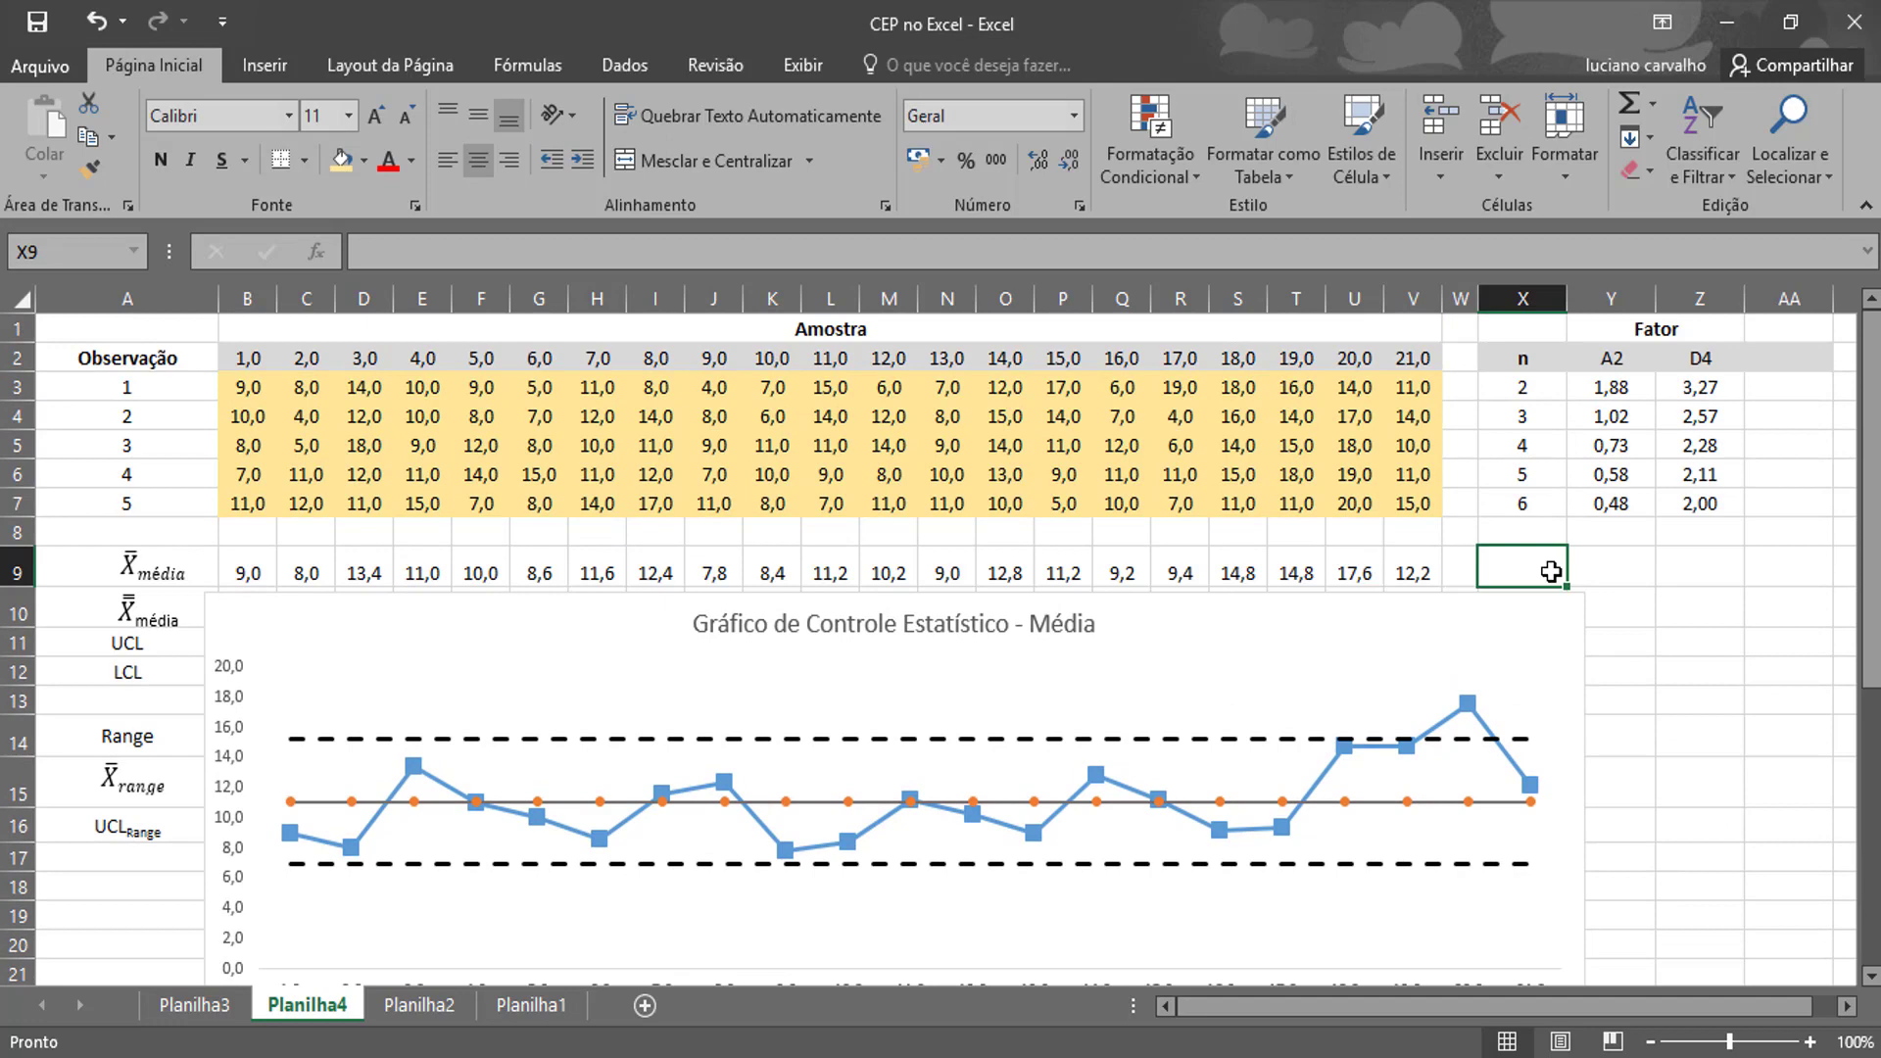
Set observation 1 of sample 20 to 7 and move the mean chart clear of columns B to D.
{"action": "left_click", "coordinate": [1355, 390]}
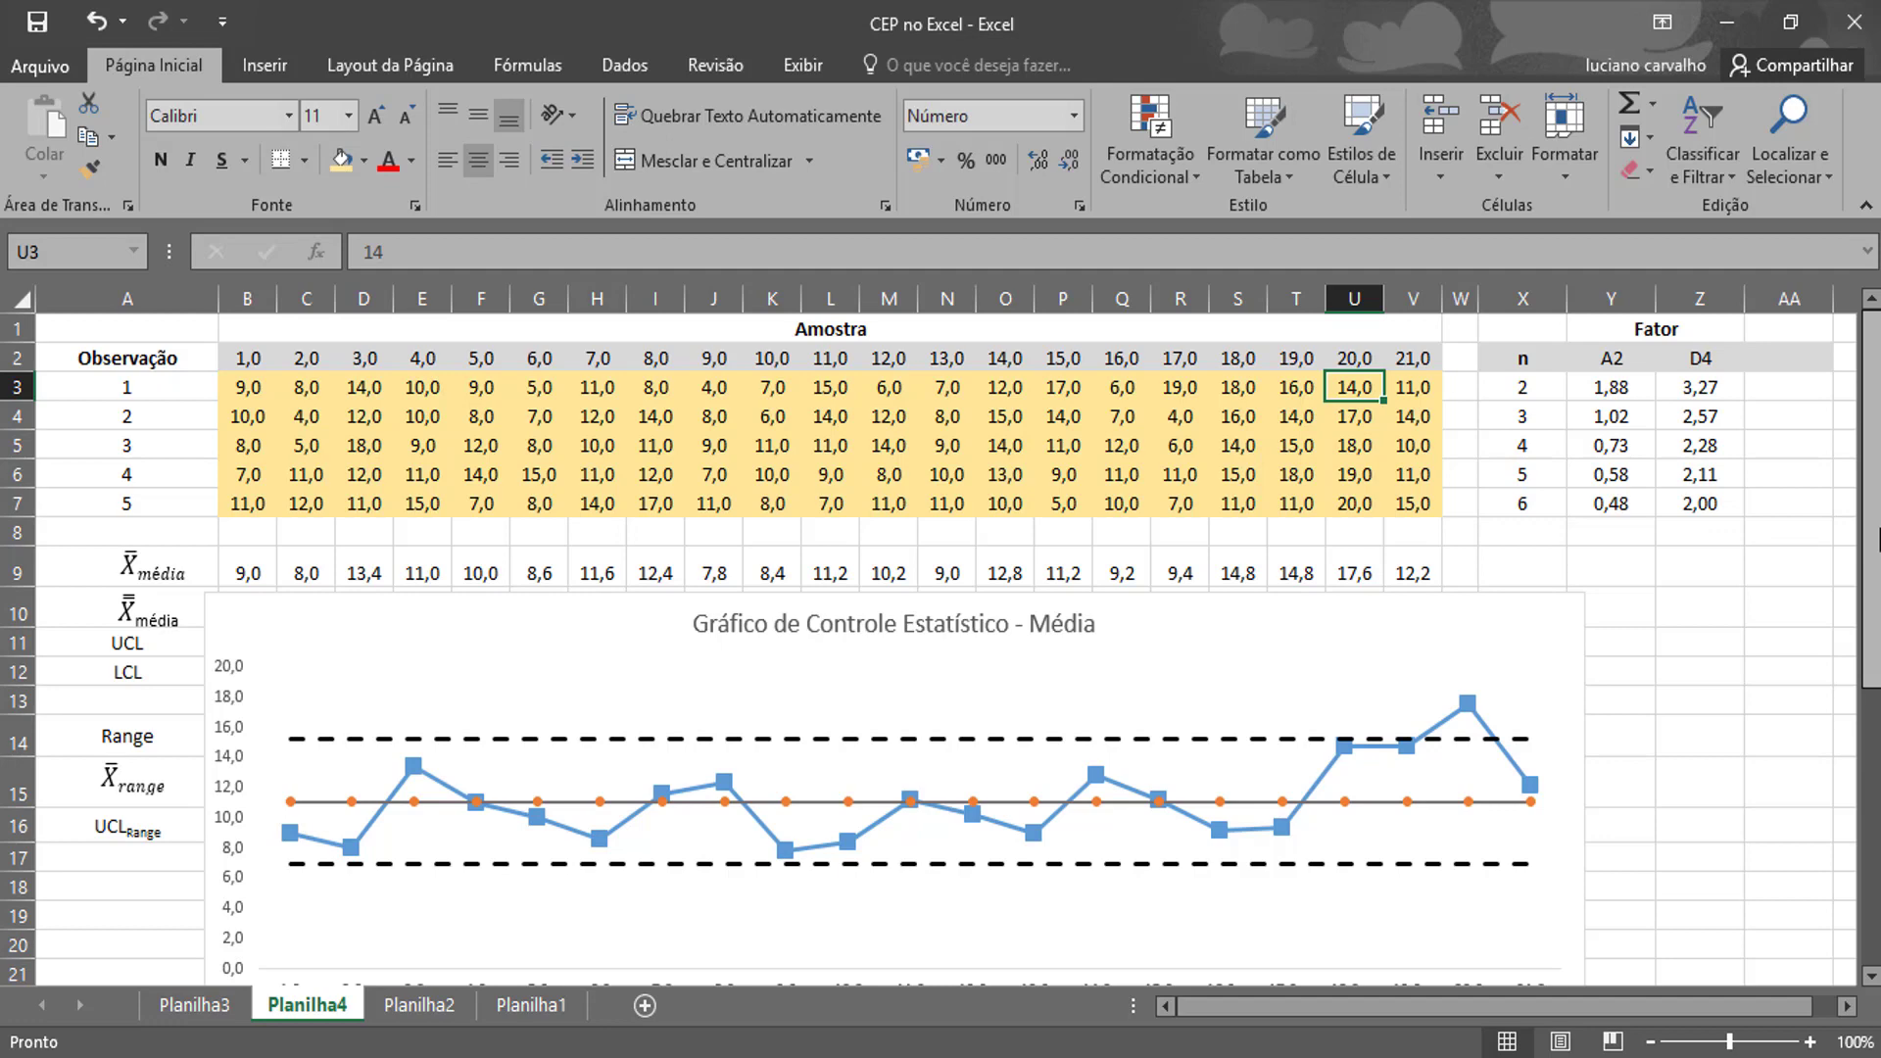
{"action": "type", "text": "7"}
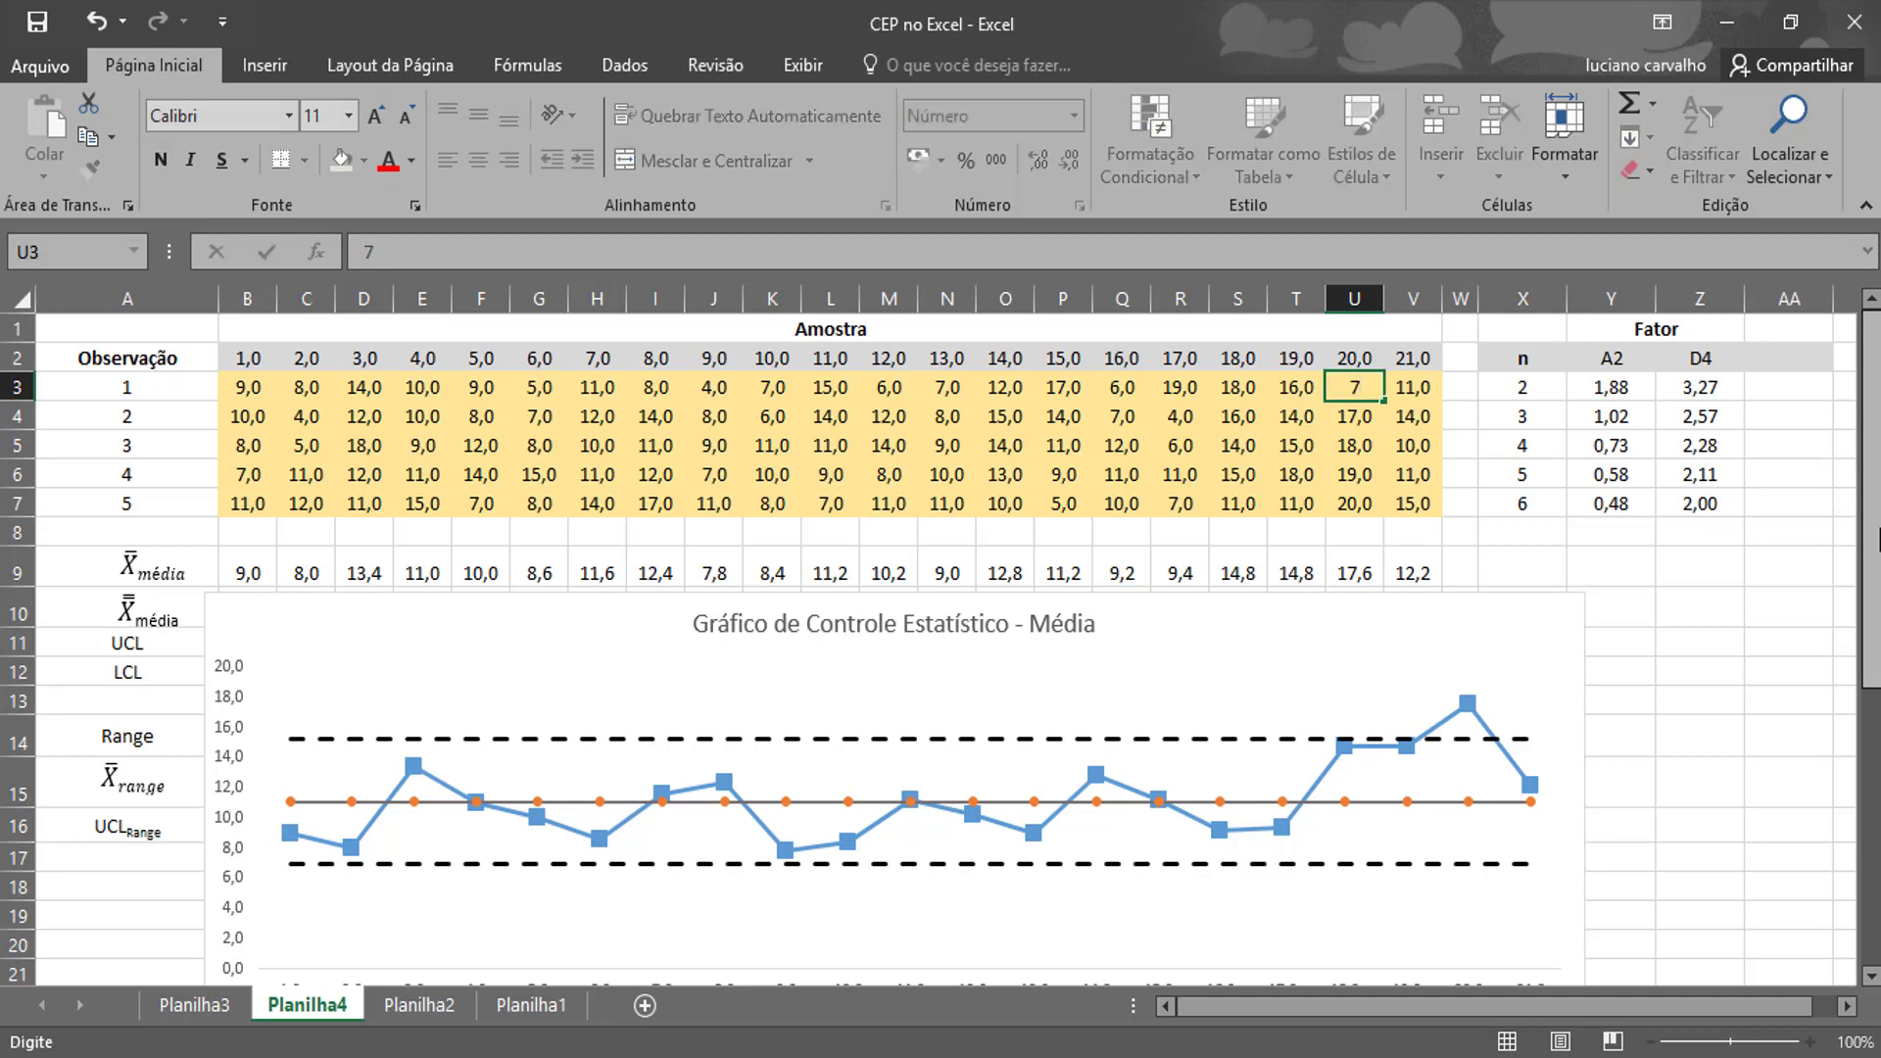
{"action": "key", "text": "Return"}
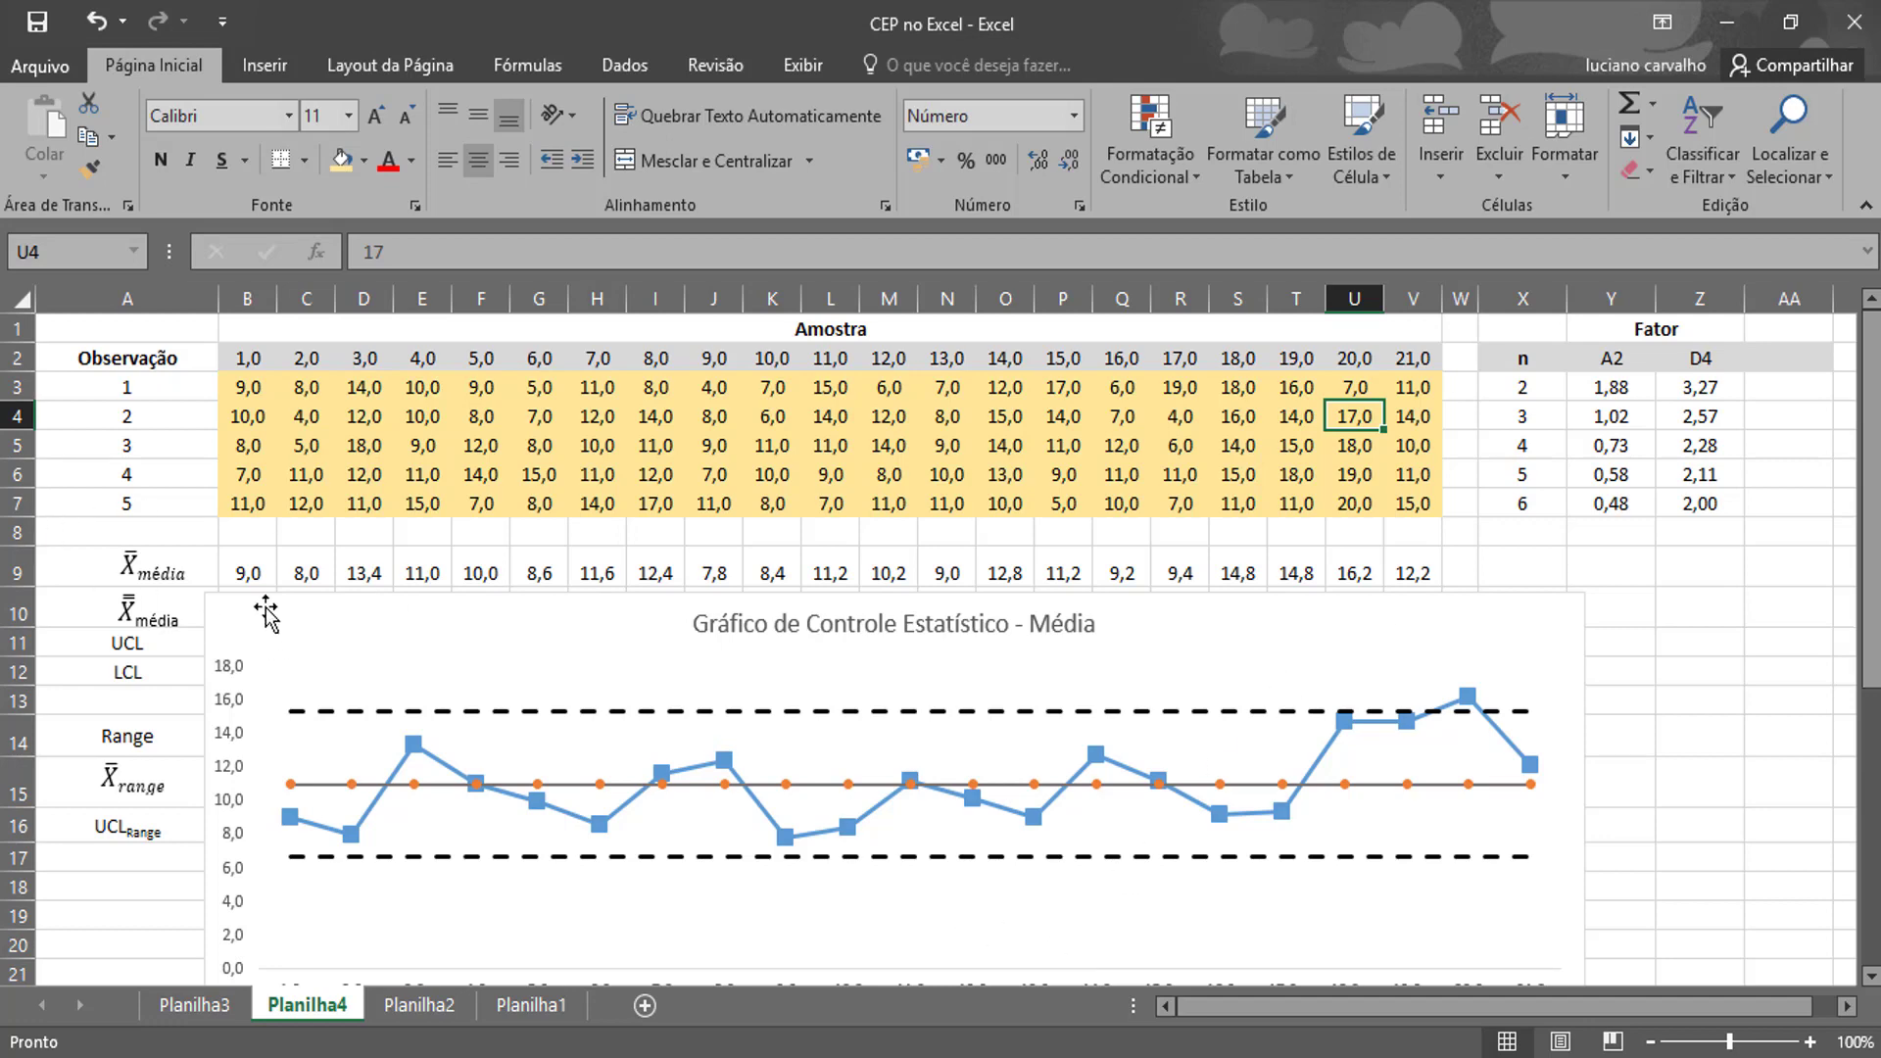
{"action": "left_click_drag", "start_coordinate": [382, 608], "coordinate": [449, 603]}
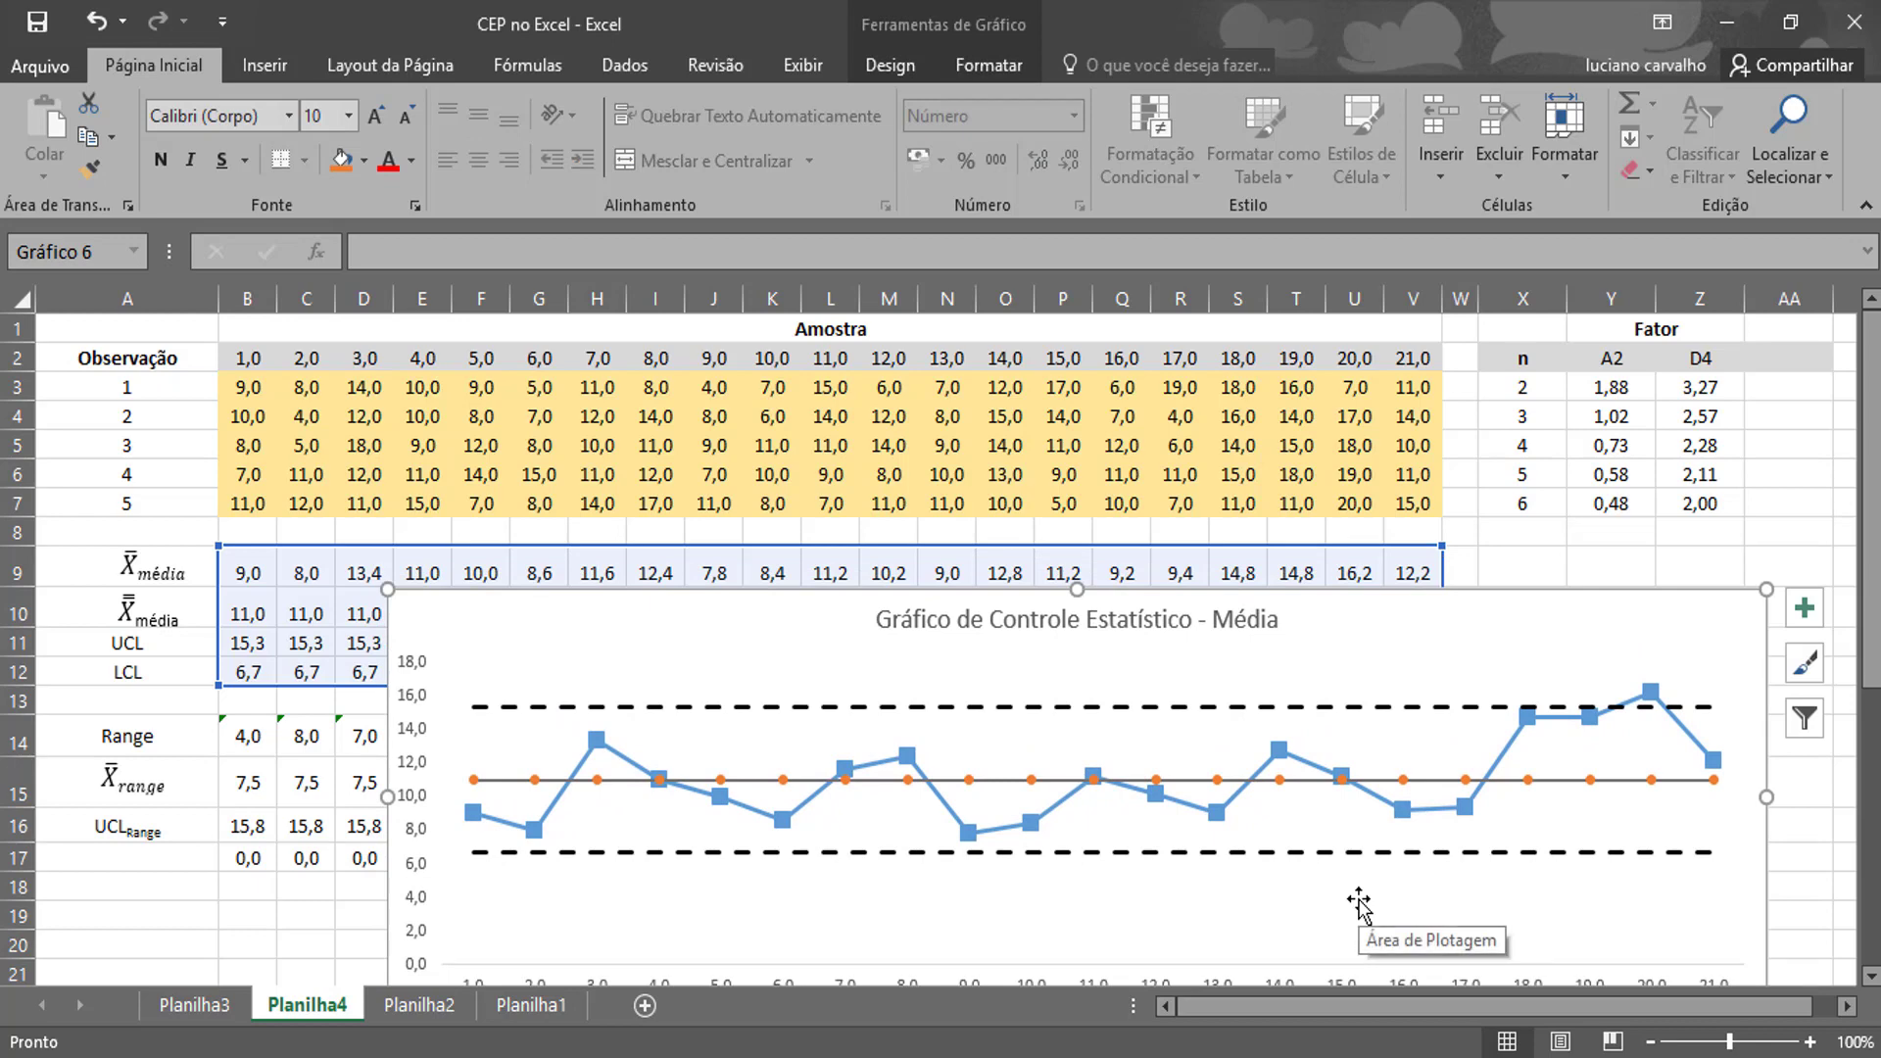
Set observation 2 of sample 20 to 4 and observation 3 to 2.
{"action": "left_click", "coordinate": [1362, 419]}
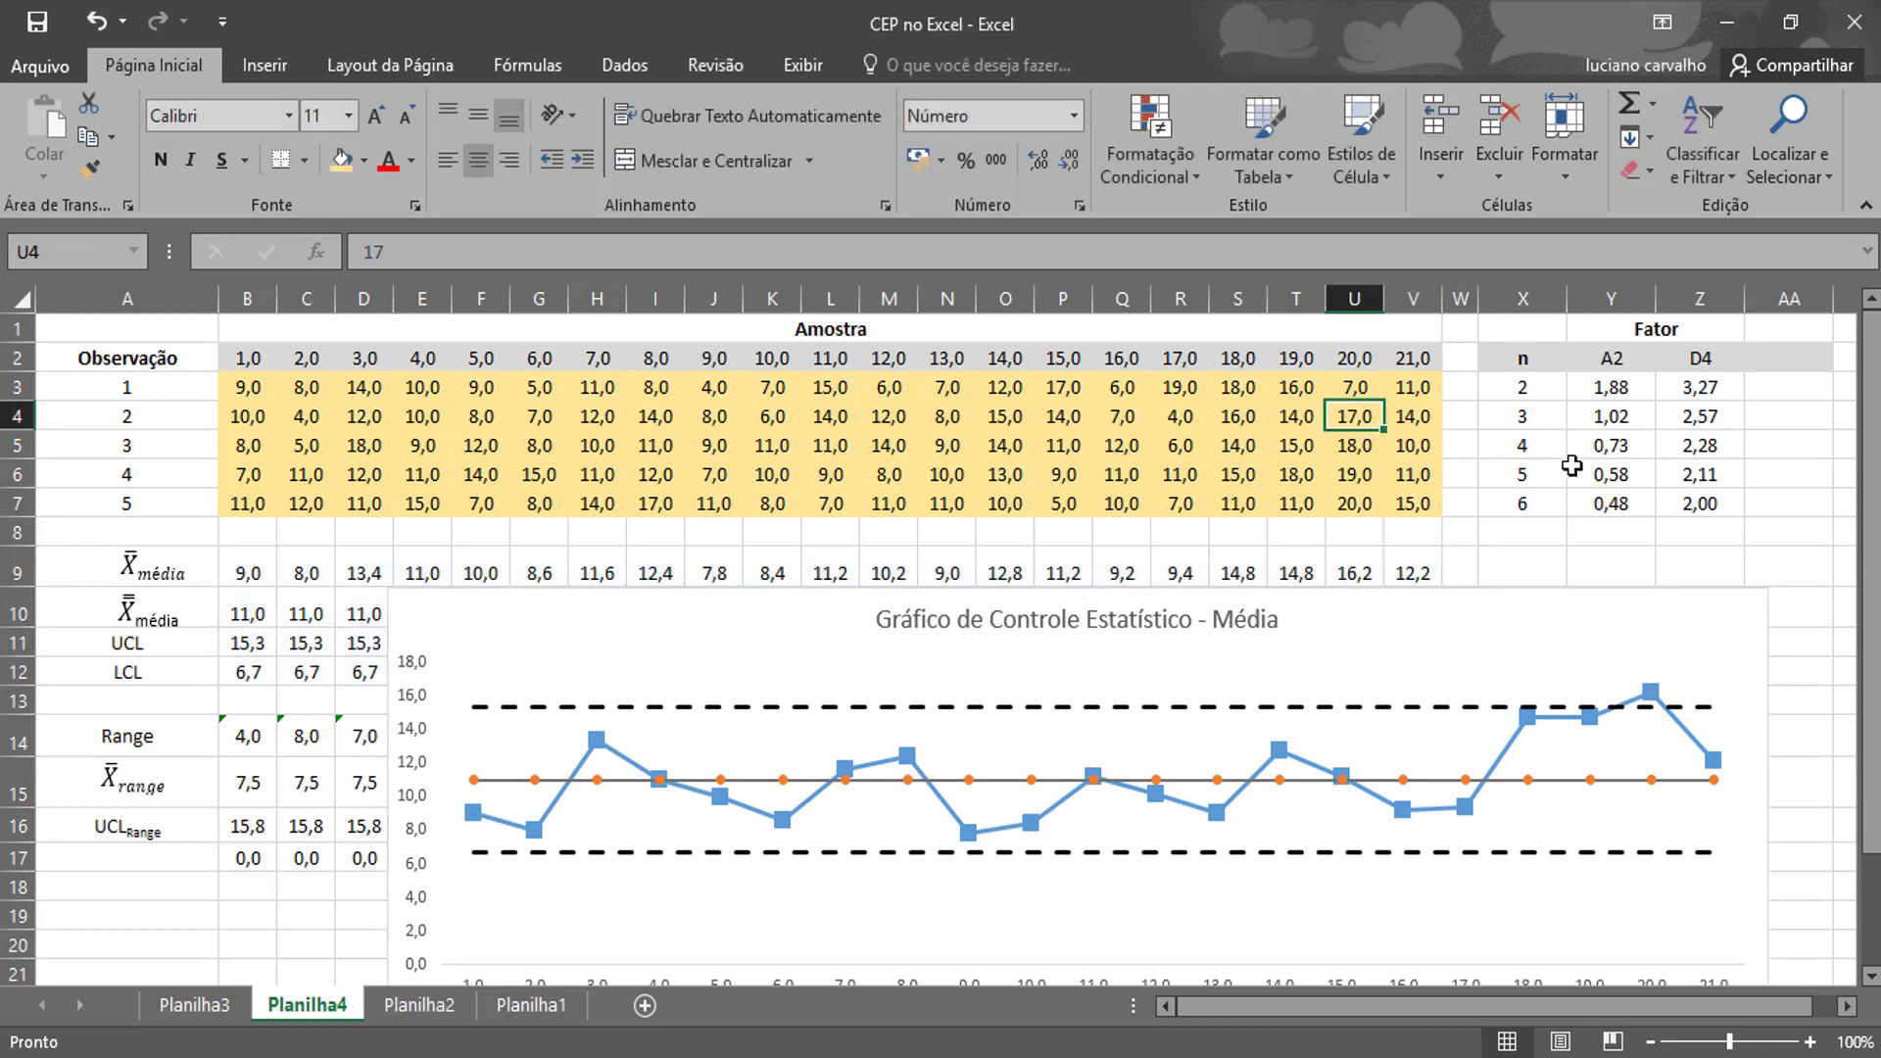
{"action": "type", "text": "4"}
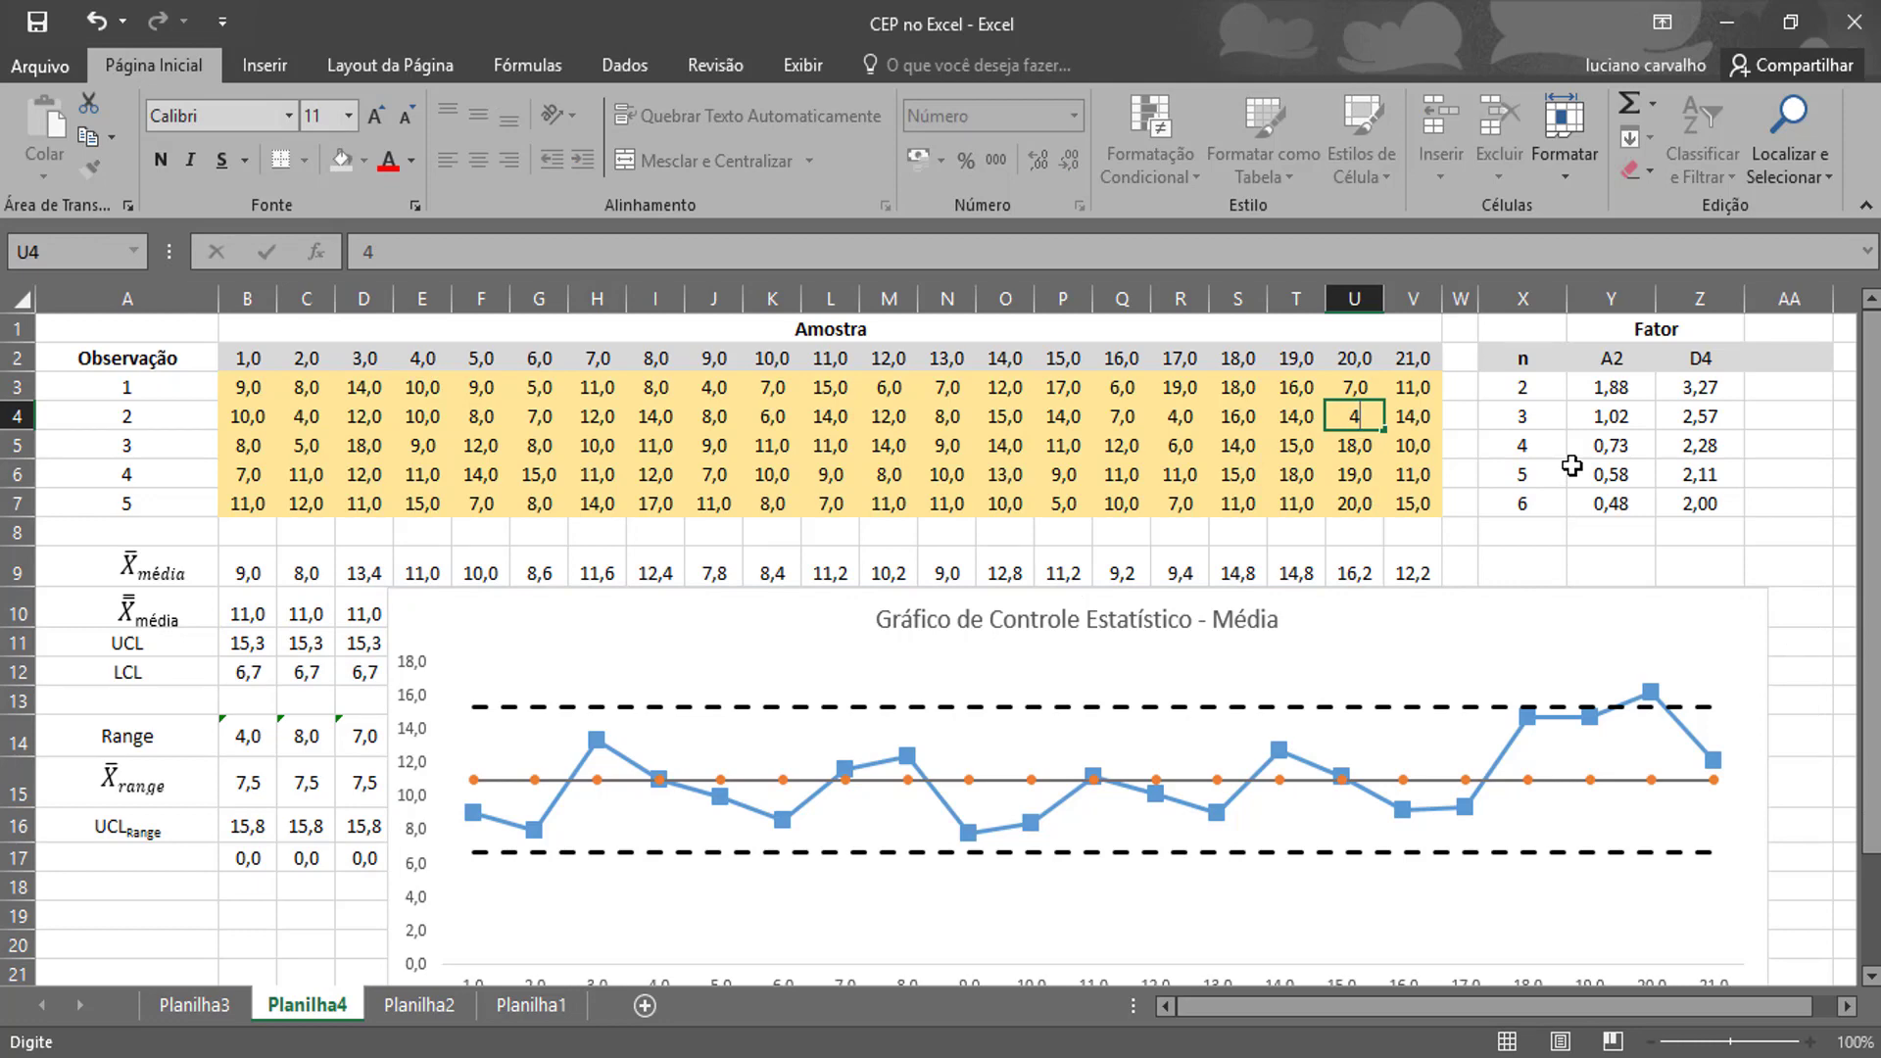
{"action": "key", "text": "Return"}
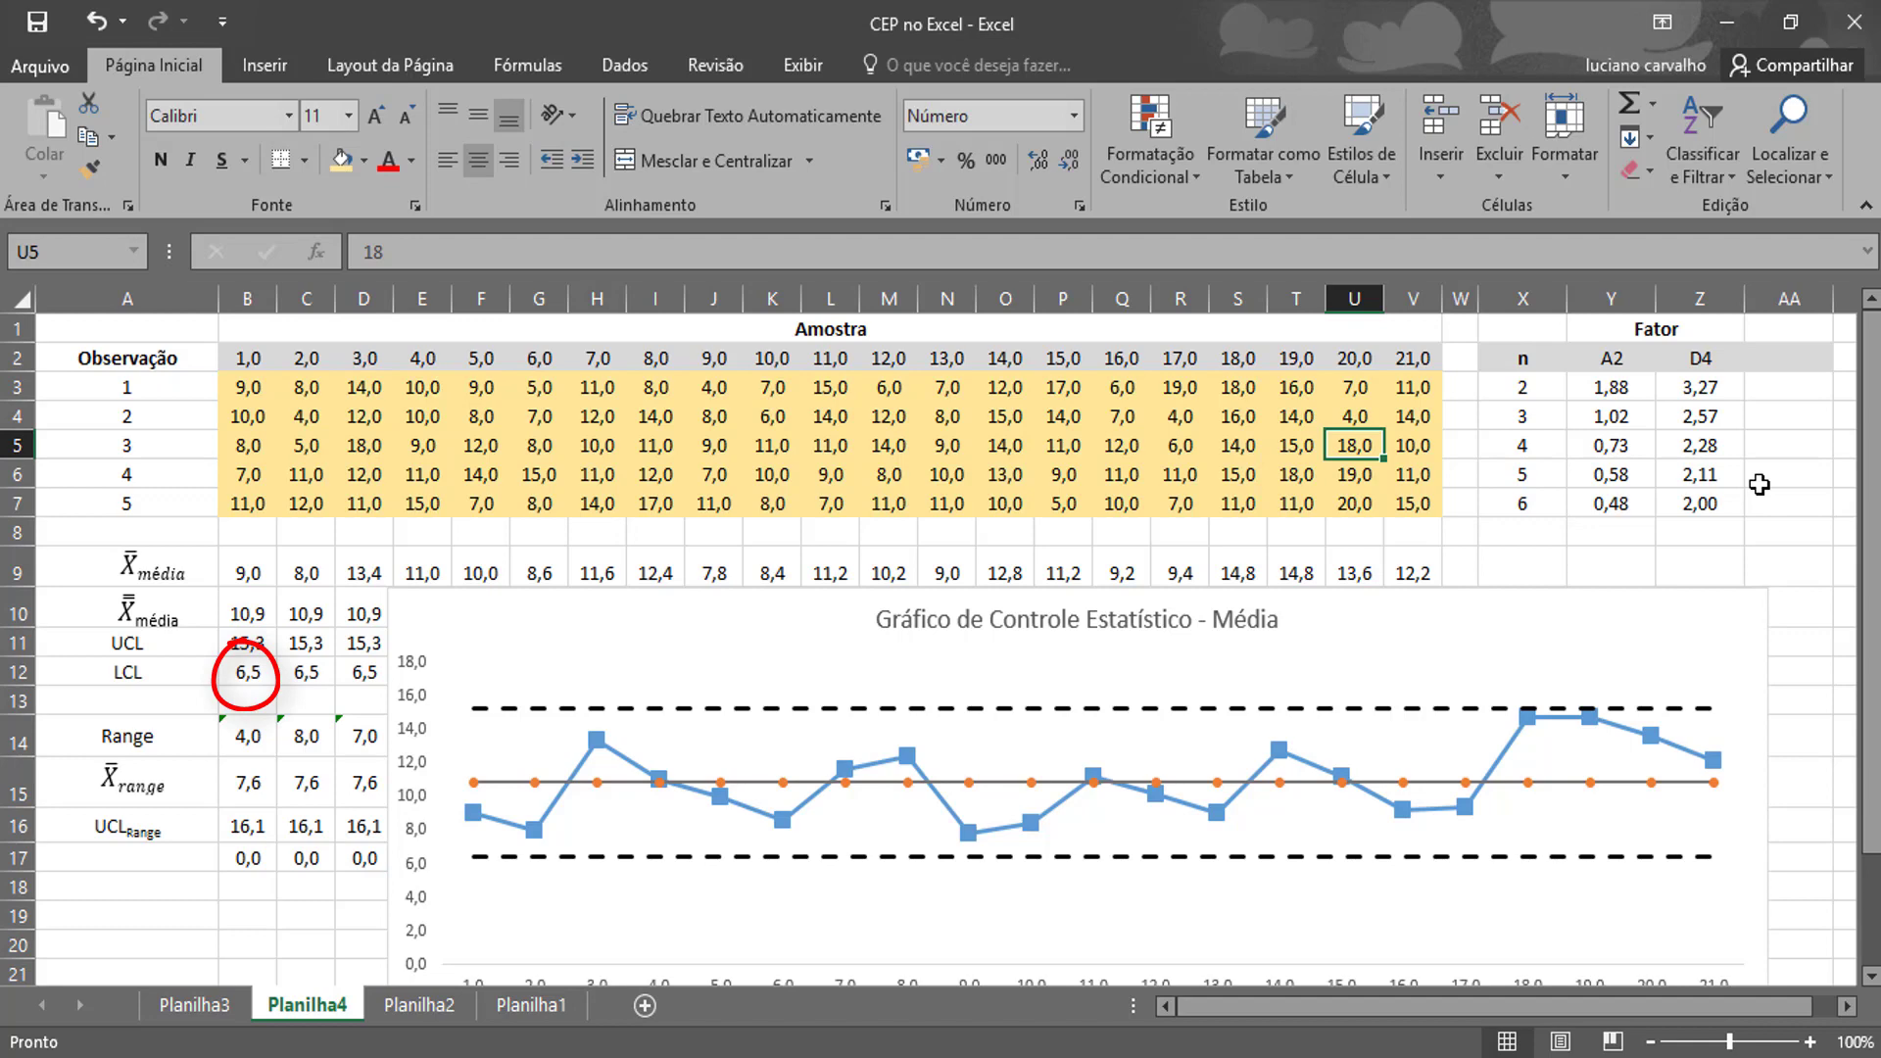
{"action": "type", "text": "2"}
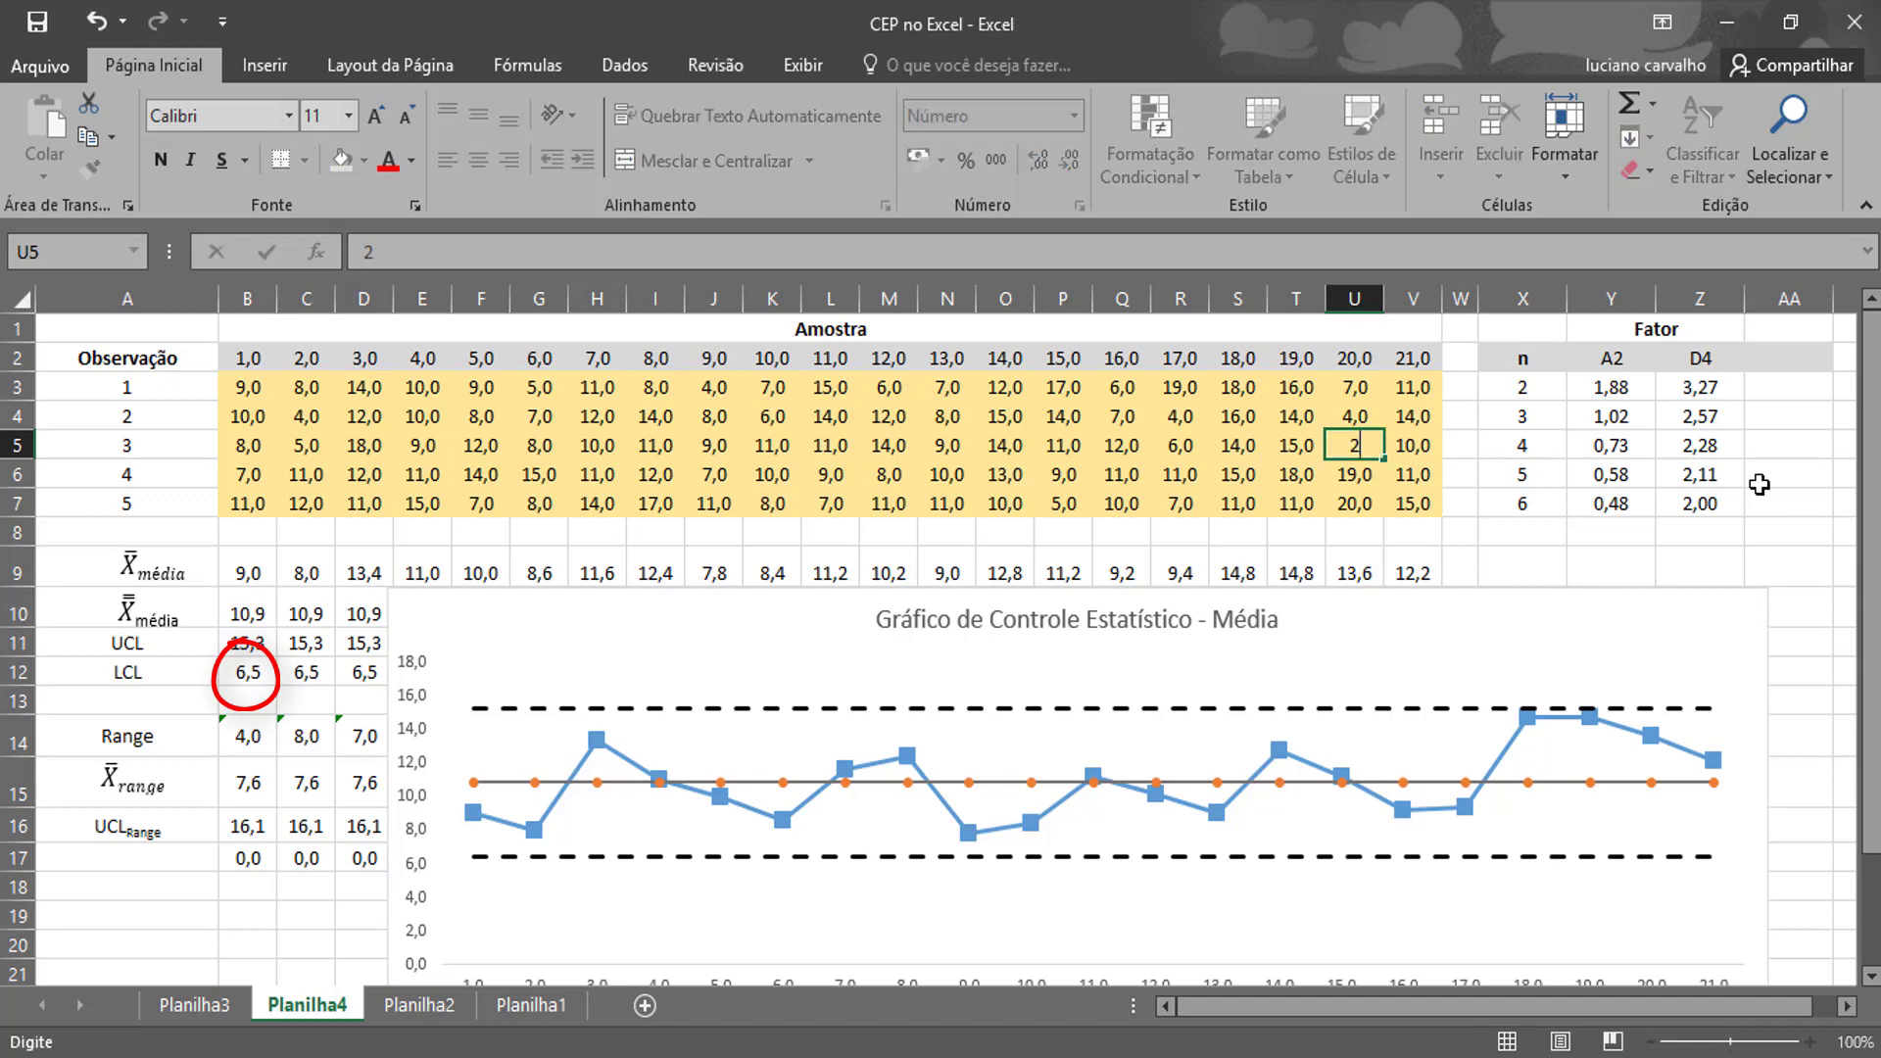
{"action": "key", "text": "Return"}
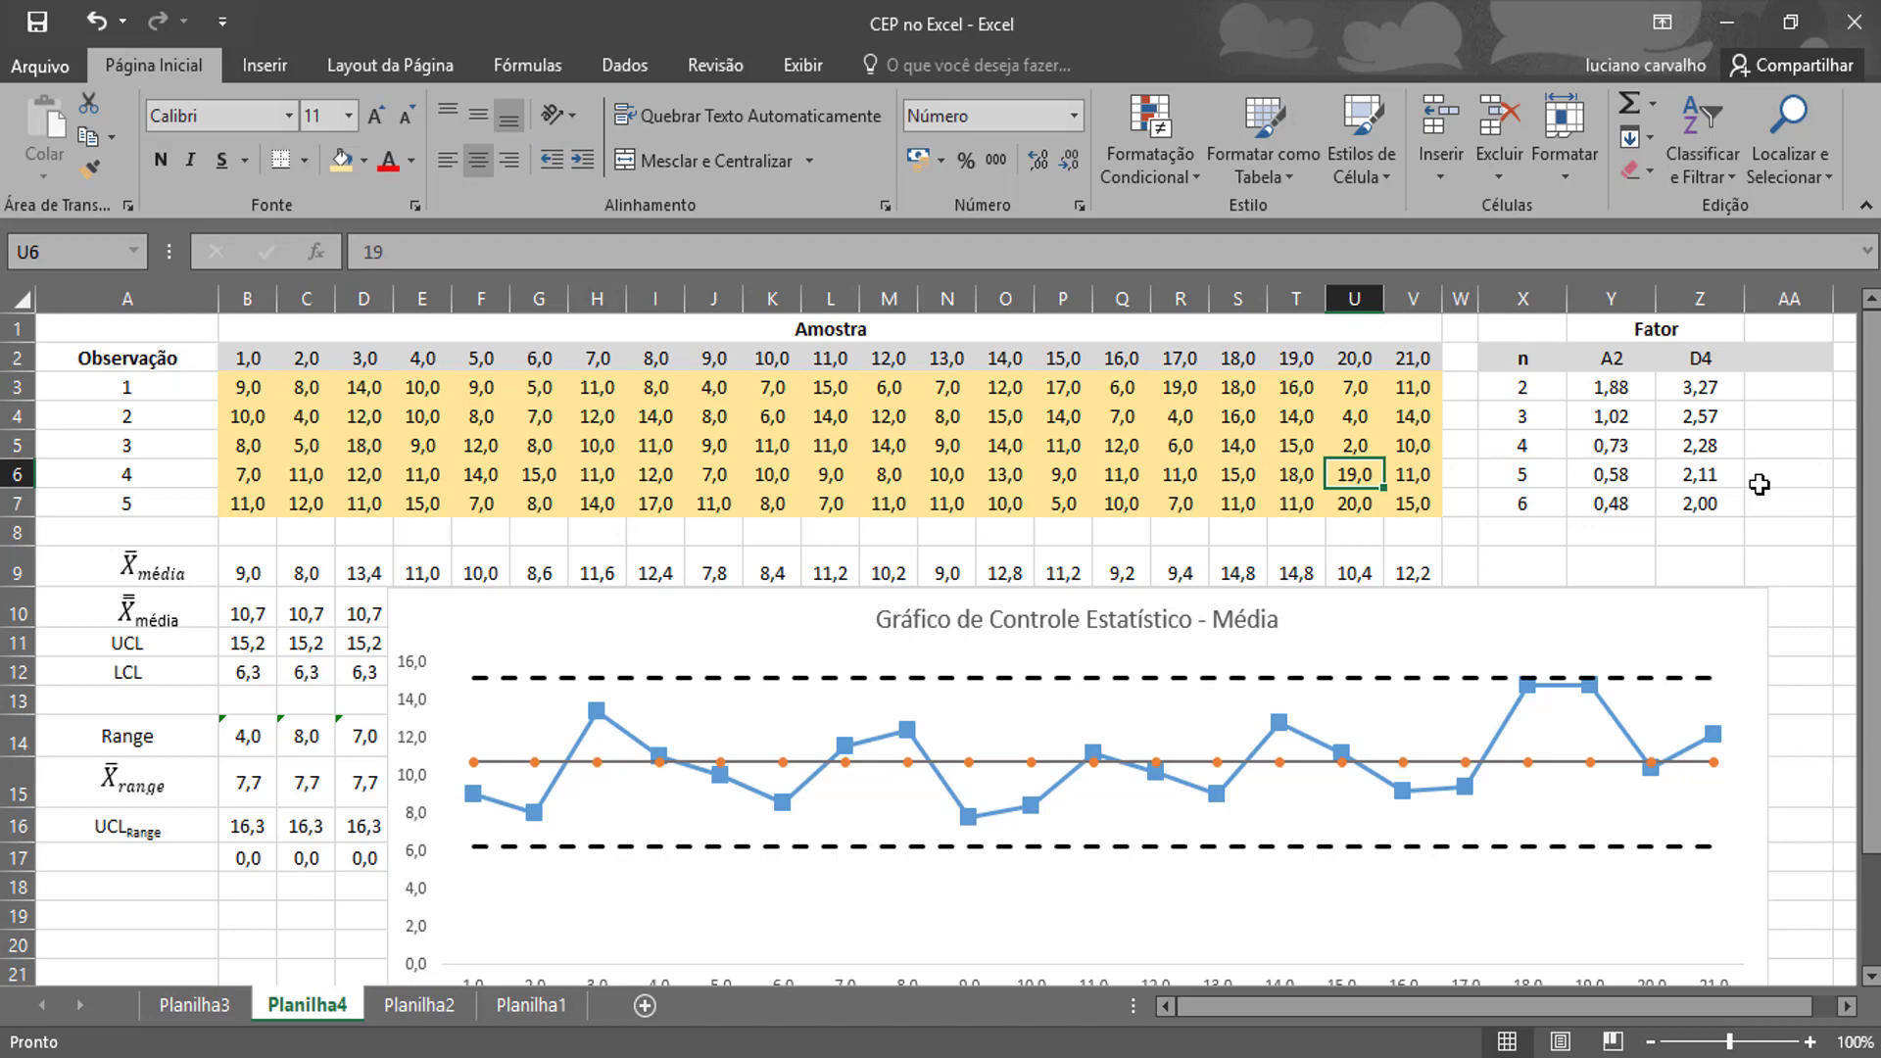
Set observation 4 of sample 20 to 6 and observation 5 to 1.
{"action": "type", "text": "6"}
{"action": "key", "text": "Return"}
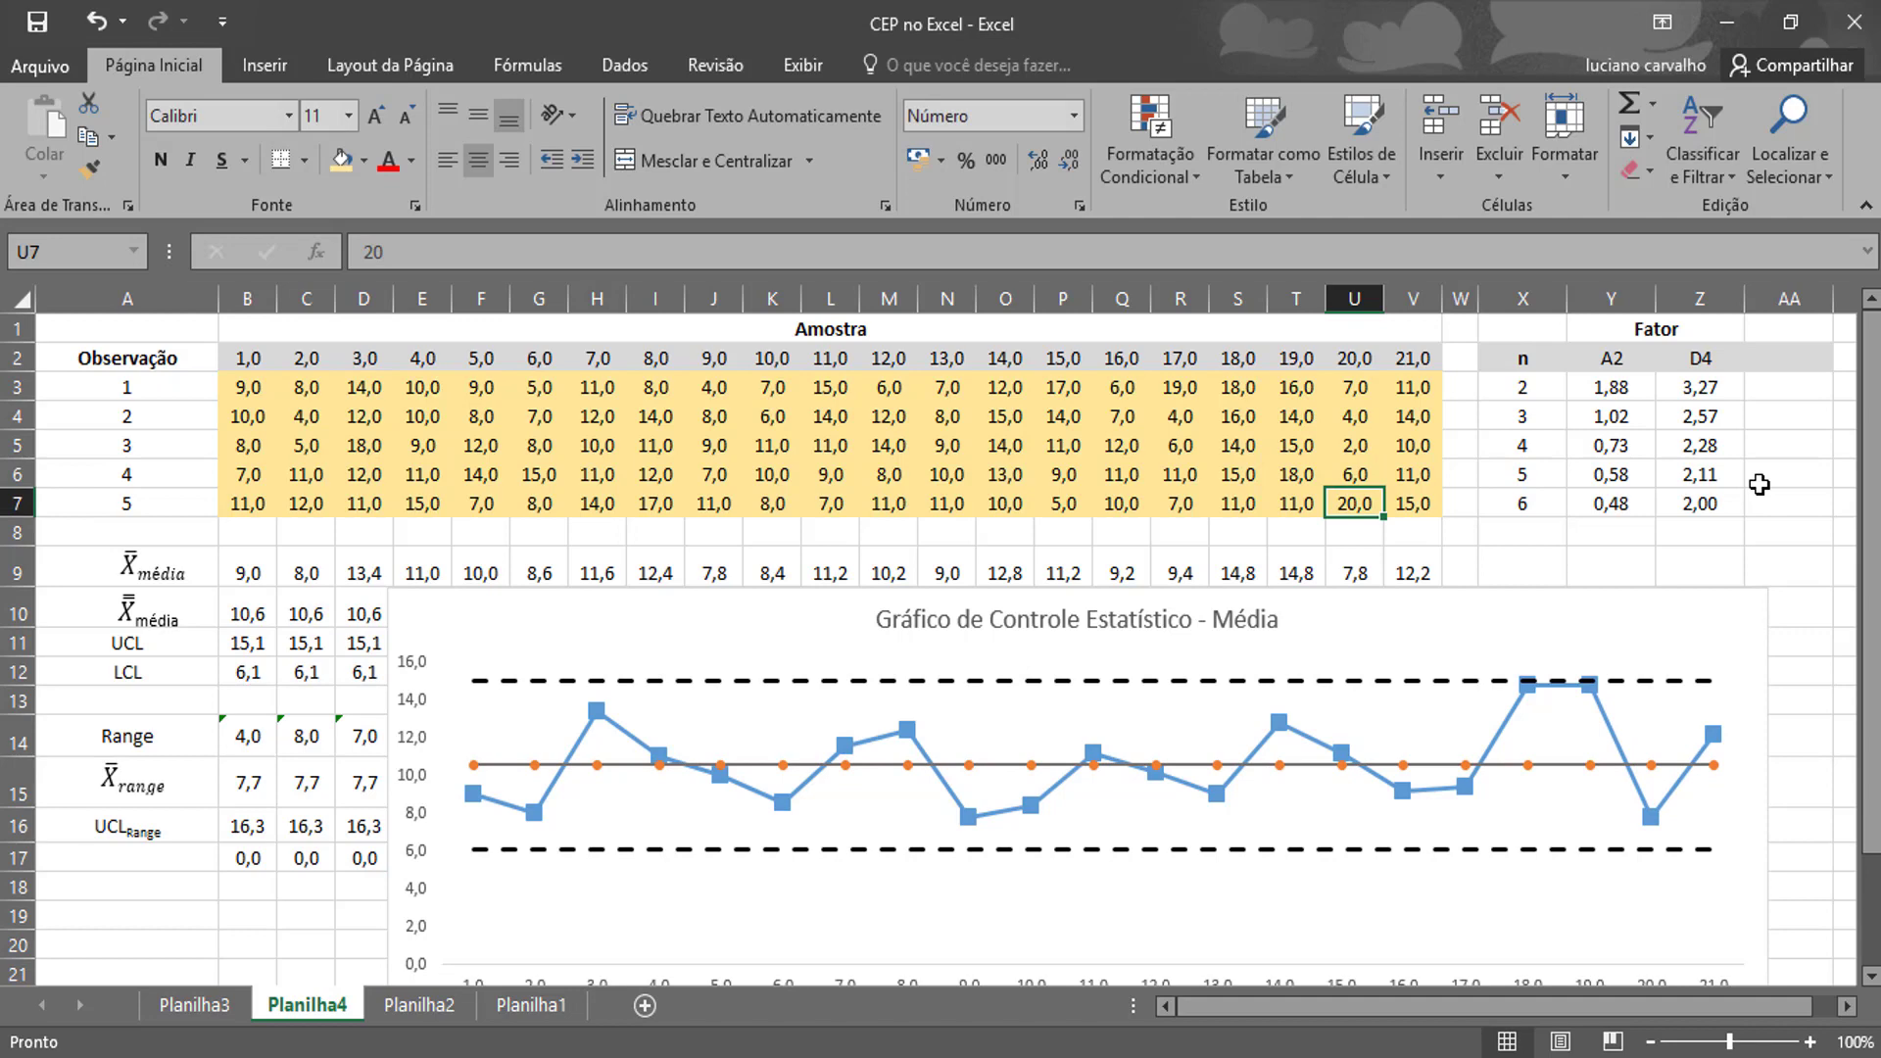
{"action": "type", "text": "1"}
{"action": "key", "text": "Return"}
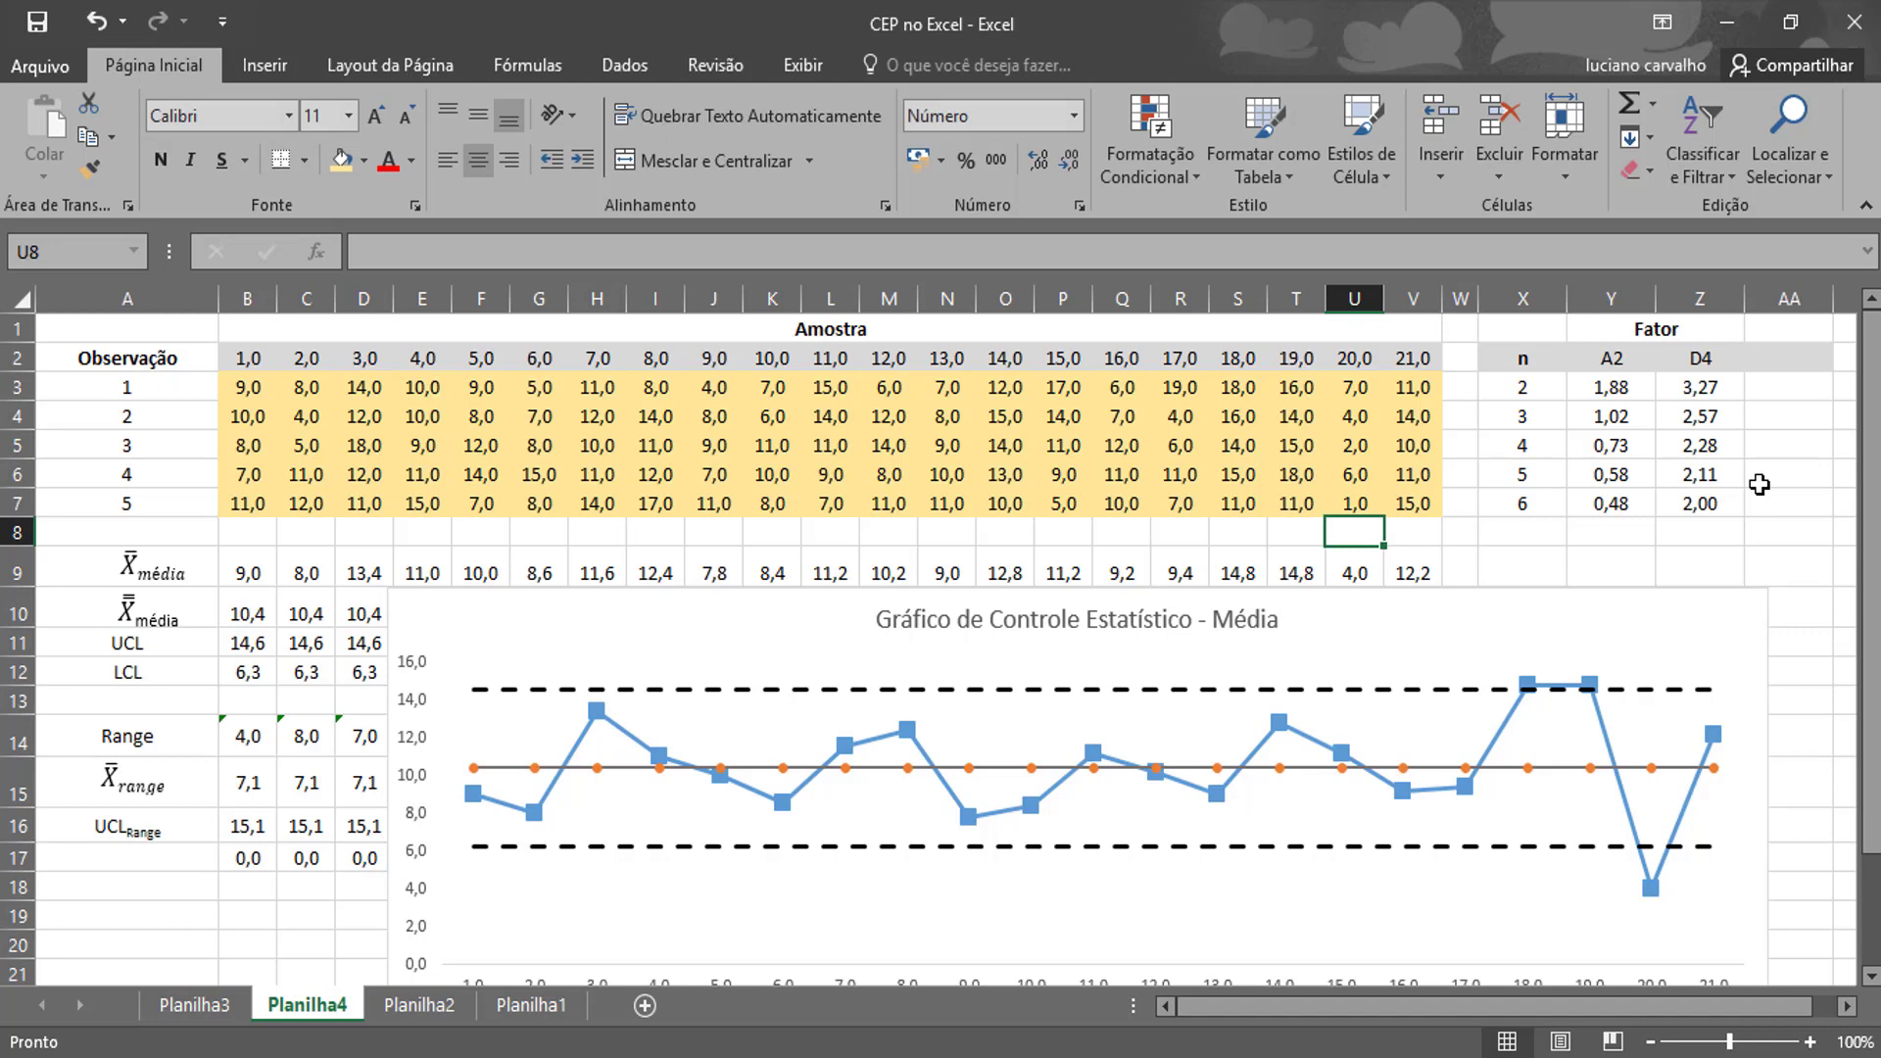
Set observation 1 of sample 20 to 11 and observation 2 to 10.
{"action": "key", "text": "Up"}
{"action": "key", "text": "Up"}
{"action": "key", "text": "Up"}
{"action": "key", "text": "Up"}
{"action": "key", "text": "Up"}
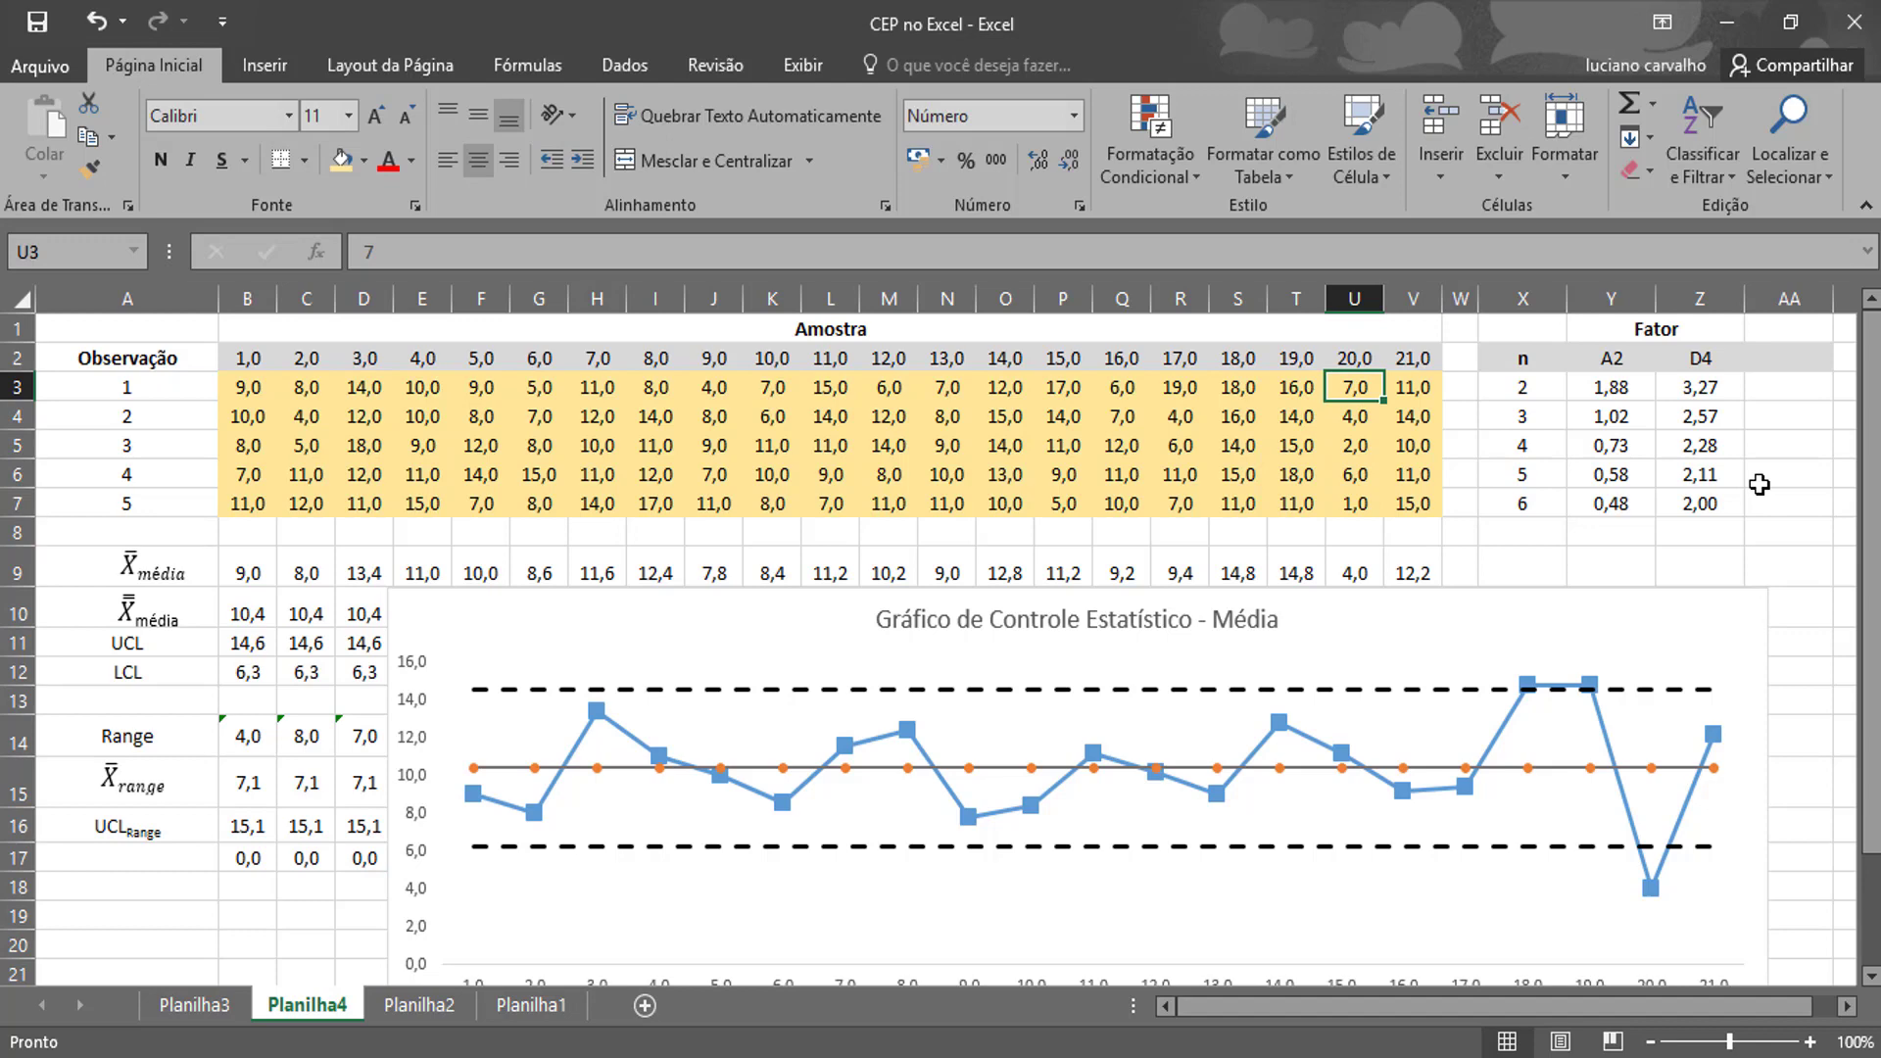
{"action": "type", "text": "11"}
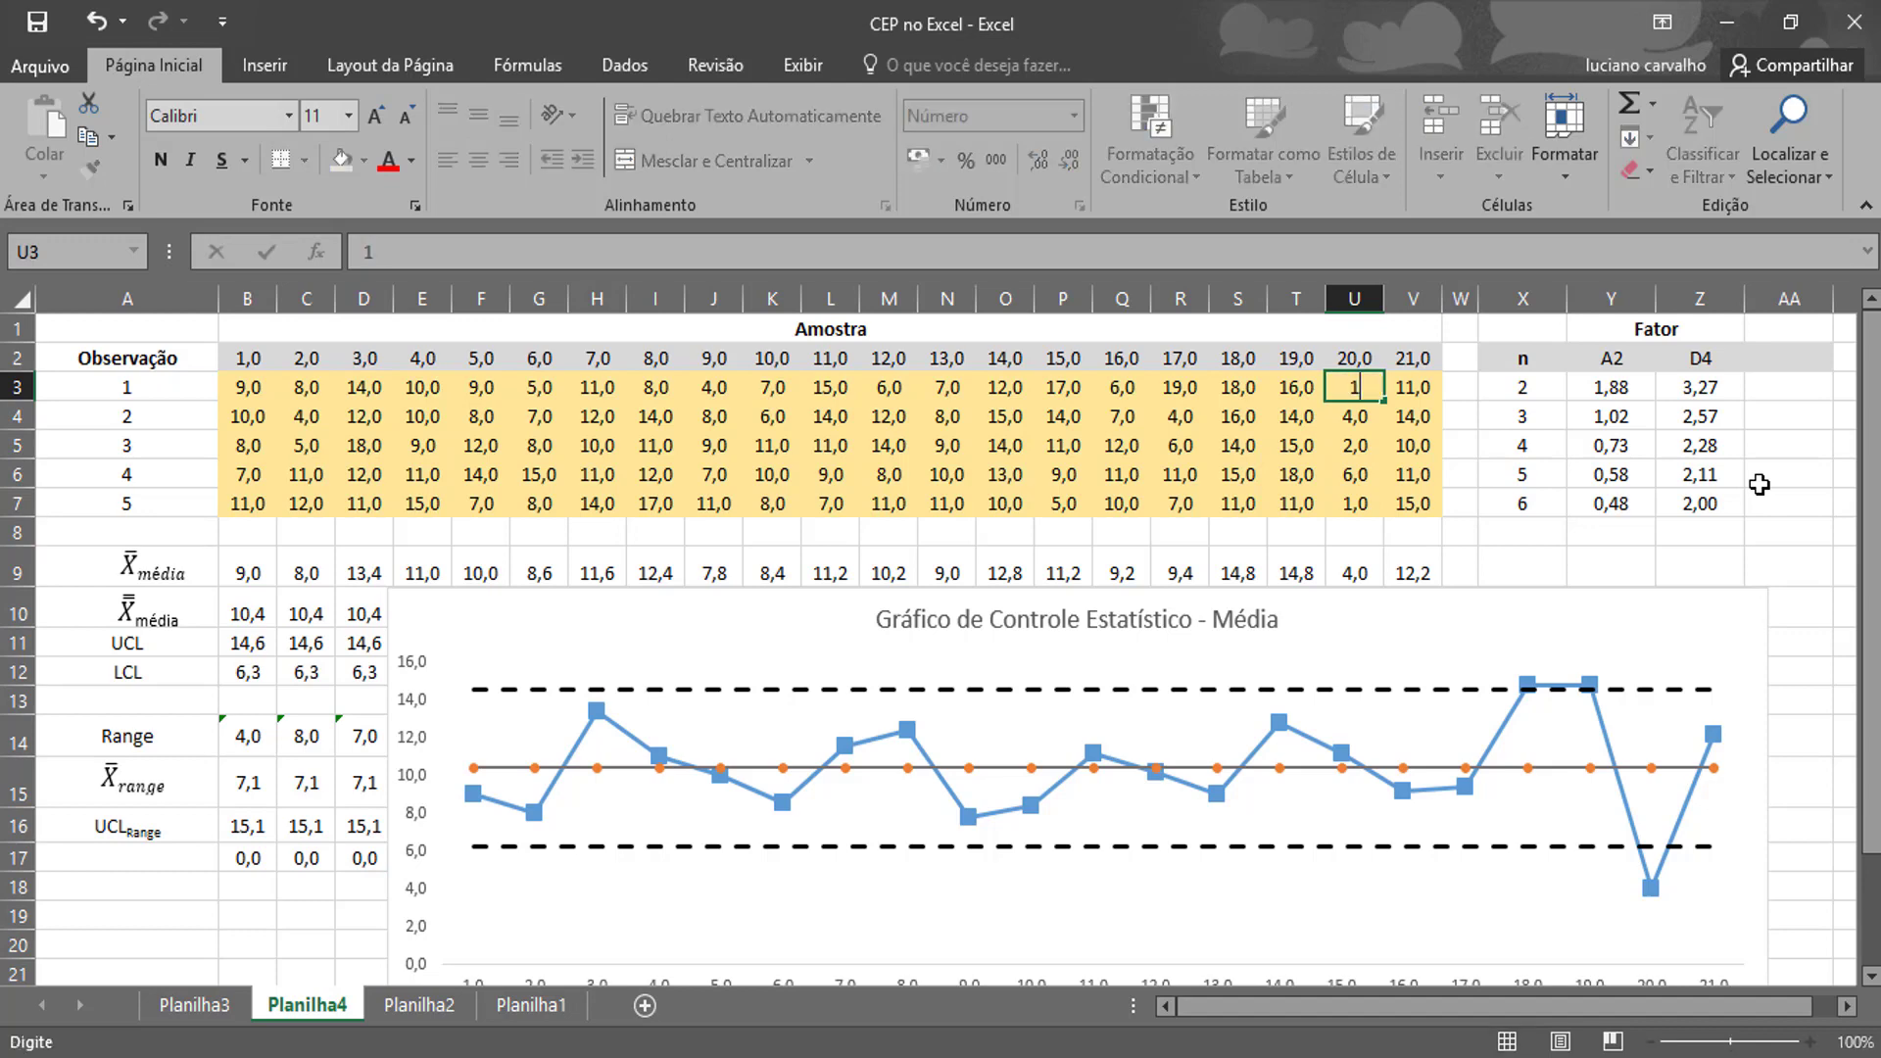
{"action": "key", "text": "Return"}
{"action": "type", "text": "10"}
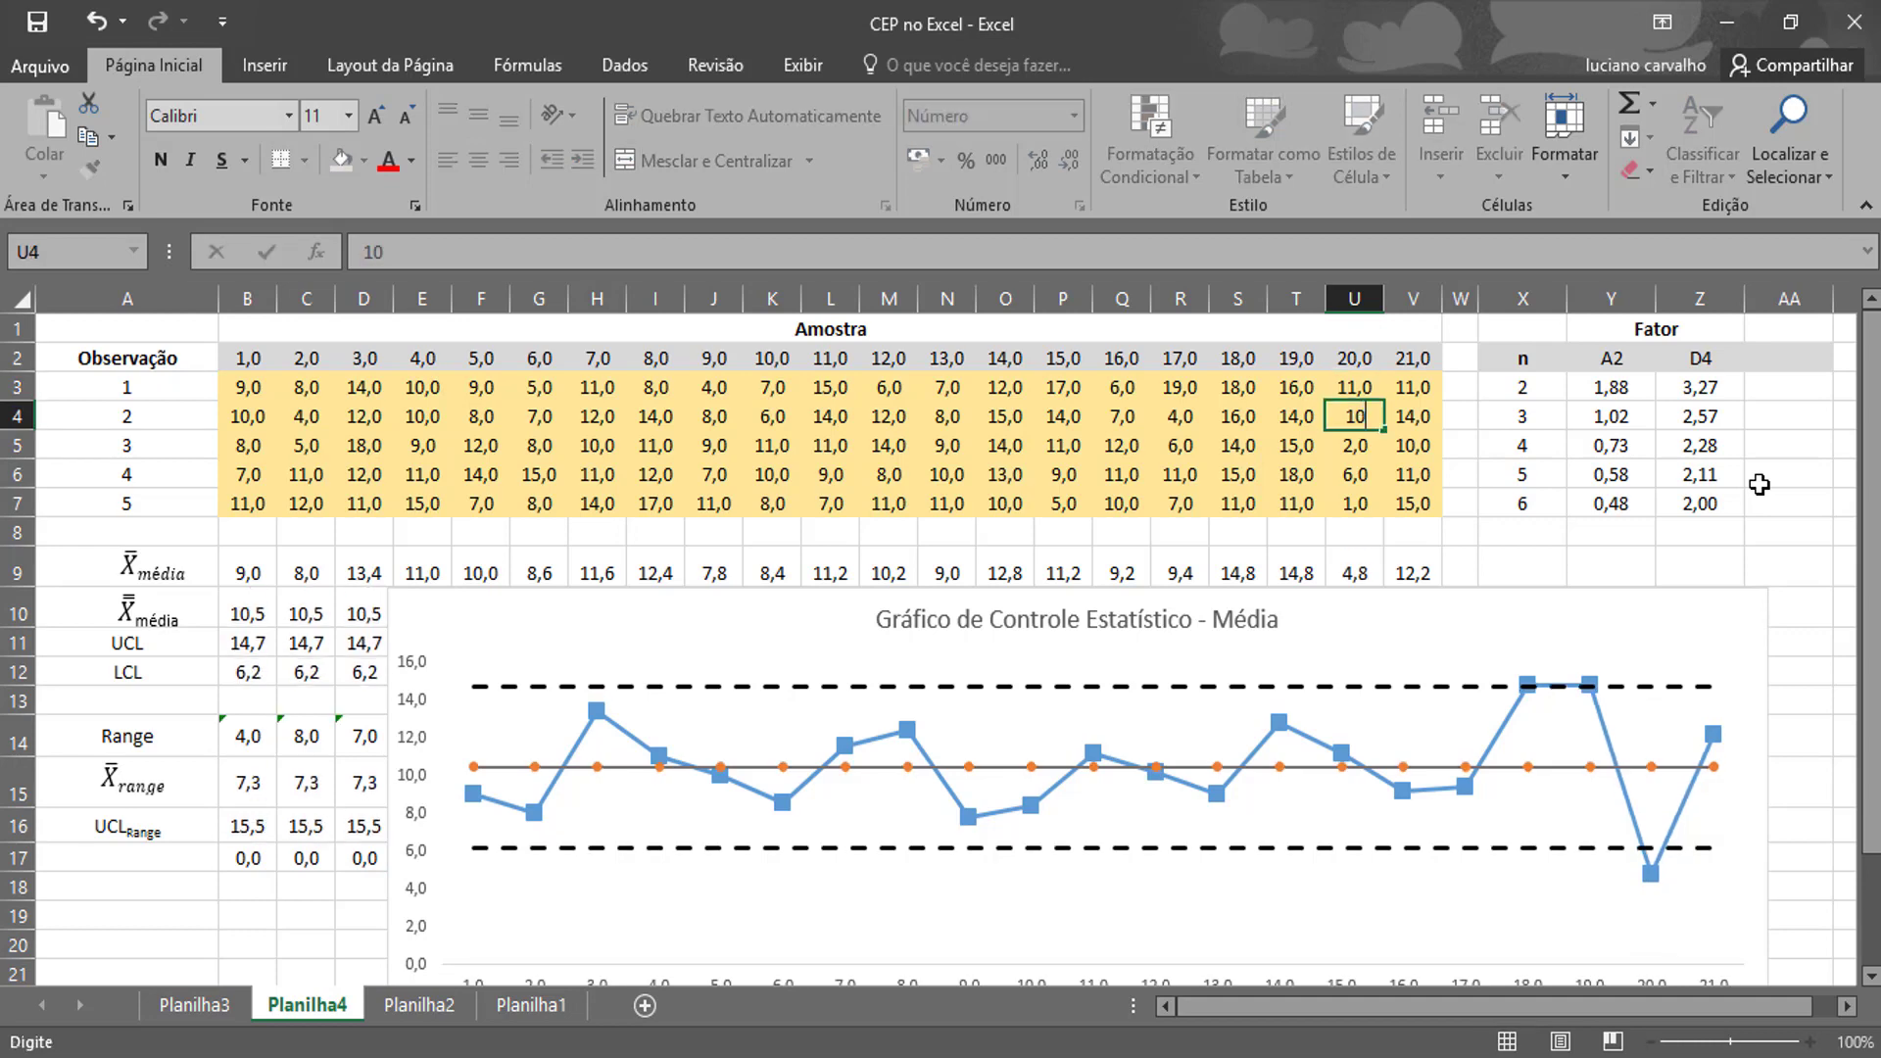
{"action": "key", "text": "Return"}
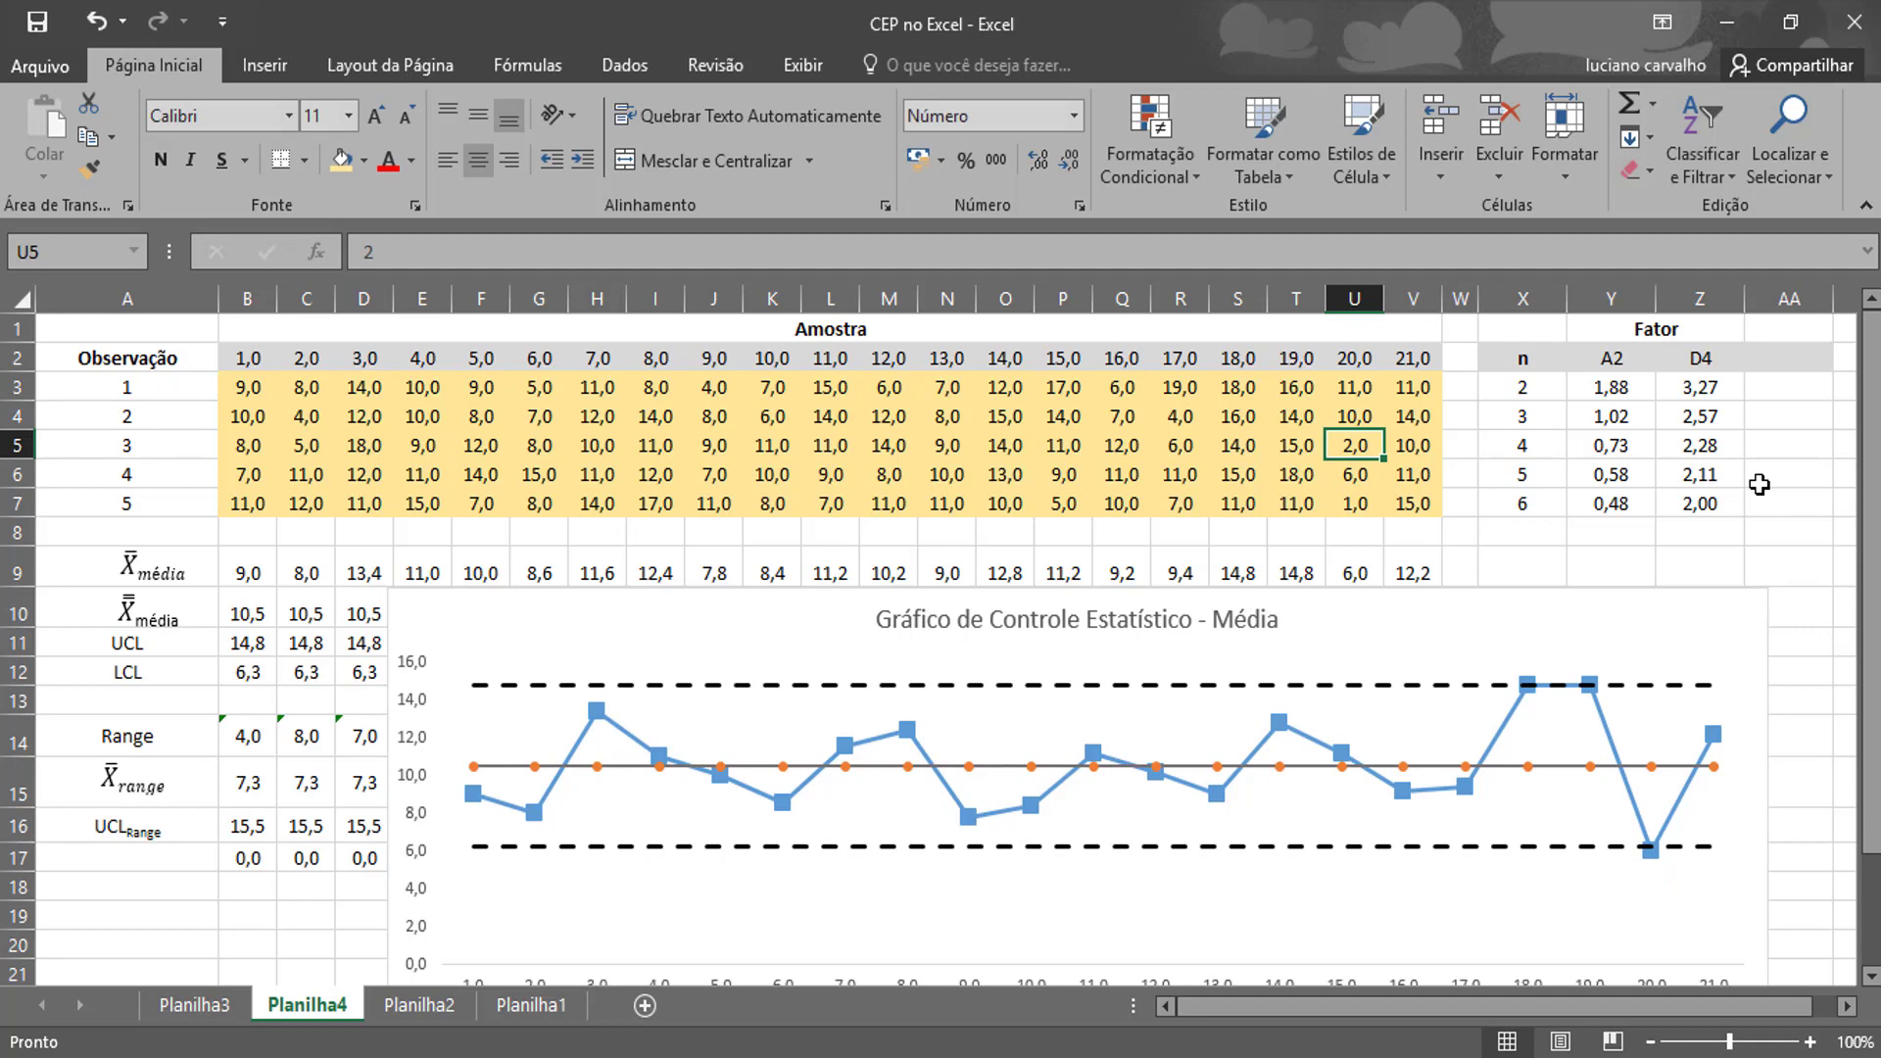
Set observation 3 of sample 20 to 15 and observations 4 and 5 to 14.
{"action": "type", "text": "15"}
{"action": "key", "text": "Return"}
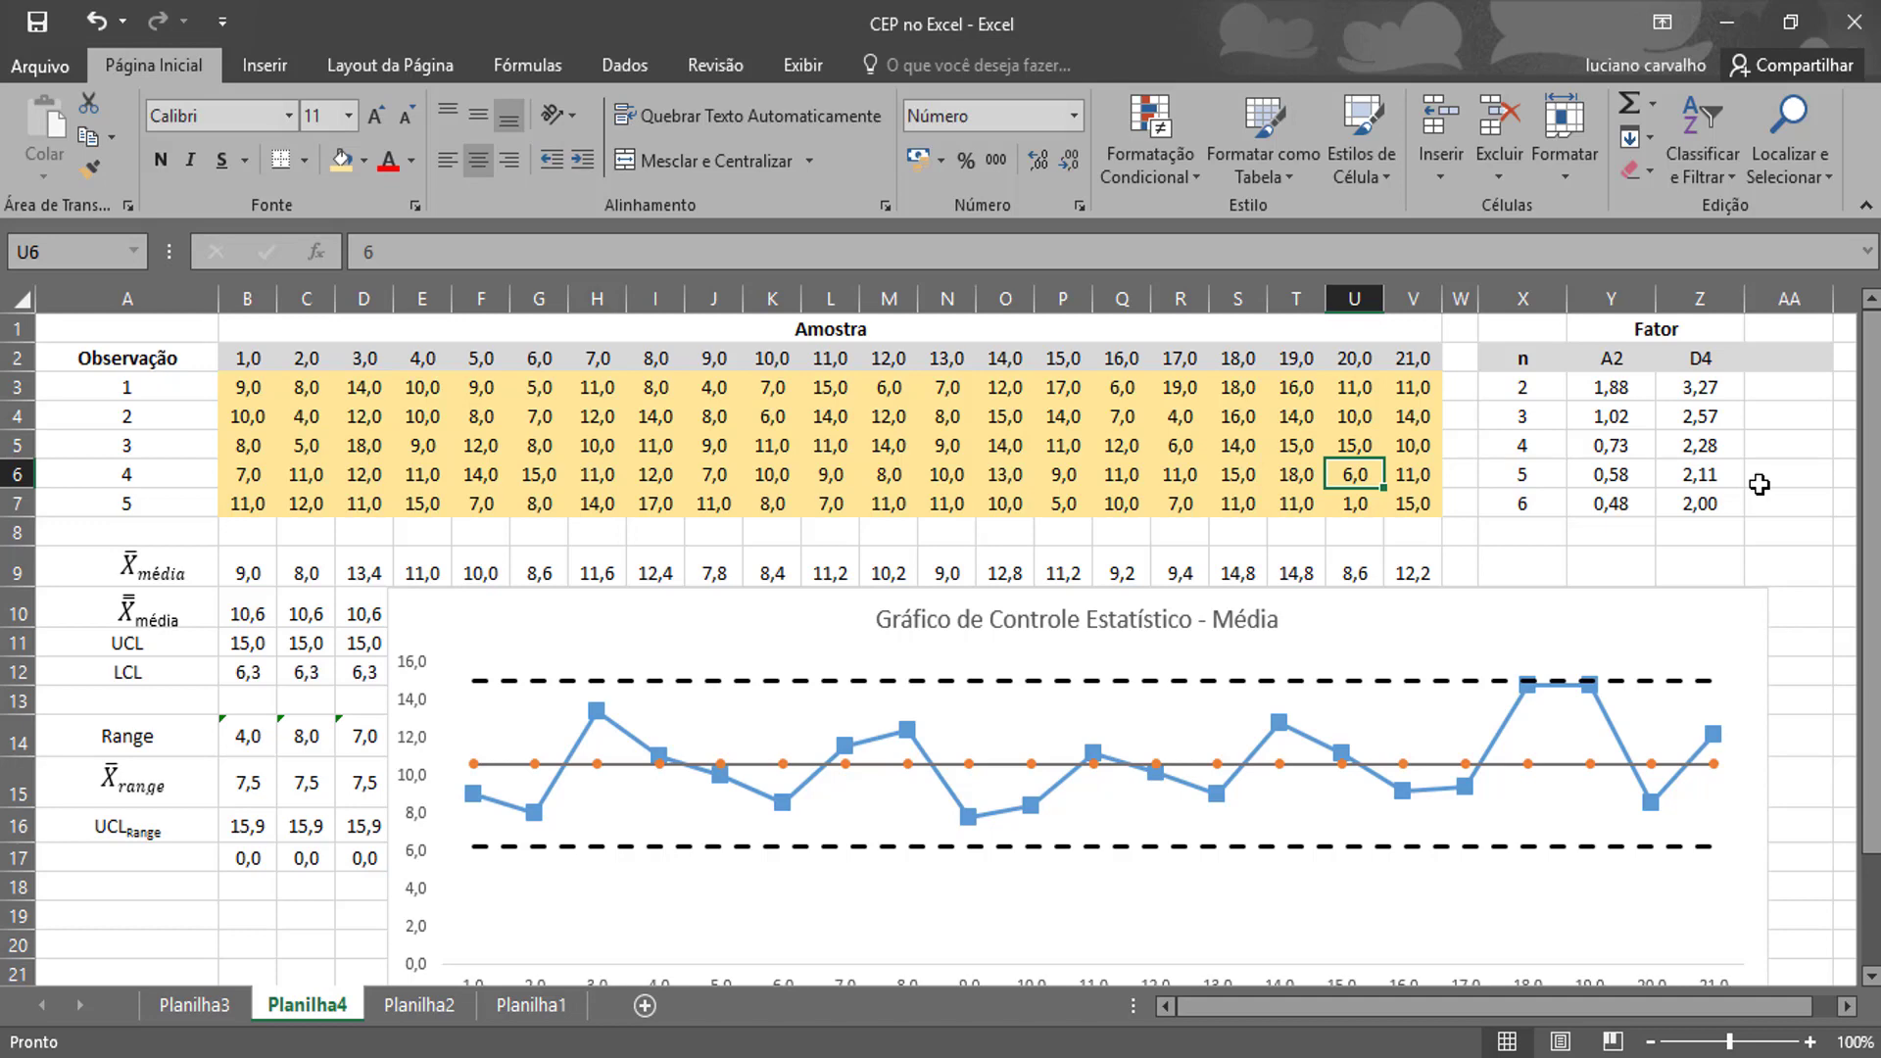
{"action": "type", "text": "14"}
{"action": "key", "text": "Return"}
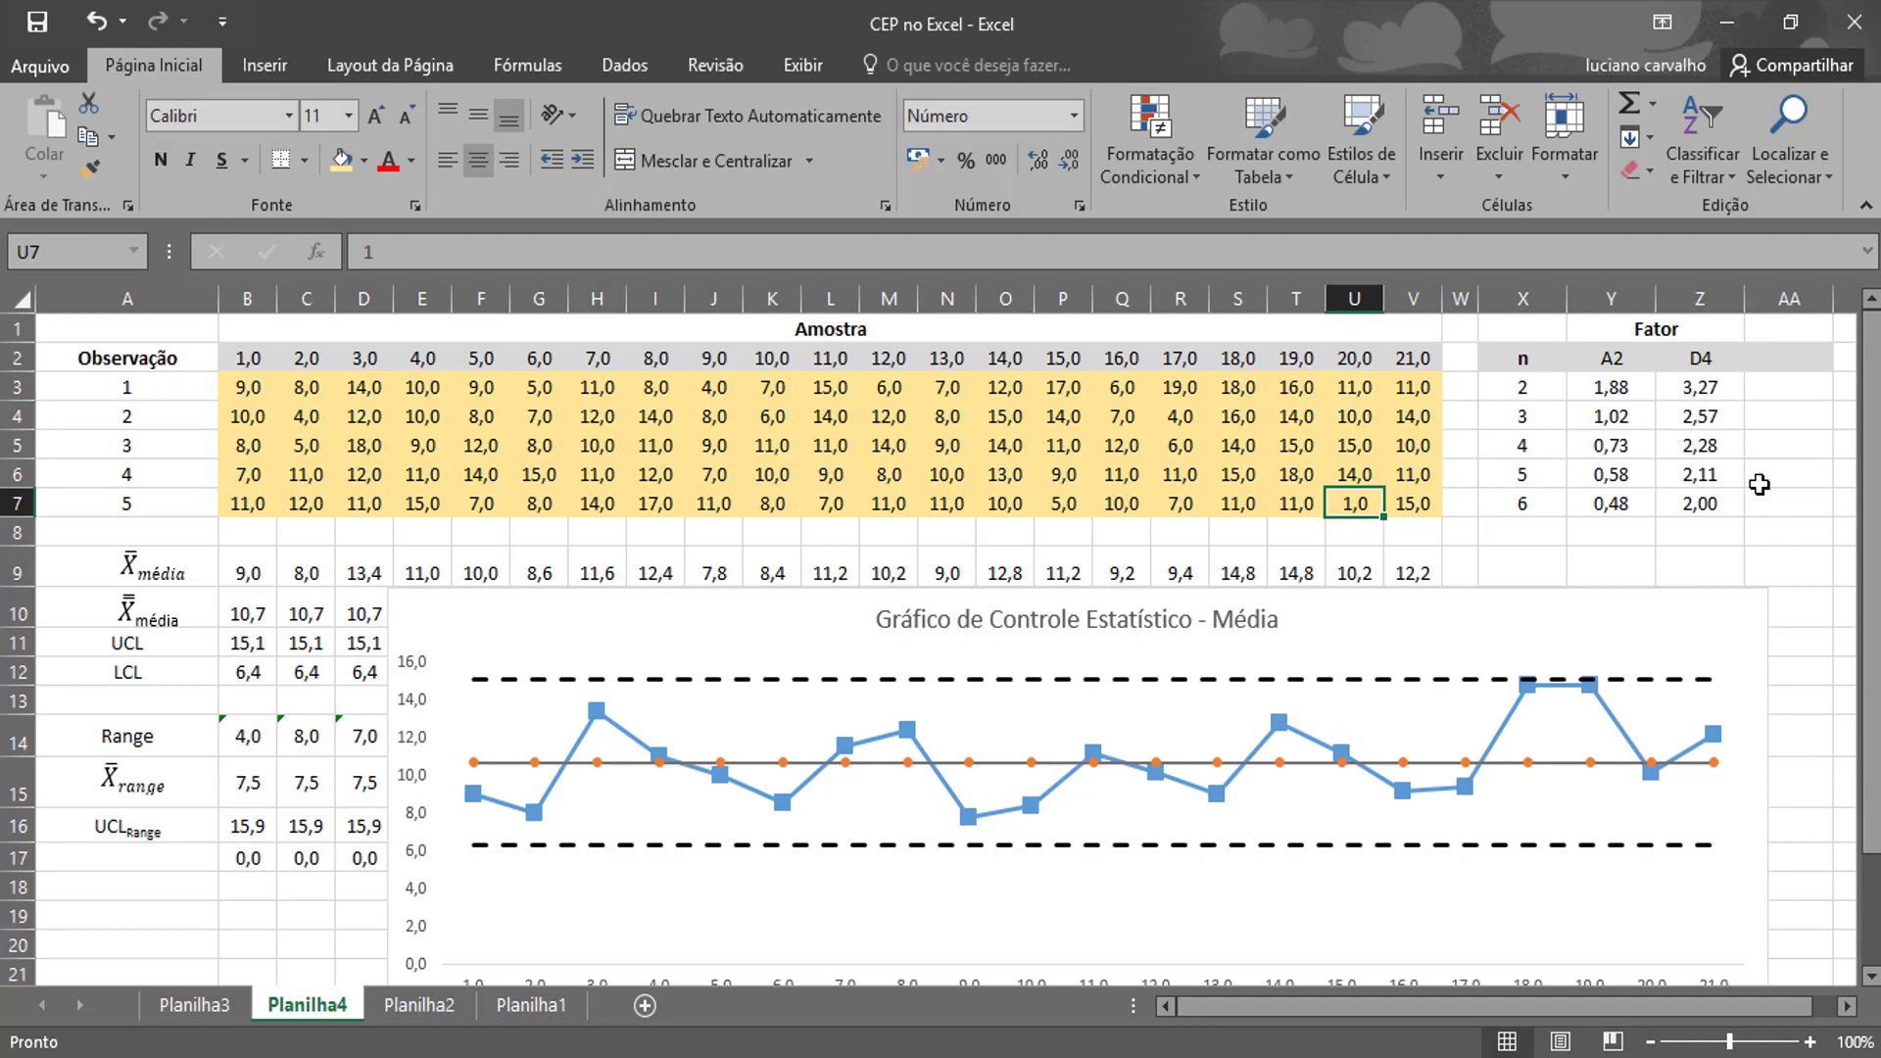
{"action": "type", "text": "14"}
{"action": "key", "text": "Return"}
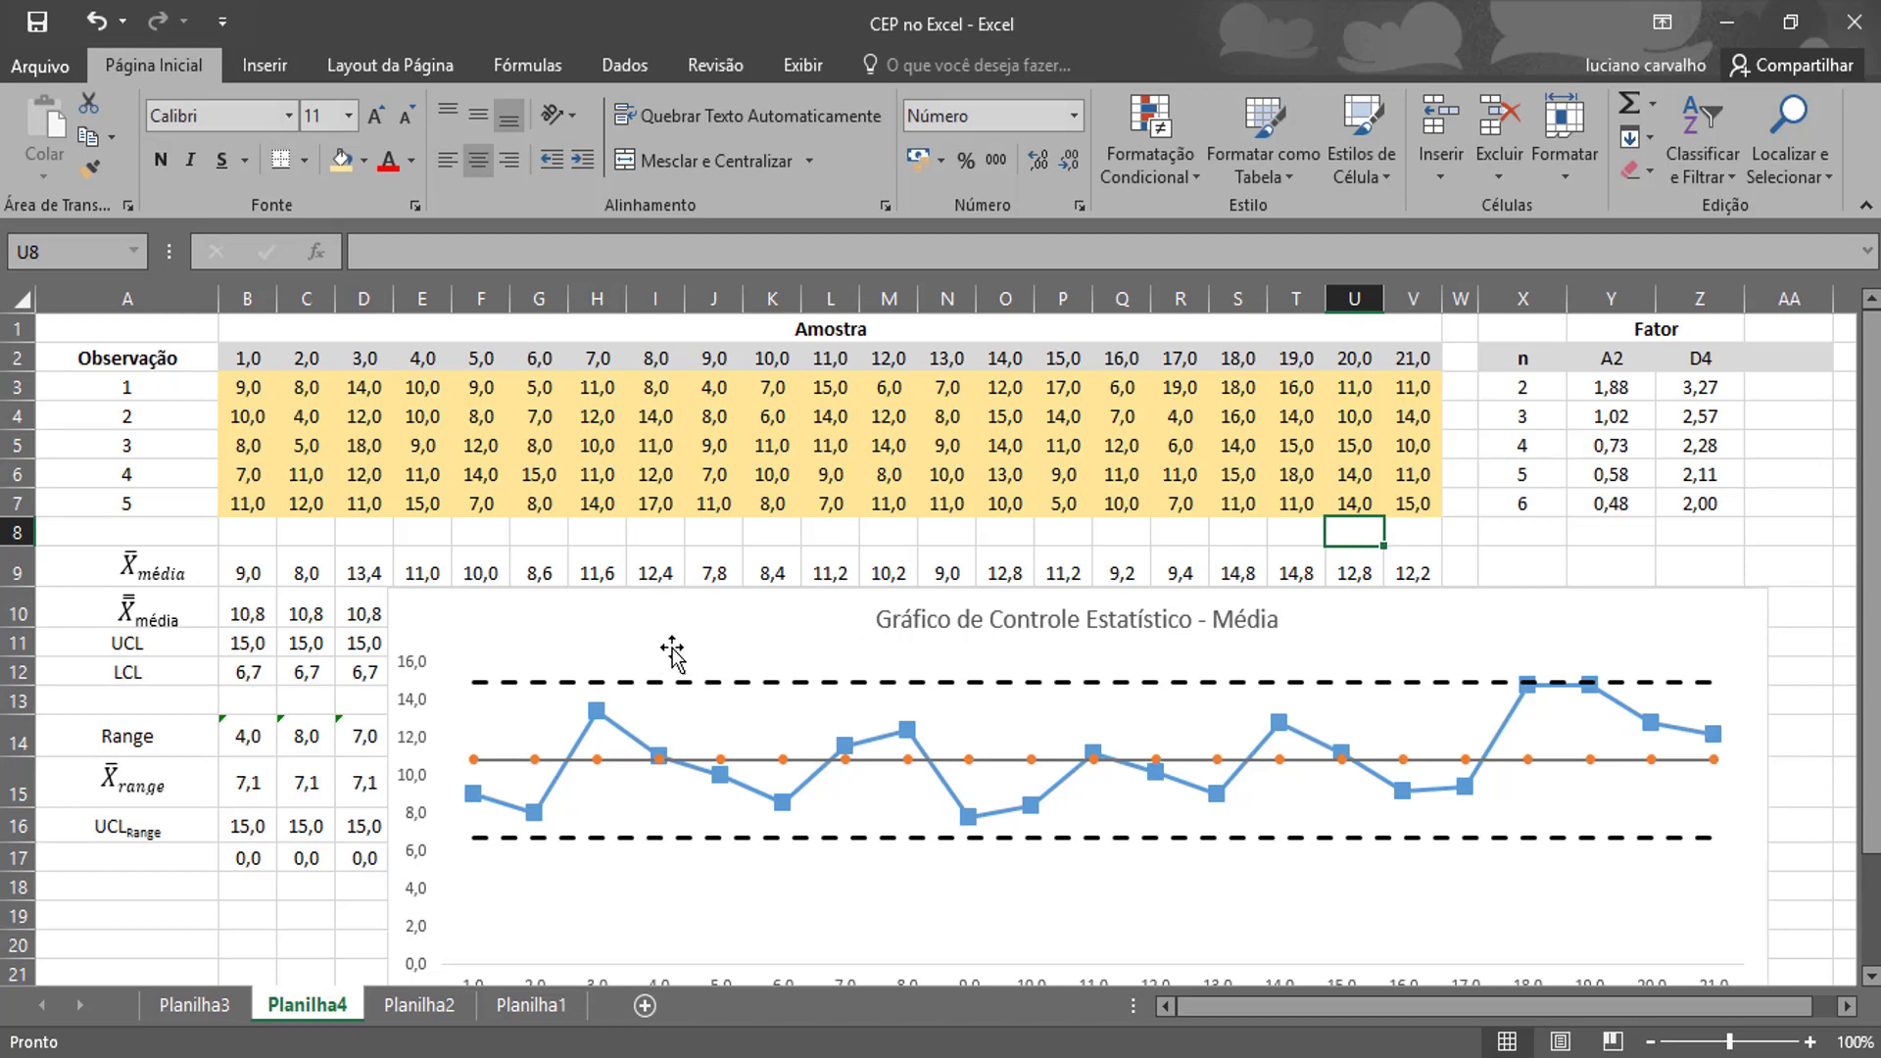
Move the mean control chart from Planilha4 to a new worksheet and shrink it to about 17,6 cm wide and 6,91 cm high.
{"action": "left_click", "coordinate": [538, 604]}
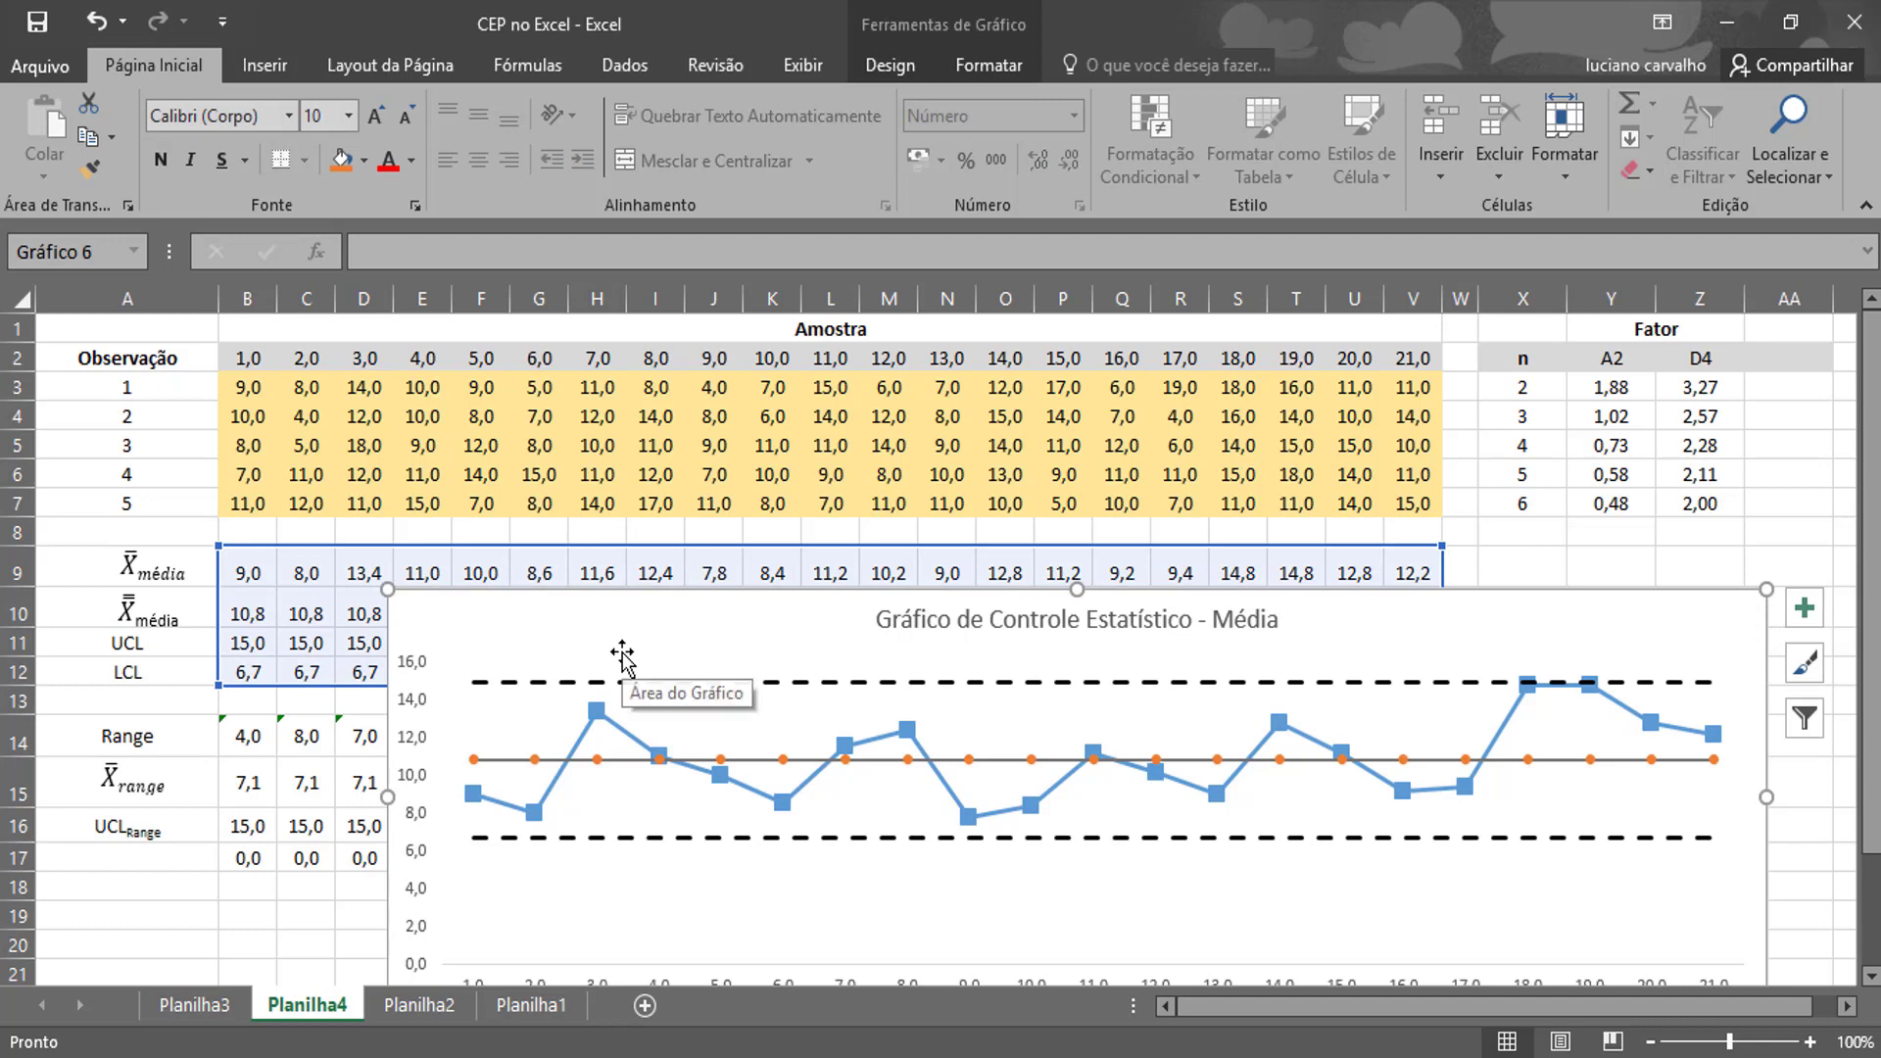
{"action": "key", "text": "Delete"}
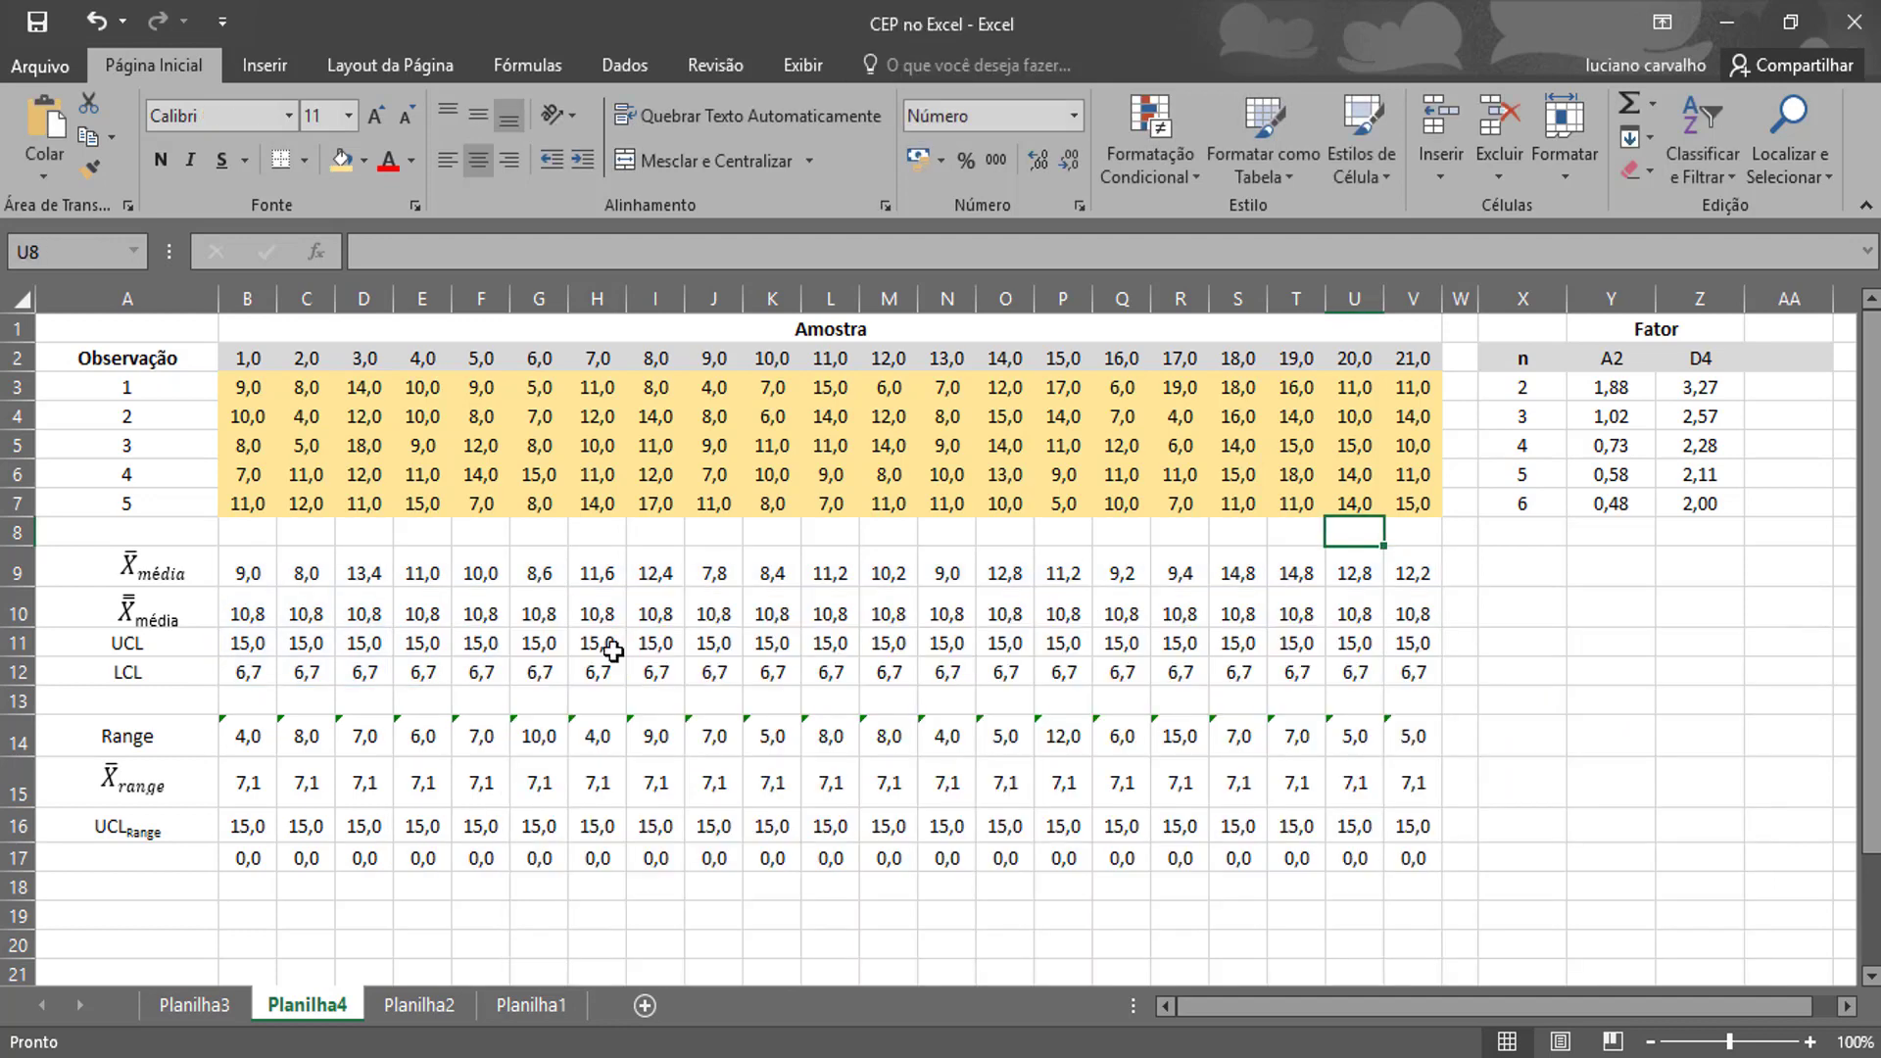
{"action": "left_click", "coordinate": [203, 1014]}
{"action": "left_click", "coordinate": [411, 1007]}
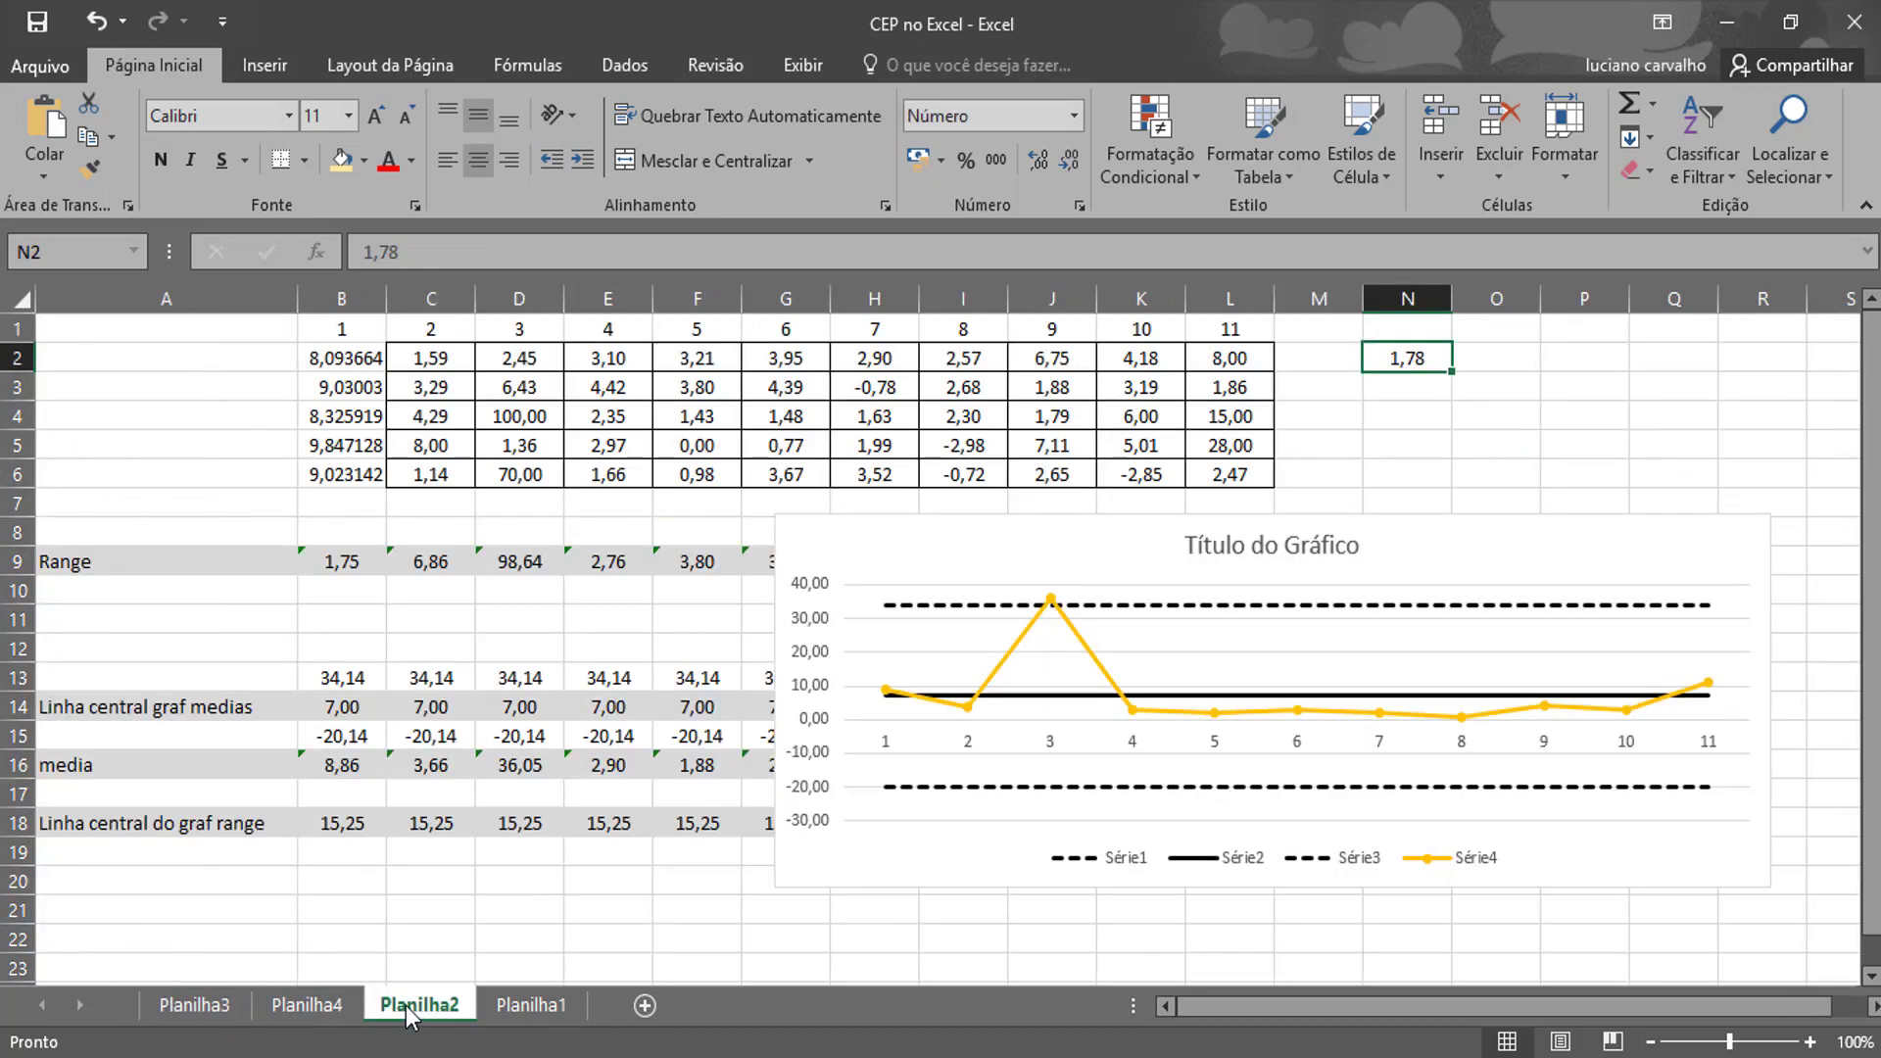
{"action": "left_click", "coordinate": [520, 1007]}
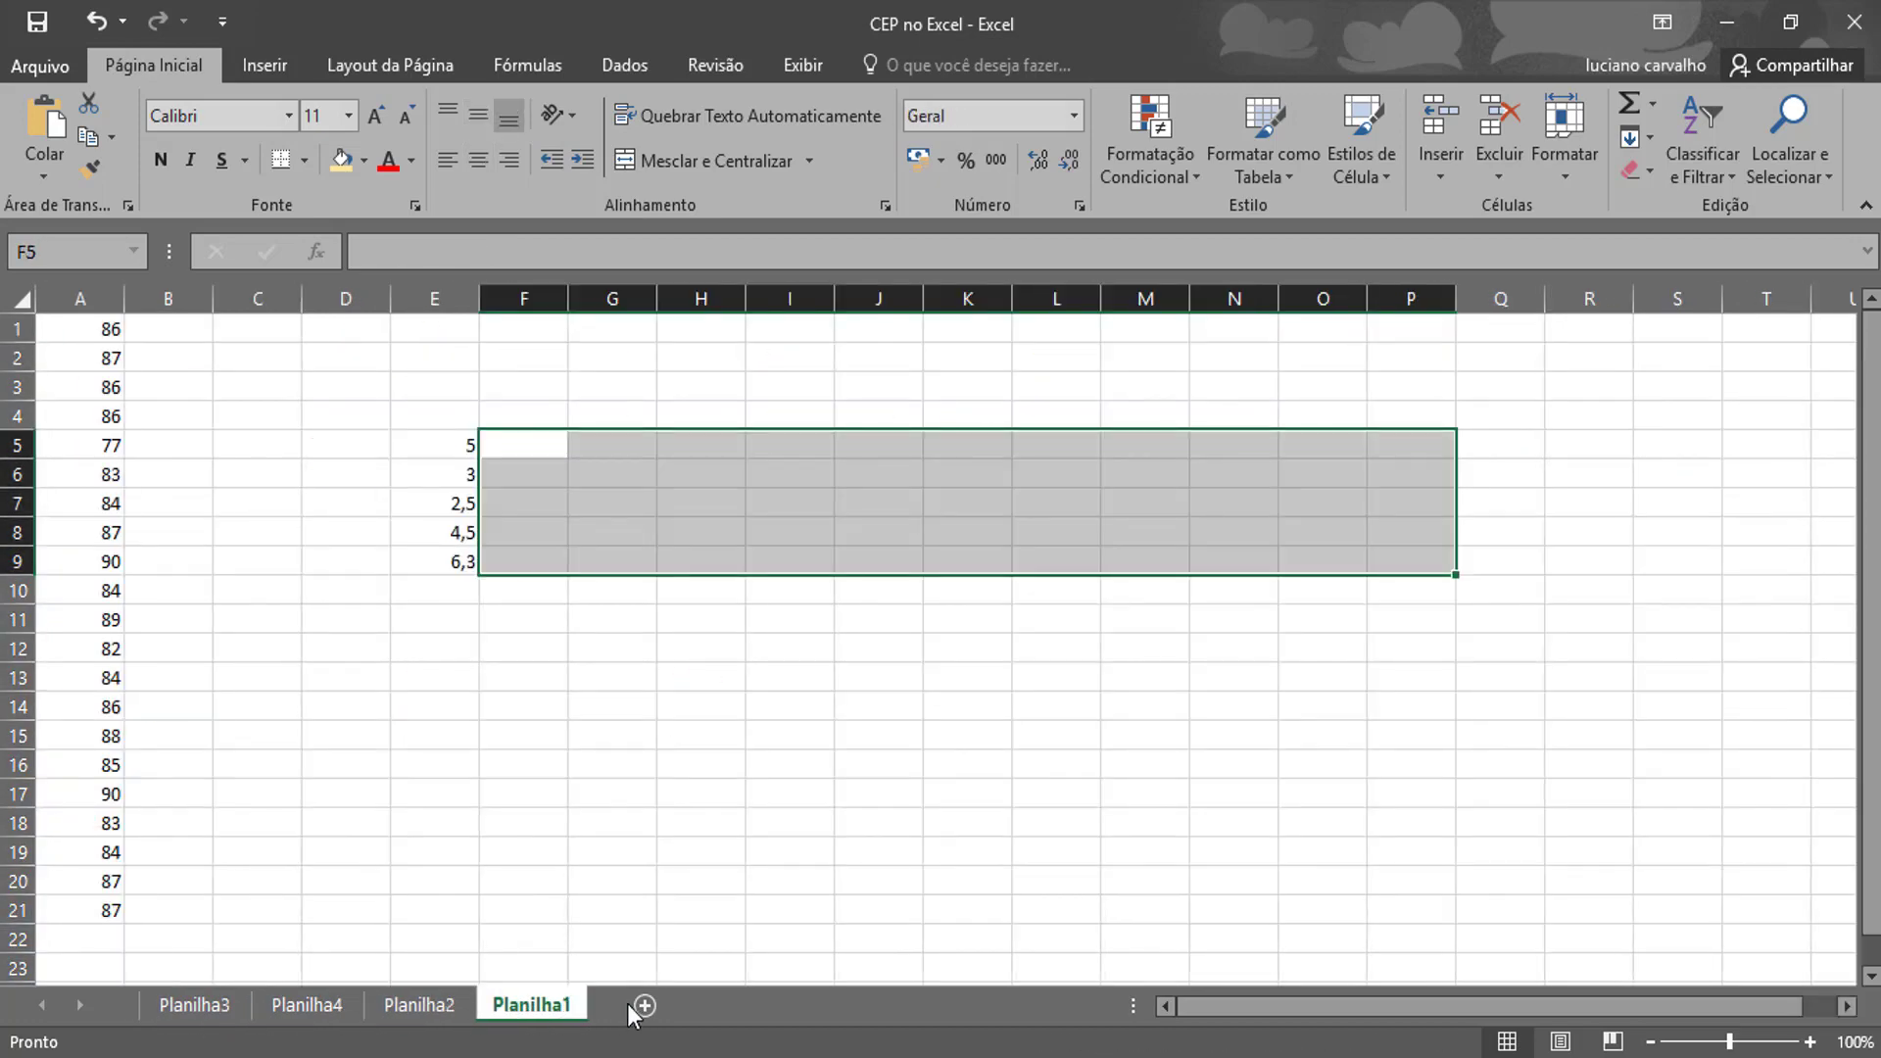
{"action": "left_click", "coordinate": [632, 1006]}
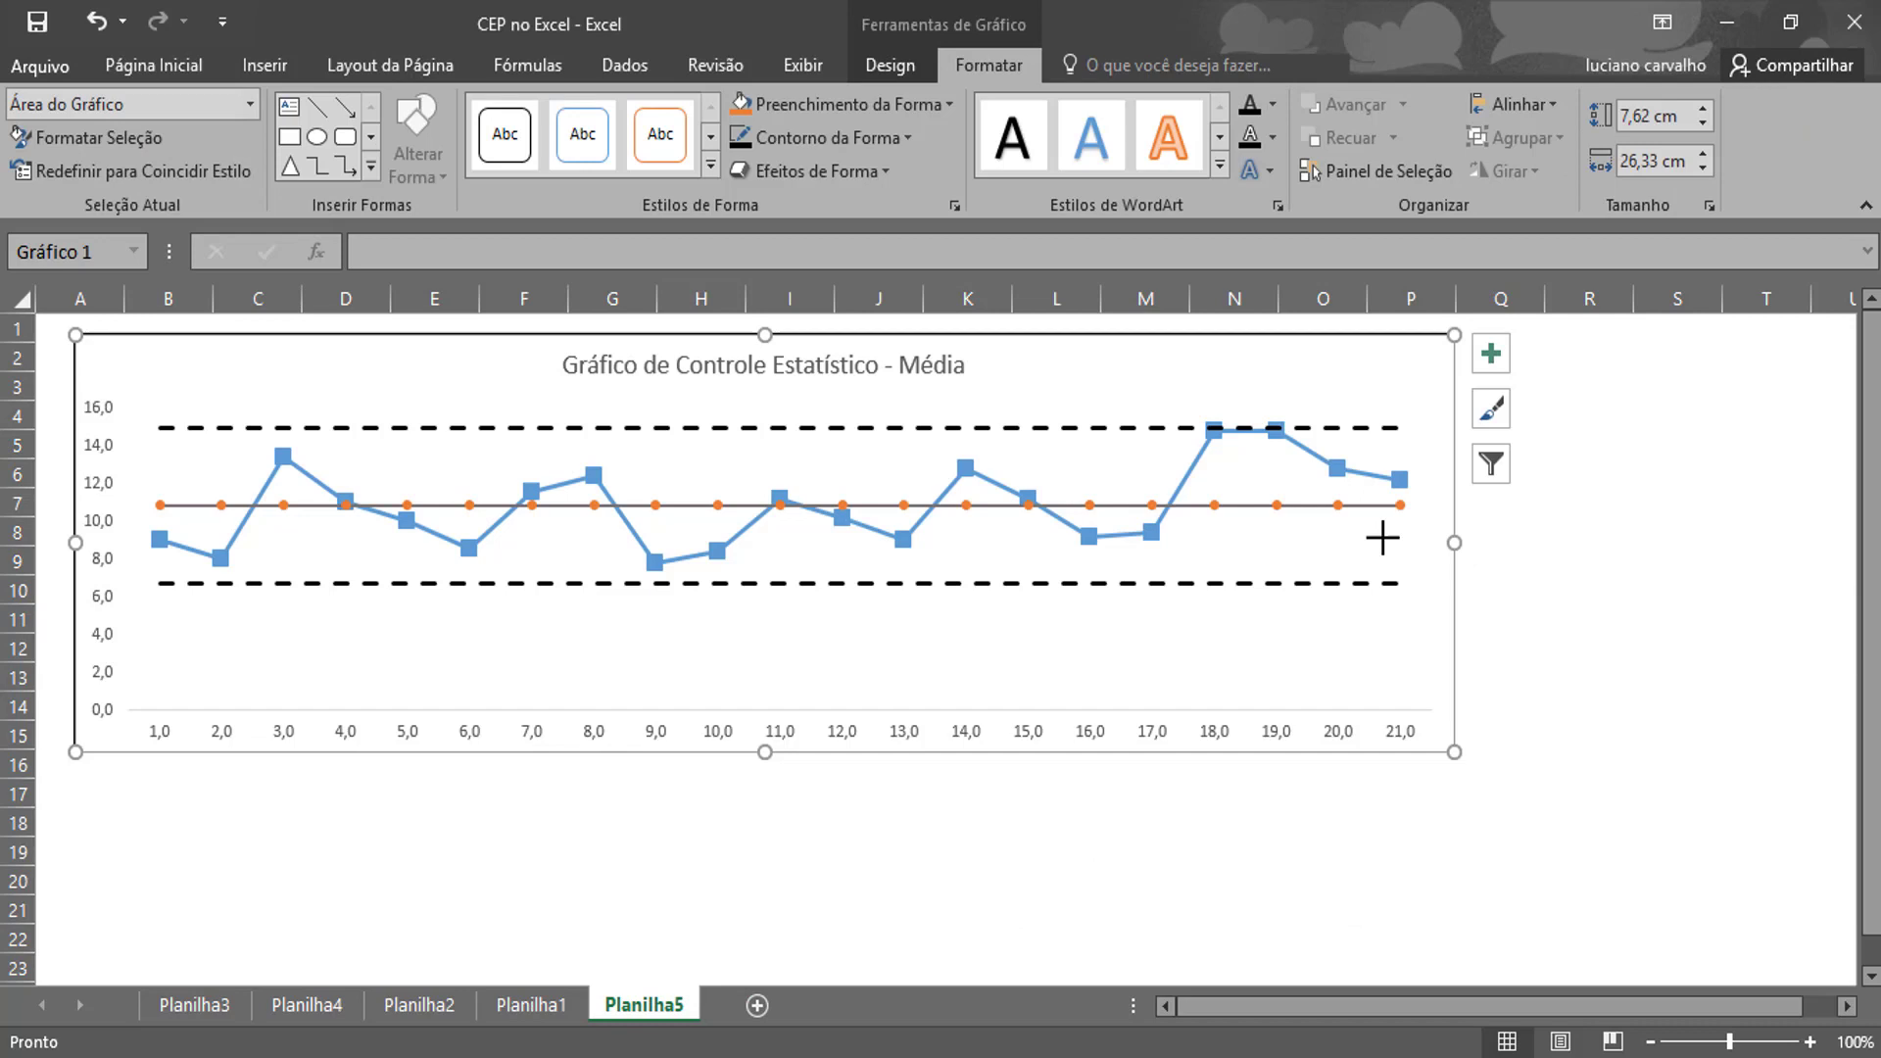
{"action": "left_click_drag", "start_coordinate": [1460, 544], "coordinate": [1192, 527]}
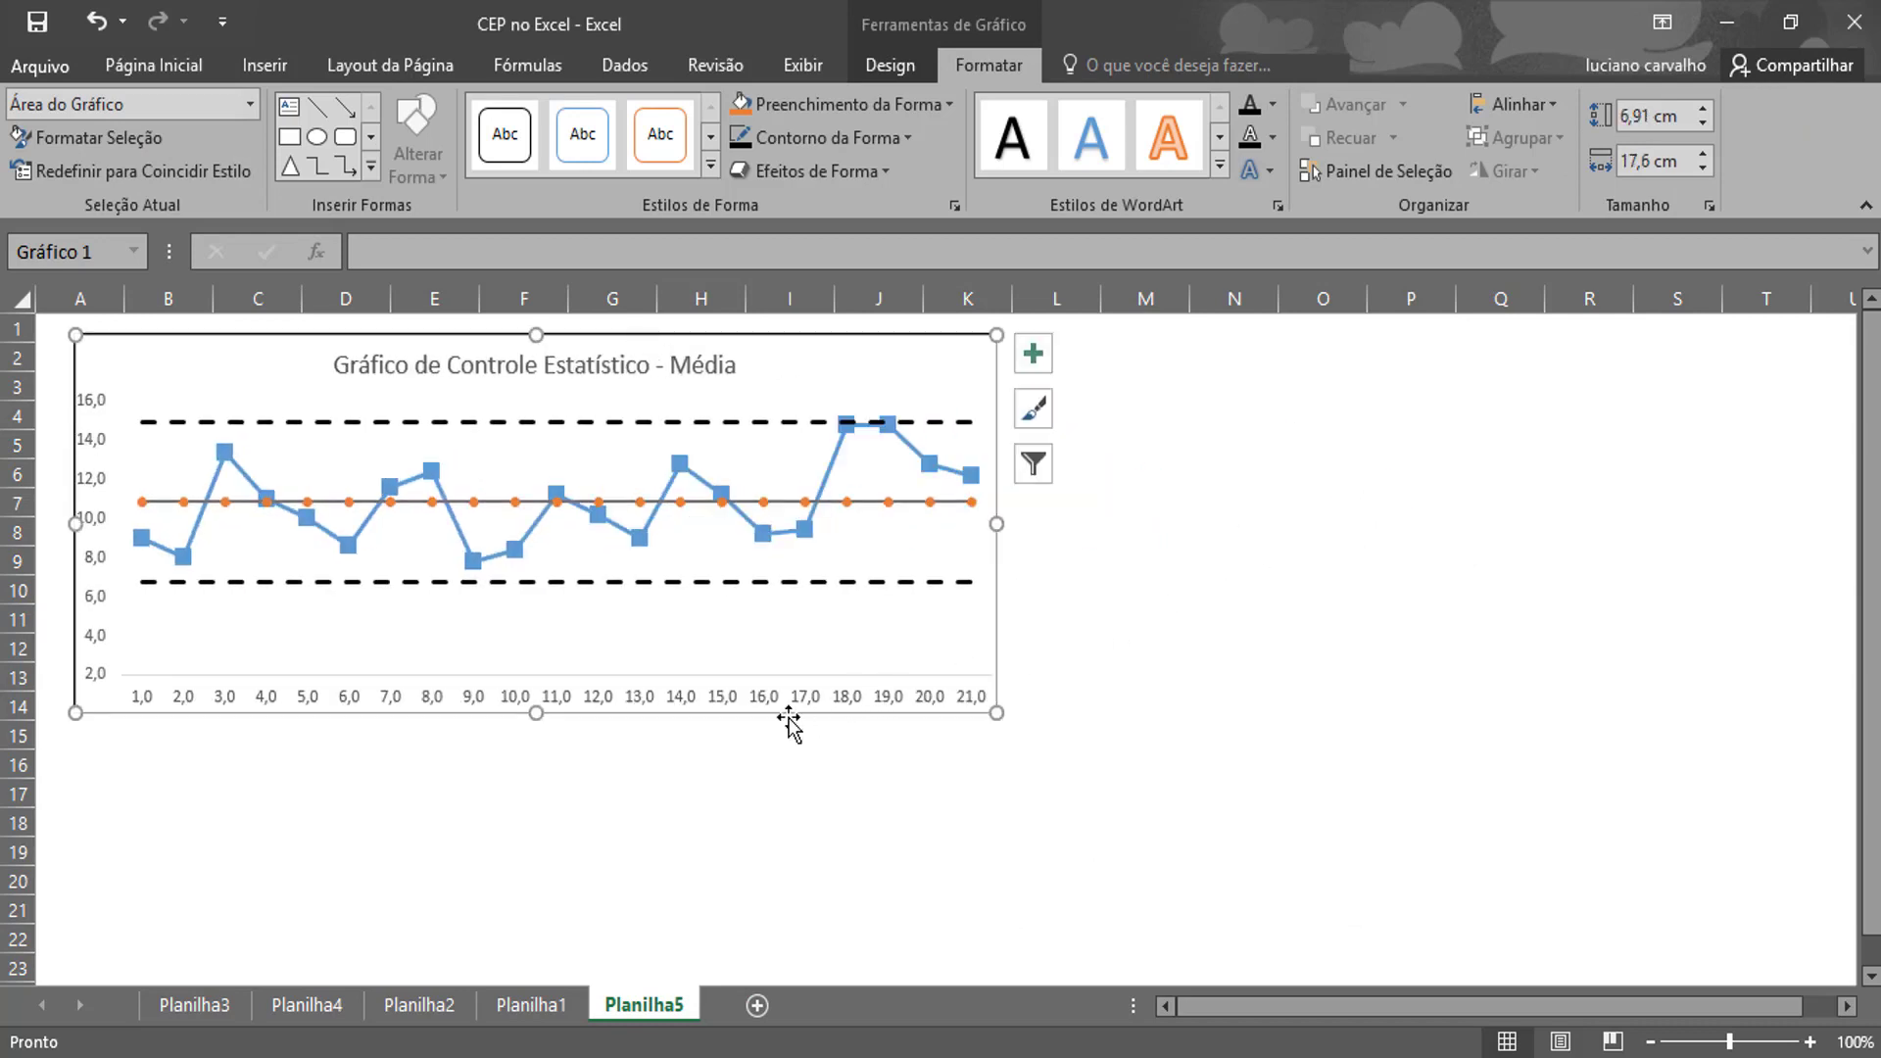
{"action": "left_click", "coordinate": [735, 761]}
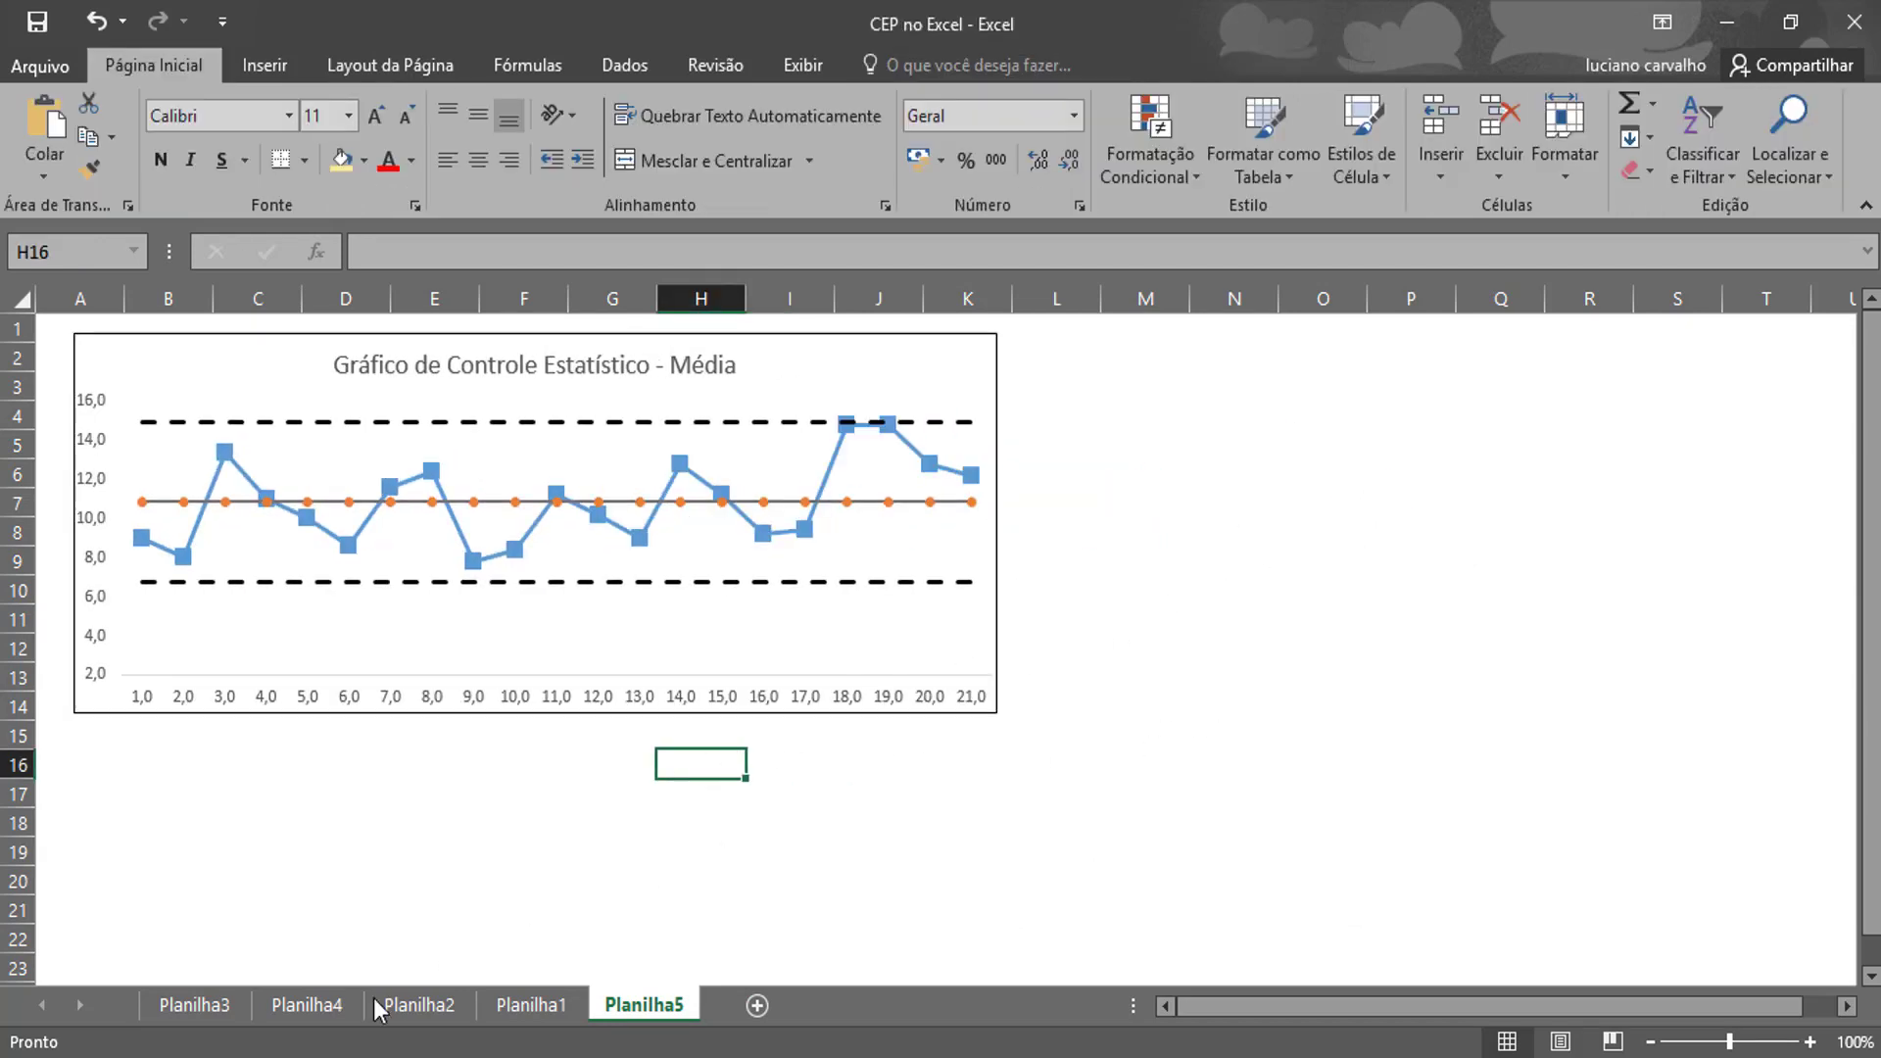
Move the range chart from Planilha4 to Planilha5, placing it at cell L2 beside the mean chart.
{"action": "left_click", "coordinate": [337, 1011]}
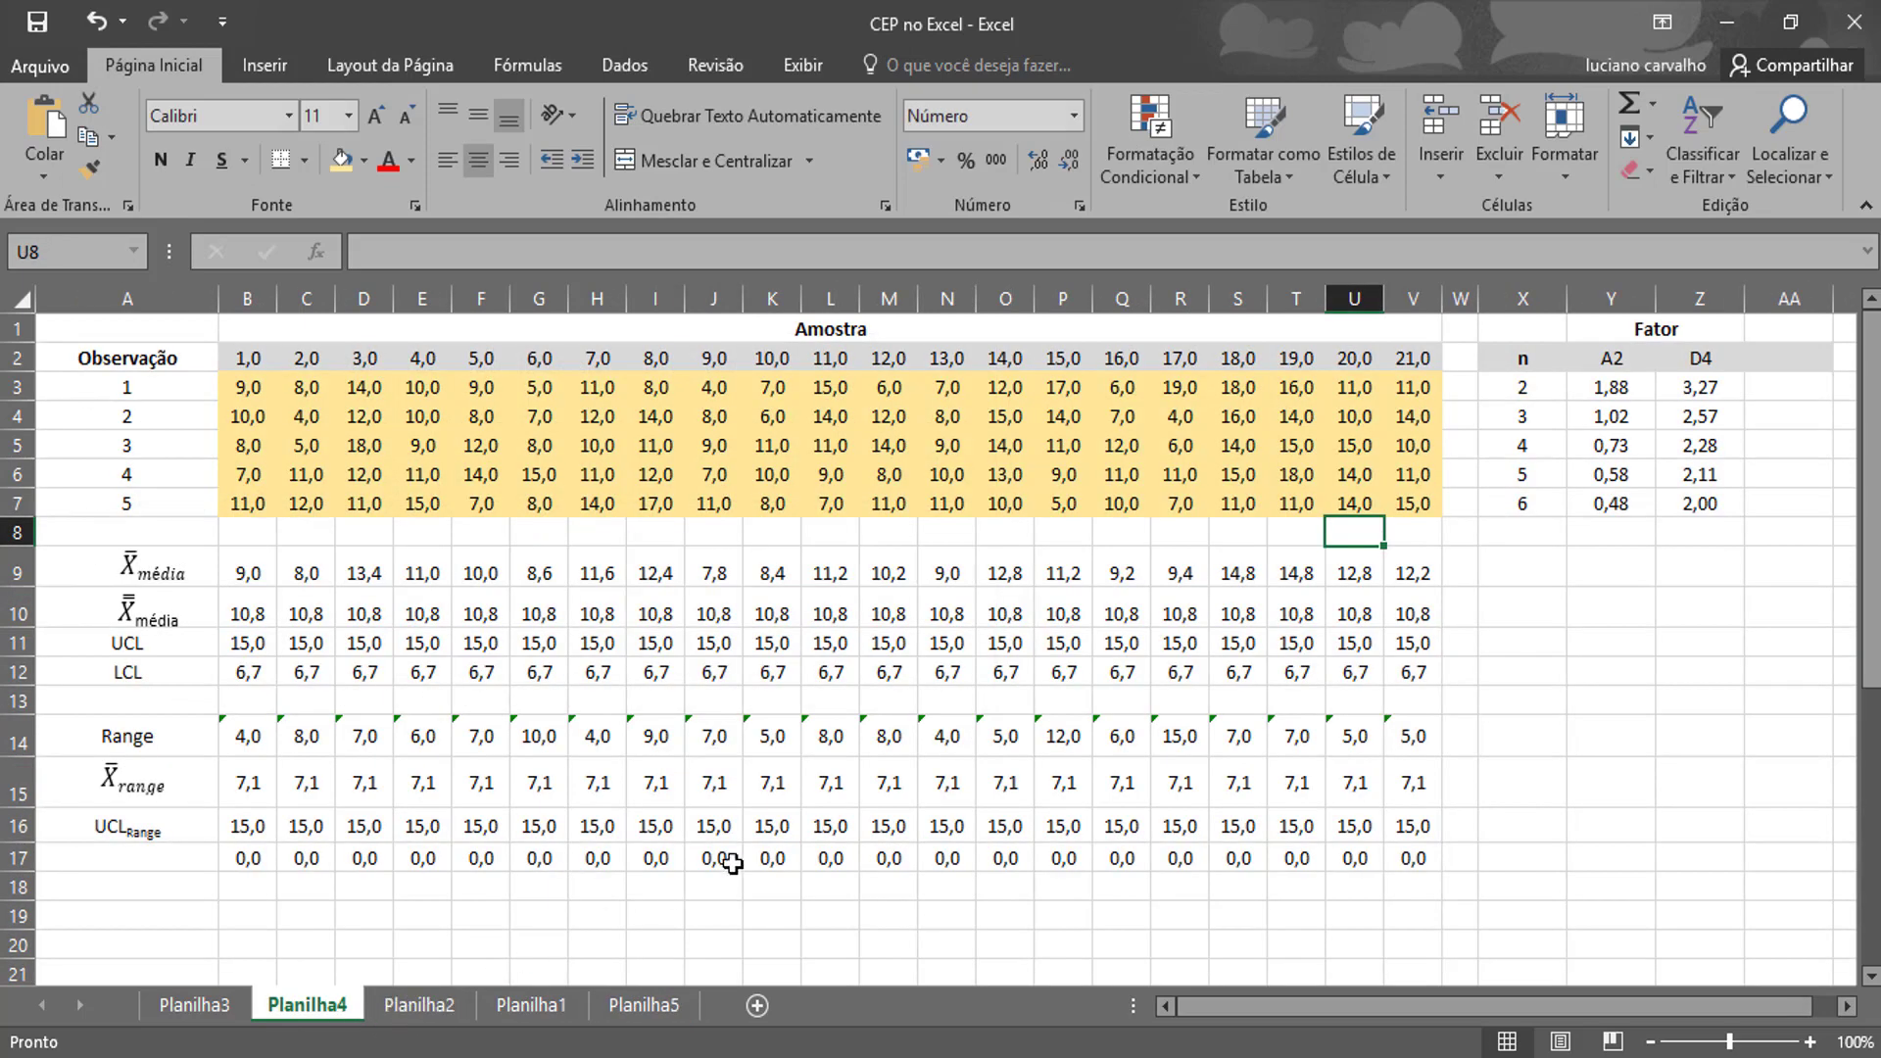
{"action": "scroll", "coordinate": [764, 843], "scroll_direction": "down", "scroll_amount": 5}
{"action": "left_click", "coordinate": [316, 578]}
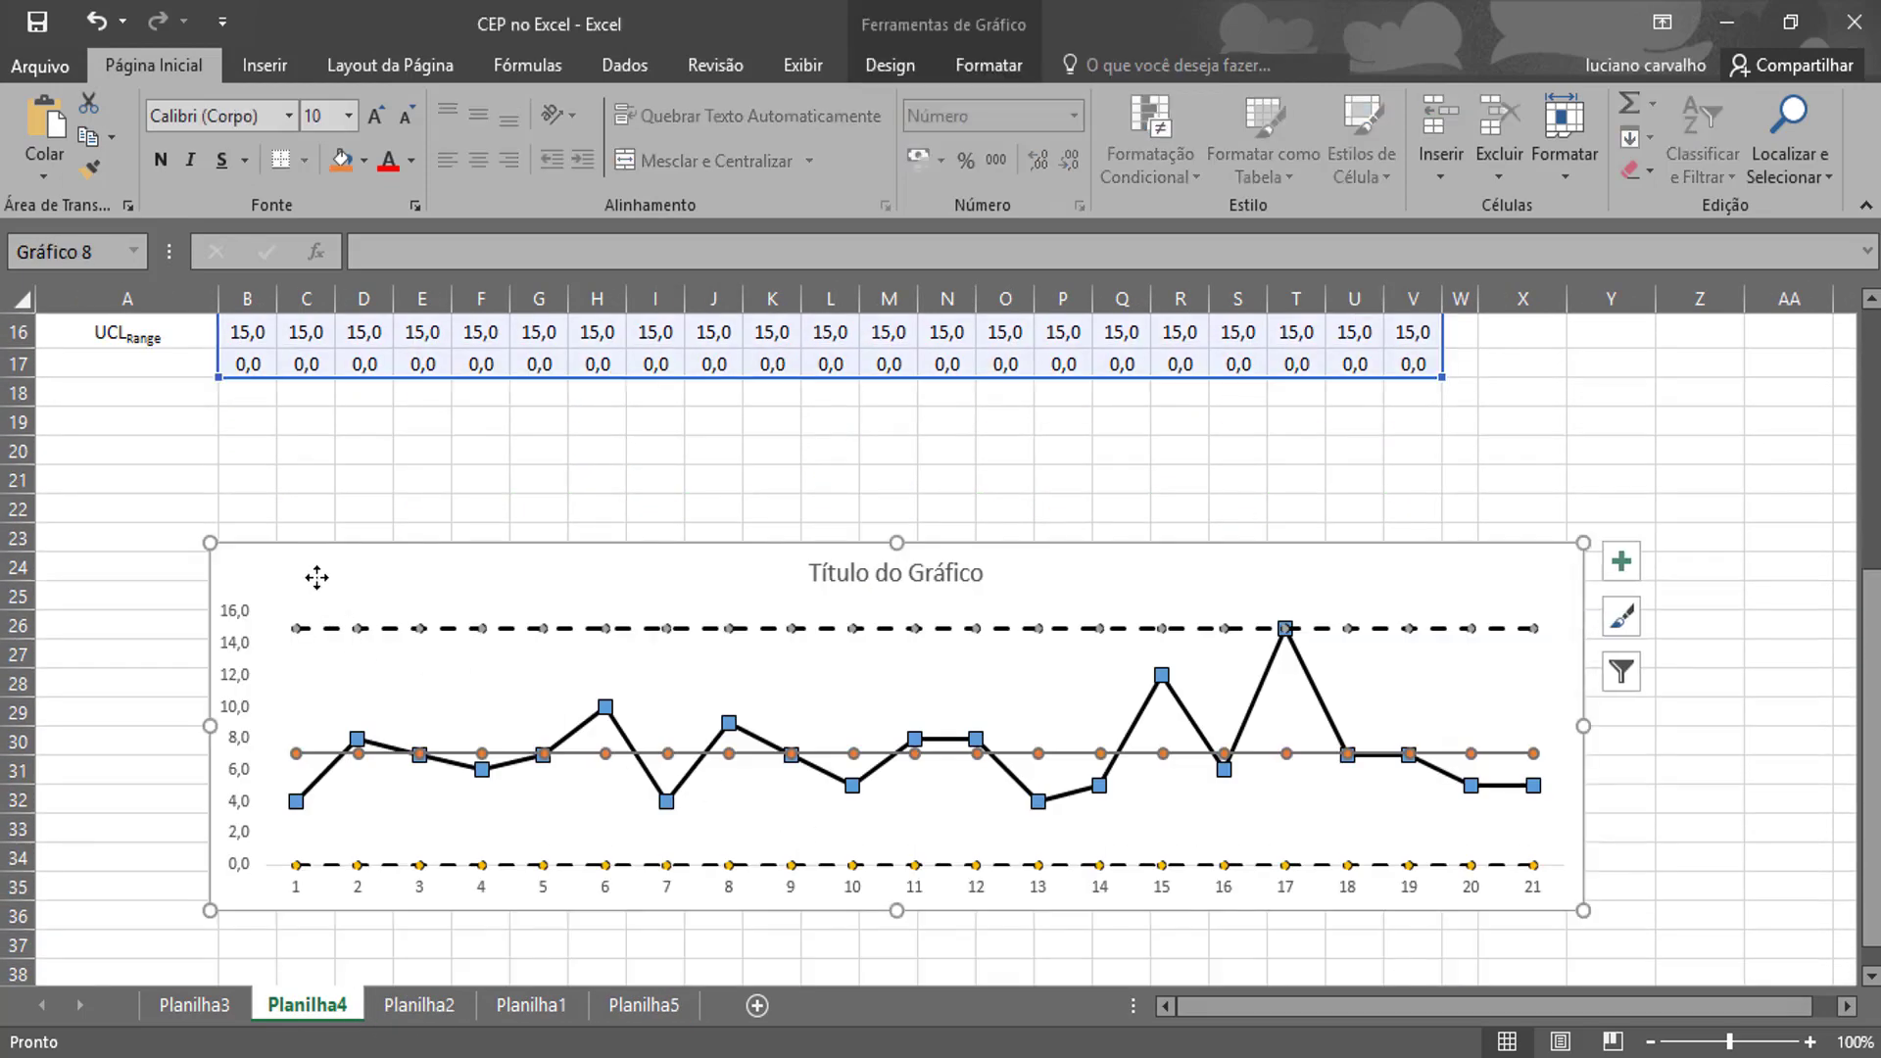
{"action": "key", "text": "Delete"}
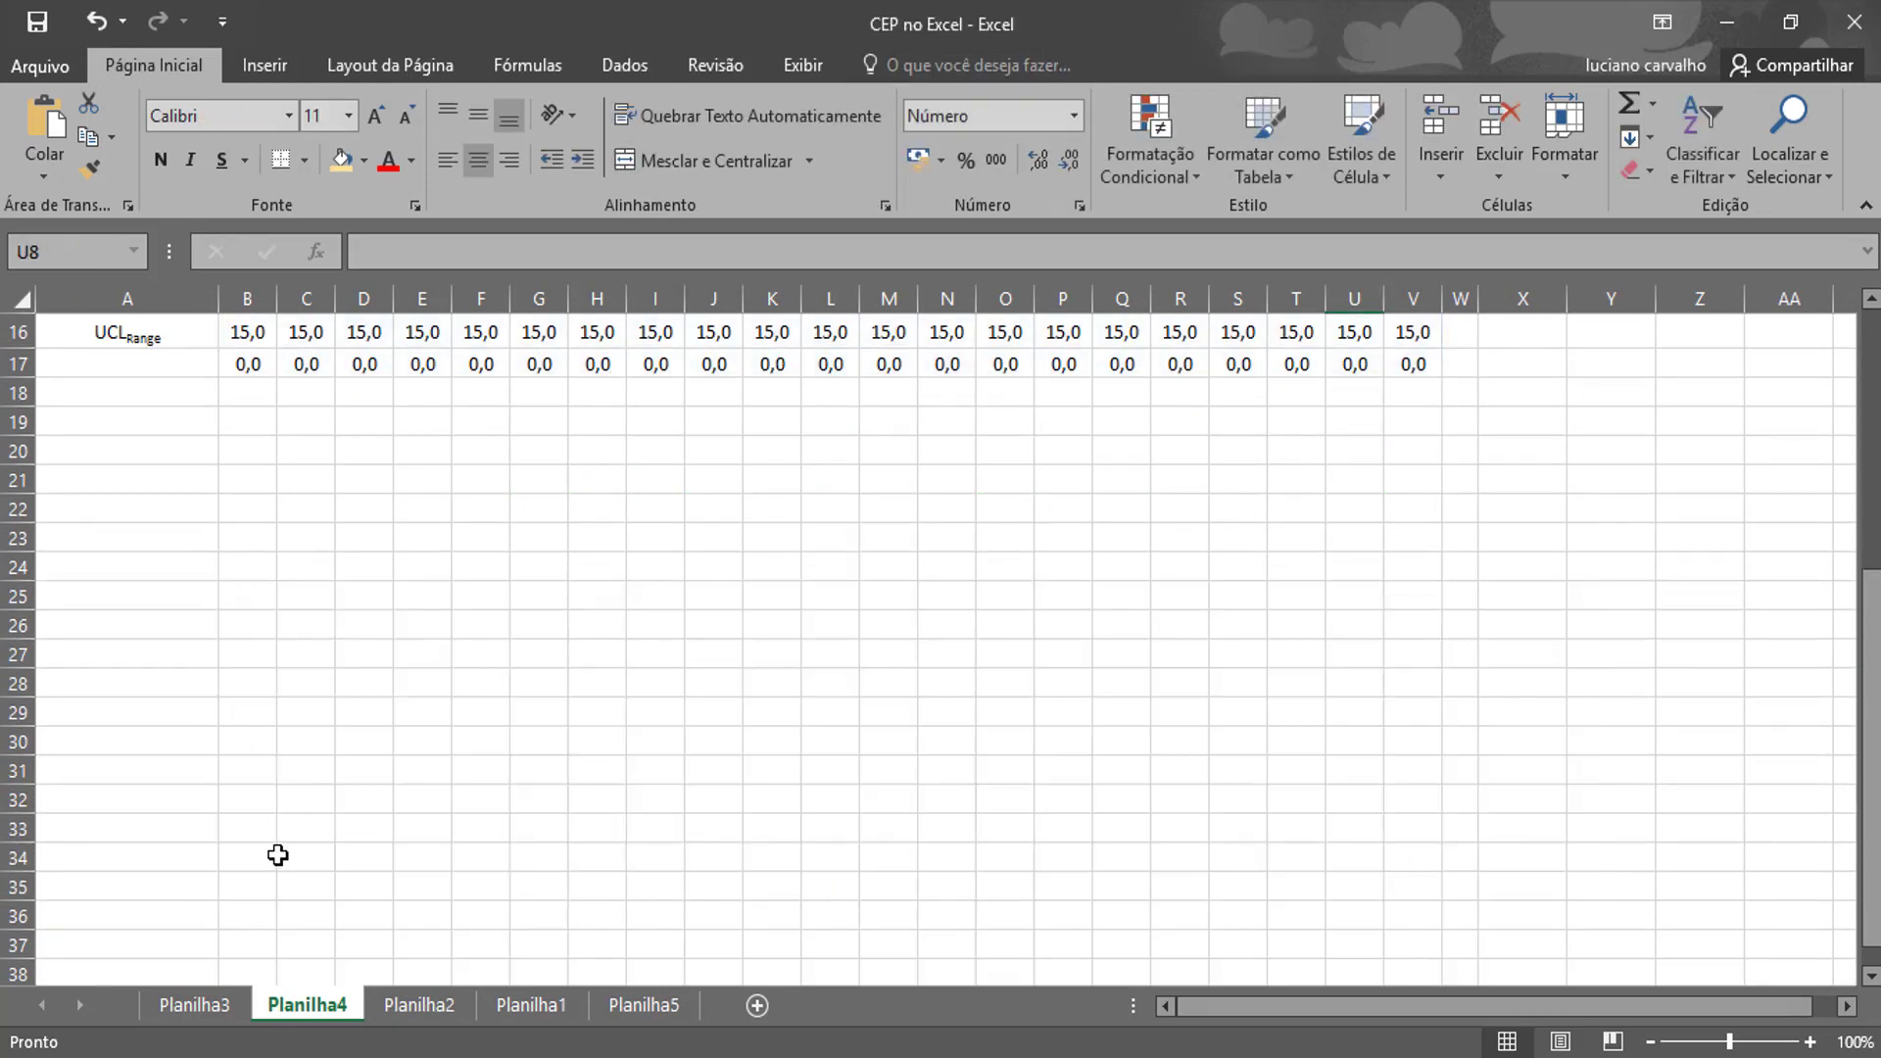
{"action": "left_click", "coordinate": [610, 994]}
{"action": "left_click", "coordinate": [1049, 351]}
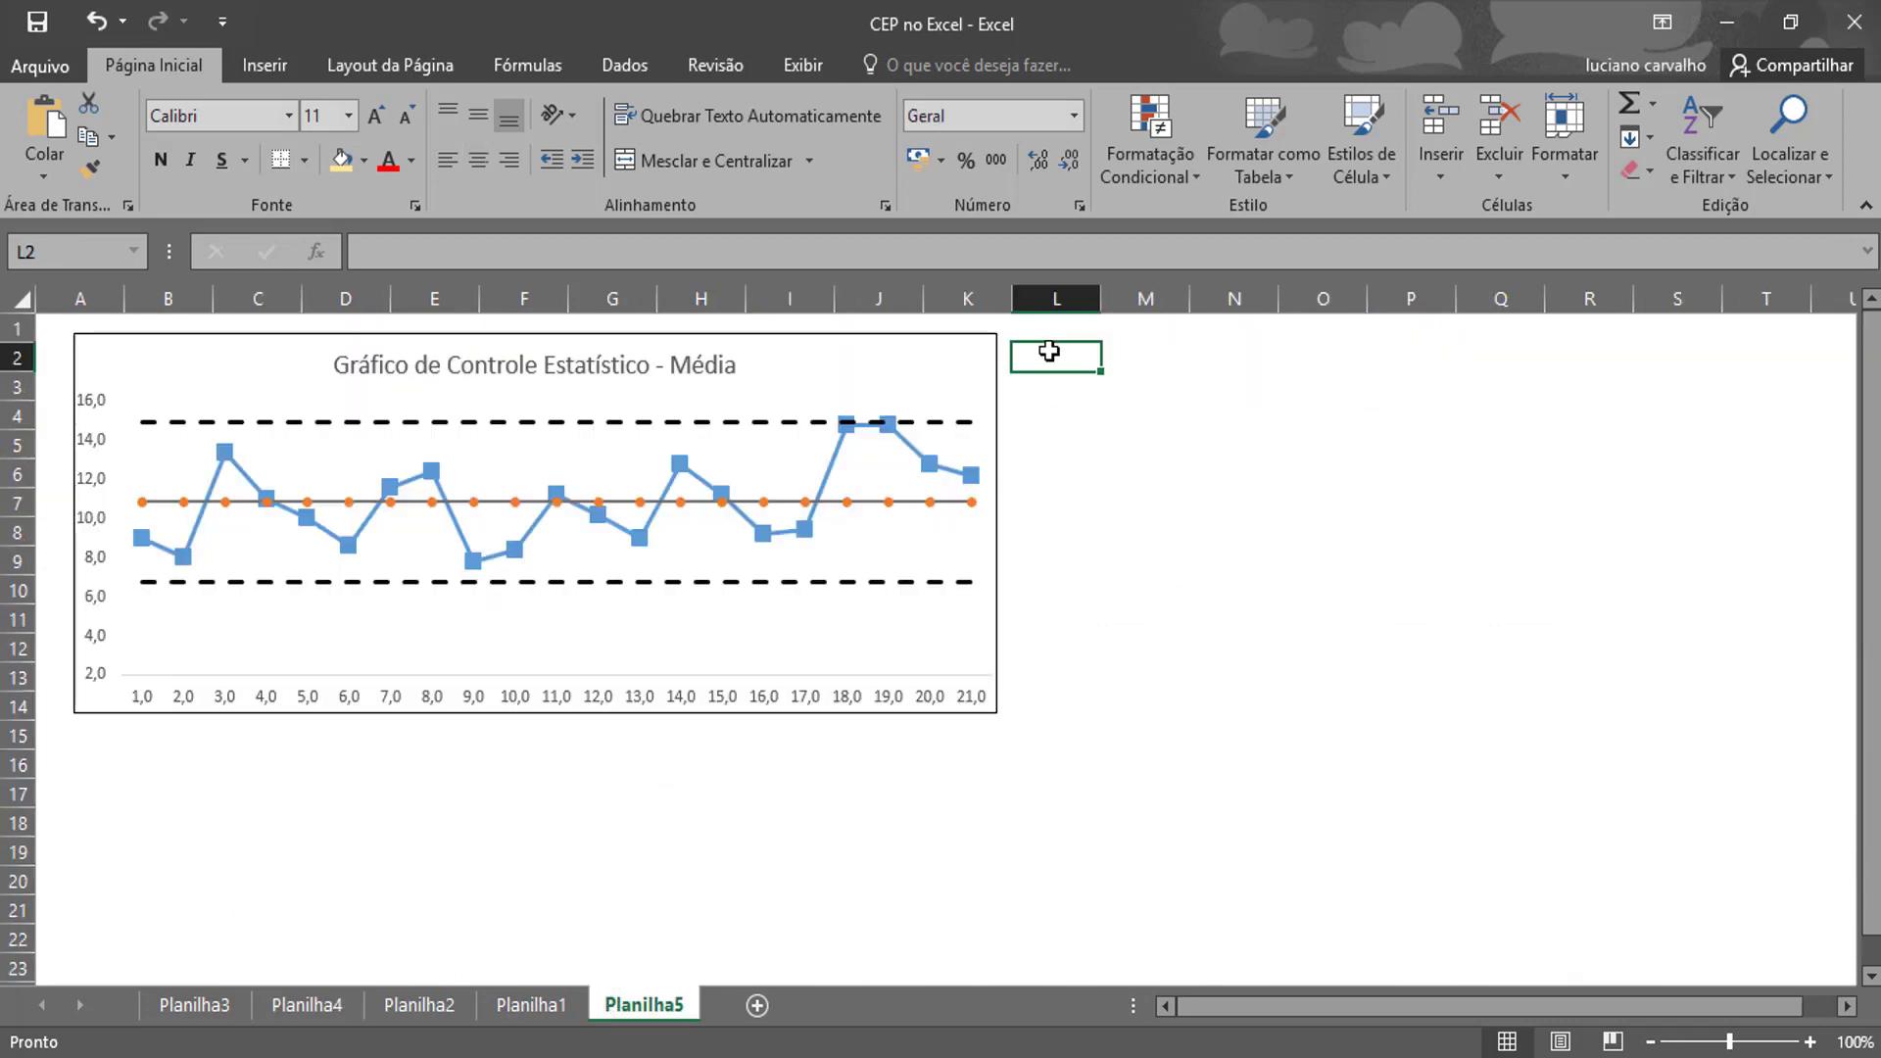
{"action": "key", "text": "ctrl+v"}
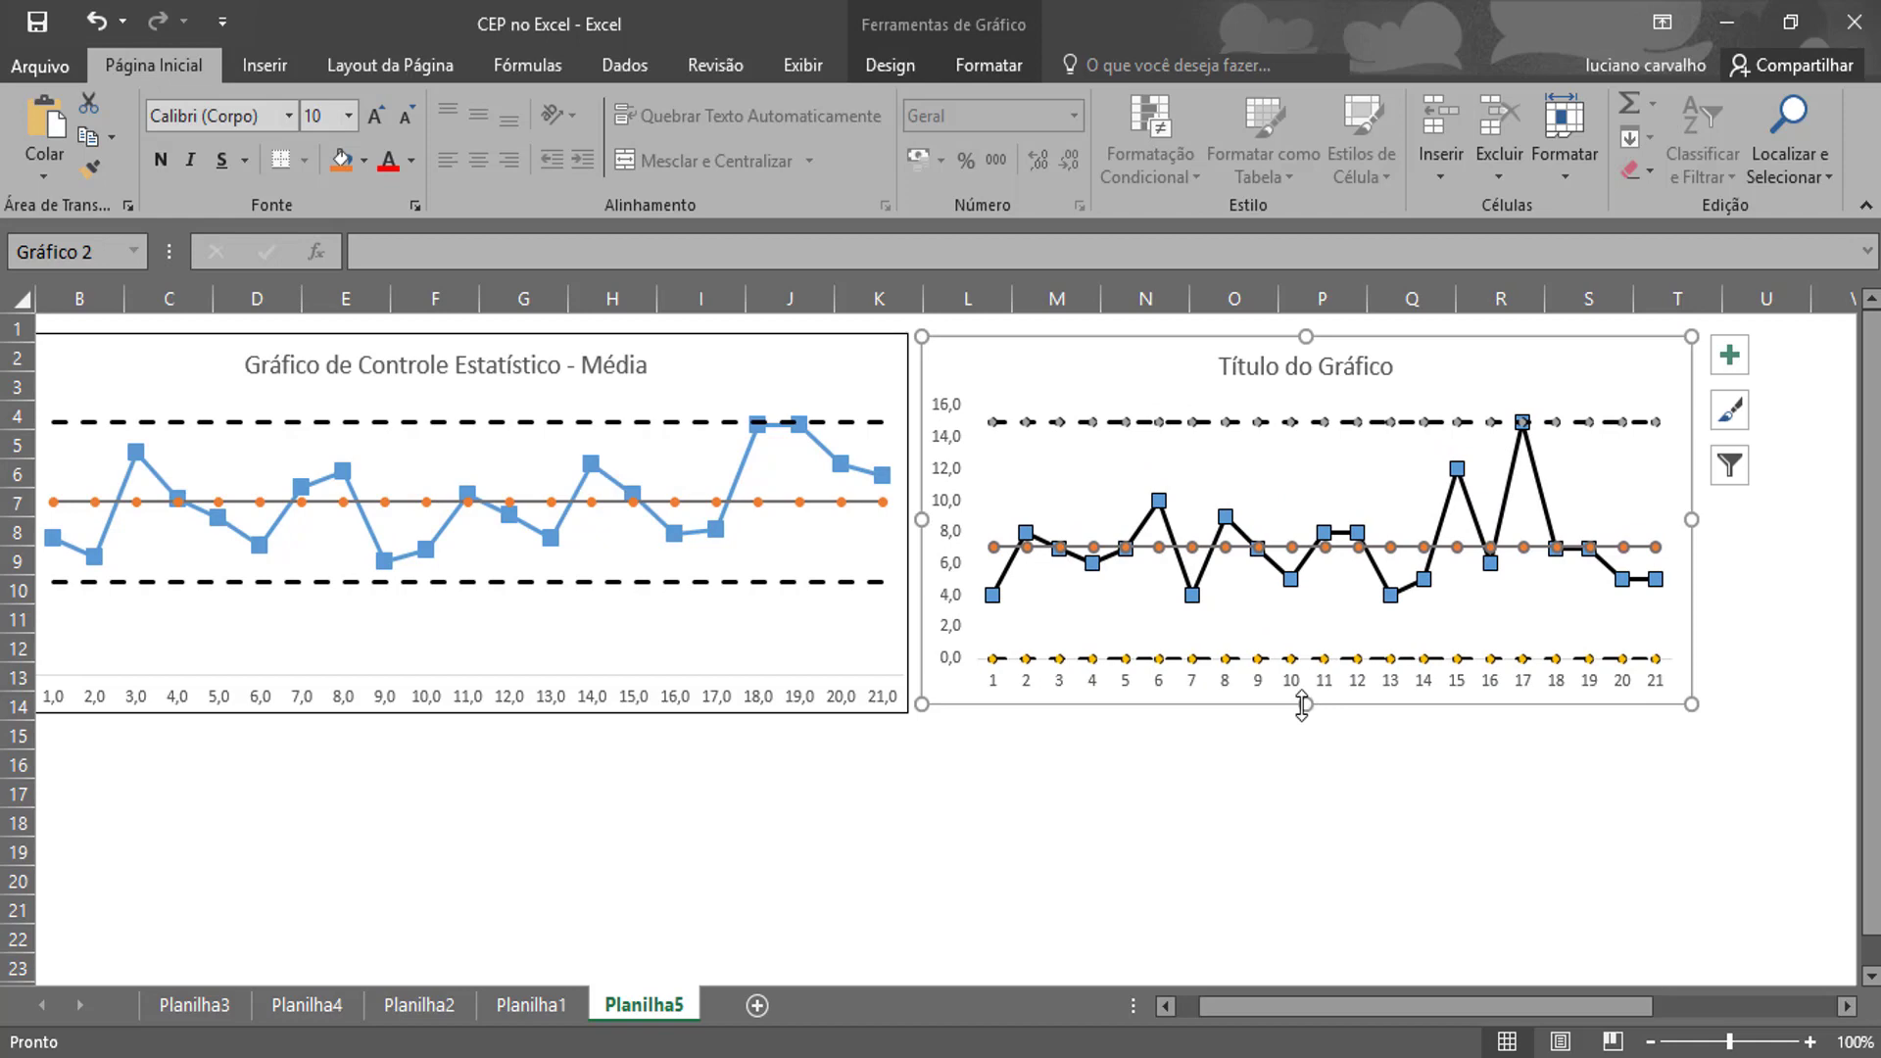
Resize the two charts to fit side by side at equal height and title the range chart "Gráfico de Controle Estatístico - Range".
{"action": "left_click_drag", "start_coordinate": [1301, 704], "coordinate": [1300, 713]}
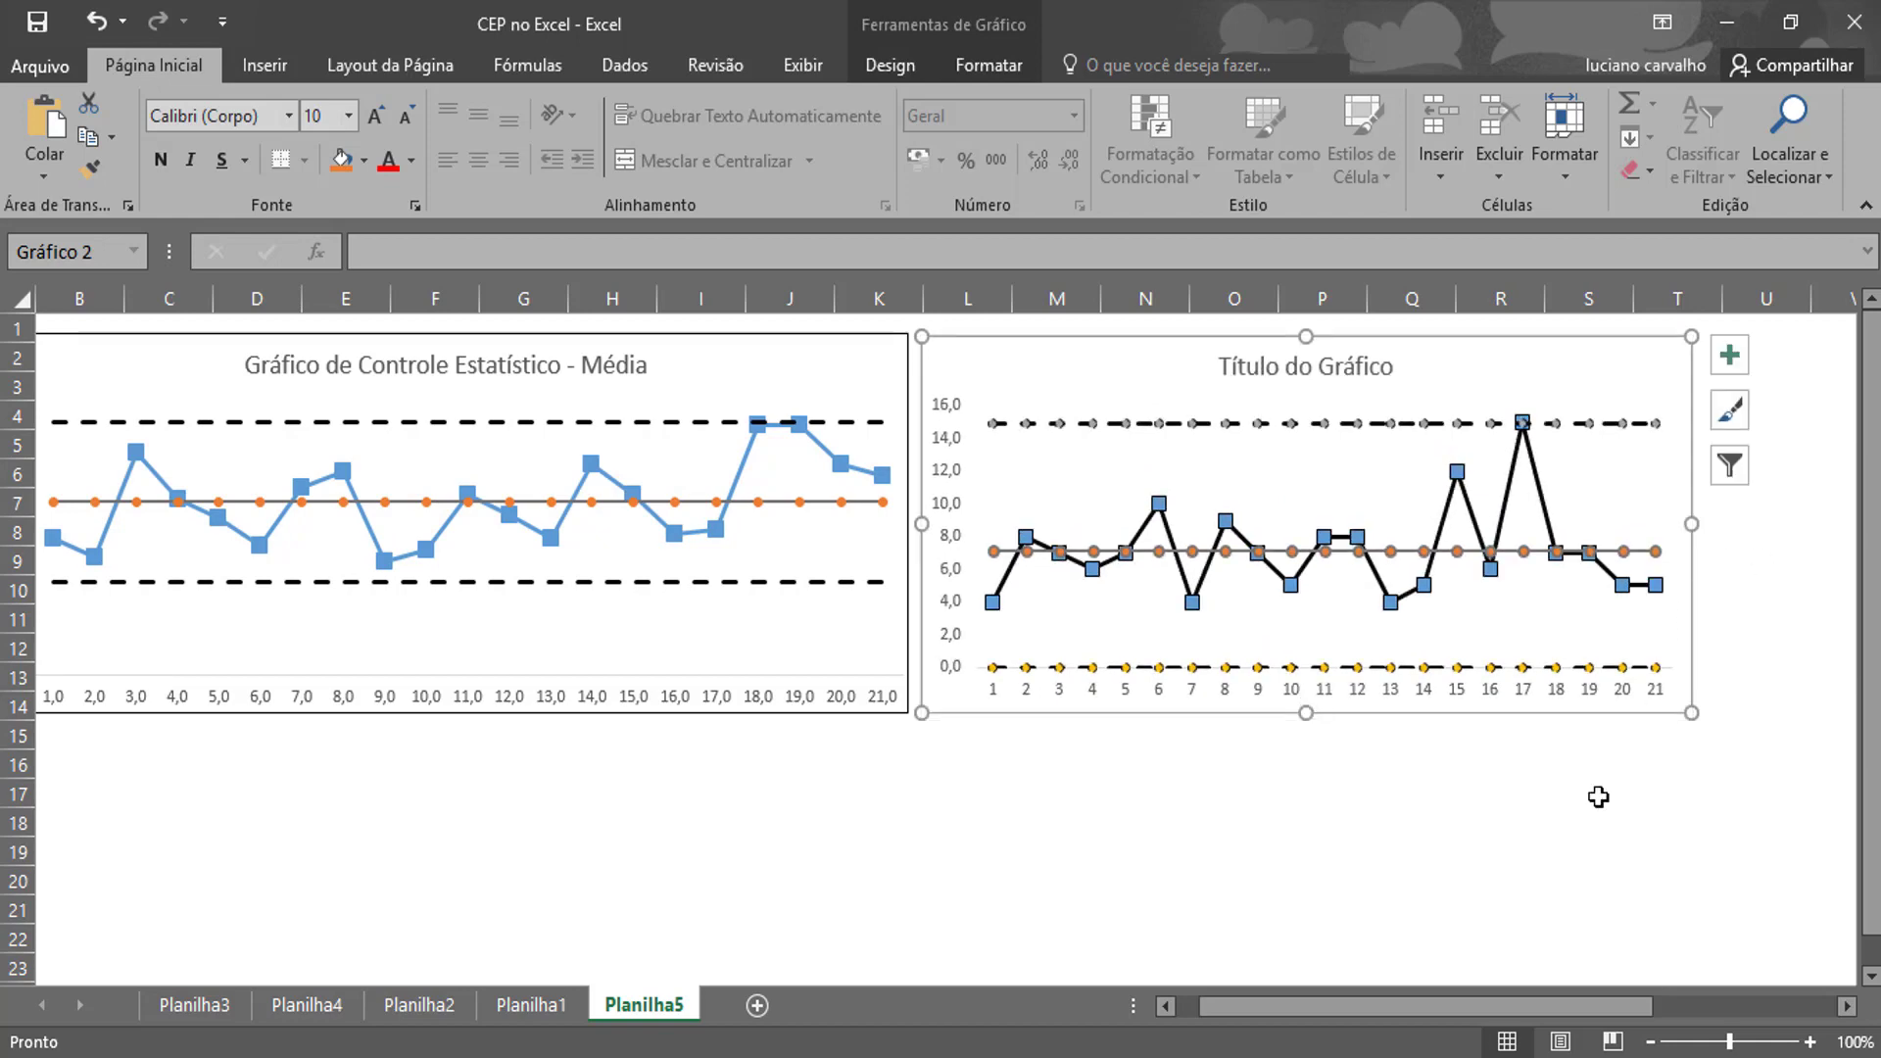
{"action": "left_click_drag", "start_coordinate": [1450, 996], "coordinate": [1237, 1009]}
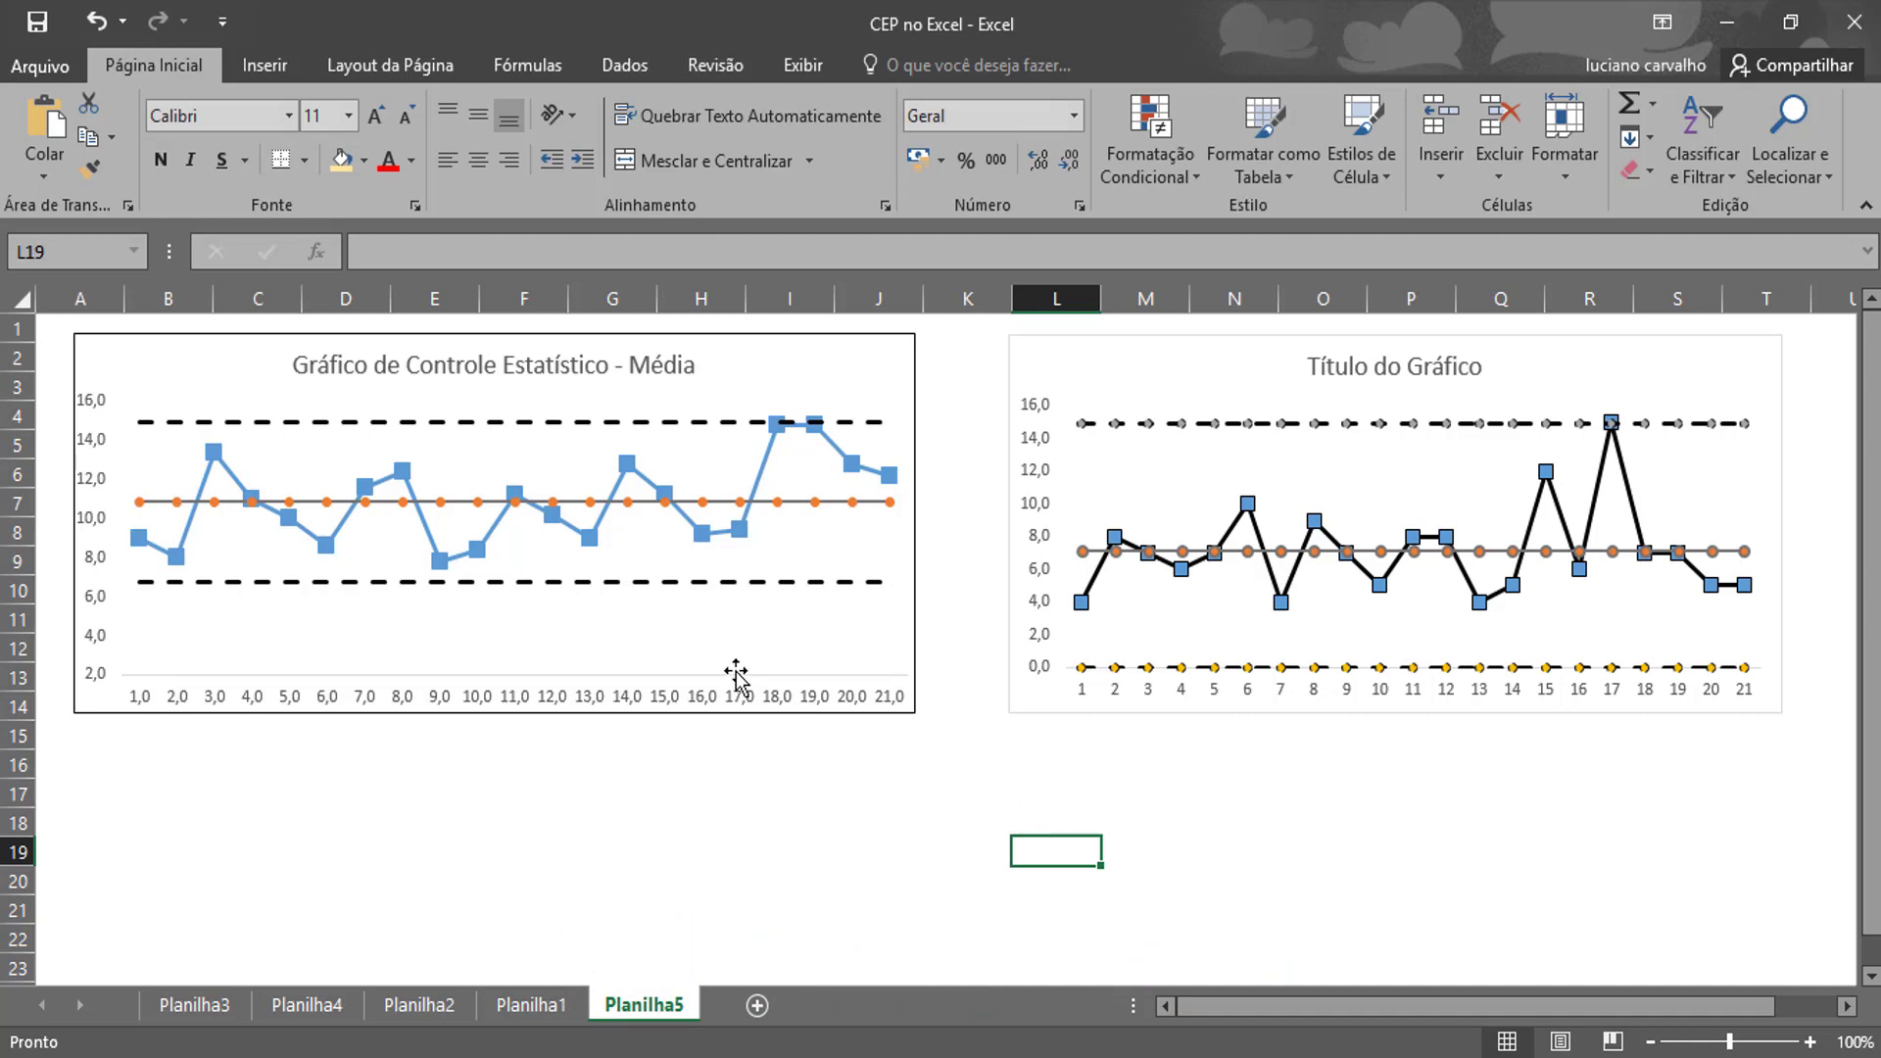
{"action": "left_click", "coordinate": [1410, 849]}
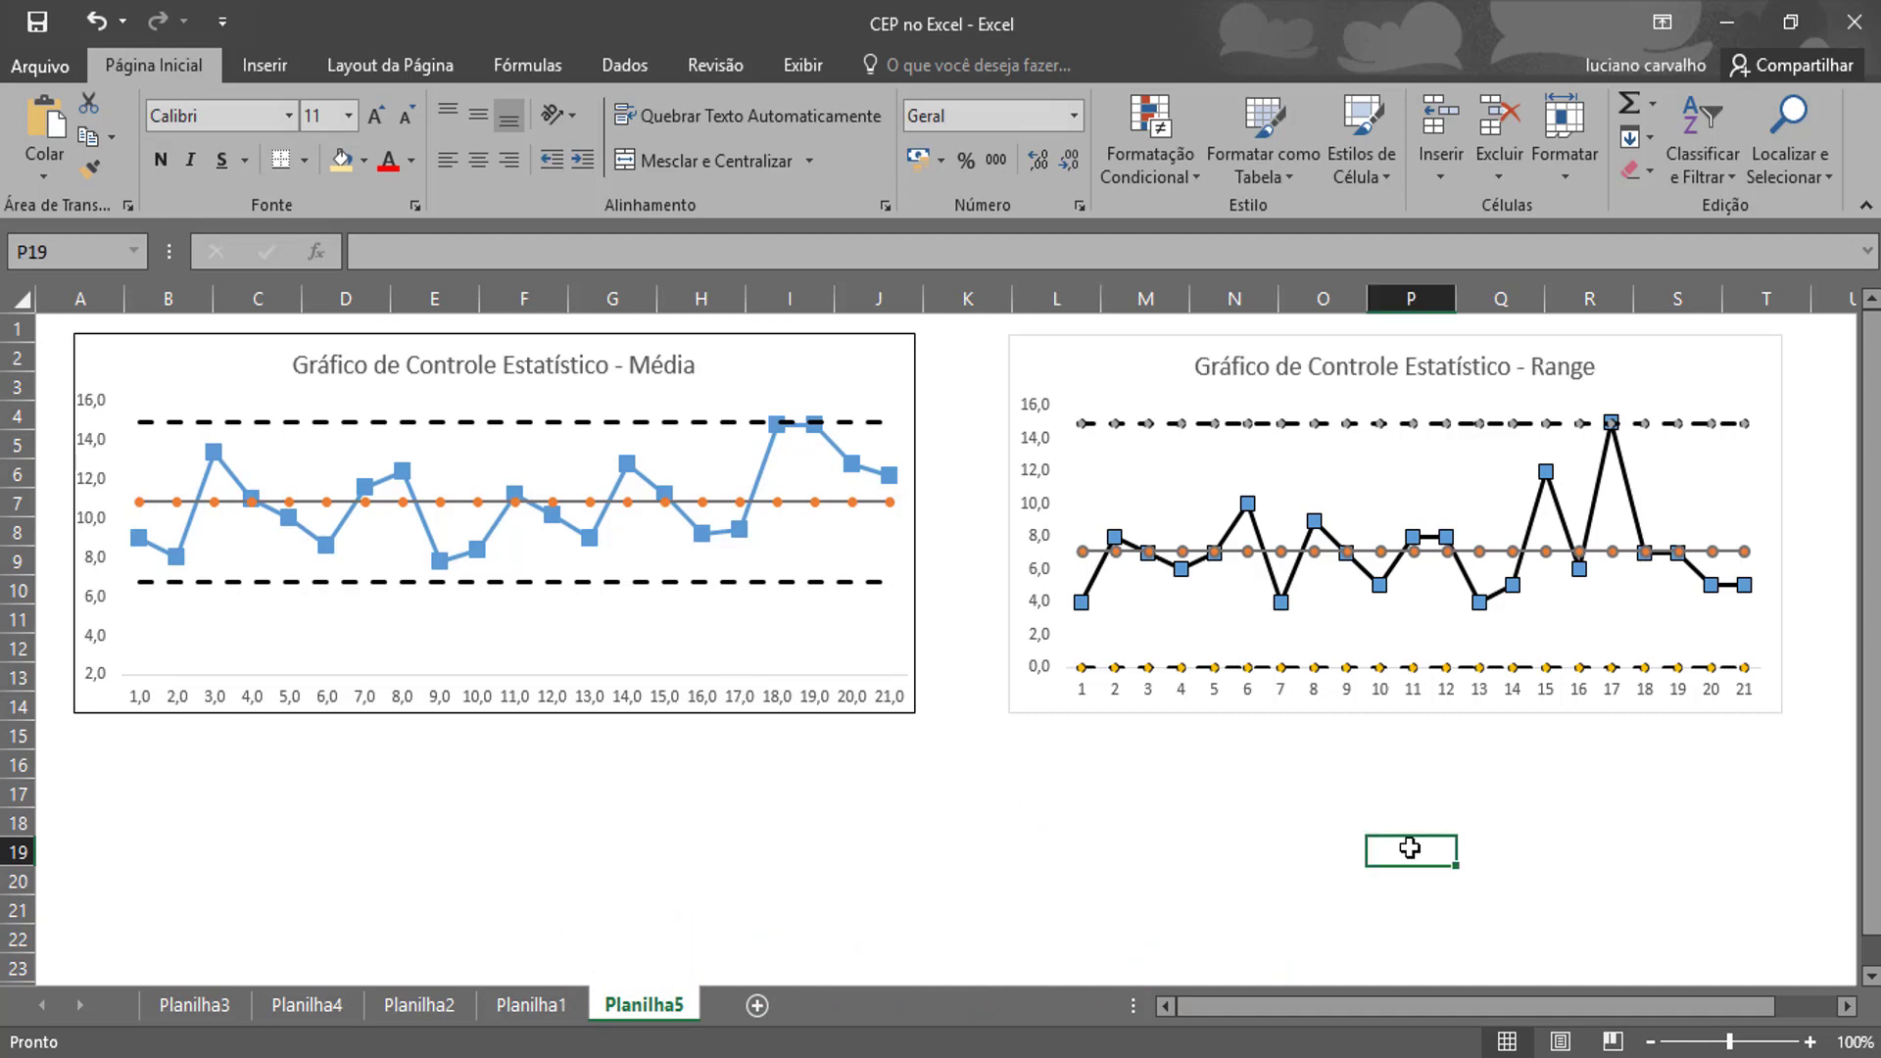
Change the outline of the range data series in the range chart to a darker theme blue.
{"action": "left_click", "coordinate": [1263, 542]}
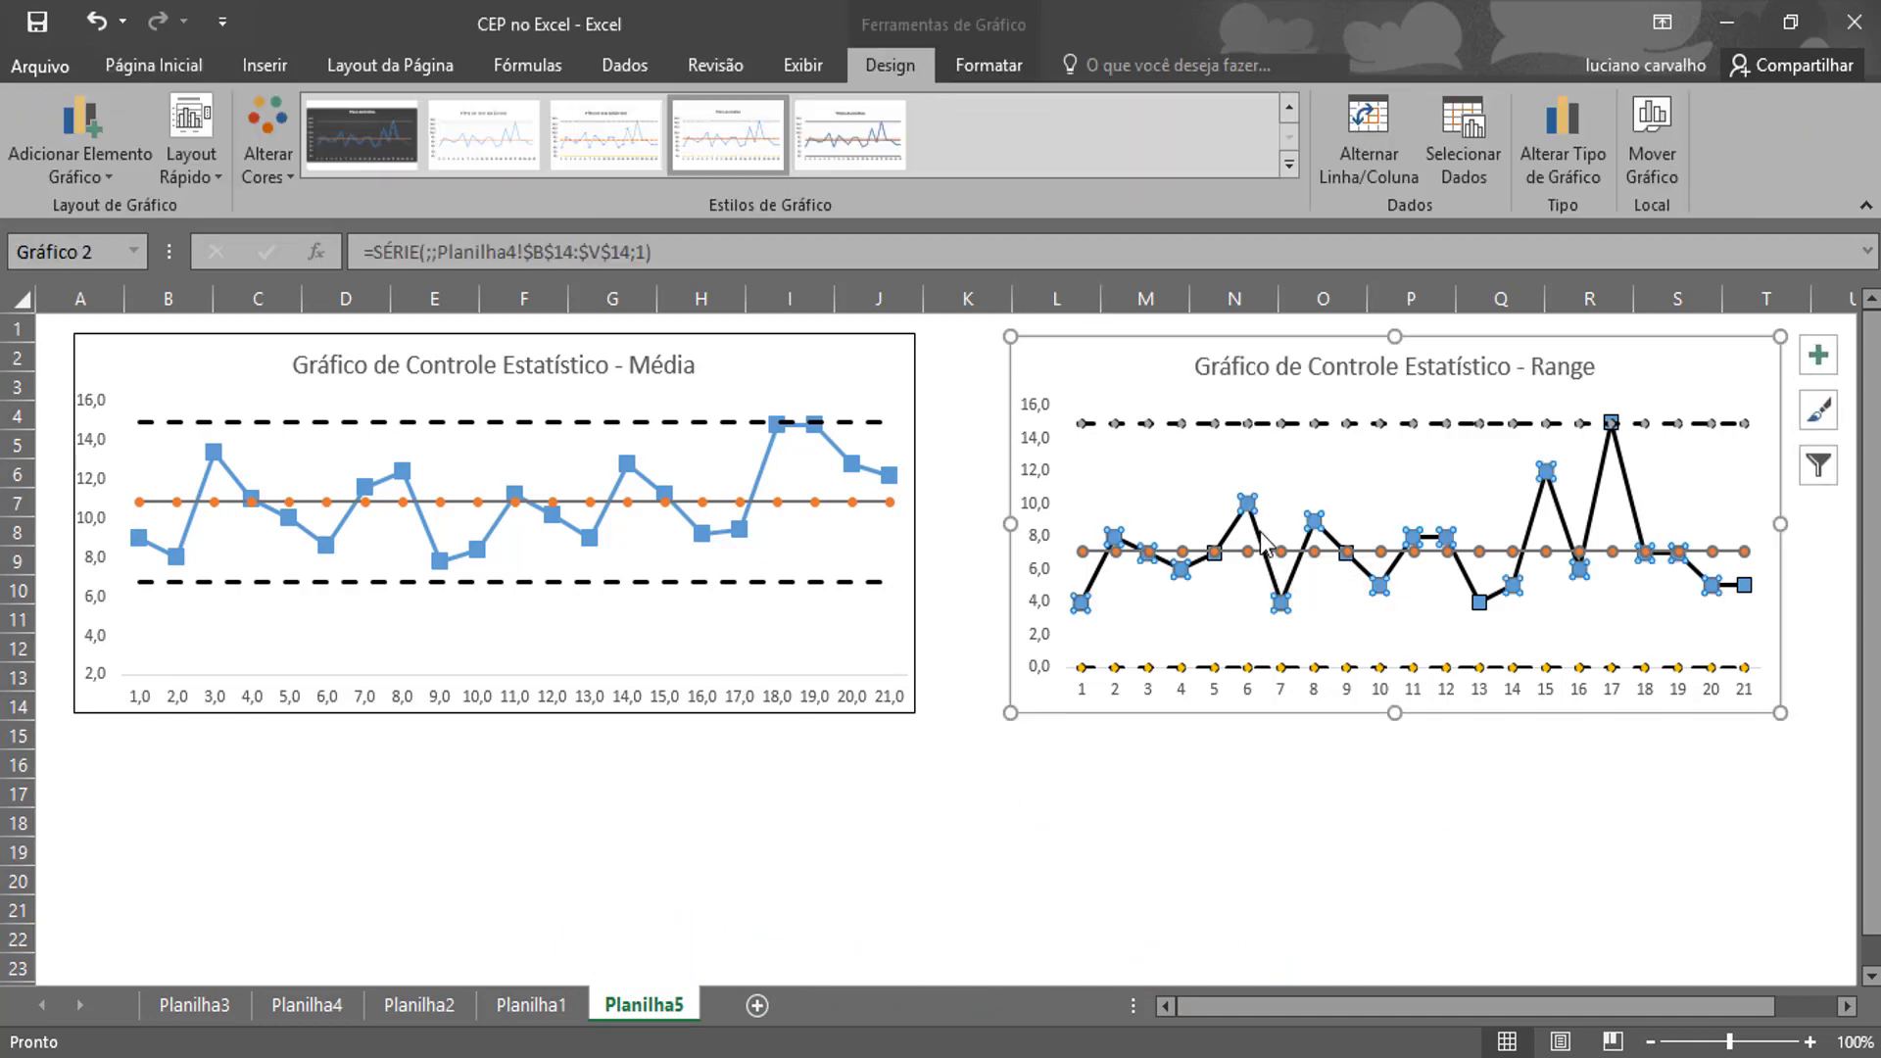
{"action": "left_click", "coordinate": [990, 68]}
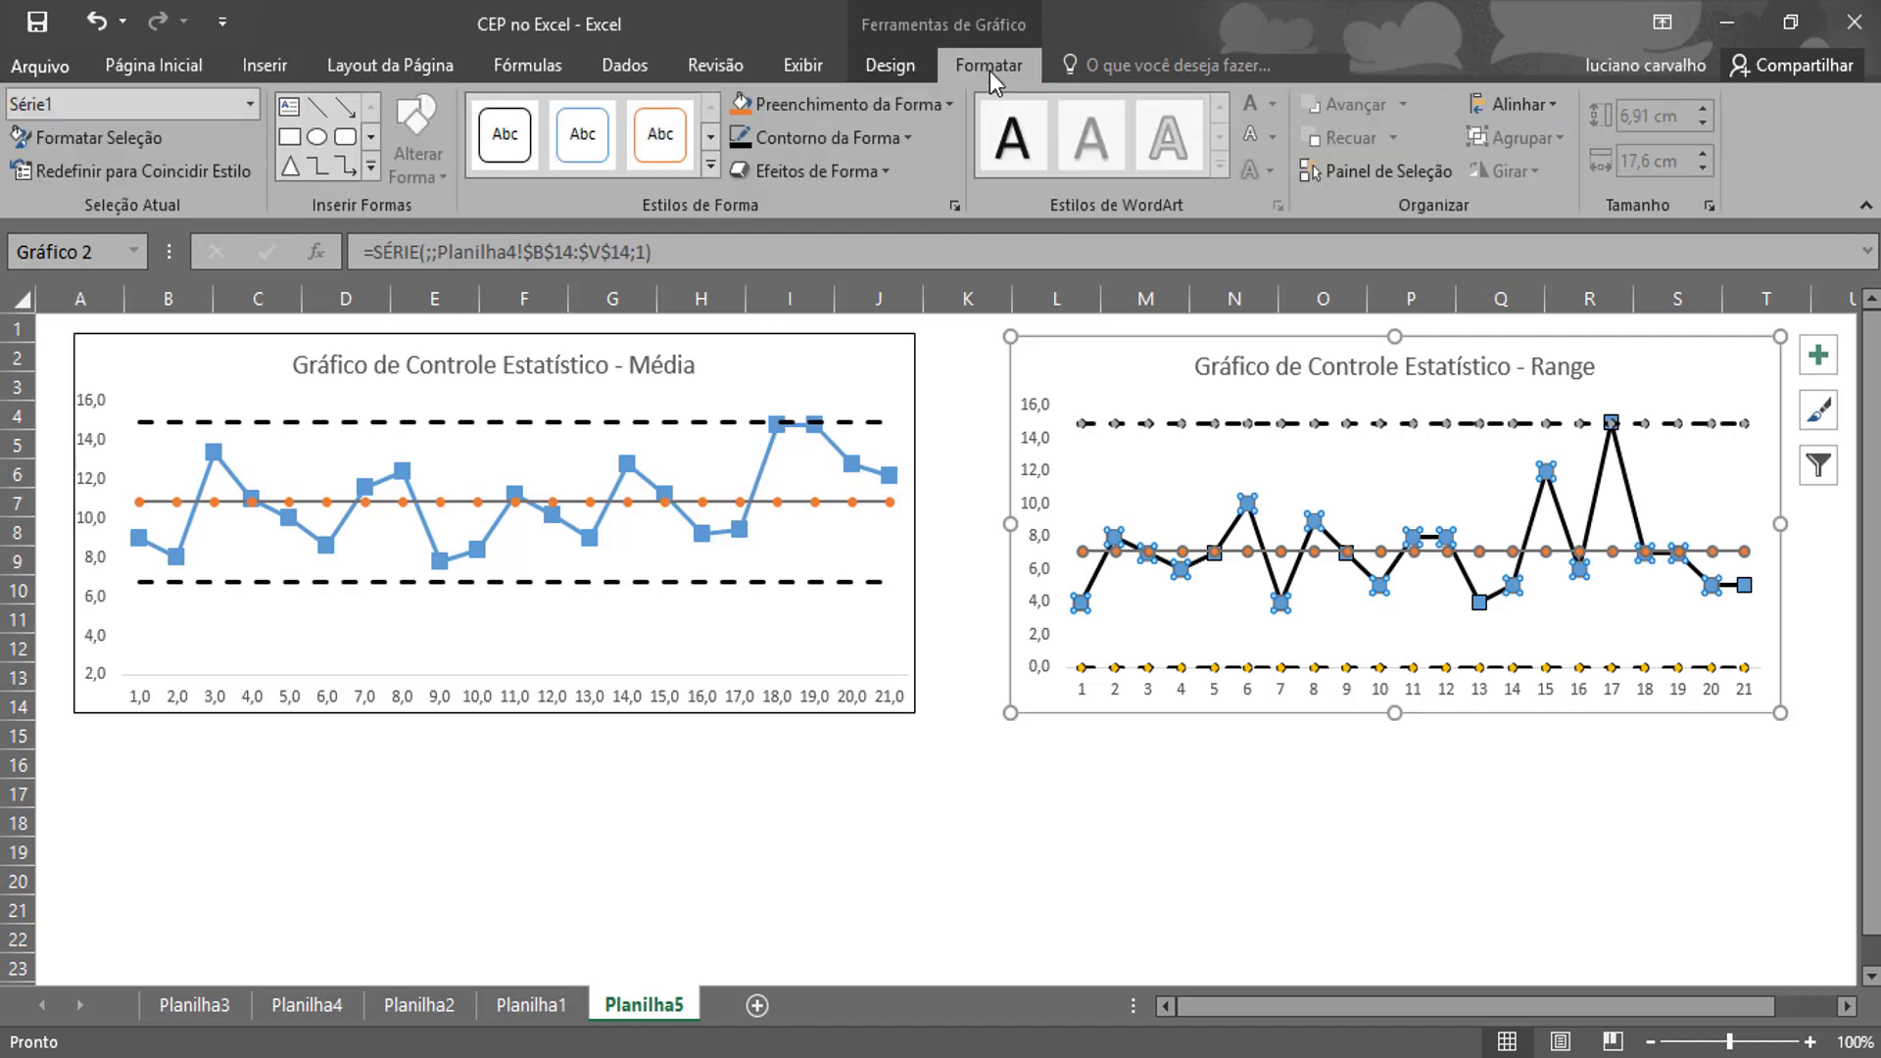
{"action": "left_click", "coordinate": [761, 141]}
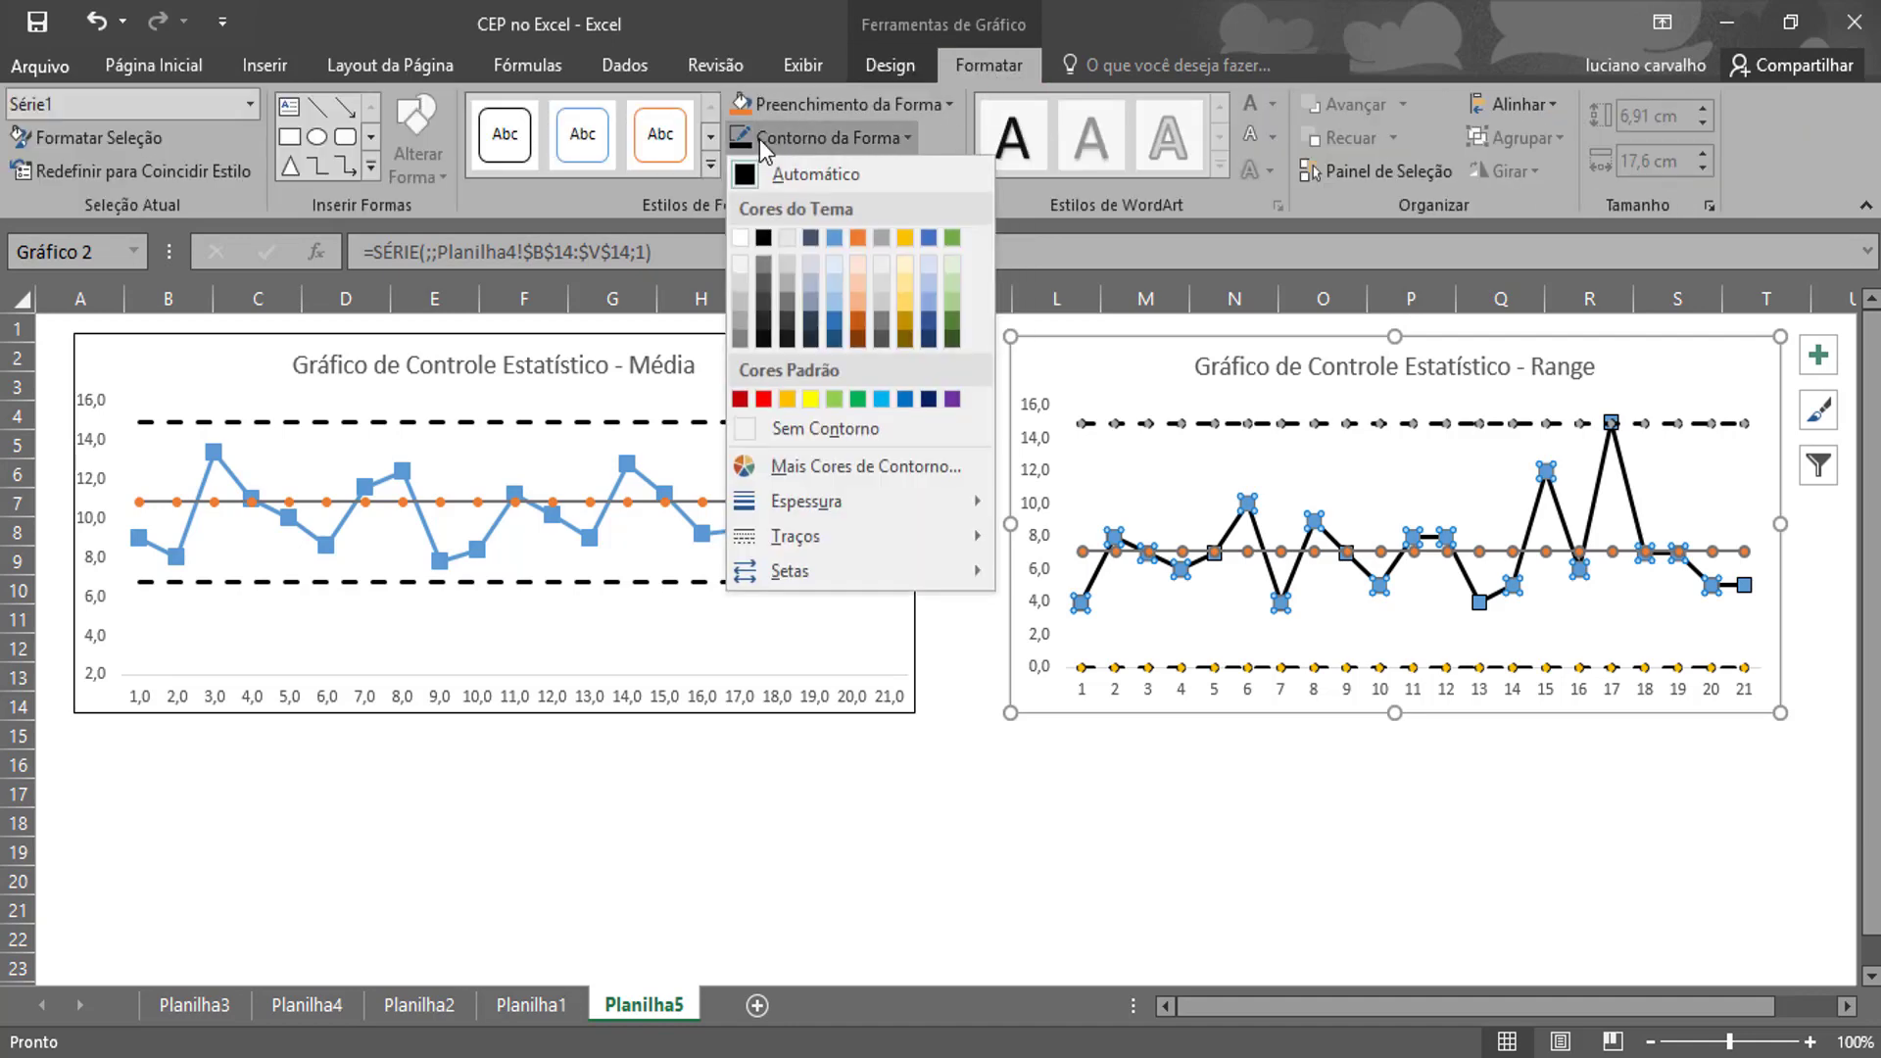
{"action": "left_click", "coordinate": [834, 326]}
{"action": "left_click", "coordinate": [1361, 852]}
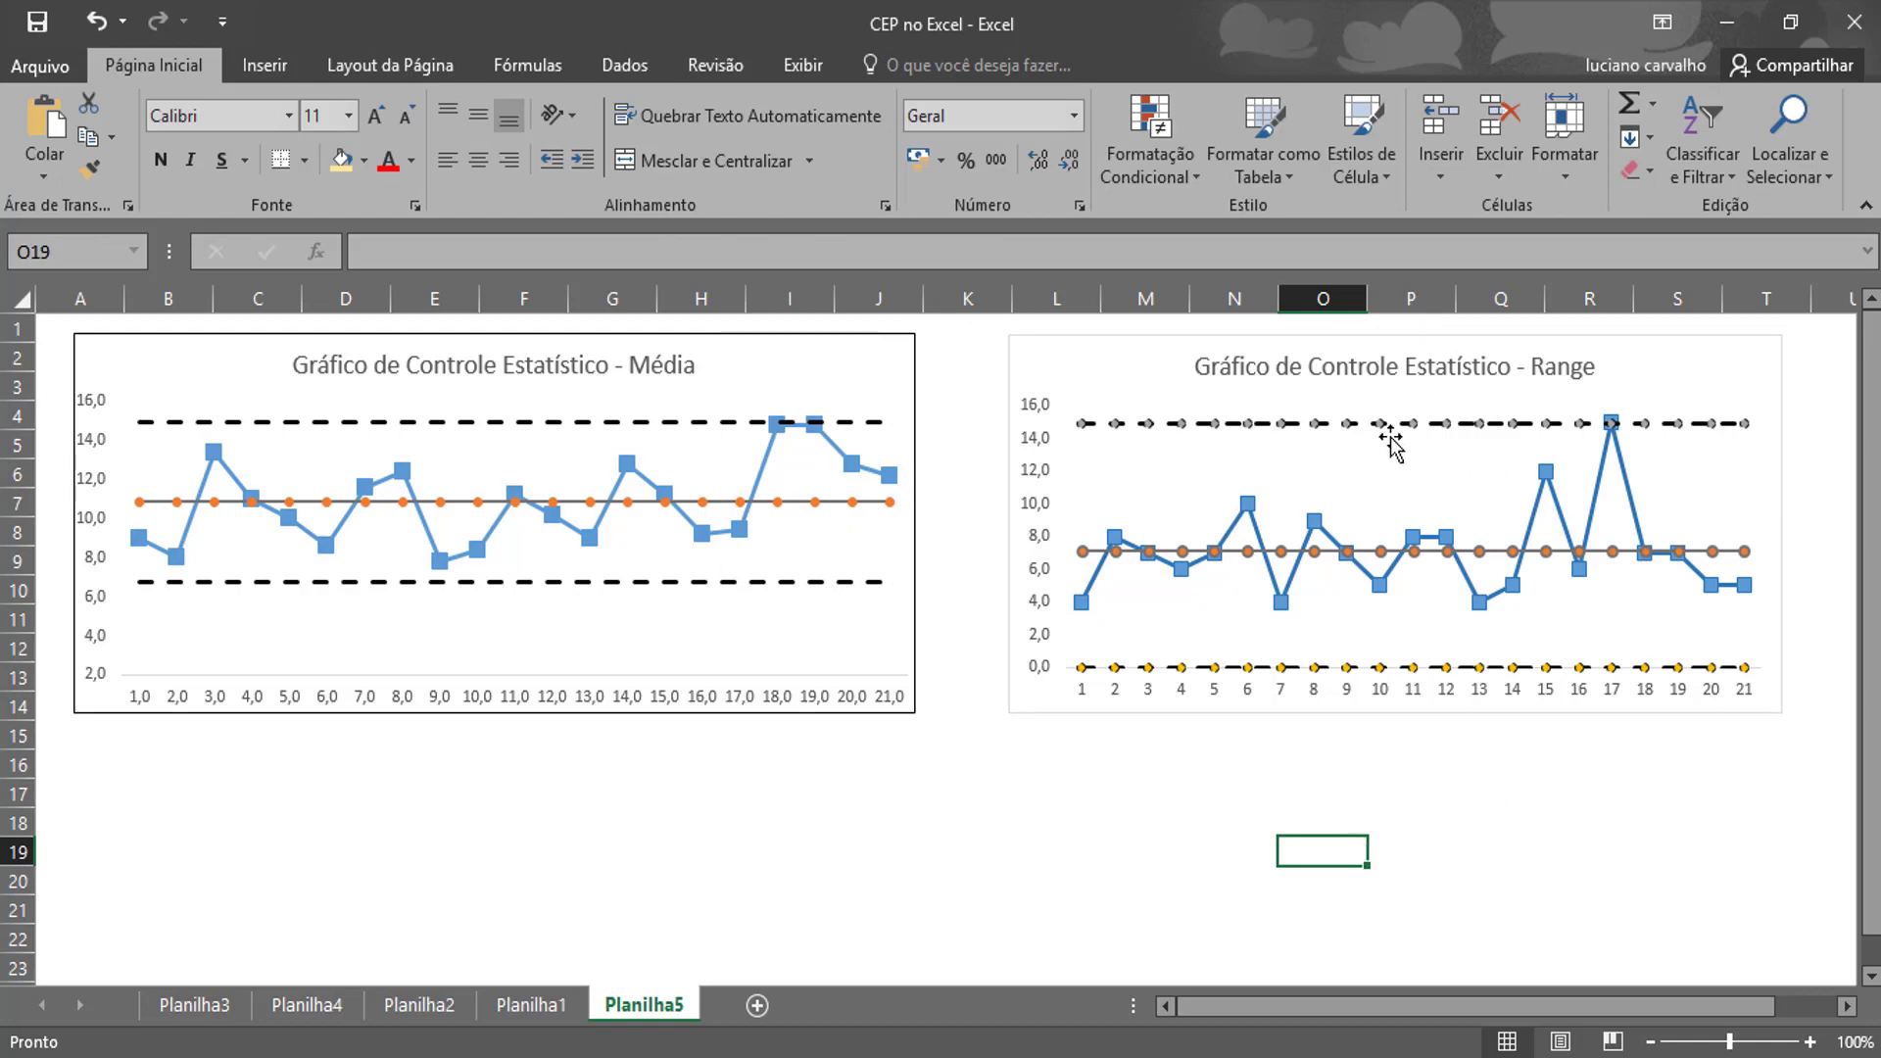
Remove the markers from the upper control limit line of the range chart by setting its marker option to Nenhum.
{"action": "left_click", "coordinate": [1333, 424]}
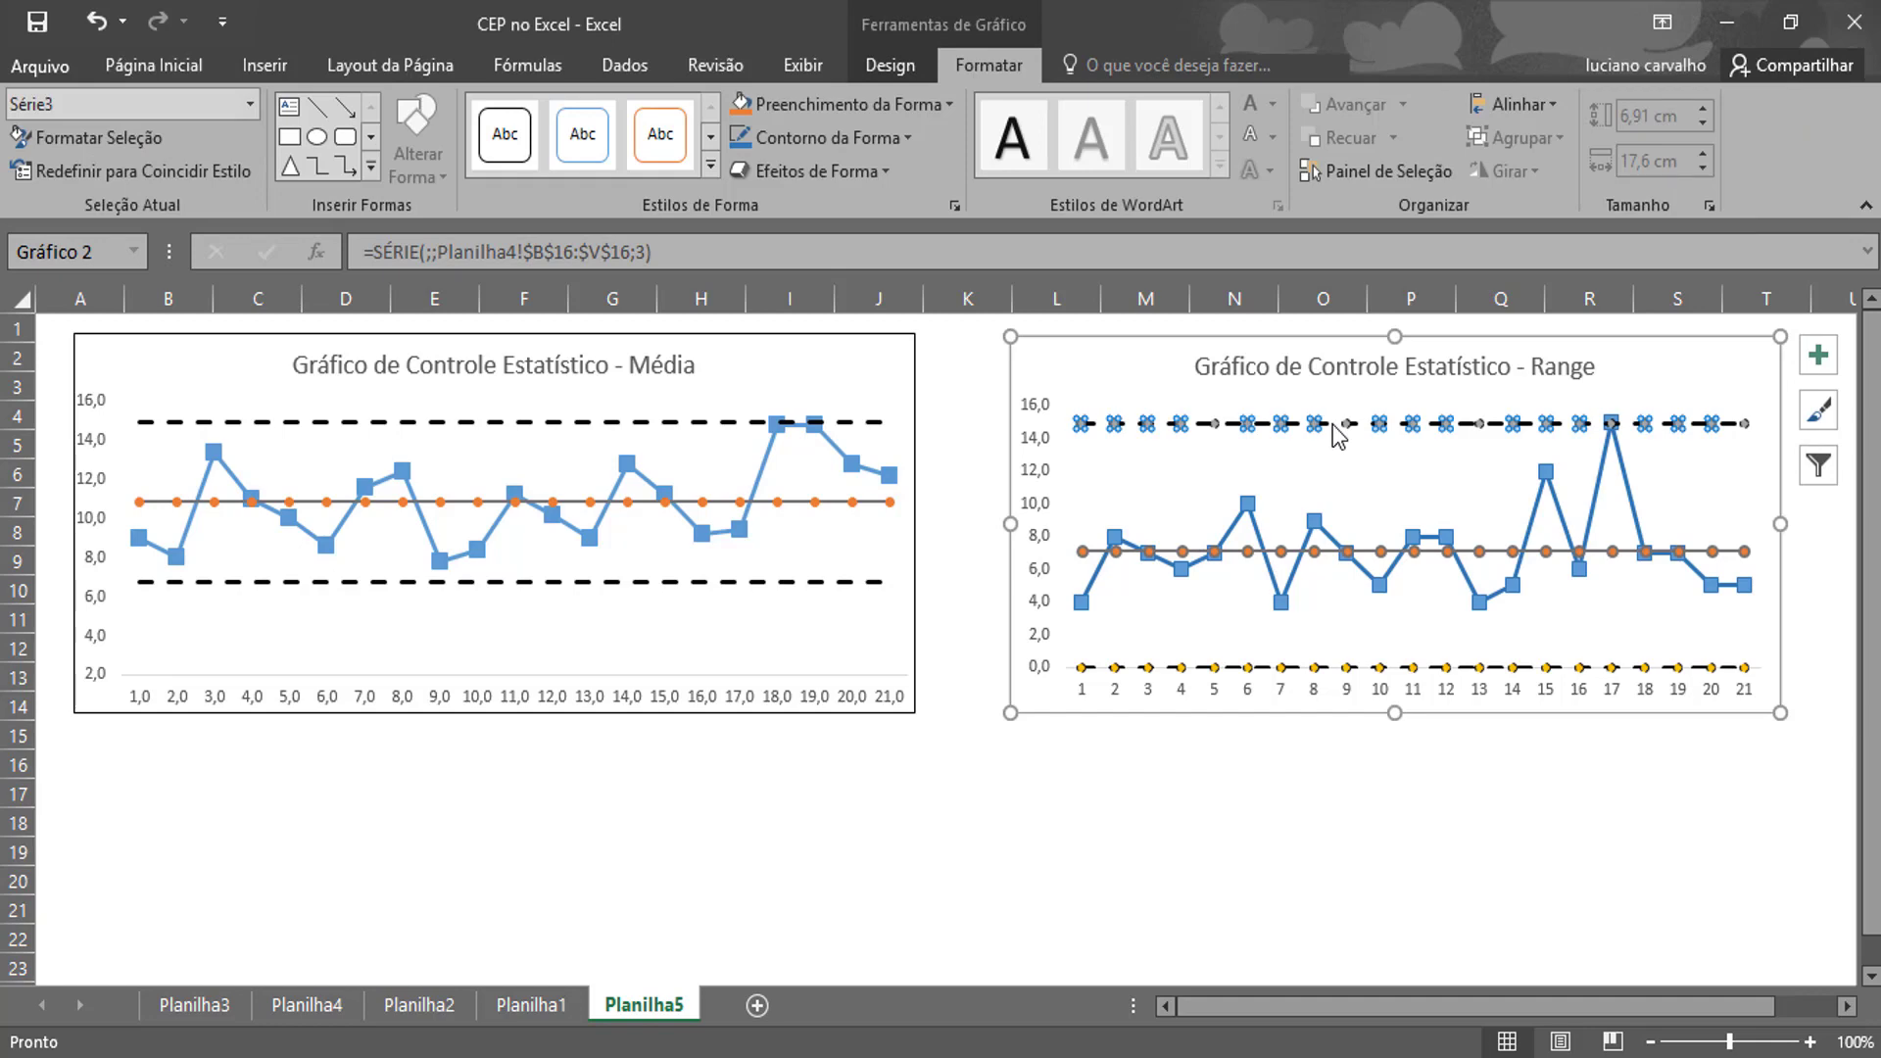
{"action": "right_click", "coordinate": [1334, 427]}
{"action": "left_click", "coordinate": [1431, 708]}
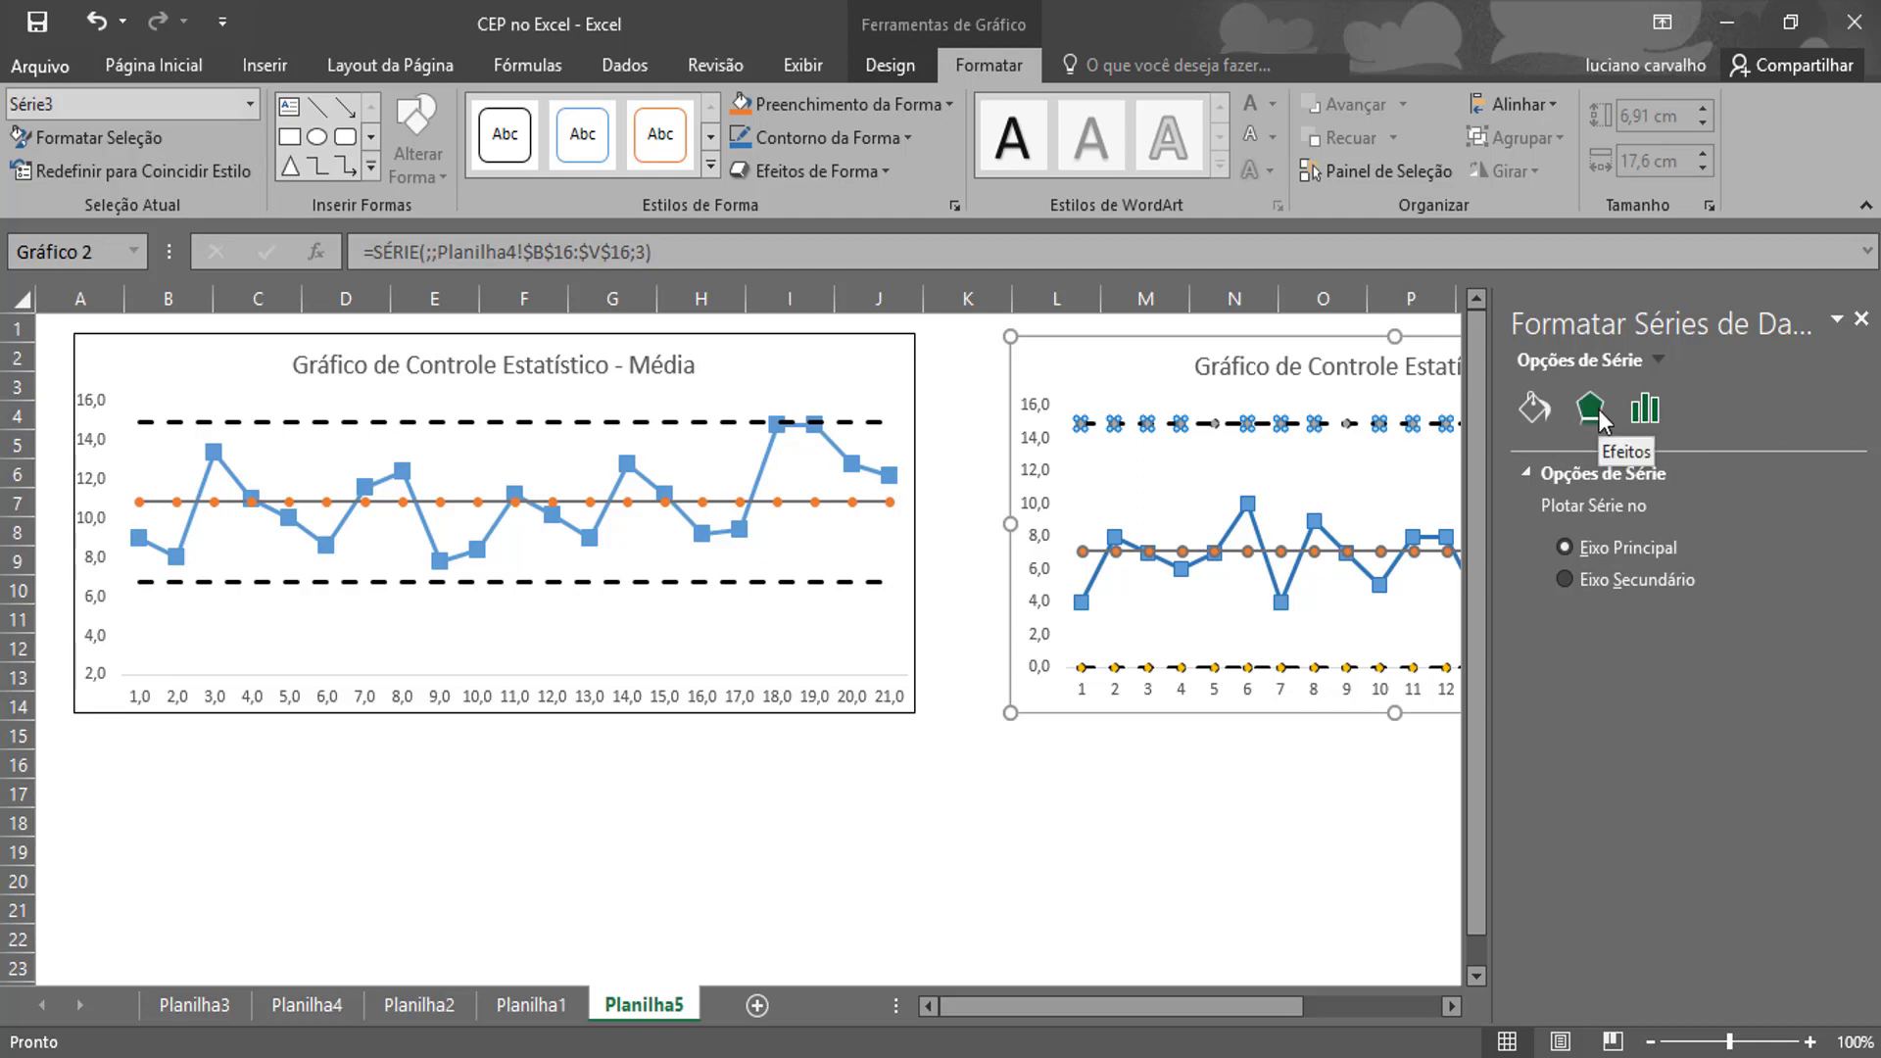
{"action": "left_click", "coordinate": [1537, 411]}
{"action": "left_click", "coordinate": [1652, 478]}
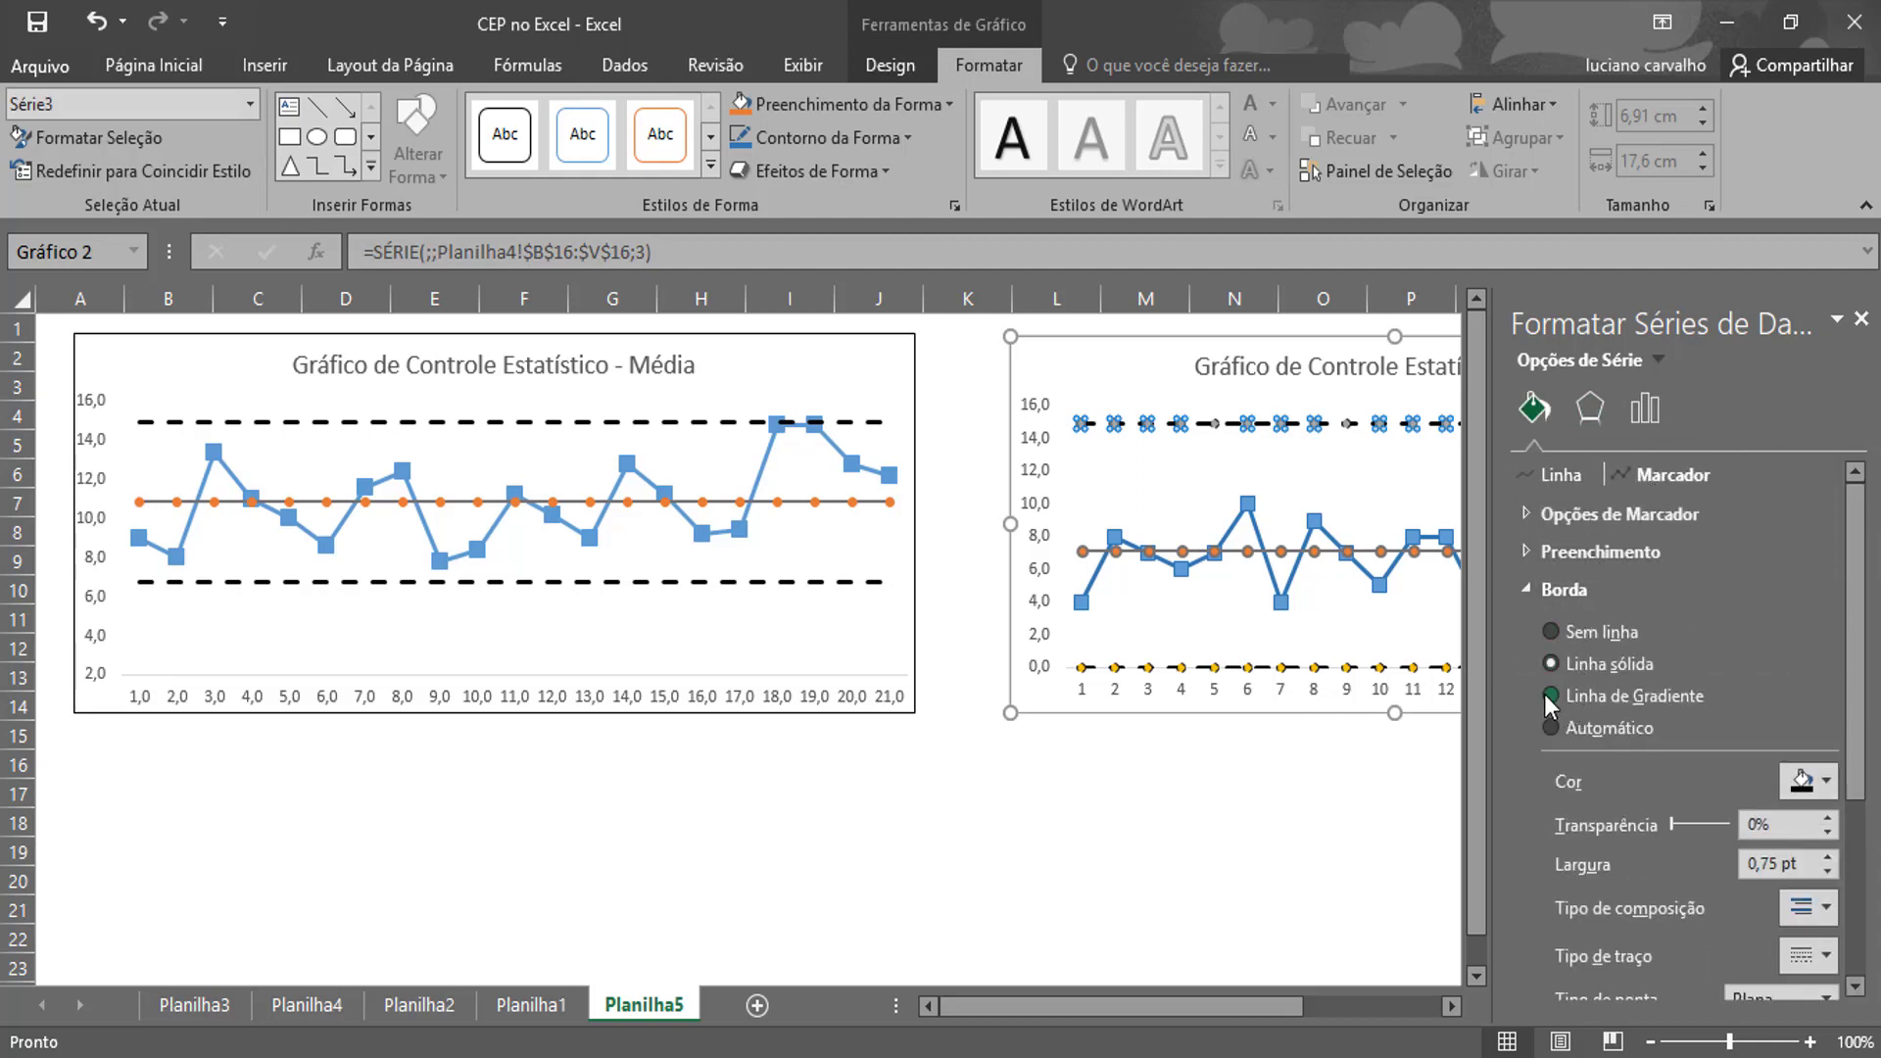
{"action": "left_click", "coordinate": [1529, 517]}
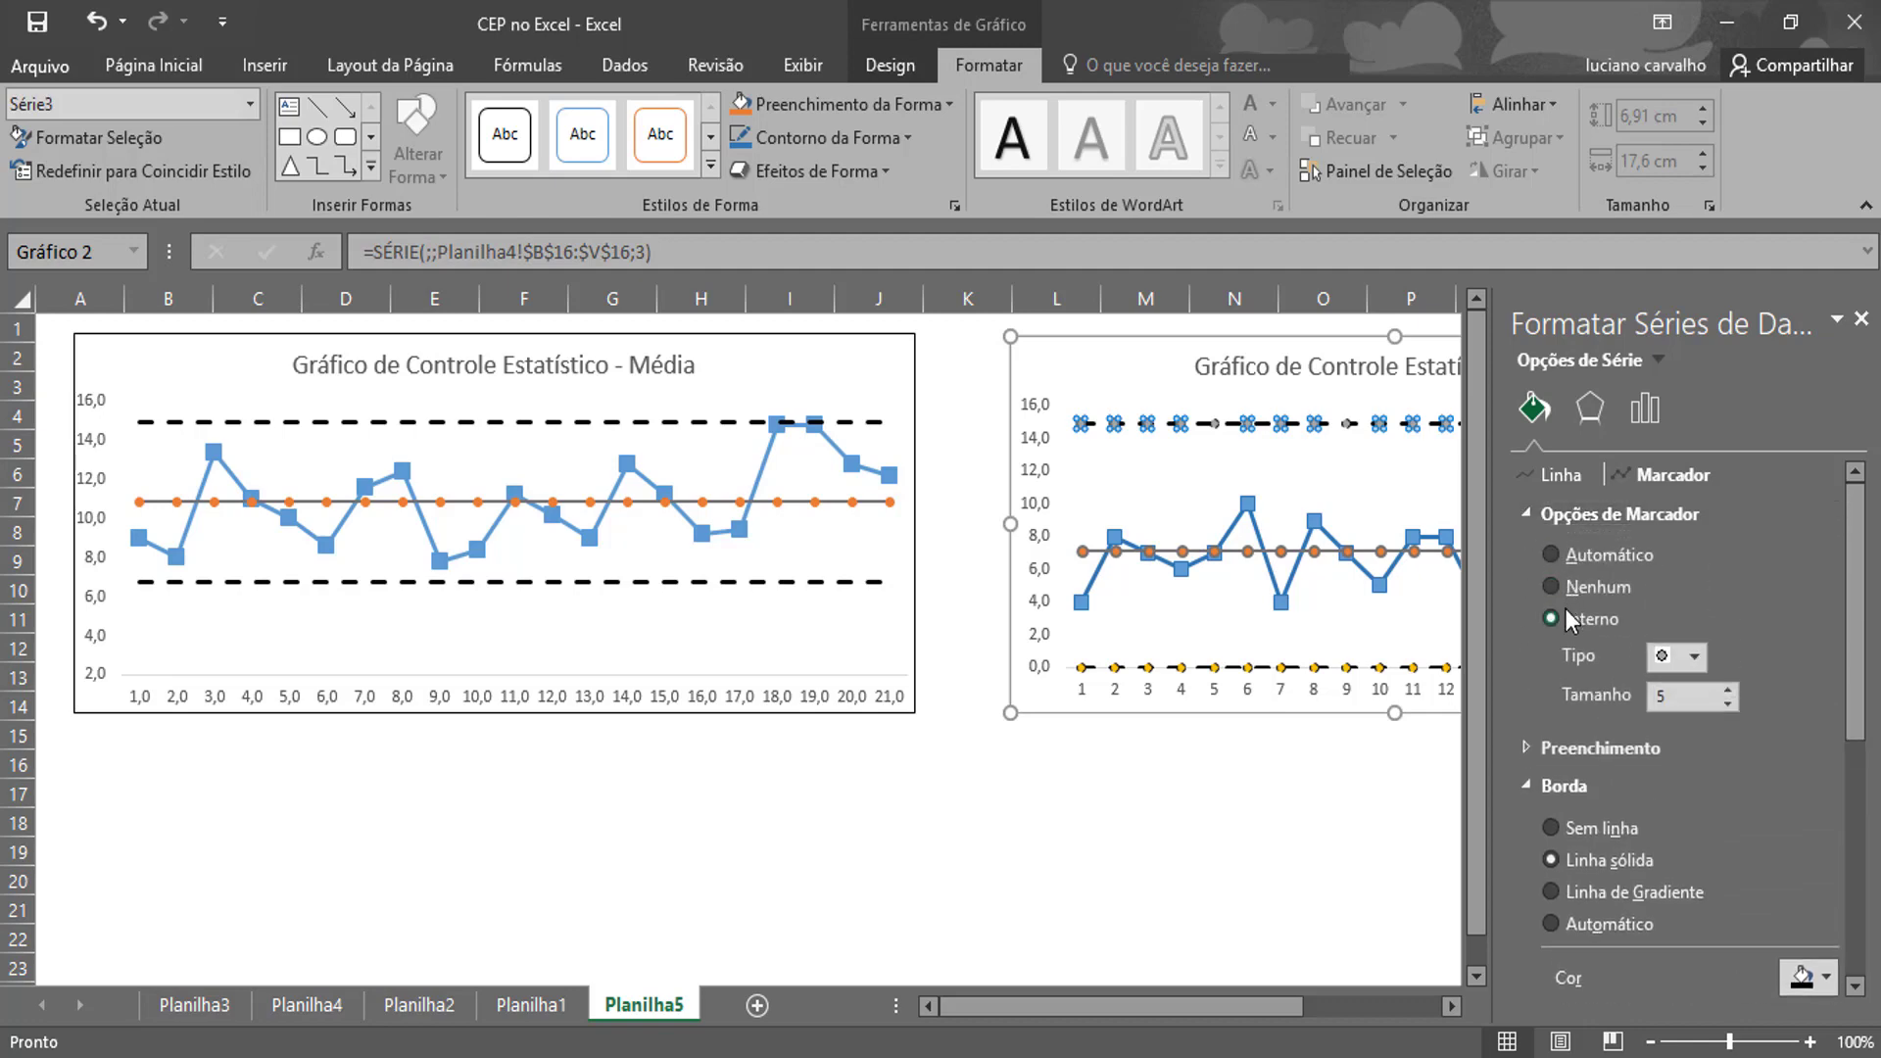
{"action": "left_click", "coordinate": [1552, 588]}
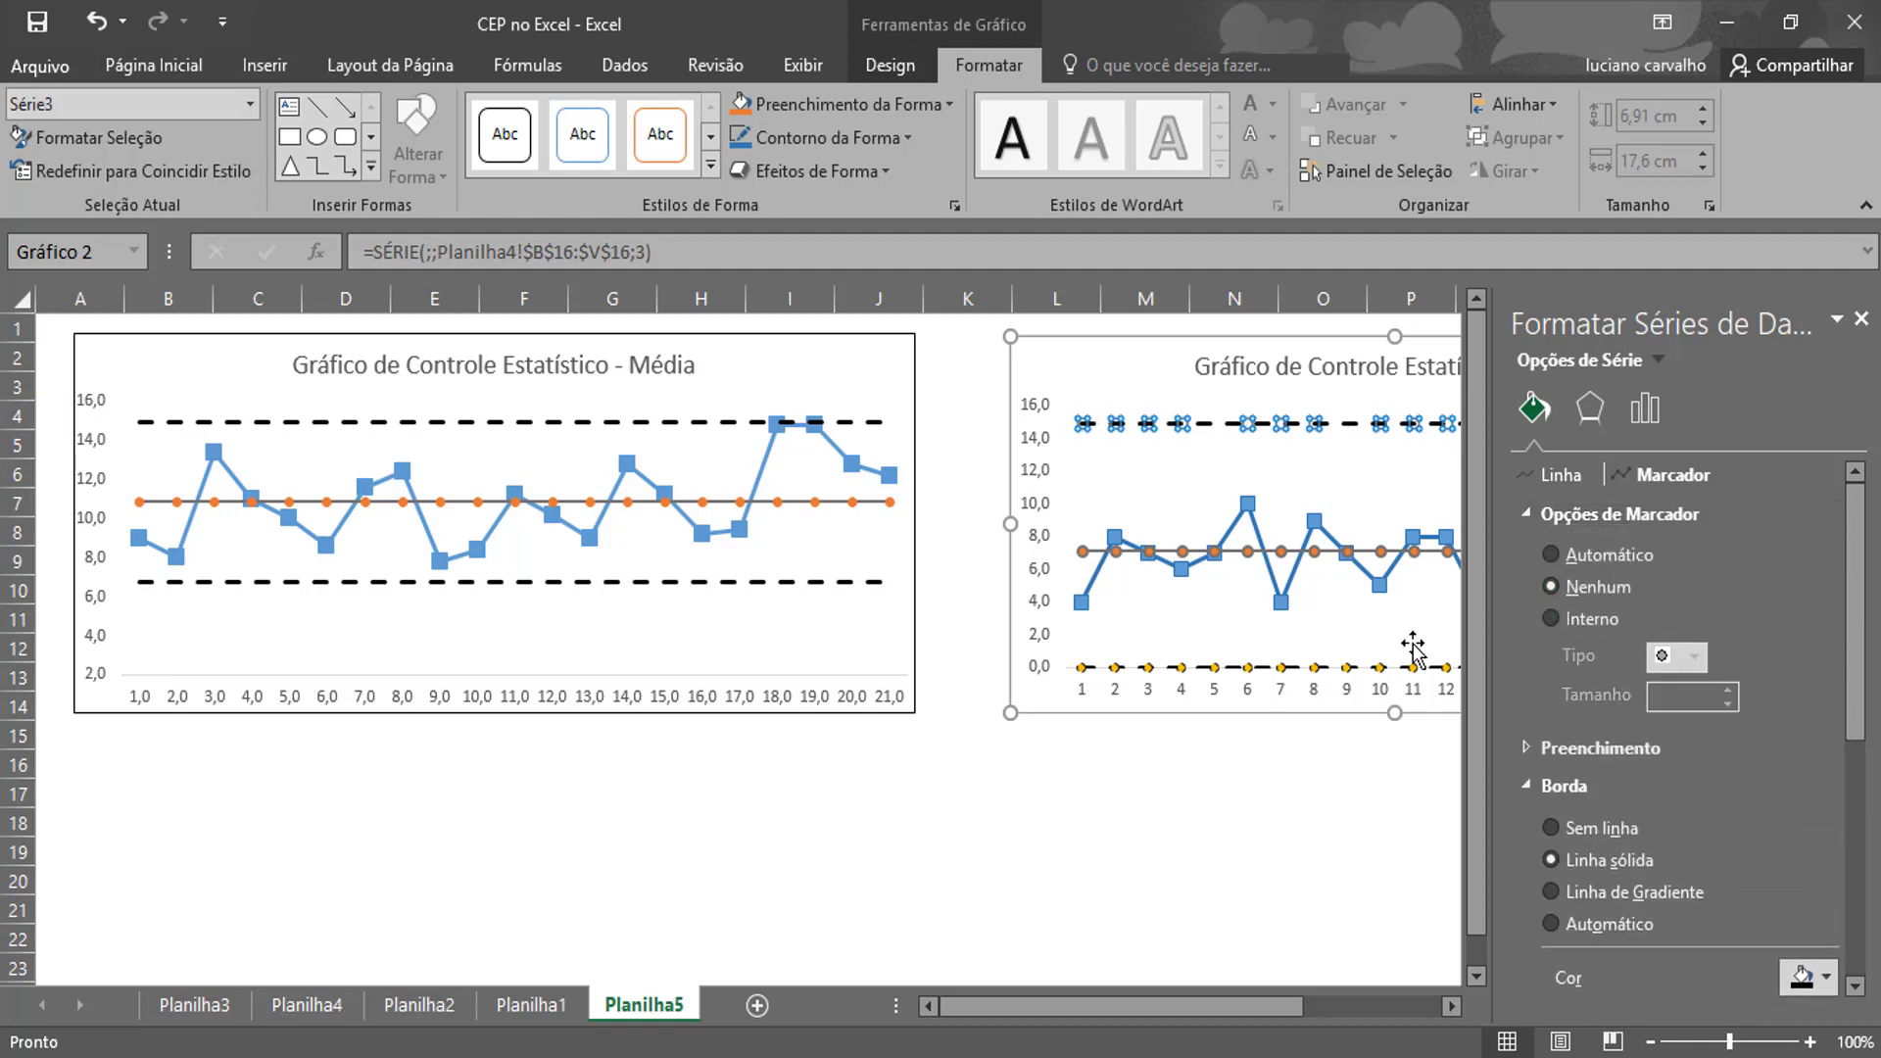
Remove the markers from the lower control limit line of the range chart by setting its marker option to Nenhum.
{"action": "left_click", "coordinate": [1372, 672]}
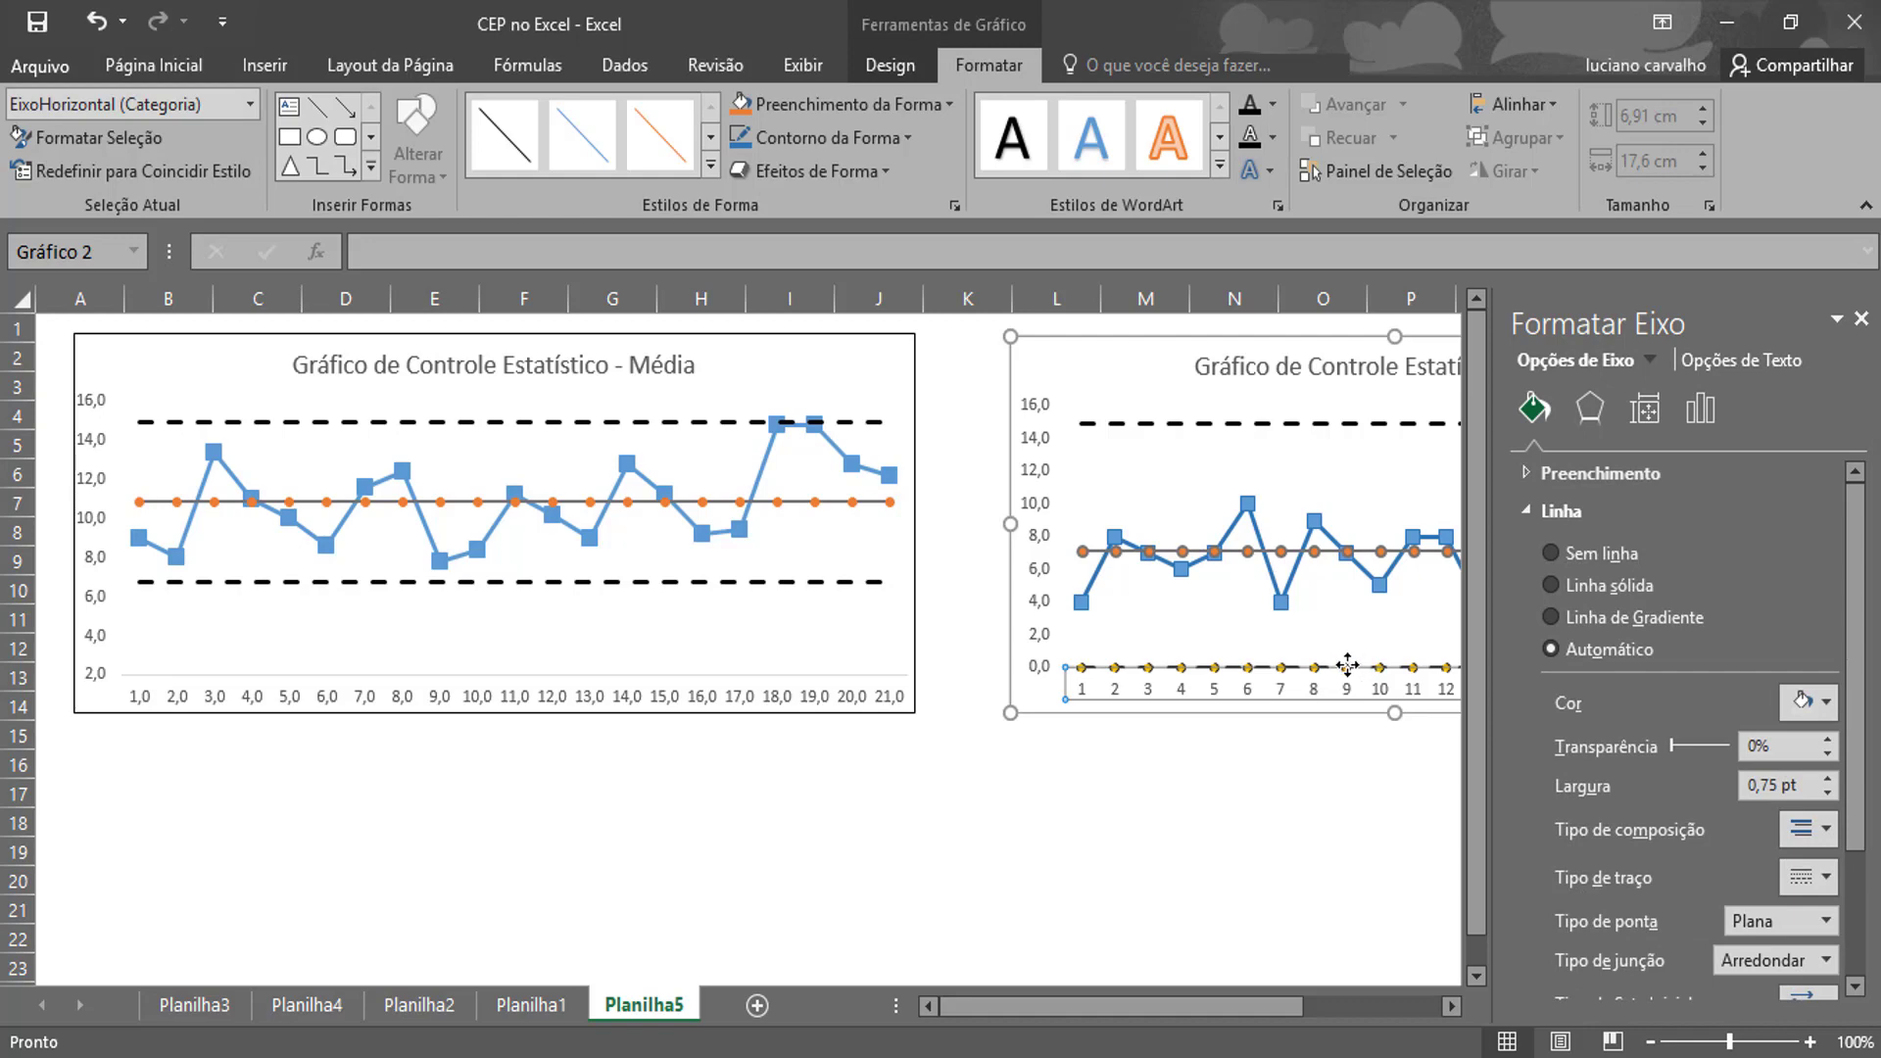
{"action": "left_click", "coordinate": [1362, 669]}
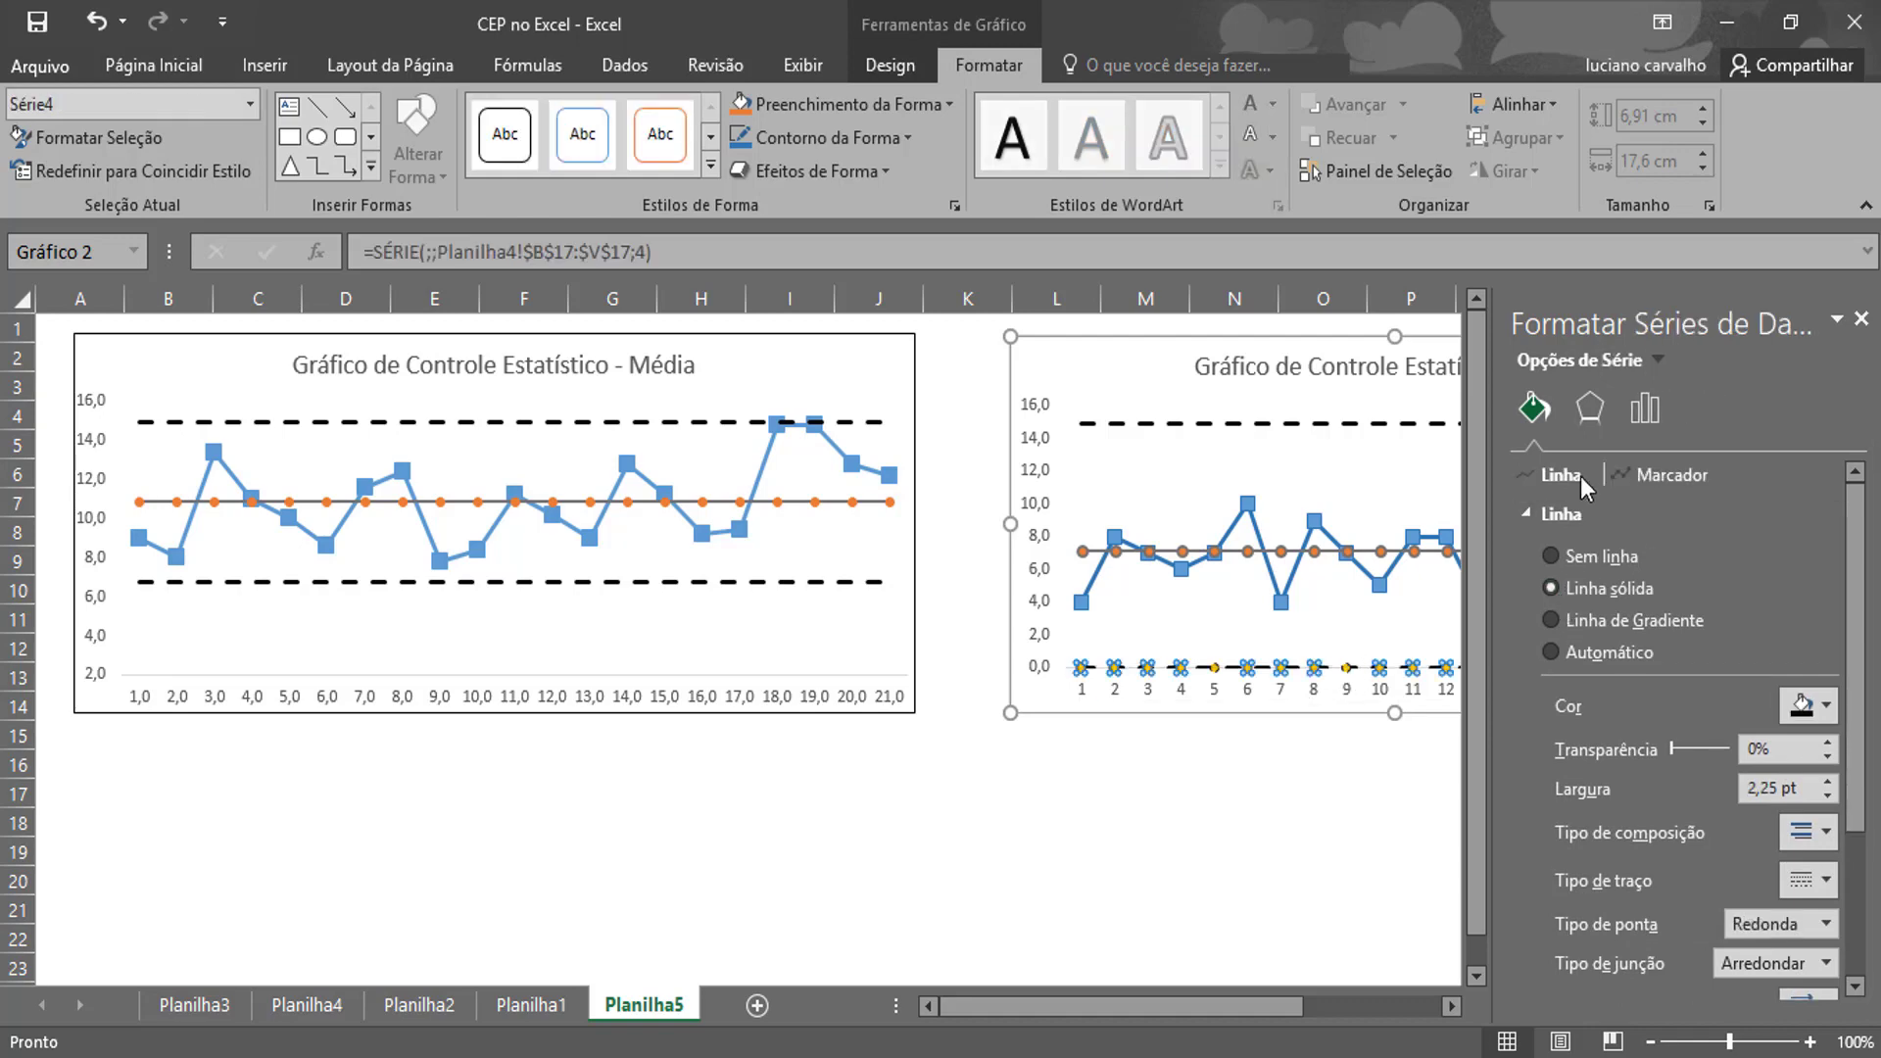
{"action": "left_click", "coordinate": [1643, 480]}
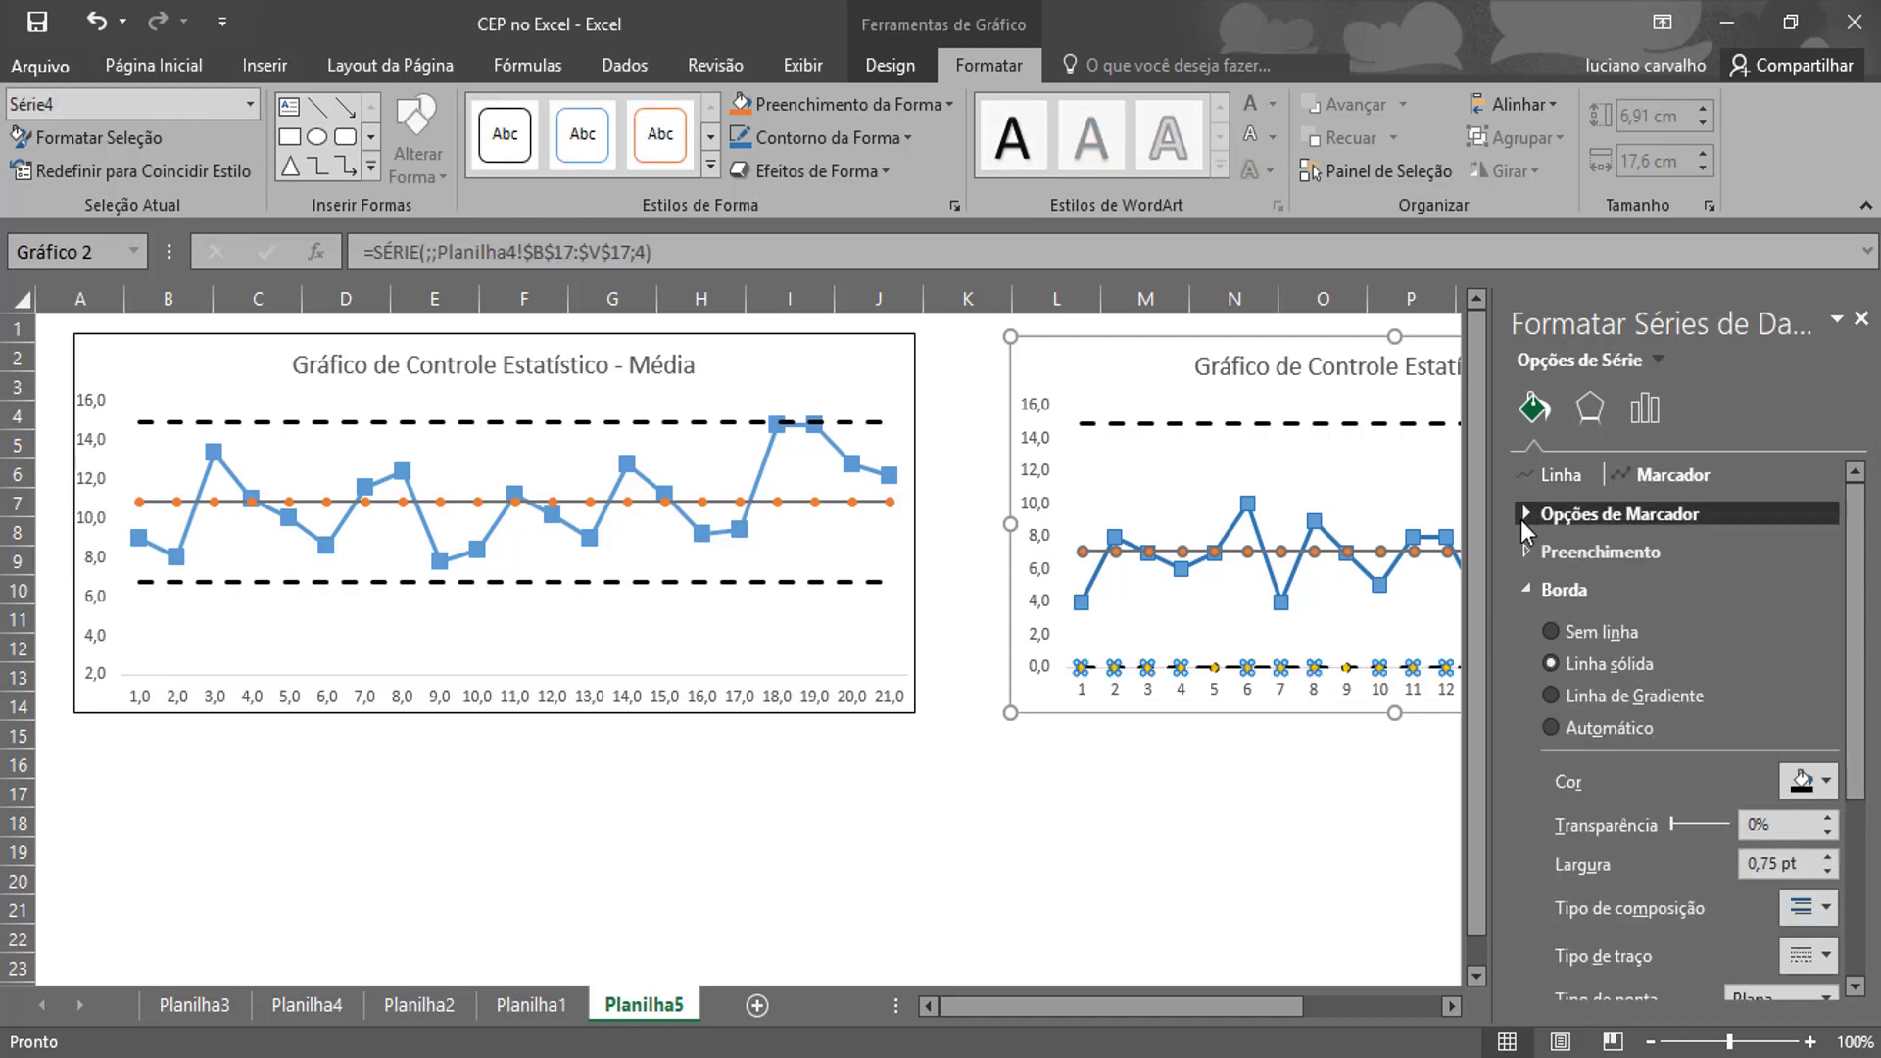
{"action": "left_click", "coordinate": [1524, 516]}
{"action": "left_click", "coordinate": [1558, 588]}
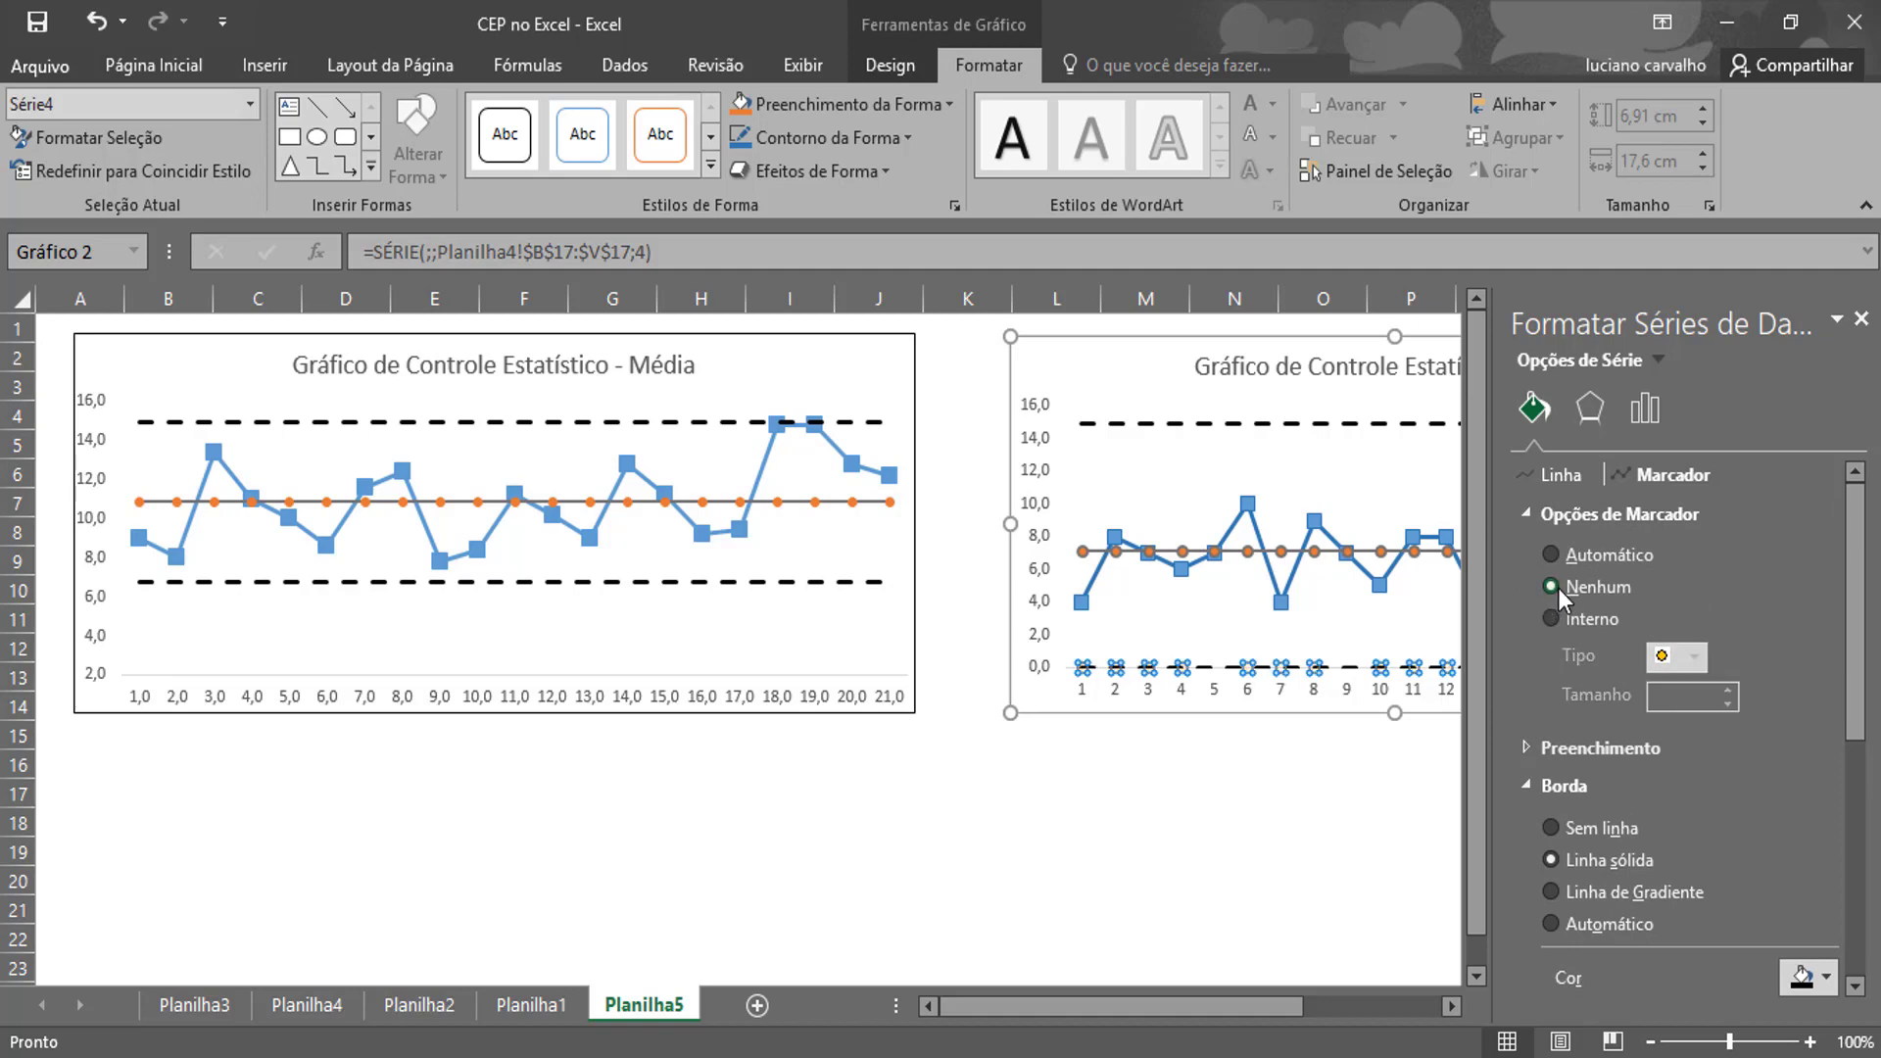
Set the marker option of the range chart's centre line to Nenhum and close the series formatting options.
{"action": "left_click", "coordinate": [1382, 554]}
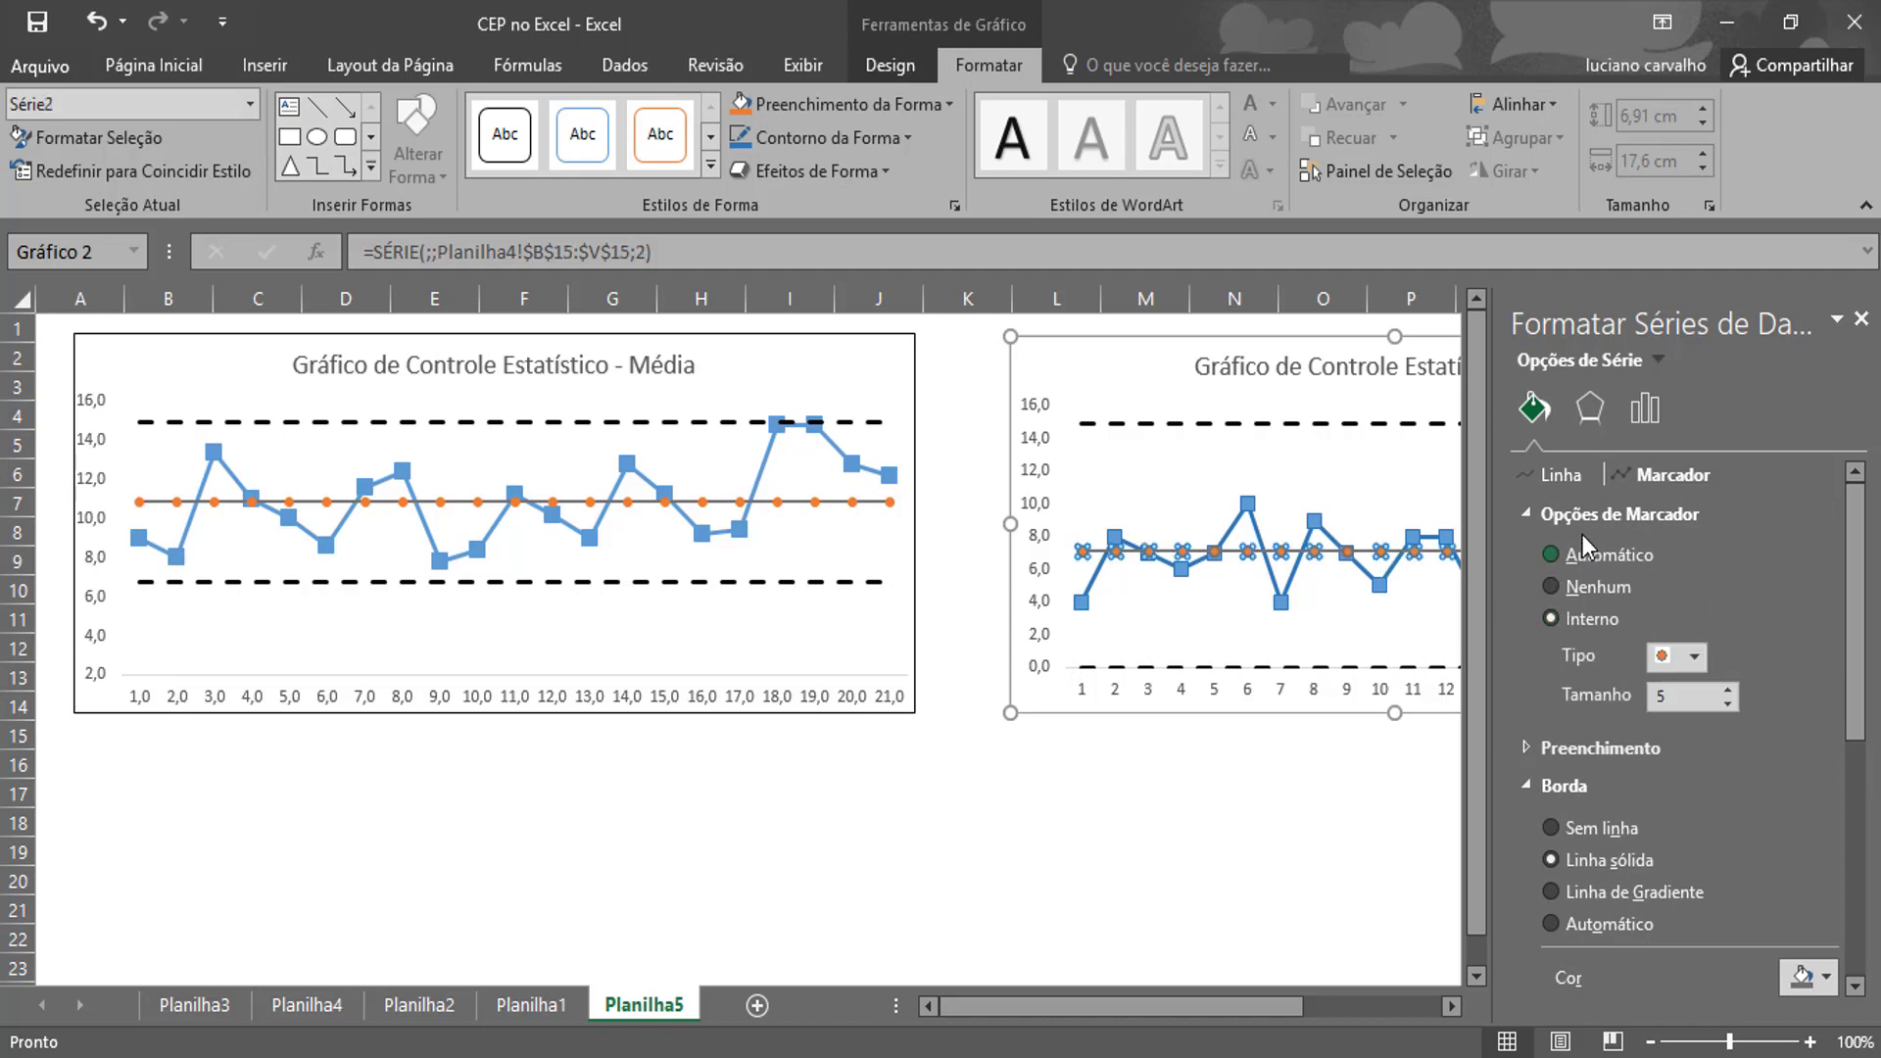
{"action": "left_click", "coordinate": [1549, 586]}
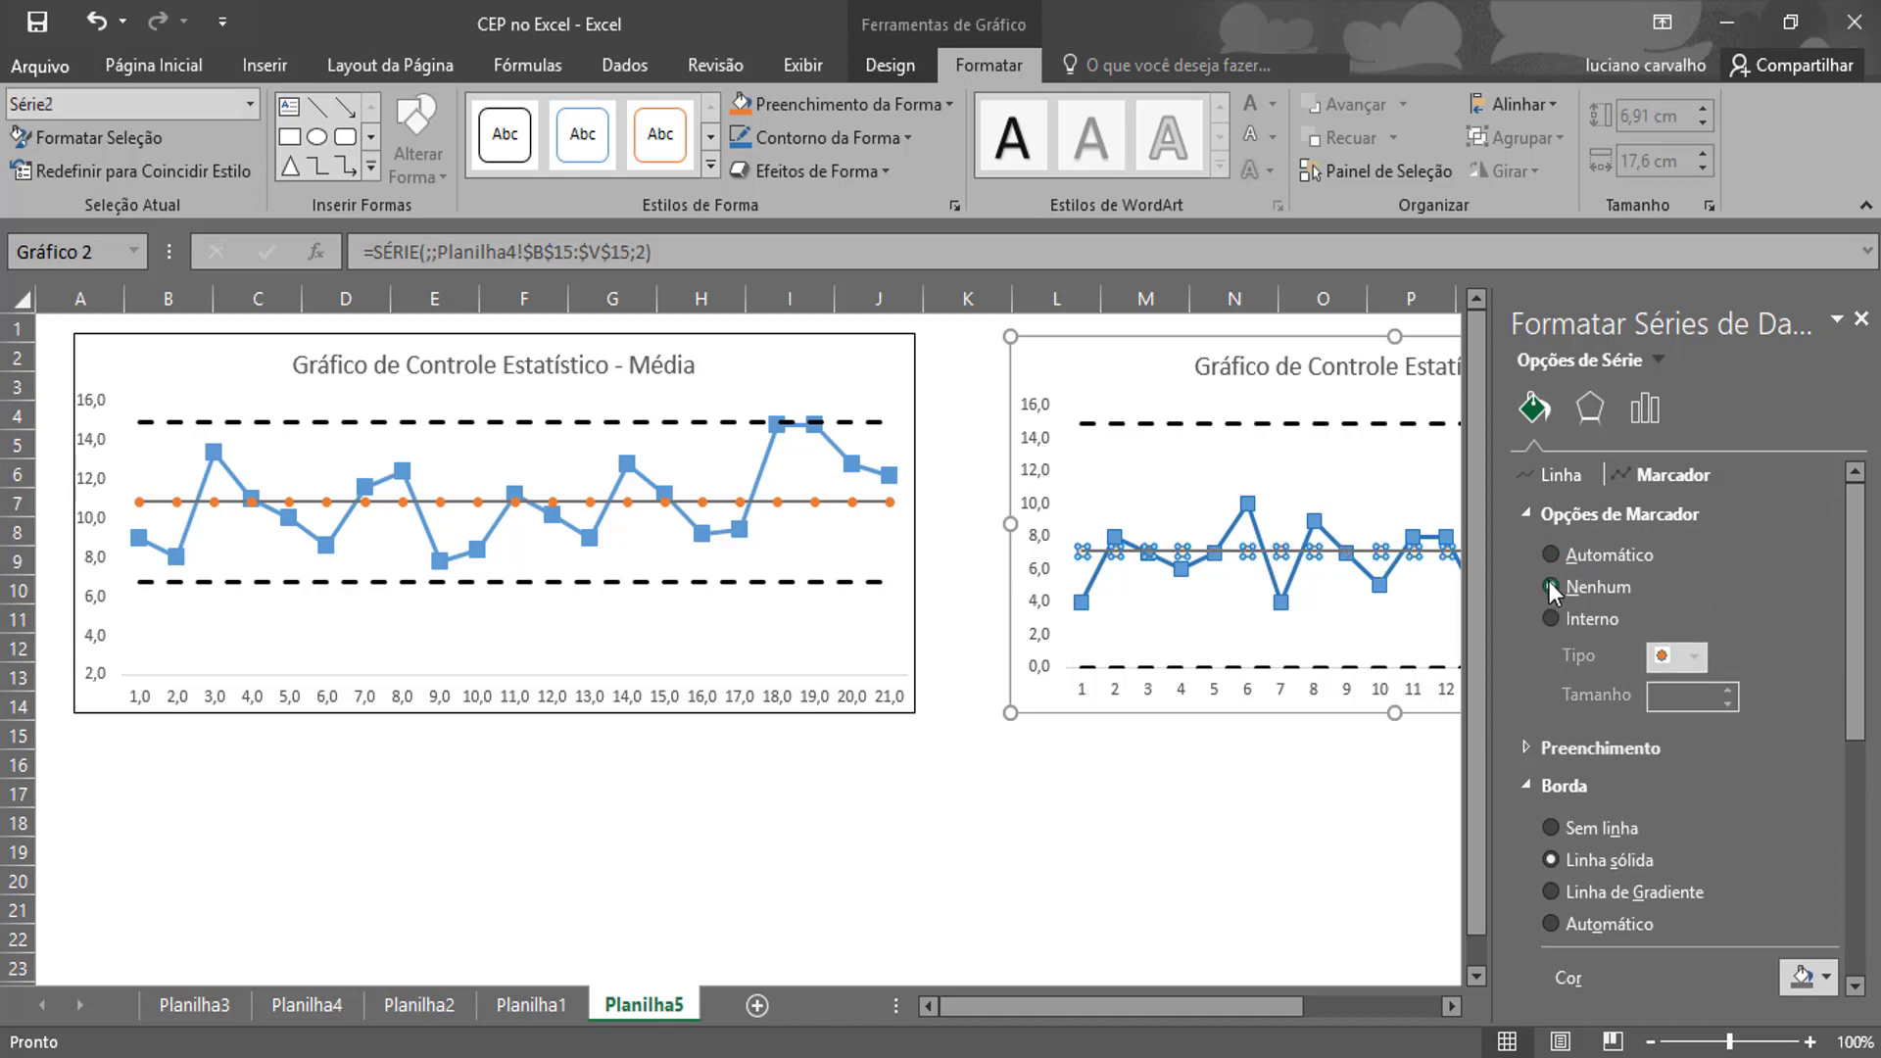
{"action": "left_click", "coordinate": [1313, 854]}
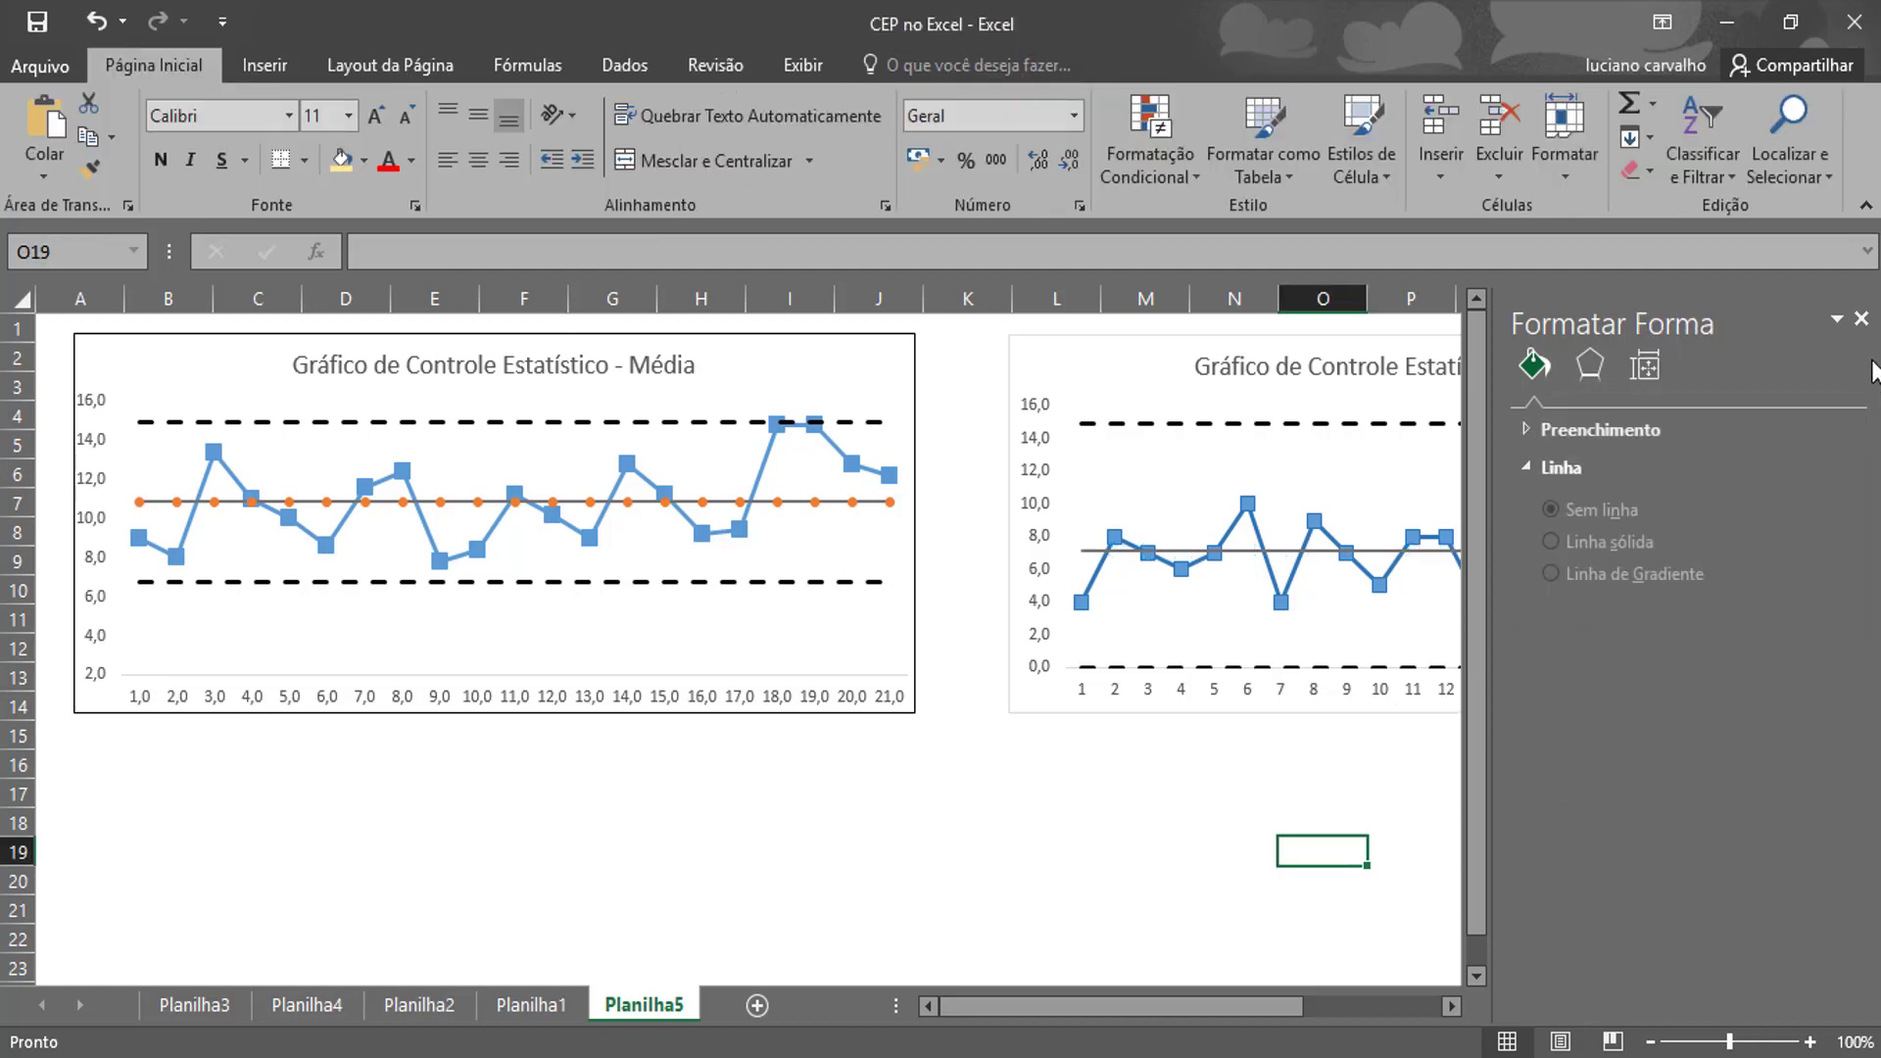
{"action": "left_click", "coordinate": [1861, 320]}
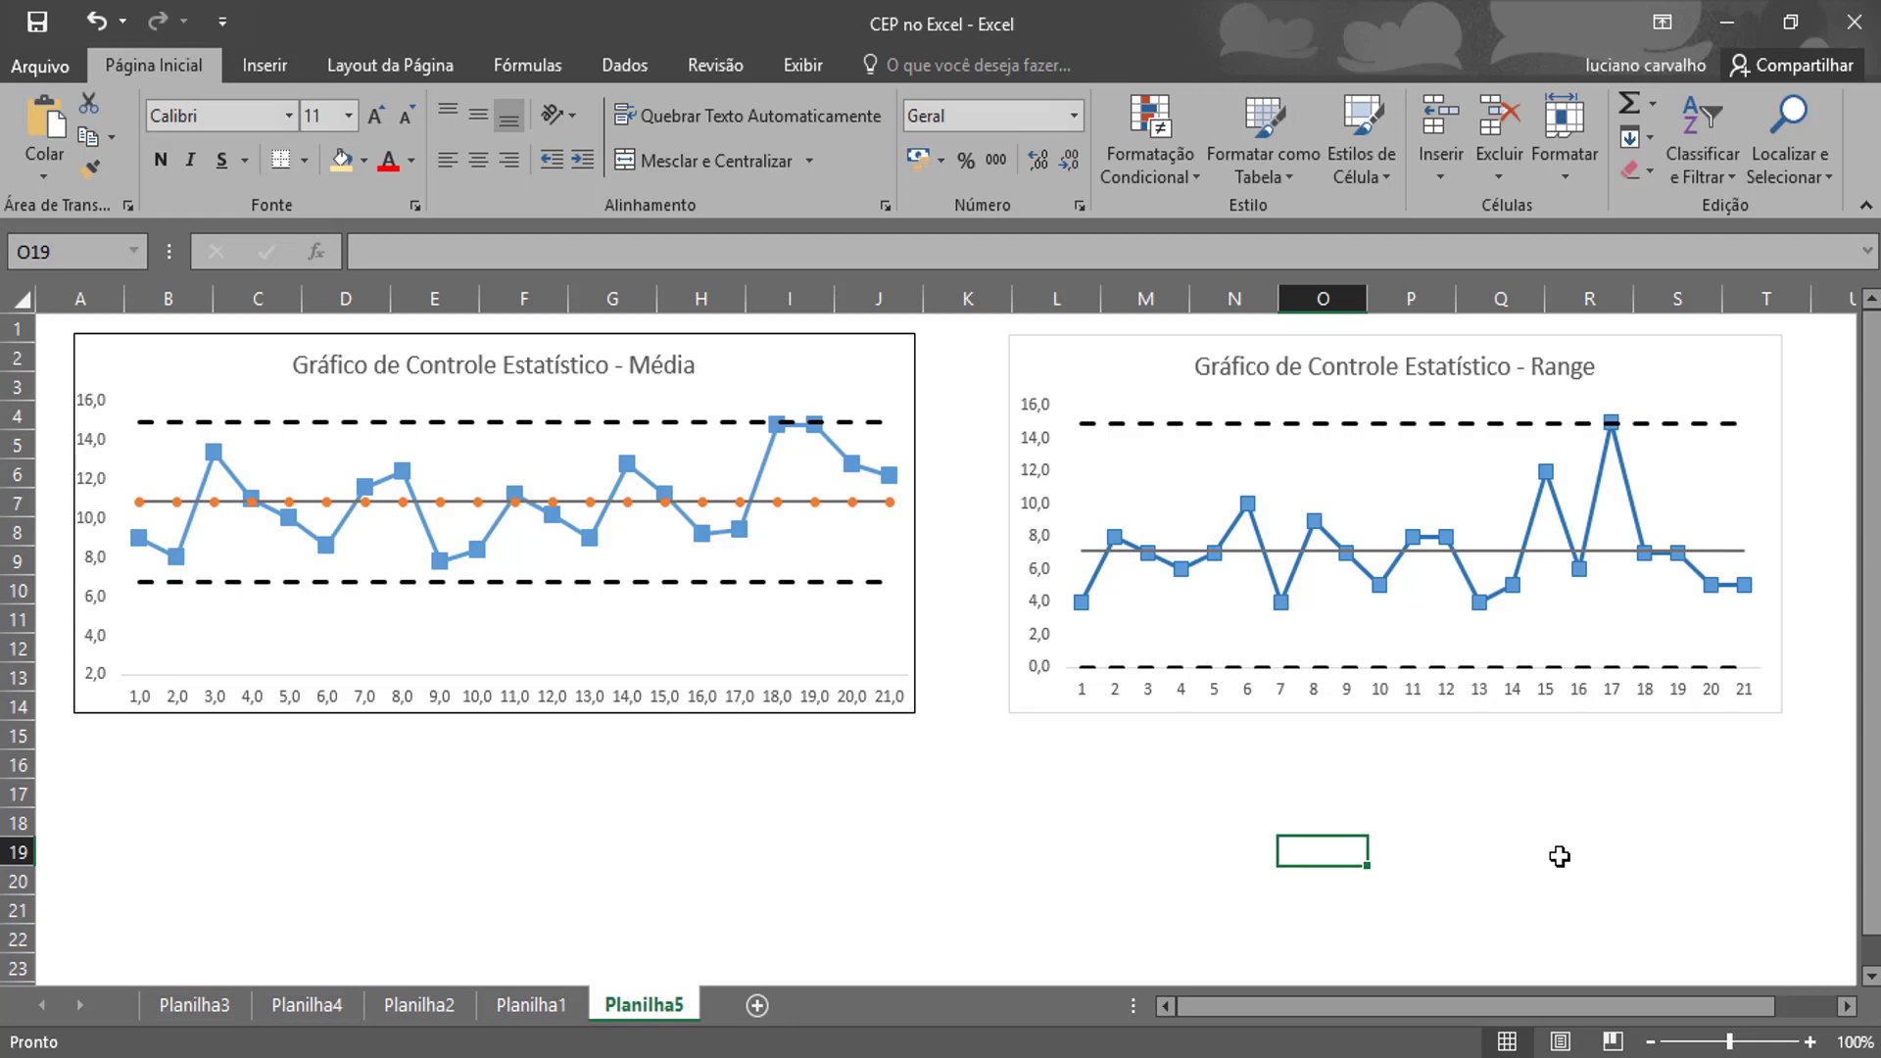
Remove the orange markers from the centre line of the mean chart by setting its marker option to Nenhum.
{"action": "left_click", "coordinate": [780, 504]}
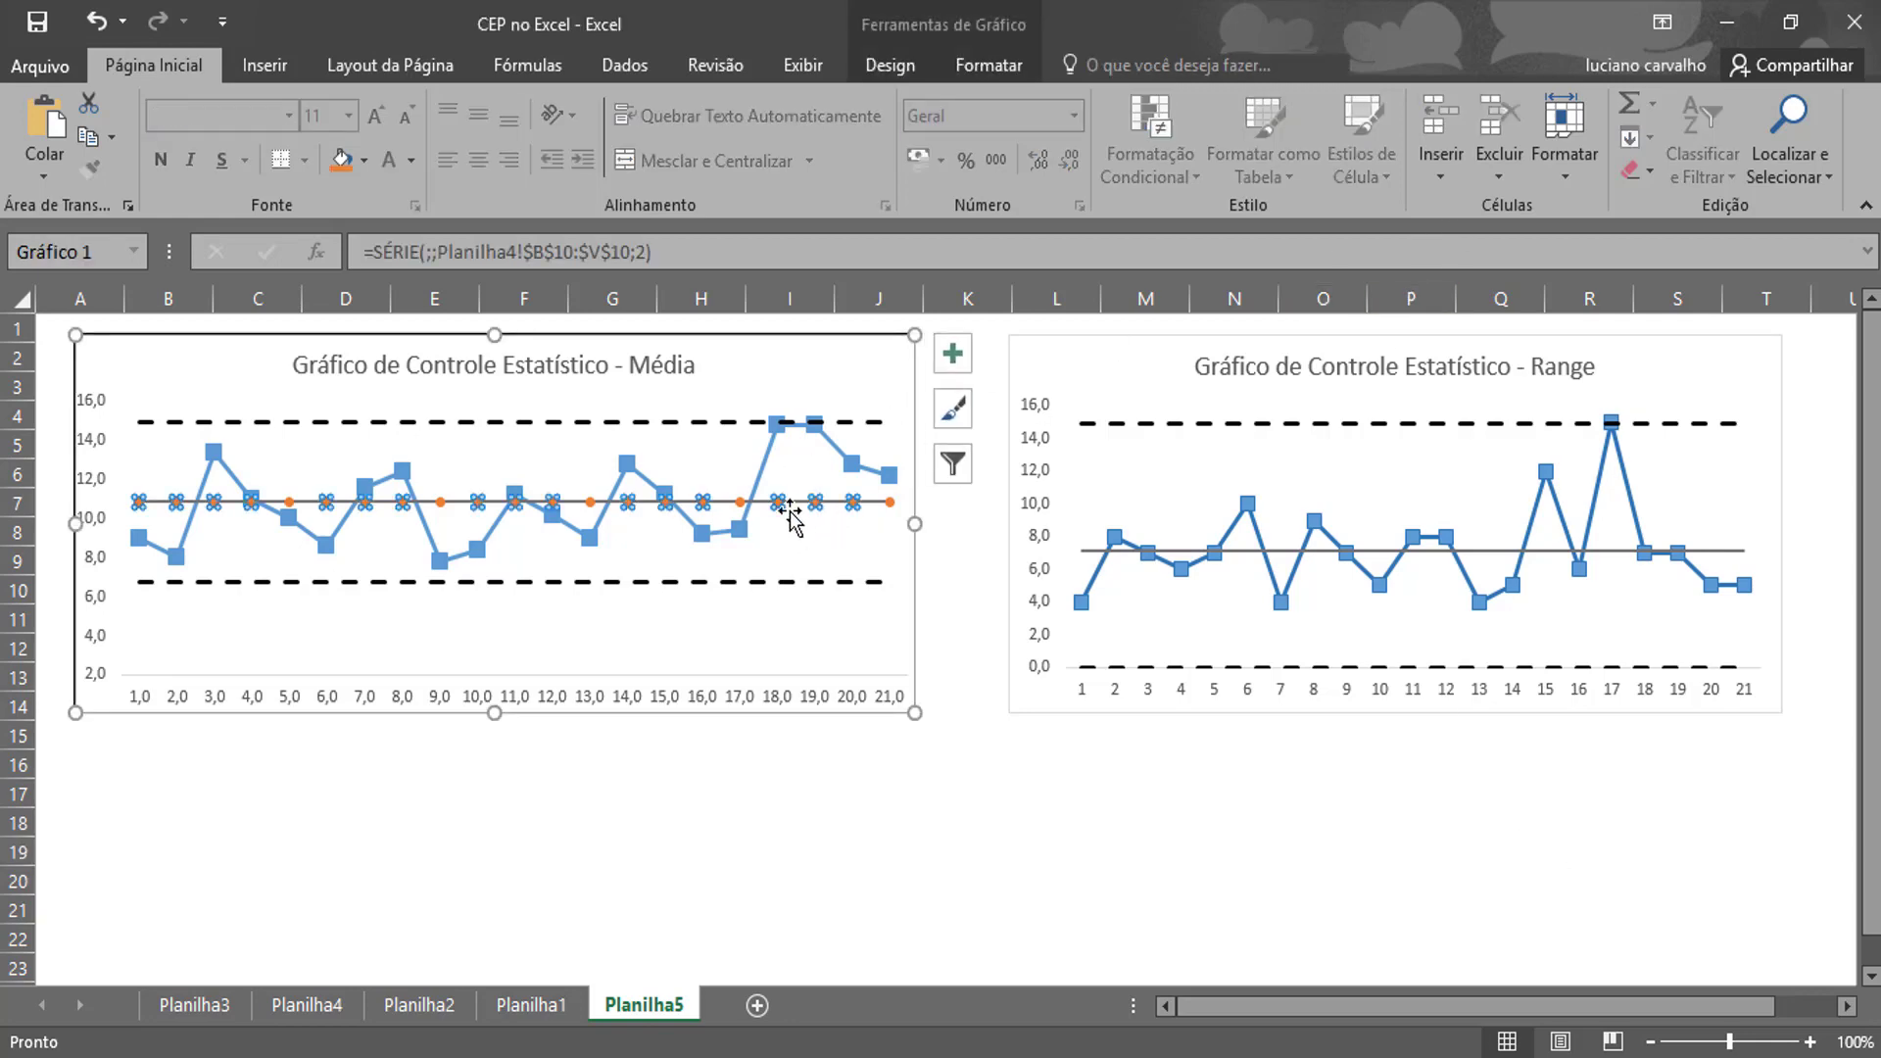
{"action": "right_click", "coordinate": [790, 507]}
{"action": "left_click", "coordinate": [923, 771]}
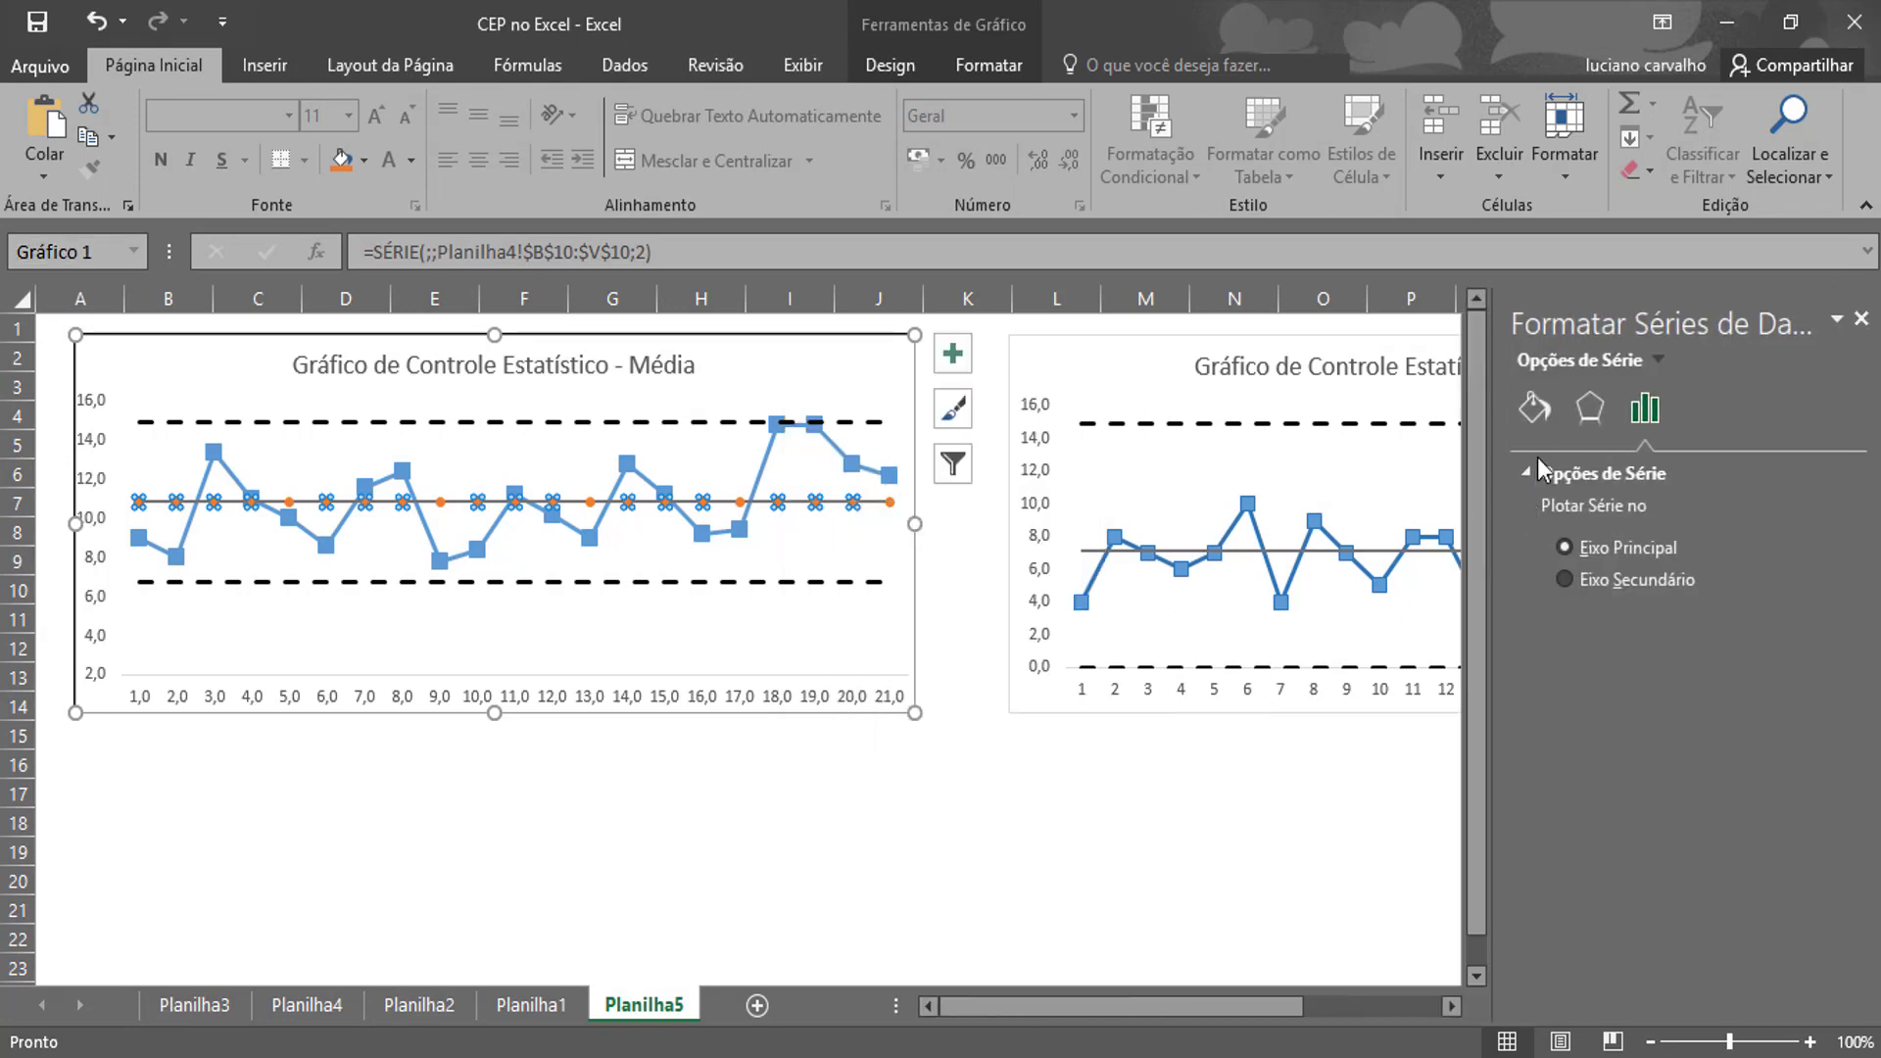
{"action": "left_click", "coordinate": [1535, 407]}
{"action": "left_click", "coordinate": [1666, 477]}
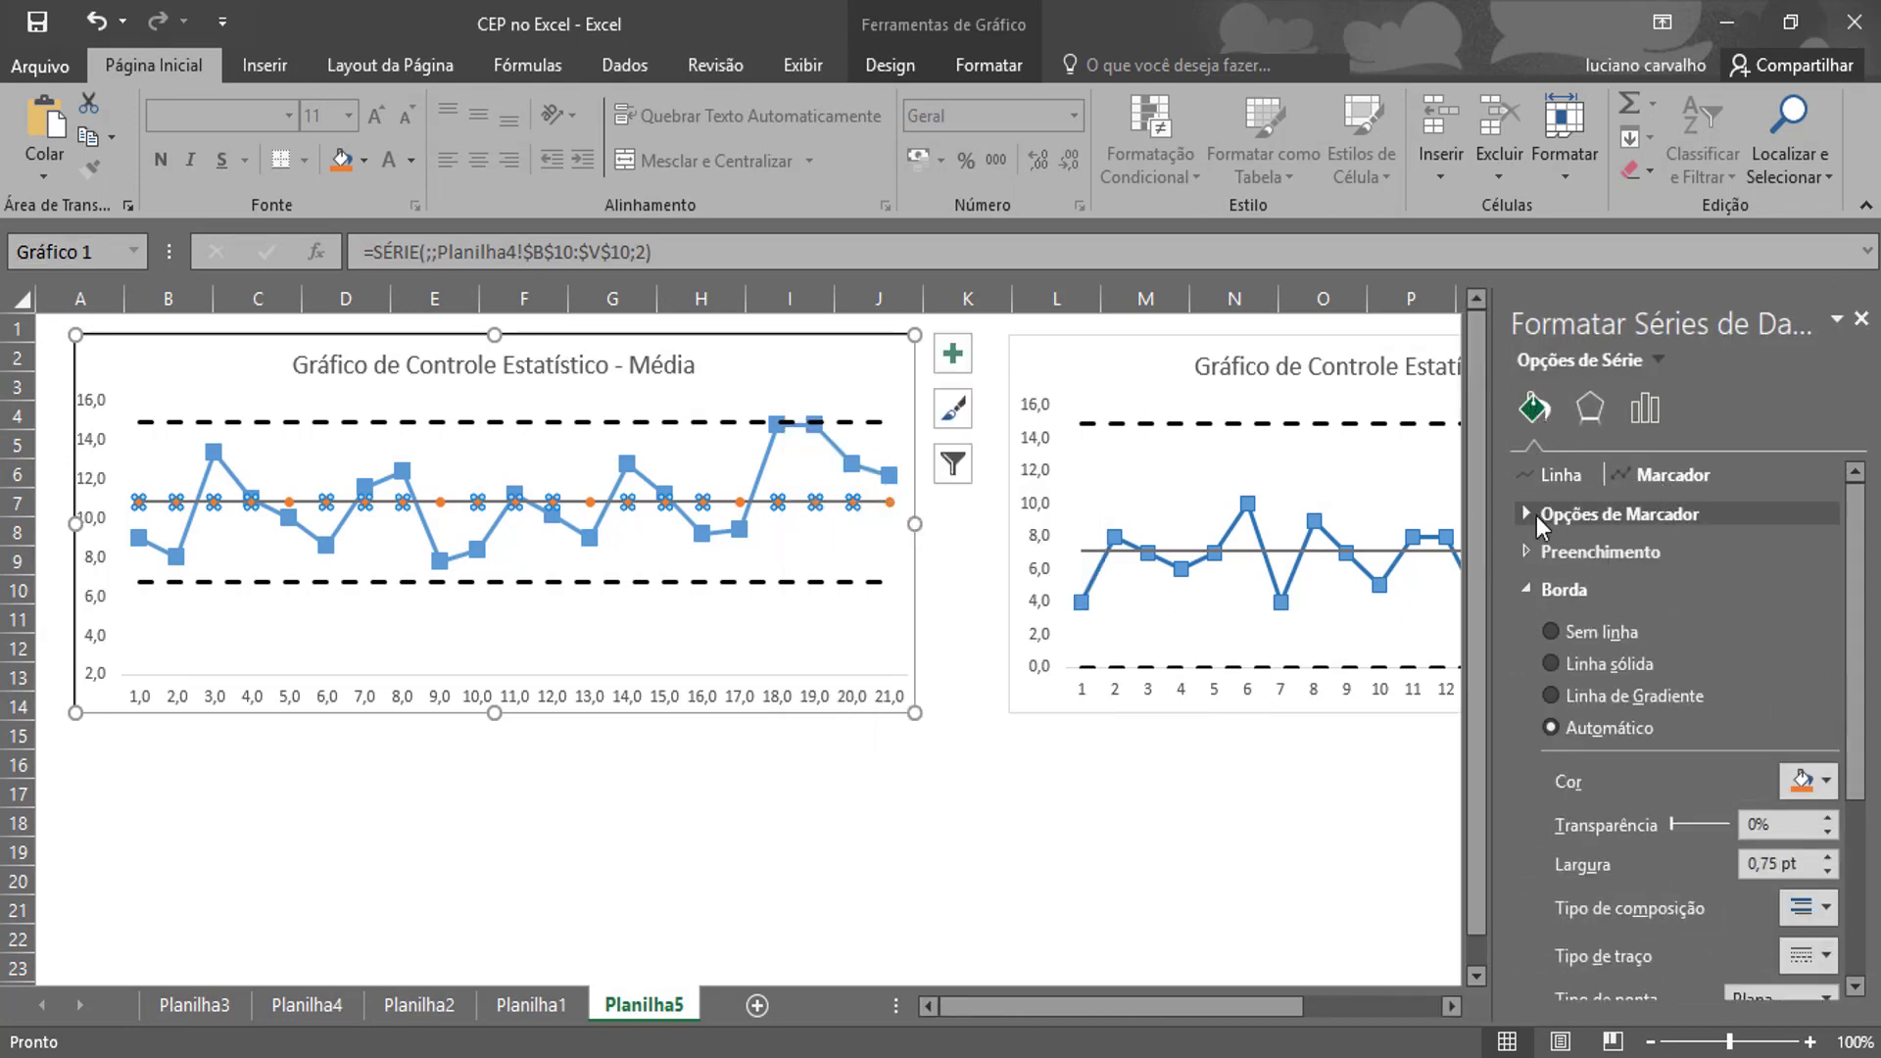
{"action": "left_click", "coordinate": [1526, 514]}
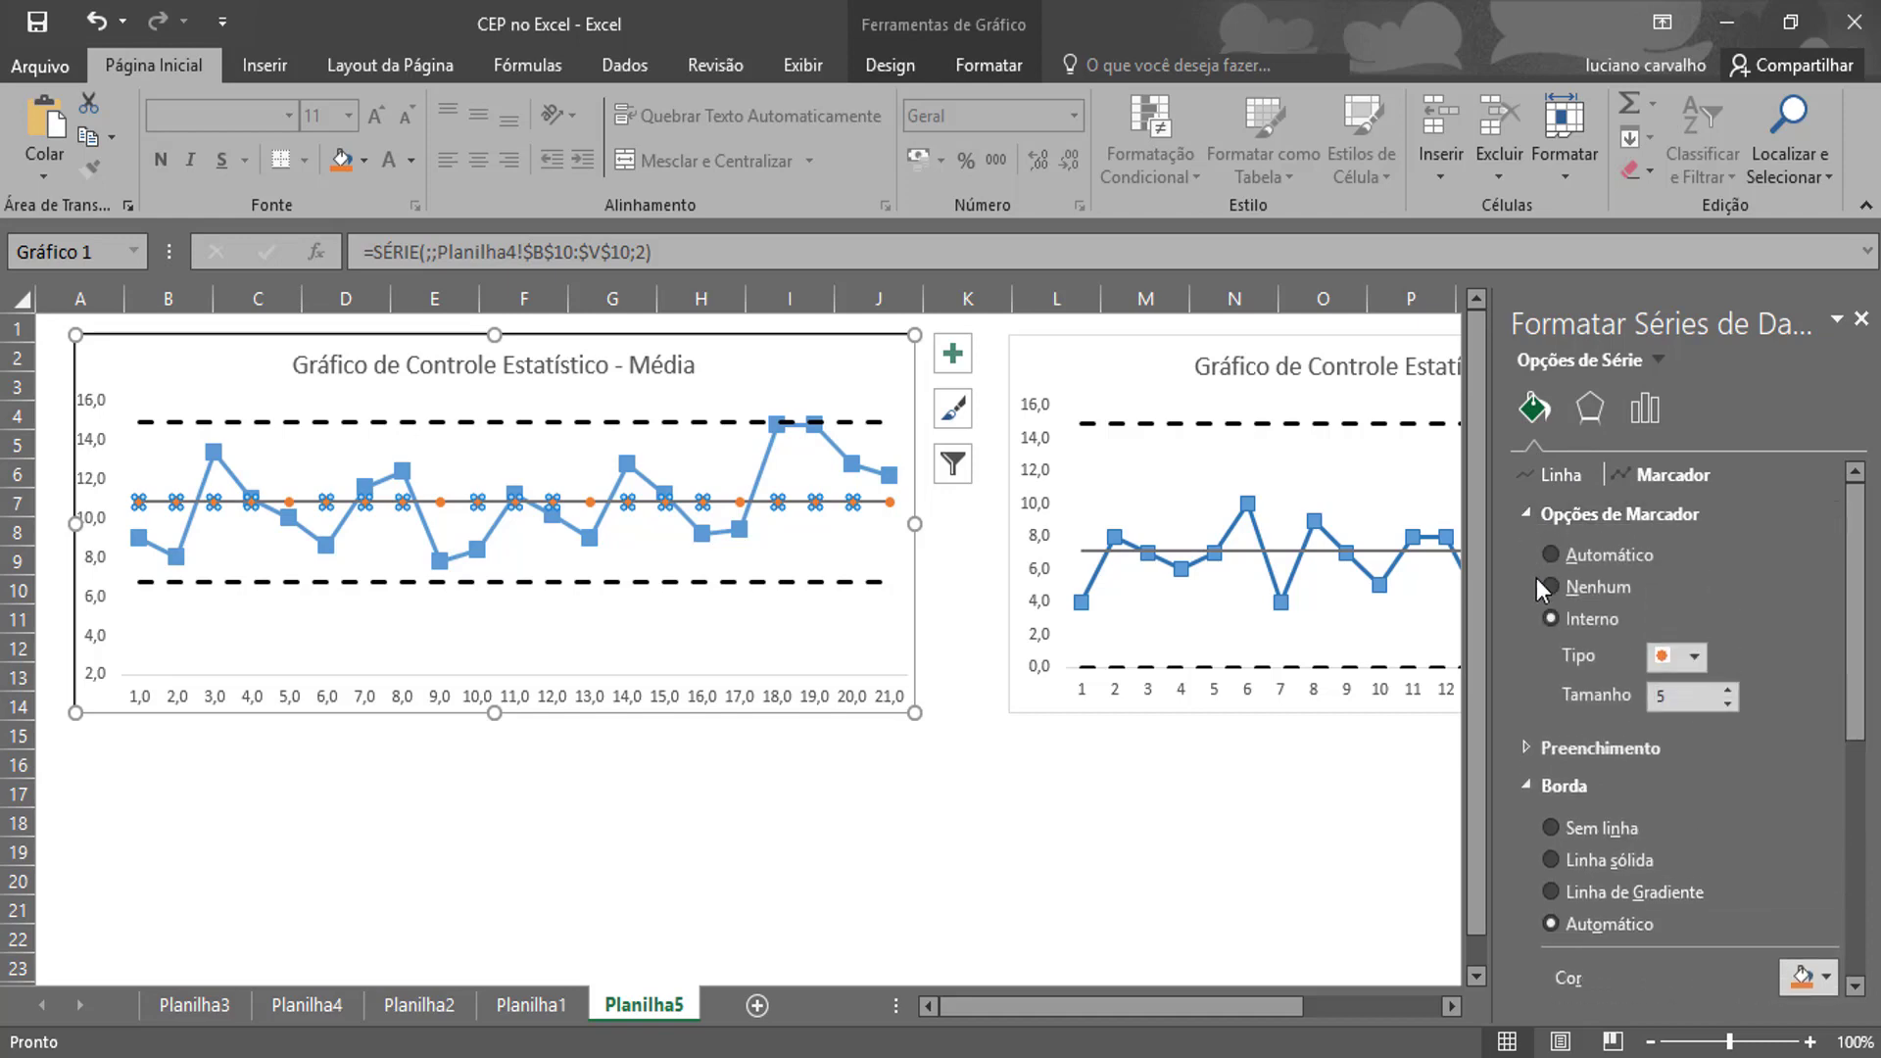
{"action": "left_click", "coordinate": [1548, 586]}
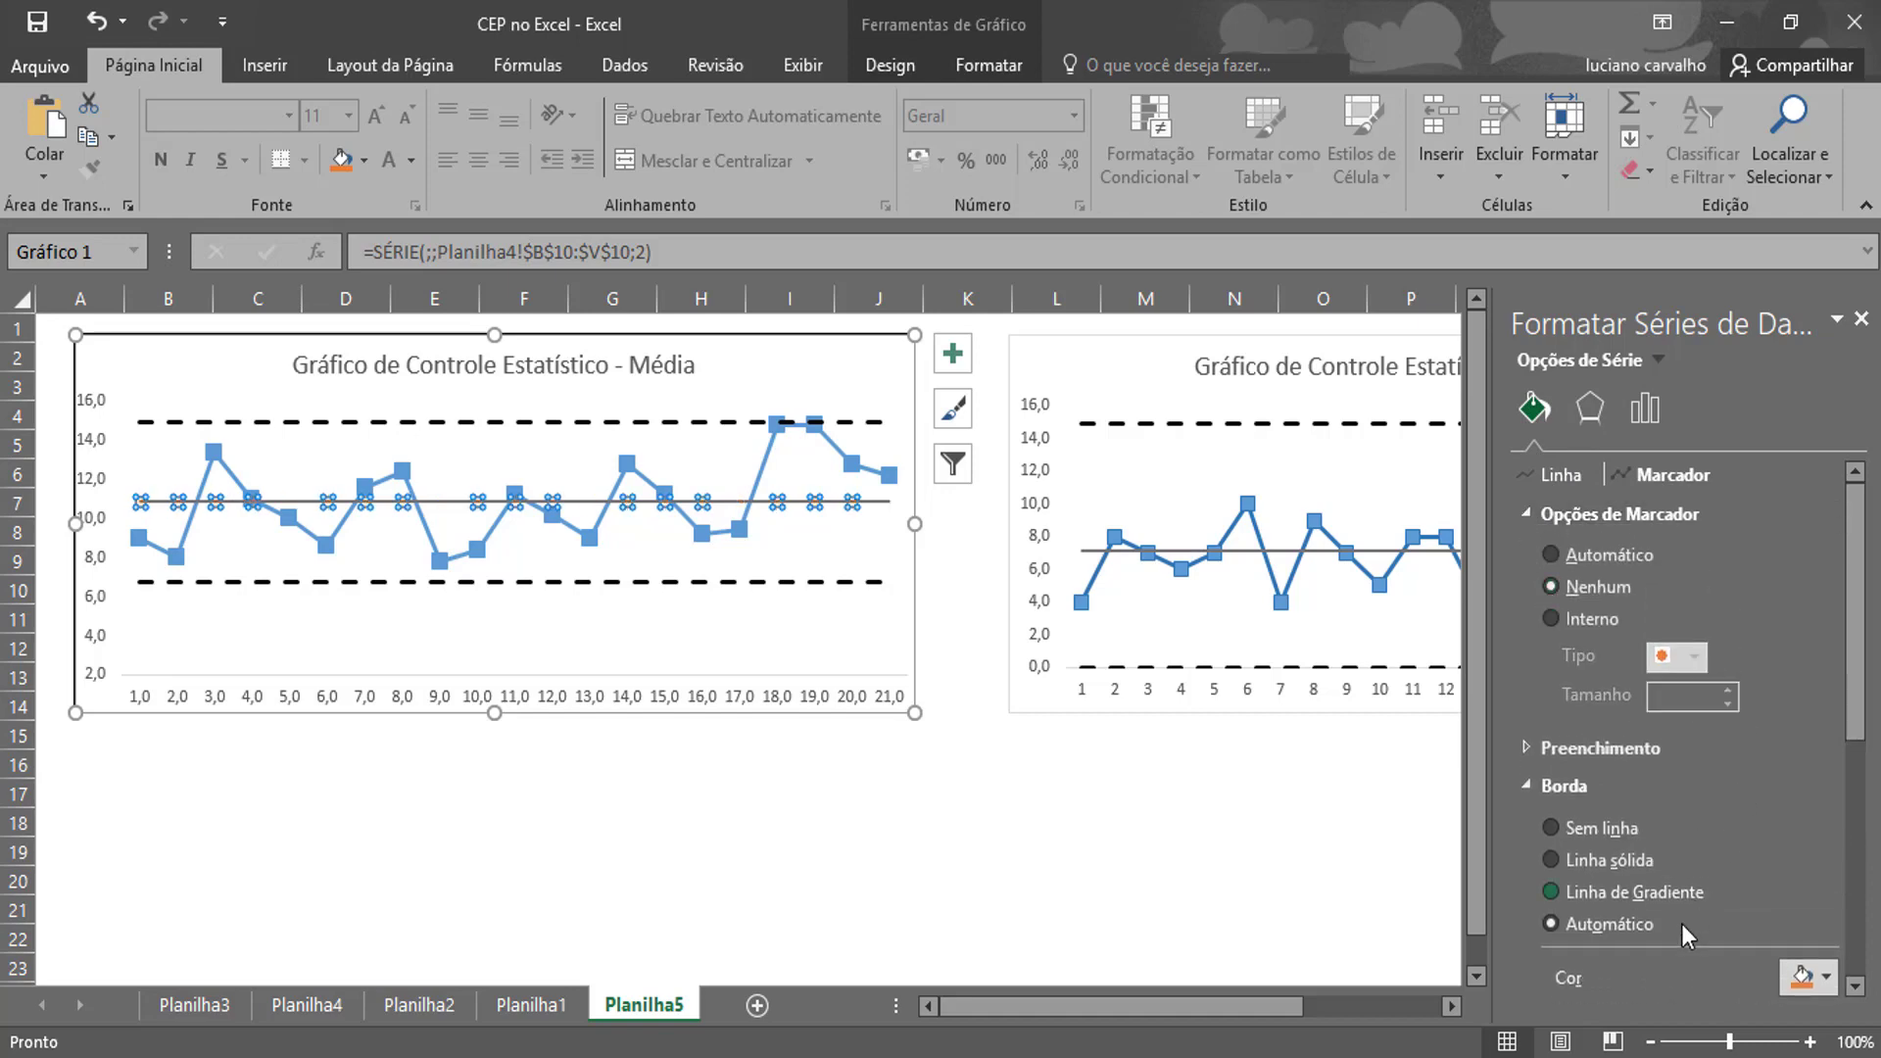
{"action": "left_click", "coordinate": [1862, 320]}
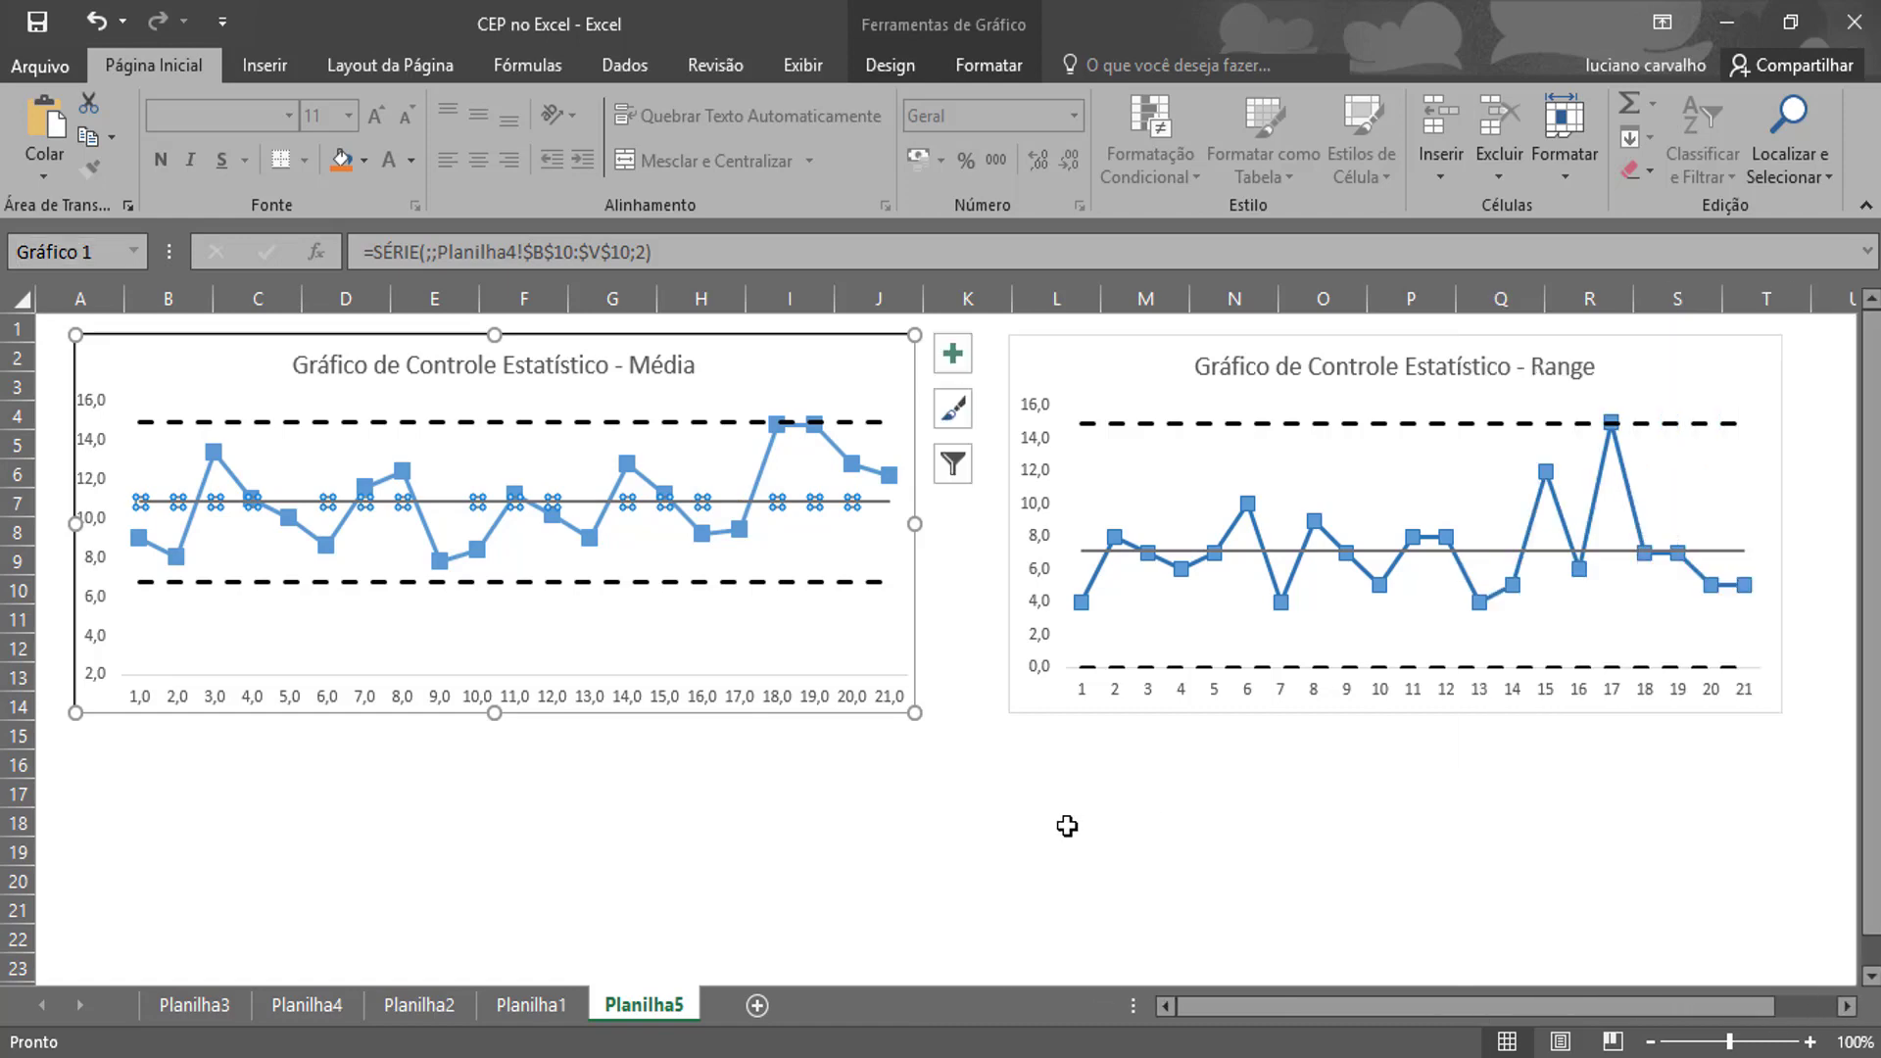
{"action": "left_click", "coordinate": [1067, 826]}
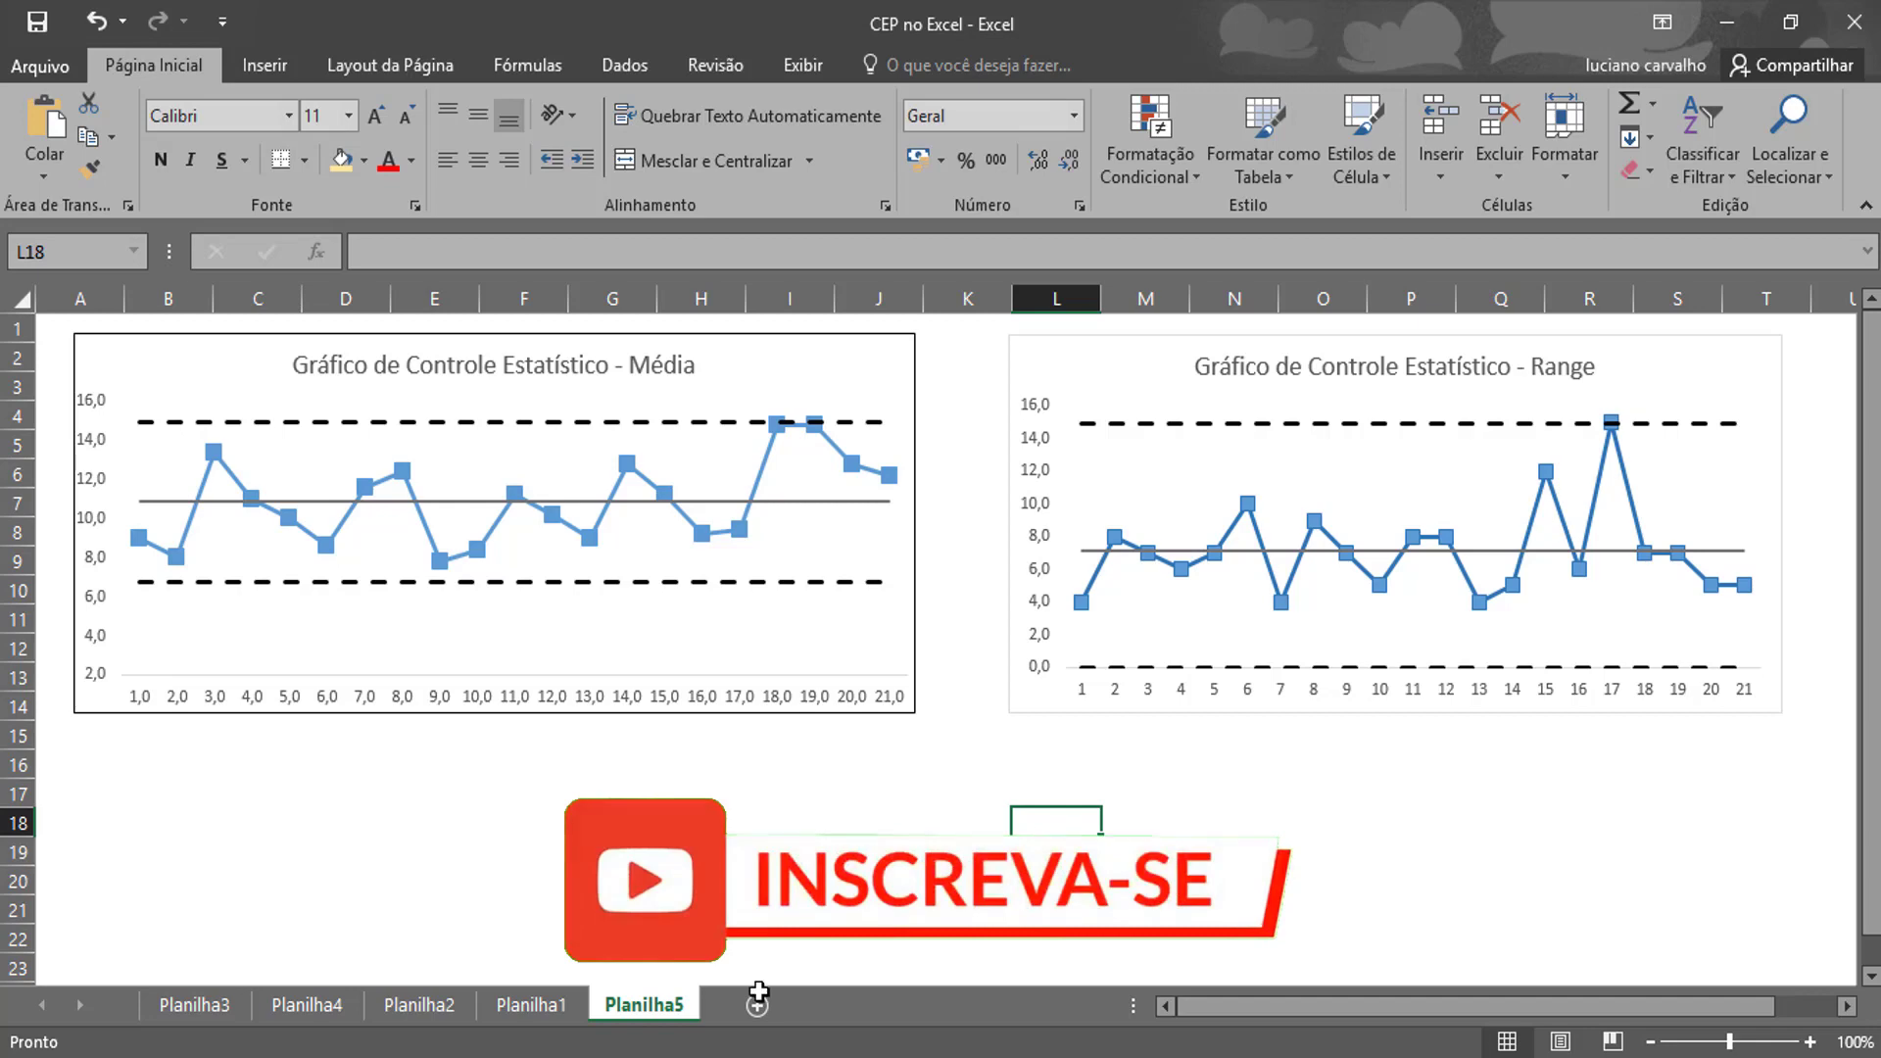
On Planilha4, review the mean chart data in B9:V12, the range chart data in B14:V17 and the observations in B3:V7.
{"action": "left_click", "coordinate": [326, 1006]}
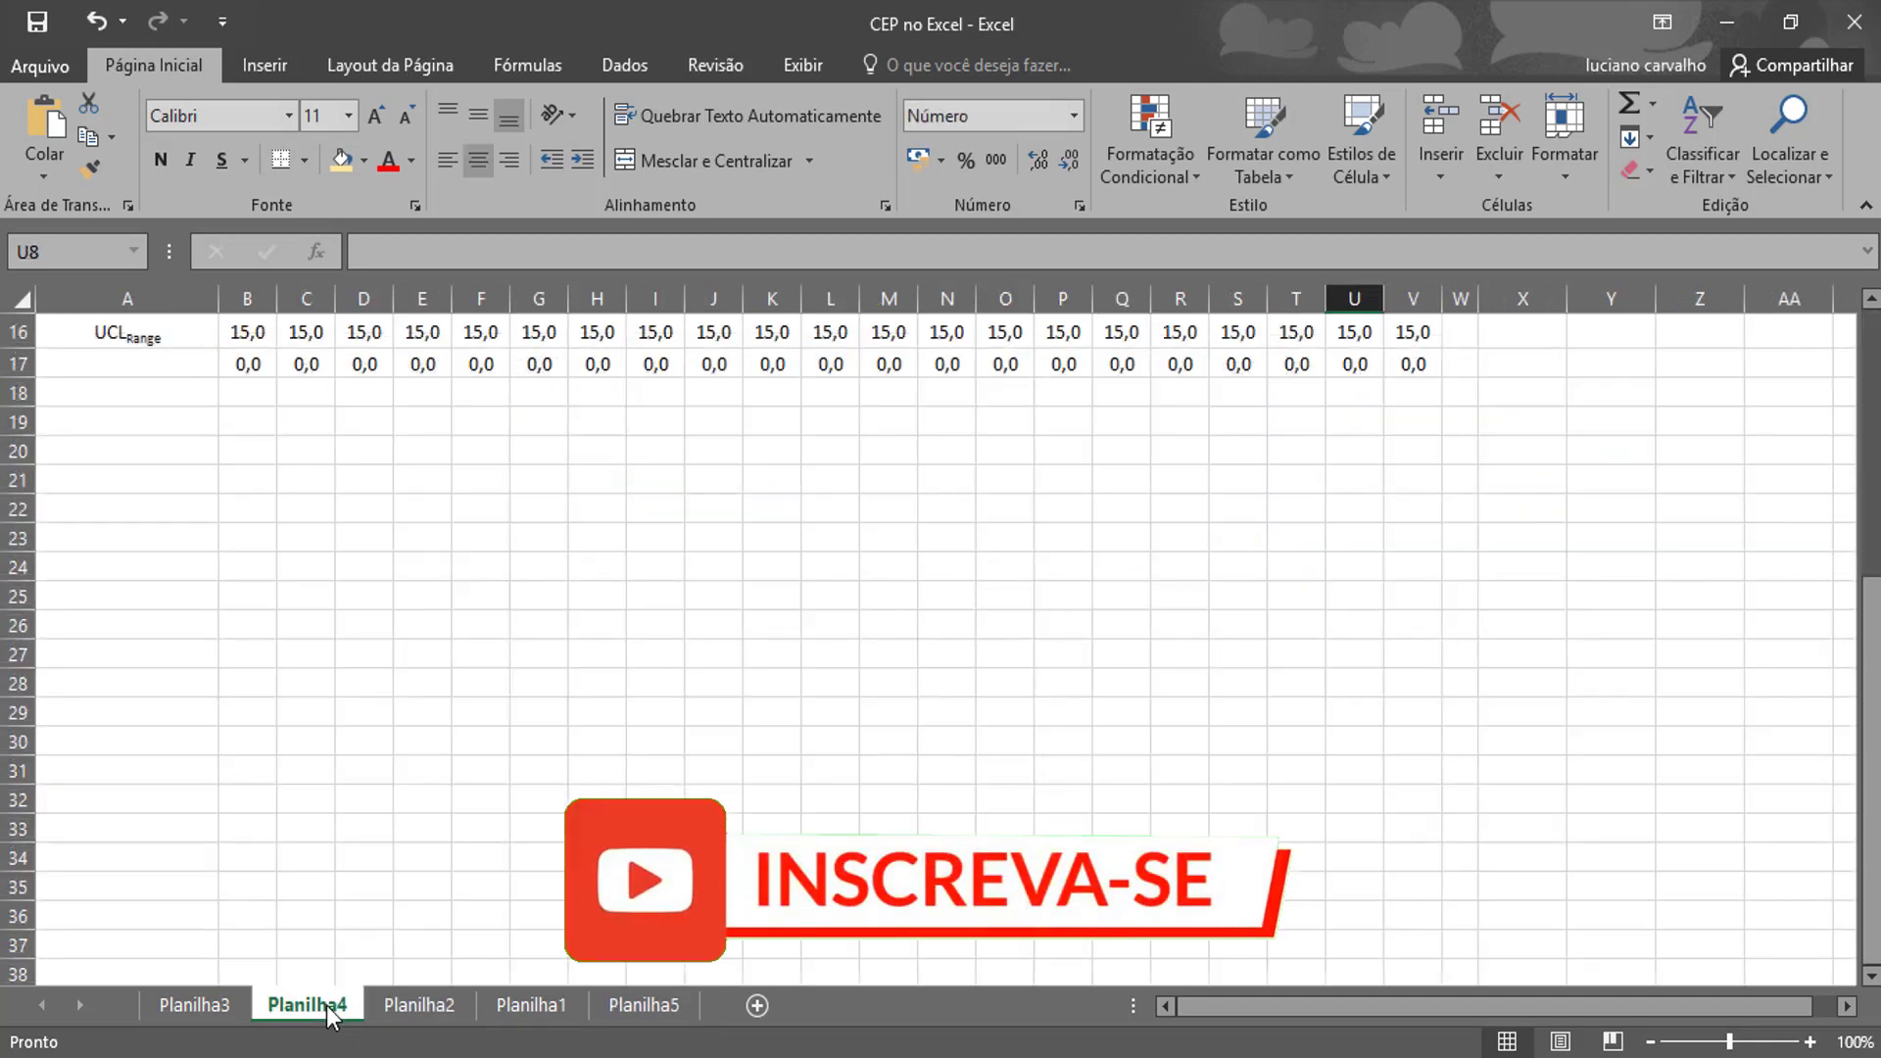
{"action": "scroll", "coordinate": [517, 873], "scroll_direction": "up", "scroll_amount": 5}
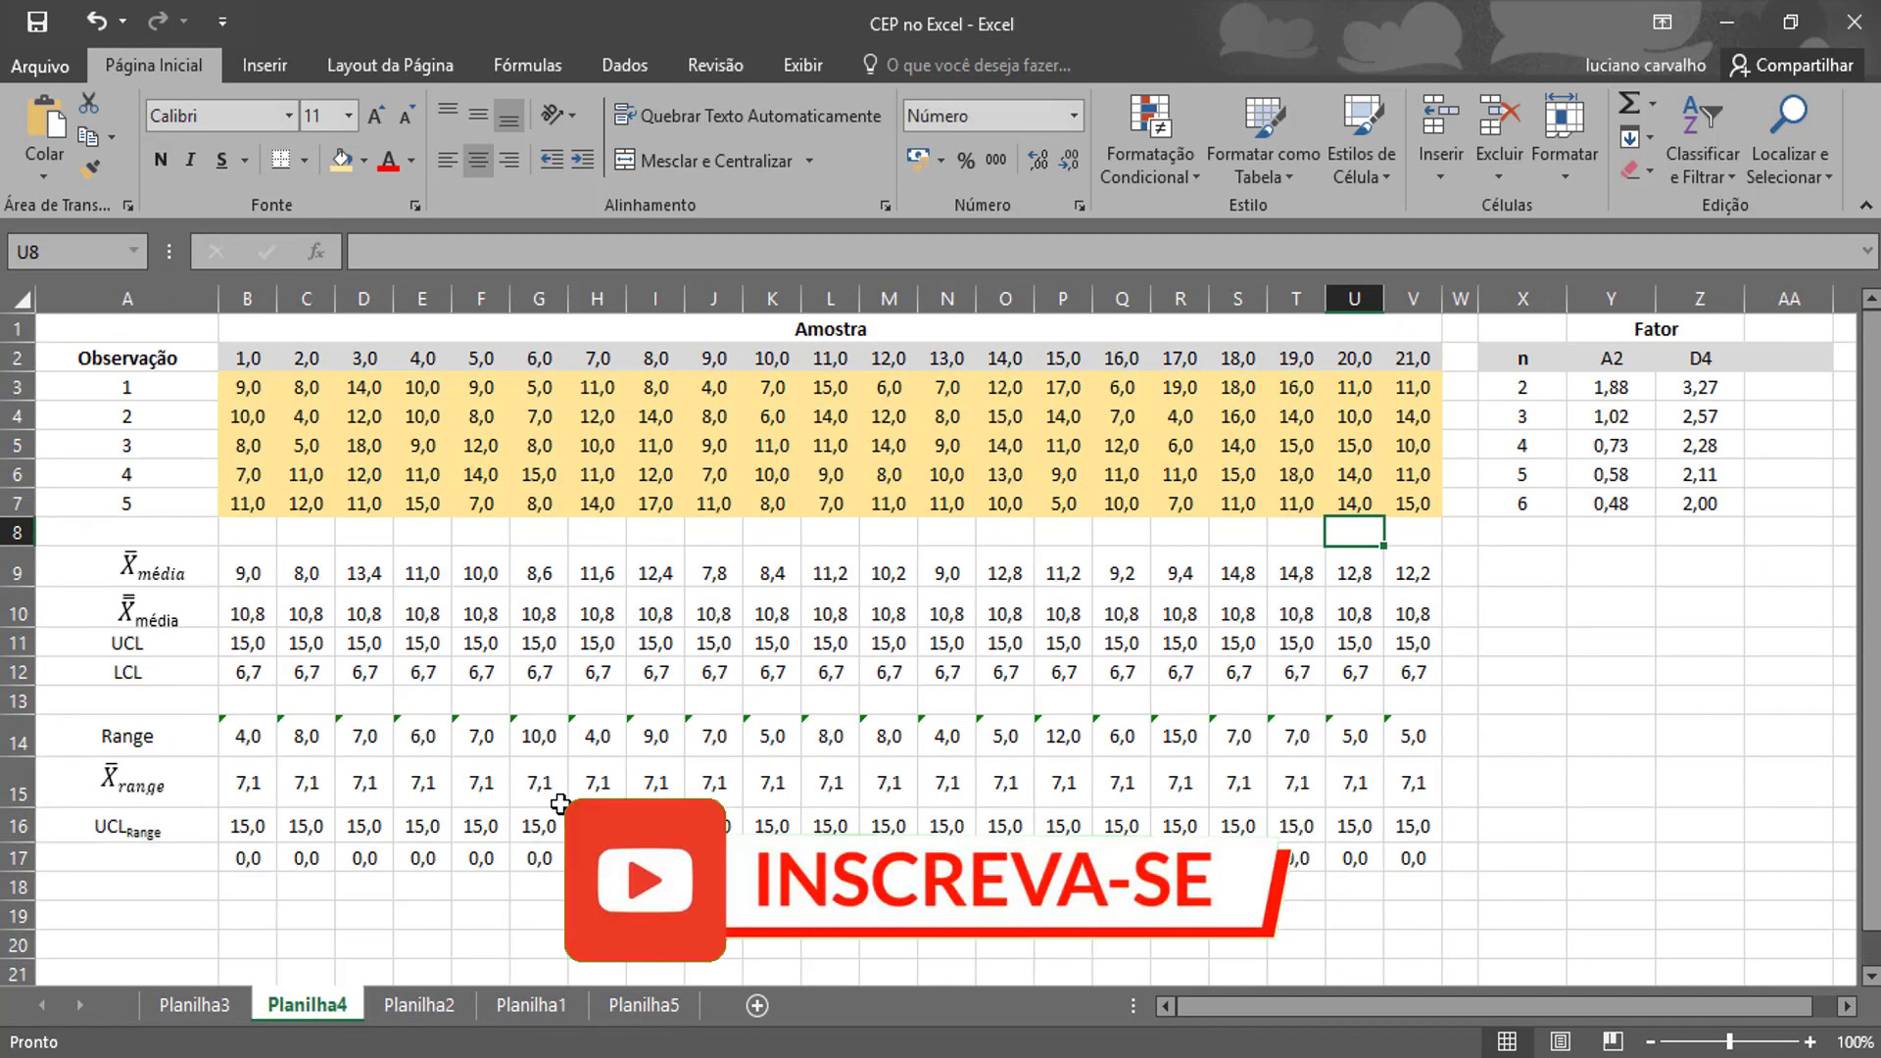
{"action": "left_click", "coordinate": [1703, 782]}
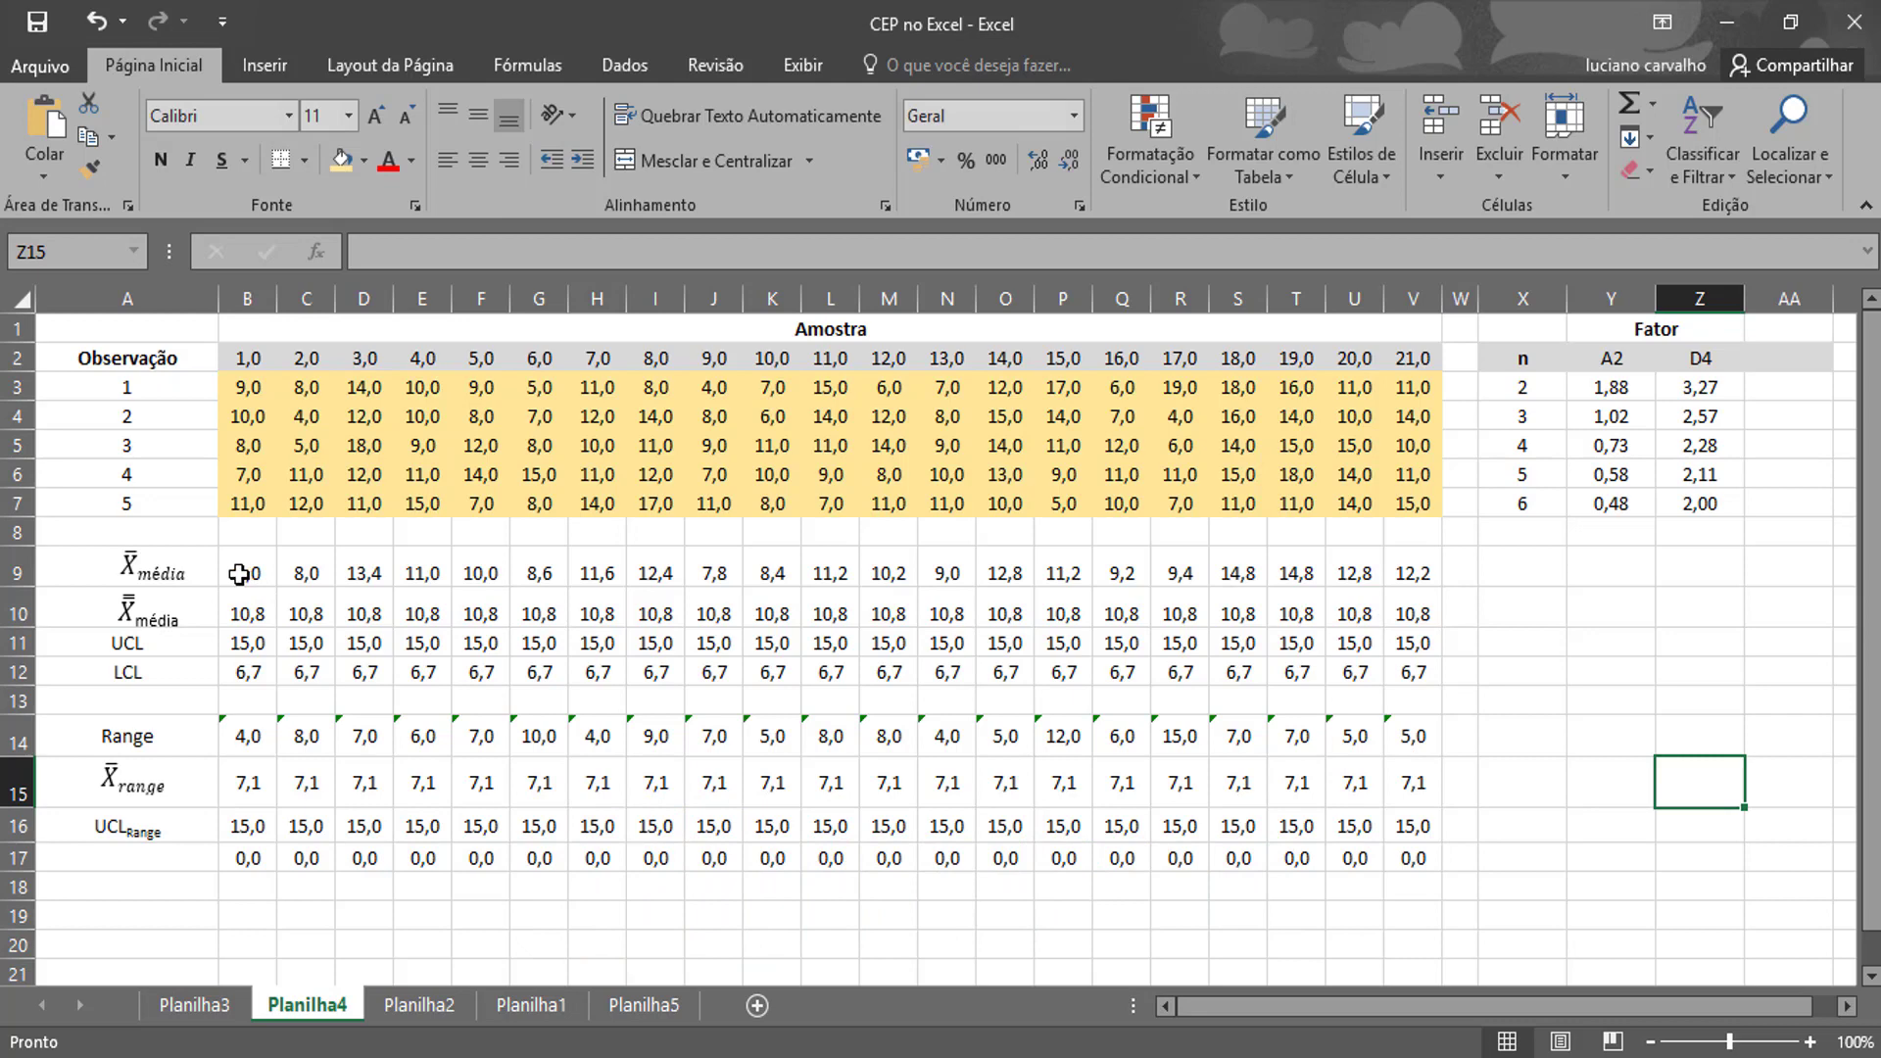
{"action": "left_click_drag", "start_coordinate": [245, 574], "coordinate": [1411, 672]}
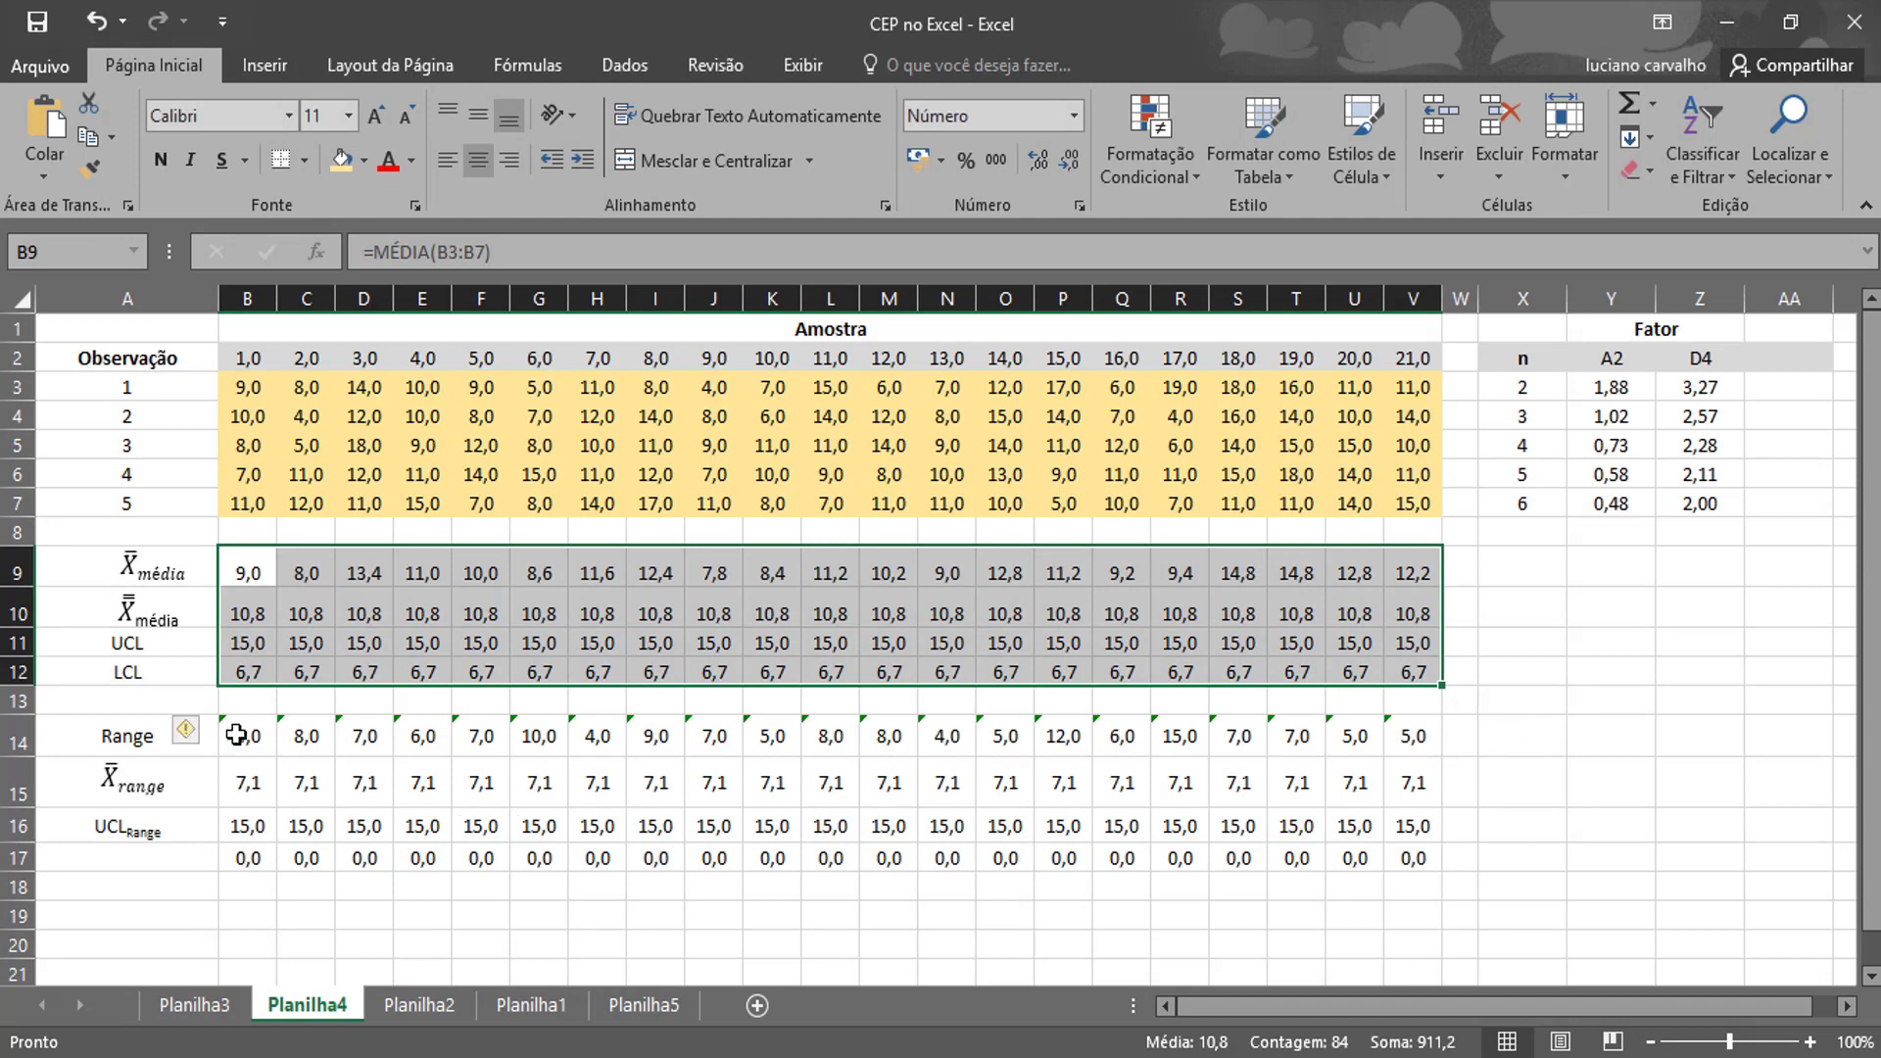
{"action": "left_click_drag", "start_coordinate": [226, 747], "coordinate": [1400, 863]}
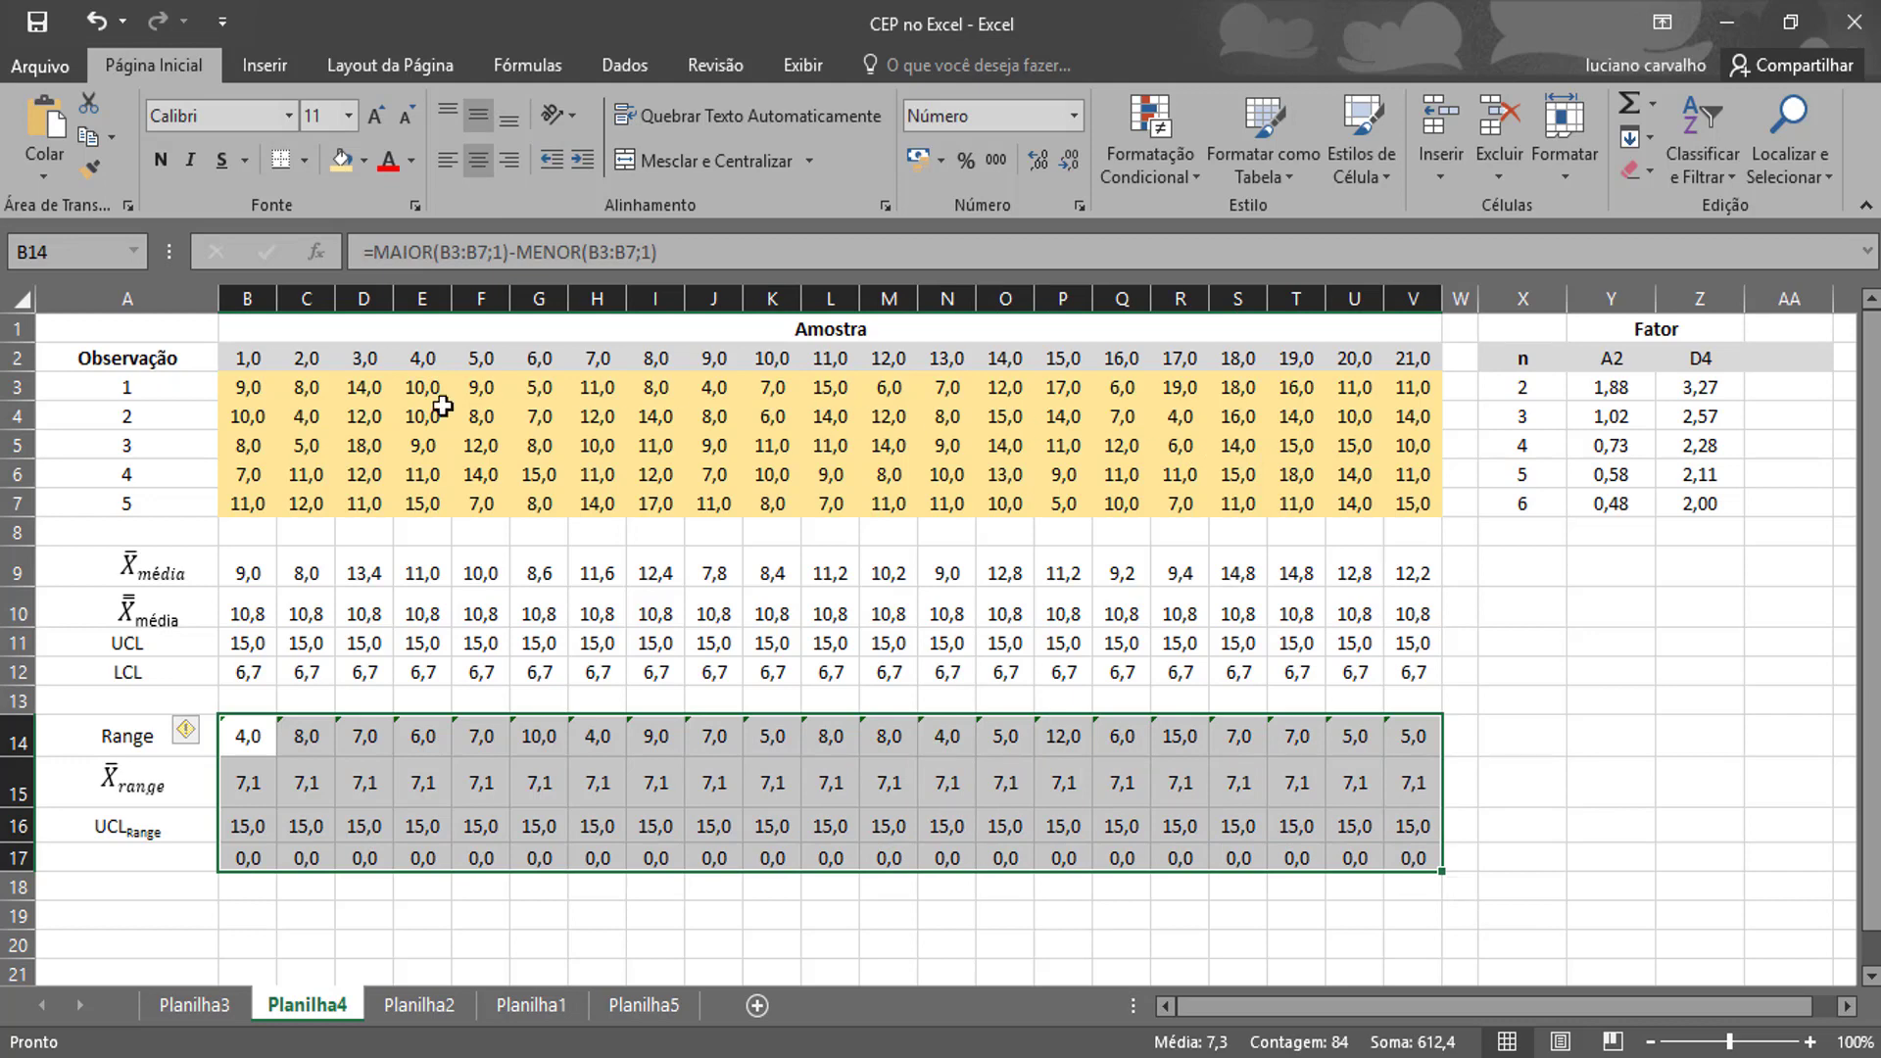
{"action": "left_click_drag", "start_coordinate": [244, 388], "coordinate": [1420, 498]}
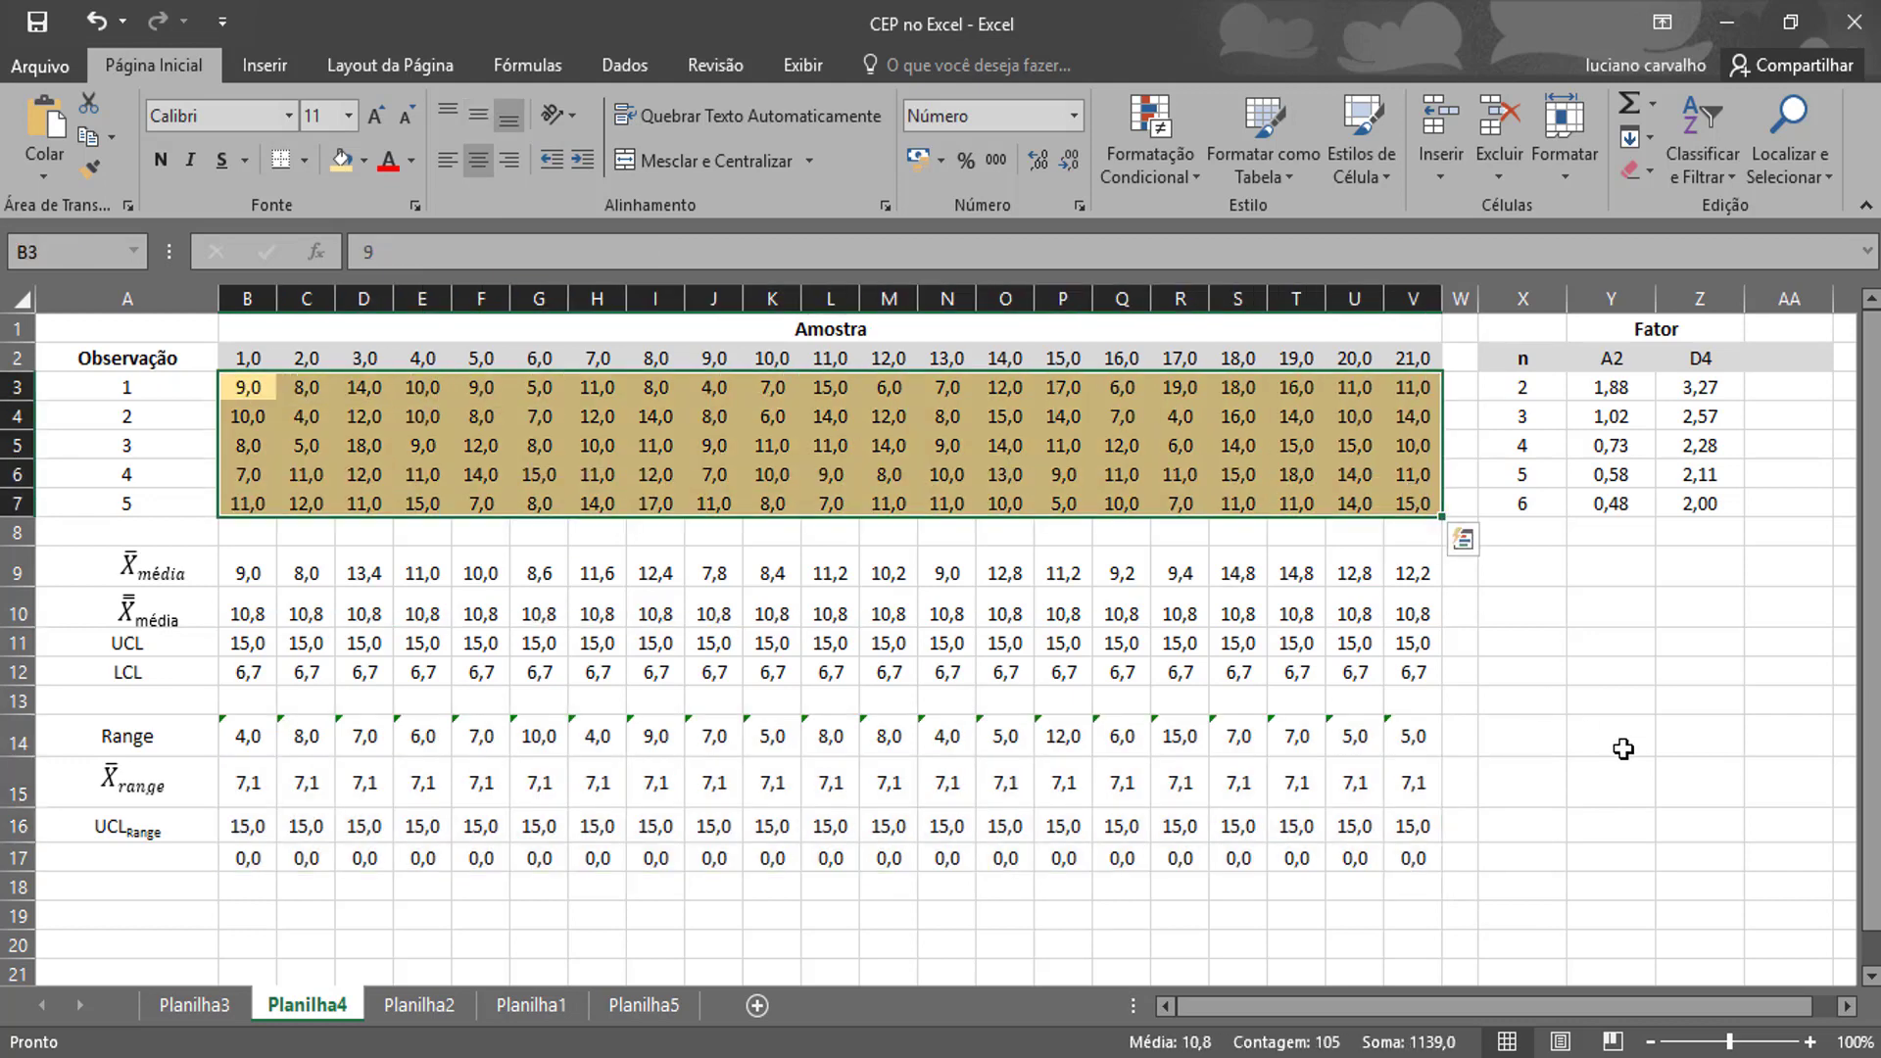